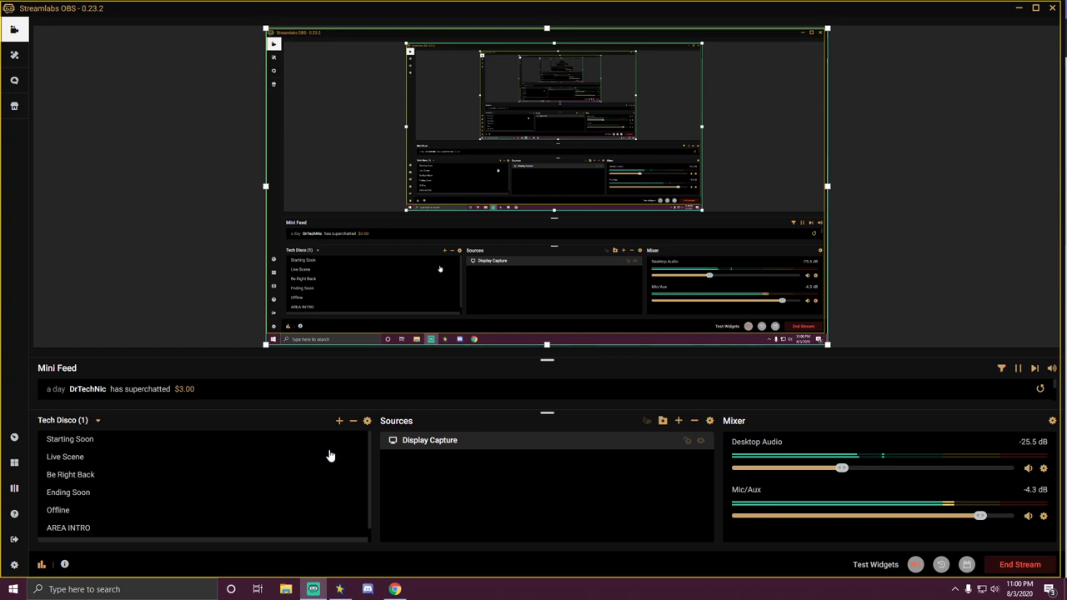
# Switch to Chrome, move the Google Play Music tab into its own window and minimize that window.
pyautogui.click(394, 590)
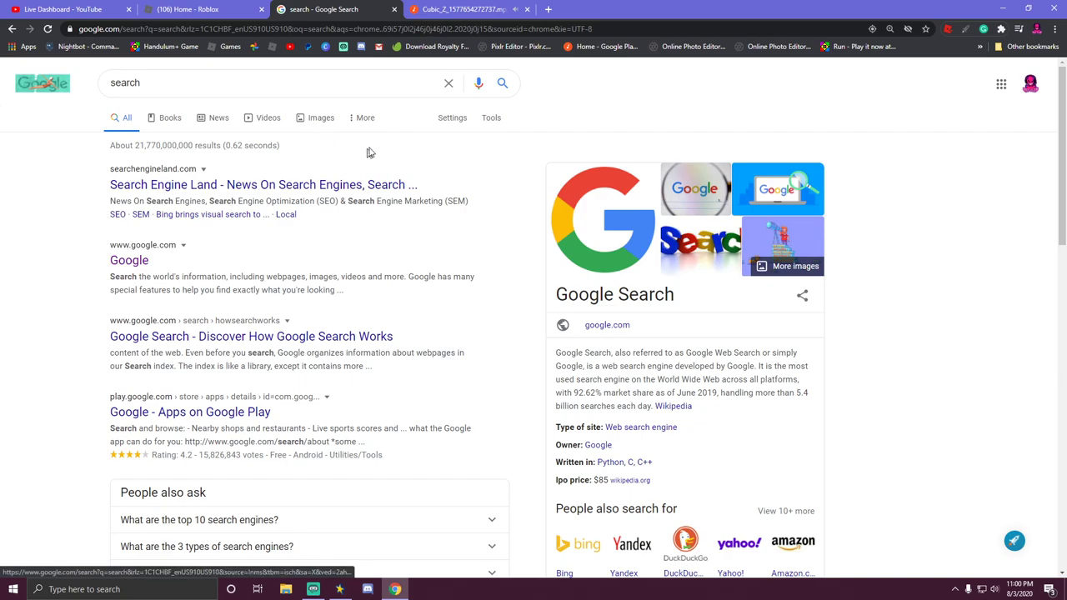
pyautogui.click(482, 9)
pyautogui.click(1003, 8)
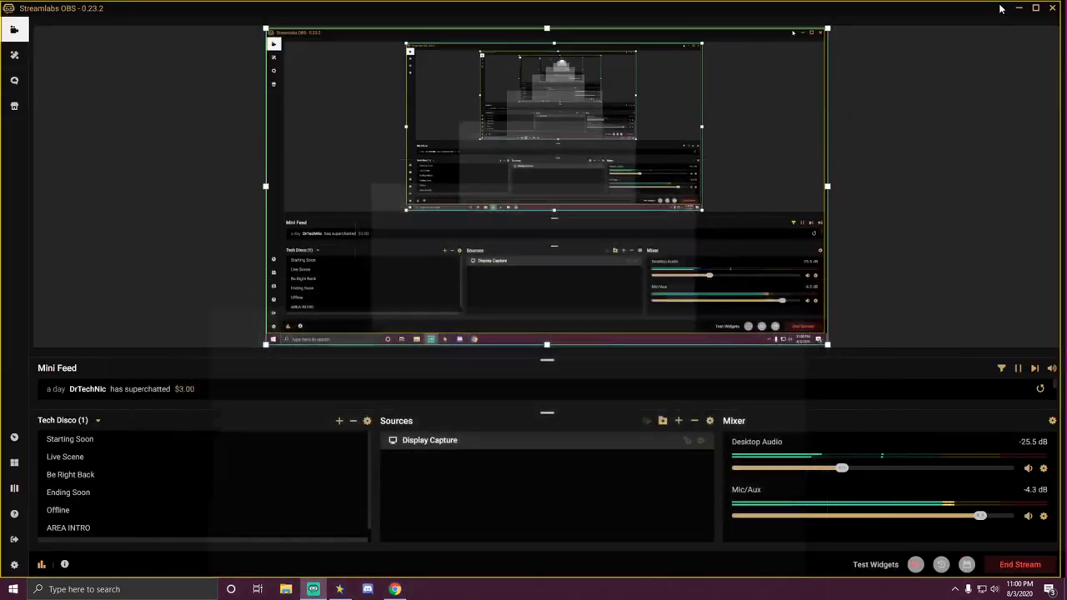
pyautogui.click(395, 589)
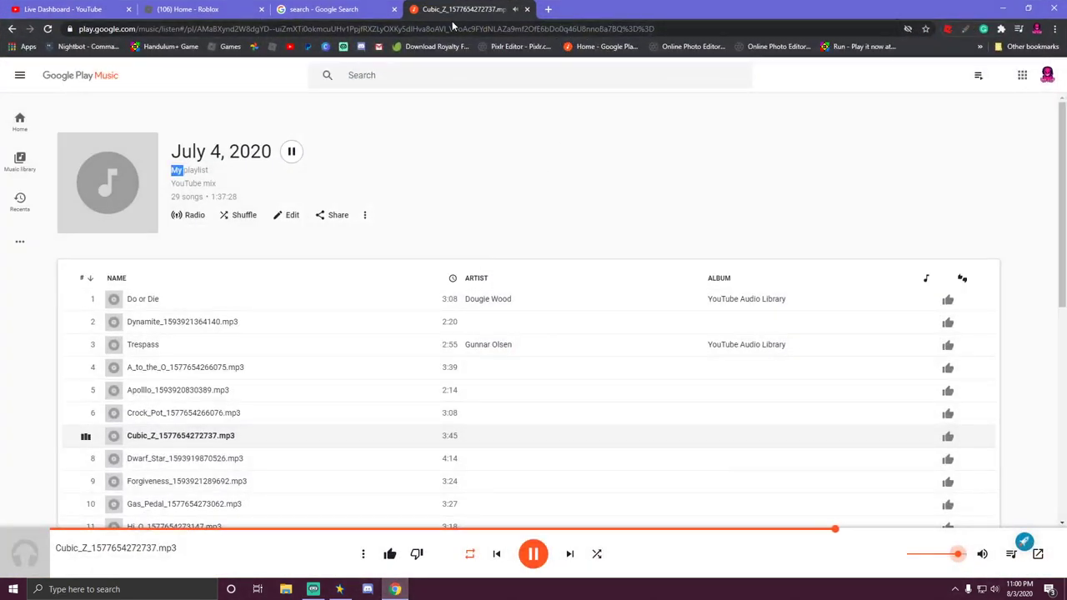
pyautogui.doubleClick(985, 17)
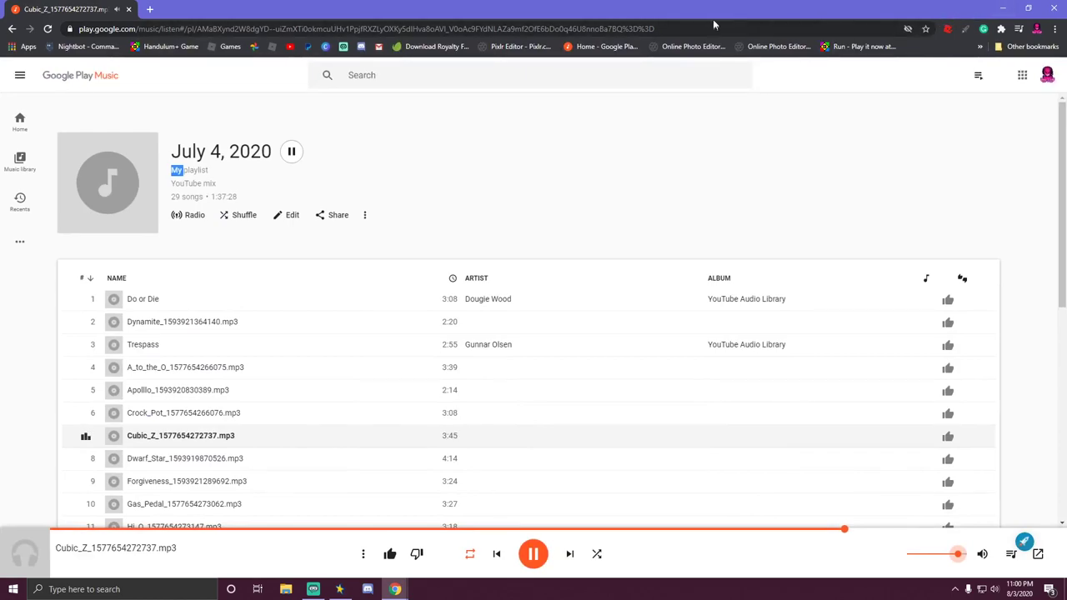
pyautogui.click(1009, 11)
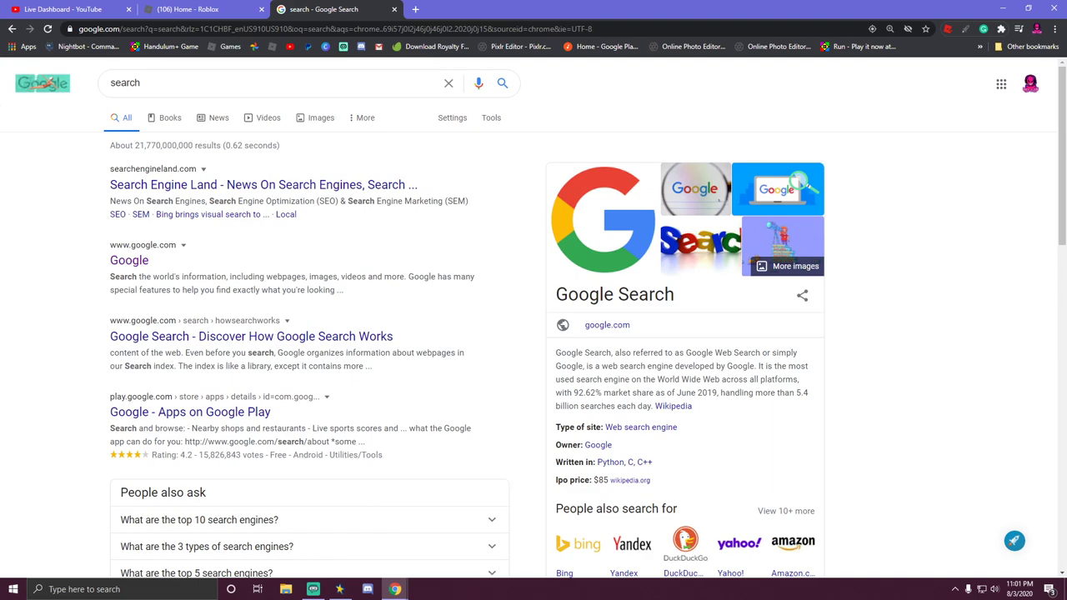
# Lower the volume slightly in the Google Play Music window and return to the window with the Google search results.
pyautogui.moveTo(410, 592)
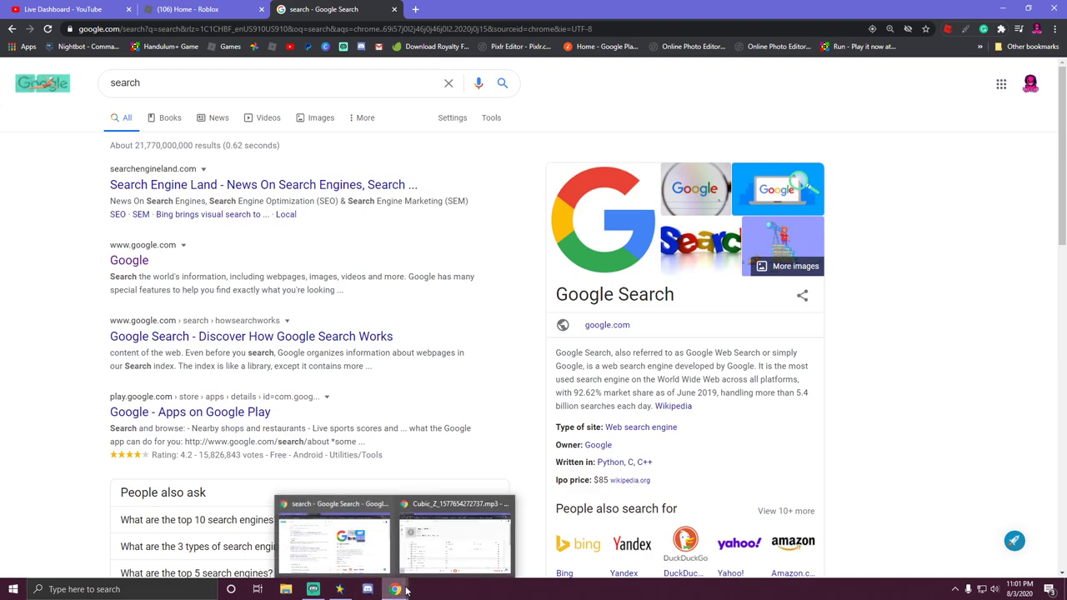
pyautogui.click(427, 513)
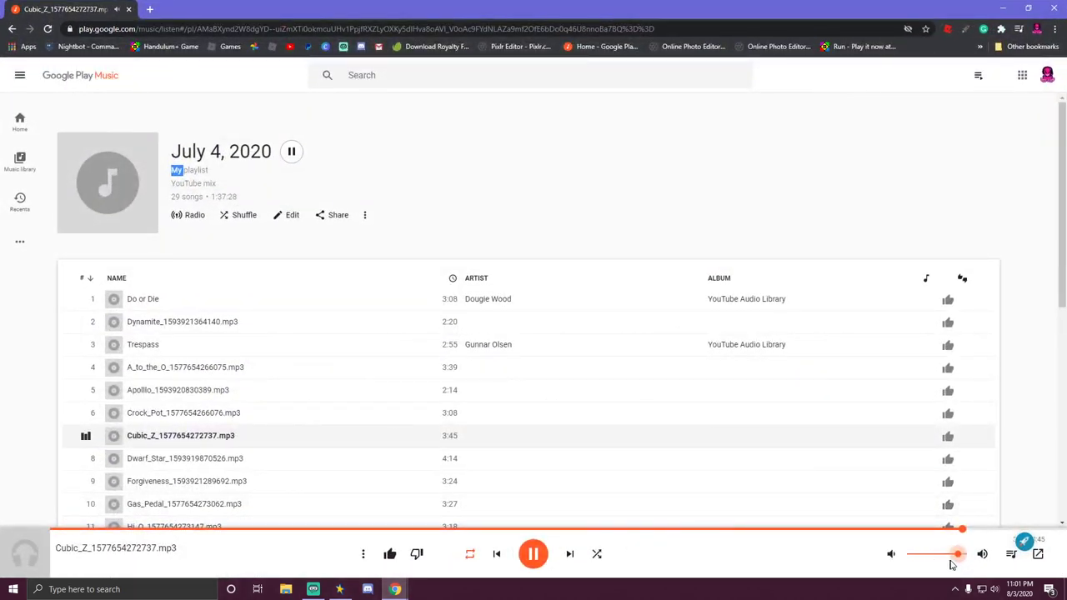
pyautogui.moveTo(959, 555); pyautogui.dragTo(952, 557)
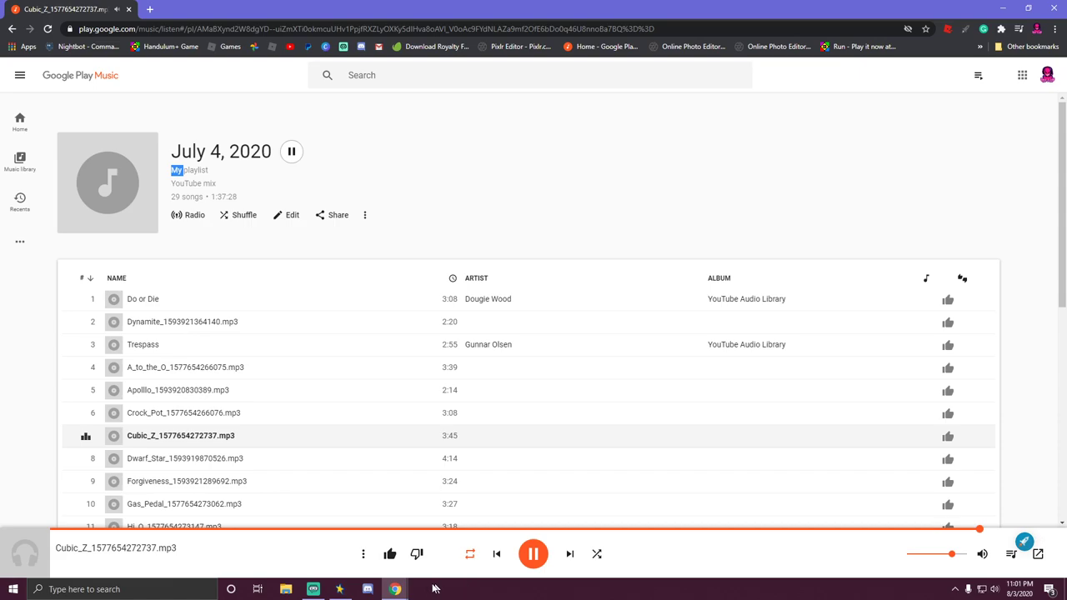
pyautogui.click(395, 591)
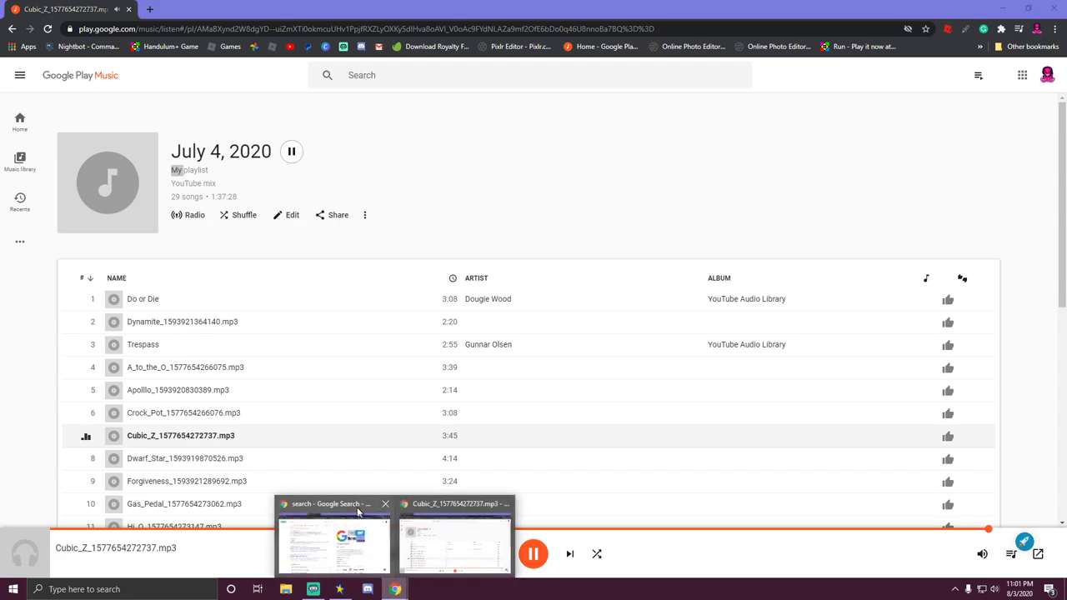
pyautogui.click(352, 506)
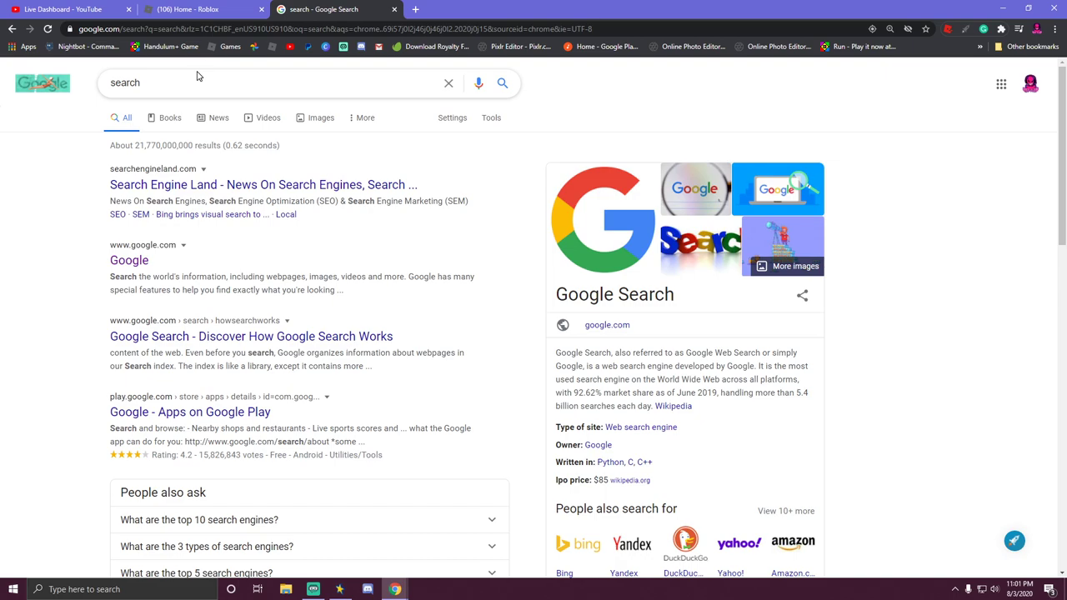
# Go to the Area Elivin group's store on Roblox and open the page for creating or managing group items.
pyautogui.click(200, 10)
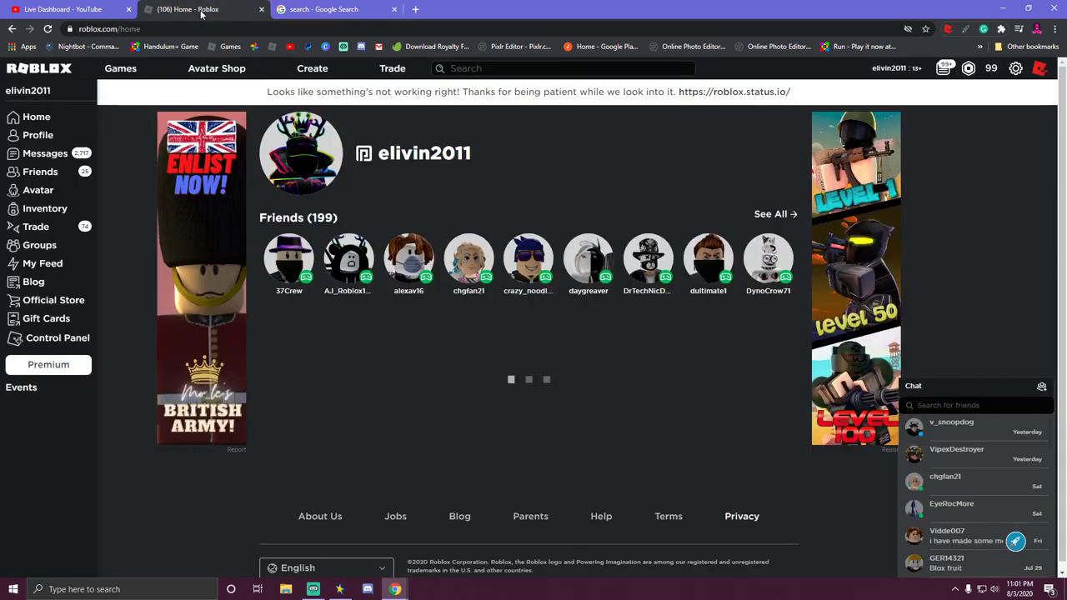
pyautogui.click(46, 245)
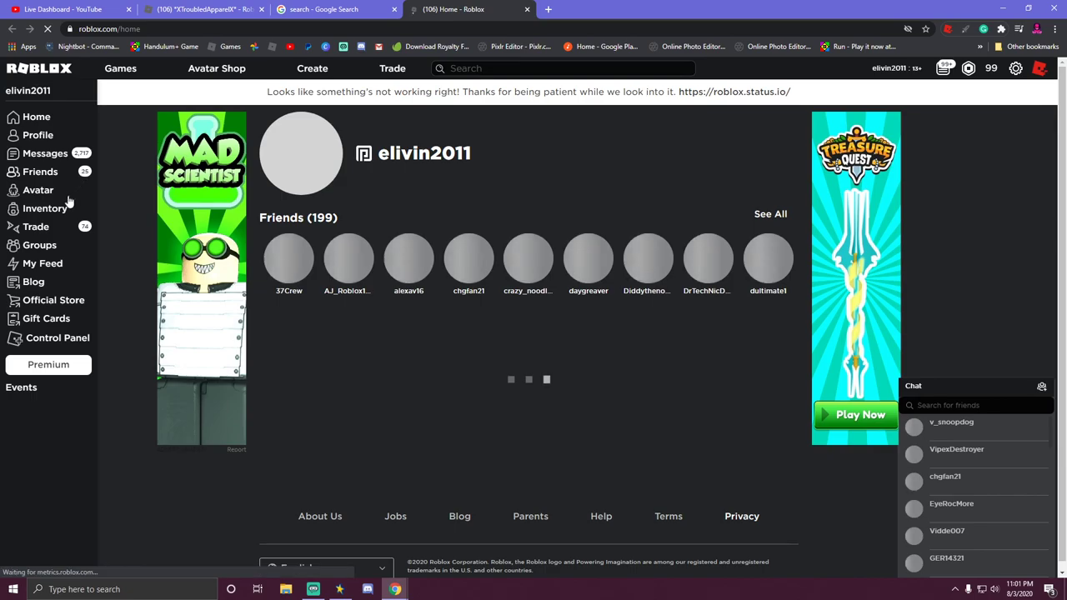
pyautogui.click(46, 245)
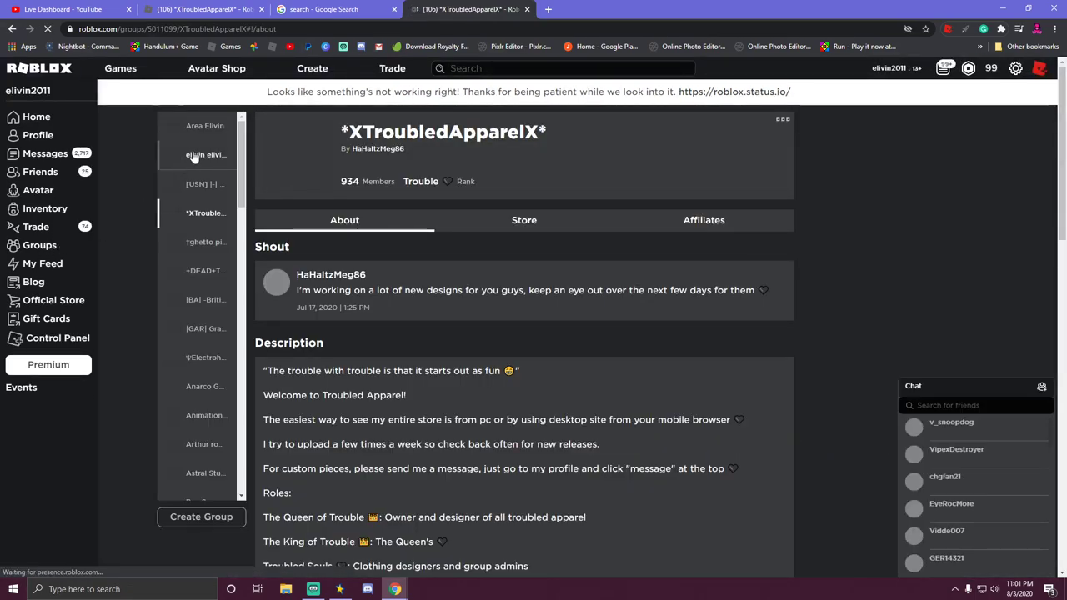
pyautogui.click(206, 127)
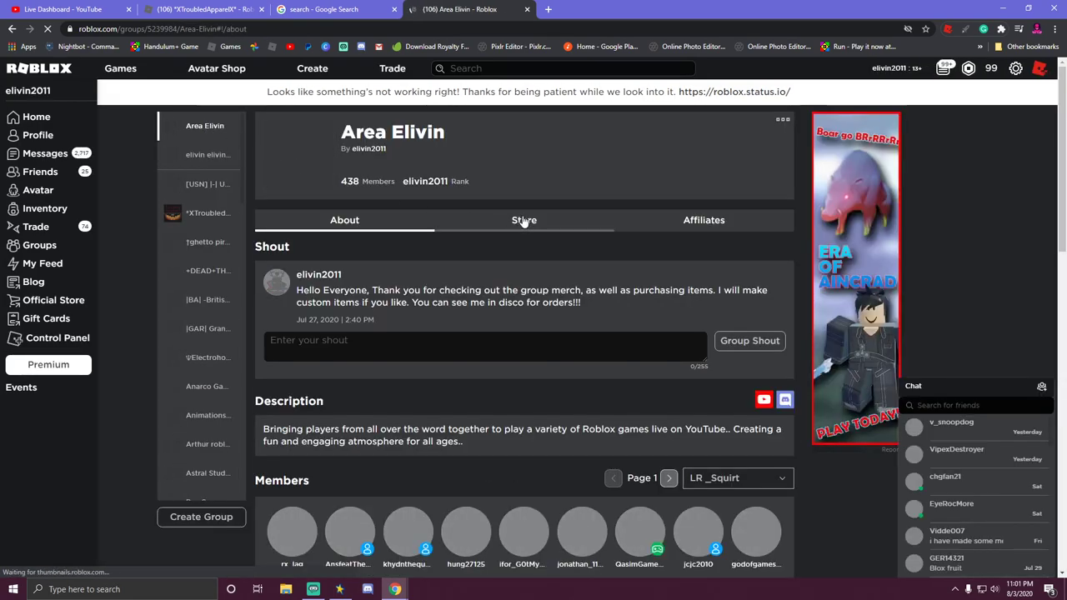
pyautogui.click(523, 221)
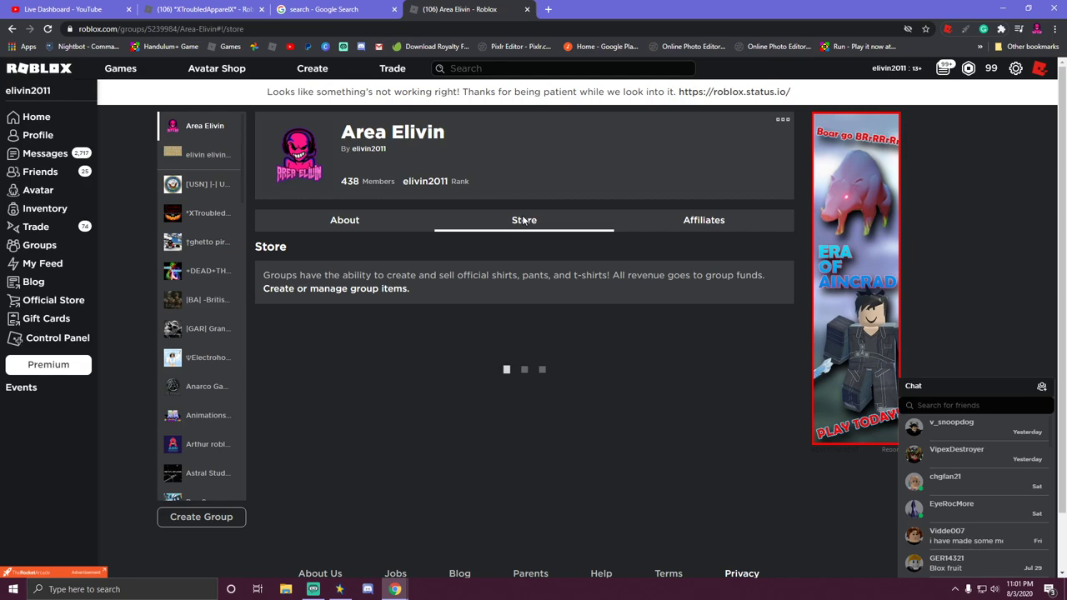
pyautogui.click(342, 290)
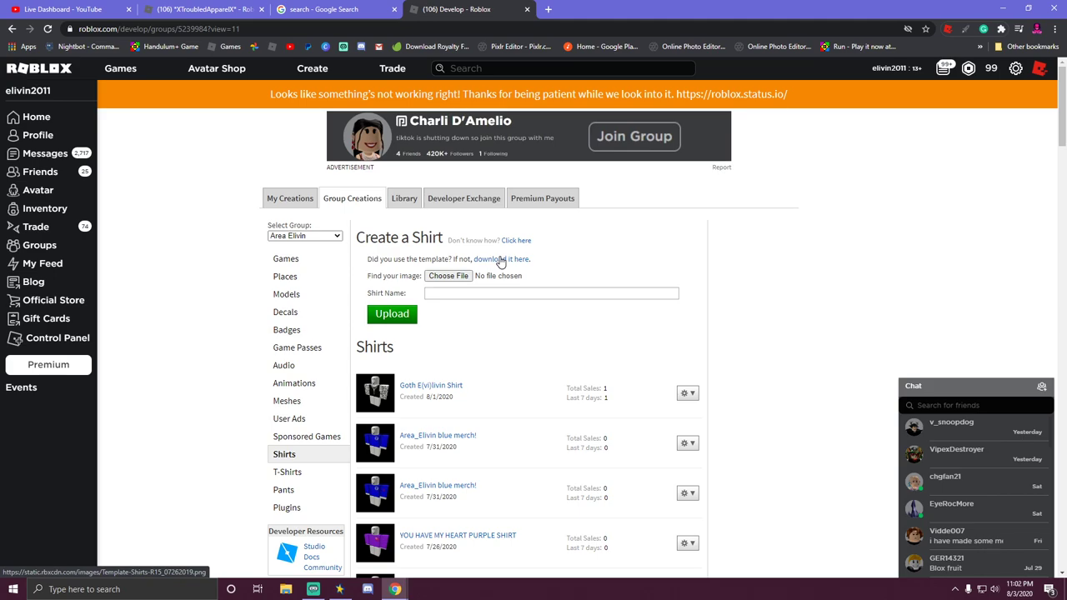
# View the Roblox shirt template image in its own tab and close it without saving.
pyautogui.click(501, 262)
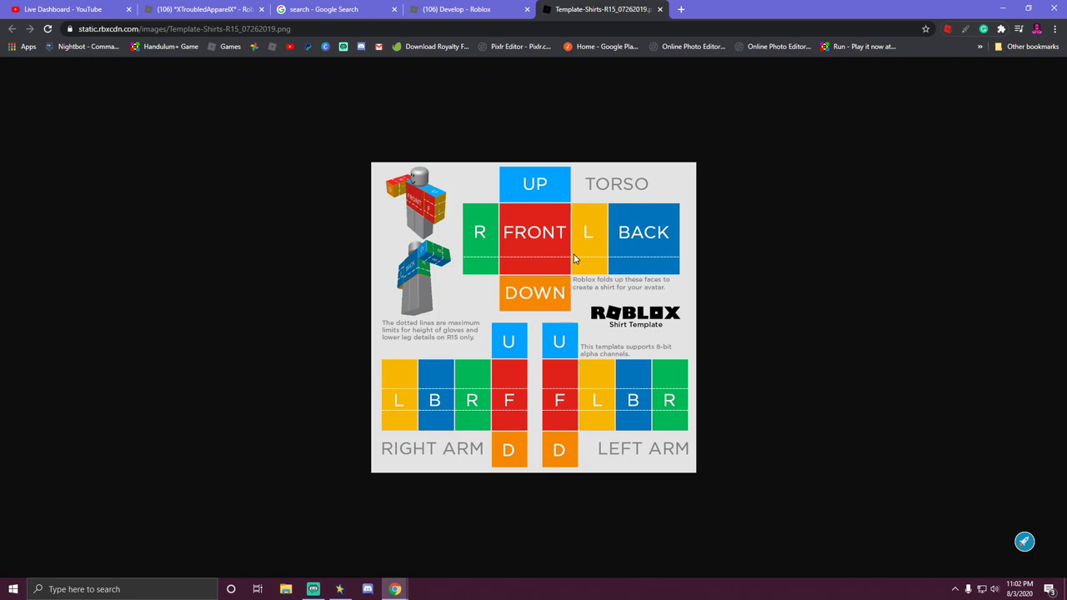
pyautogui.rightClick(557, 325)
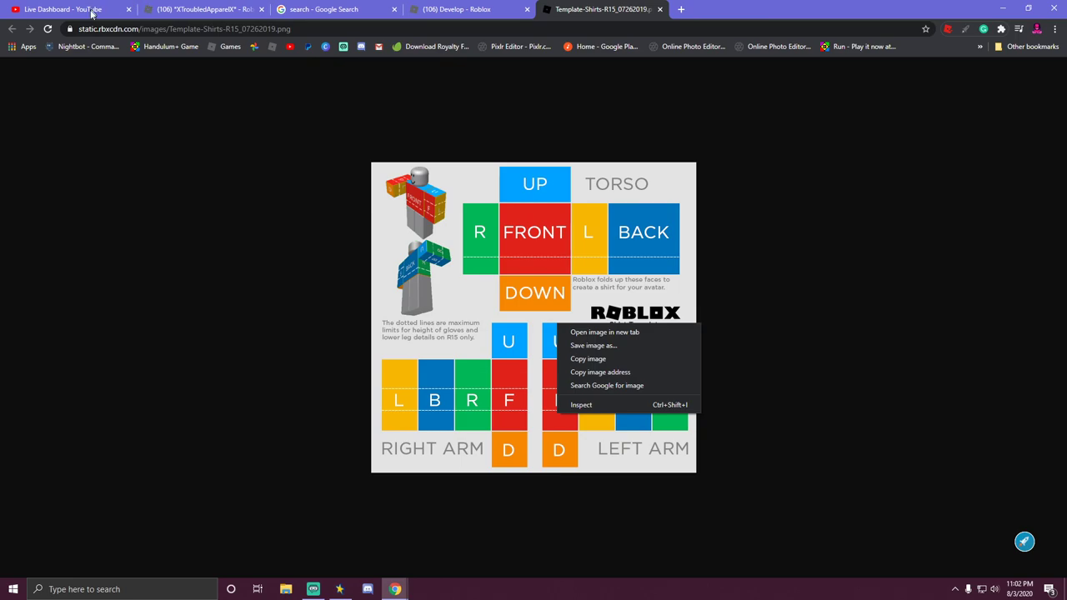
pyautogui.click(659, 9)
pyautogui.click(660, 9)
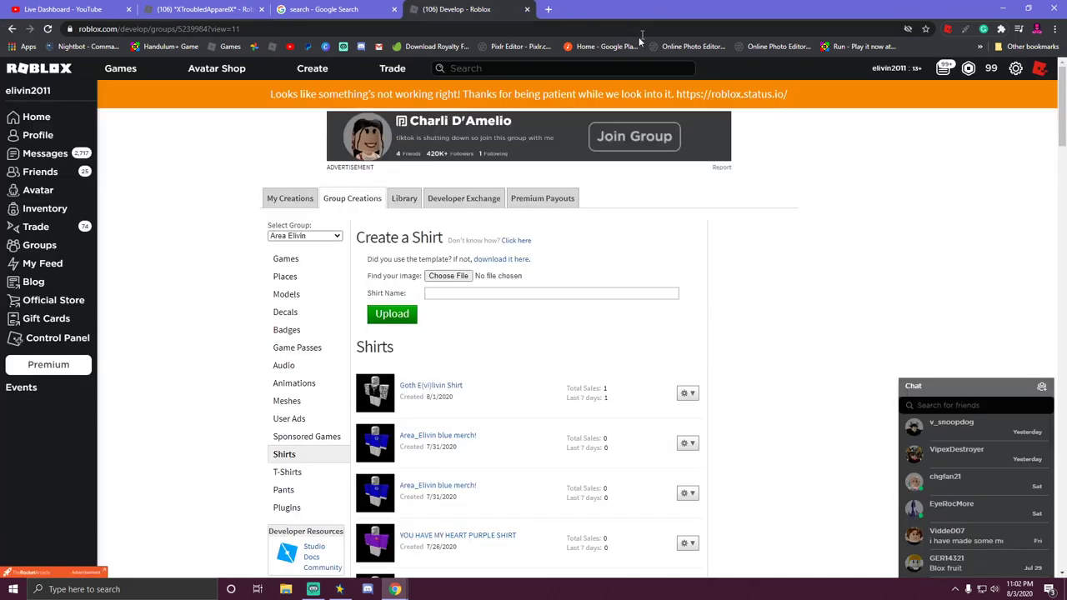
# Save the group's pants template as PNG image Template-Pants-R15_07262019 in the YouTube folder's Merch Materials subfolder and close its tab.
pyautogui.scroll(-1, 321, 412)
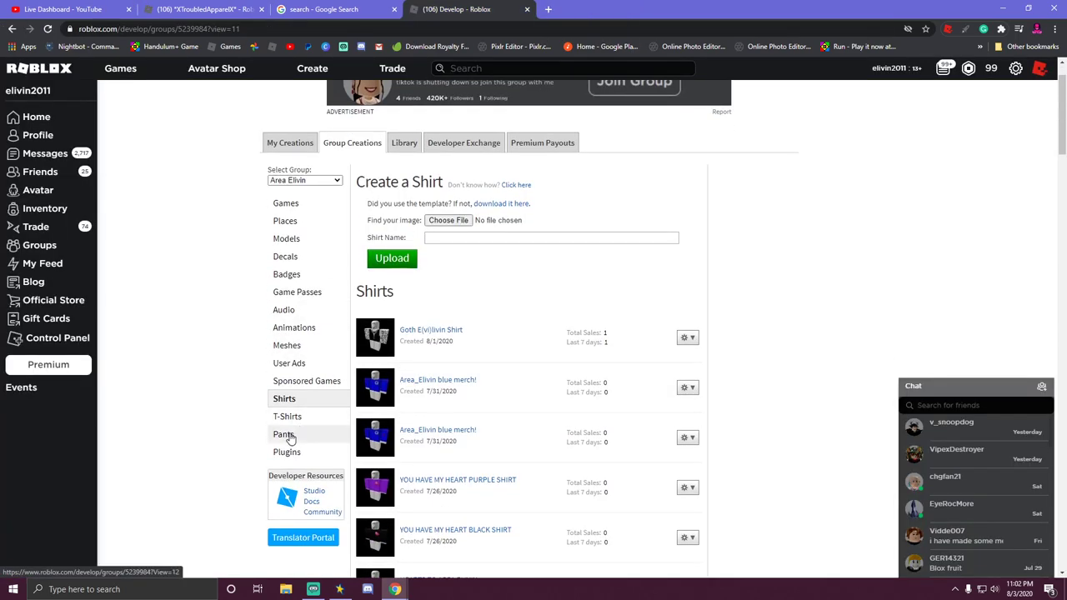
pyautogui.click(288, 435)
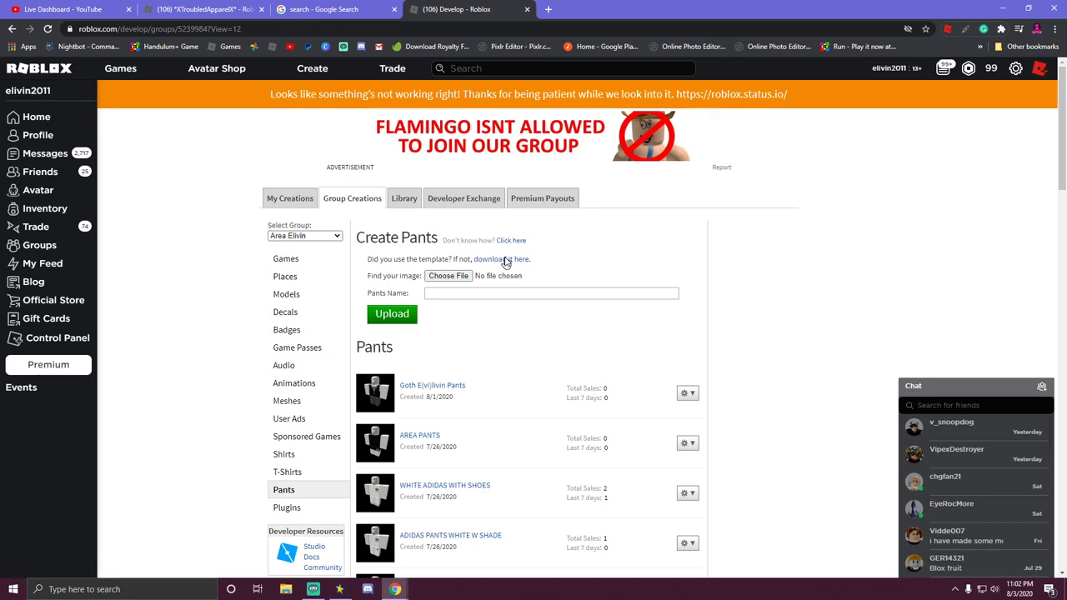
pyautogui.click(506, 261)
pyautogui.rightClick(566, 325)
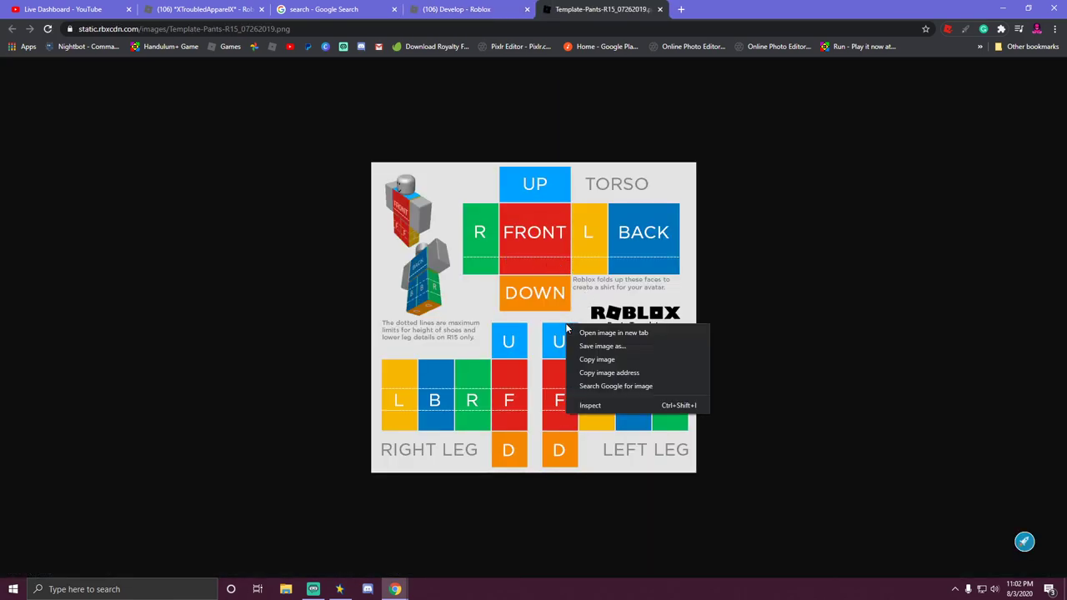
pyautogui.click(602, 346)
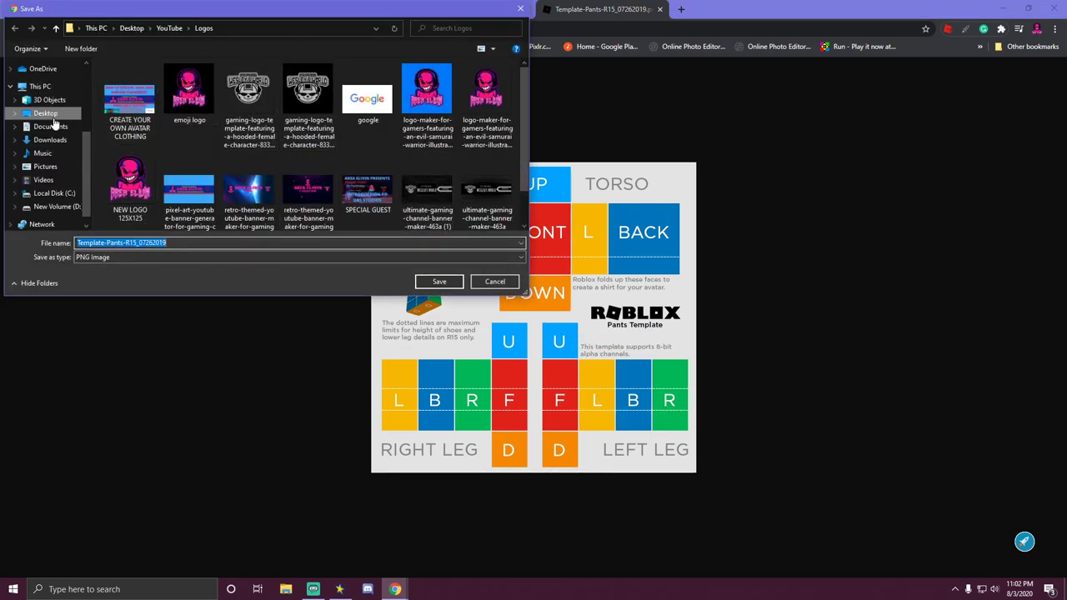
pyautogui.click(170, 29)
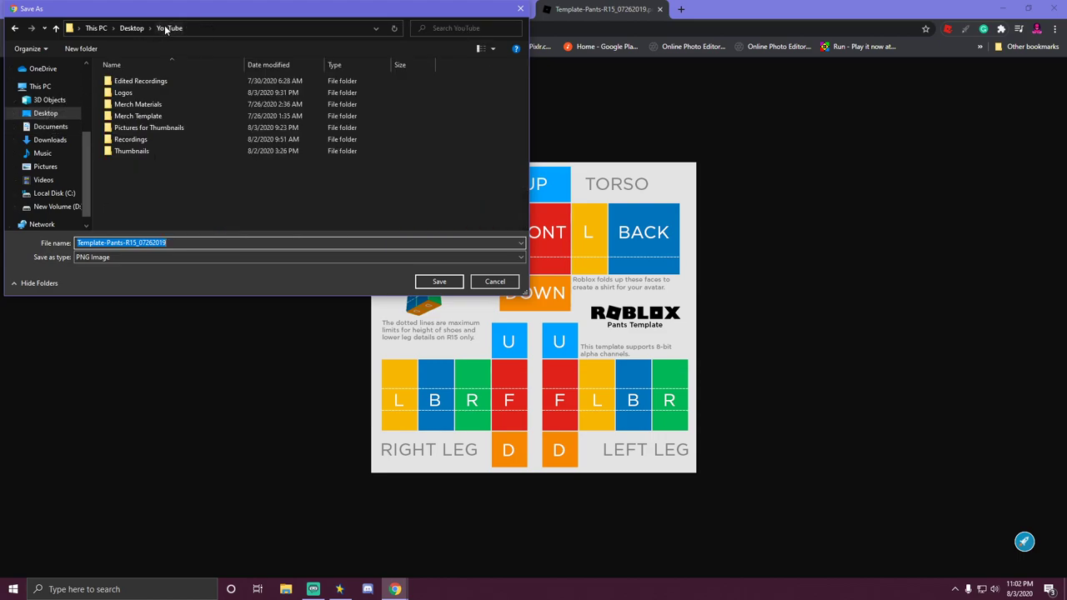
pyautogui.doubleClick(148, 104)
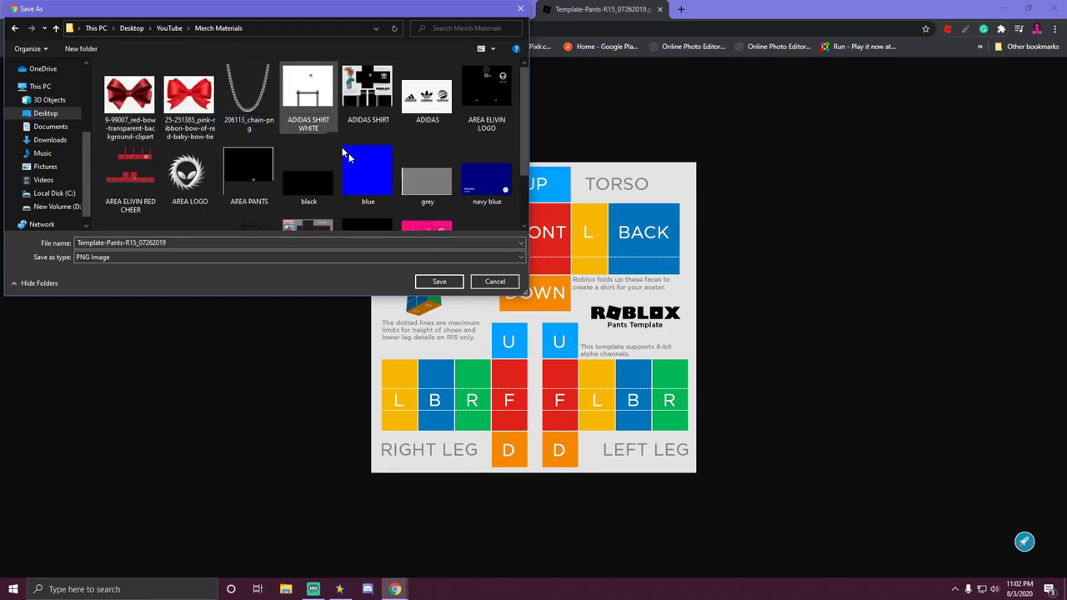
pyautogui.click(440, 281)
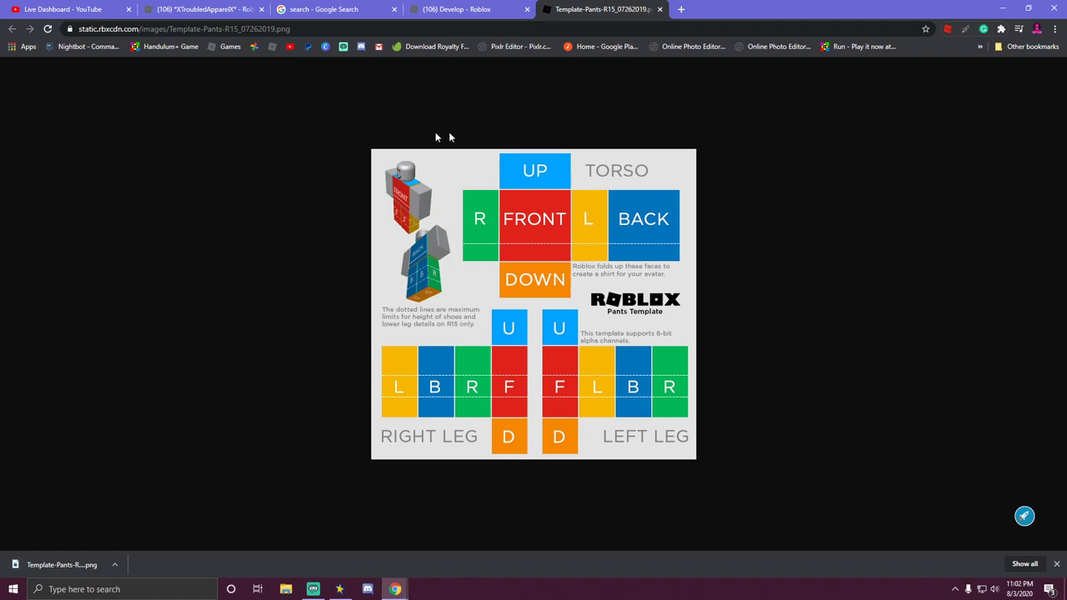
pyautogui.click(659, 9)
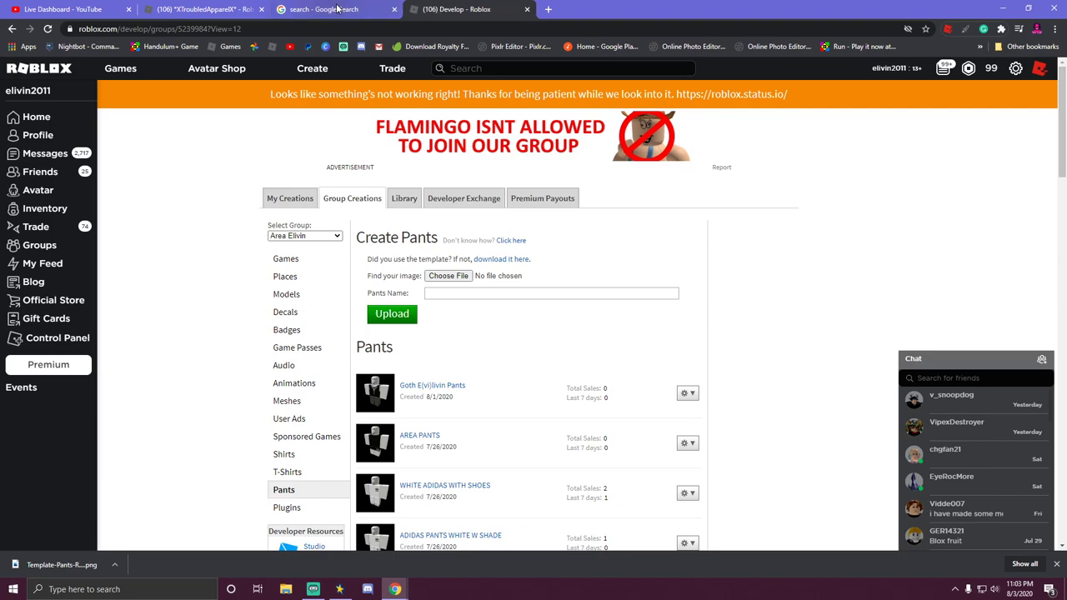
# Open the bookmarked Pixlr Editor in a new tab and check the site's Flash permission.
pyautogui.click(547, 9)
pyautogui.click(509, 48)
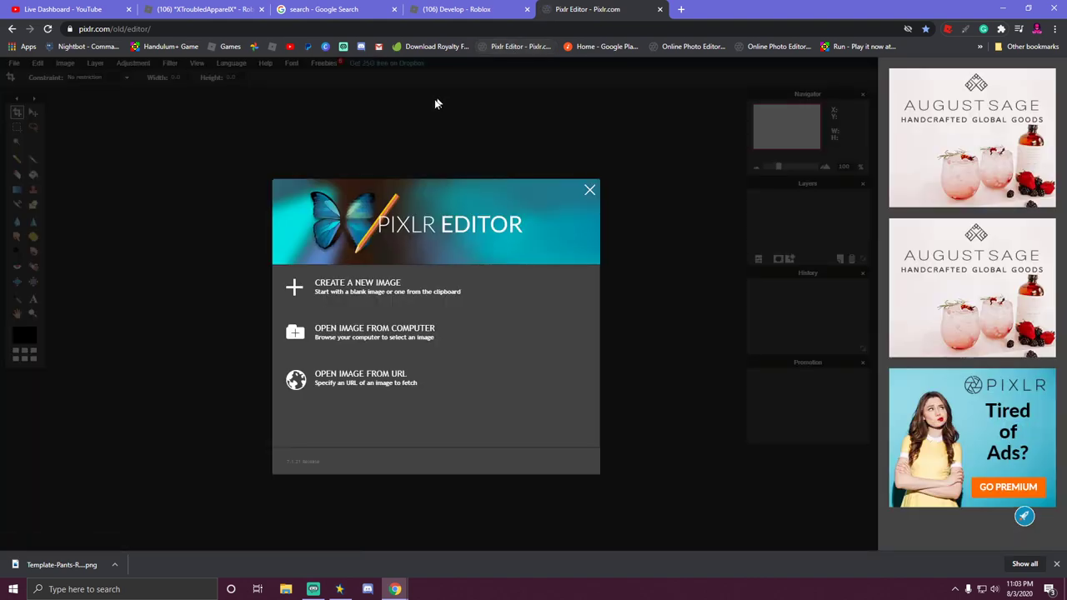
pyautogui.click(70, 30)
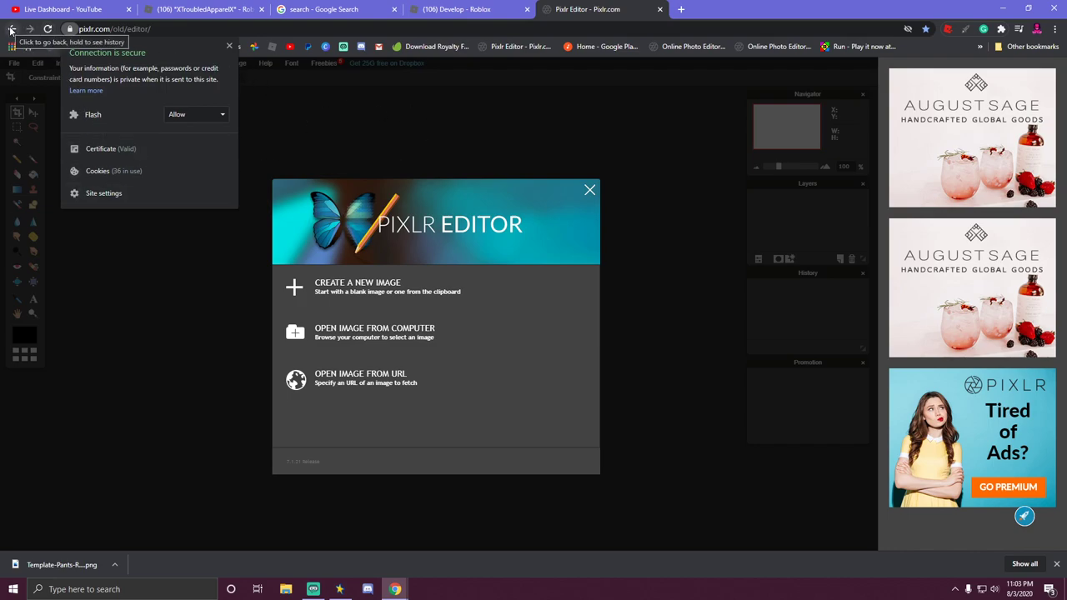
pyautogui.click(284, 115)
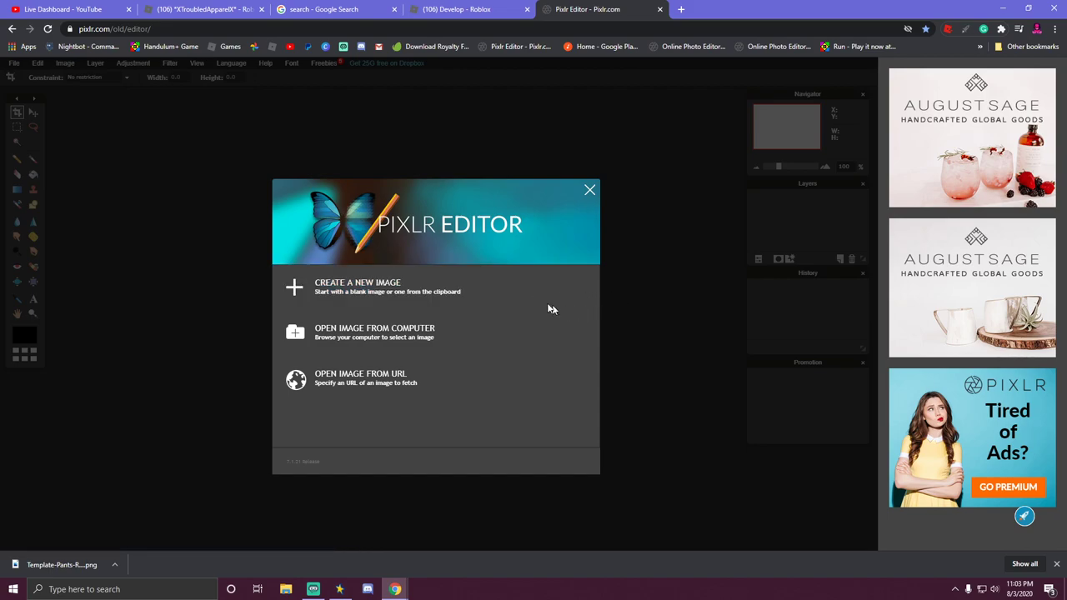
# Create a new transparent image 585 wide and 559 high.
pyautogui.click(386, 288)
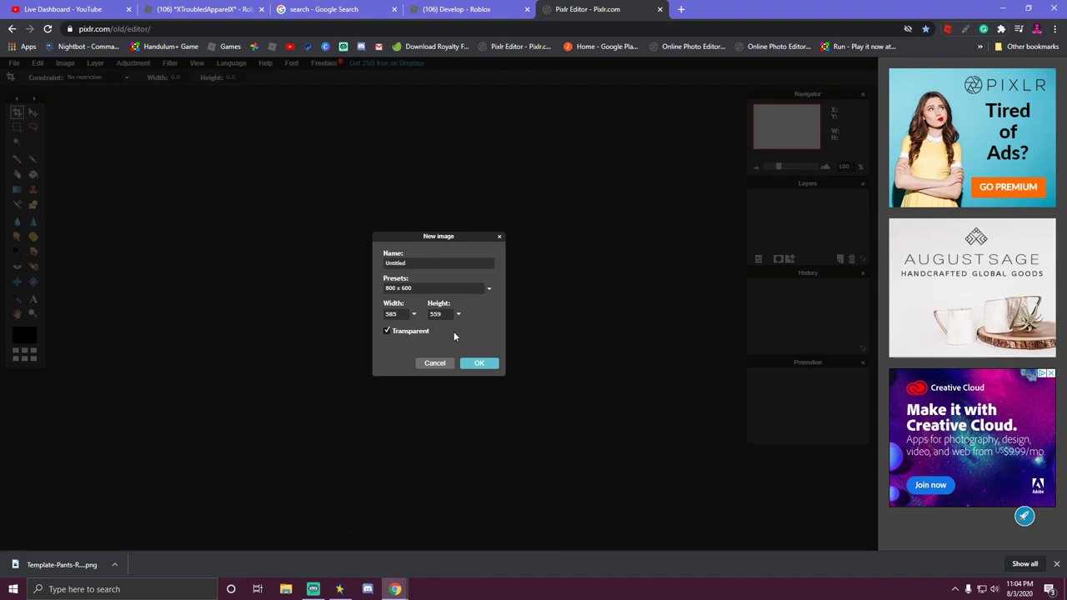
pyautogui.click(481, 365)
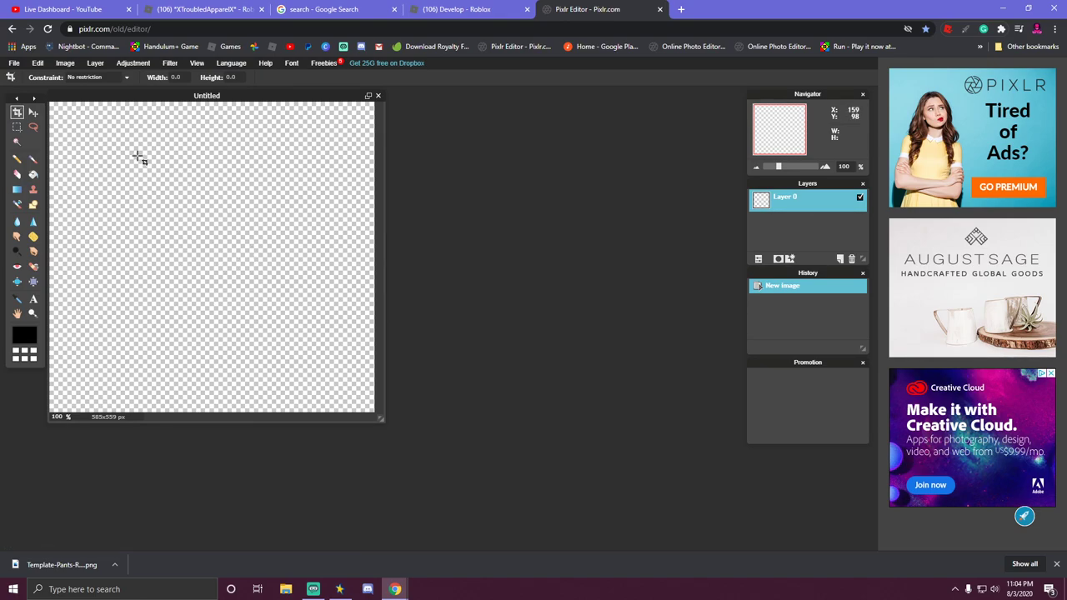
# Open the Template-Pants-R15_07262019 image from the YouTube folder's Merch Materials subfolder.
pyautogui.click(15, 63)
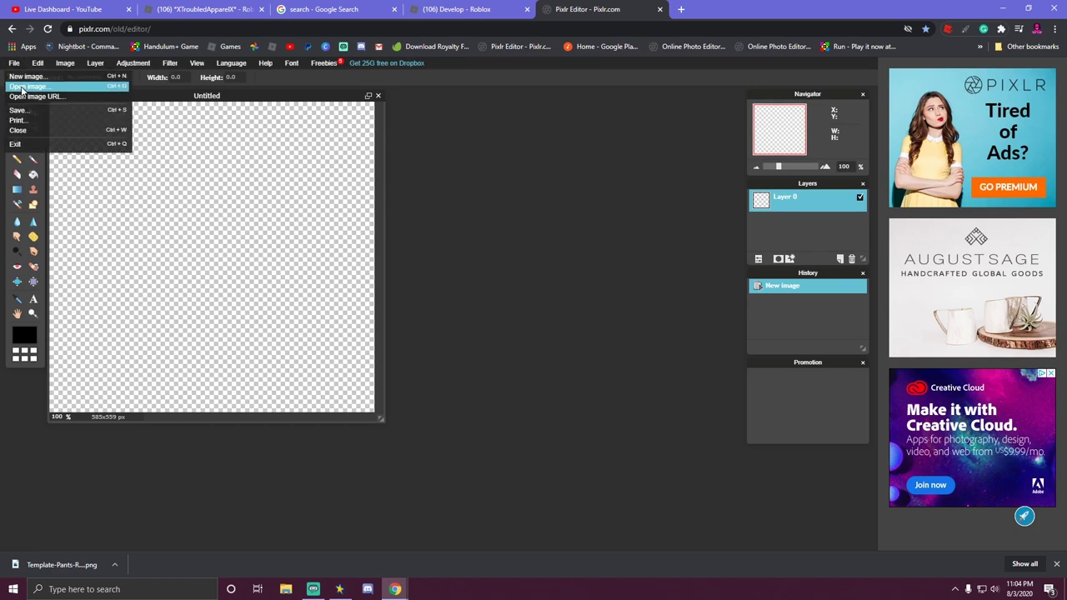
pyautogui.click(25, 87)
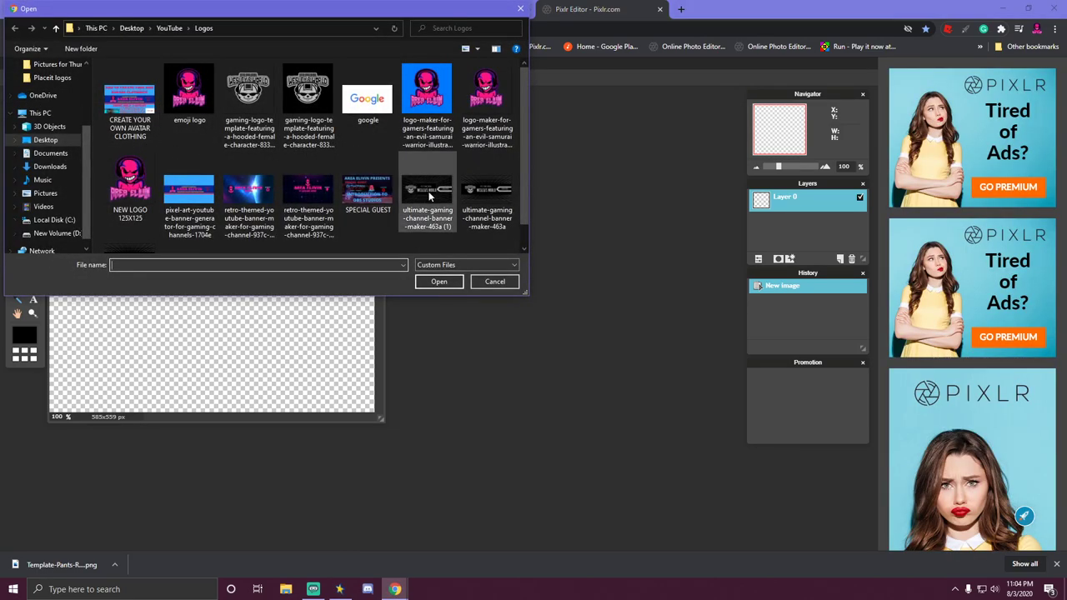
pyautogui.scroll(-1, 425, 200)
pyautogui.scroll(1, 431, 195)
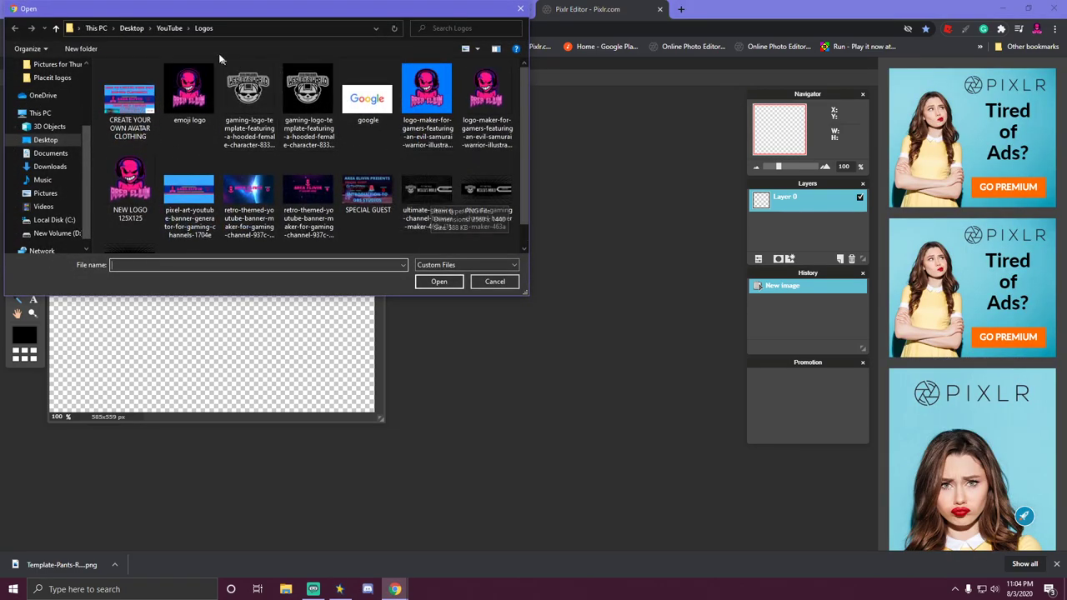
pyautogui.click(171, 28)
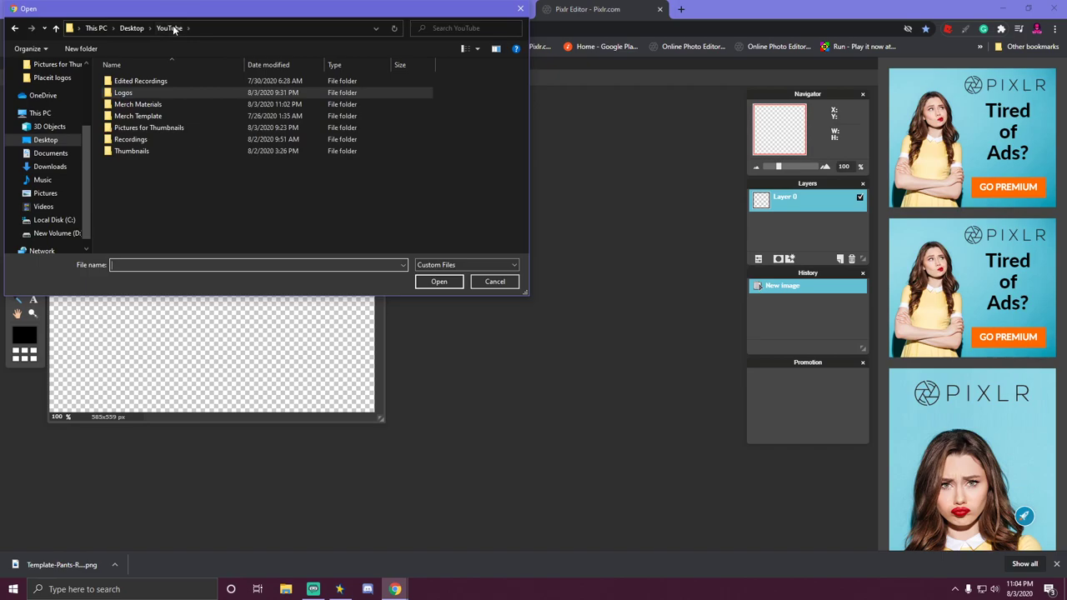
pyautogui.click(163, 106)
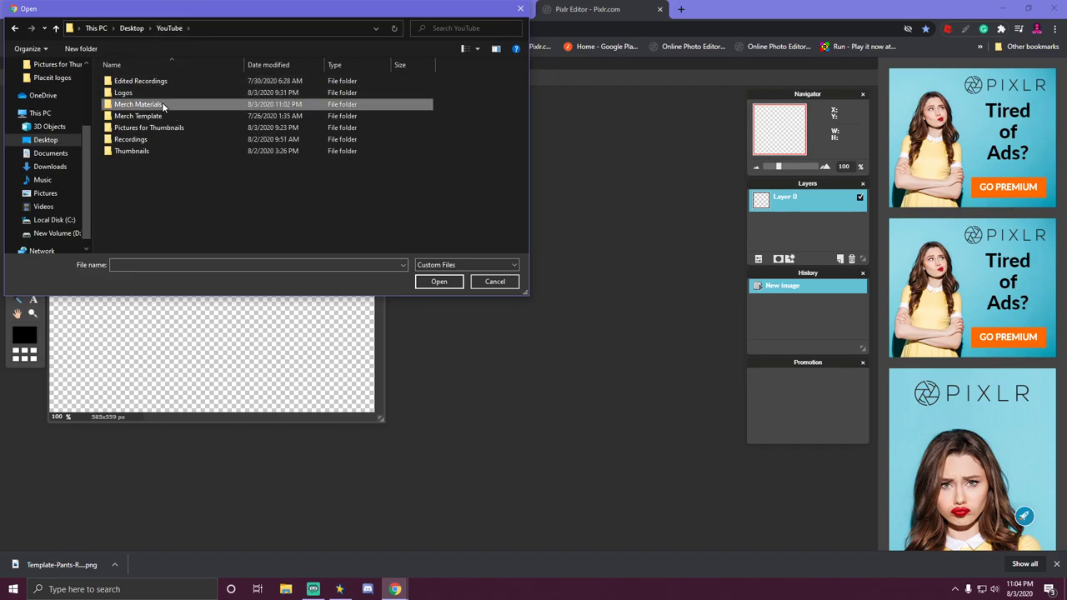
pyautogui.doubleClick(163, 106)
pyautogui.scroll(-2, 422, 204)
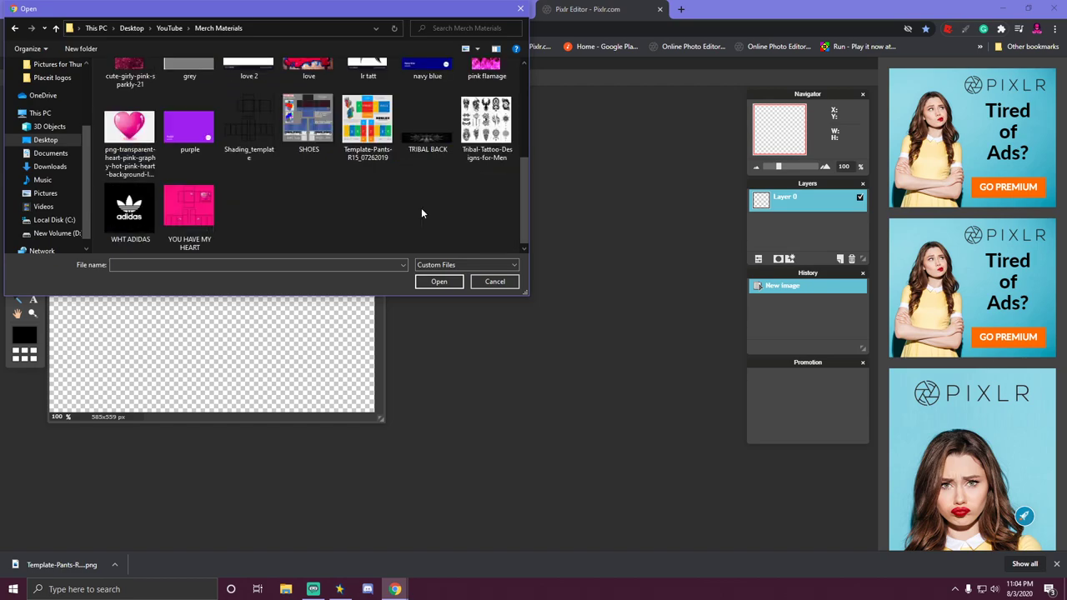
pyautogui.doubleClick(366, 125)
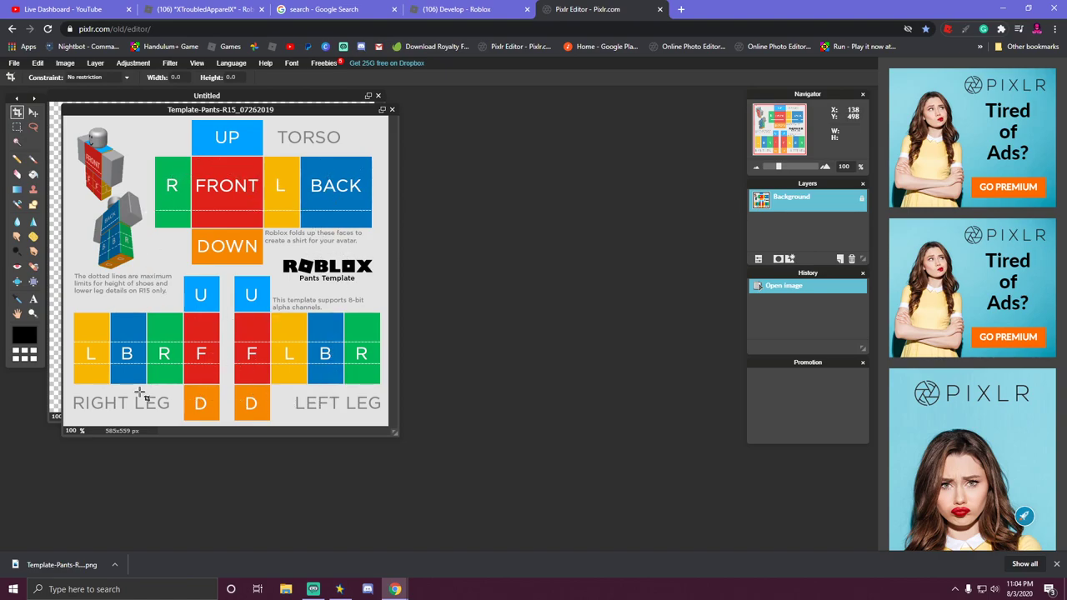
# Shrink the pants template window and place it to the right of the blank canvas, beside the Navigator.
pyautogui.moveTo(273, 109); pyautogui.dragTo(609, 101)
pyautogui.moveTo(729, 423); pyautogui.dragTo(546, 193)
pyautogui.moveTo(478, 101); pyautogui.dragTo(658, 102)
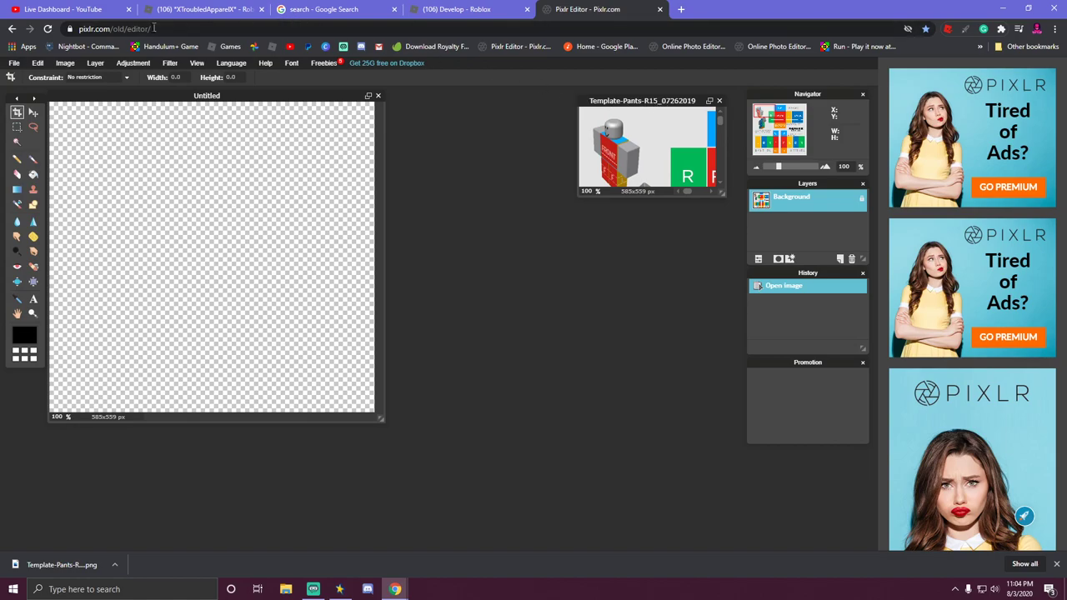
# Search the Merch Materials folder for the shirt template with all file types shown.
pyautogui.click(14, 64)
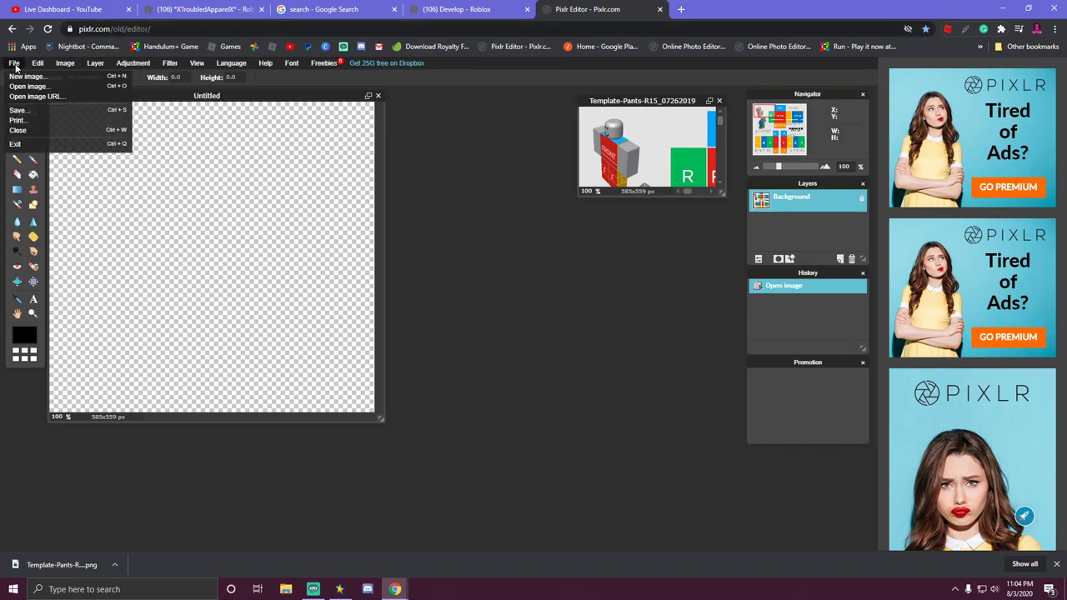
pyautogui.click(22, 87)
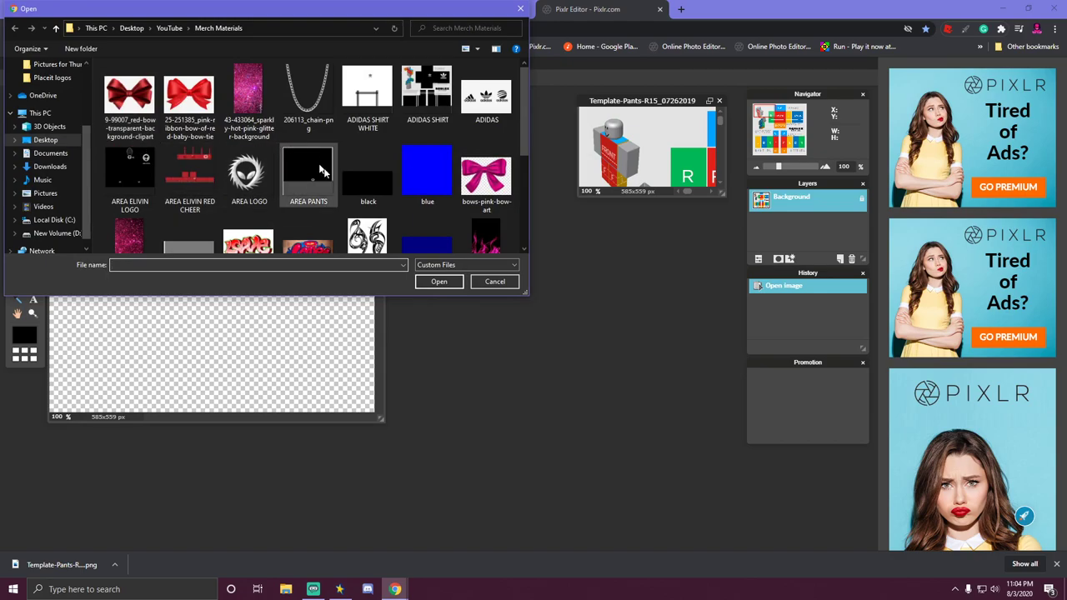
pyautogui.scroll(-1, 364, 193)
pyautogui.click(449, 265)
pyautogui.click(430, 284)
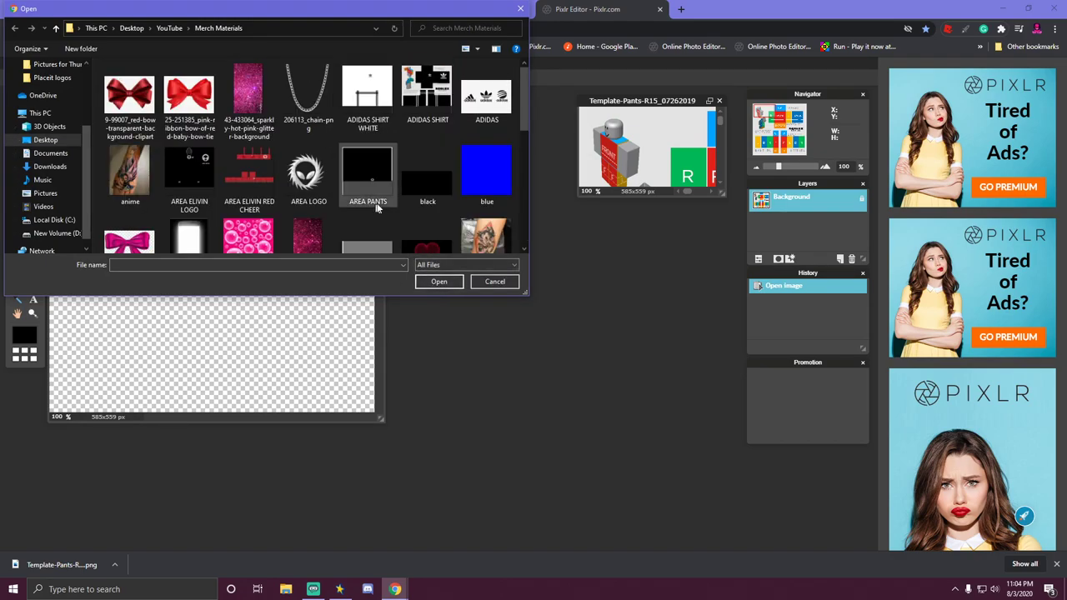
pyautogui.scroll(-2, 426, 218)
pyautogui.scroll(-2, 426, 219)
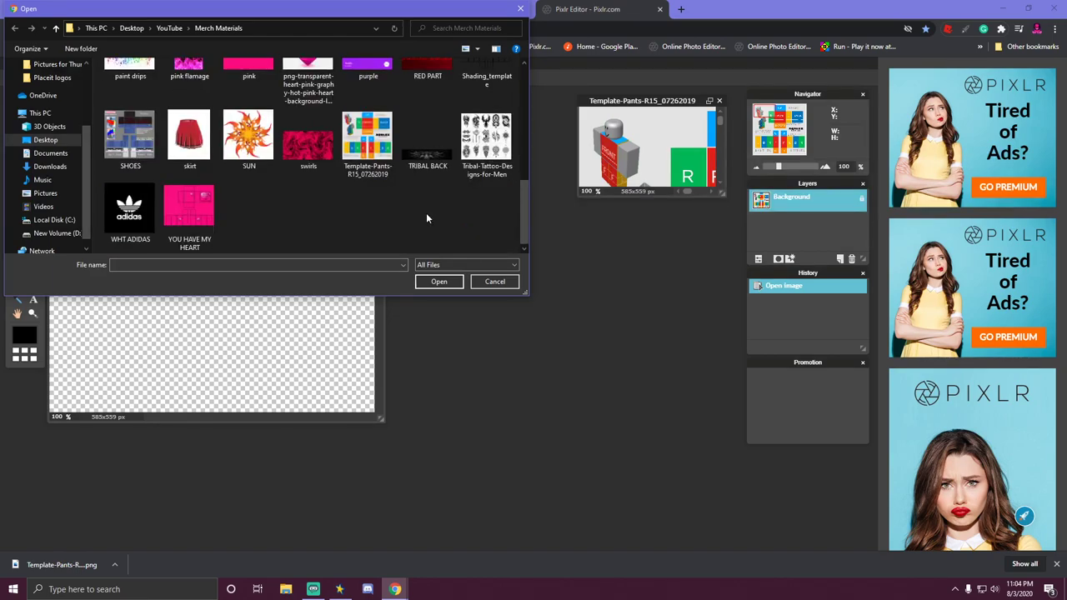
pyautogui.scroll(3, 426, 218)
pyautogui.scroll(3, 426, 212)
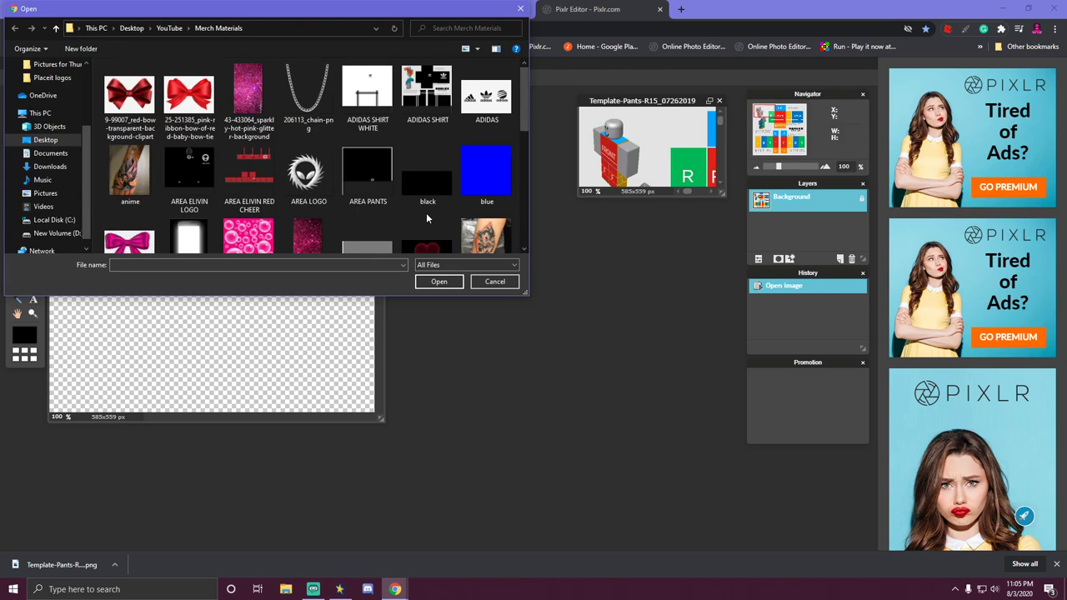
# Open Template-Shirts-R15_07262019 from the Pictures for Thumbnails folder and place its window beside the blank canvas.
pyautogui.click(169, 28)
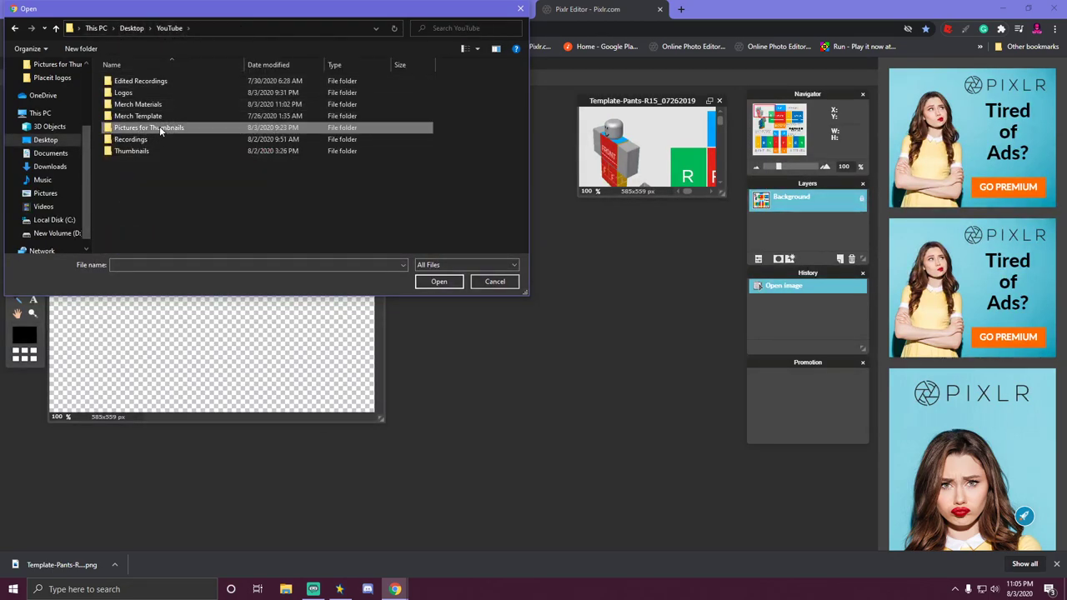
pyautogui.doubleClick(161, 128)
pyautogui.scroll(-5, 338, 192)
pyautogui.doubleClick(248, 138)
pyautogui.moveTo(288, 123); pyautogui.dragTo(603, 125)
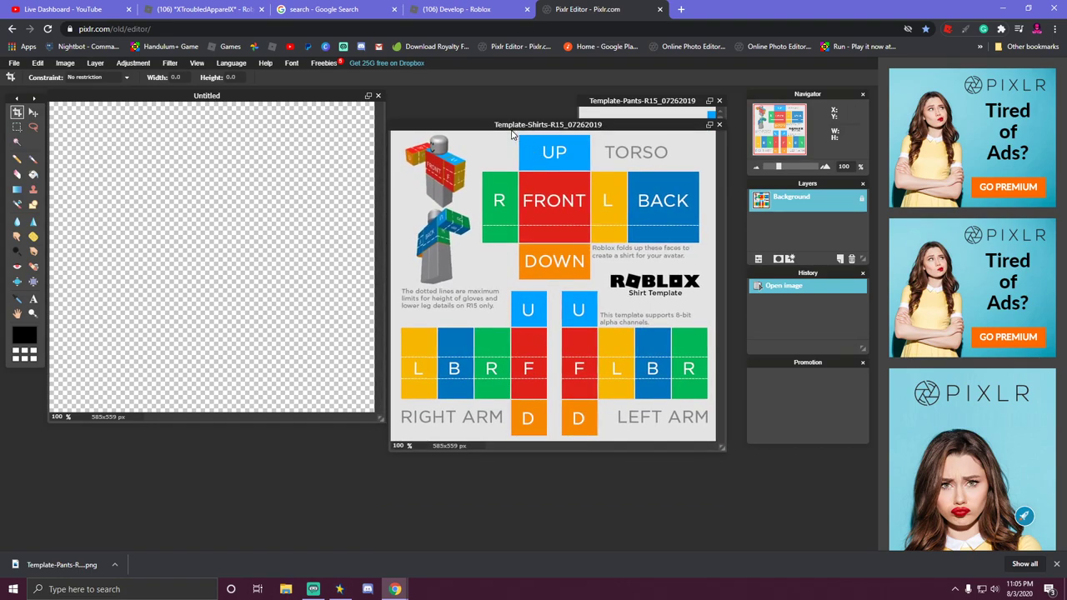
# Open the Shading_template image from the YouTube folder's Merch Materials subfolder.
pyautogui.click(14, 65)
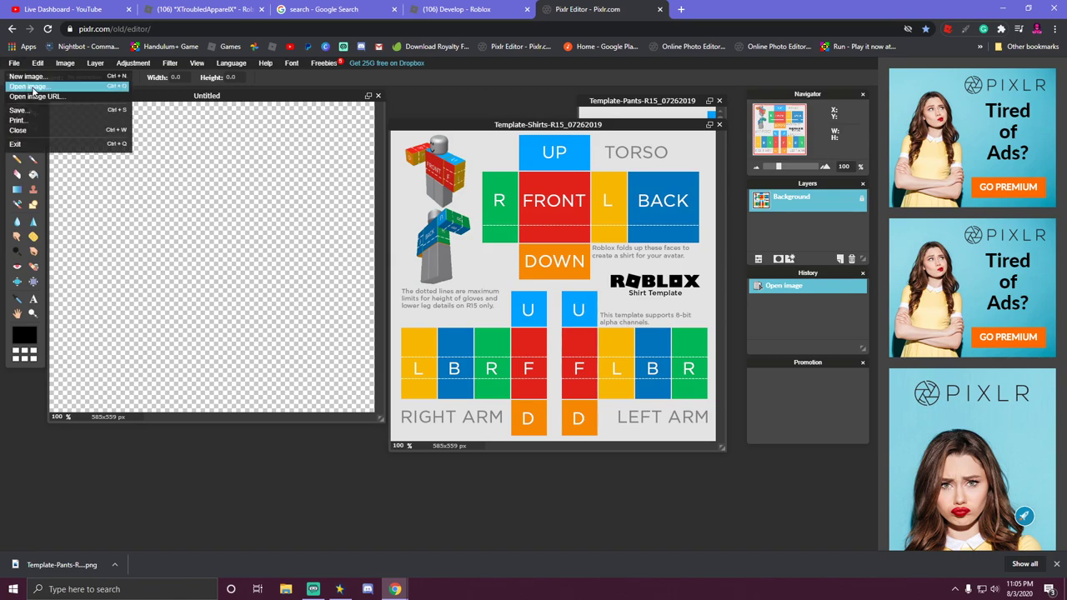
pyautogui.click(33, 91)
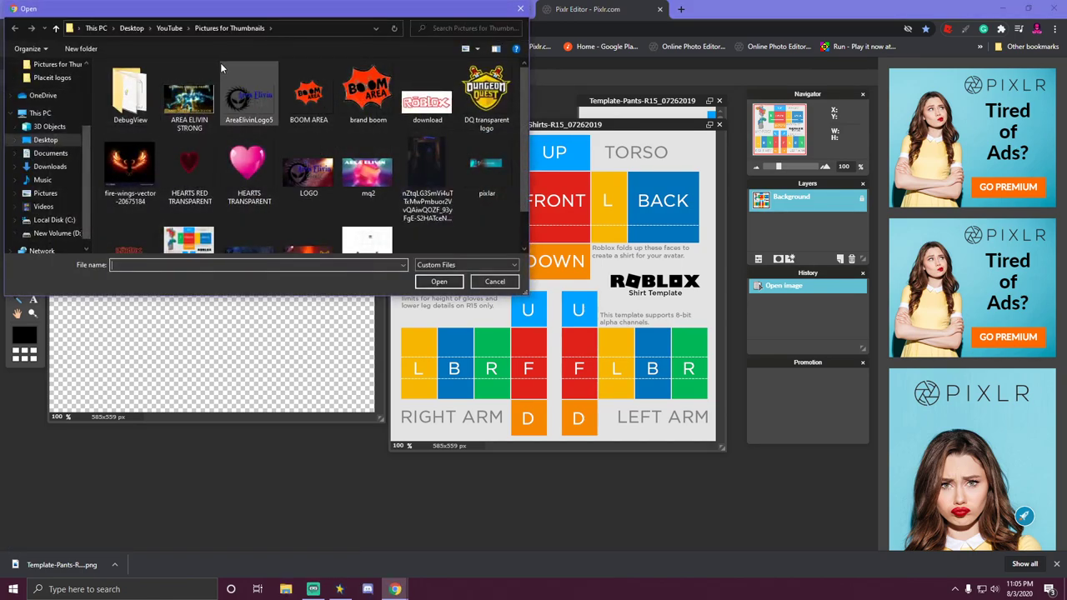
pyautogui.click(170, 28)
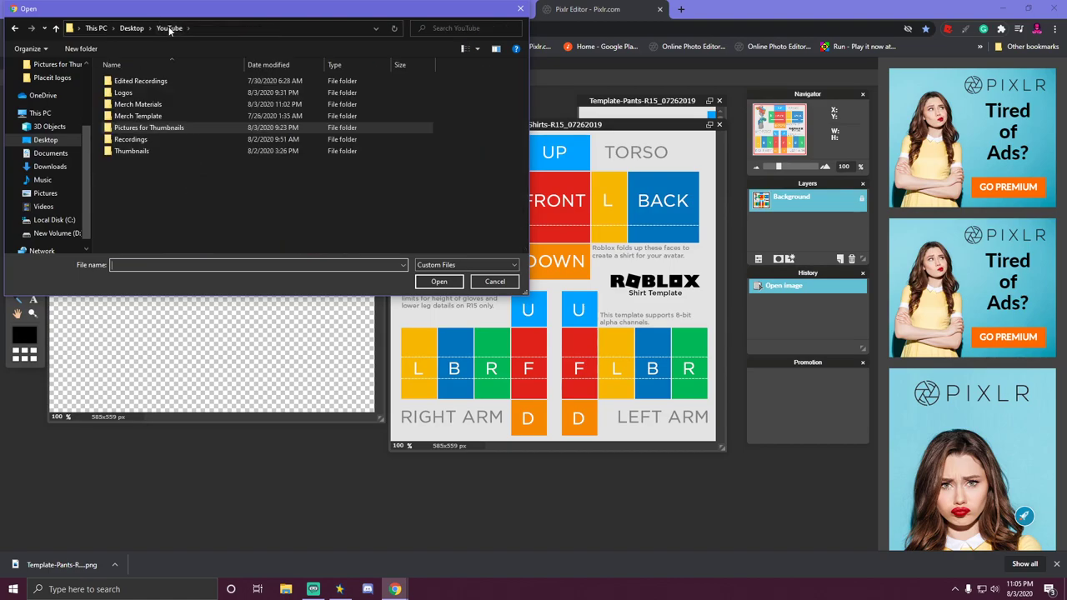
pyautogui.doubleClick(158, 104)
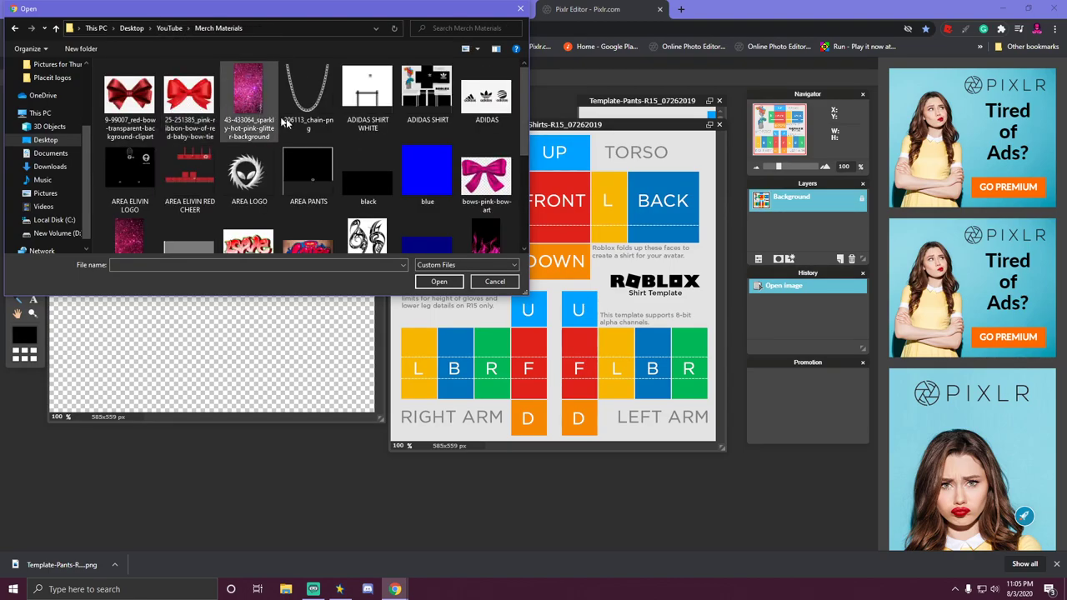
pyautogui.scroll(-3, 388, 200)
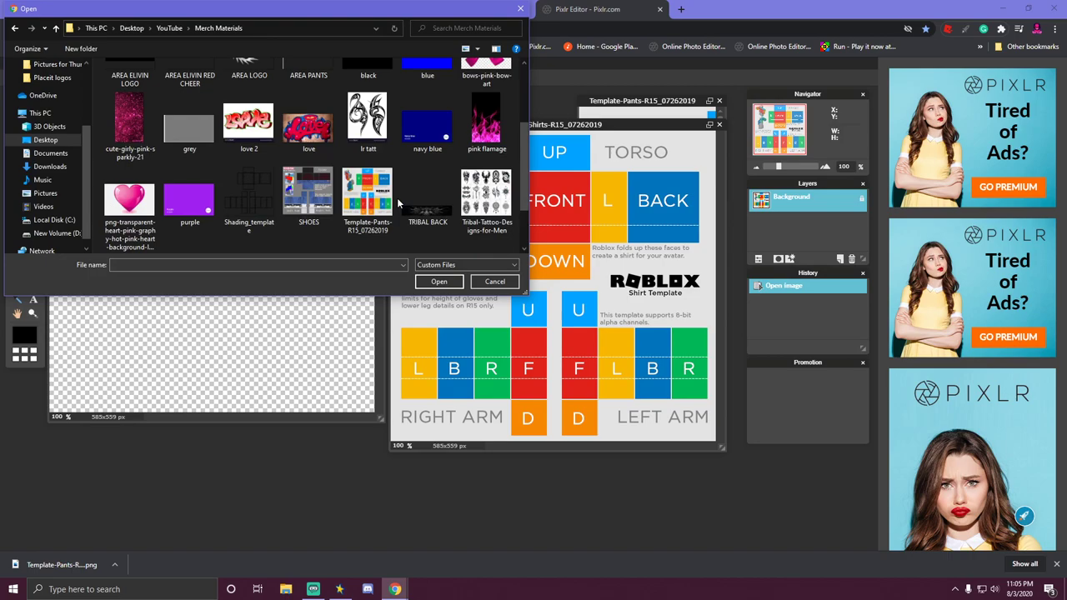
pyautogui.doubleClick(240, 189)
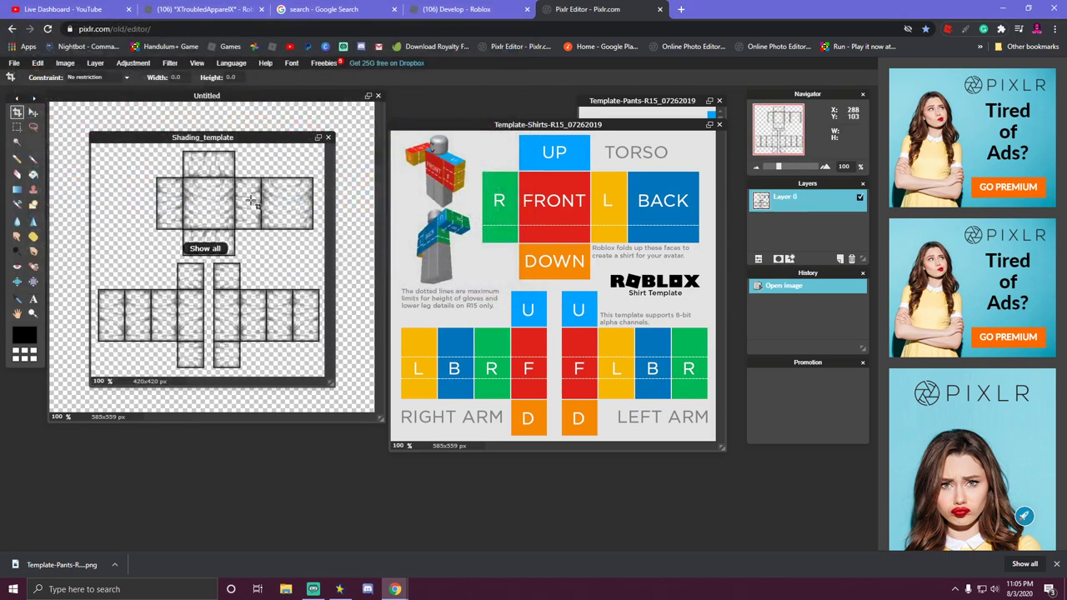
# Shrink the shading template window and place it between the blank canvas and the pants template.
pyautogui.moveTo(246, 137); pyautogui.dragTo(575, 109)
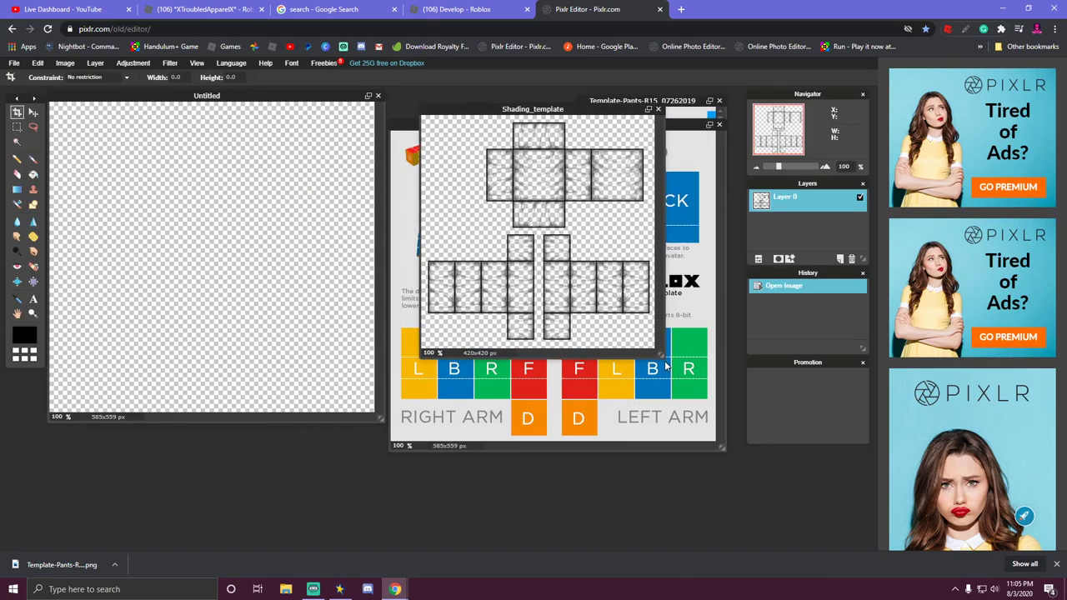
pyautogui.moveTo(661, 354); pyautogui.dragTo(566, 208)
pyautogui.moveTo(495, 113); pyautogui.dragTo(489, 103)
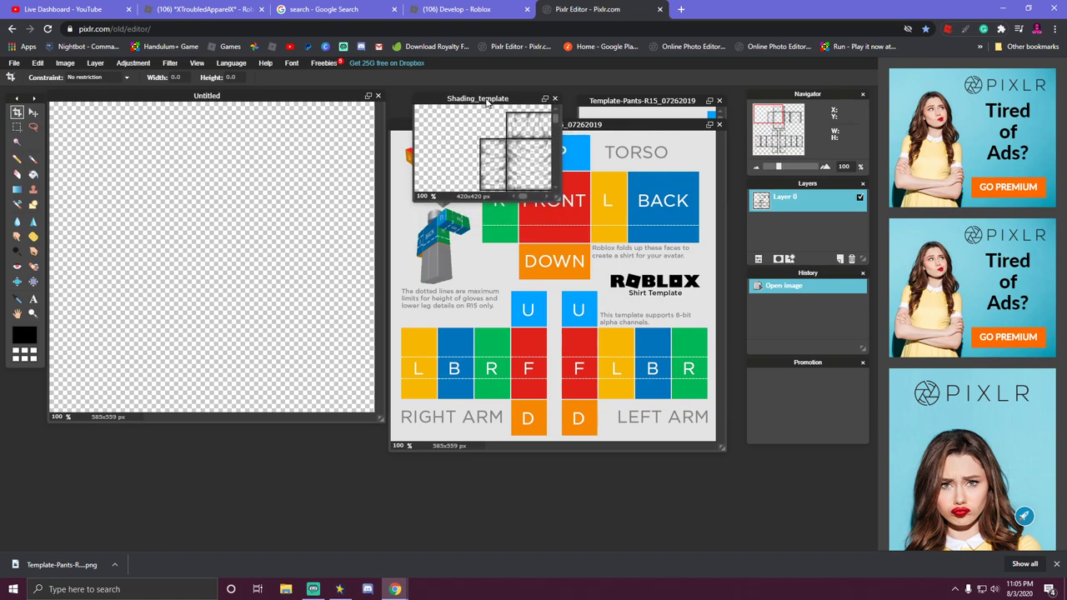
# Copy the entire shirt template onto the untitled canvas as a new layer, and shrink and move its source window out of the way.
pyautogui.click(572, 128)
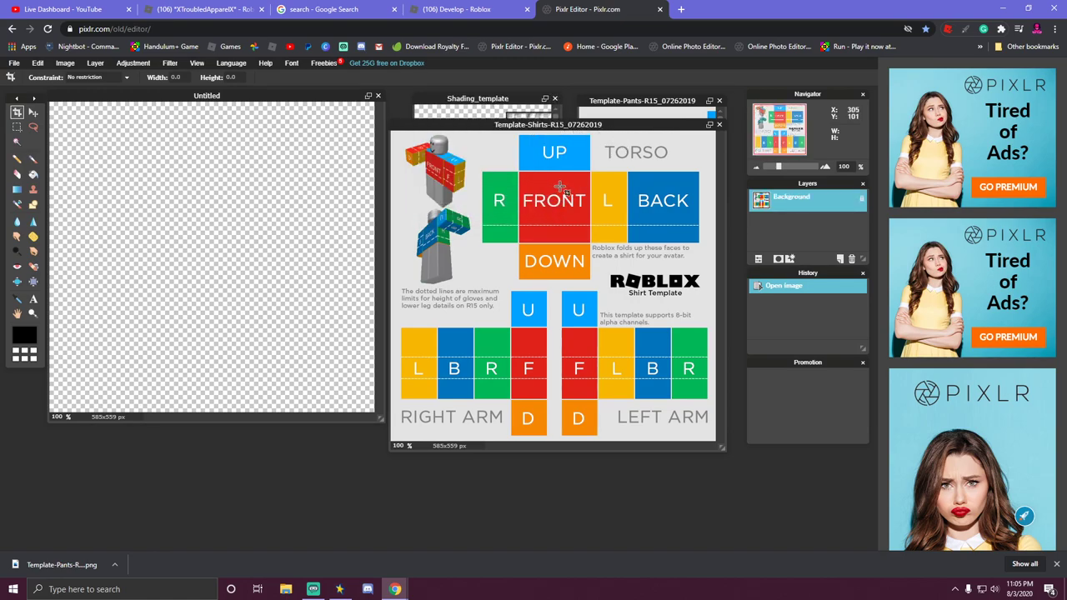
pyautogui.click(17, 128)
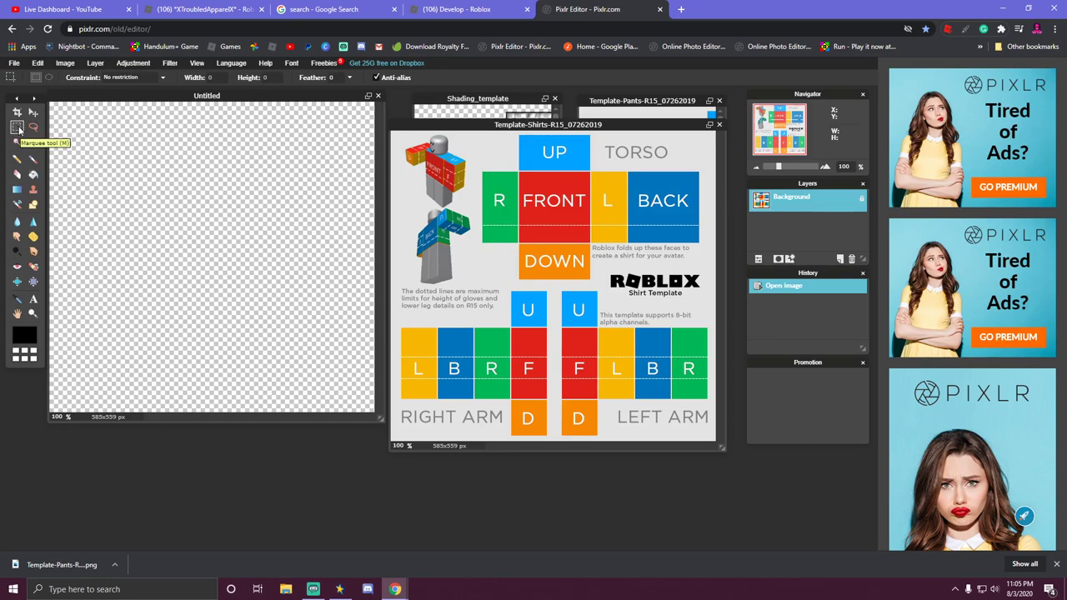
pyautogui.rightClick(474, 244)
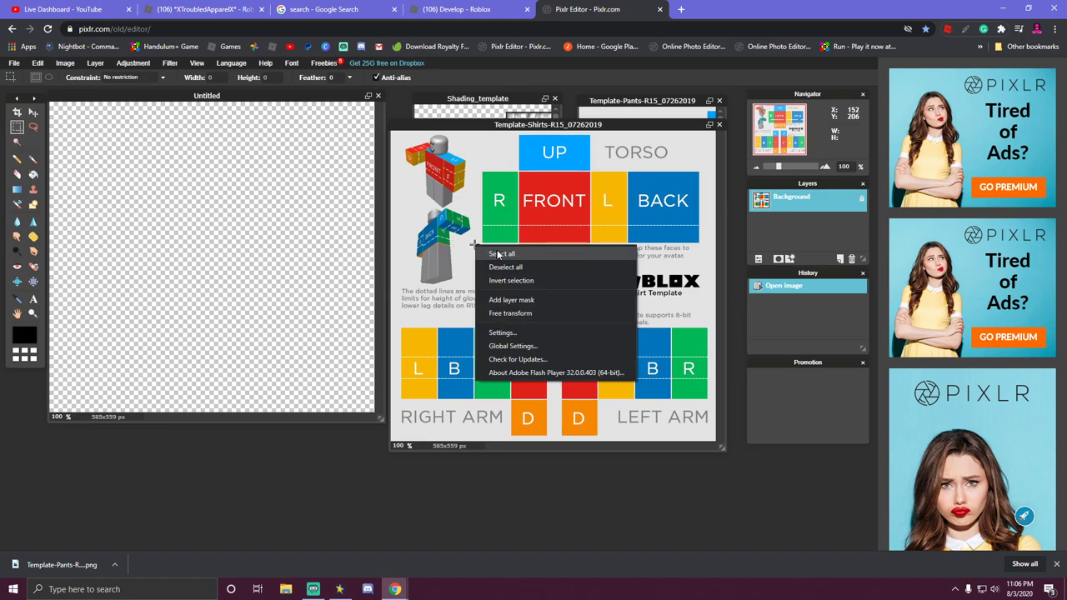
pyautogui.click(501, 255)
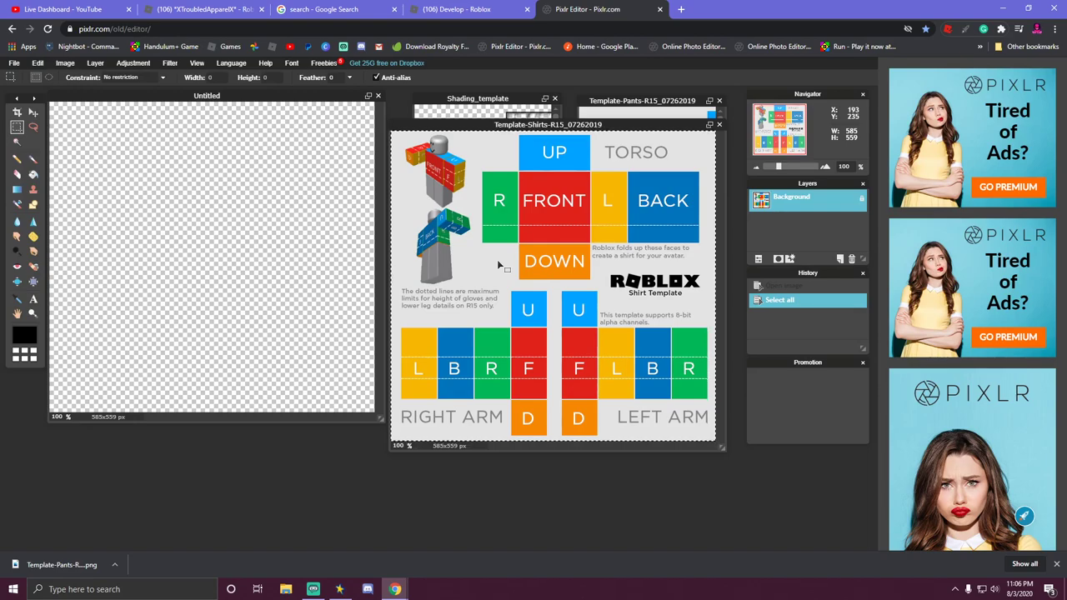
pyautogui.hotkey('ctrl', 'c')
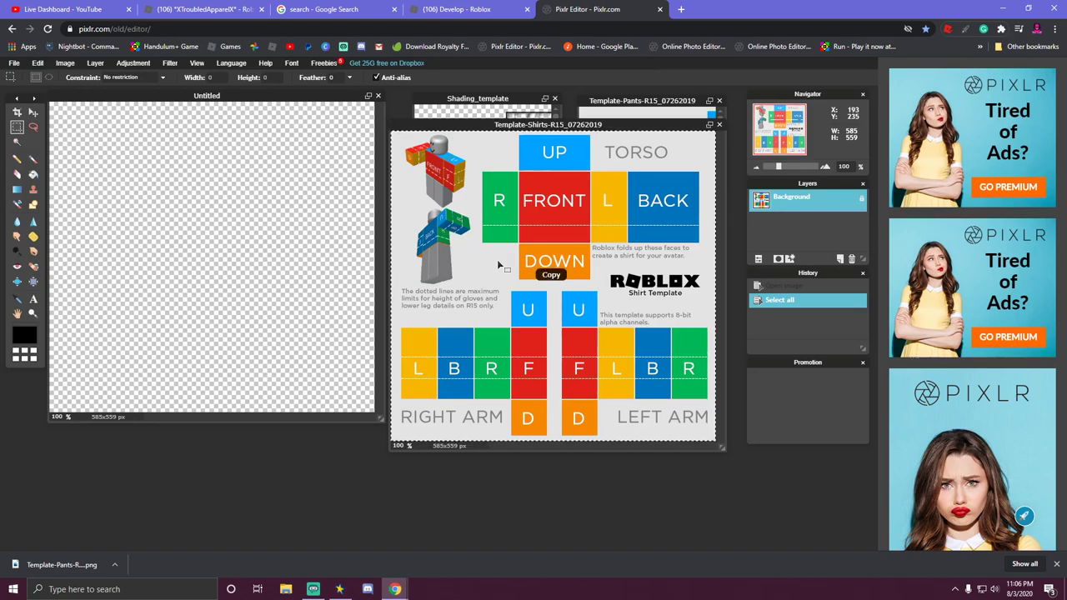
pyautogui.click(230, 254)
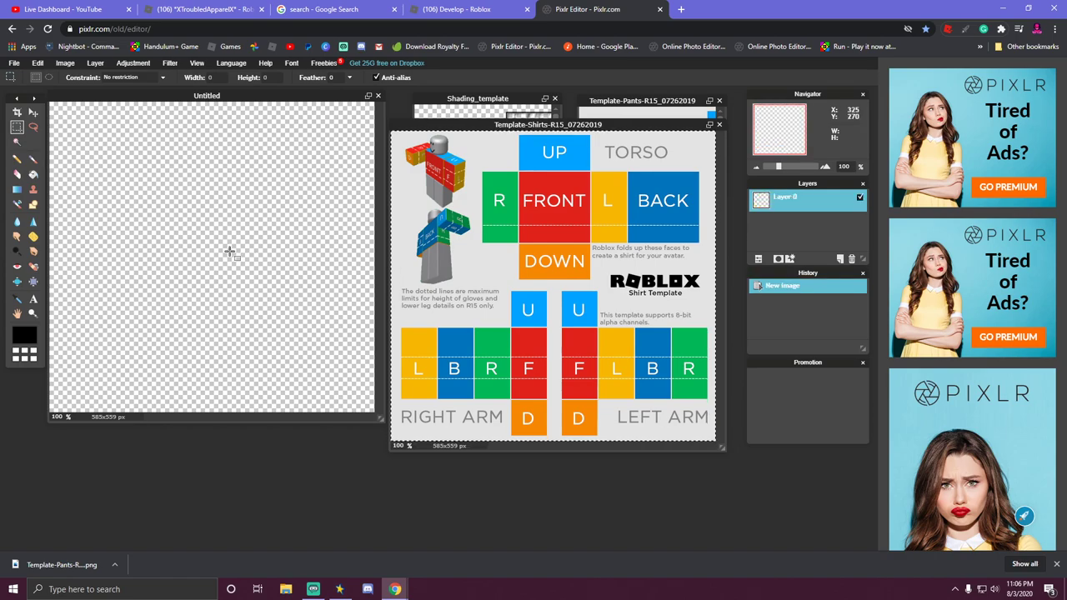
pyautogui.hotkey('ctrl', 'v')
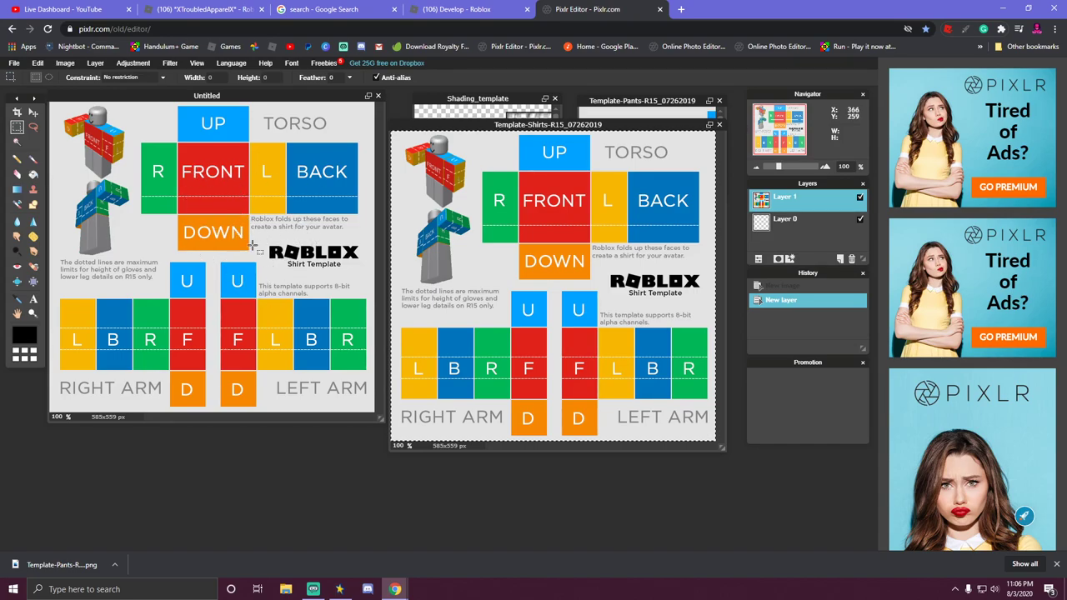
pyautogui.moveTo(722, 448); pyautogui.dragTo(535, 209)
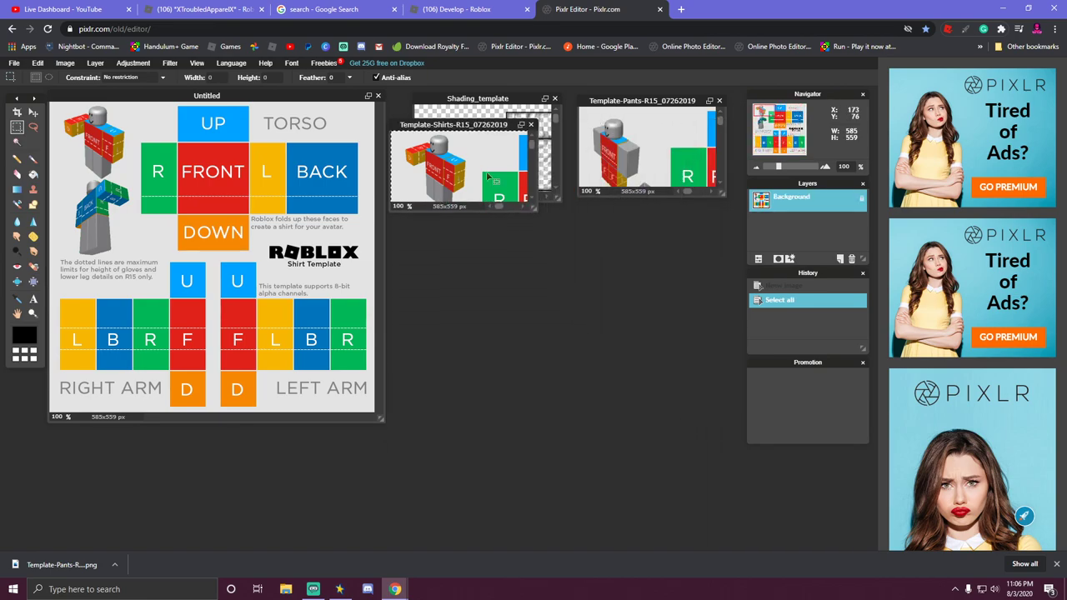
pyautogui.moveTo(479, 125); pyautogui.dragTo(807, 470)
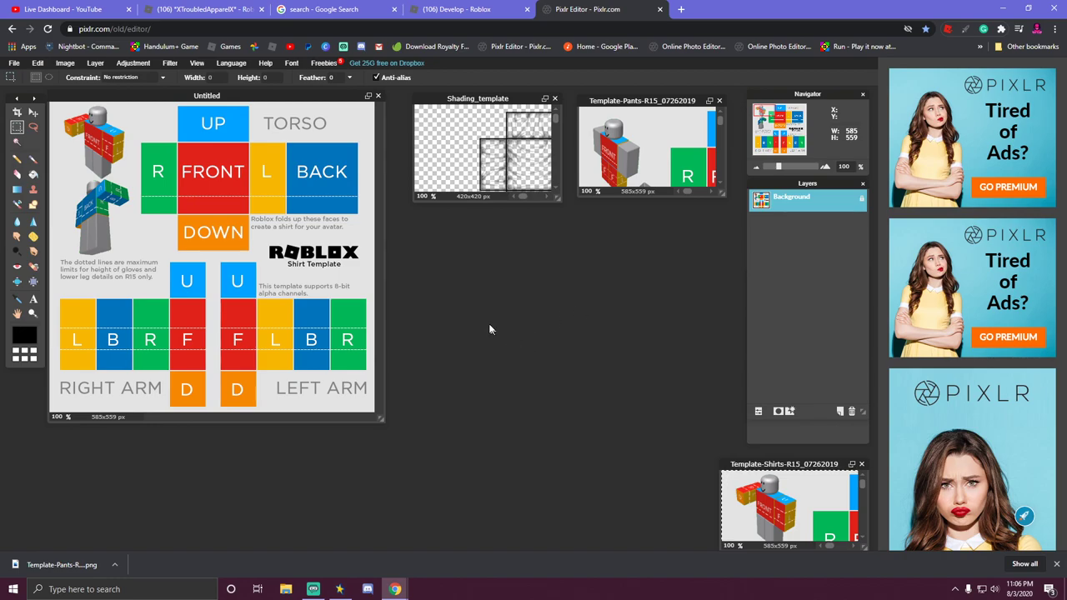
# Switch to the Google search page, replace the query with "red", and show the image results.
pyautogui.click(333, 10)
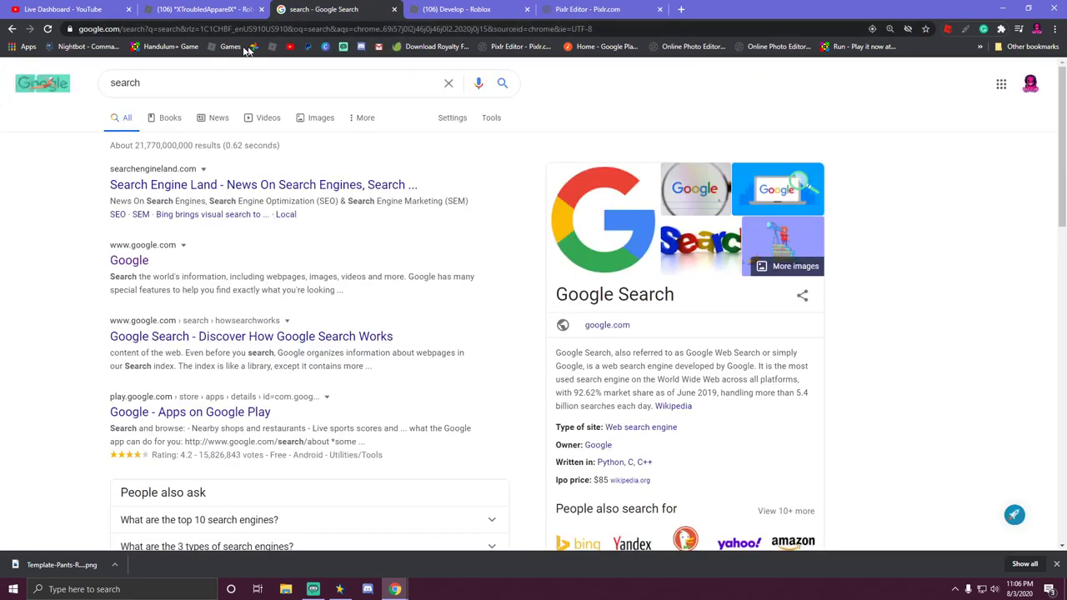
pyautogui.click(163, 83)
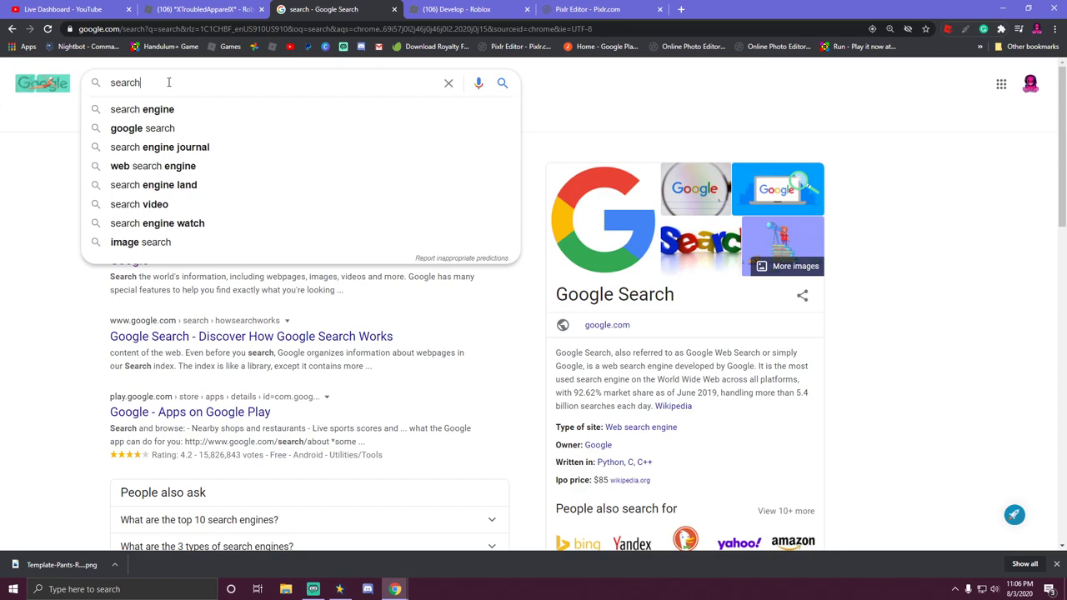
pyautogui.press('BackSpace')
pyautogui.press('BackSpace')
pyautogui.press('BackSpace')
pyautogui.press('BackSpace')
pyautogui.press('BackSpace')
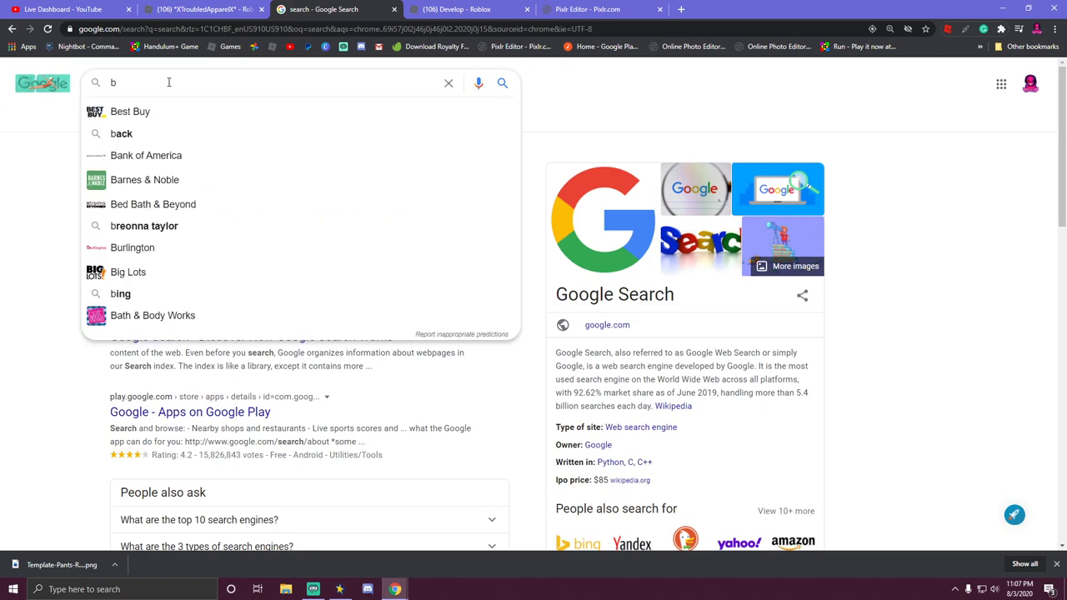
pyautogui.press('BackSpace')
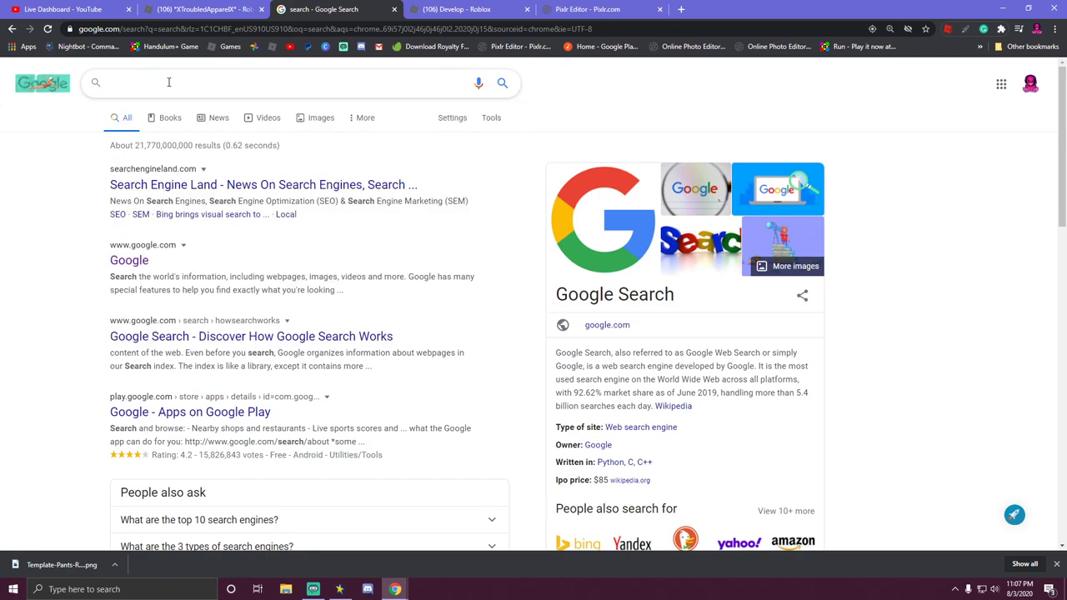
pyautogui.write('red')
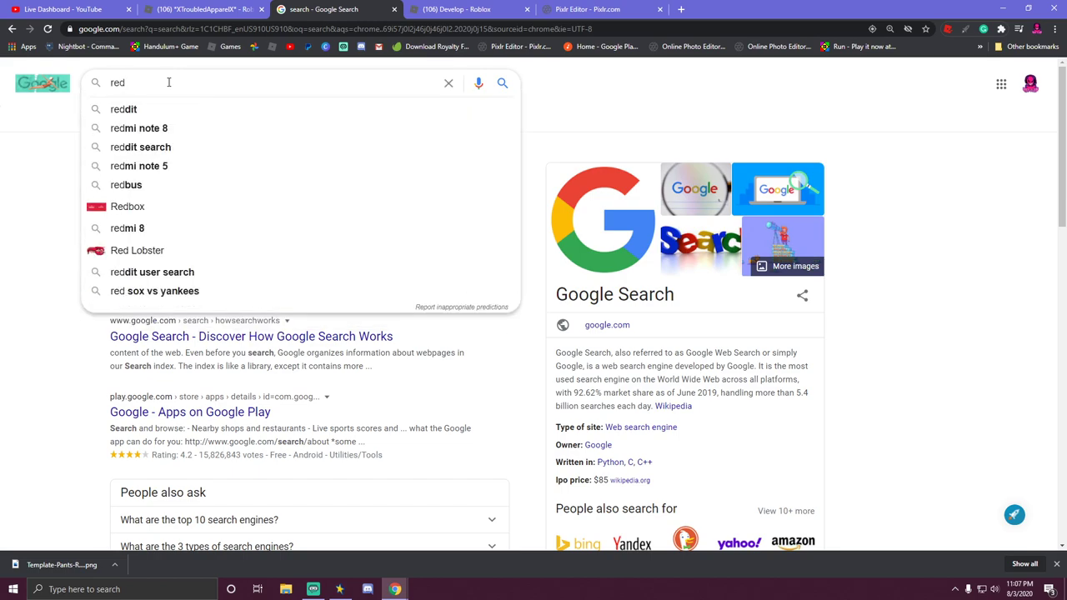
pyautogui.press('Return')
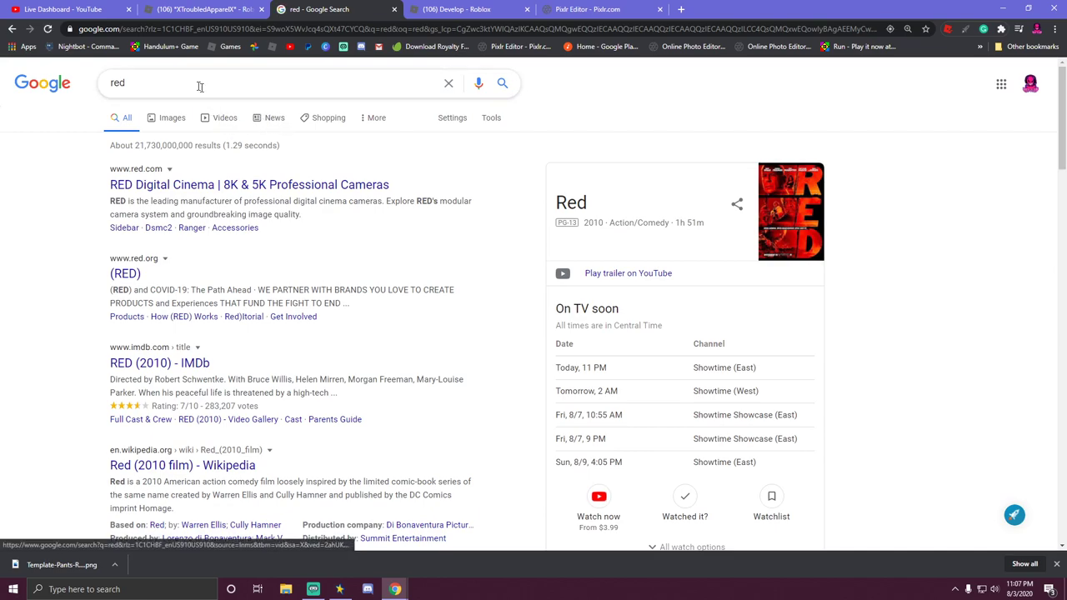
pyautogui.click(172, 119)
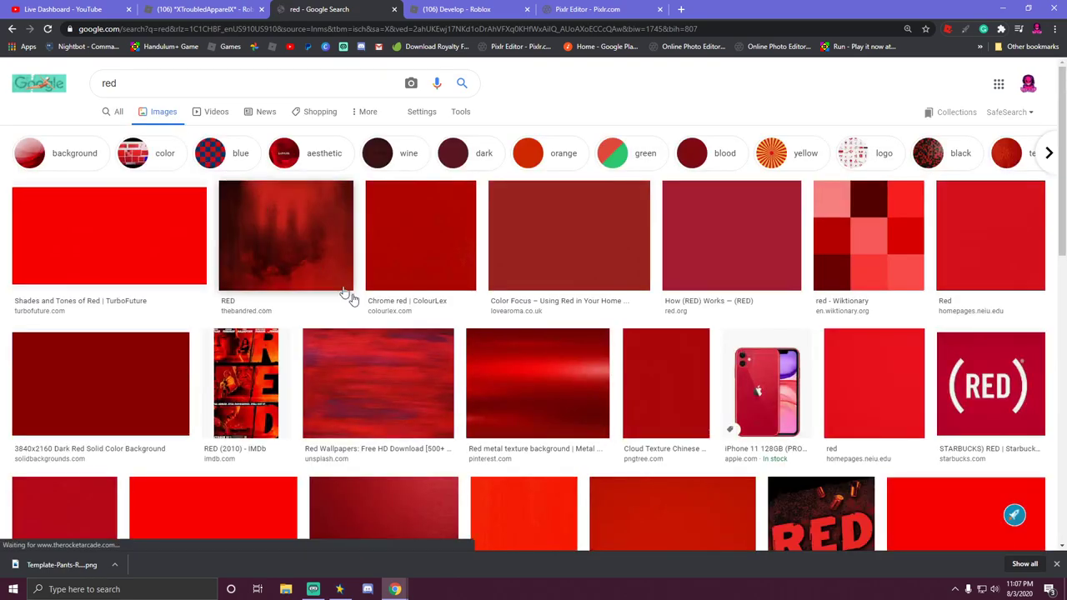
# Look through the red image results for a texture suitable as the clothing's material.
pyautogui.scroll(-6, 592, 398)
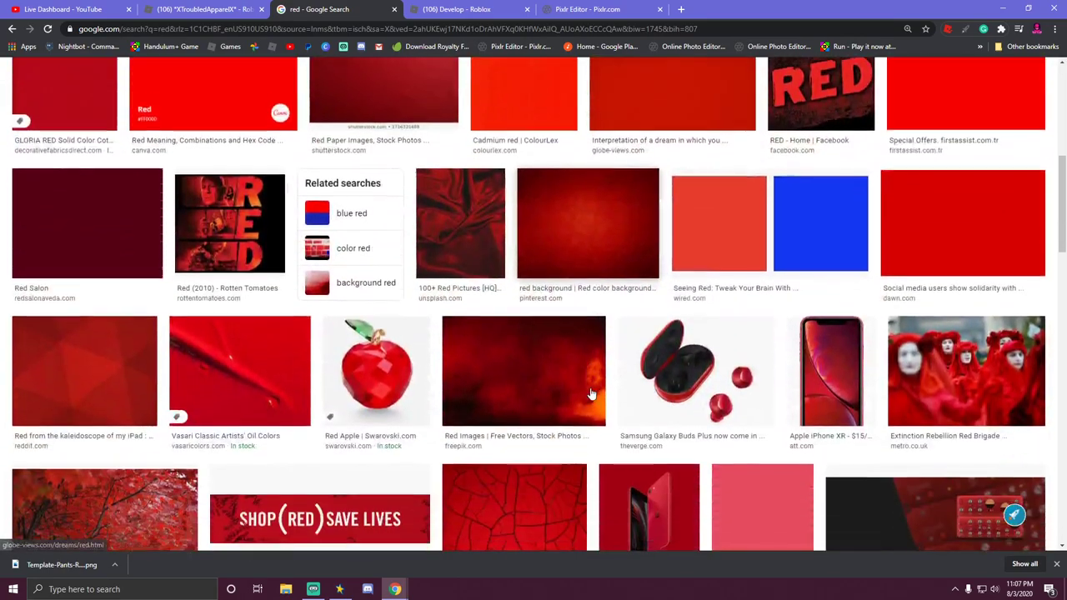
pyautogui.scroll(-4, 592, 394)
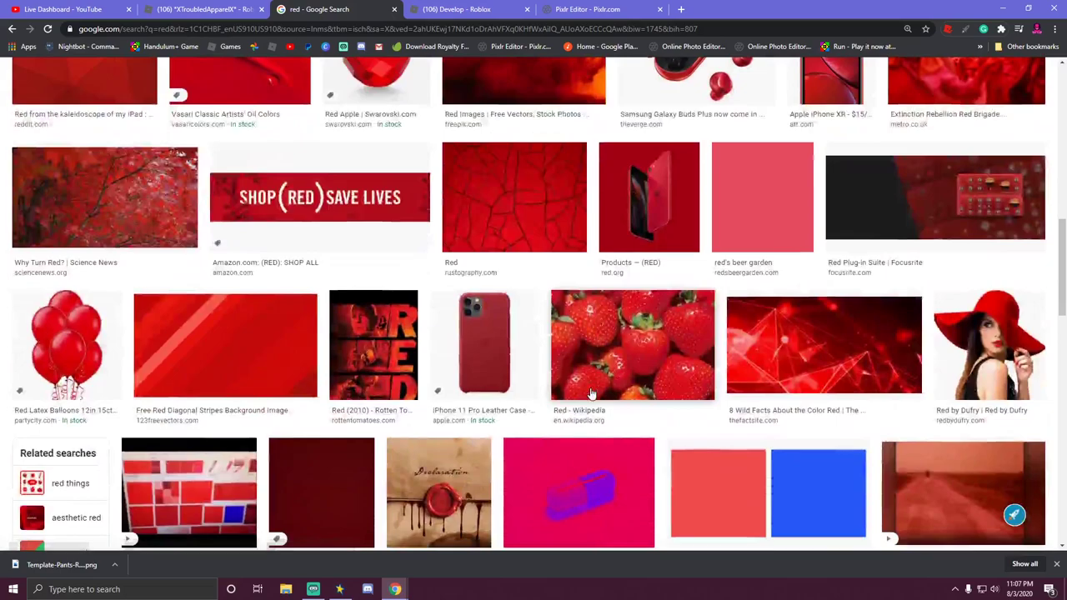
pyautogui.scroll(-3, 592, 393)
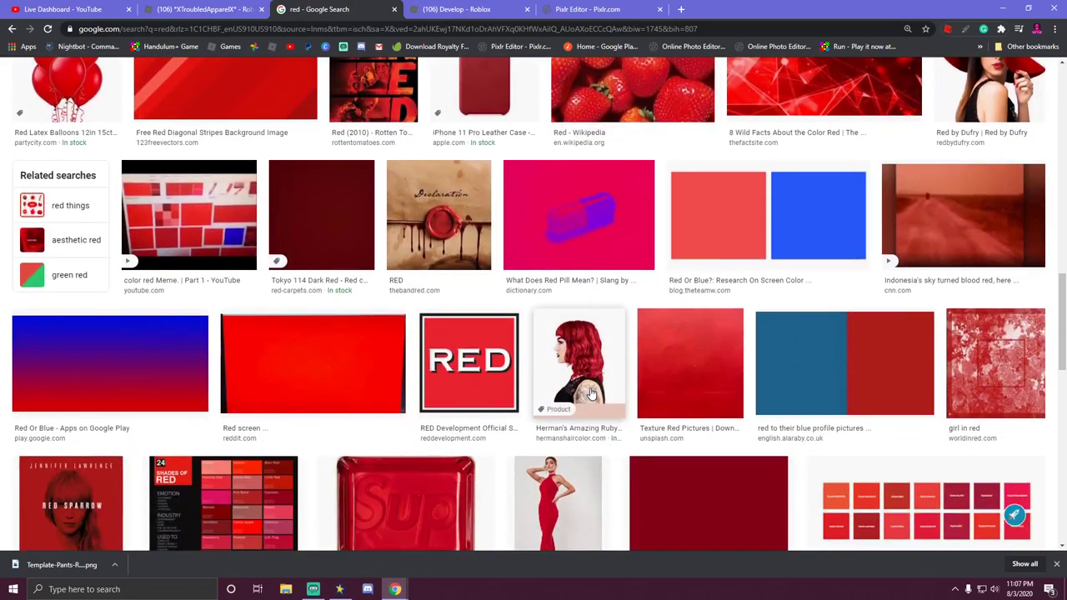
pyautogui.scroll(-5, 591, 393)
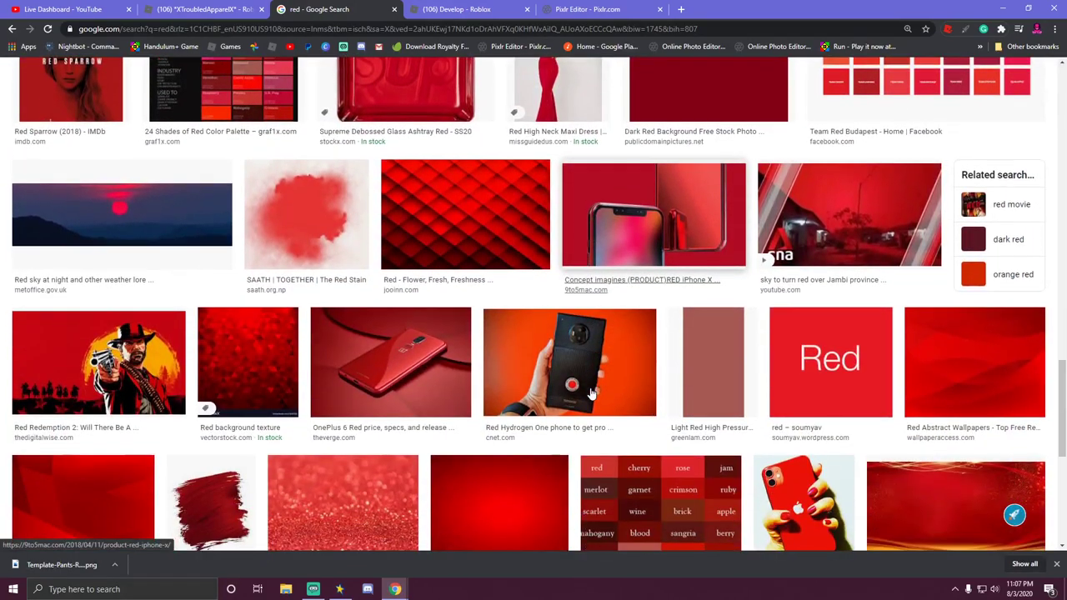
pyautogui.scroll(-2, 591, 394)
pyautogui.scroll(1, 591, 394)
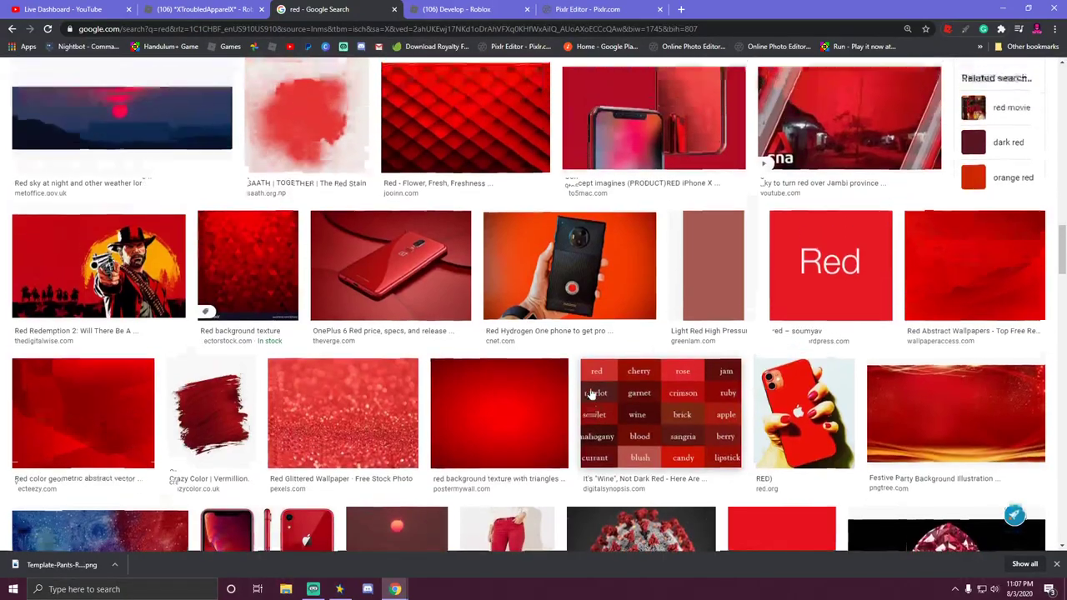
pyautogui.scroll(10, 591, 394)
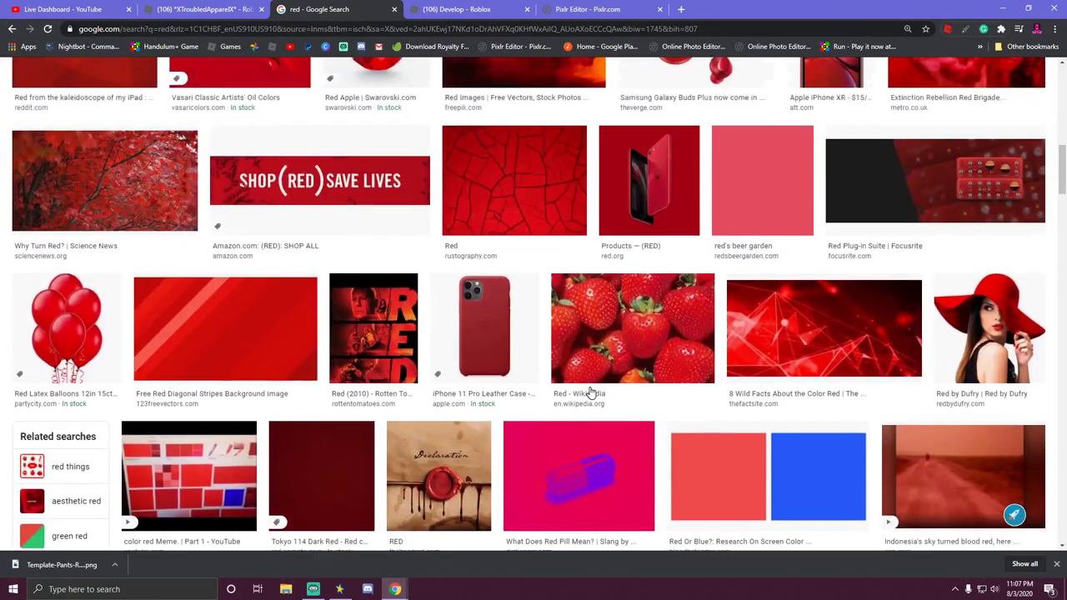
pyautogui.scroll(4, 591, 394)
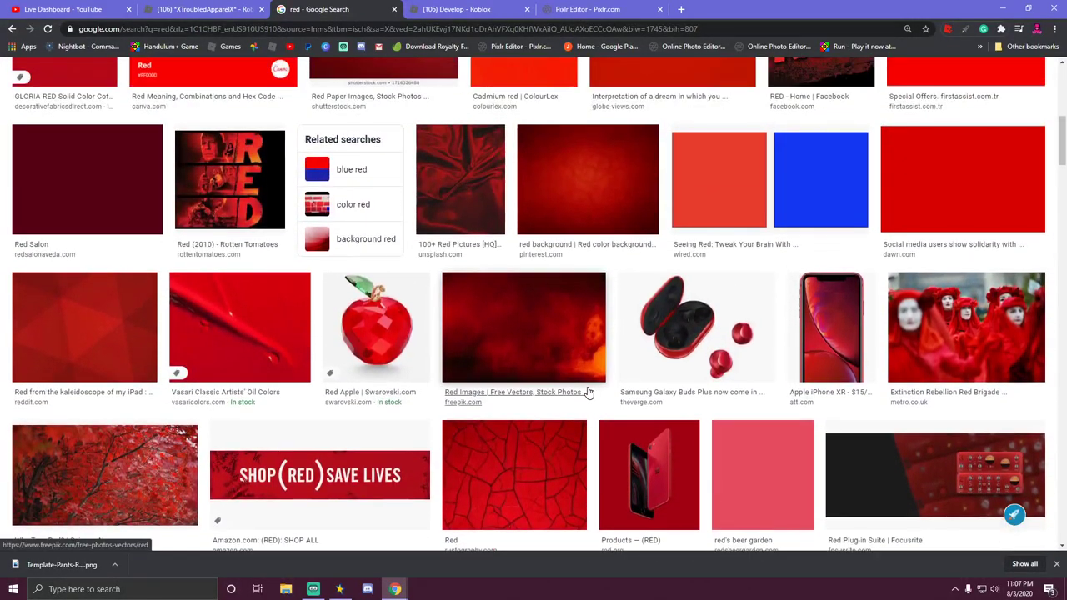
pyautogui.scroll(4, 607, 408)
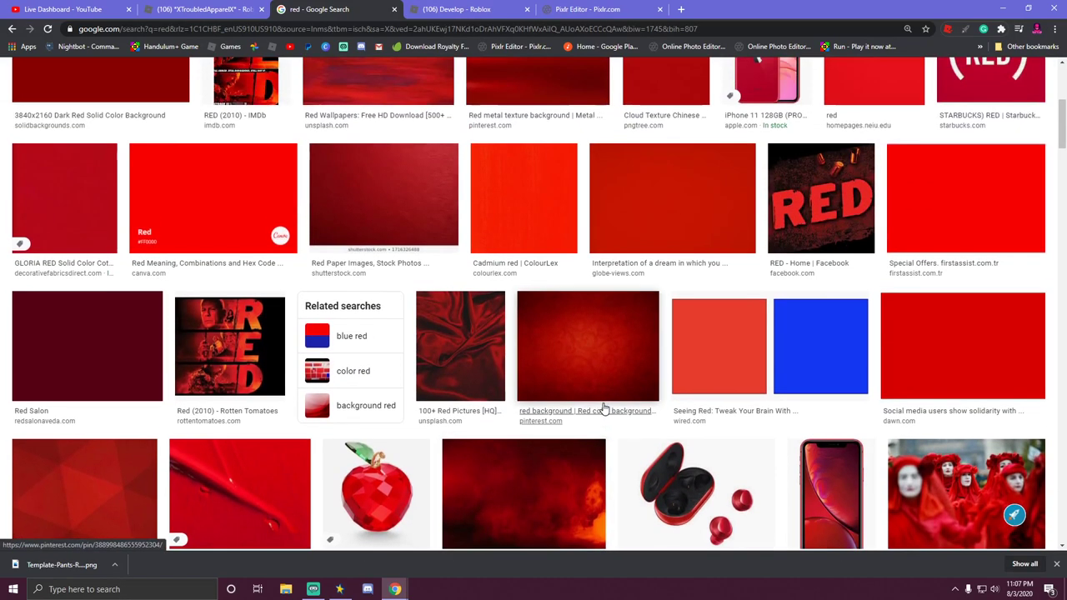
pyautogui.scroll(1, 604, 409)
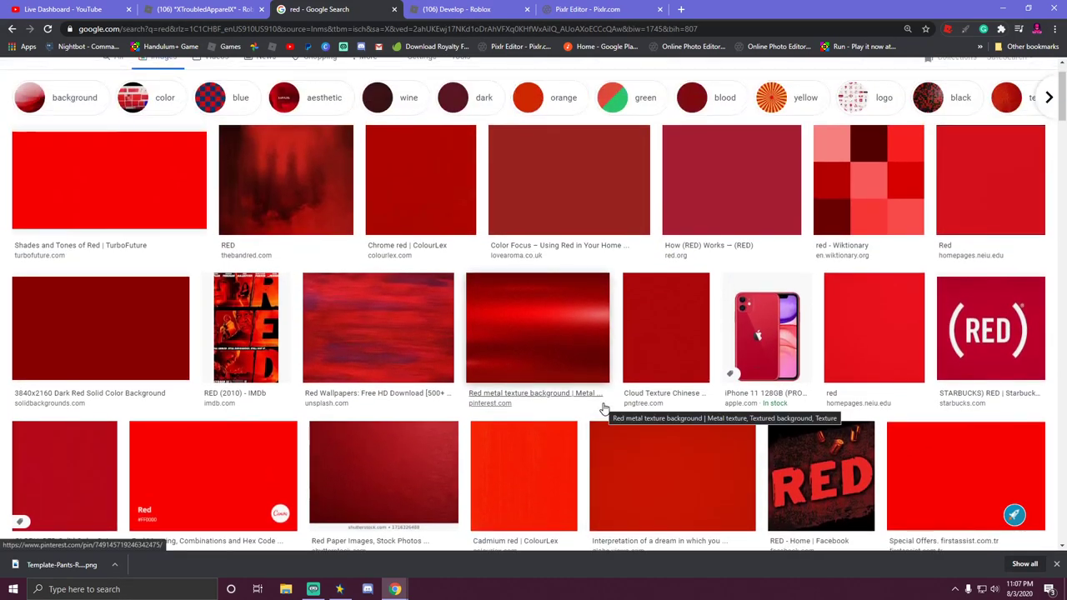
pyautogui.scroll(-3, 605, 408)
pyautogui.scroll(-2, 603, 408)
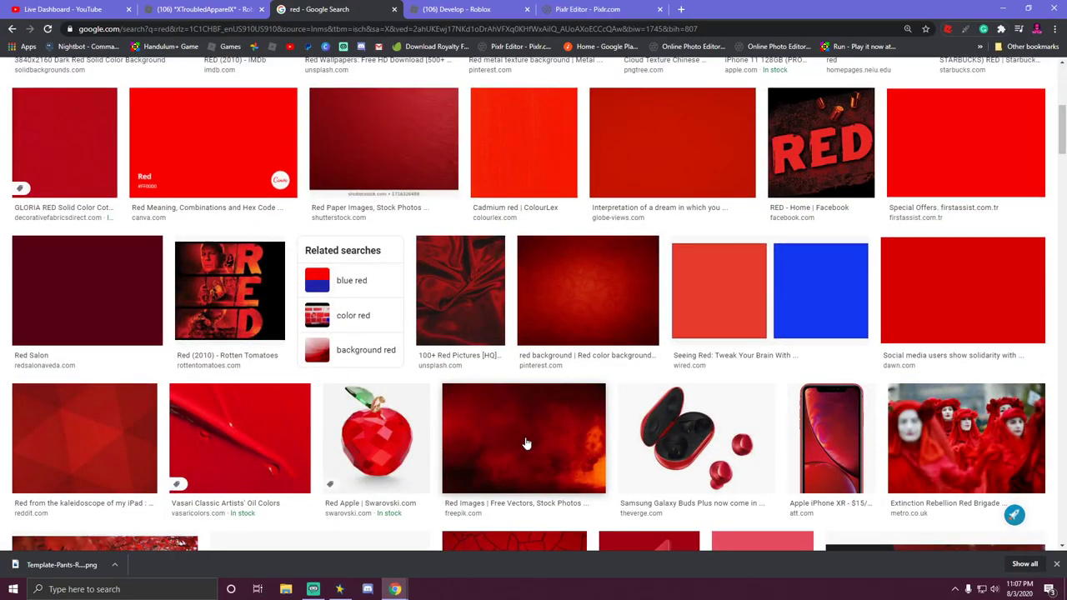
pyautogui.scroll(-2, 526, 442)
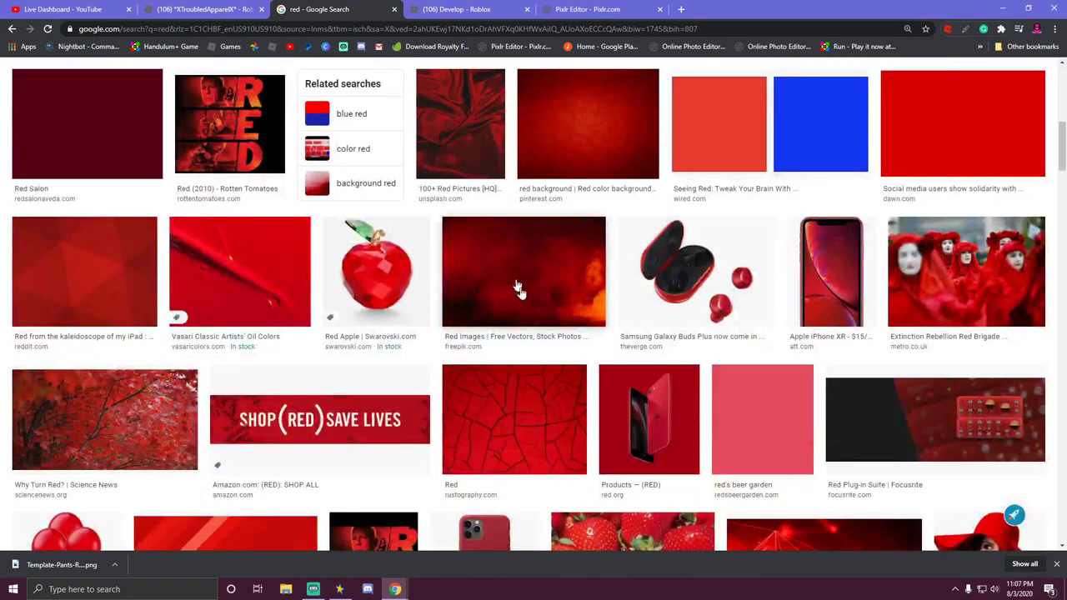
# Preview the Freepik red smoke picture, look over its related images, and close the preview.
pyautogui.click(524, 278)
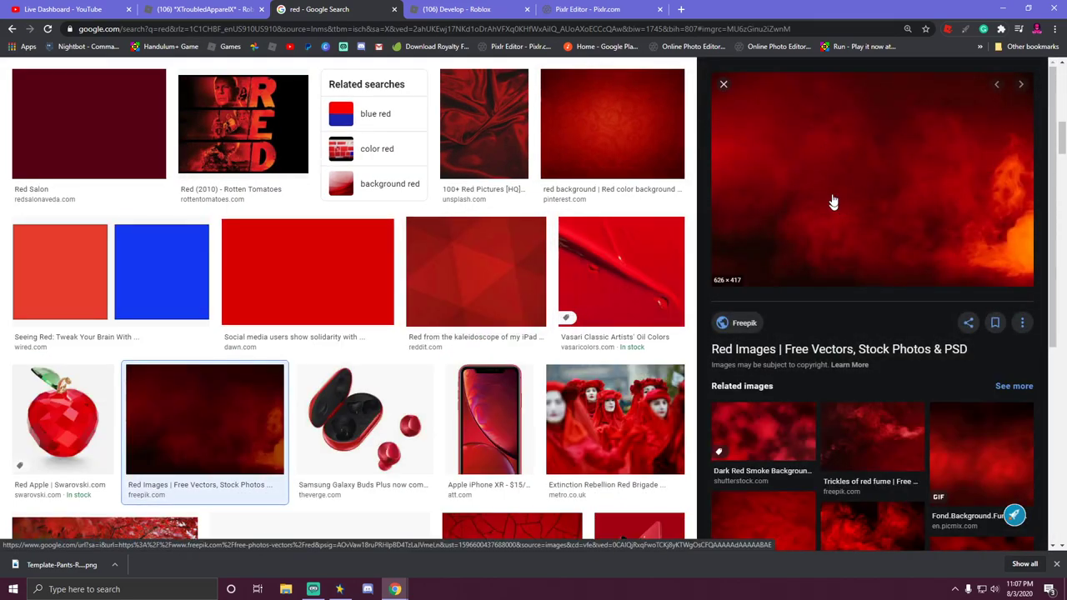
pyautogui.scroll(-3, 917, 401)
pyautogui.scroll(-1, 919, 398)
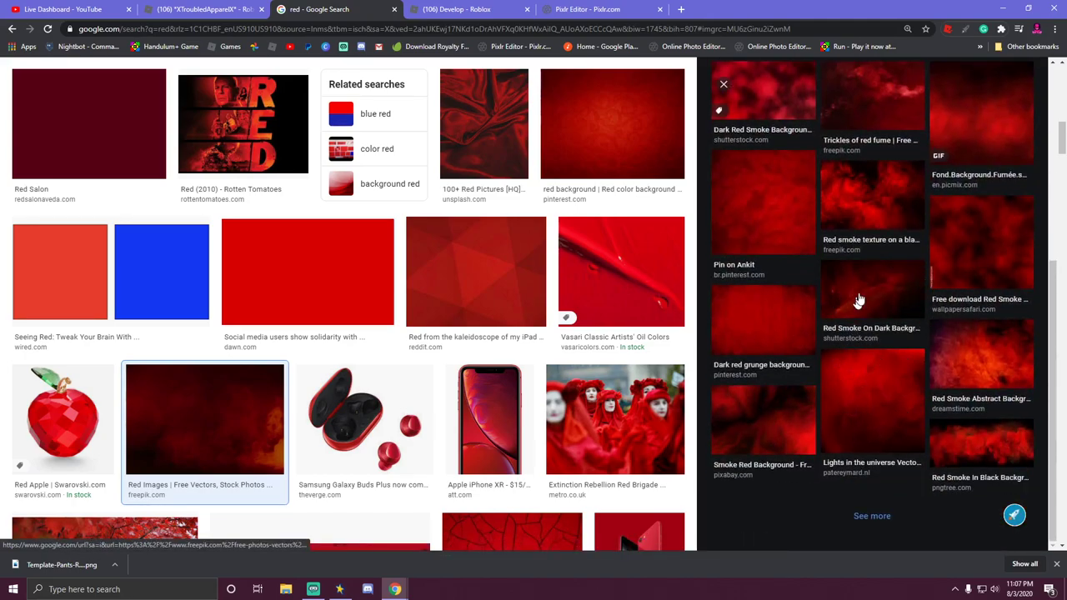
pyautogui.scroll(5, 906, 325)
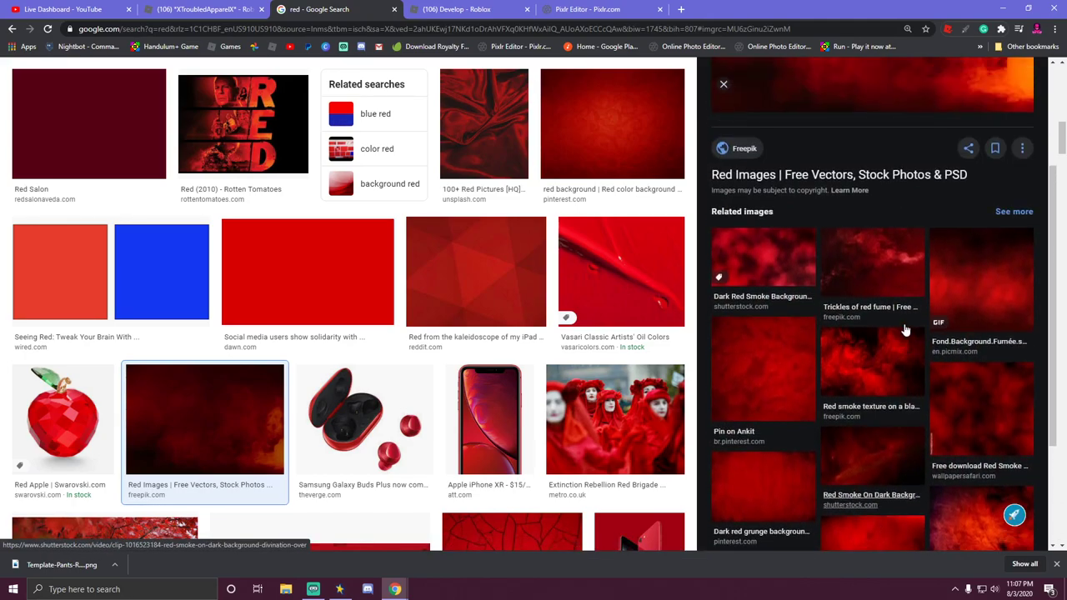
pyautogui.scroll(-1, 899, 335)
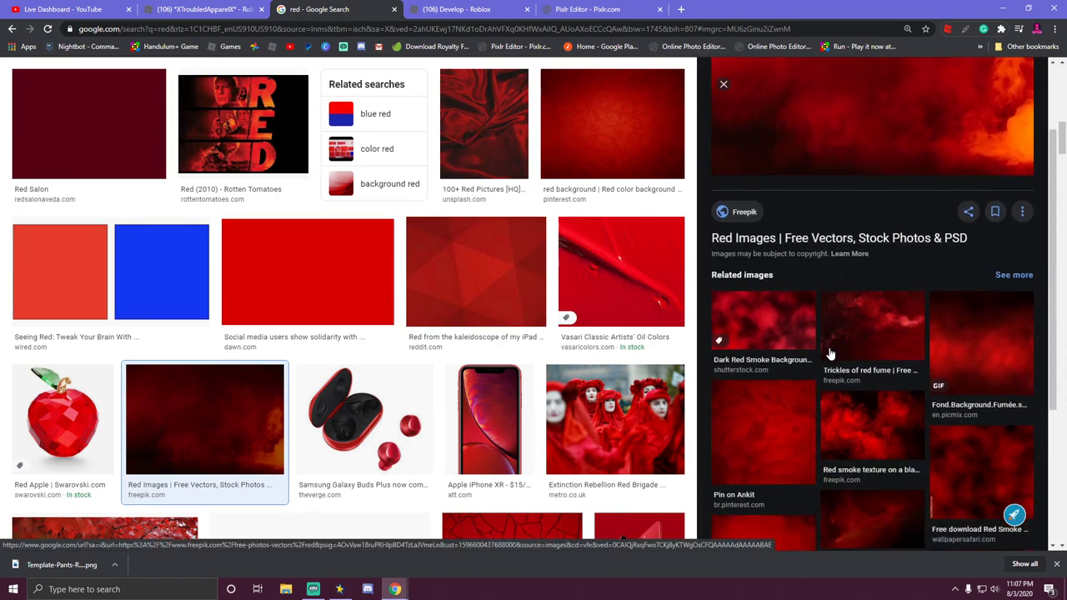
pyautogui.scroll(2, 829, 352)
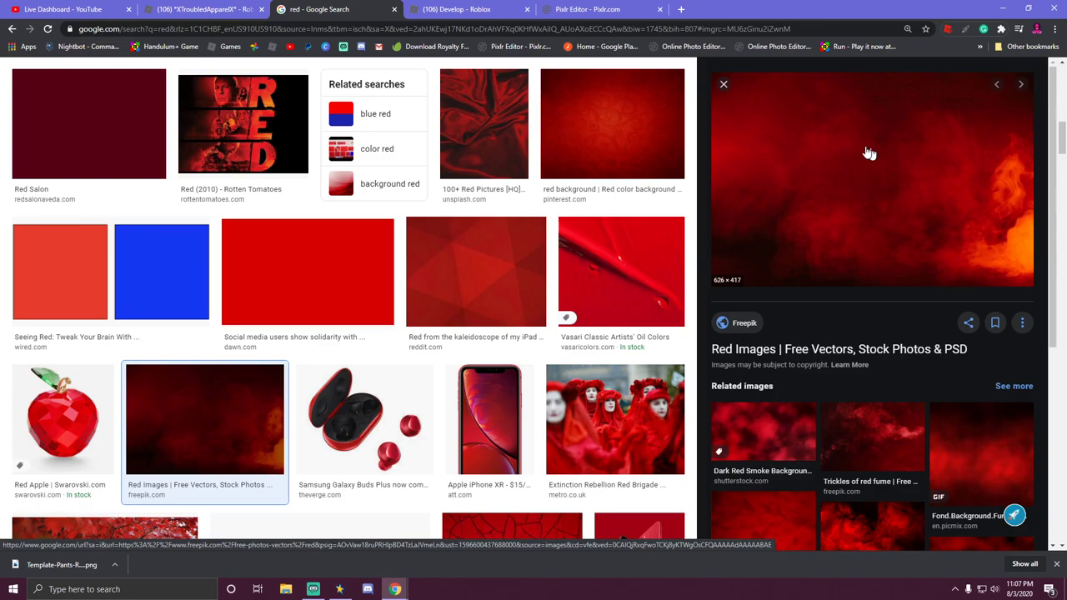
pyautogui.click(725, 86)
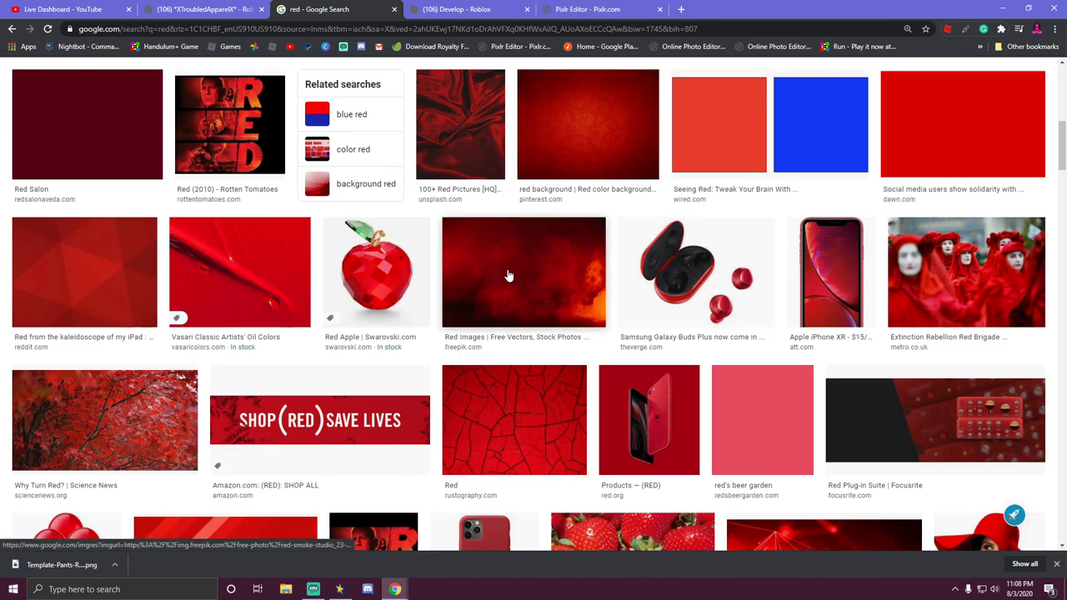
# Save the Freepik red smoke picture as "red smoke" in the Merch Materials folder.
pyautogui.rightClick(509, 275)
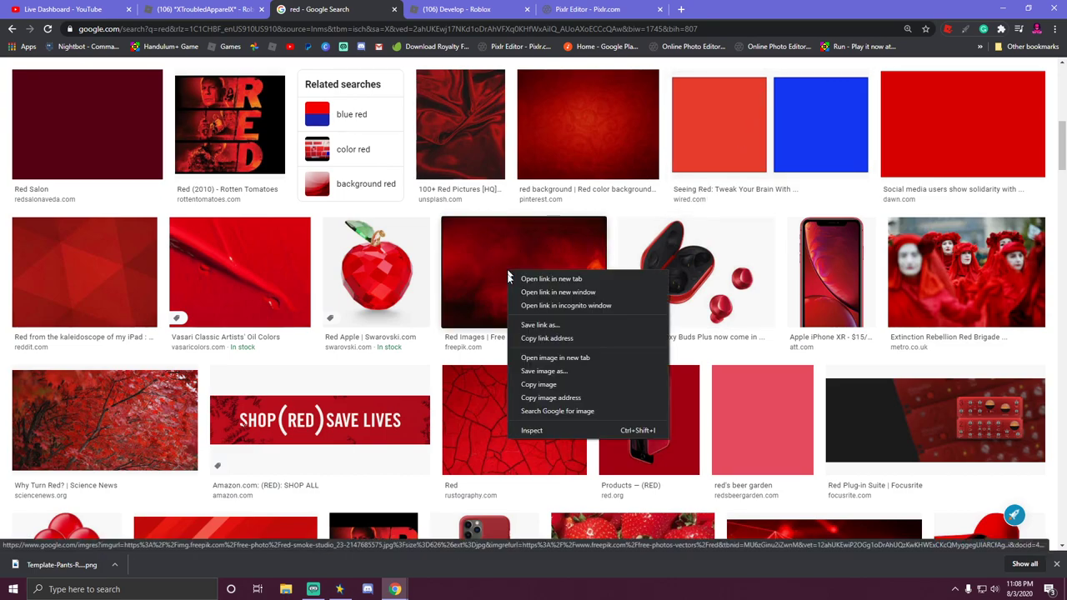
pyautogui.click(546, 372)
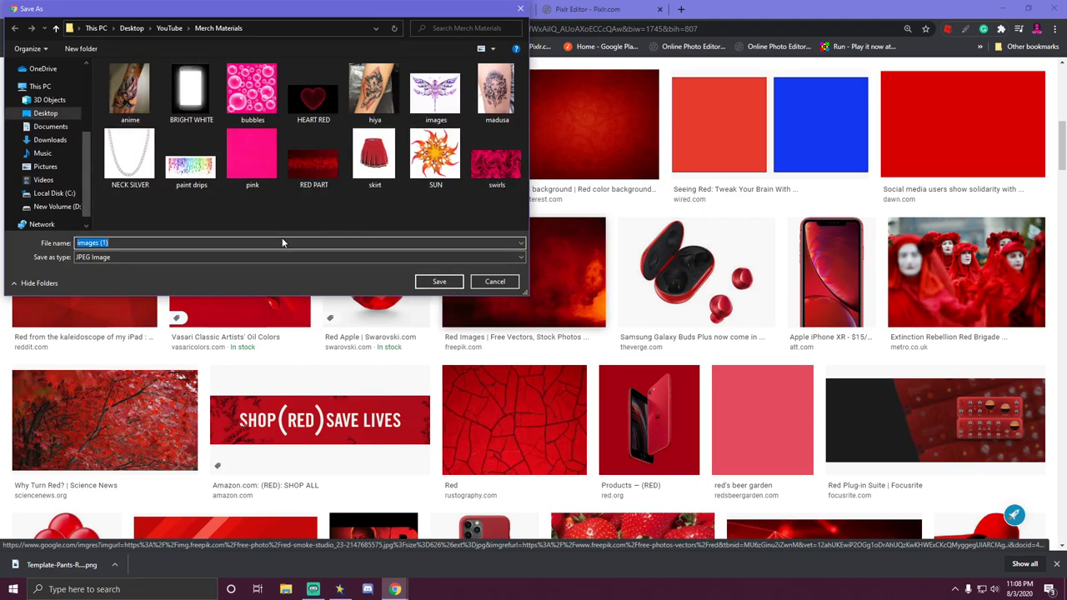
pyautogui.write('red s')
pyautogui.click(439, 282)
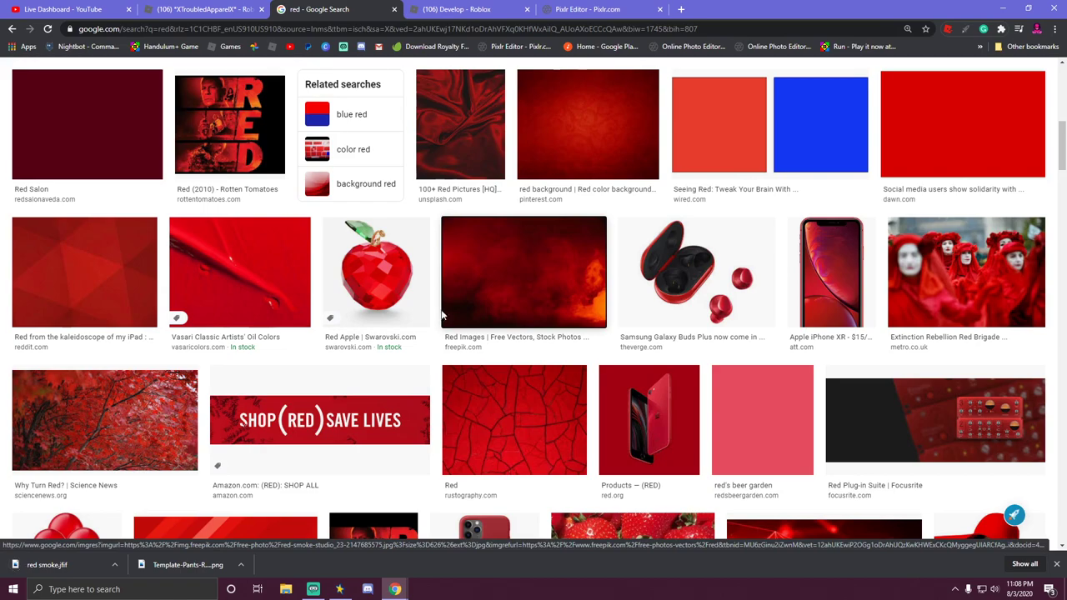
# Return to Pixlr Editor and open the red smoke image from the Merch Materials folder, showing all file types.
pyautogui.click(593, 13)
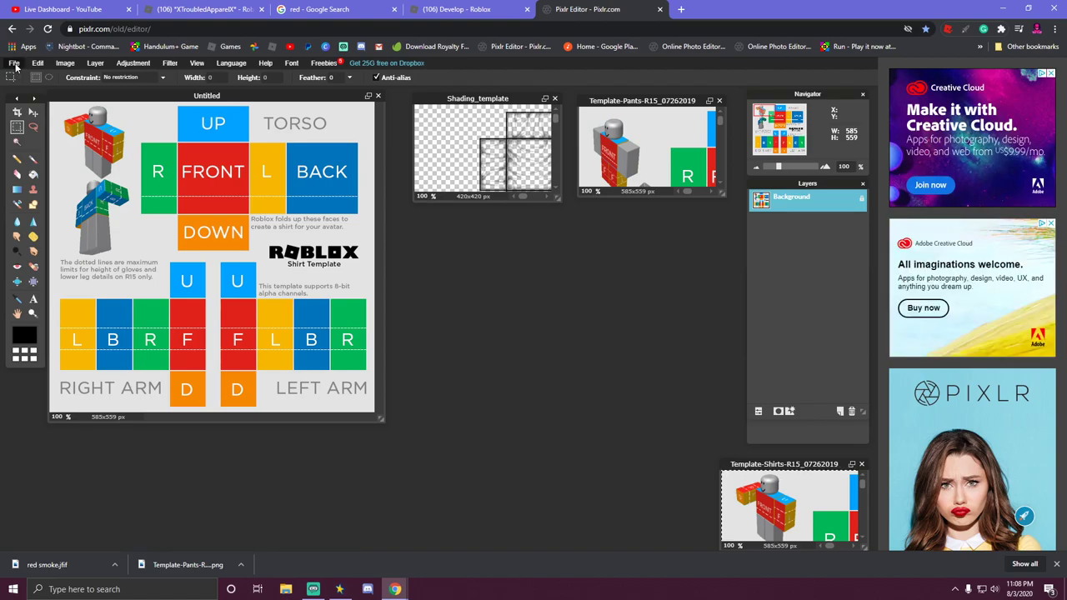
pyautogui.click(14, 66)
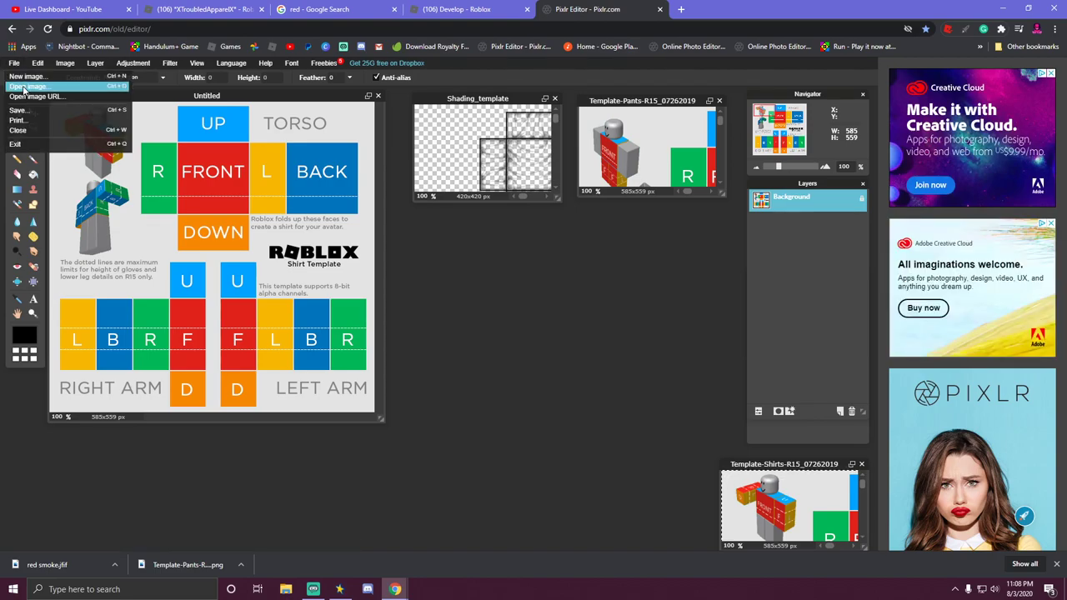
pyautogui.click(26, 87)
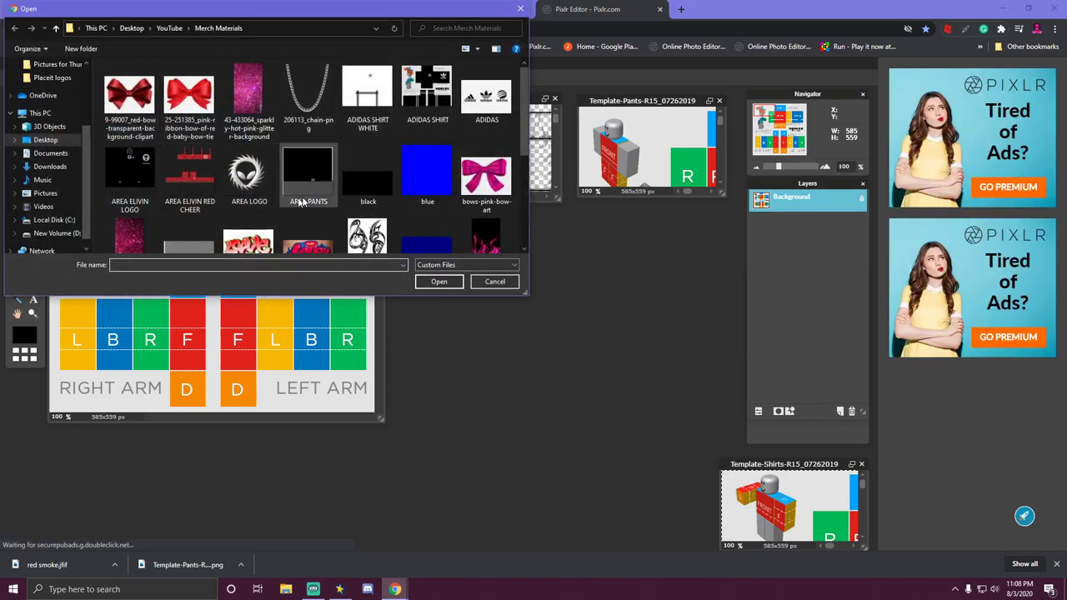
pyautogui.scroll(-3, 353, 213)
pyautogui.scroll(2, 353, 214)
pyautogui.scroll(-2, 353, 215)
pyautogui.click(439, 265)
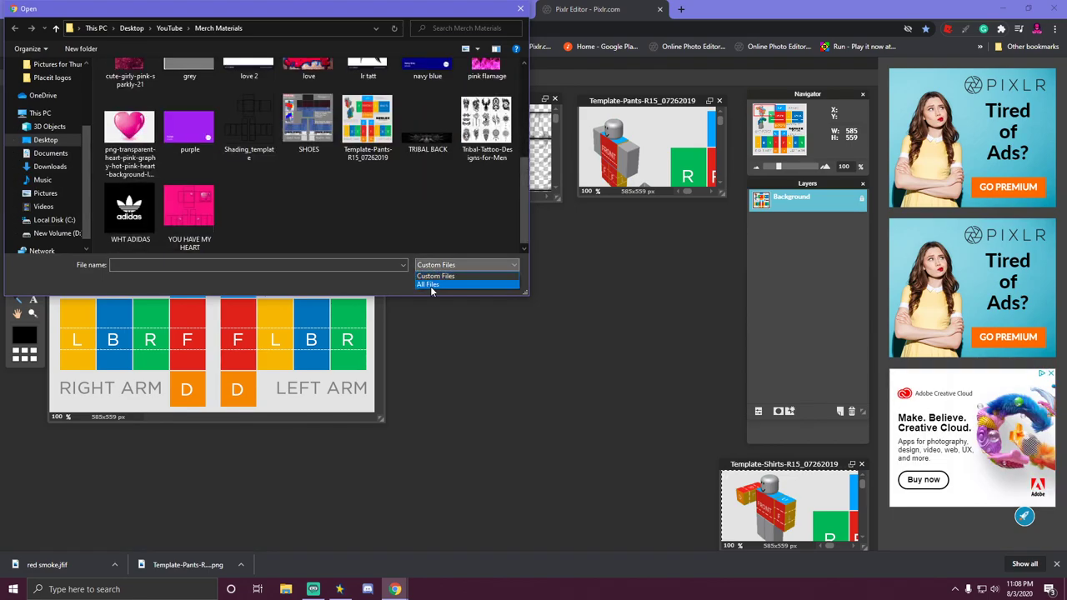
pyautogui.click(430, 286)
pyautogui.scroll(-2, 391, 225)
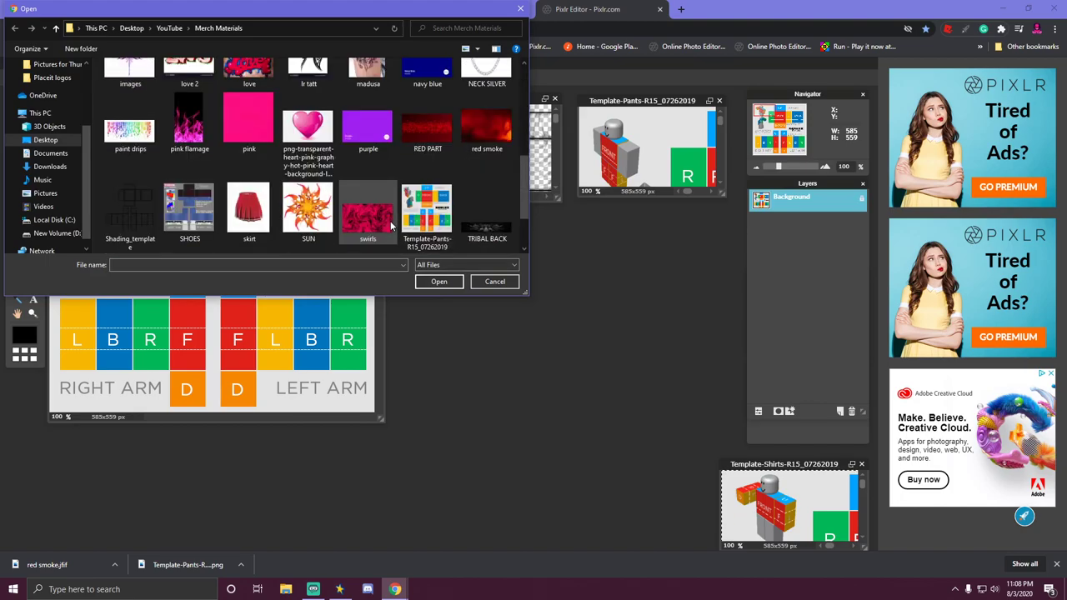
pyautogui.doubleClick(487, 129)
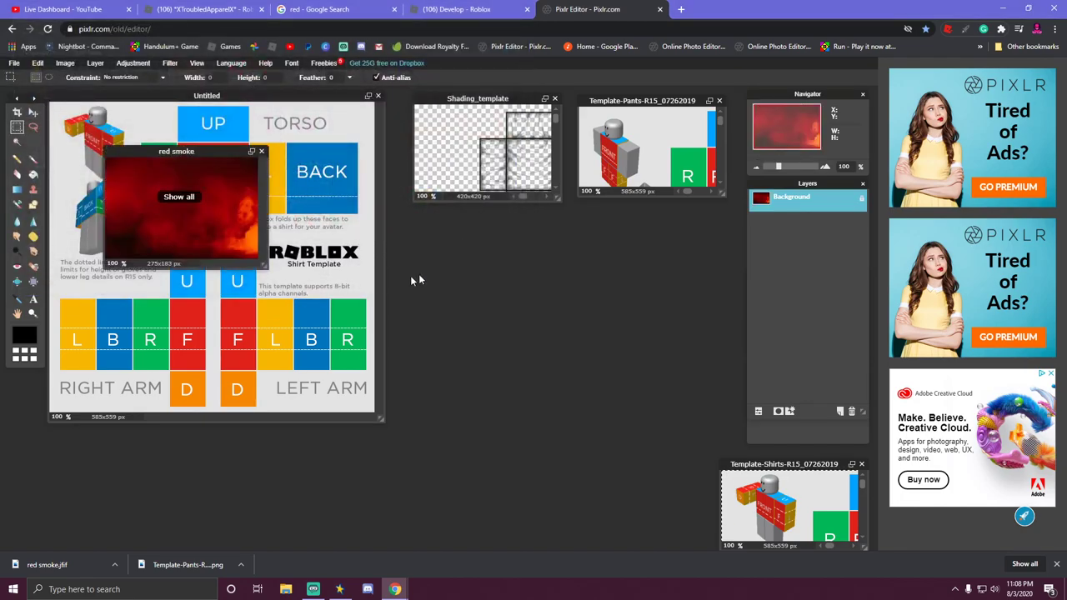
# Place the red smoke window directly beneath the shading template and activate the Marquee tool.
pyautogui.moveTo(193, 152); pyautogui.dragTo(506, 218)
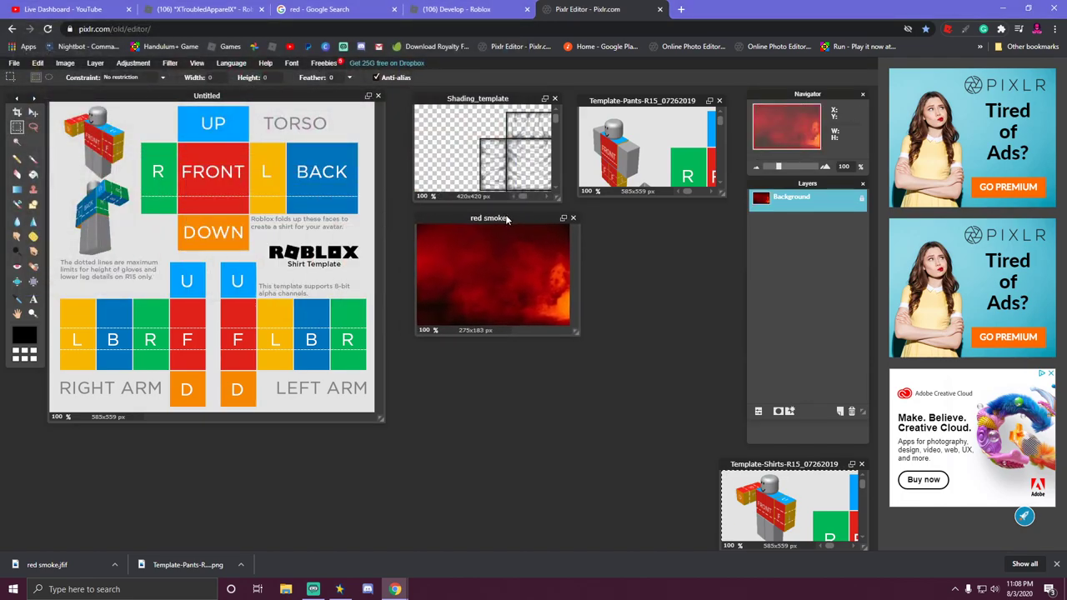
pyautogui.click(17, 127)
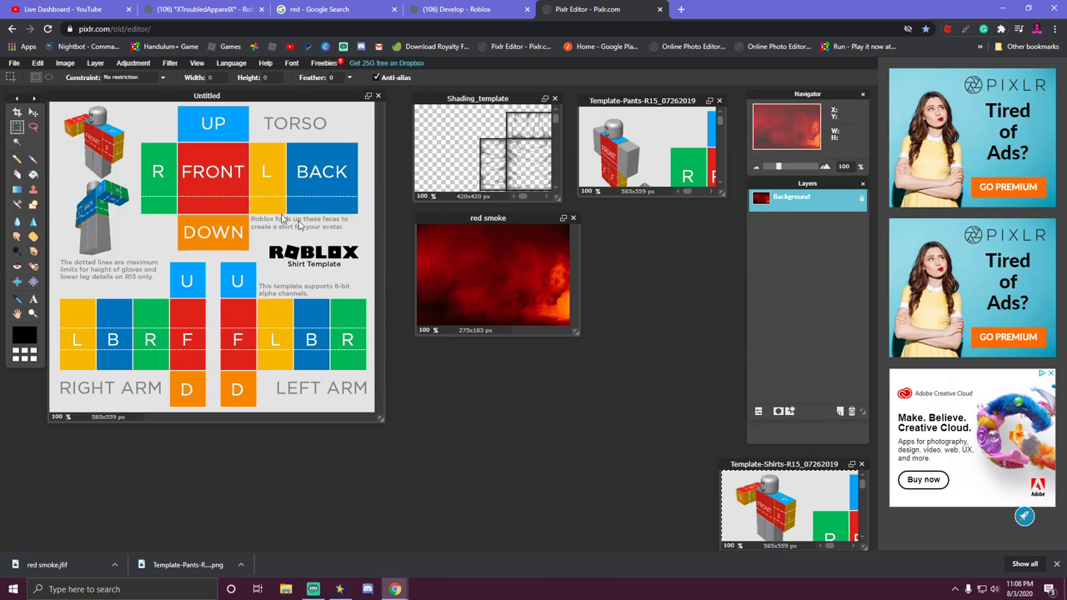
# Copy the entire red smoke image and paste it into the Untitled shirt canvas as a layer above the template.
pyautogui.rightClick(465, 262)
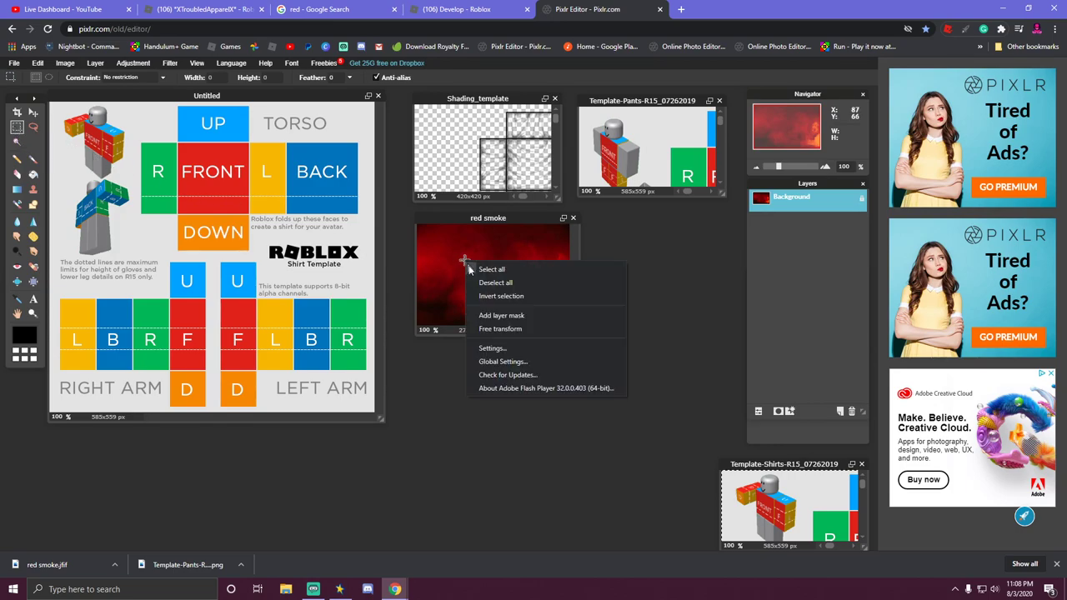
pyautogui.click(492, 269)
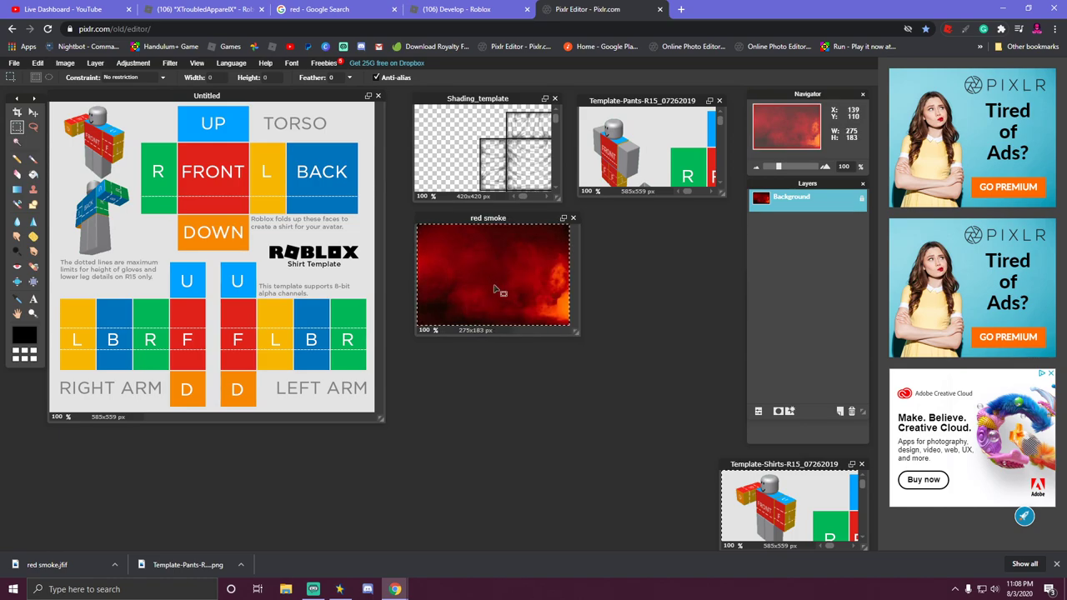
pyautogui.hotkey('ctrl', 'c')
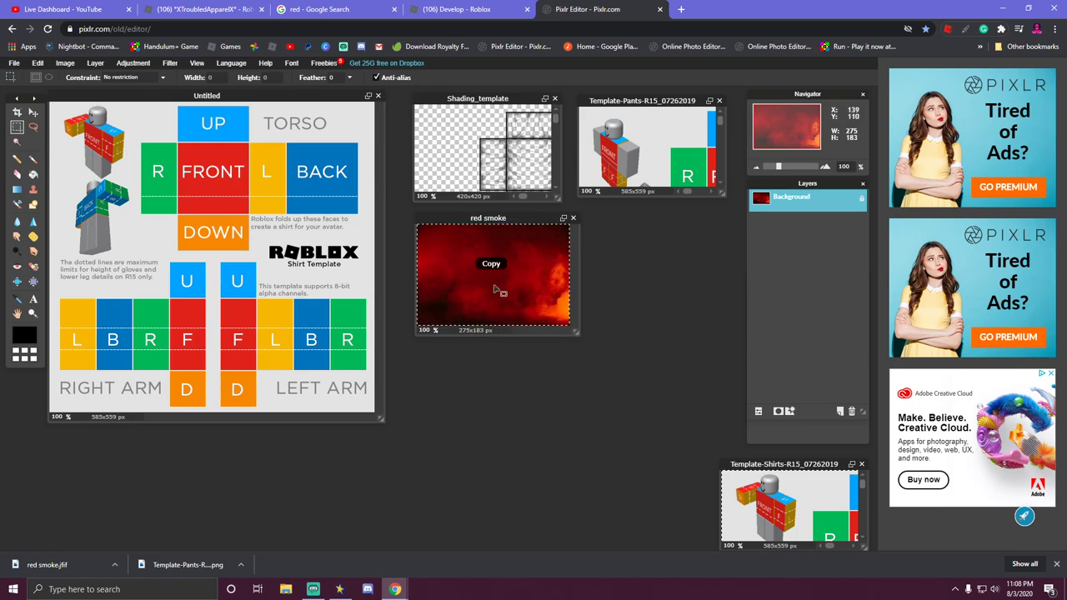
pyautogui.click(191, 256)
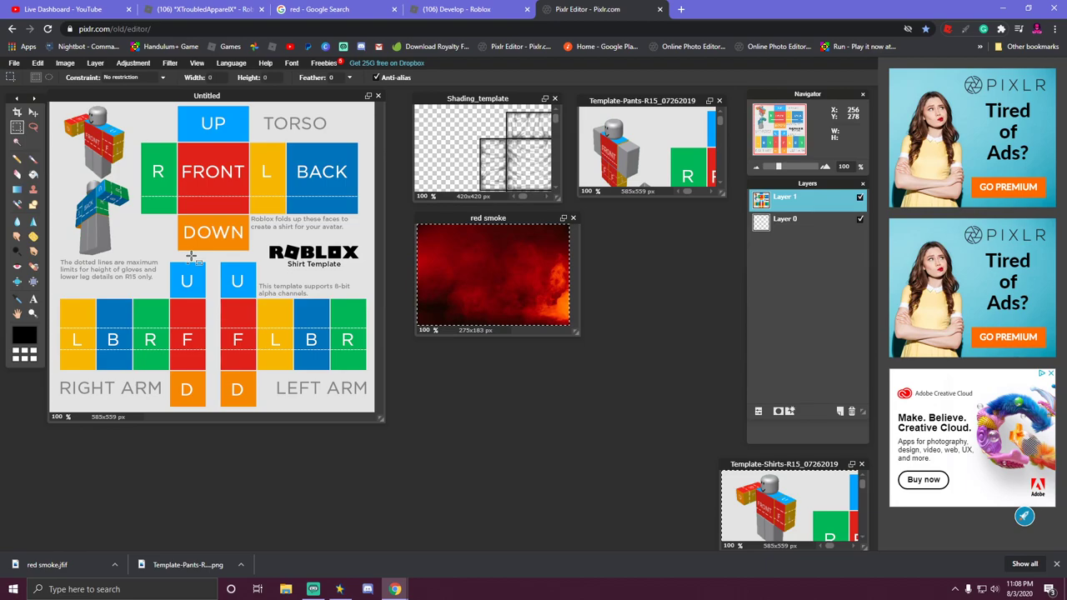
pyautogui.hotkey('ctrl', 'v')
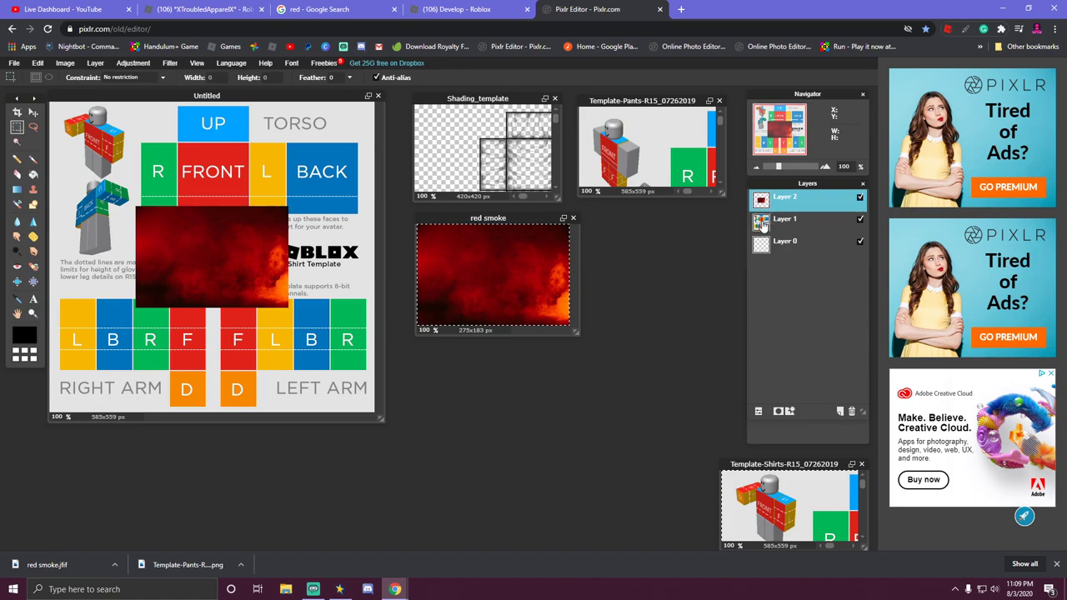
pyautogui.moveTo(761, 224); pyautogui.dragTo(761, 201)
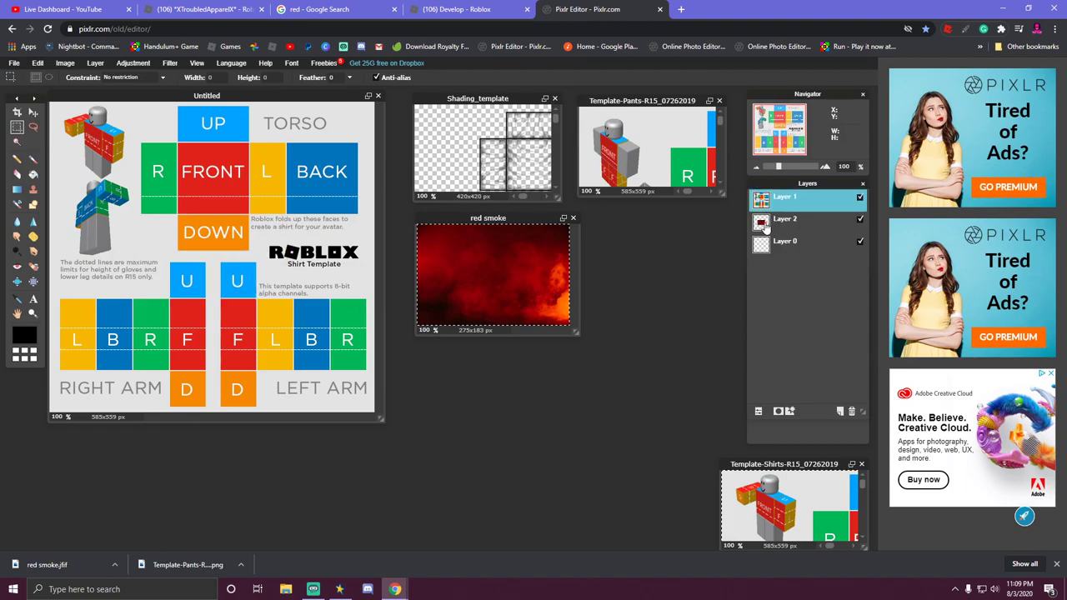
pyautogui.moveTo(760, 227); pyautogui.dragTo(761, 201)
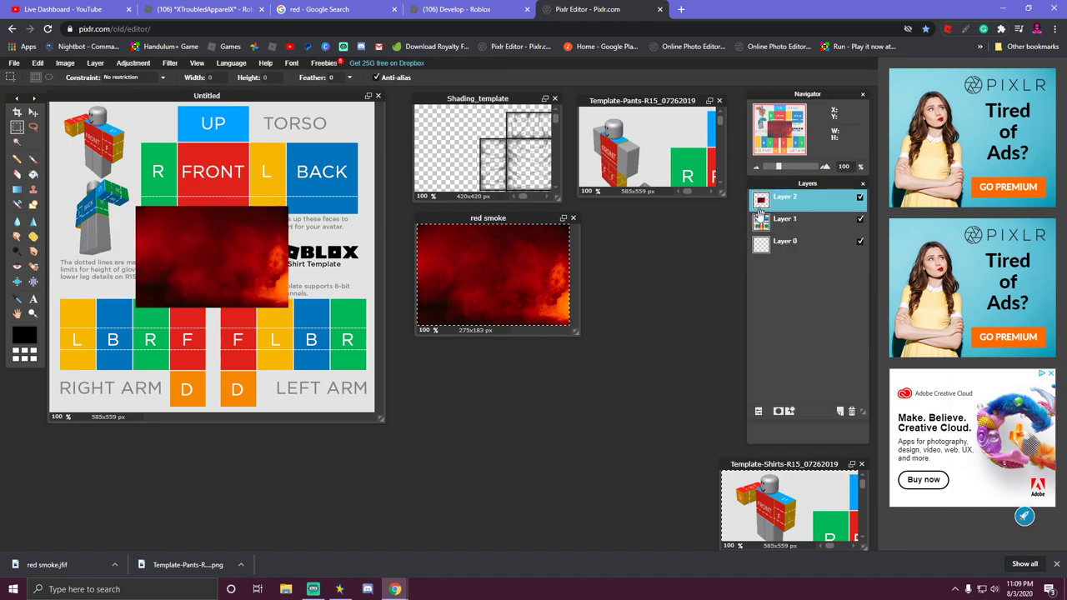
# Enlarge the pasted smoke layer with Free transform to cover the torso section, and reduce its opacity to 71.
pyautogui.rightClick(215, 245)
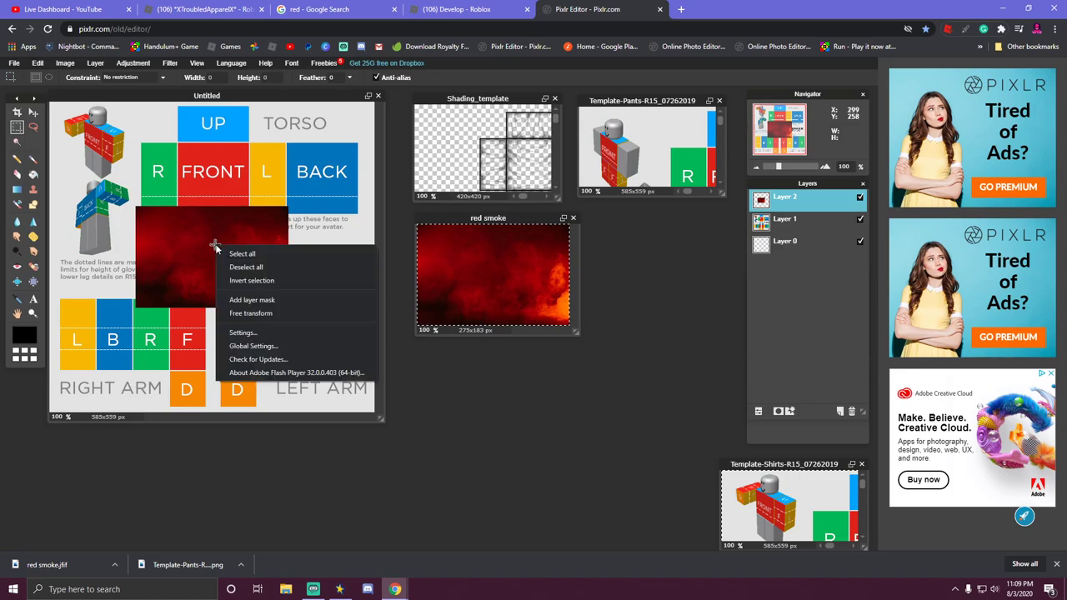
pyautogui.click(258, 314)
pyautogui.moveTo(289, 309)
pyautogui.mouseDown()
pyautogui.moveTo(381, 417)
pyautogui.moveTo(280, 424)
pyautogui.moveTo(302, 386)
pyautogui.moveTo(374, 392)
pyautogui.moveTo(381, 319)
pyautogui.moveTo(341, 393)
pyautogui.moveTo(376, 407)
pyautogui.moveTo(325, 312)
pyautogui.moveTo(310, 317)
pyautogui.moveTo(383, 414)
pyautogui.moveTo(370, 345)
pyautogui.moveTo(346, 310)
pyautogui.moveTo(338, 328)
pyautogui.moveTo(330, 295)
pyautogui.moveTo(339, 224)
pyautogui.moveTo(375, 252)
pyautogui.moveTo(361, 242)
pyautogui.moveTo(362, 259)
pyautogui.moveTo(361, 242)
pyautogui.mouseUp()
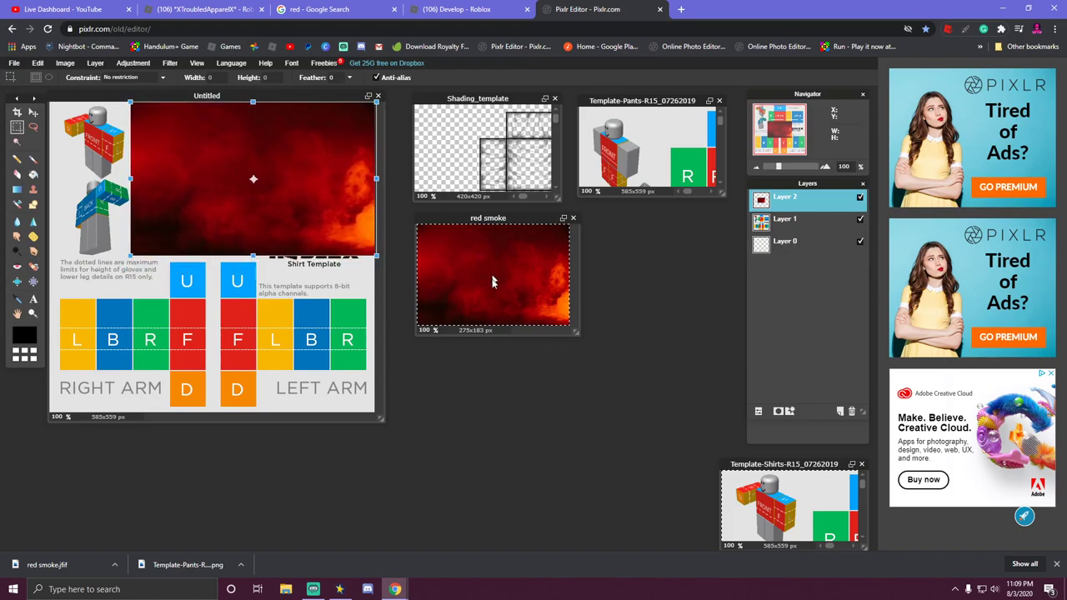
pyautogui.click(332, 288)
pyautogui.click(403, 329)
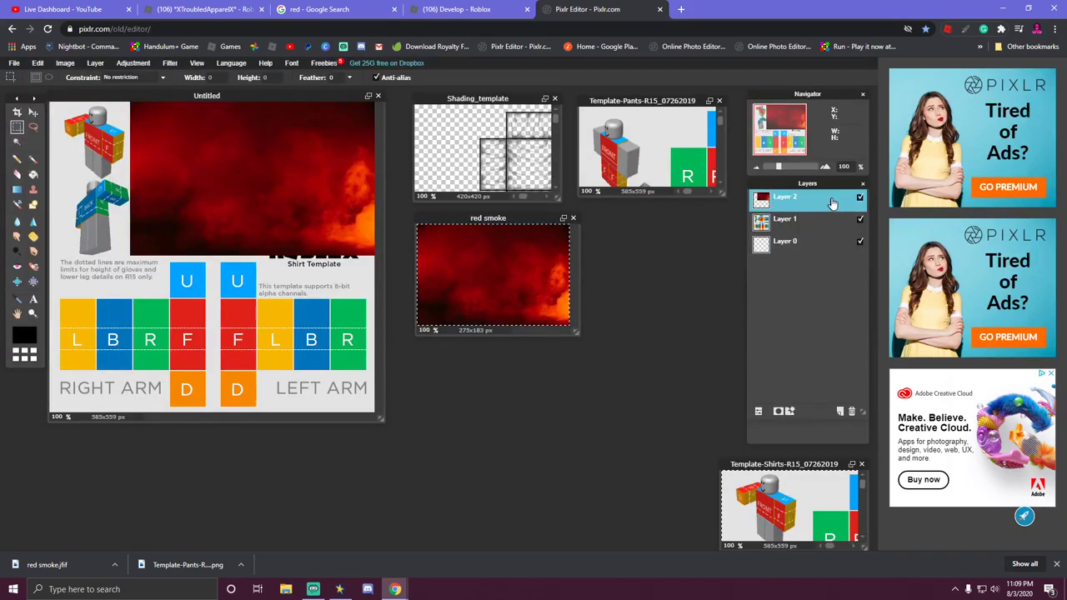
pyautogui.click(759, 412)
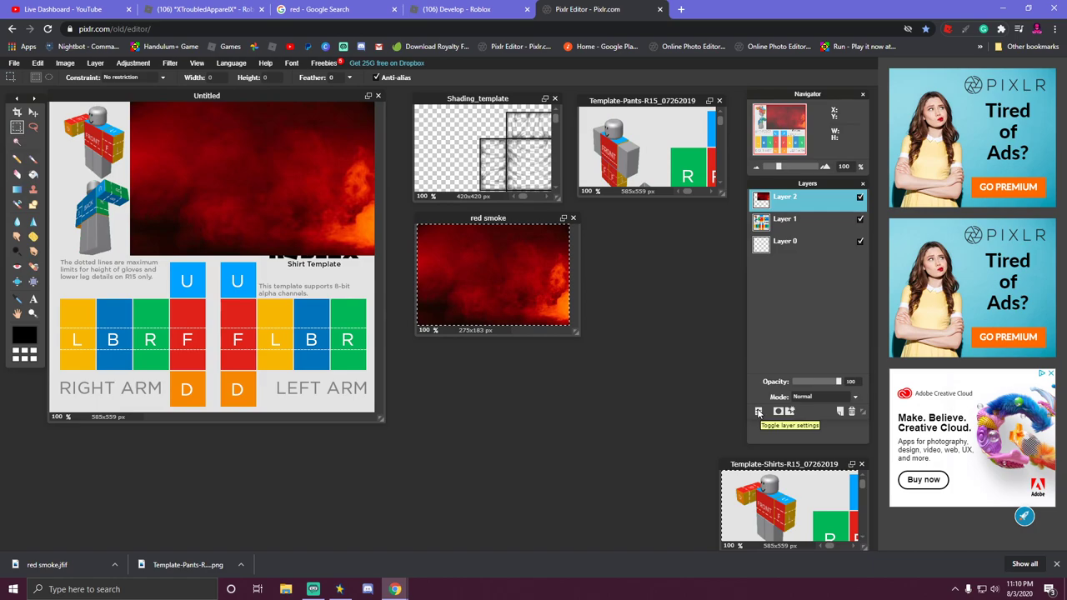
pyautogui.moveTo(840, 384)
pyautogui.mouseDown()
pyautogui.moveTo(800, 382)
pyautogui.moveTo(843, 382)
pyautogui.moveTo(826, 382)
pyautogui.mouseUp()
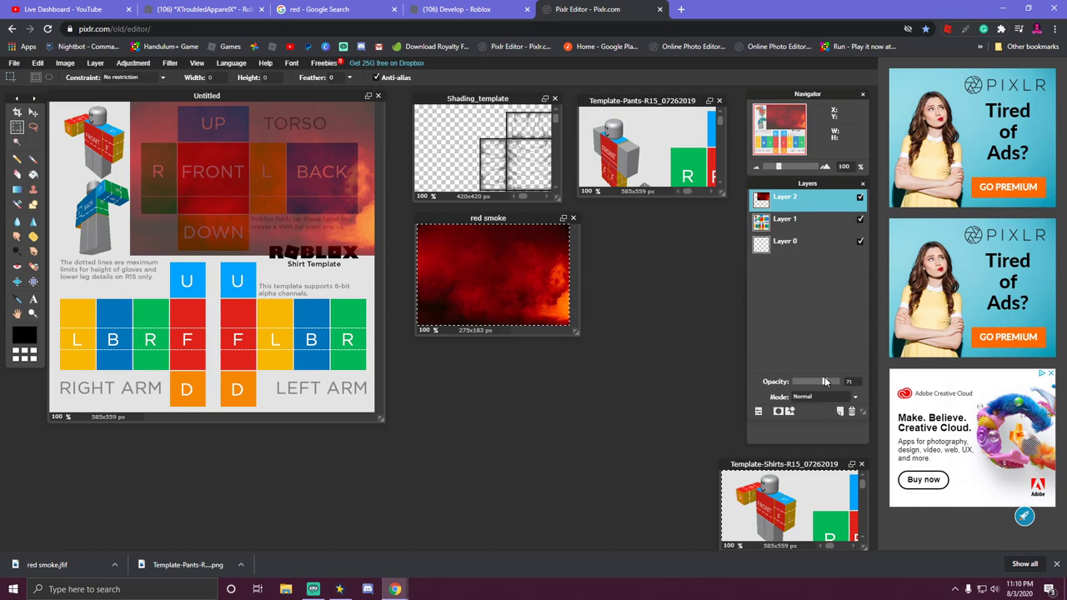
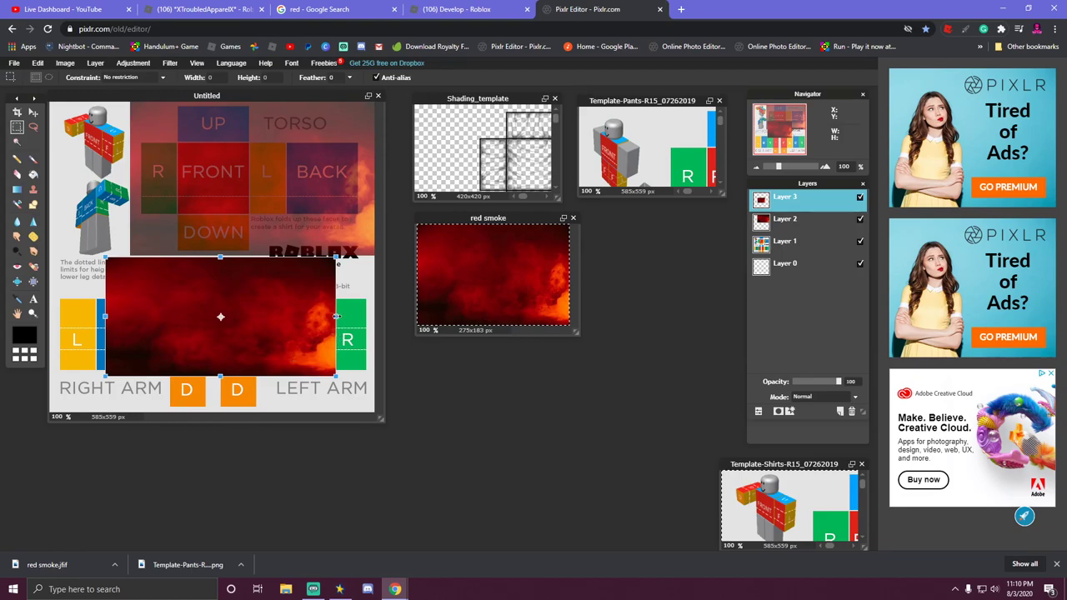
# Resize and move the second smoke copy so it covers the left arm section, and apply the transform.
pyautogui.moveTo(337, 316); pyautogui.dragTo(307, 316)
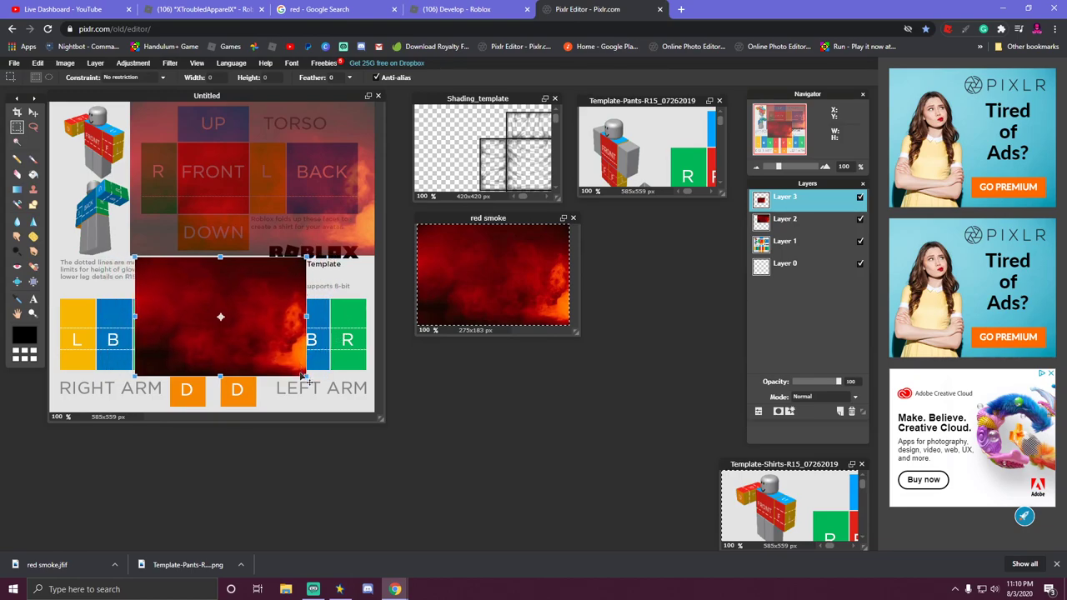
pyautogui.moveTo(307, 376); pyautogui.dragTo(313, 383)
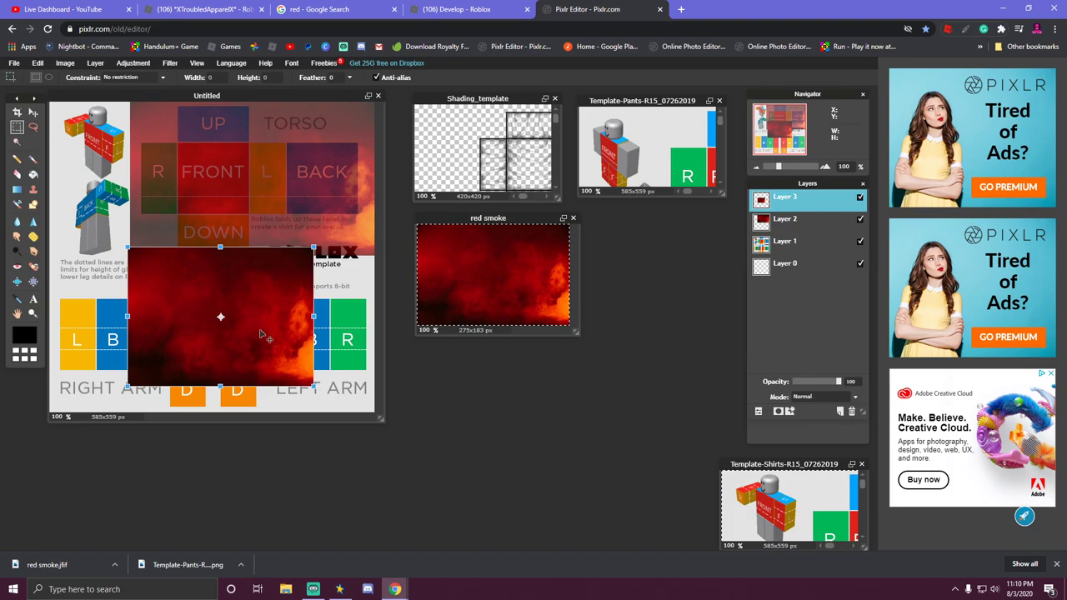
pyautogui.moveTo(260, 330); pyautogui.dragTo(327, 358)
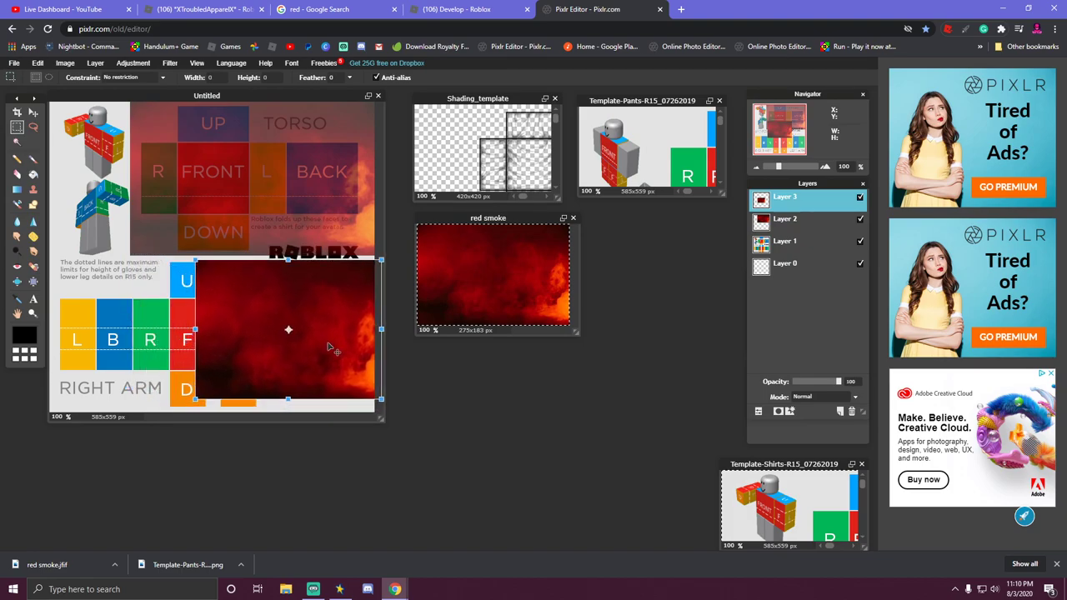
pyautogui.moveTo(287, 400); pyautogui.dragTo(309, 385)
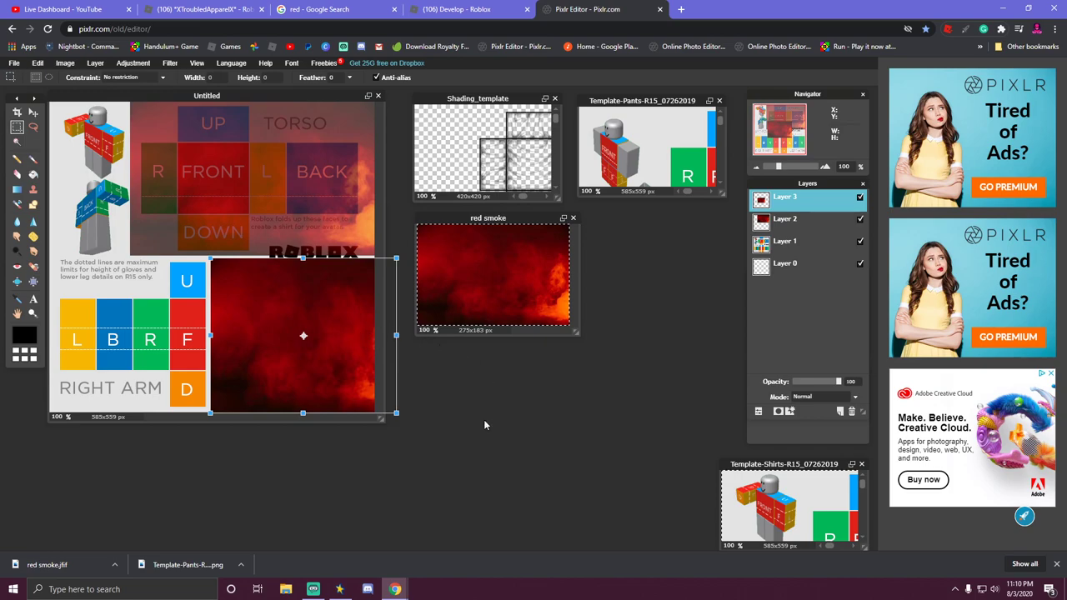
pyautogui.click(460, 386)
pyautogui.click(415, 327)
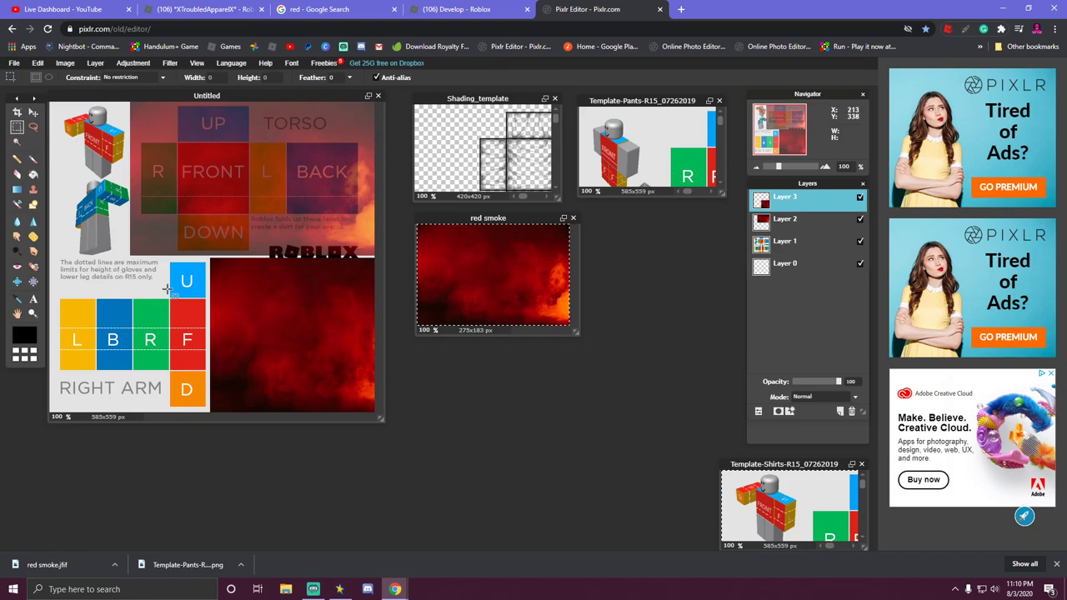
# Paste another copy of the red smoke into the shirt canvas and enlarge it with Free transform.
pyautogui.hotkey('ctrl', 'v')
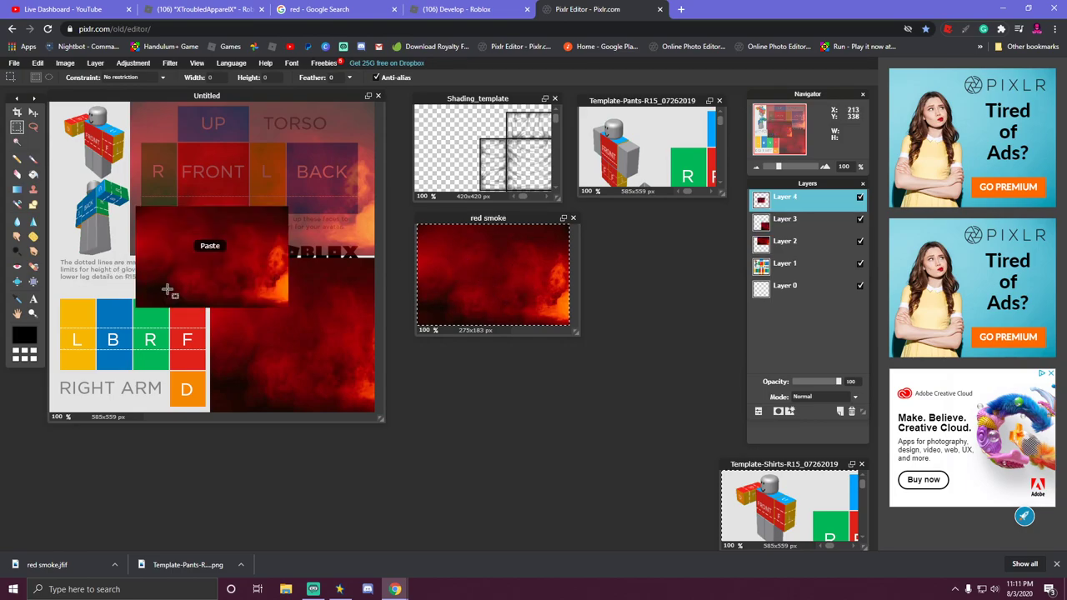
pyautogui.rightClick(218, 269)
pyautogui.click(255, 336)
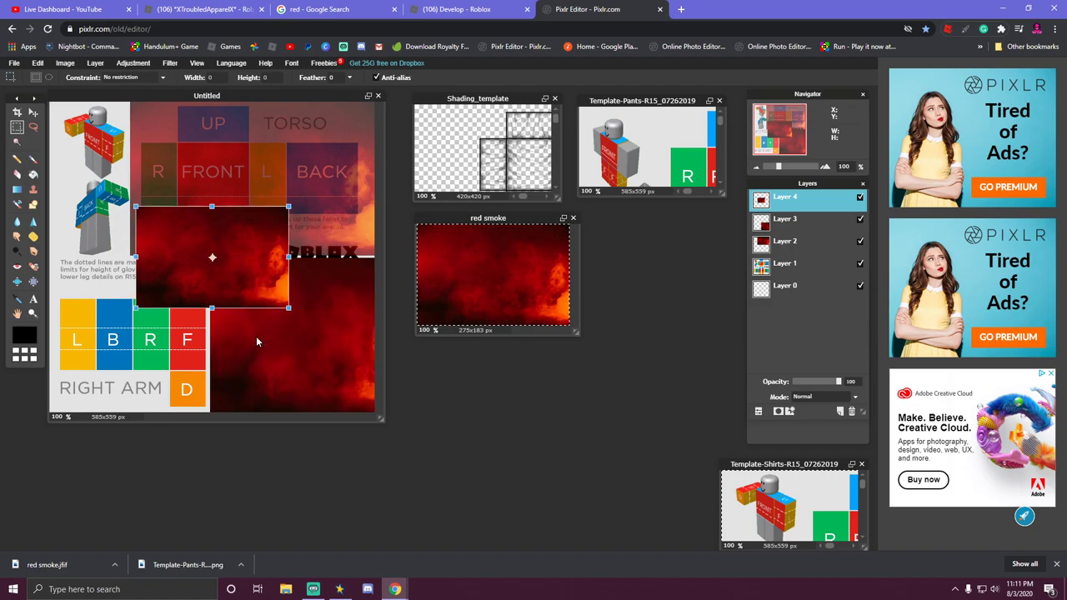
pyautogui.moveTo(289, 308); pyautogui.dragTo(324, 340)
pyautogui.moveTo(283, 311); pyautogui.dragTo(315, 322)
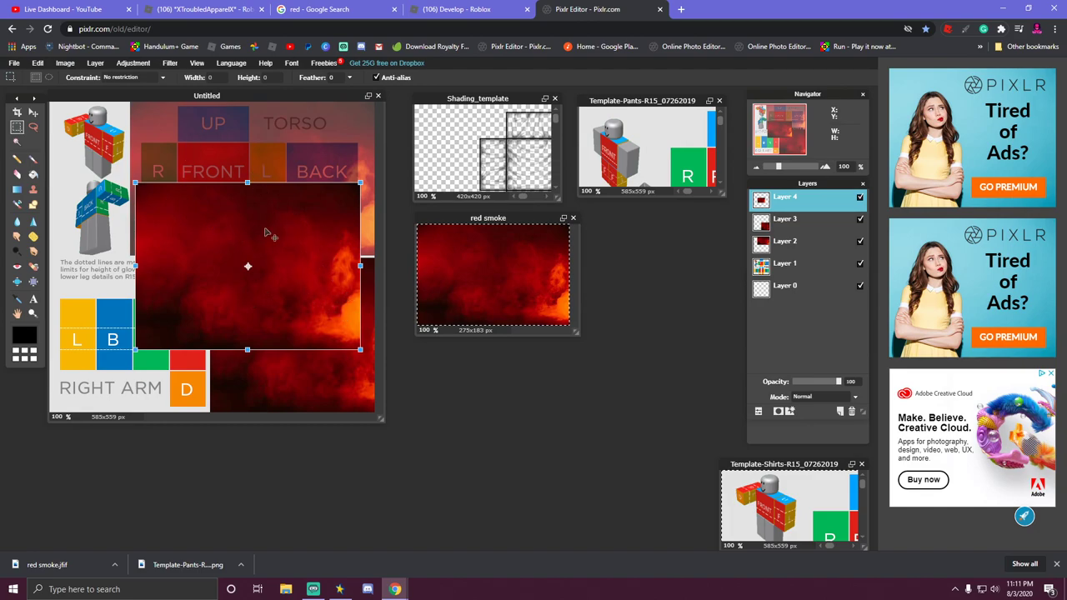
# Apply the enlargement to the newest smoke layer and flip that layer horizontally.
pyautogui.click(95, 66)
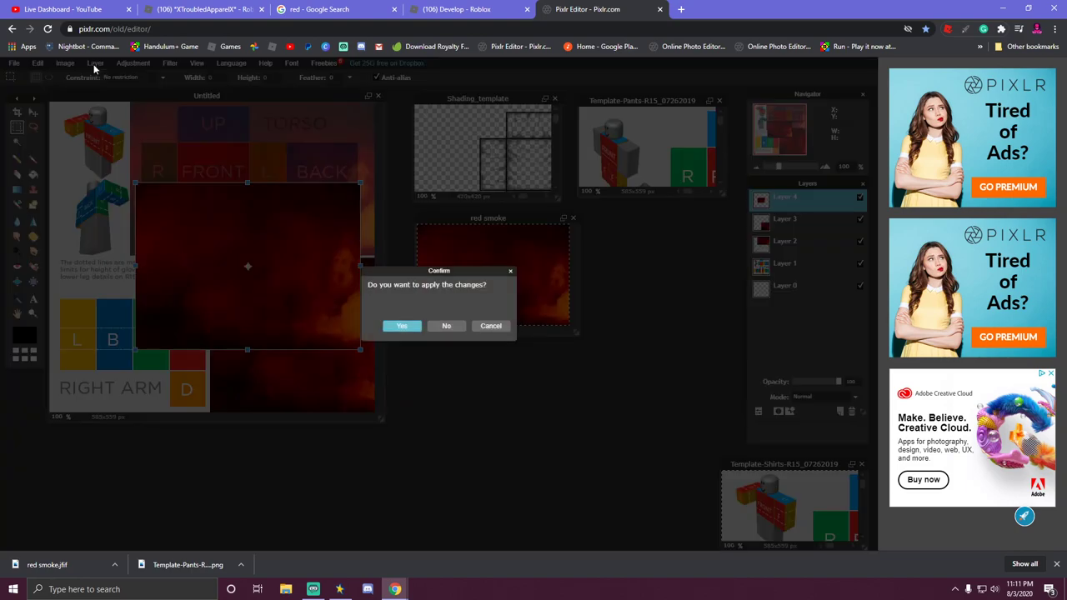
pyautogui.click(414, 328)
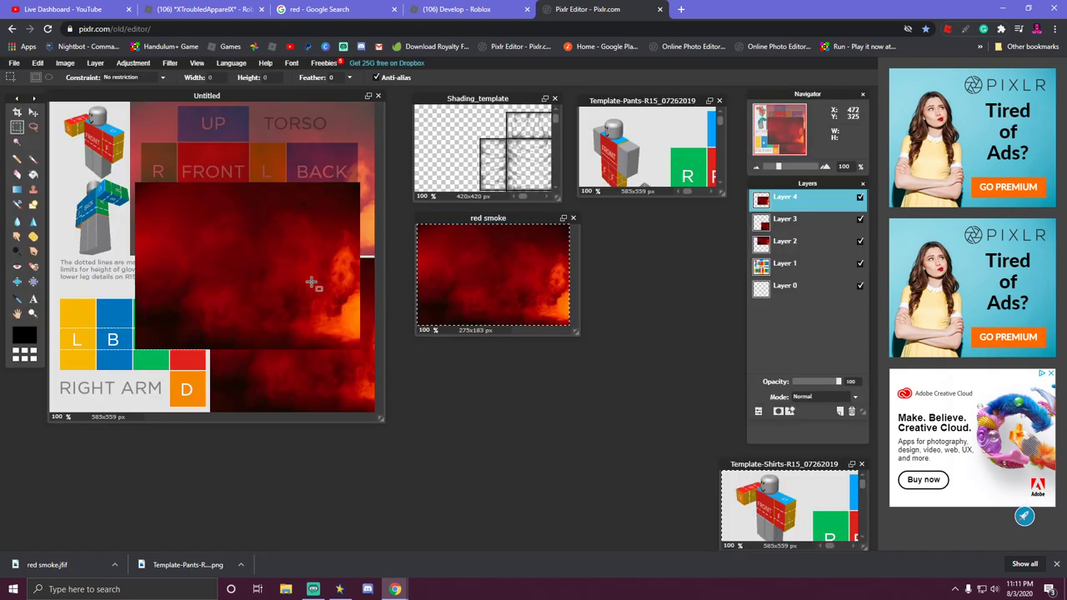
pyautogui.click(95, 65)
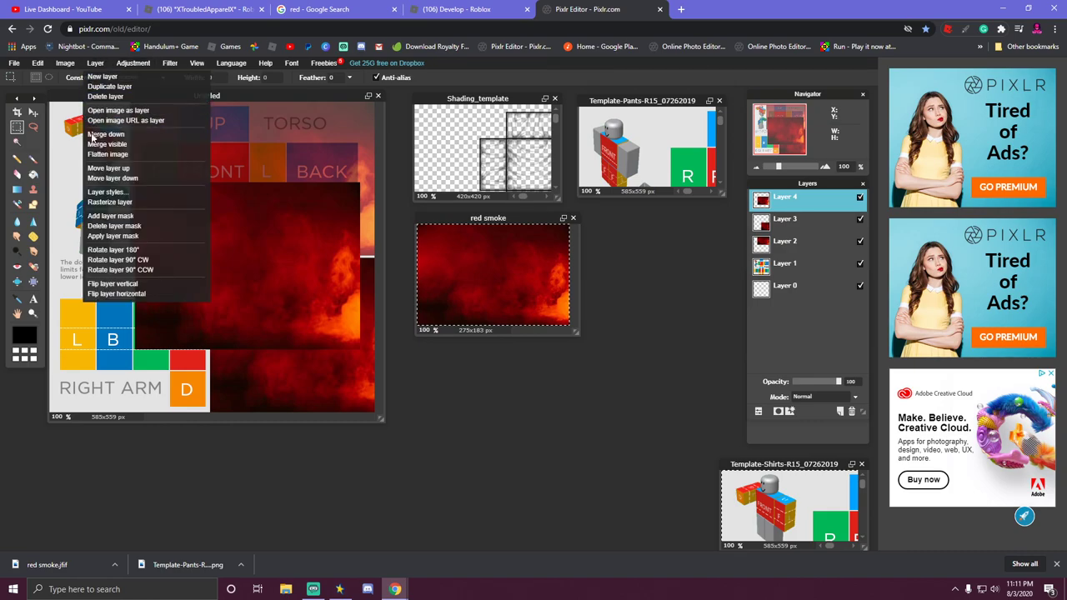
pyautogui.click(119, 293)
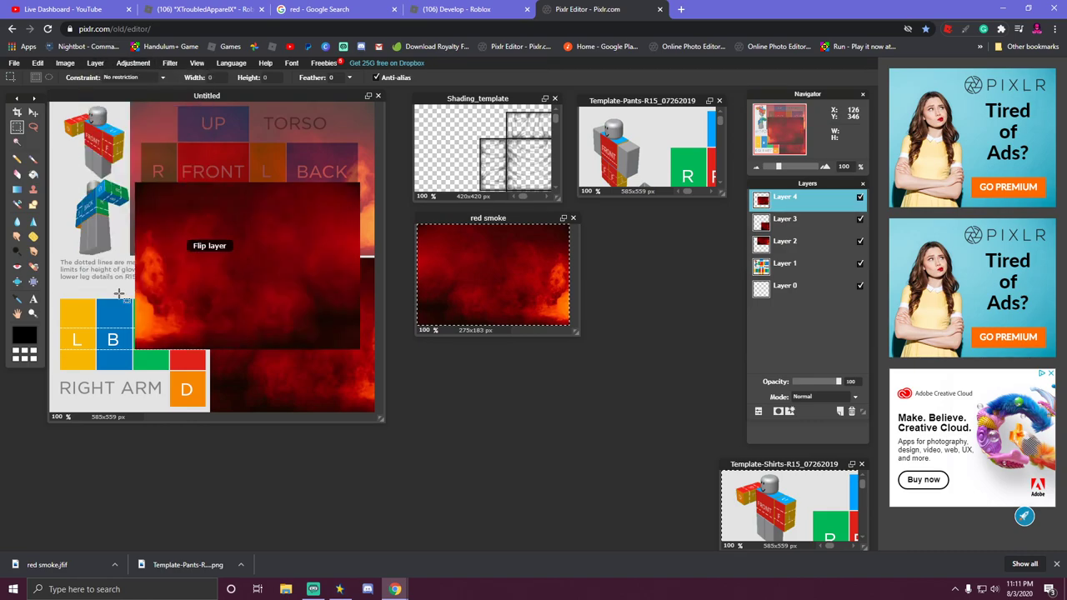
pyautogui.rightClick(274, 276)
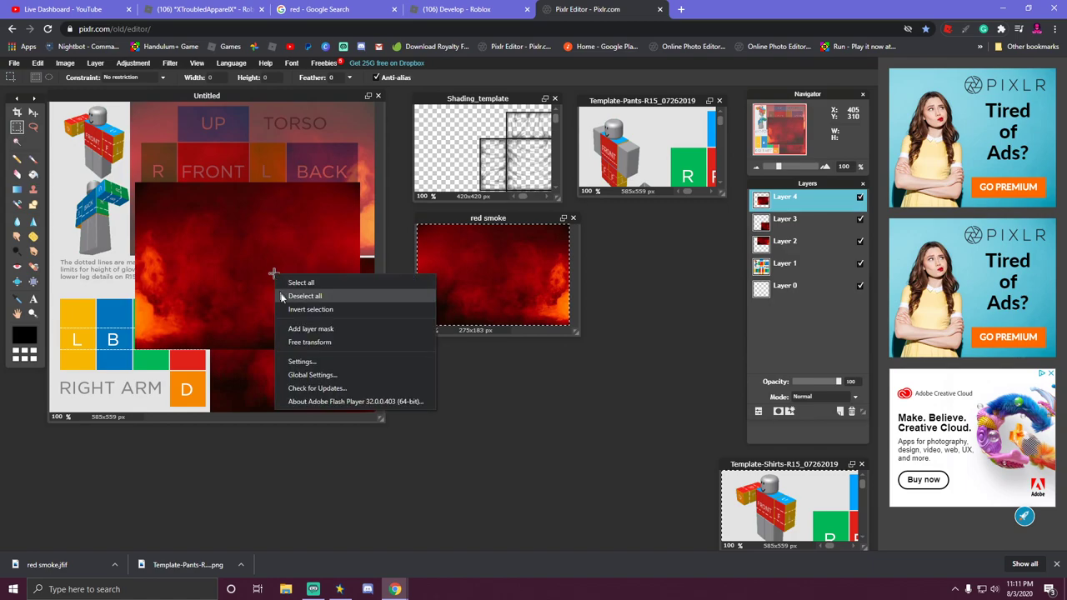
pyautogui.click(308, 344)
pyautogui.moveTo(301, 321); pyautogui.dragTo(254, 328)
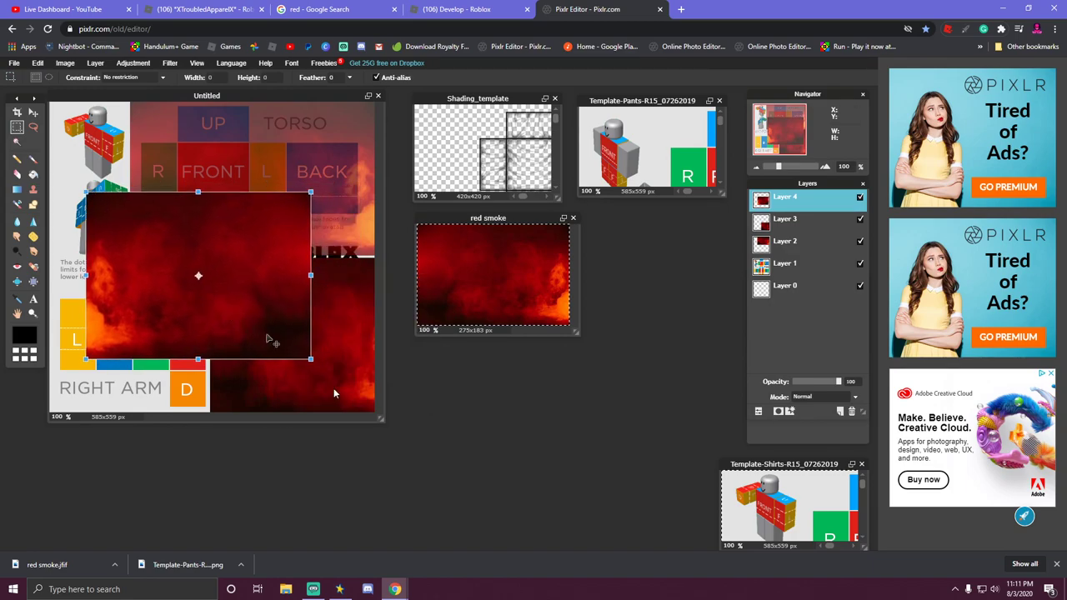
pyautogui.click(351, 408)
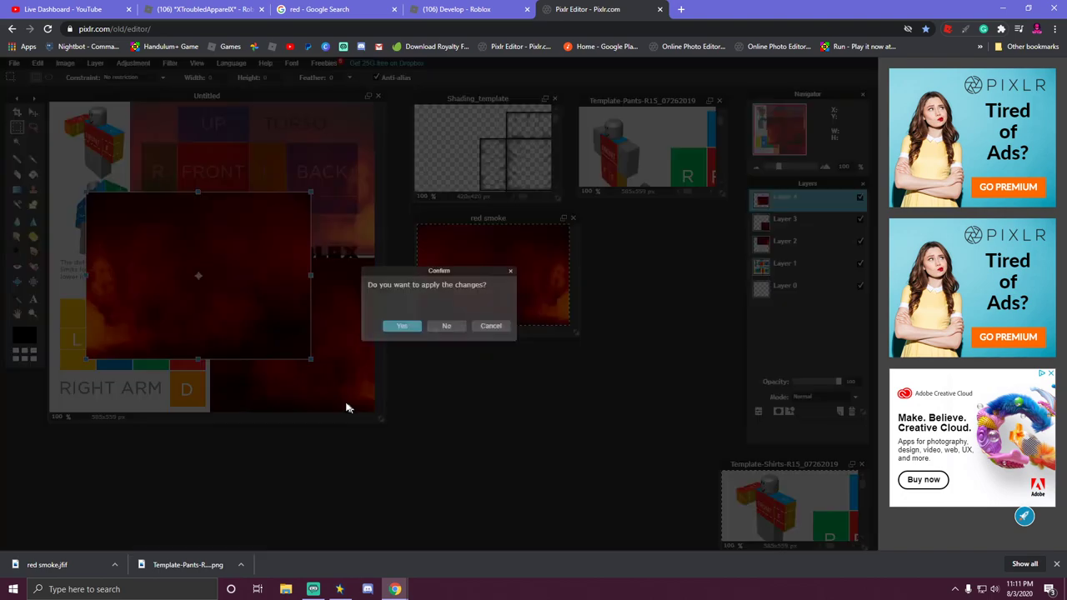
pyautogui.click(446, 326)
# Shrink and move the flipped smoke layer with Free transform to cover the right arm section, and reduce its opacity to 54.
pyautogui.rightClick(297, 299)
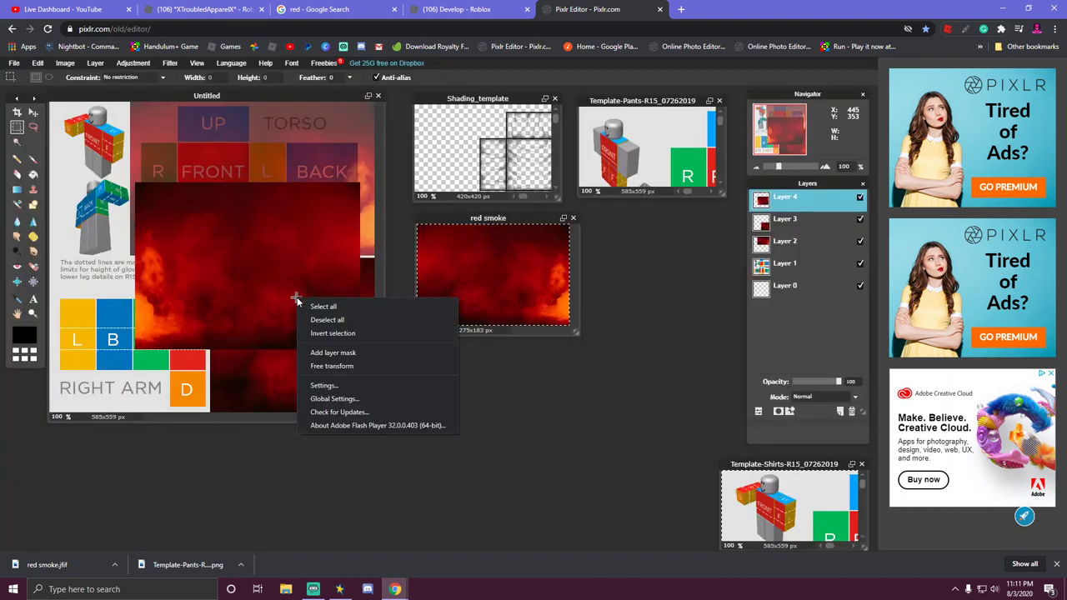
pyautogui.click(331, 364)
pyautogui.moveTo(316, 319); pyautogui.dragTo(245, 371)
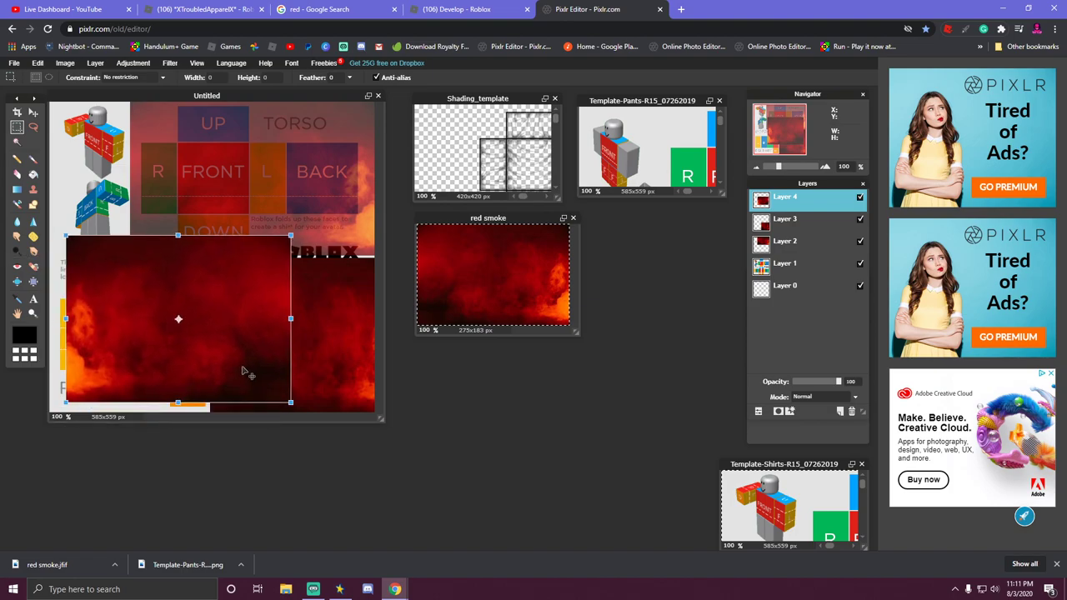
pyautogui.moveTo(66, 317); pyautogui.dragTo(89, 318)
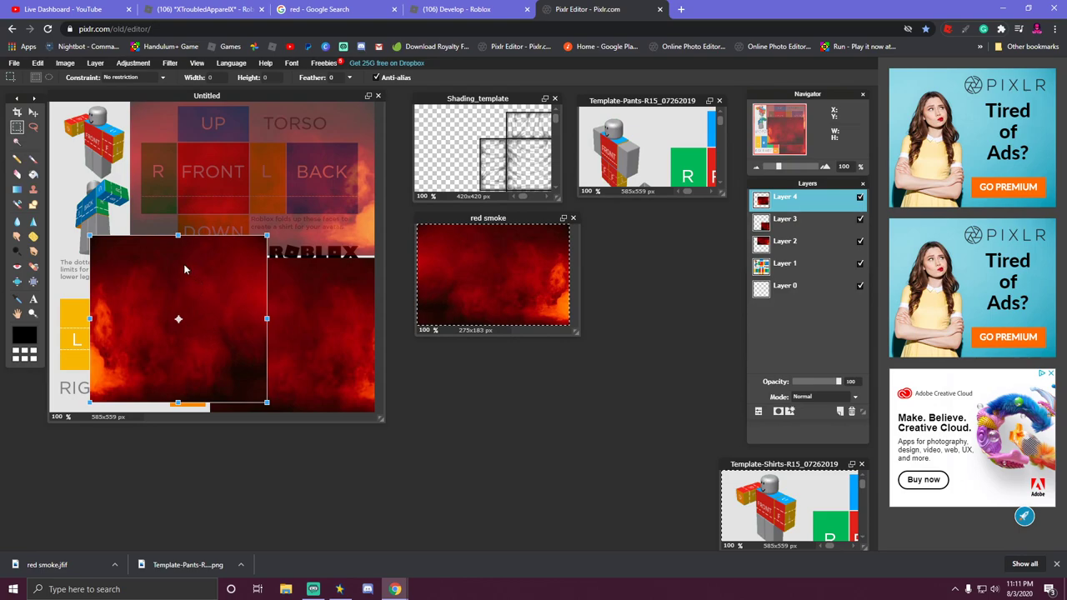
pyautogui.moveTo(177, 233); pyautogui.dragTo(177, 239)
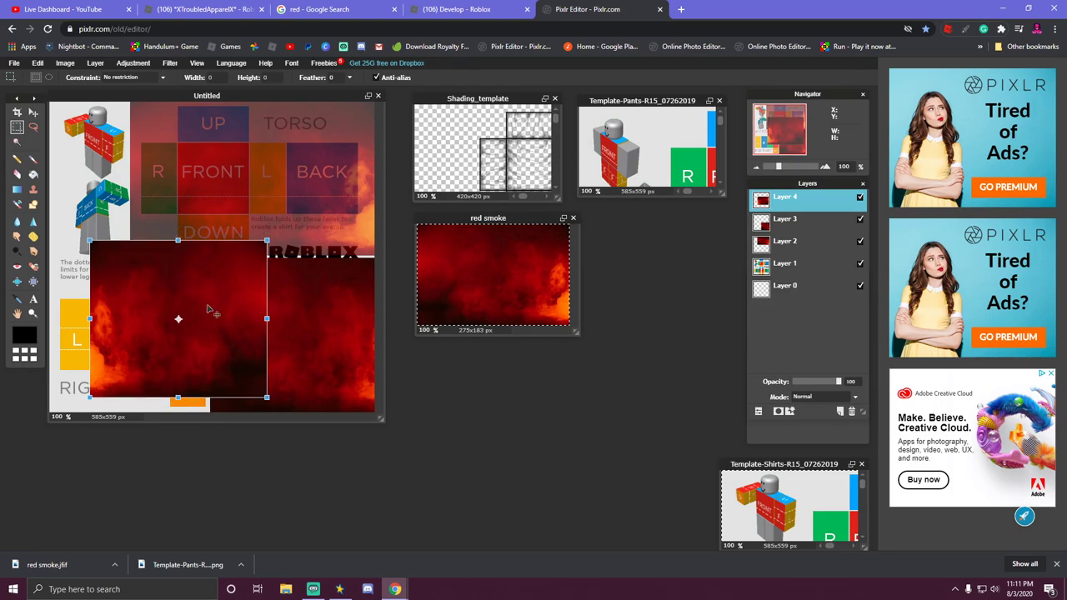
pyautogui.moveTo(209, 309); pyautogui.dragTo(150, 329)
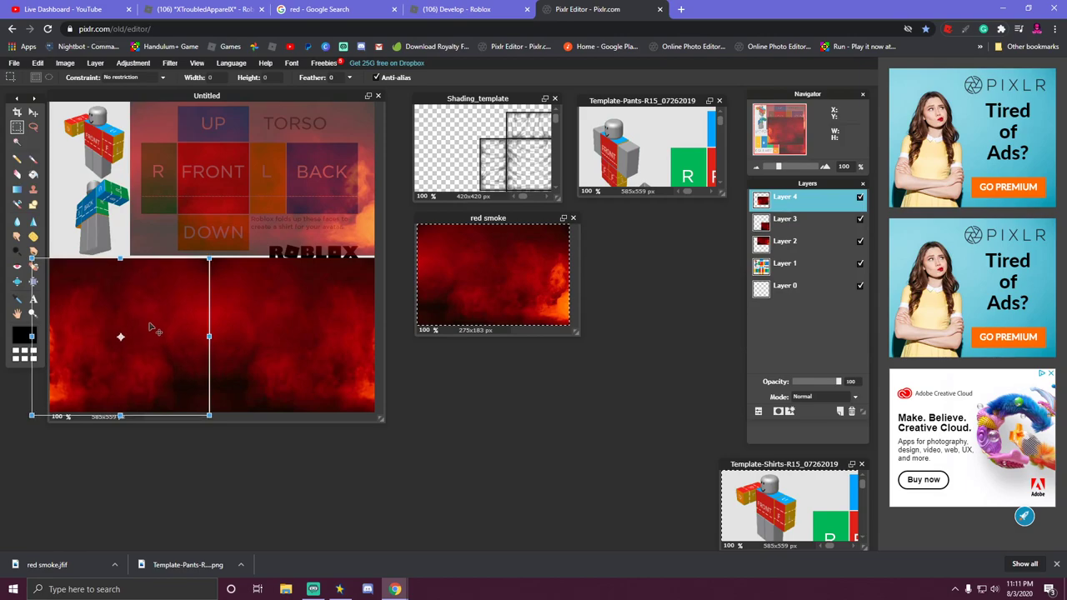
pyautogui.click(430, 400)
pyautogui.click(400, 327)
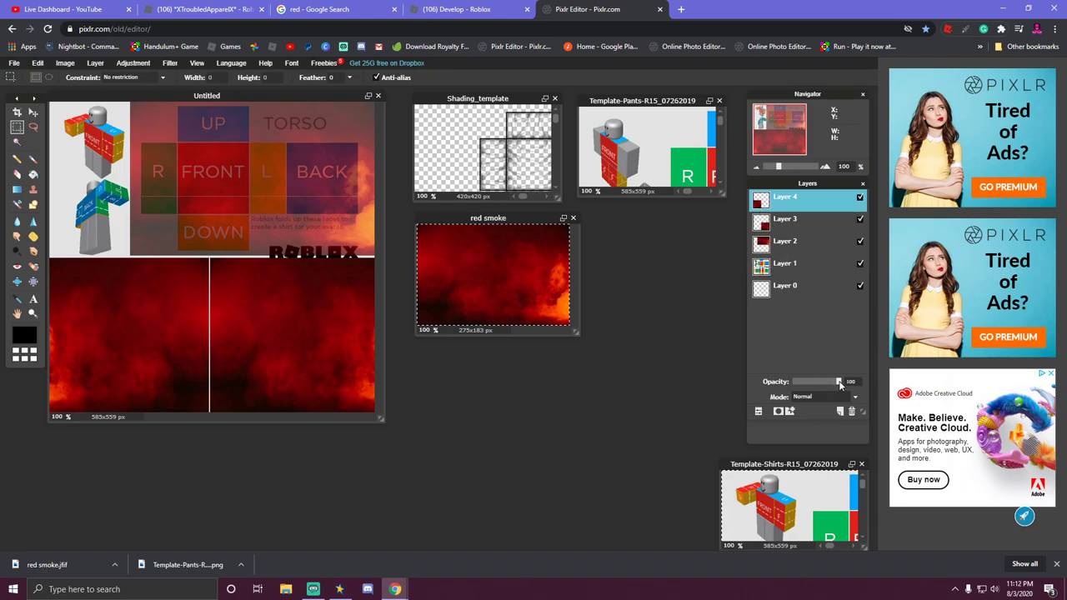
pyautogui.moveTo(840, 383); pyautogui.dragTo(816, 364)
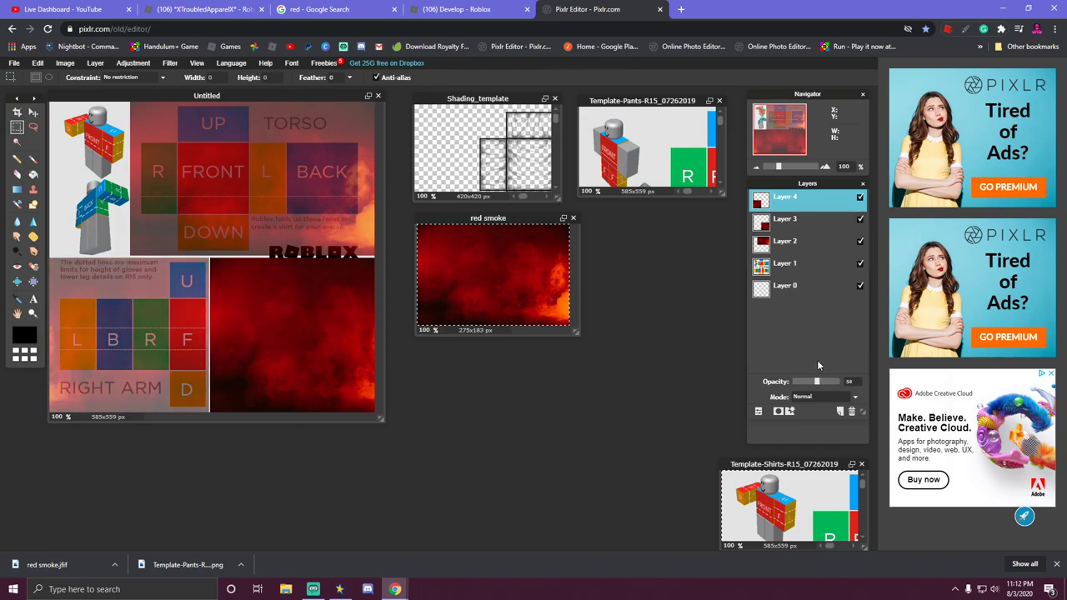
# Reduce the opacity of the smoke layer covering the left arm section to 55.
pyautogui.click(762, 223)
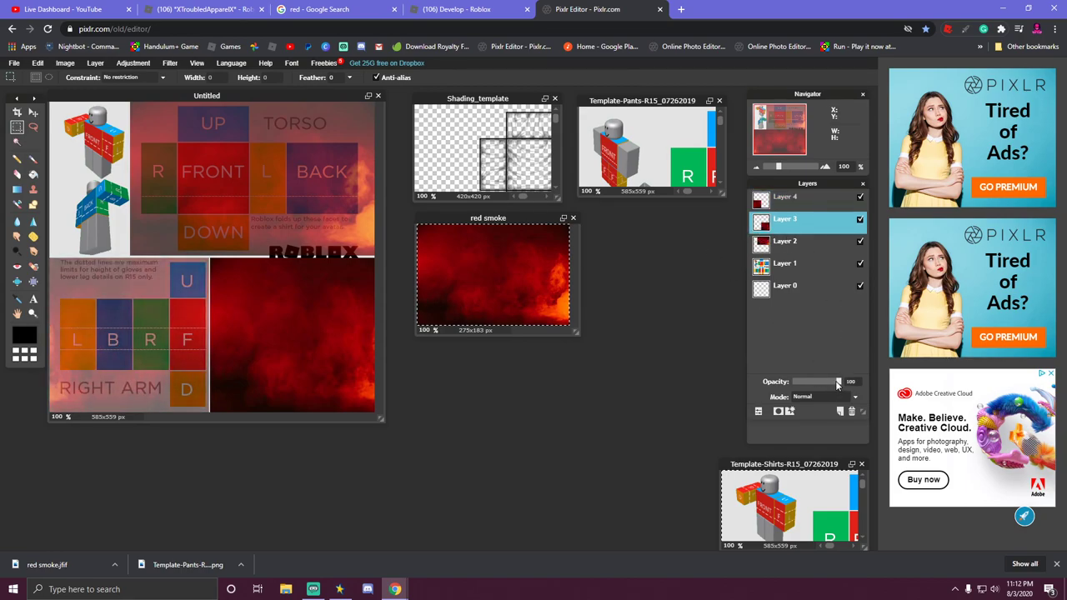
pyautogui.moveTo(839, 382); pyautogui.dragTo(817, 385)
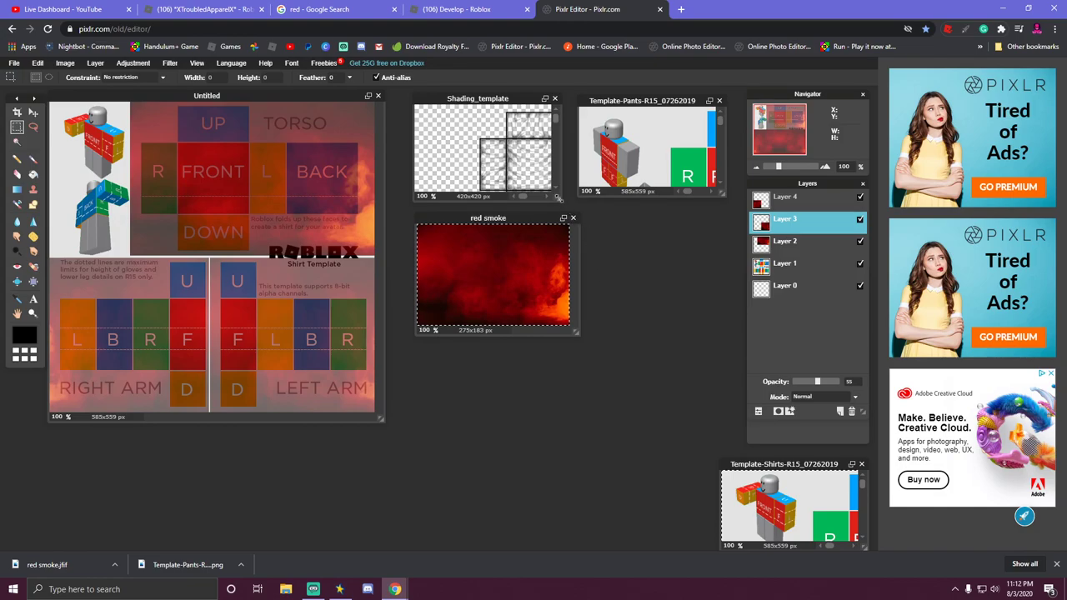
# Enlarge the Shading_template window, copy its entire image and paste it into the shirt canvas as a new layer.
pyautogui.moveTo(558, 197); pyautogui.dragTo(692, 366)
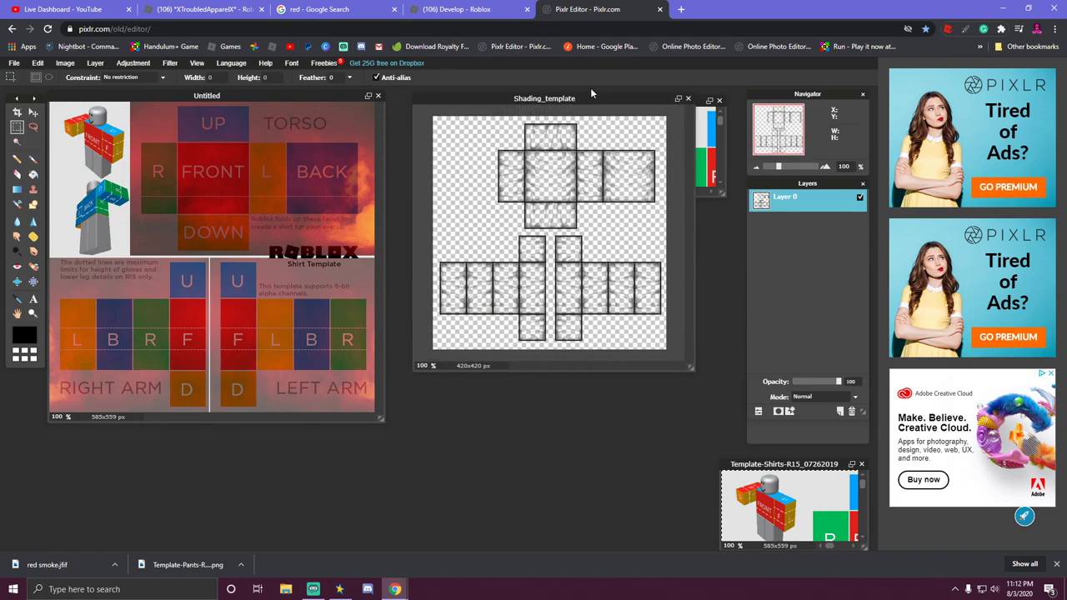
pyautogui.moveTo(598, 97); pyautogui.dragTo(587, 127)
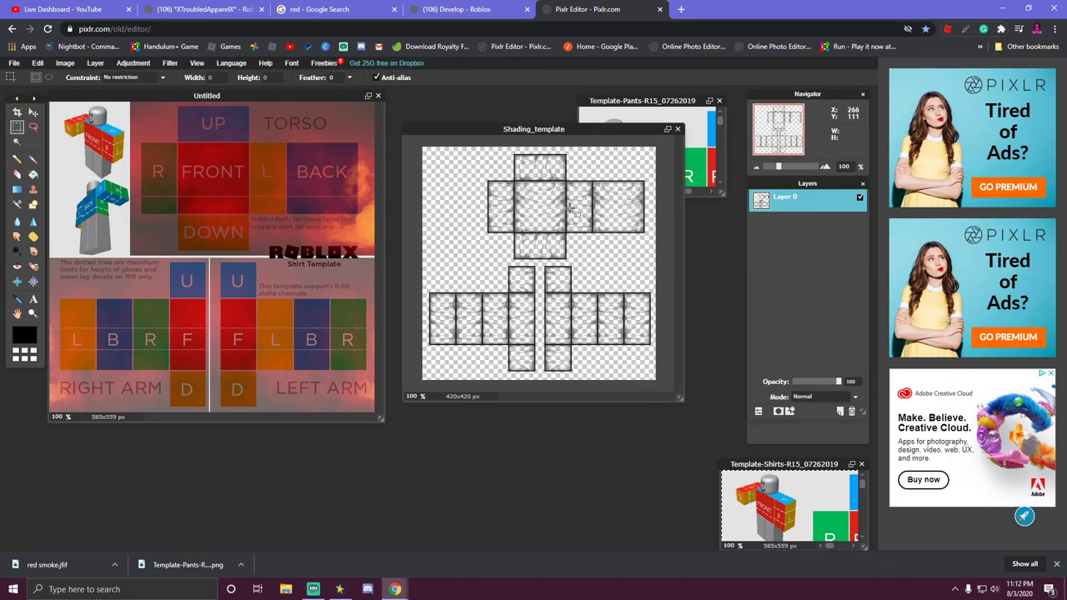
pyautogui.rightClick(527, 255)
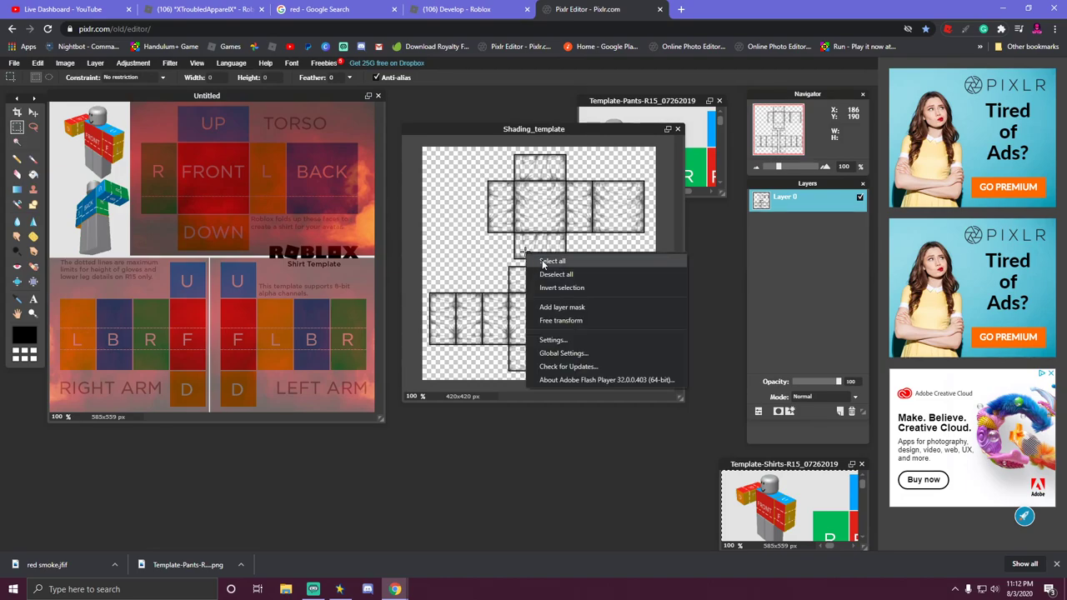
pyautogui.click(544, 263)
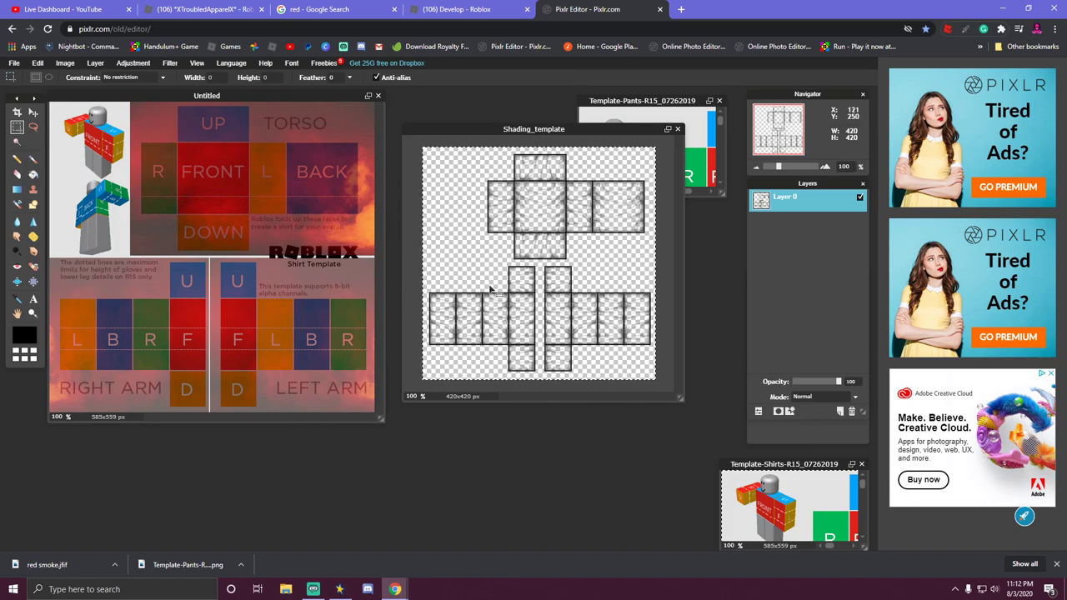
pyautogui.hotkey('ctrl', 'c')
pyautogui.click(254, 252)
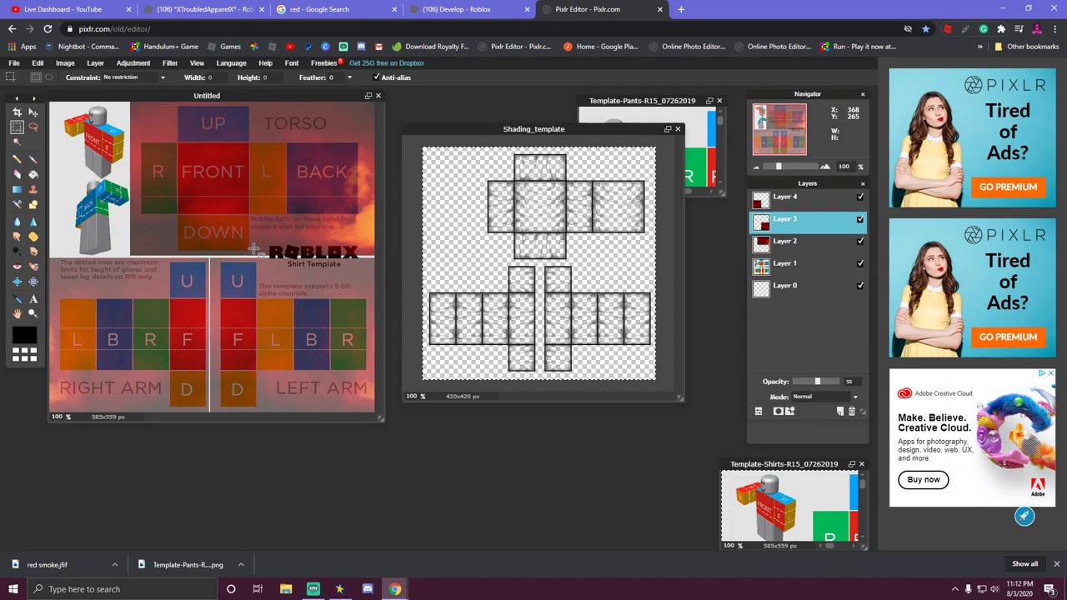
pyautogui.hotkey('ctrl', 'v')
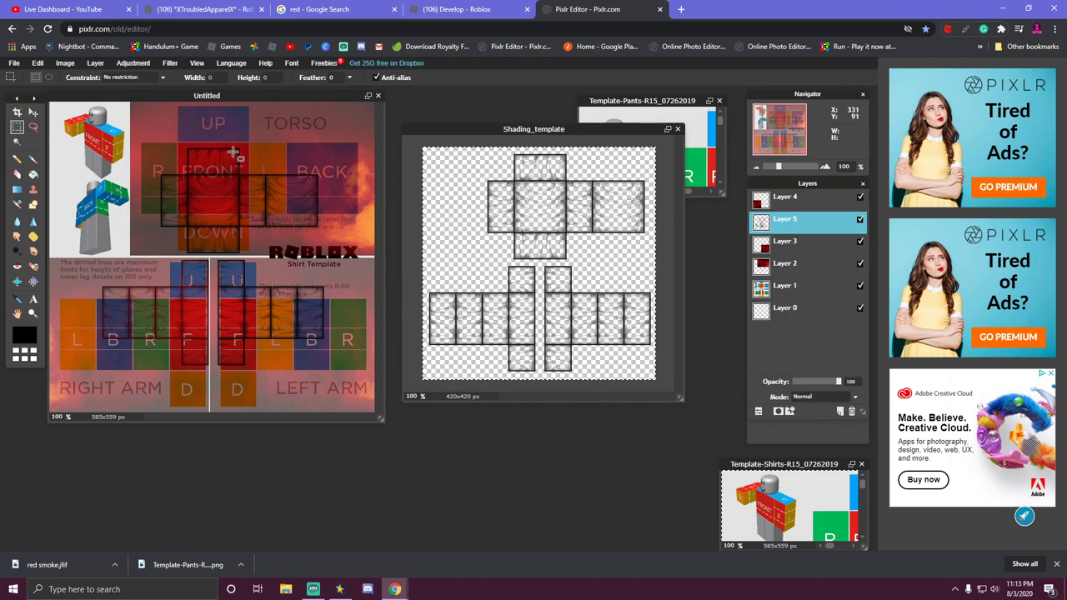
# Enlarge the pasted shading with Free transform until it lines up with the torso and arm sections, and apply the transform.
pyautogui.rightClick(254, 215)
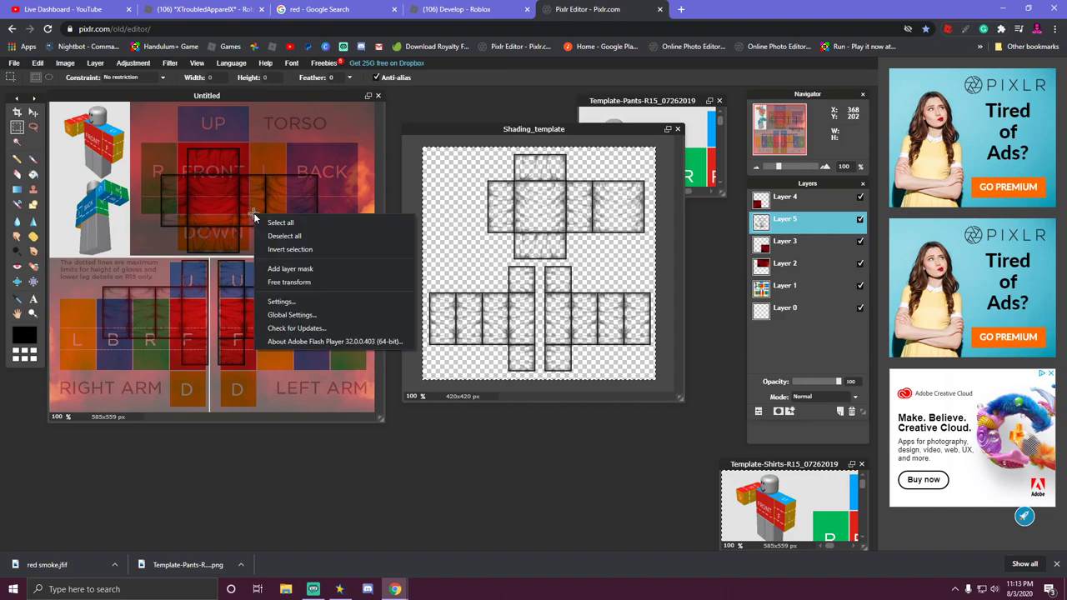
pyautogui.click(300, 282)
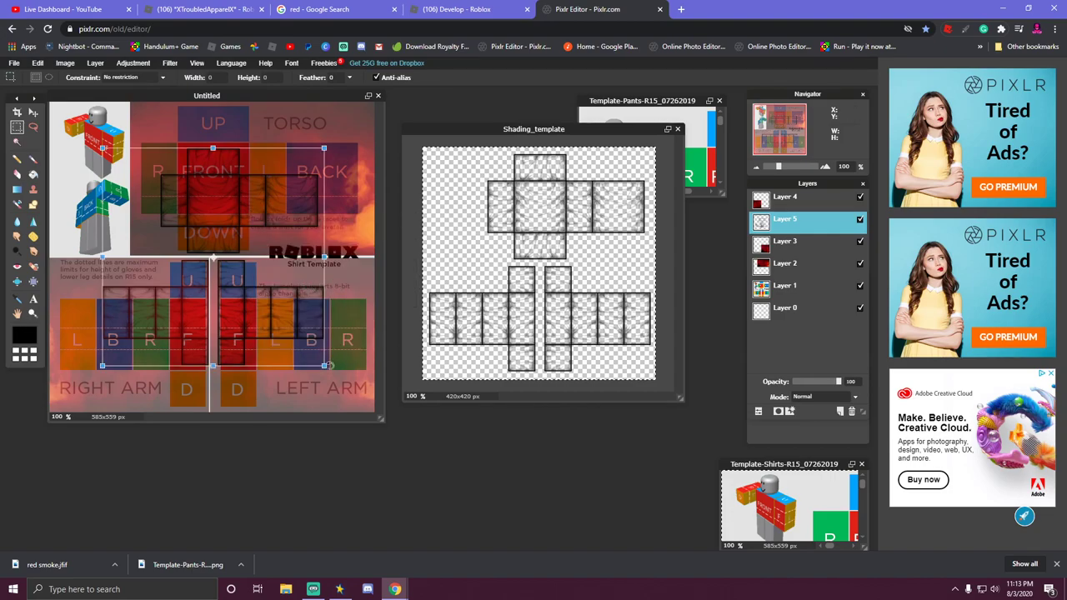
pyautogui.moveTo(323, 365); pyautogui.dragTo(365, 408)
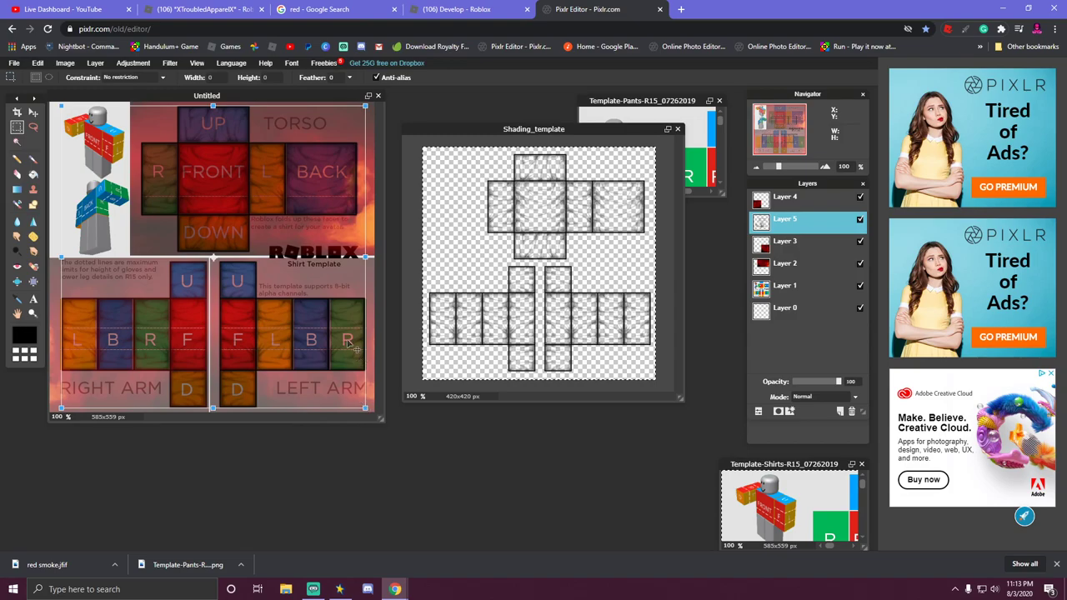
pyautogui.click(398, 129)
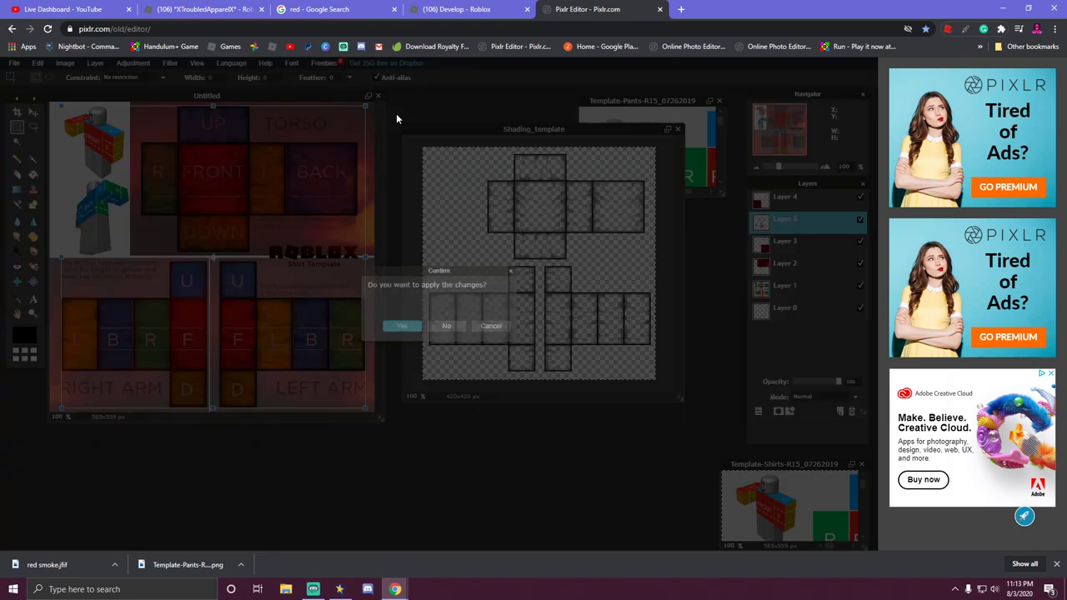
pyautogui.click(405, 326)
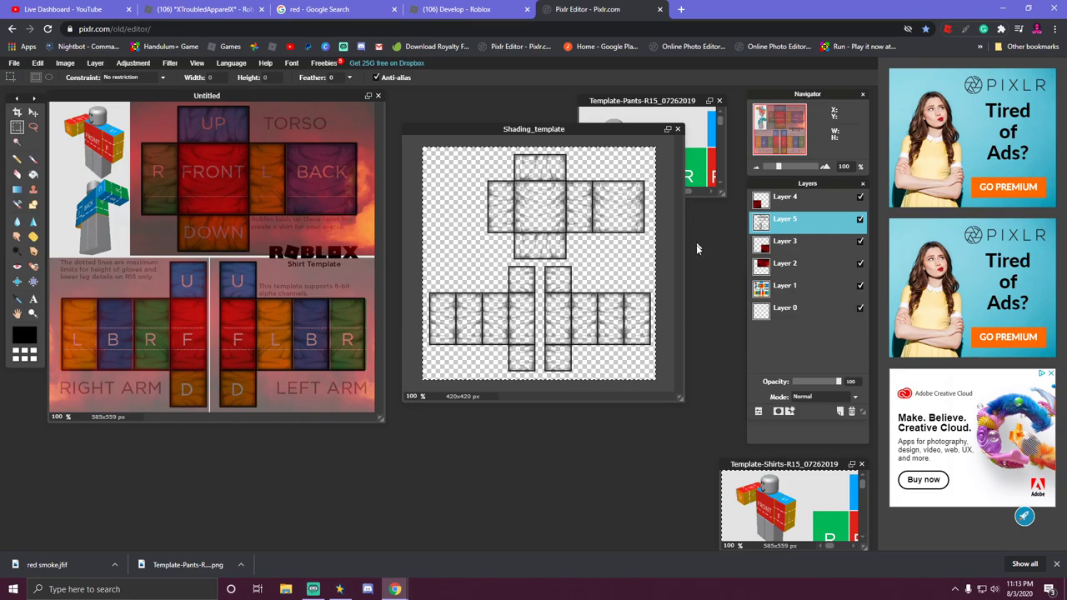
# Lower the smoke layers' opacity to 0 and move the shading layer to the top of the layer stack.
pyautogui.click(763, 249)
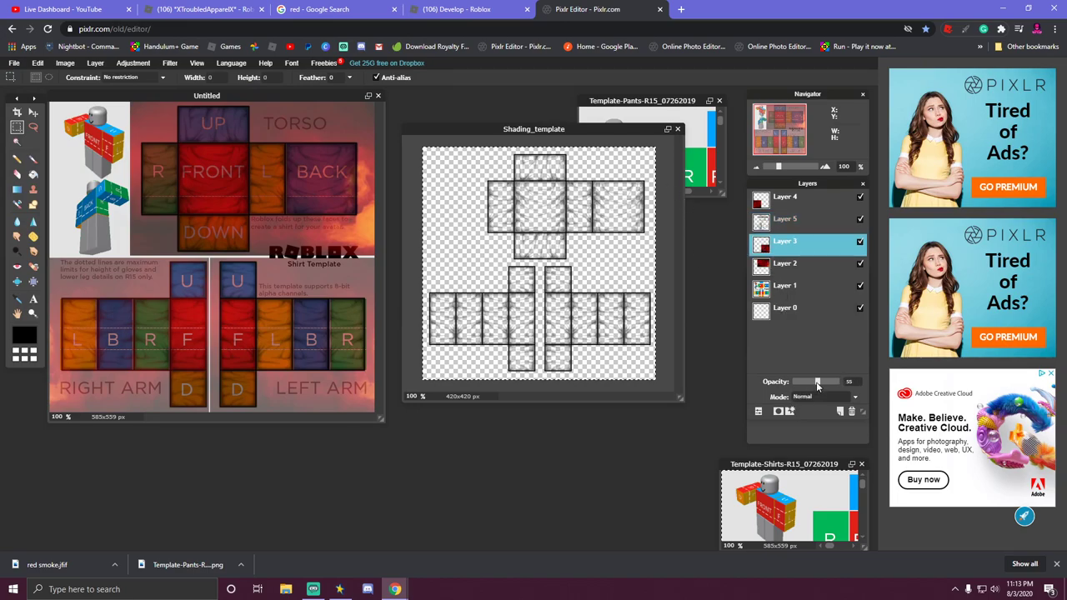
pyautogui.moveTo(817, 385); pyautogui.dragTo(789, 384)
pyautogui.click(762, 268)
pyautogui.moveTo(766, 200); pyautogui.dragTo(792, 223)
pyautogui.moveTo(818, 382); pyautogui.dragTo(791, 381)
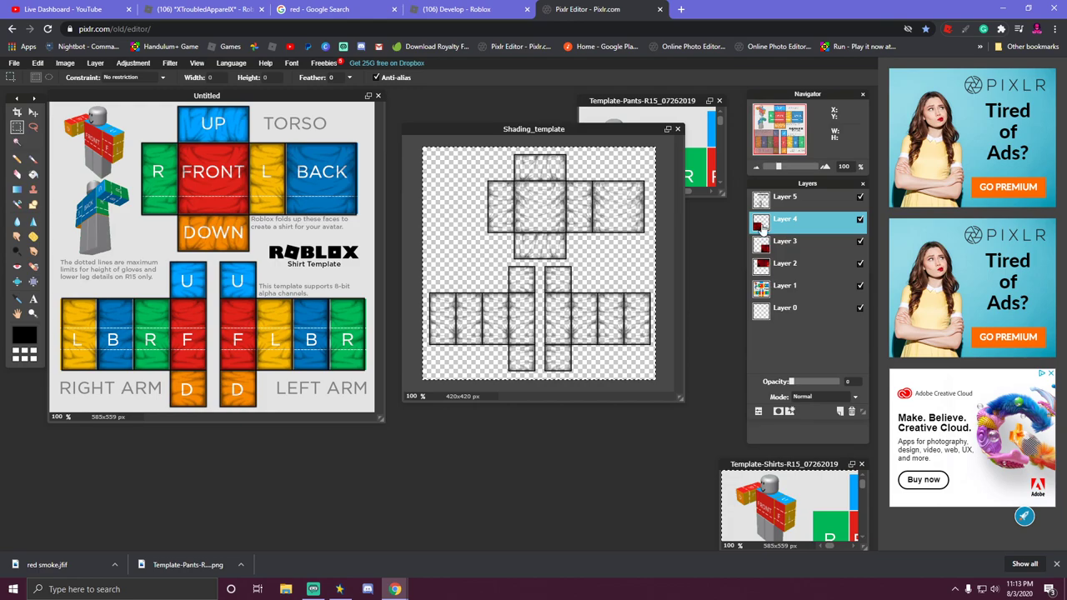
# Raise the smoke layers' opacity to 29 for Layer 4, 40 for Layer 3 and 46 for Layer 2.
pyautogui.moveTo(764, 227); pyautogui.dragTo(762, 260)
pyautogui.moveTo(792, 381); pyautogui.dragTo(813, 383)
pyautogui.click(763, 244)
pyautogui.click(764, 266)
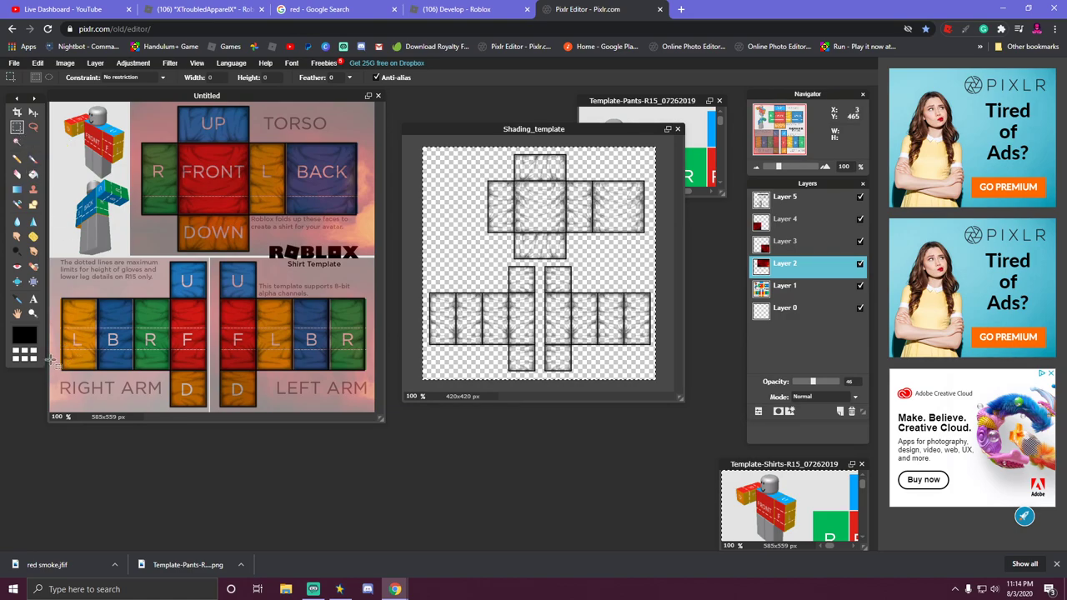
# Select a strip about 570 by 85 px along the canvas's lower edge beneath the arm sections and clear it from Layer 1.
pyautogui.moveTo(50, 361); pyautogui.dragTo(365, 398)
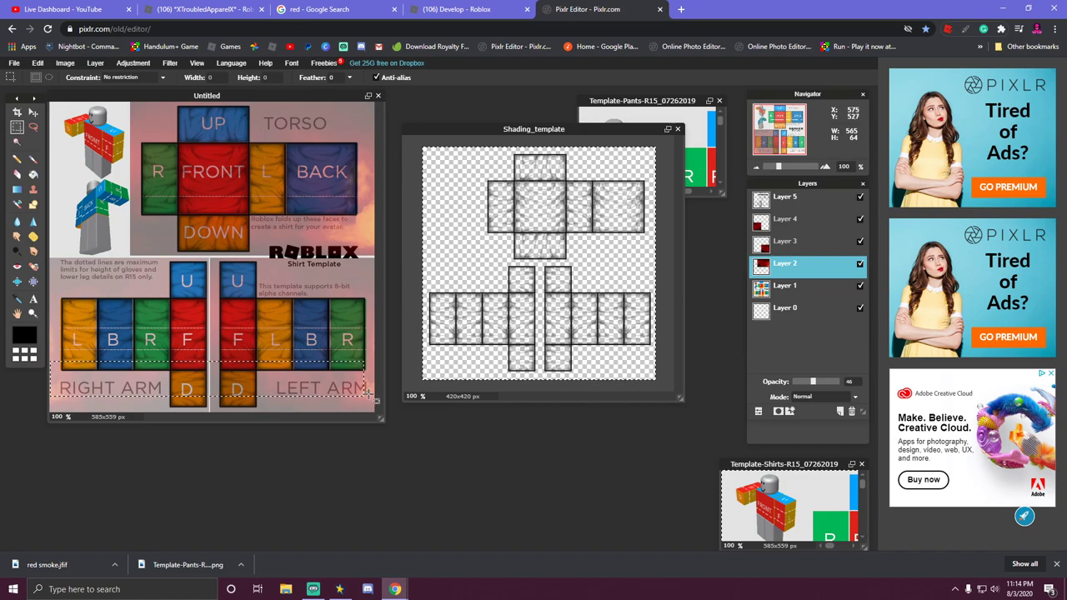
pyautogui.click(364, 381)
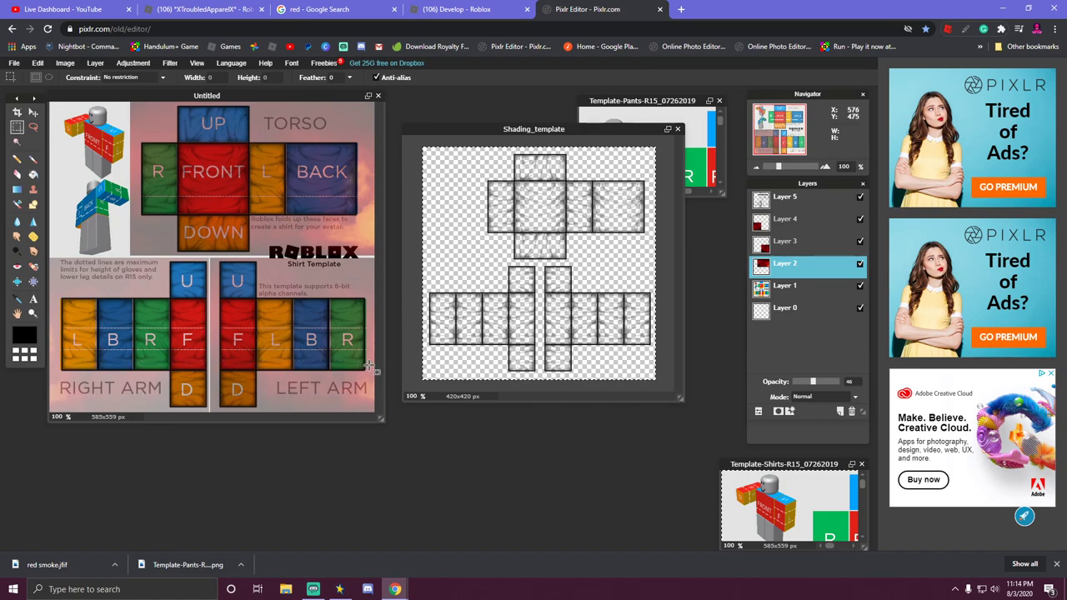
pyautogui.moveTo(369, 365); pyautogui.dragTo(125, 368)
pyautogui.moveTo(60, 392); pyautogui.dragTo(72, 420)
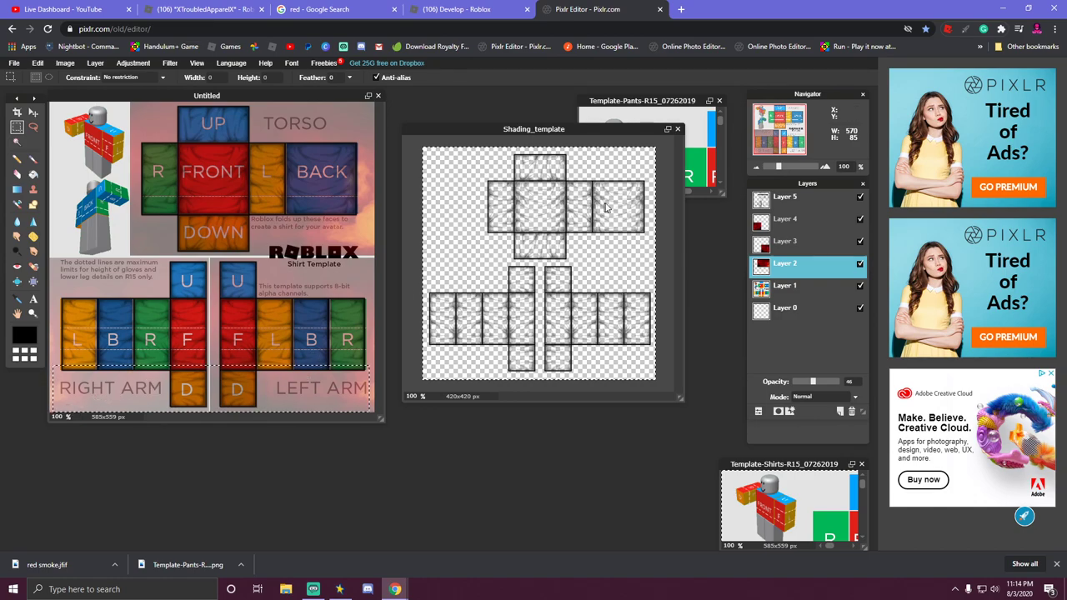
pyautogui.click(760, 287)
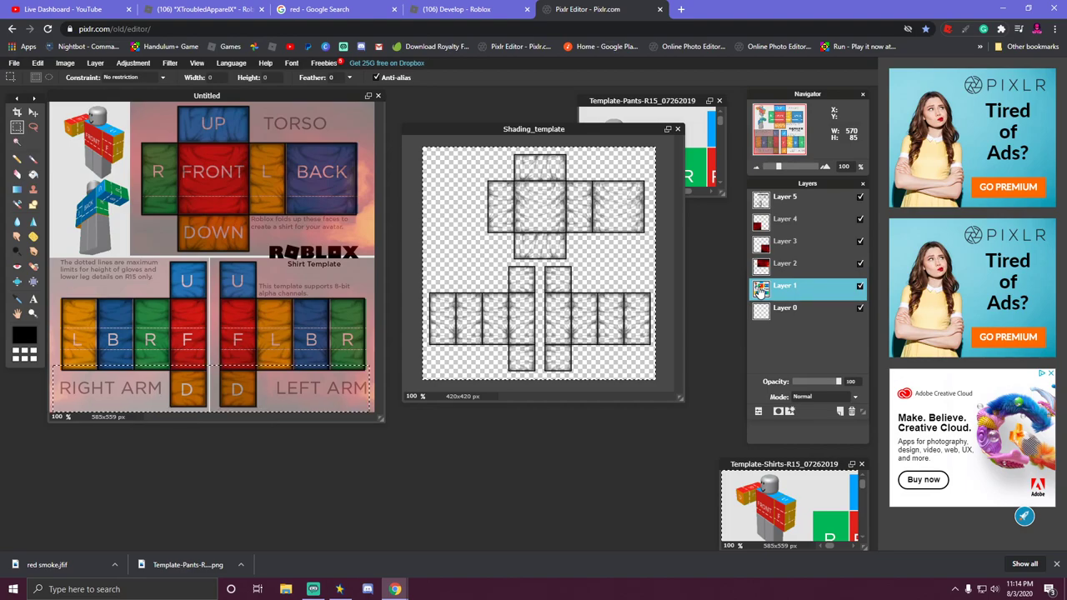
pyautogui.press('Delete')
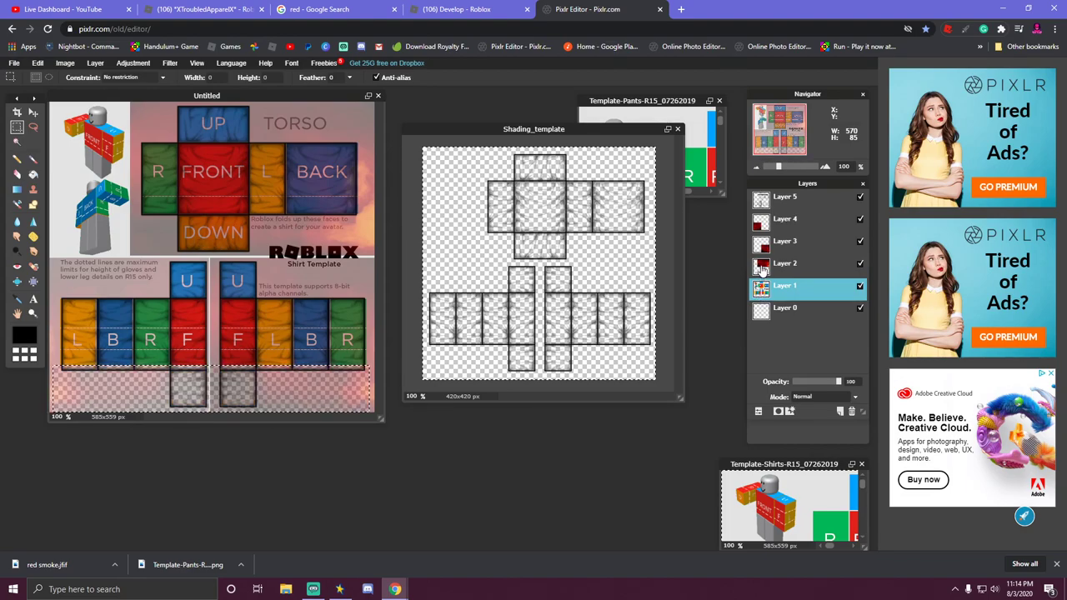
# Set the opacity of Layer 3 to 85 and clear the selected strip from that layer.
pyautogui.click(762, 248)
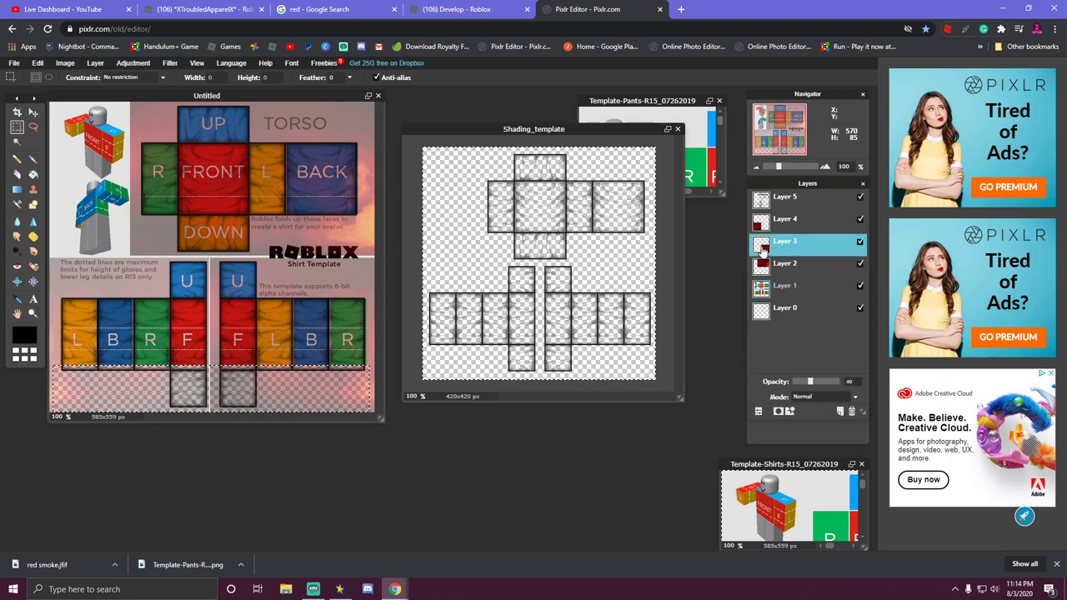
pyautogui.moveTo(810, 381); pyautogui.dragTo(832, 383)
pyautogui.press('Delete')
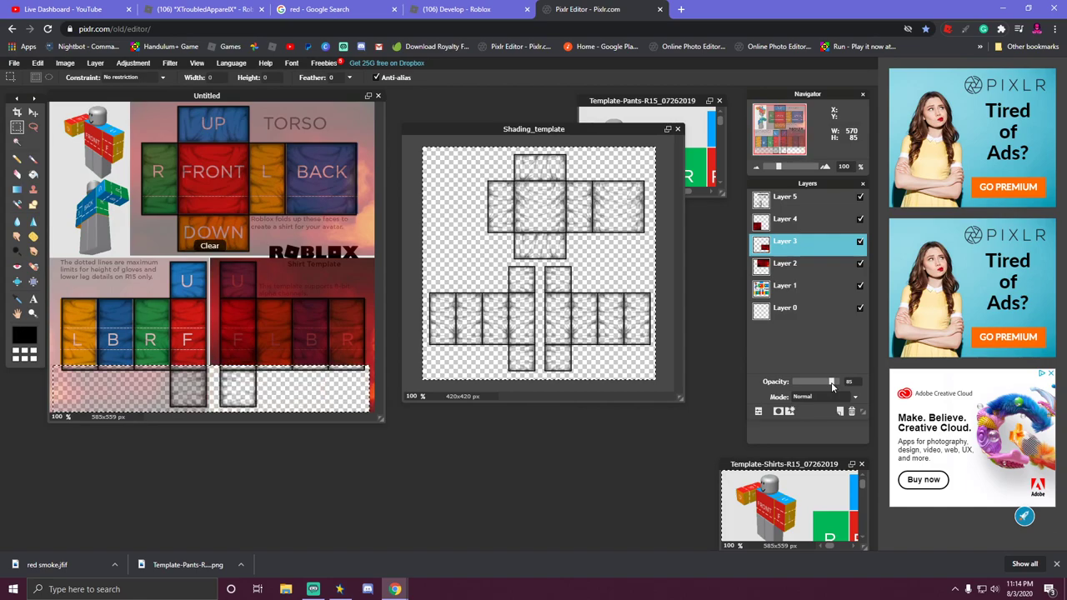
# Set the opacity of Layer 4 to 82 and clear the selected strip from it and from the shading layer.
pyautogui.click(763, 221)
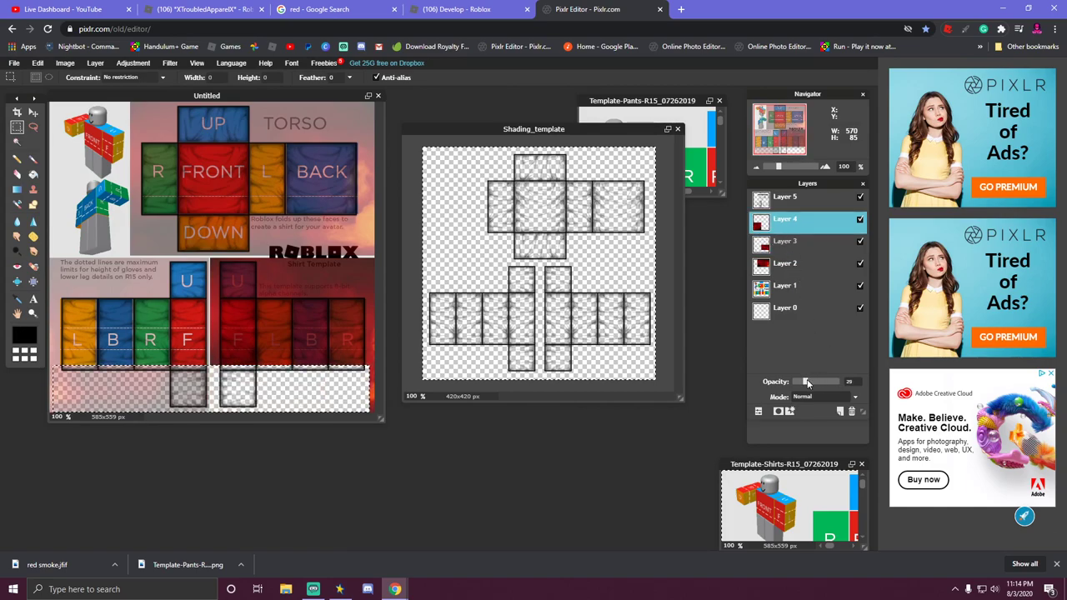
pyautogui.moveTo(810, 381); pyautogui.dragTo(830, 383)
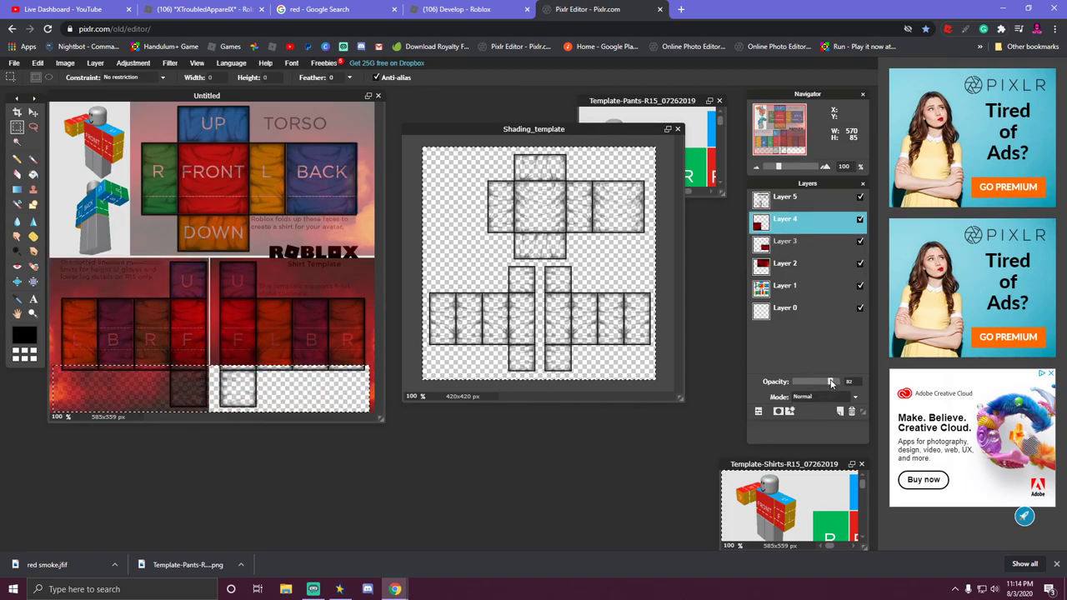
pyautogui.press('Delete')
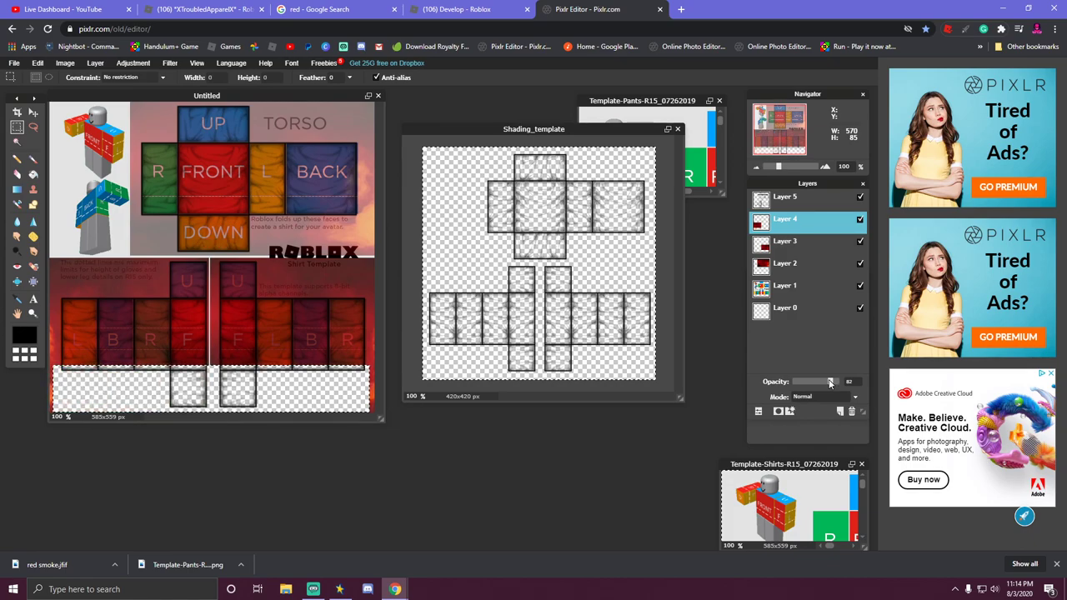
pyautogui.click(766, 205)
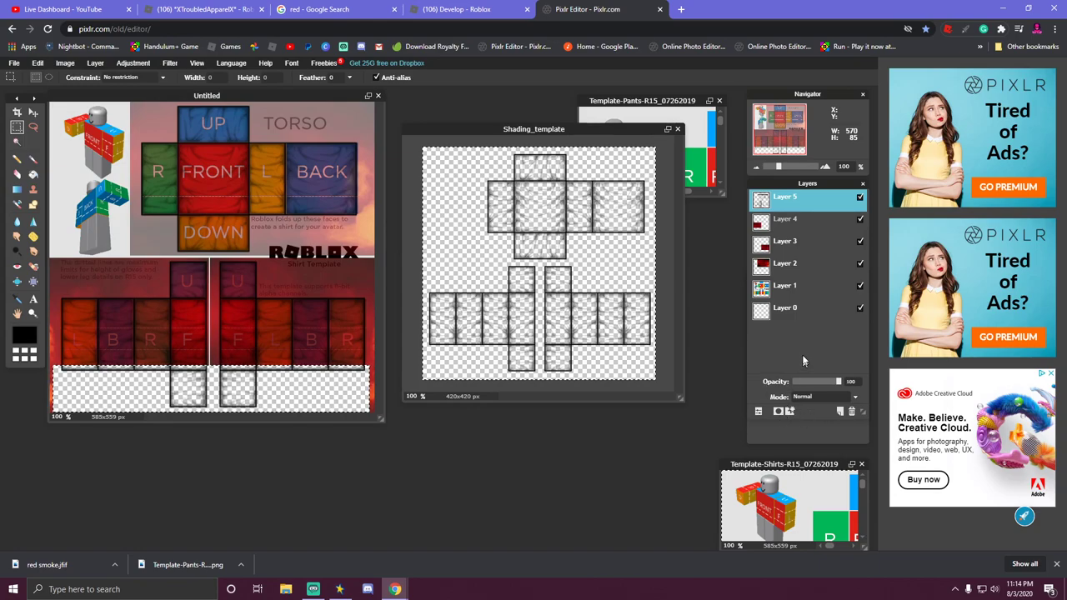
pyautogui.press('Delete')
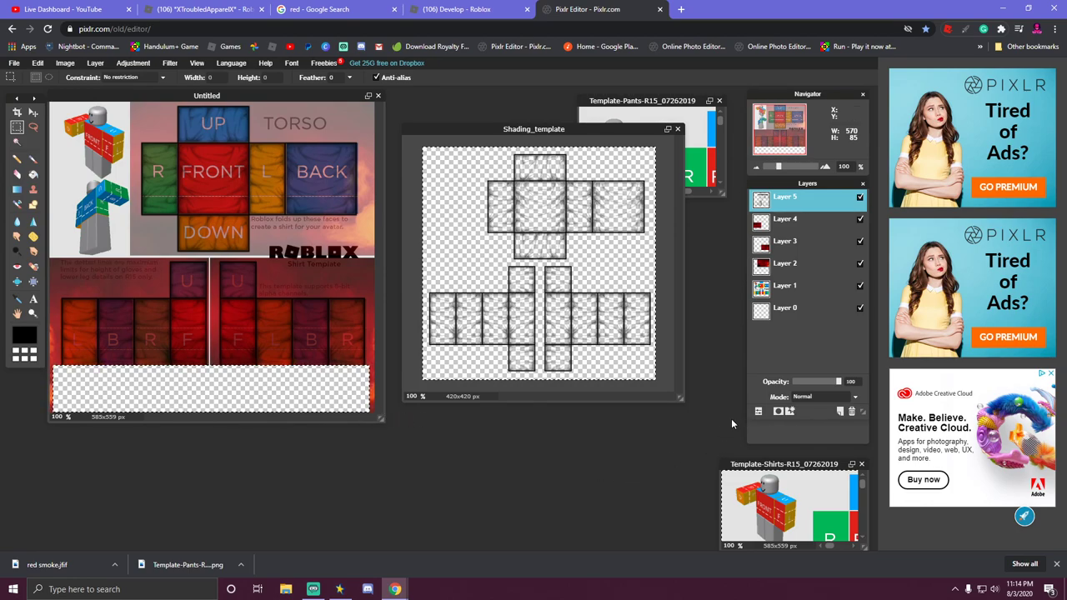
# Reduce the opacity of Layer 4 to 55 and of Layer 3 to 38.
pyautogui.click(783, 220)
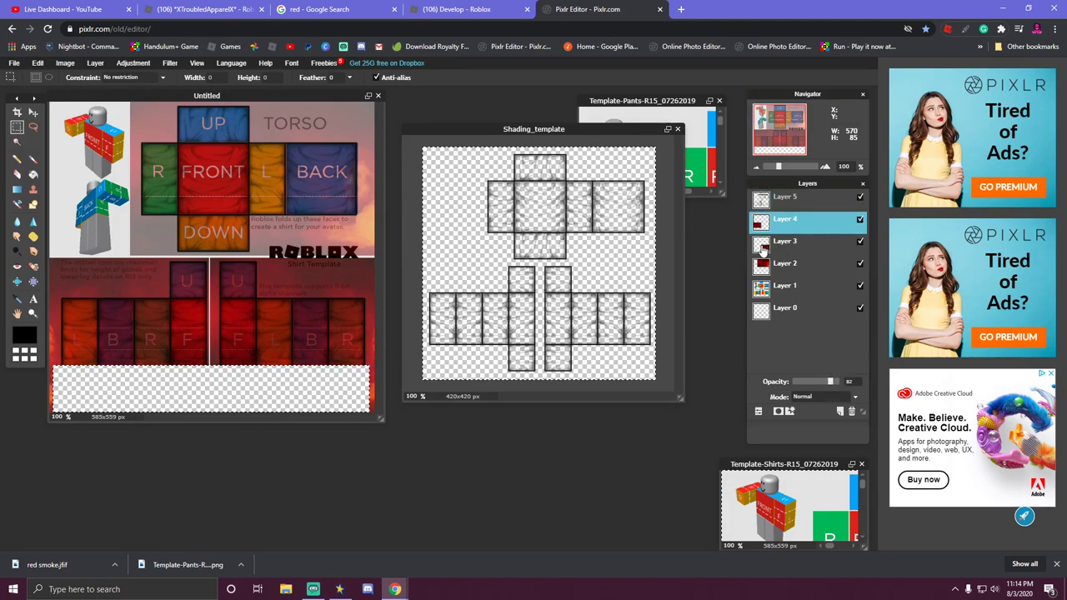
pyautogui.moveTo(832, 385); pyautogui.dragTo(813, 388)
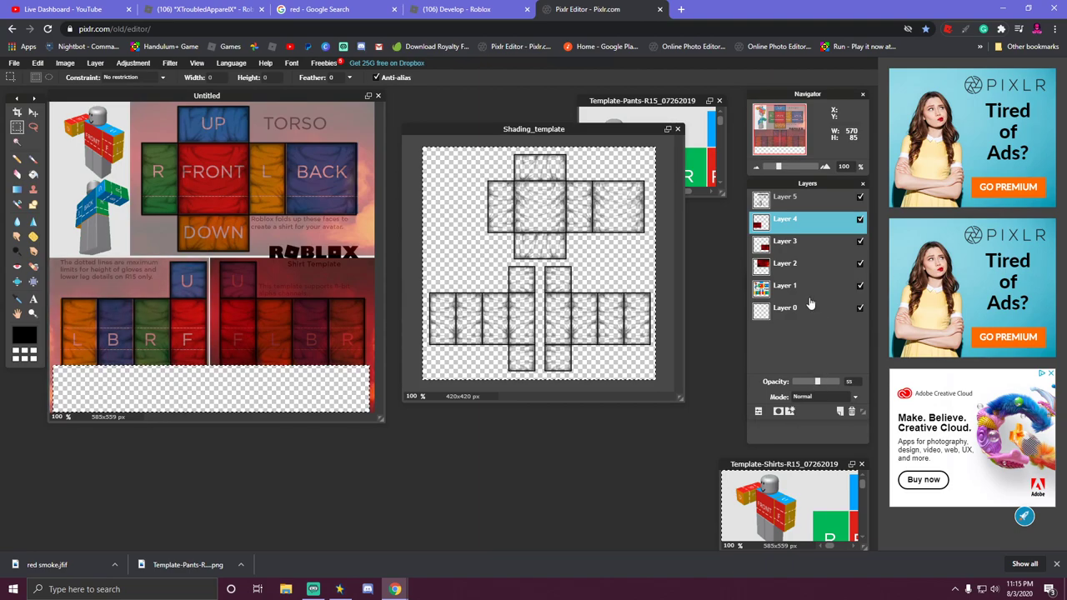
pyautogui.click(767, 250)
pyautogui.moveTo(832, 382); pyautogui.dragTo(809, 383)
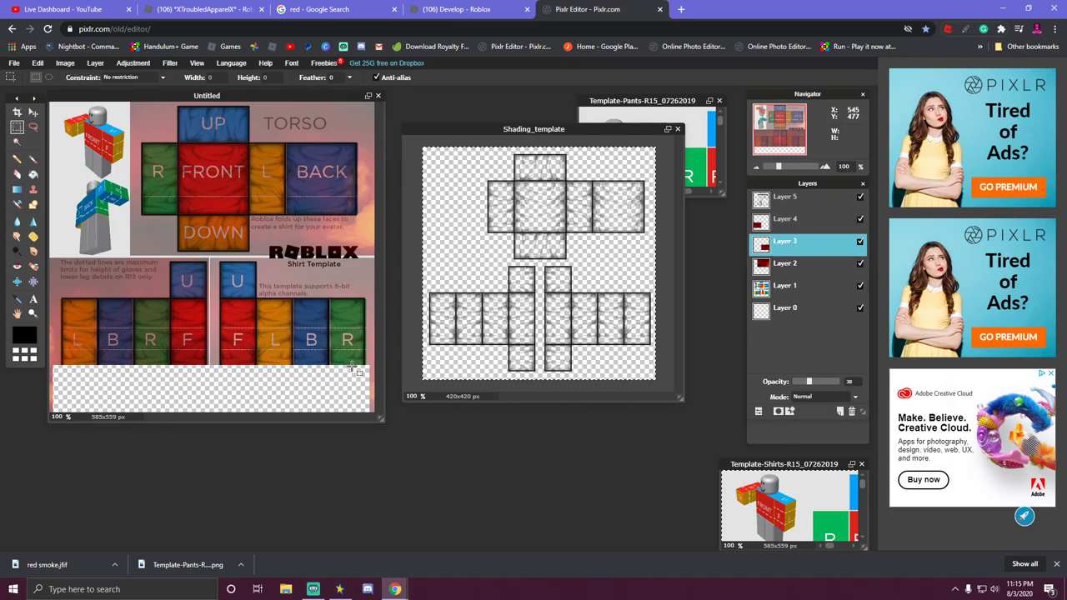
# Clear the leftover pieces at both ends of the emptied strip, about 40 and 16 px wide, and remove the selection.
pyautogui.moveTo(354, 364); pyautogui.dragTo(381, 414)
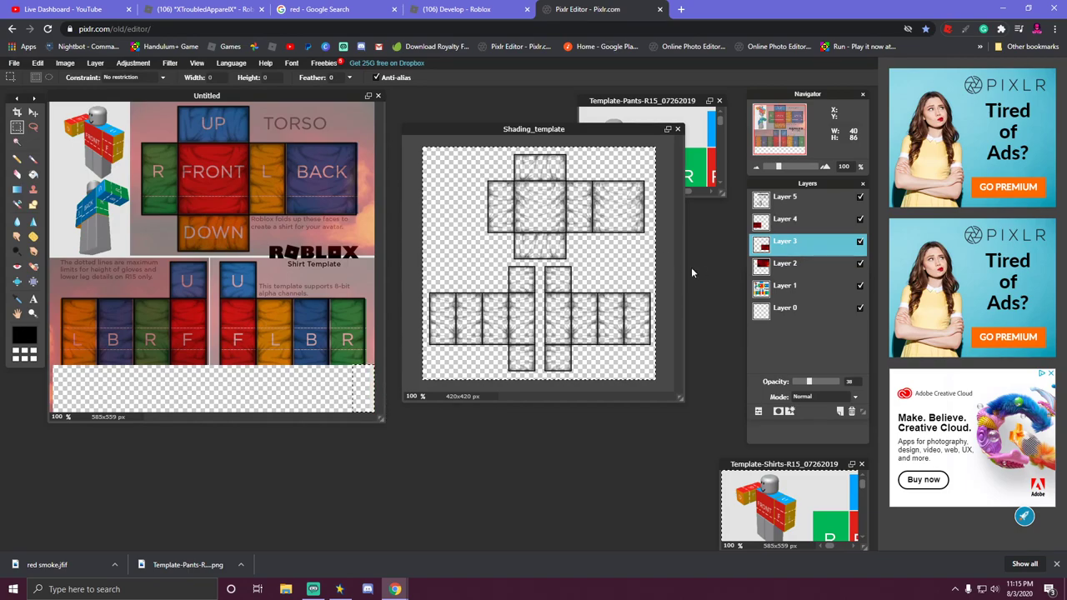
pyautogui.click(760, 225)
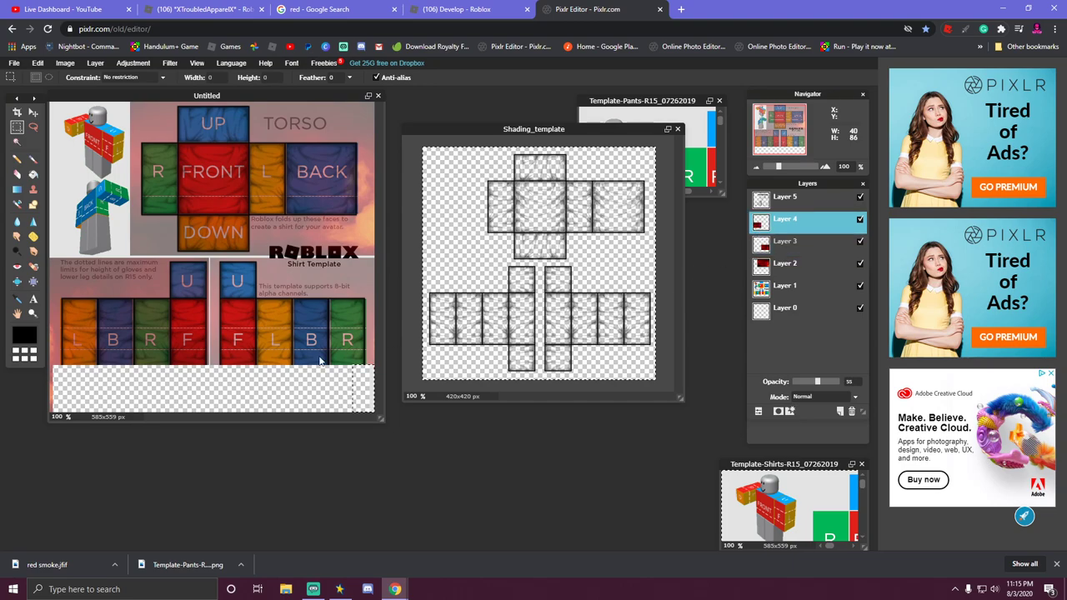
pyautogui.moveTo(63, 366); pyautogui.dragTo(51, 412)
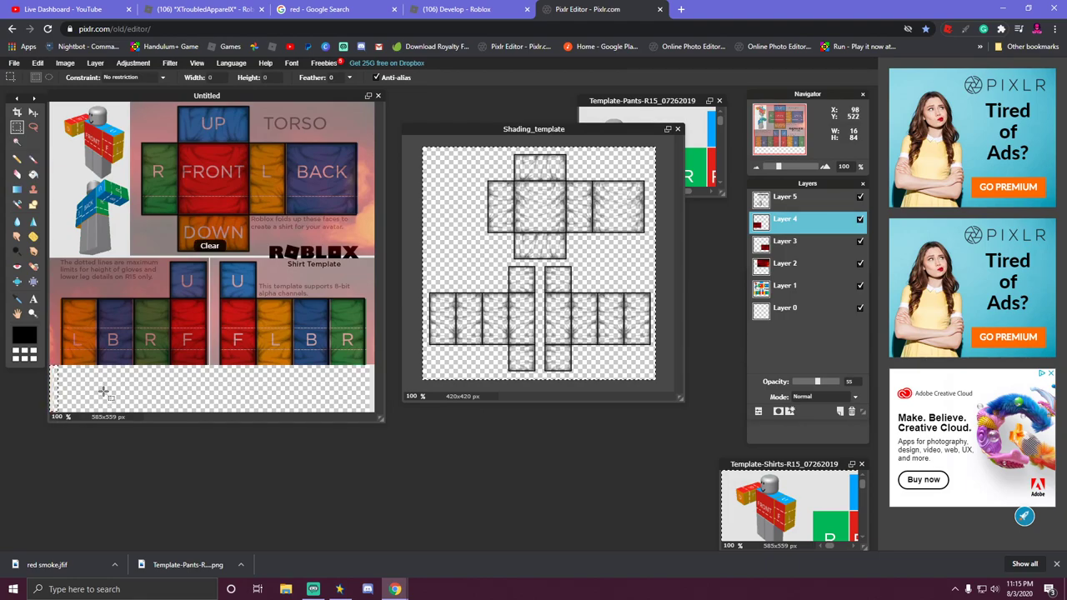
pyautogui.click(212, 388)
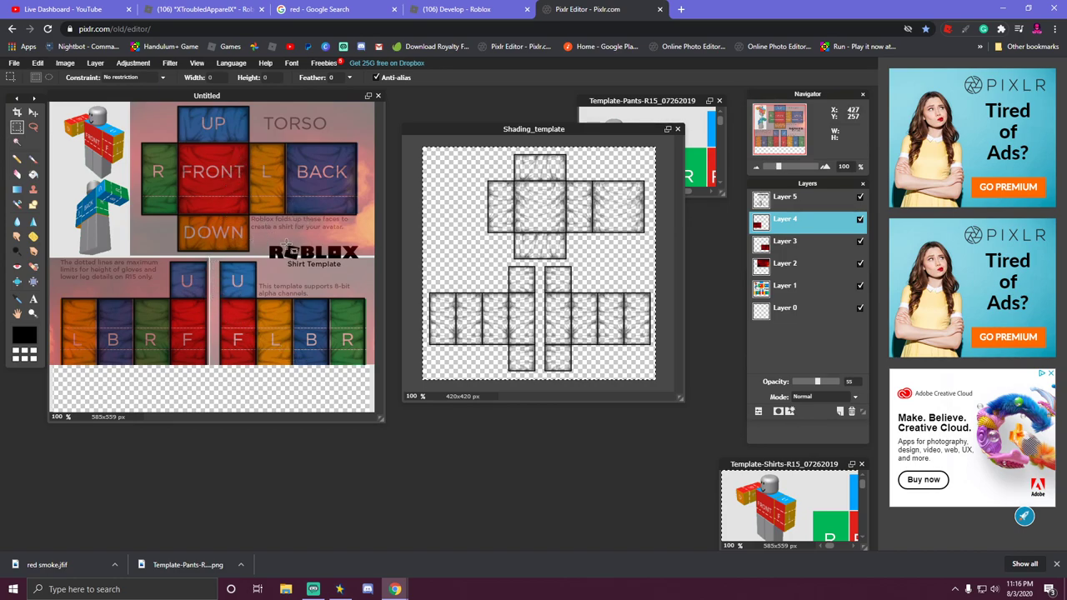
# Set the opacity of Layer 2, the torso smoke, to 100.
pyautogui.click(763, 269)
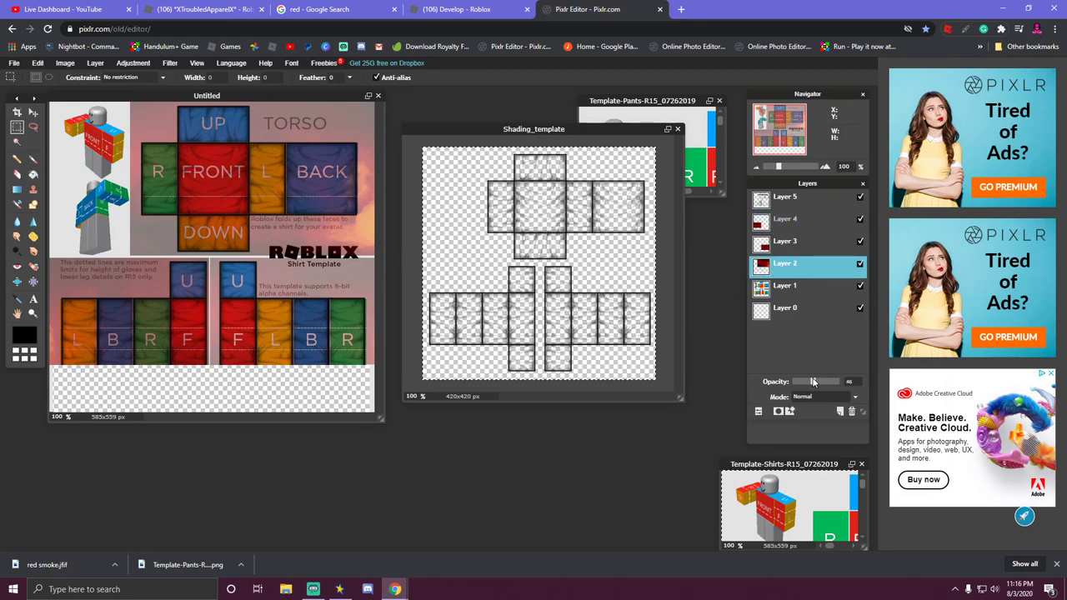
pyautogui.moveTo(813, 381); pyautogui.dragTo(845, 387)
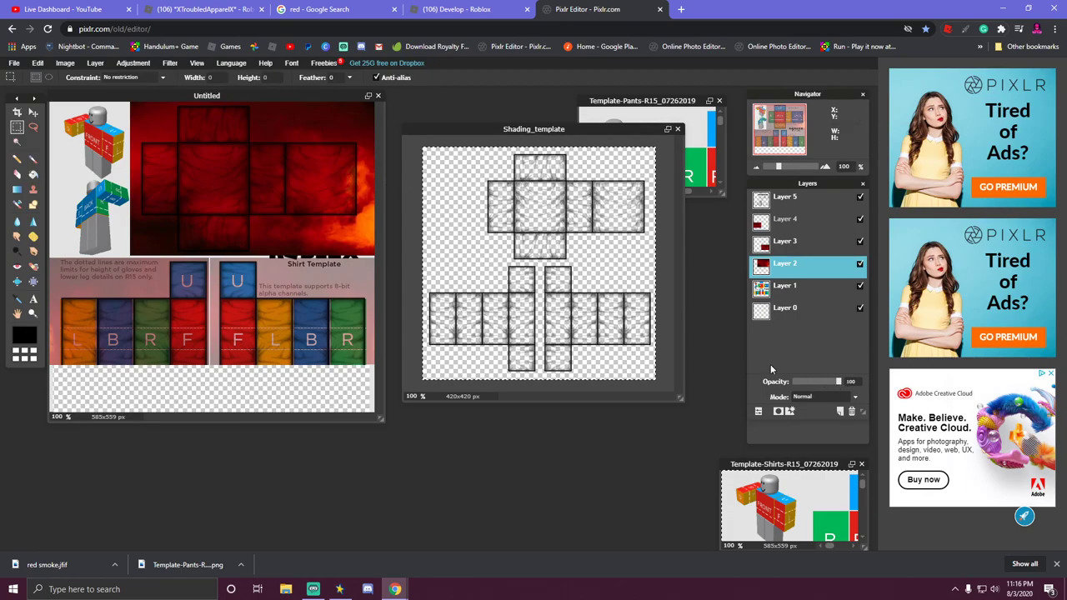
pyautogui.moveTo(840, 384)
pyautogui.mouseDown()
pyautogui.moveTo(800, 383)
pyautogui.moveTo(835, 381)
pyautogui.mouseUp()
pyautogui.click(762, 204)
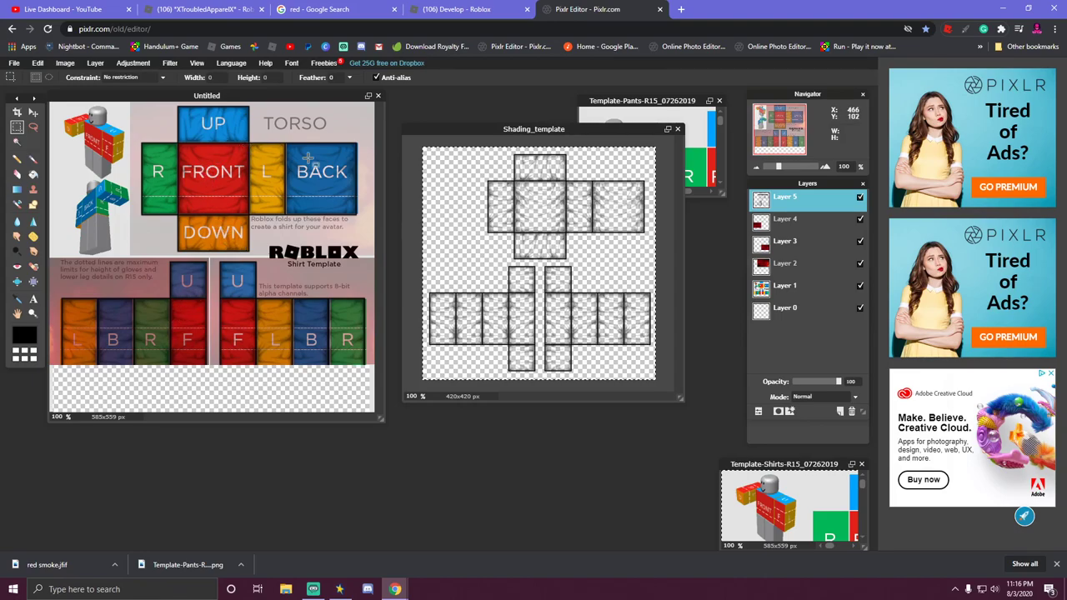
# Set the opacity of both sleeve smoke layers, Layer 4 and Layer 3, to 100.
pyautogui.click(765, 225)
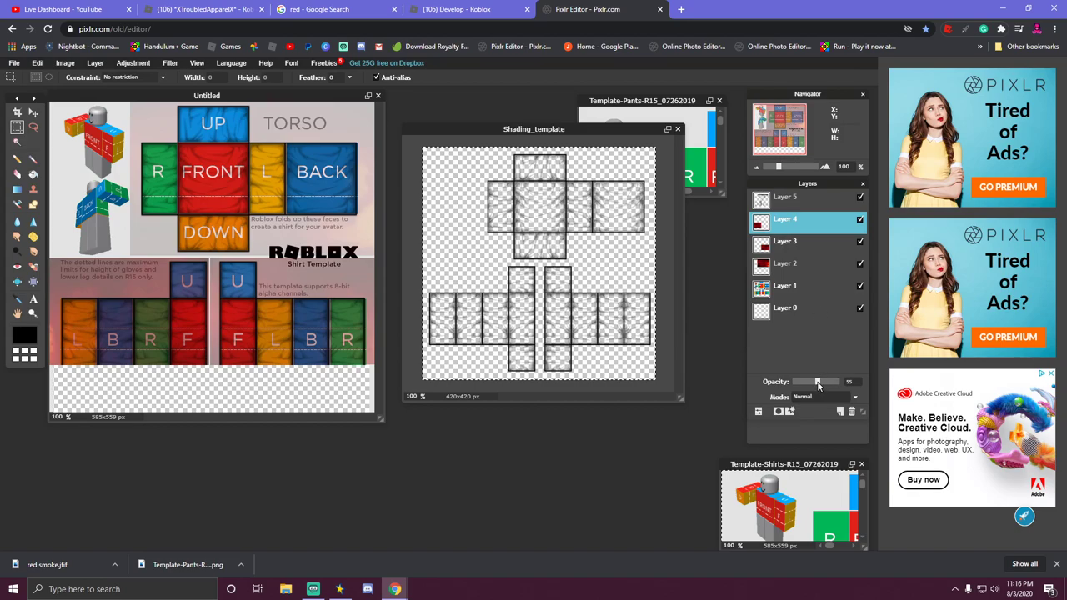
pyautogui.moveTo(818, 383); pyautogui.dragTo(842, 385)
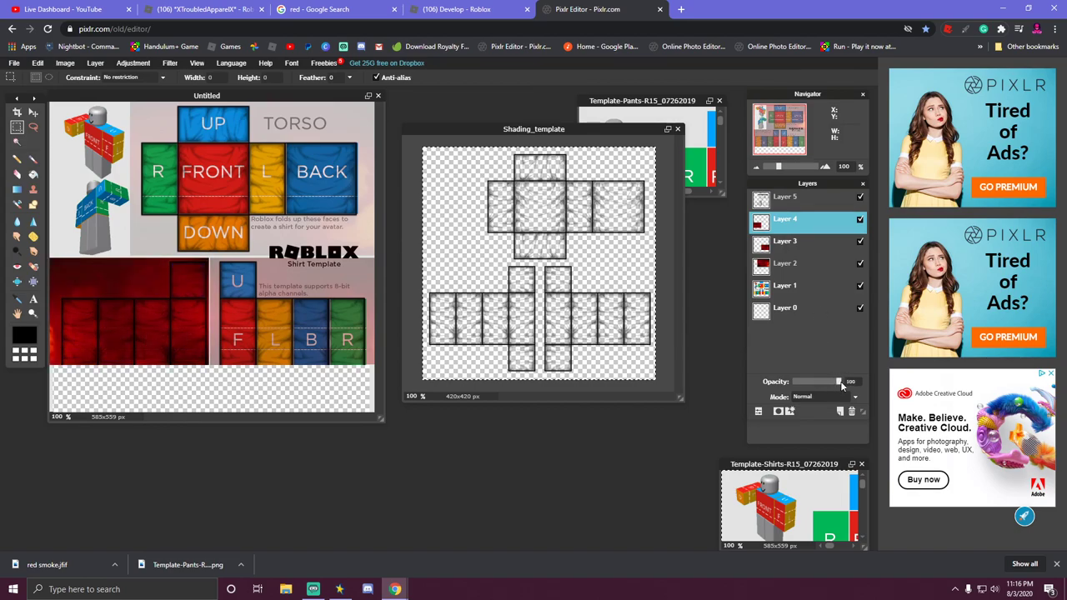
pyautogui.click(762, 244)
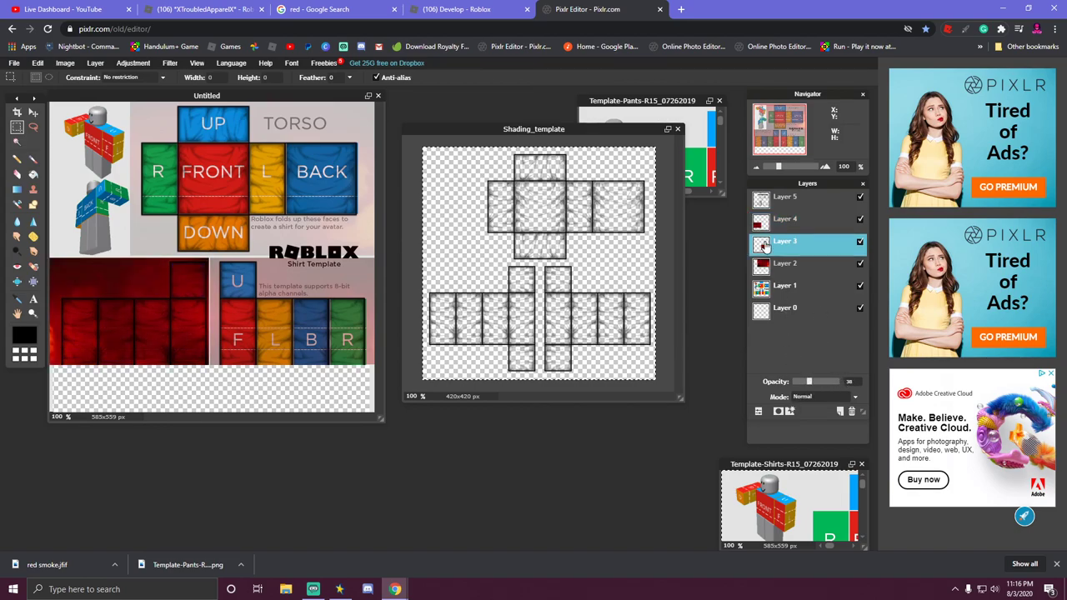
pyautogui.moveTo(810, 384); pyautogui.dragTo(844, 388)
# Free-transform Layer 2, widening the smoke slightly and shifting it to start beside the figures and cover the whole torso area, and apply the transform.
pyautogui.click(761, 266)
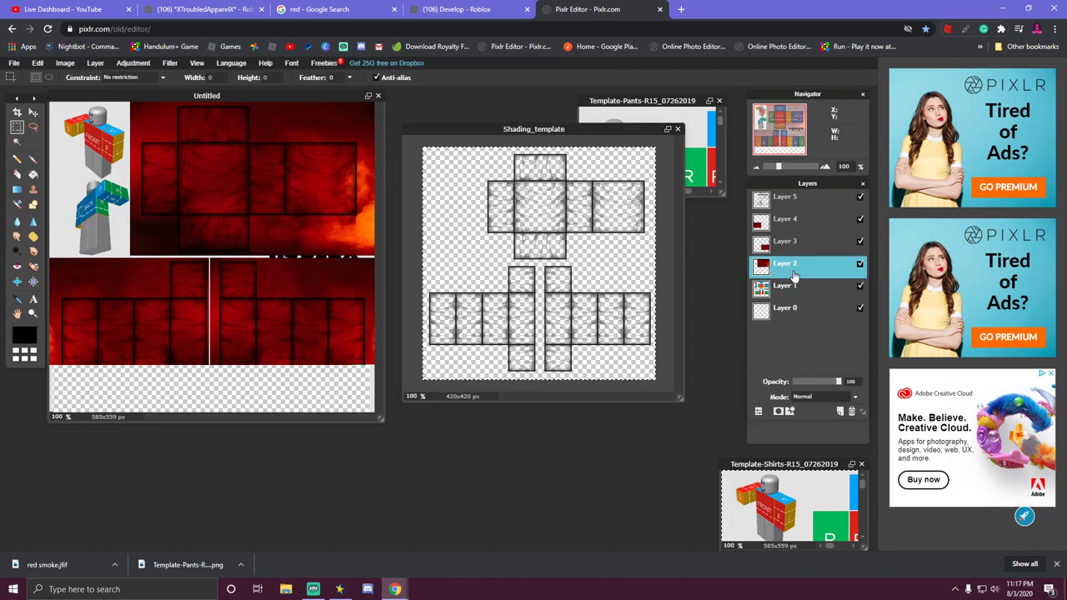
pyautogui.rightClick(246, 179)
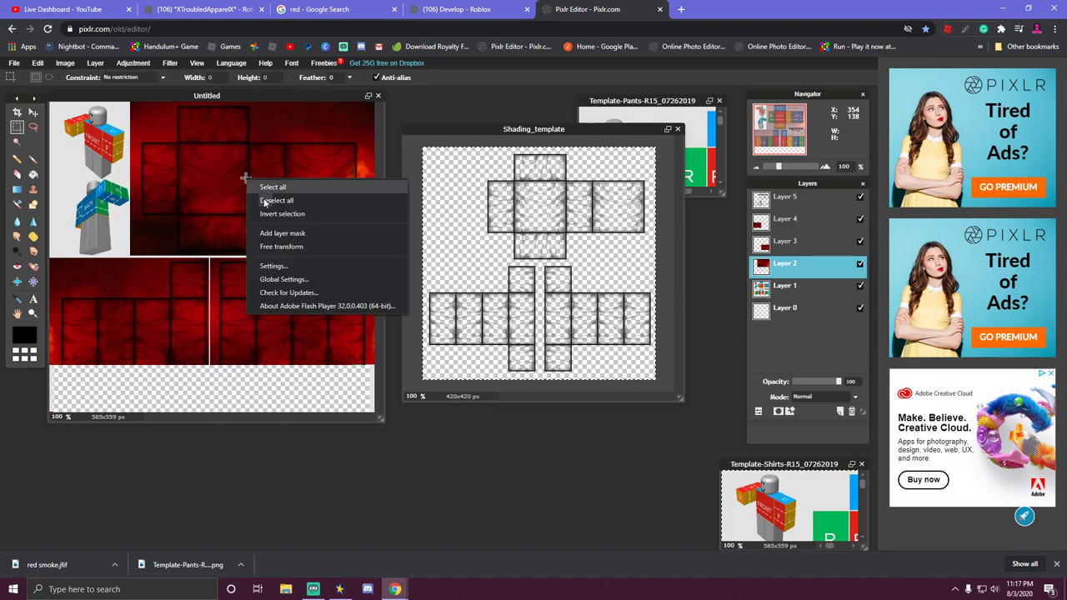
pyautogui.click(282, 245)
pyautogui.moveTo(280, 223); pyautogui.dragTo(286, 224)
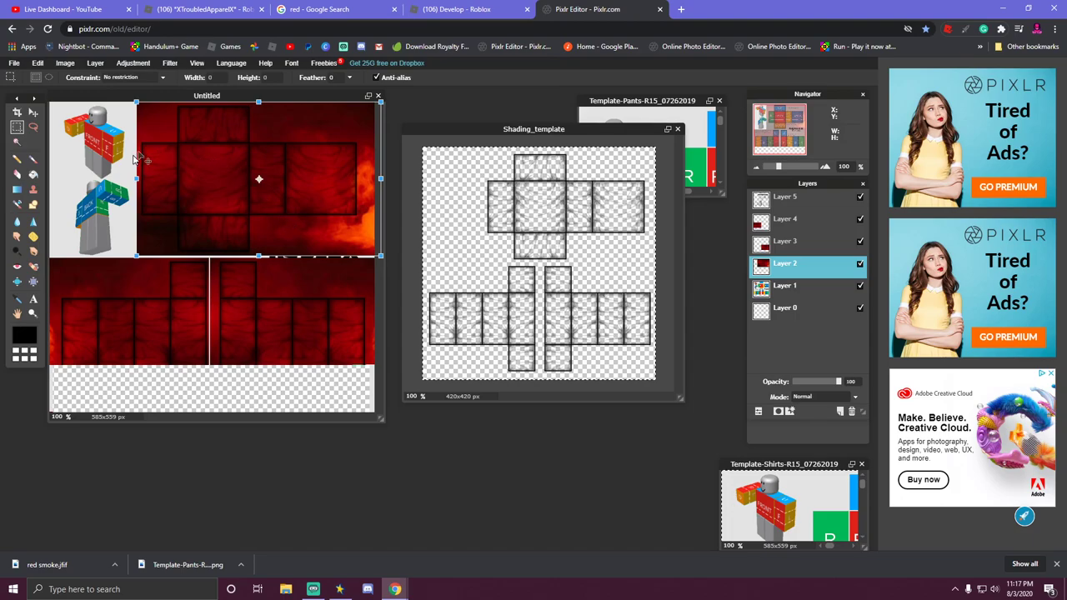
pyautogui.moveTo(131, 179); pyautogui.dragTo(127, 178)
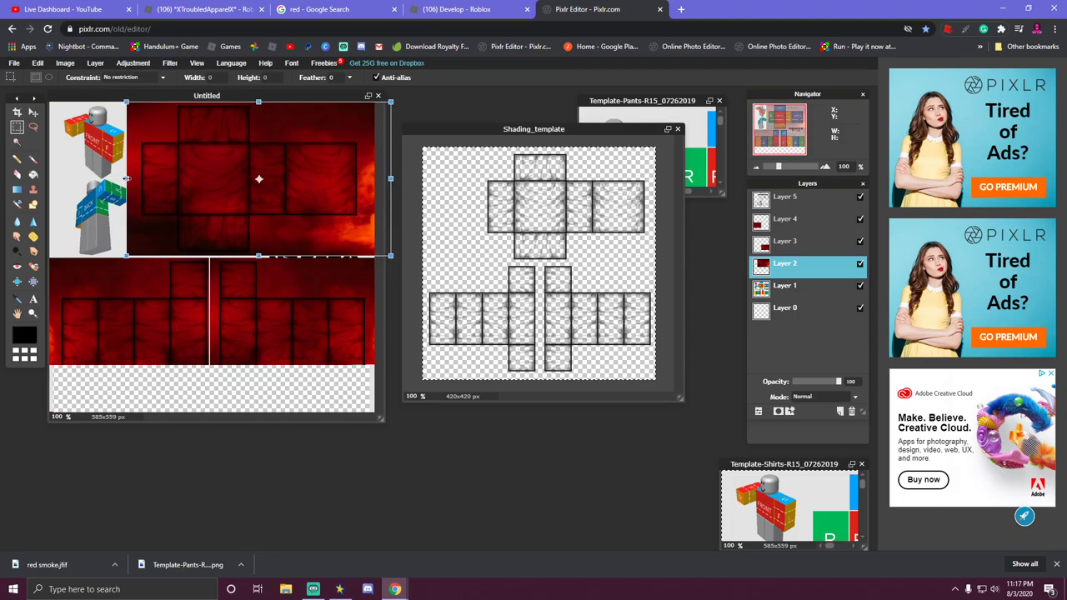
pyautogui.moveTo(185, 199); pyautogui.dragTo(192, 198)
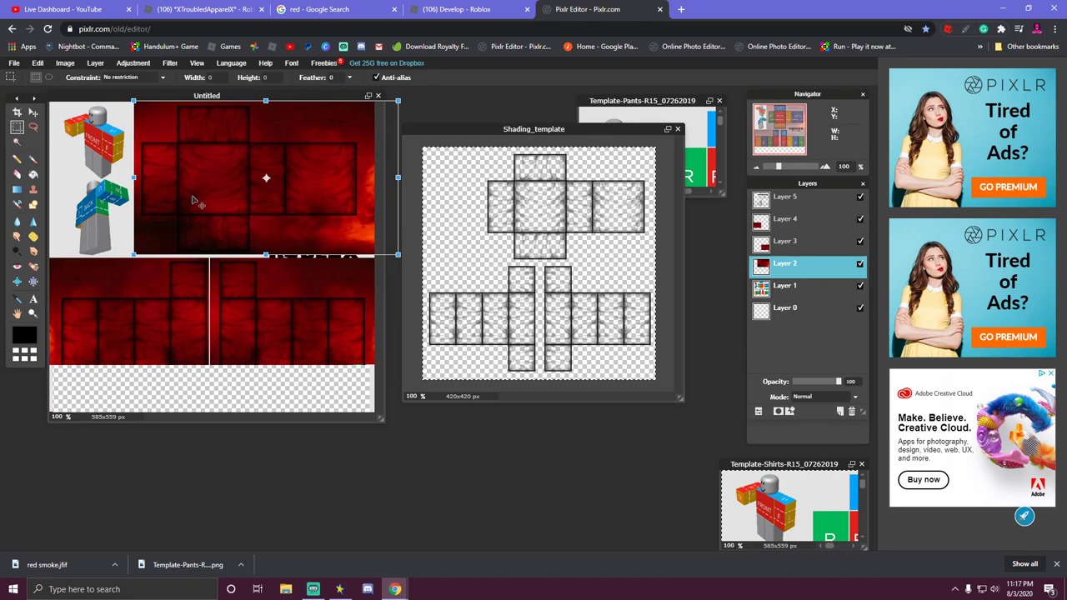
pyautogui.moveTo(192, 200)
pyautogui.mouseDown()
pyautogui.moveTo(151, 197)
pyautogui.moveTo(190, 201)
pyautogui.mouseUp()
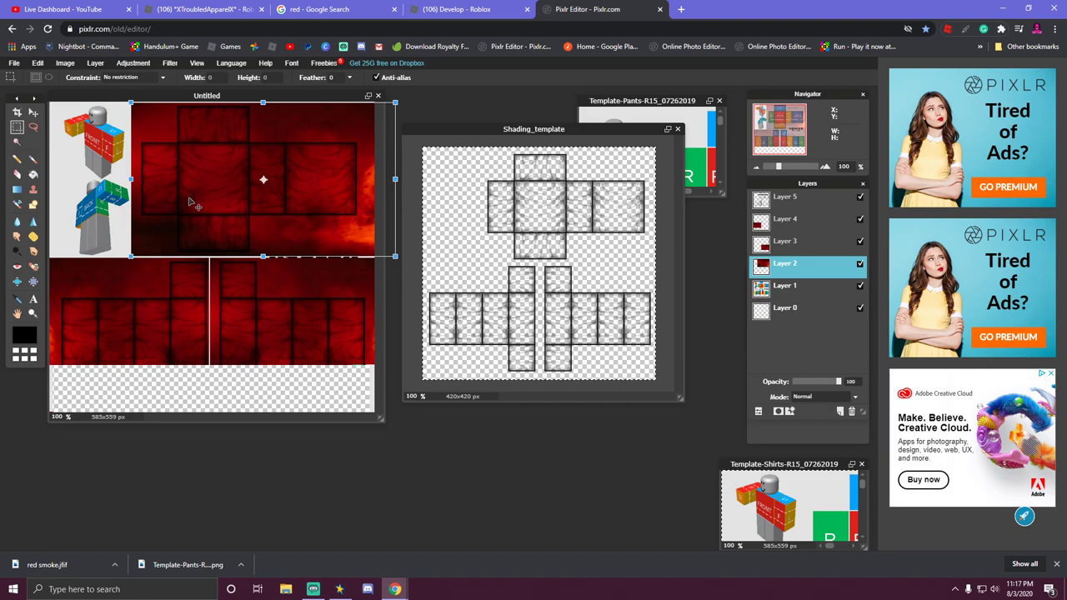
pyautogui.click(497, 461)
pyautogui.click(403, 326)
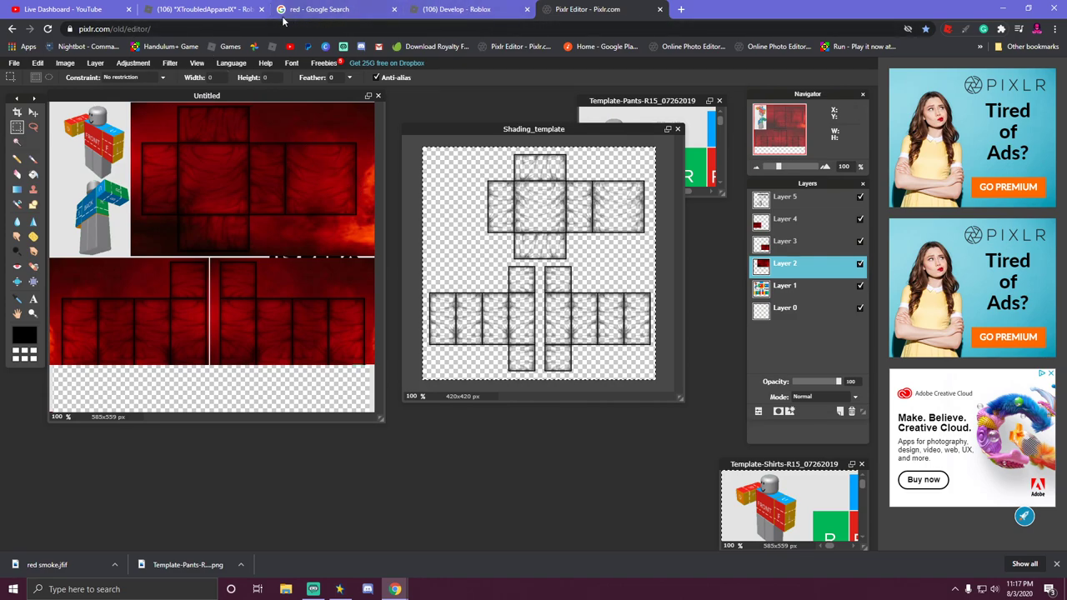
# Switch to Google Images and search for "fire".
pyautogui.click(328, 14)
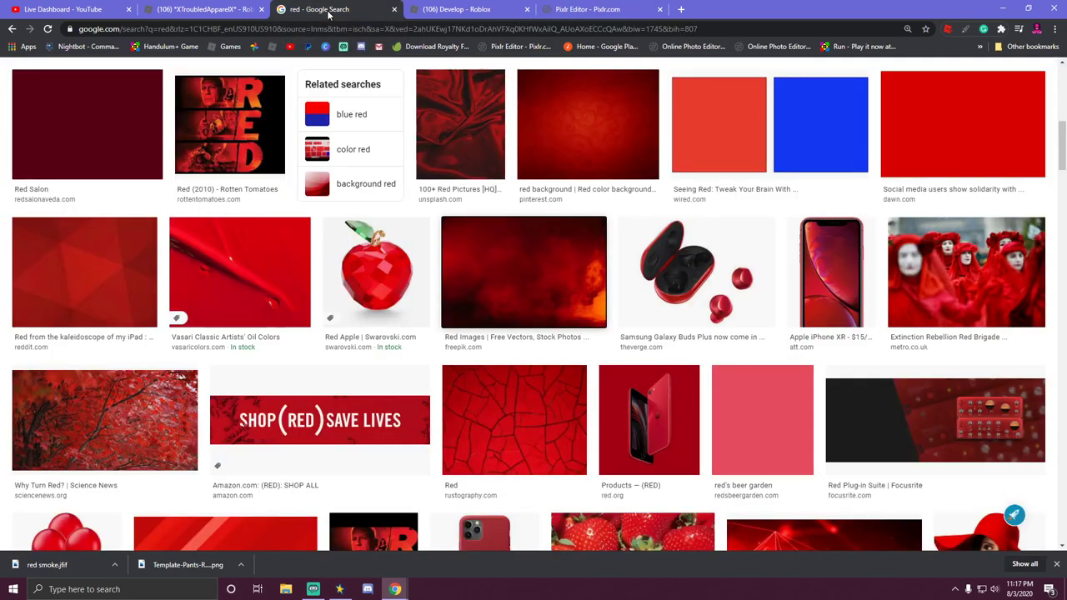
pyautogui.scroll(10, 324, 255)
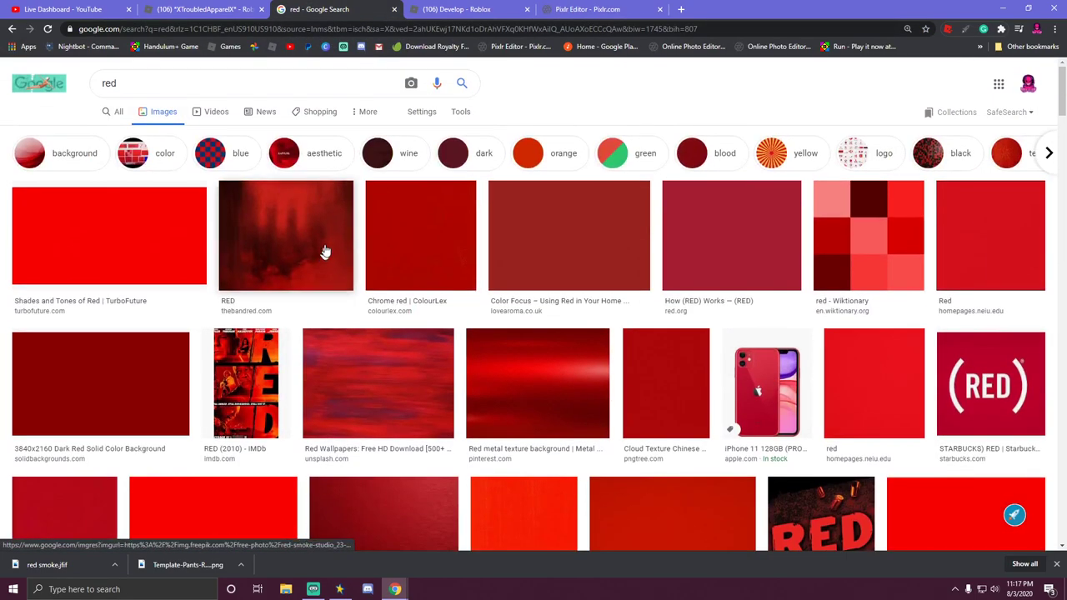
pyautogui.doubleClick(109, 84)
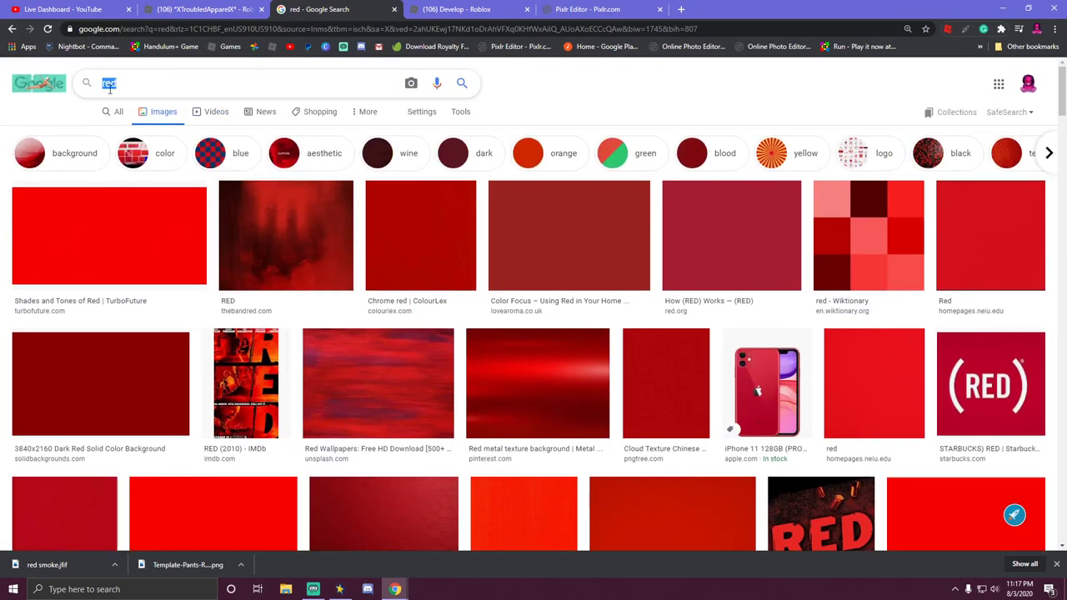
pyautogui.press('BackSpace')
pyautogui.write('fire')
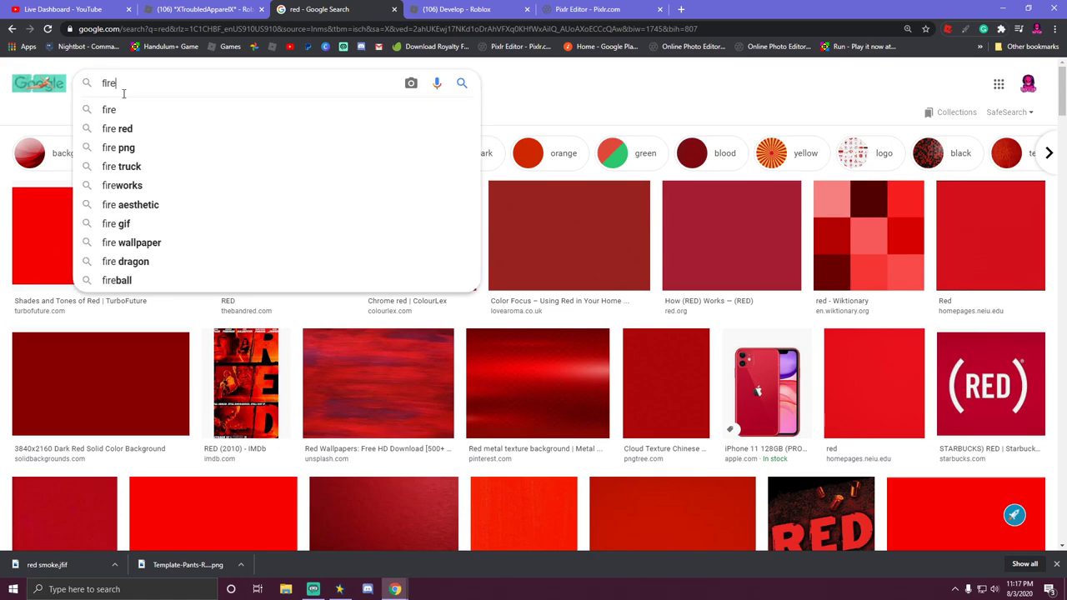
pyautogui.press('Return')
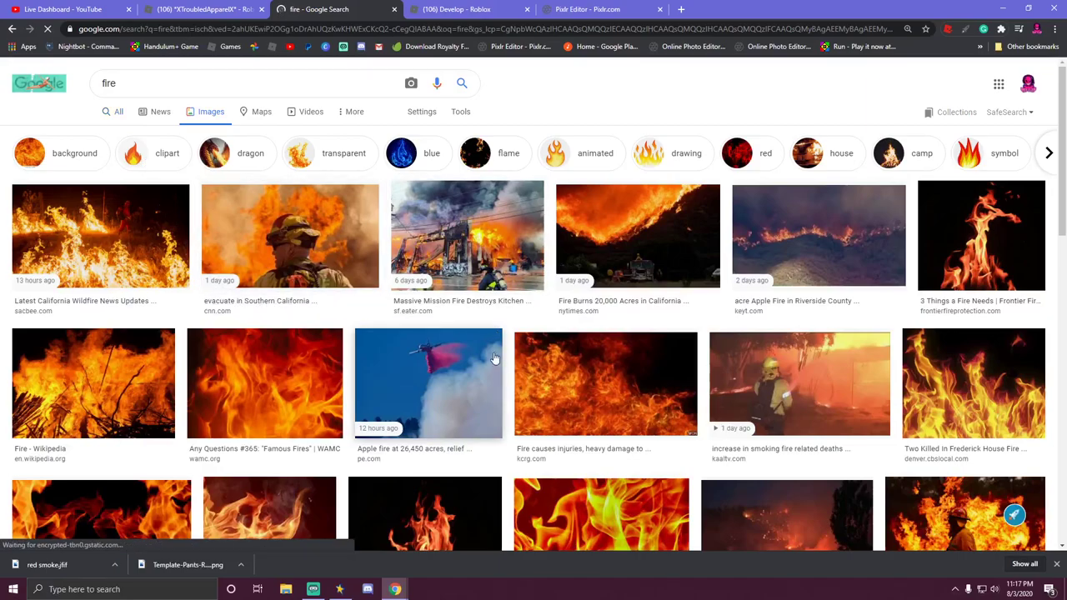
# Look through the fire image results for a picture suitable for the shirt.
pyautogui.scroll(-1, 531, 369)
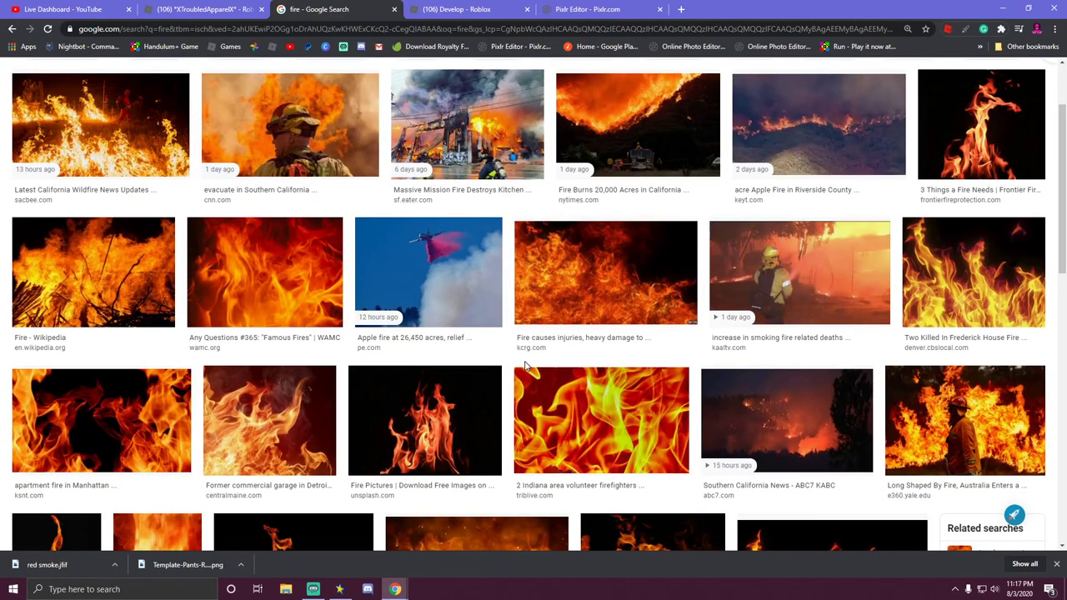
pyautogui.scroll(1, 526, 367)
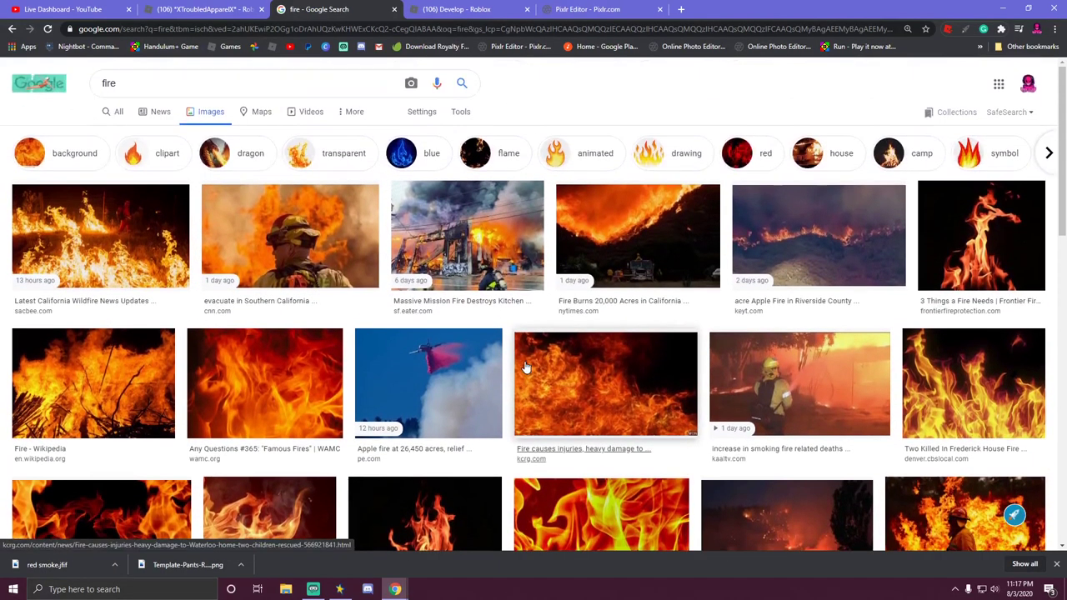
pyautogui.scroll(-1, 526, 366)
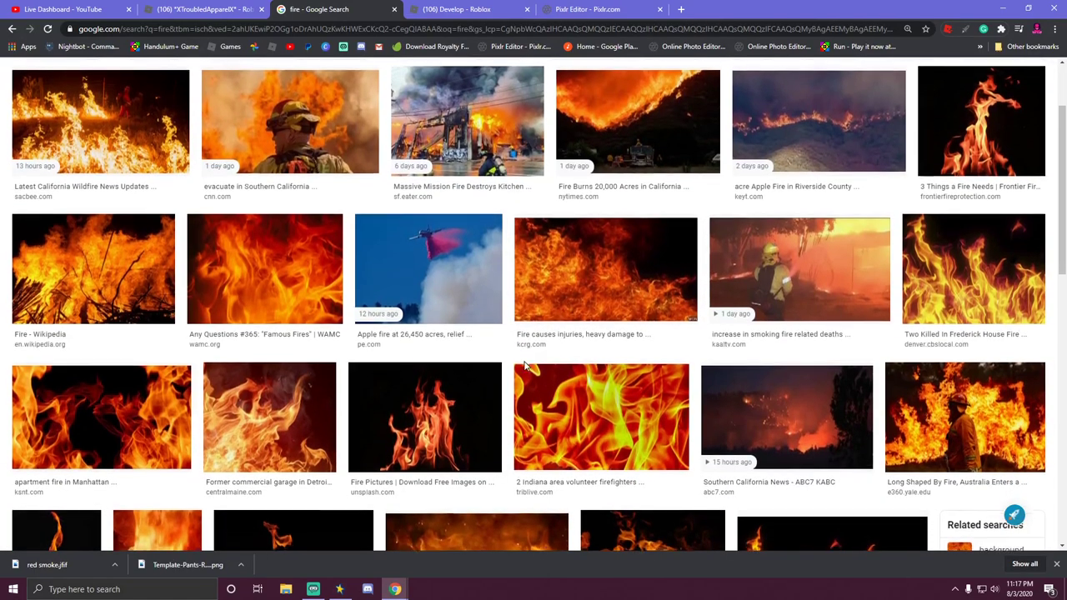
pyautogui.scroll(-1, 526, 366)
pyautogui.scroll(-1, 525, 366)
pyautogui.scroll(2, 525, 366)
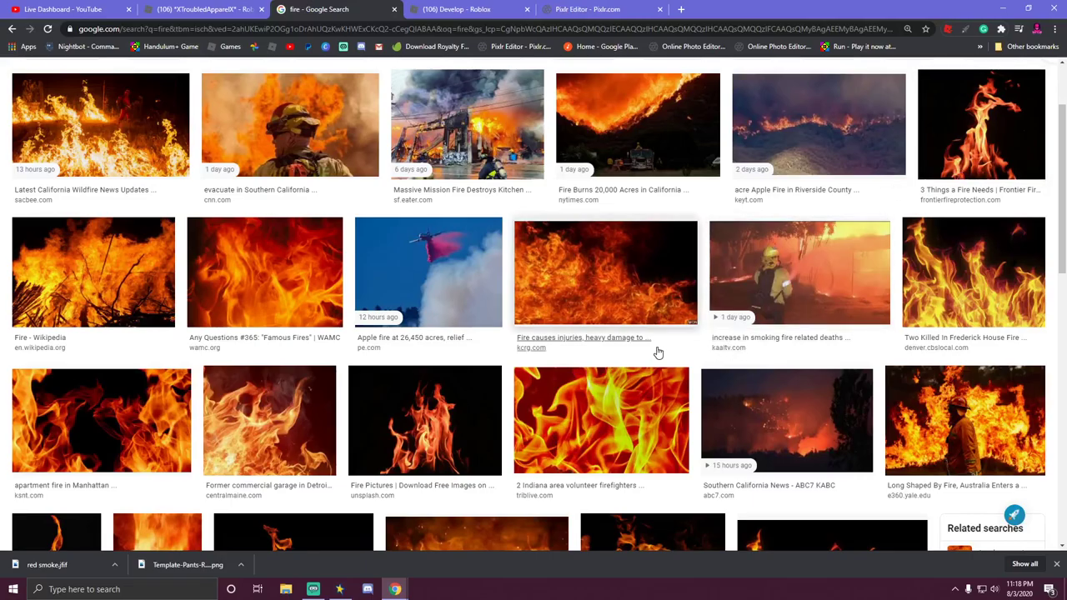
pyautogui.scroll(-2, 655, 392)
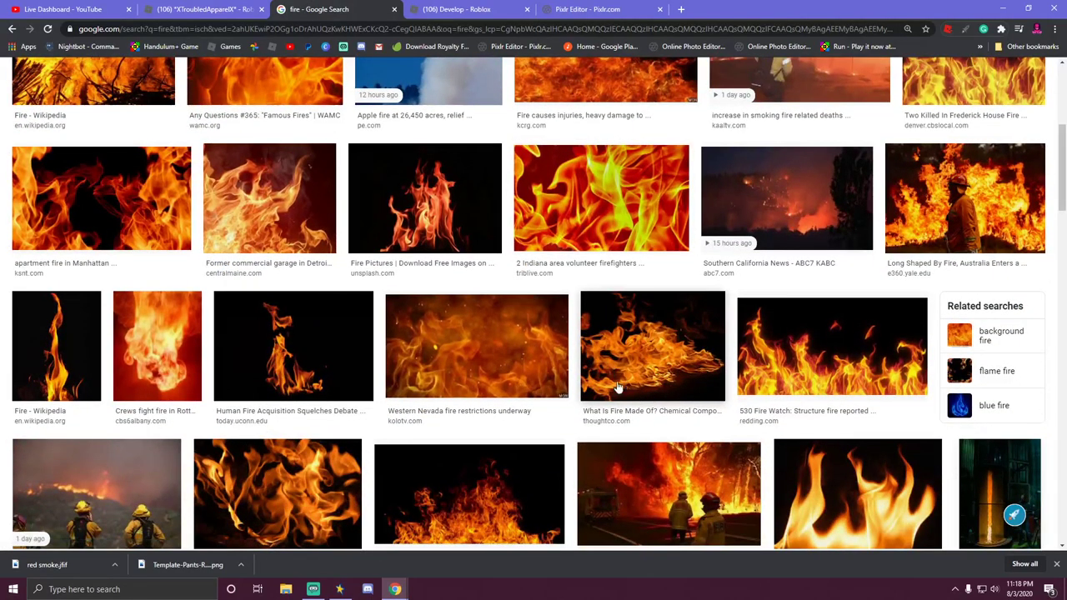
pyautogui.scroll(-3, 655, 396)
pyautogui.scroll(-3, 631, 406)
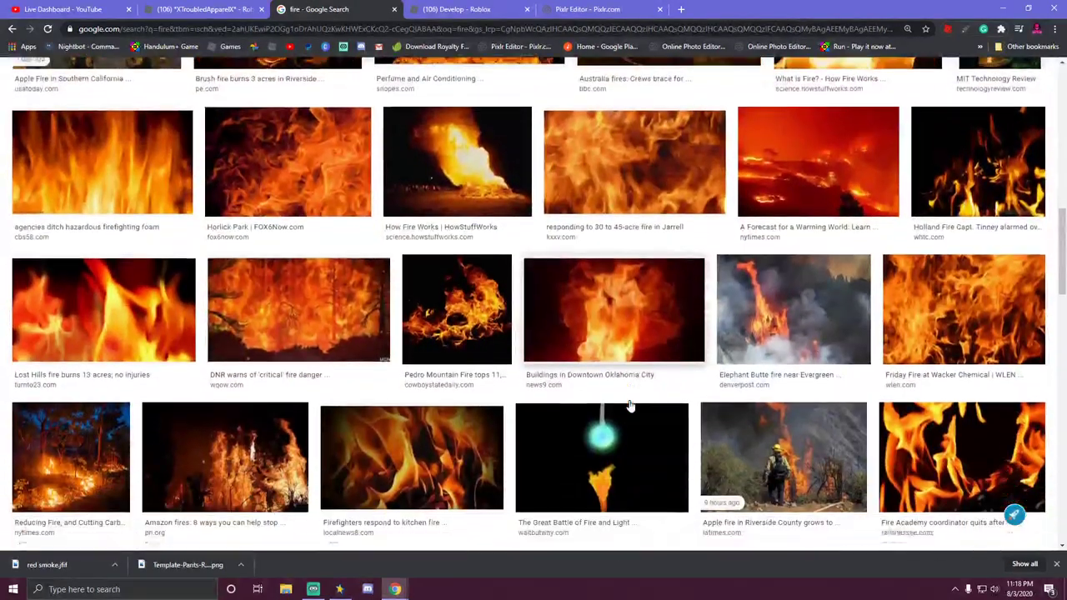
pyautogui.scroll(8, 631, 406)
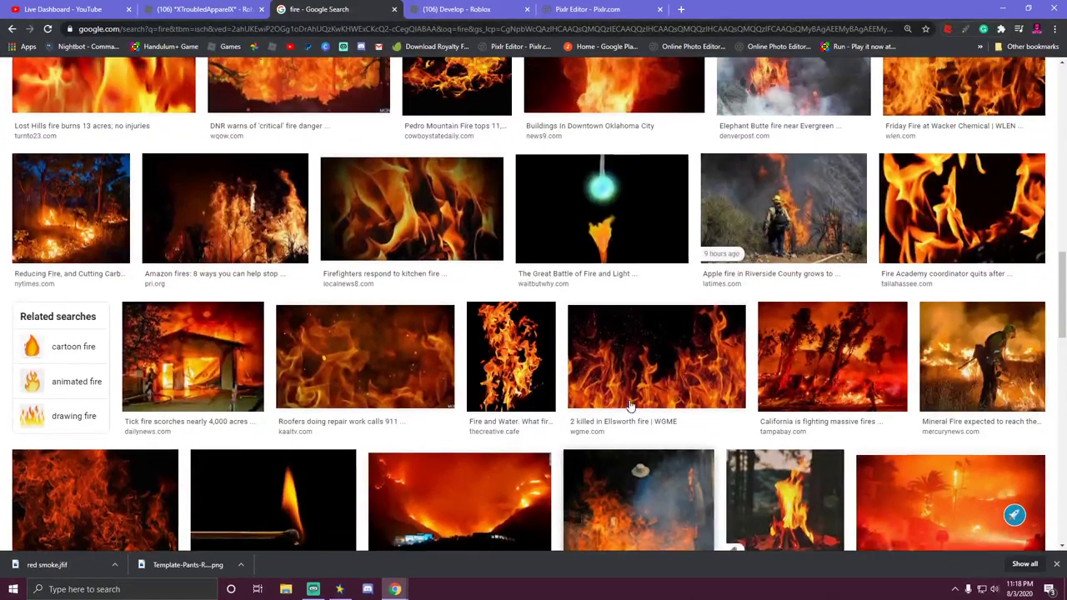
pyautogui.scroll(3, 612, 379)
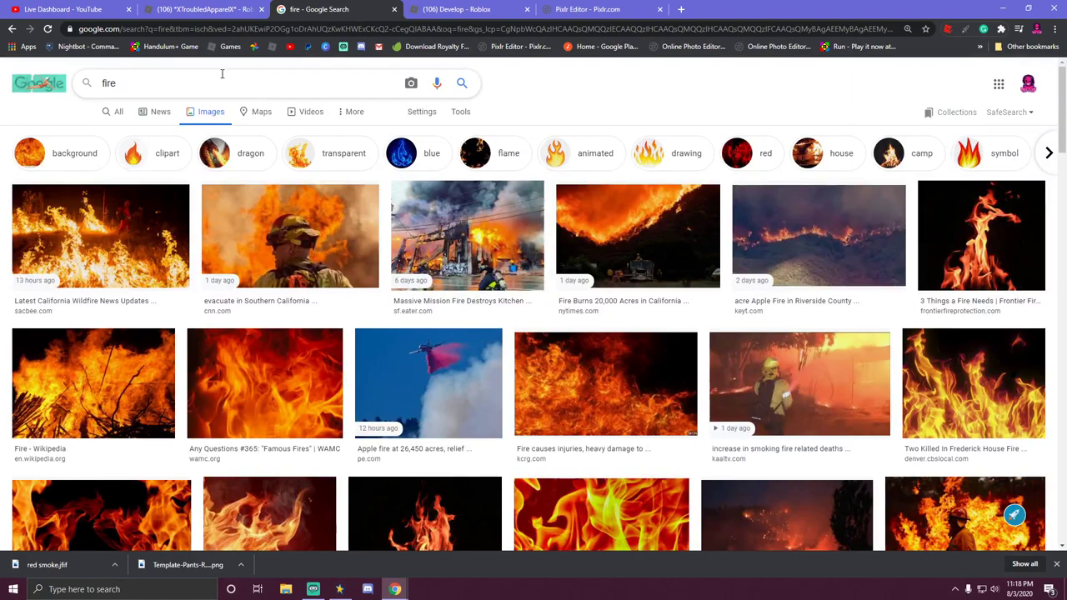
# Extend the image search to "fire circle" and look through the results for a usable ring design.
pyautogui.click(222, 73)
pyautogui.write('circle')
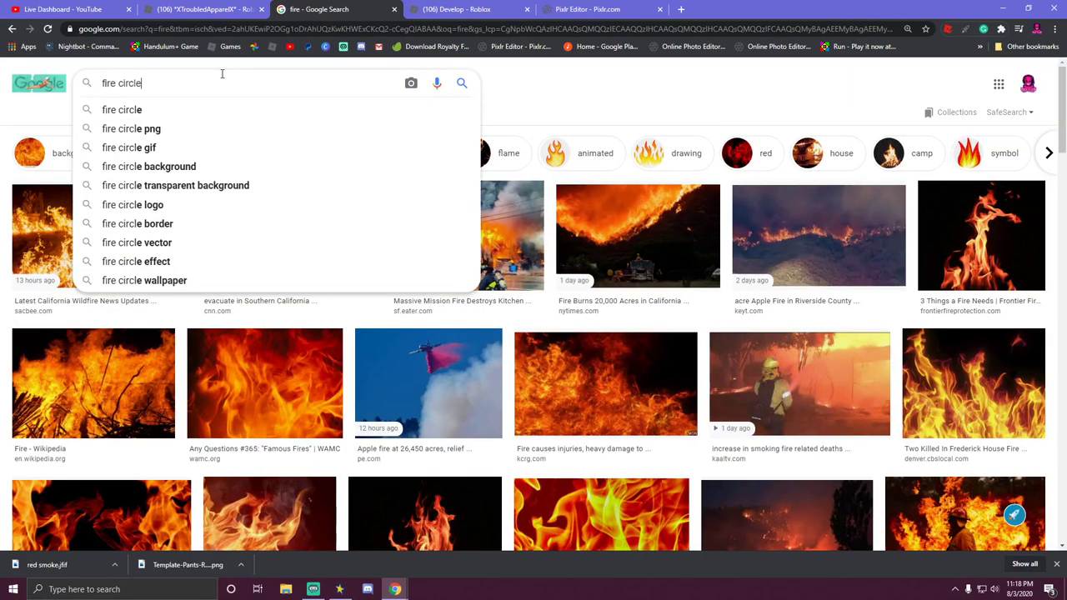
pyautogui.press('Return')
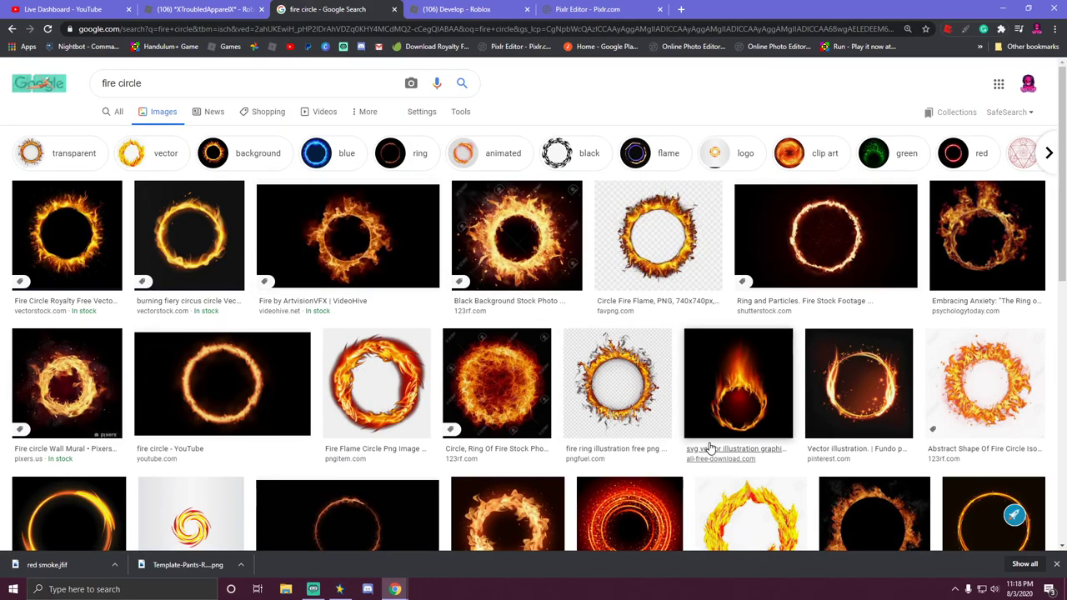
pyautogui.scroll(-2, 707, 443)
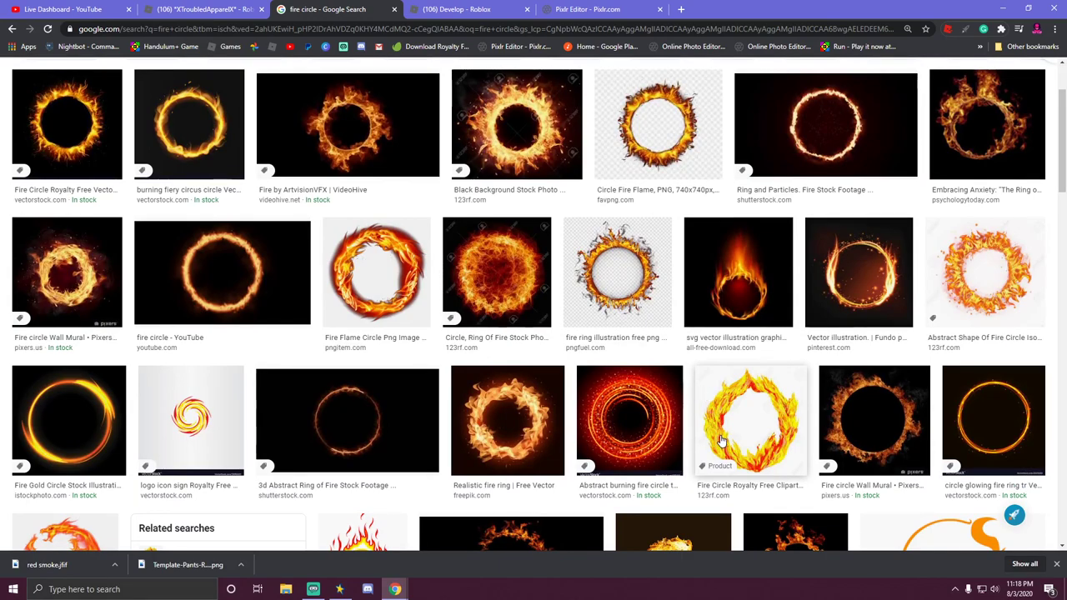
pyautogui.scroll(-1, 707, 413)
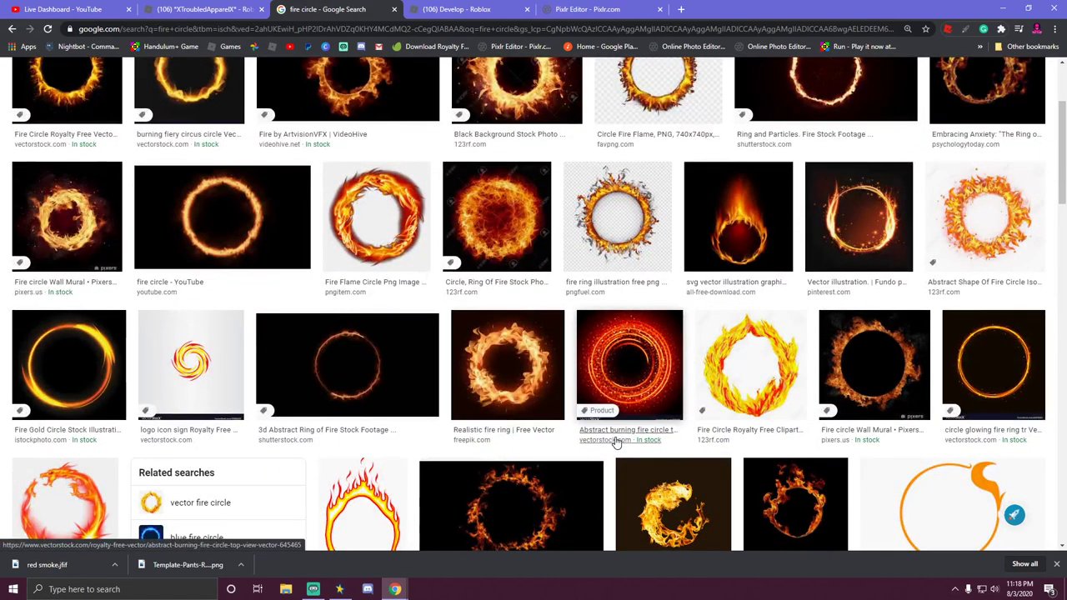
pyautogui.scroll(-1, 619, 442)
pyautogui.scroll(4, 620, 442)
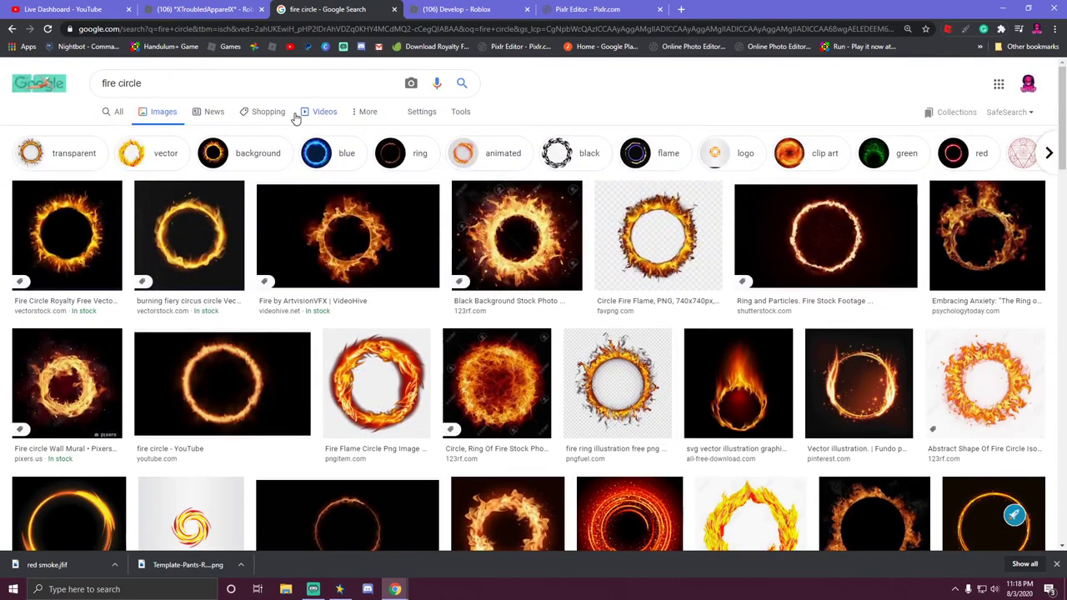
# Refine the image search to "fire circle neon" and examine the glowing ring results.
pyautogui.click(255, 78)
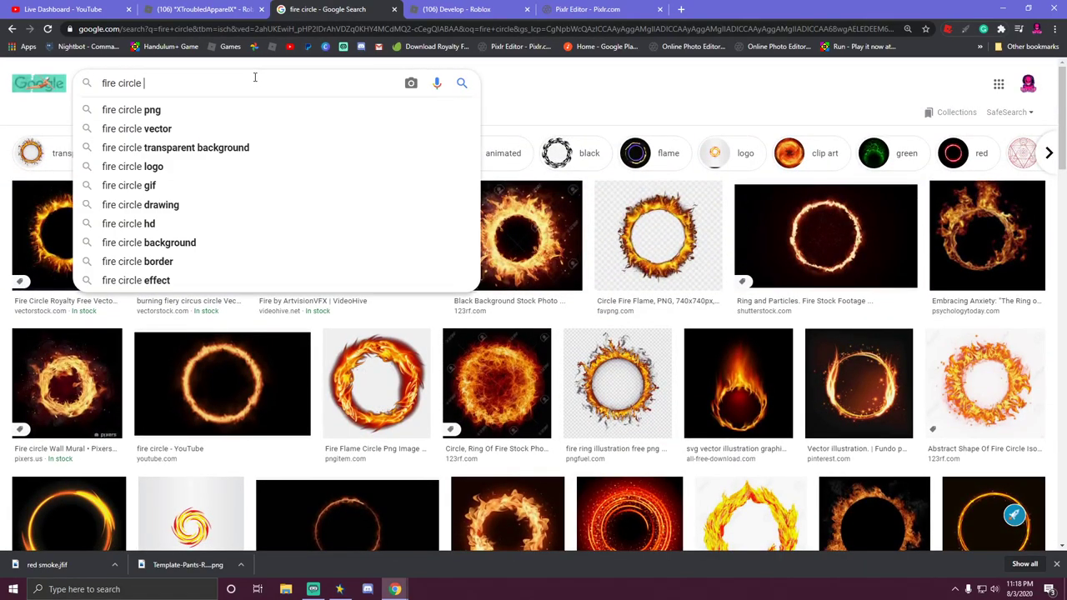
pyautogui.write('neon')
pyautogui.press('Return')
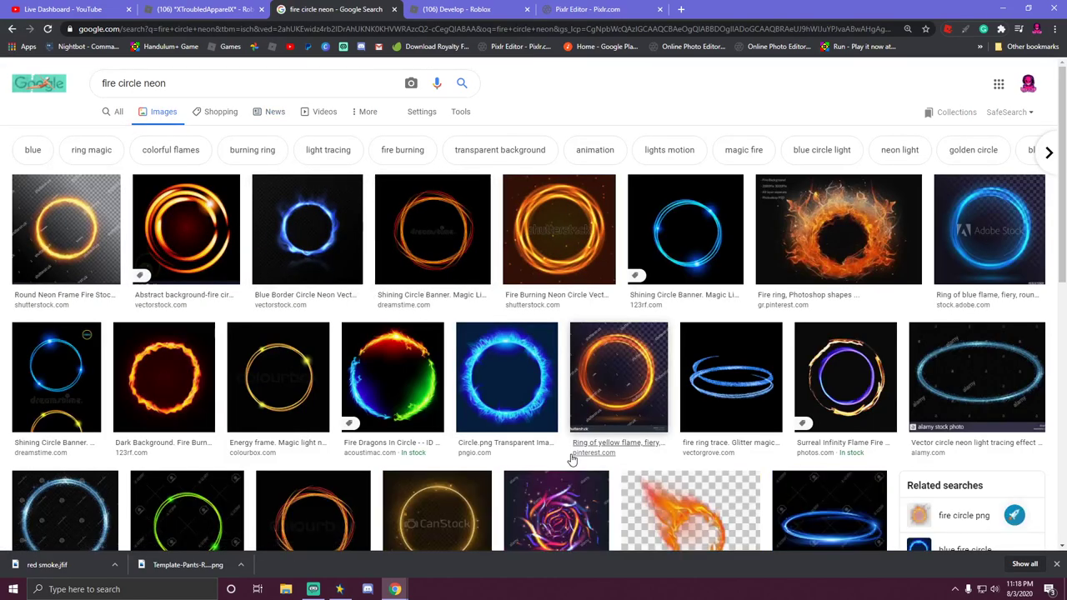
pyautogui.scroll(-2, 572, 459)
pyautogui.scroll(-2, 573, 459)
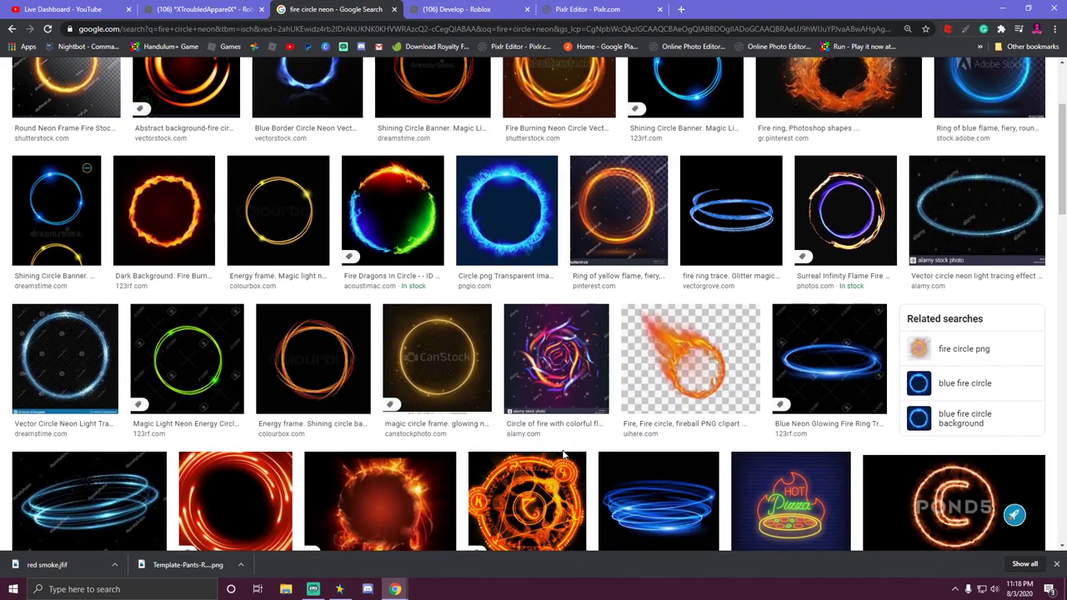
pyautogui.scroll(-1, 550, 425)
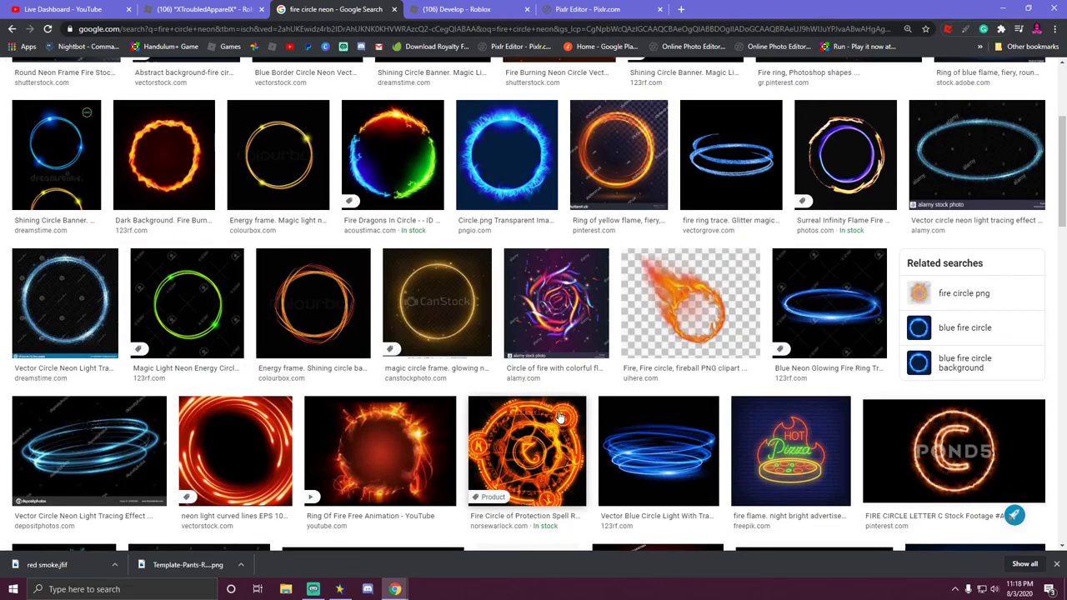
# Look further down the "fire circle neon" image results for a fiery ring that suits the shirt.
pyautogui.scroll(-2, 559, 413)
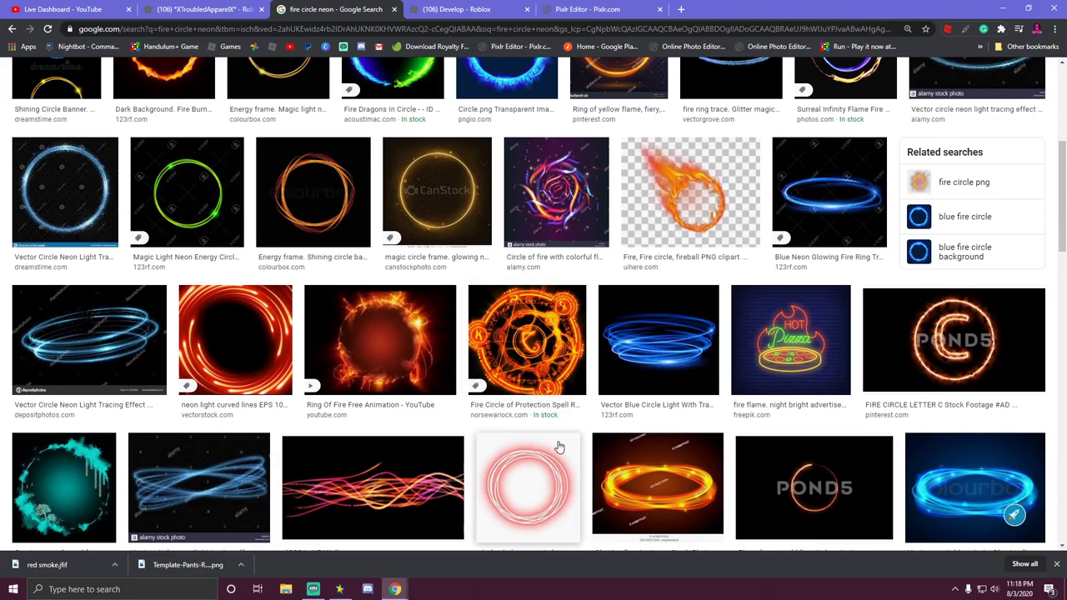
pyautogui.scroll(-4, 501, 433)
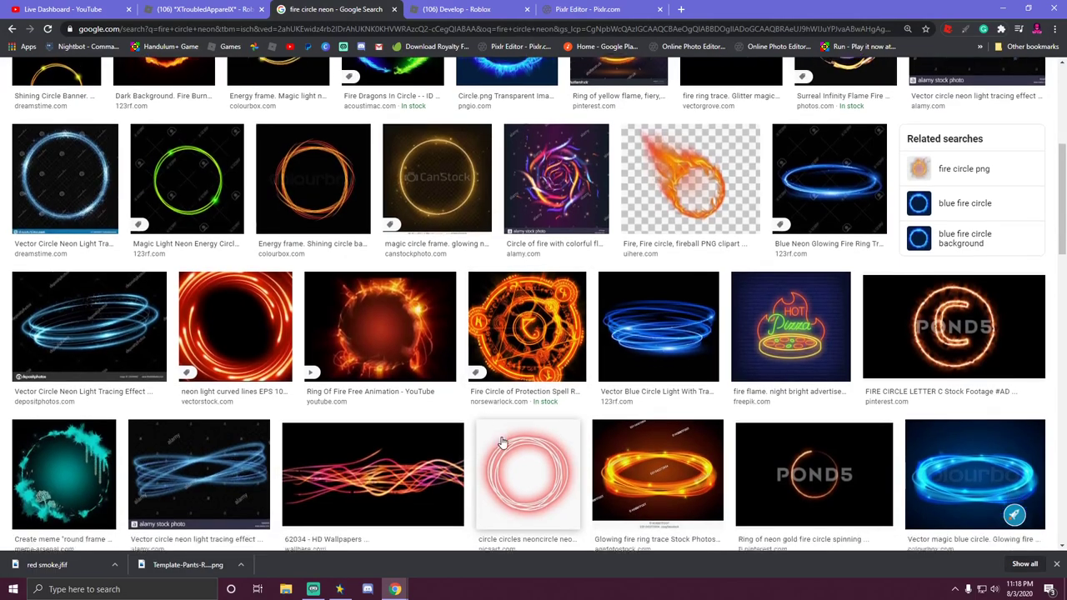
pyautogui.scroll(-7, 500, 441)
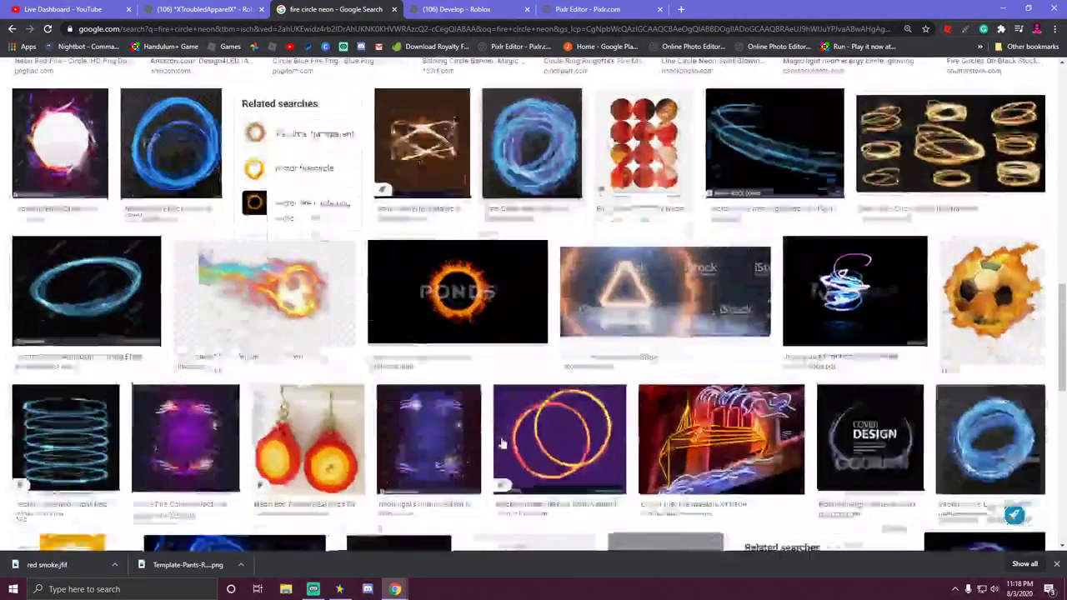
pyautogui.scroll(-4, 503, 443)
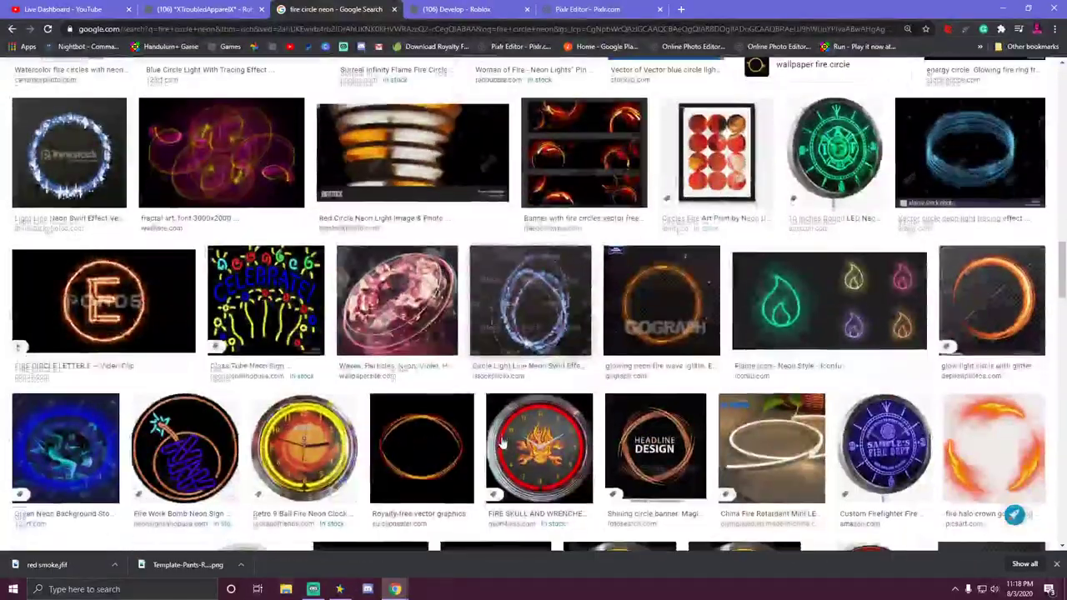
pyautogui.scroll(-5, 503, 443)
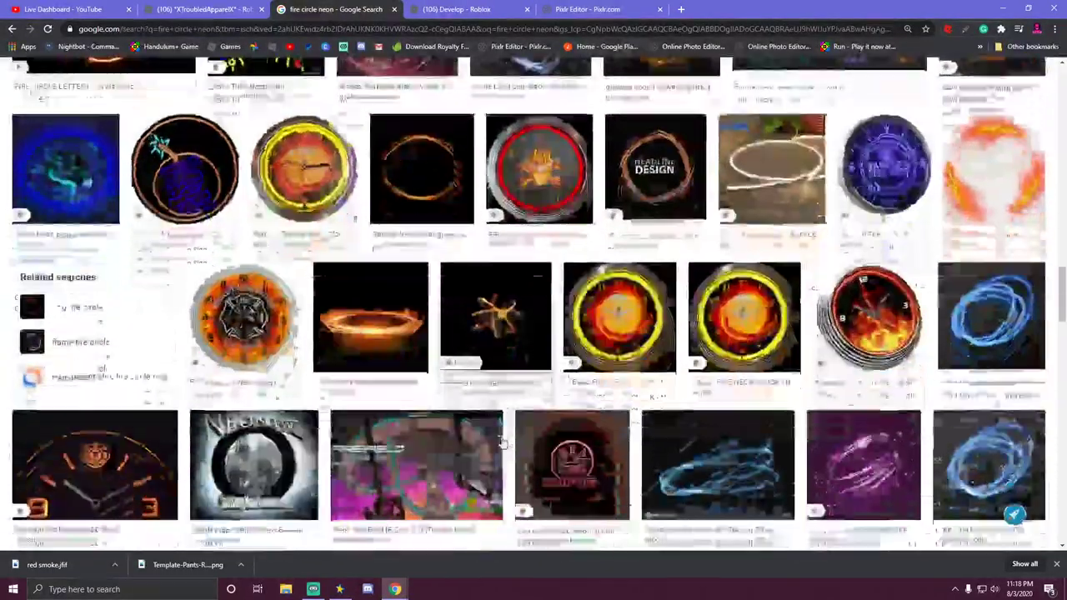
pyautogui.scroll(-4, 502, 443)
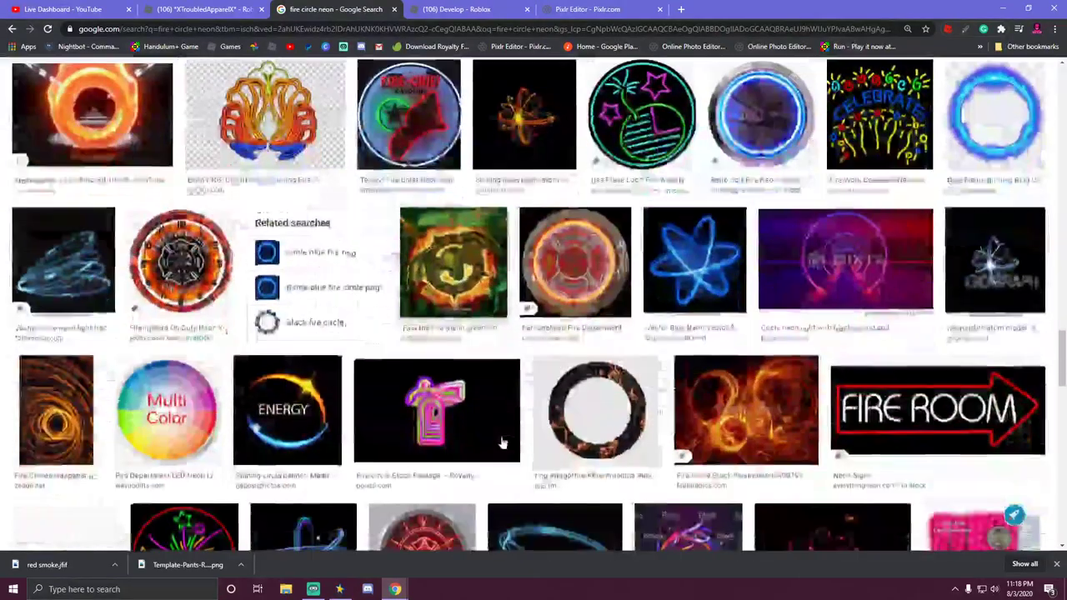
pyautogui.scroll(-2, 503, 443)
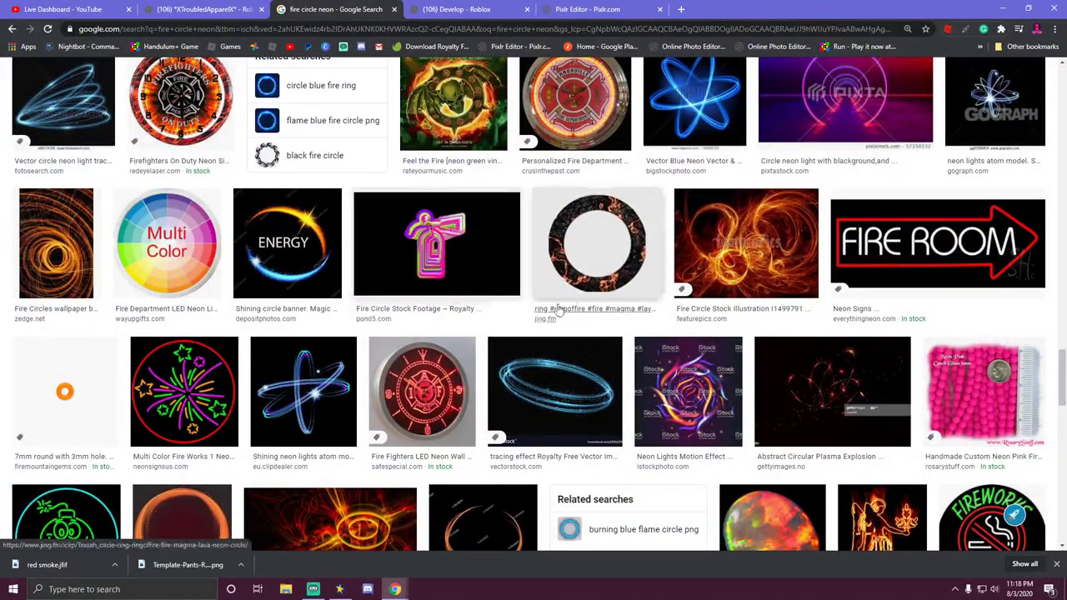
# Preview the Fire Circle Stock Illustration and the Summer Fire Mask 41 Neon picture, and examine the related images of each.
pyautogui.click(744, 254)
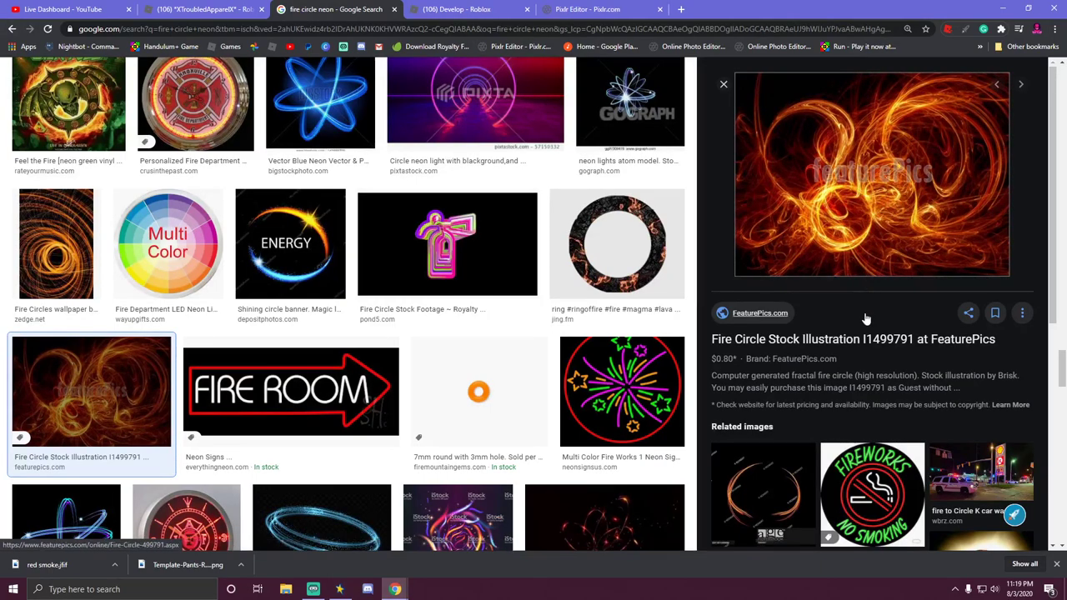
pyautogui.scroll(-3, 848, 340)
pyautogui.scroll(-2, 848, 340)
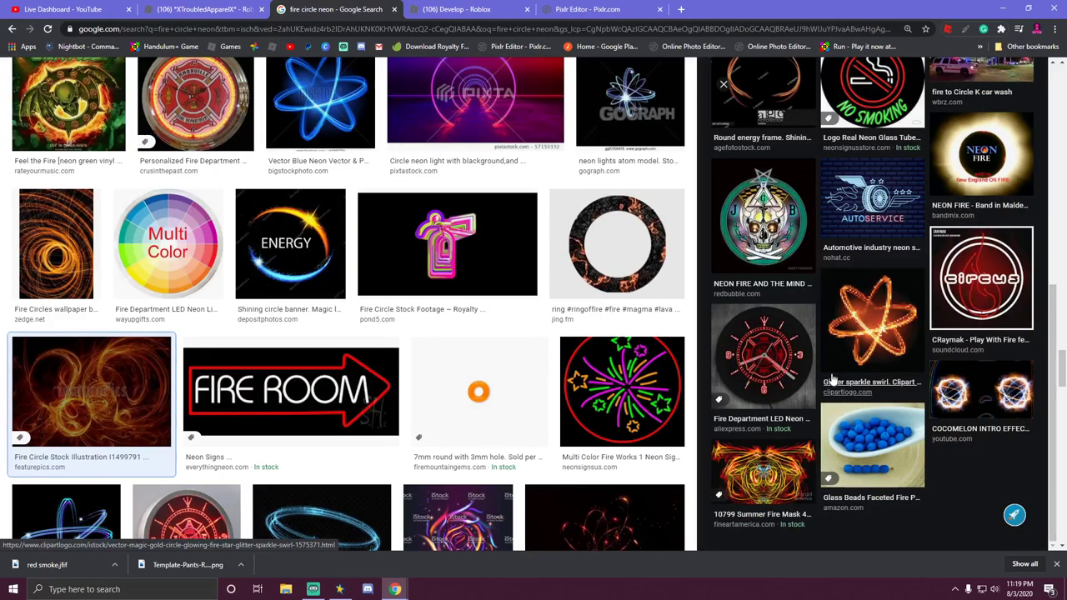
pyautogui.scroll(5, 831, 379)
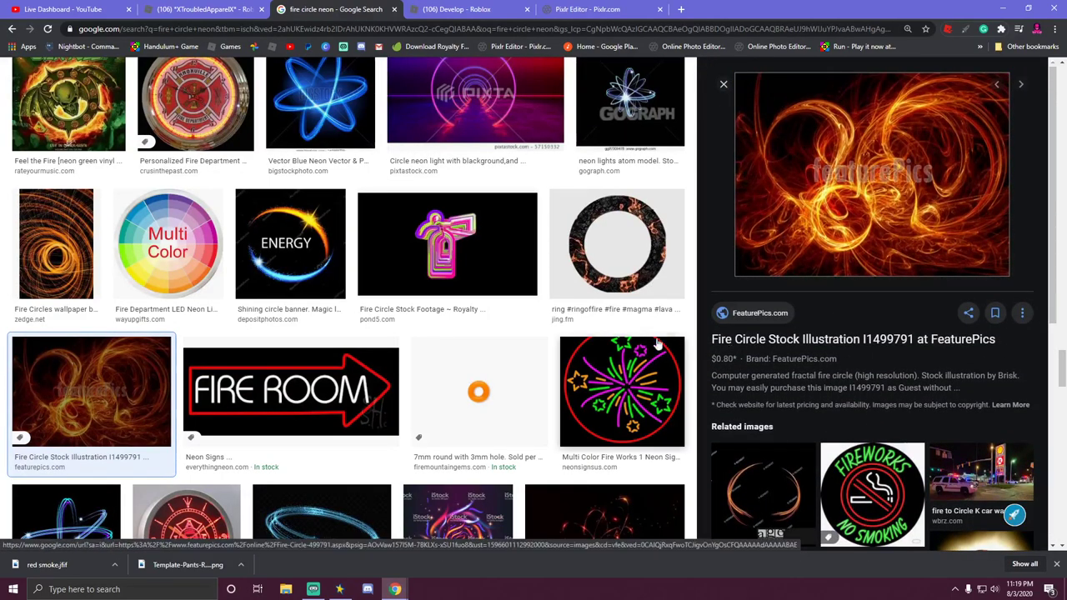
pyautogui.scroll(-6, 859, 384)
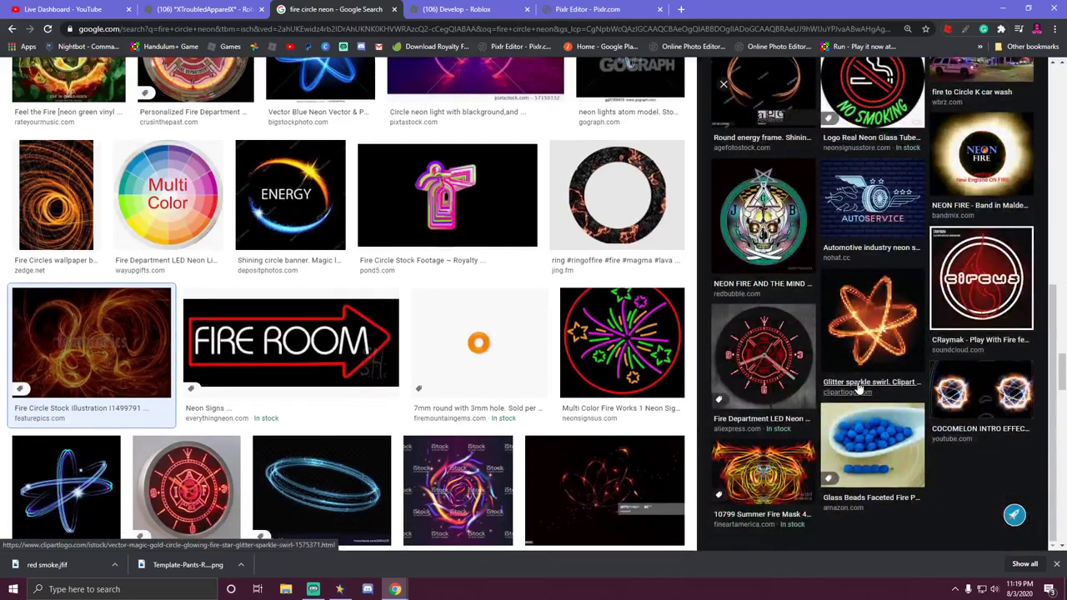
pyautogui.click(763, 472)
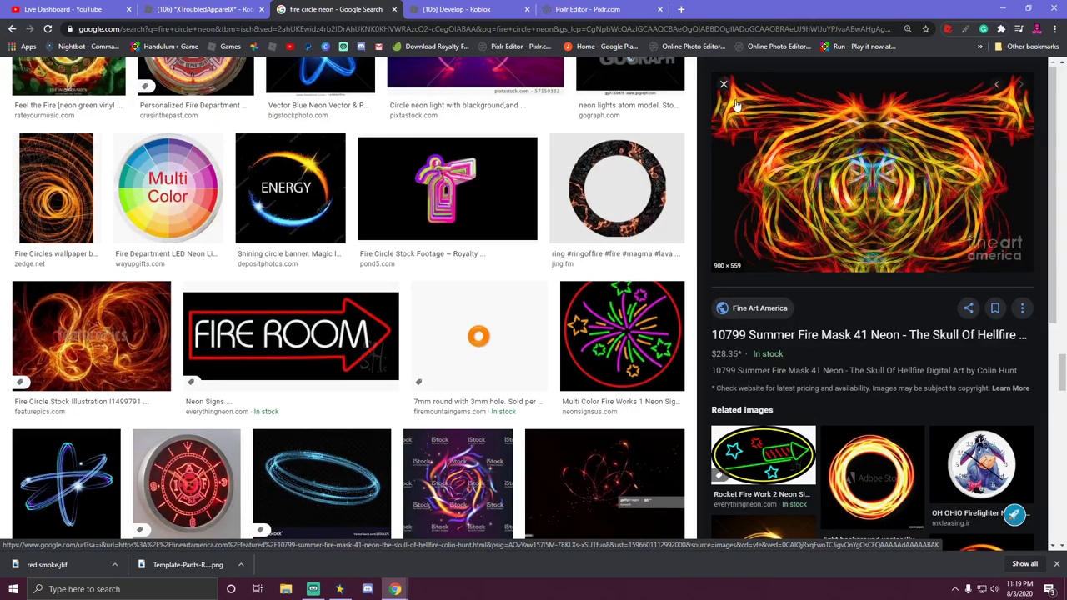
pyautogui.scroll(-5, 894, 328)
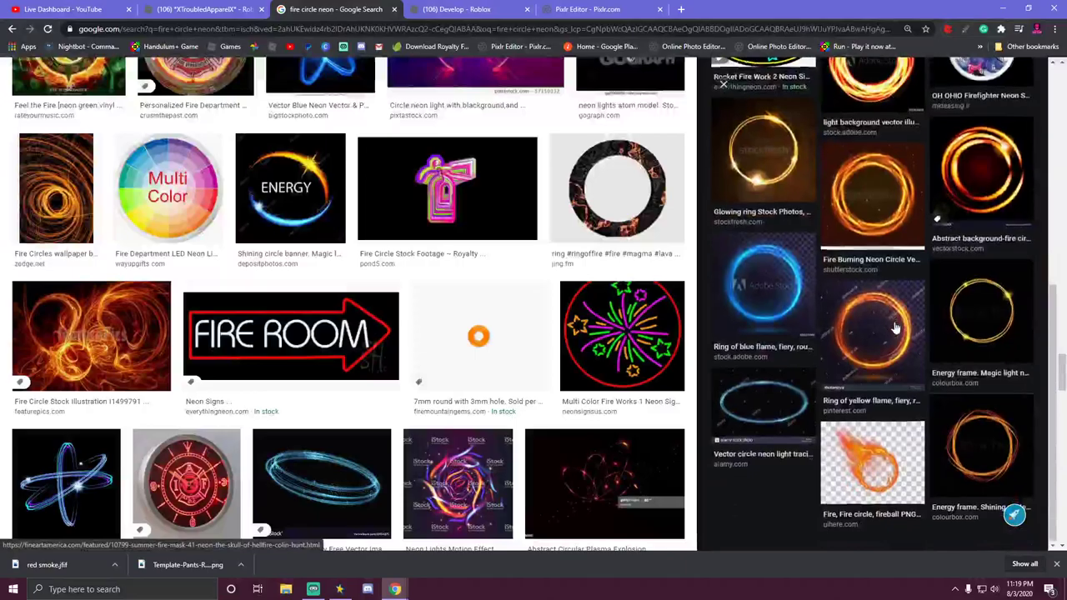
pyautogui.click(723, 88)
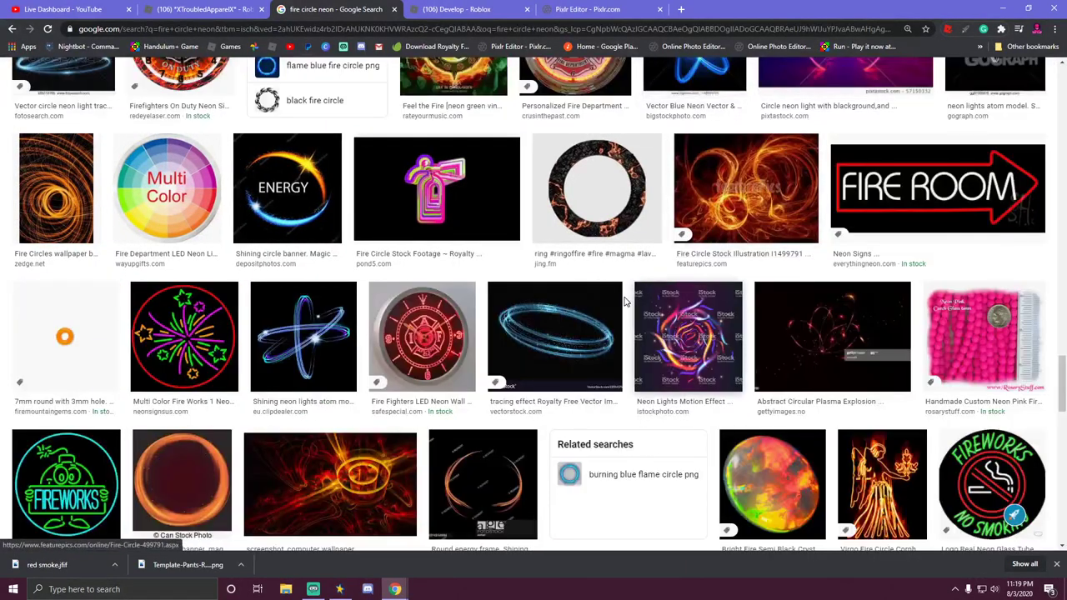
# Examine the remaining neon fire circle results, and return to the first rows to compare the burning ring designs.
pyautogui.scroll(-3, 629, 446)
pyautogui.scroll(-6, 629, 446)
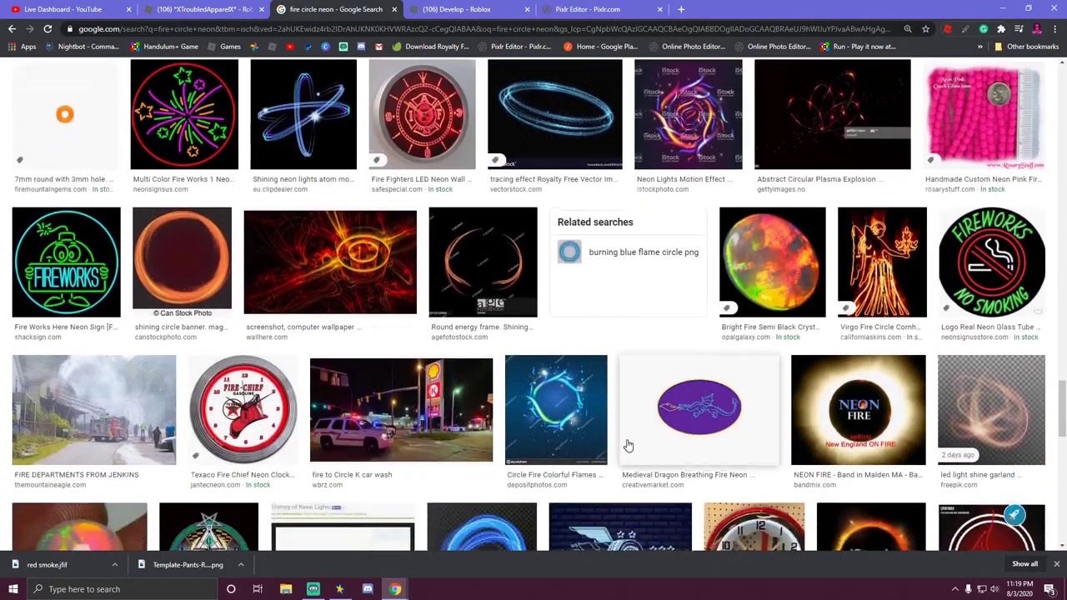
pyautogui.scroll(-5, 628, 446)
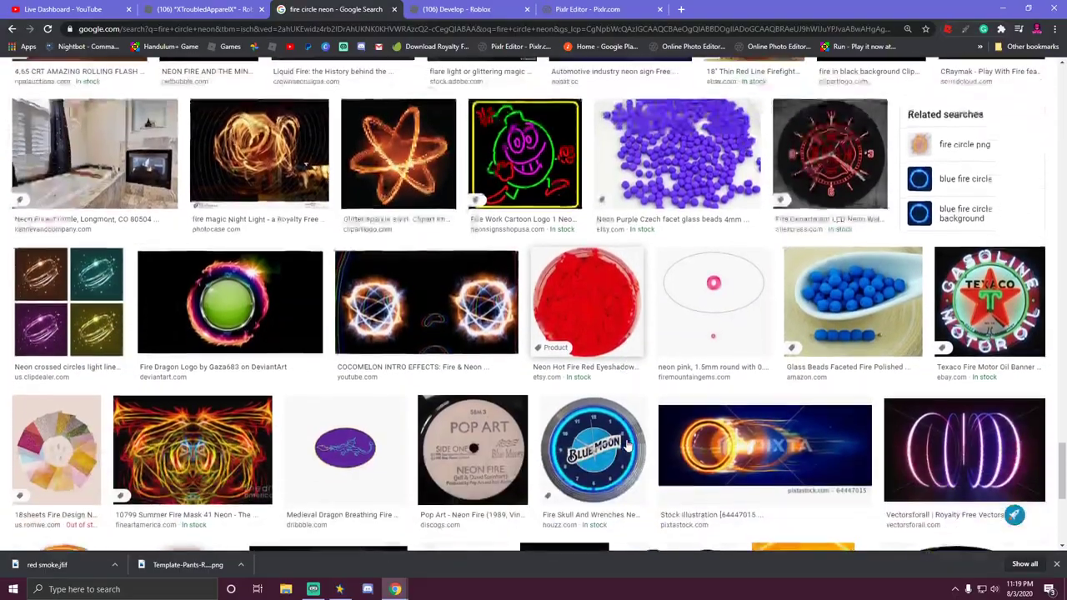
pyautogui.scroll(-4, 629, 446)
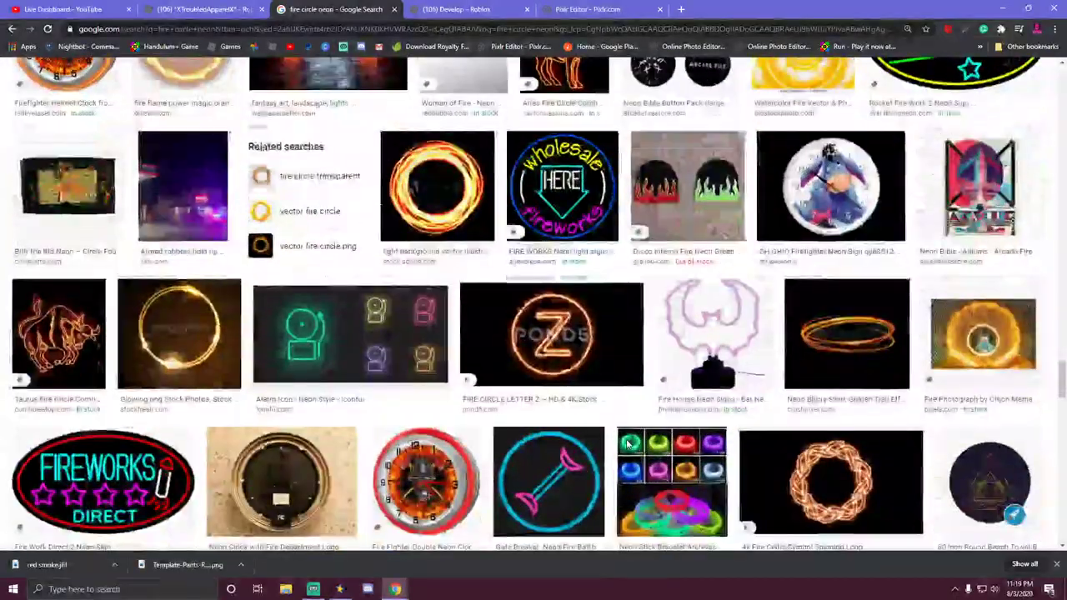
pyautogui.scroll(-6, 629, 446)
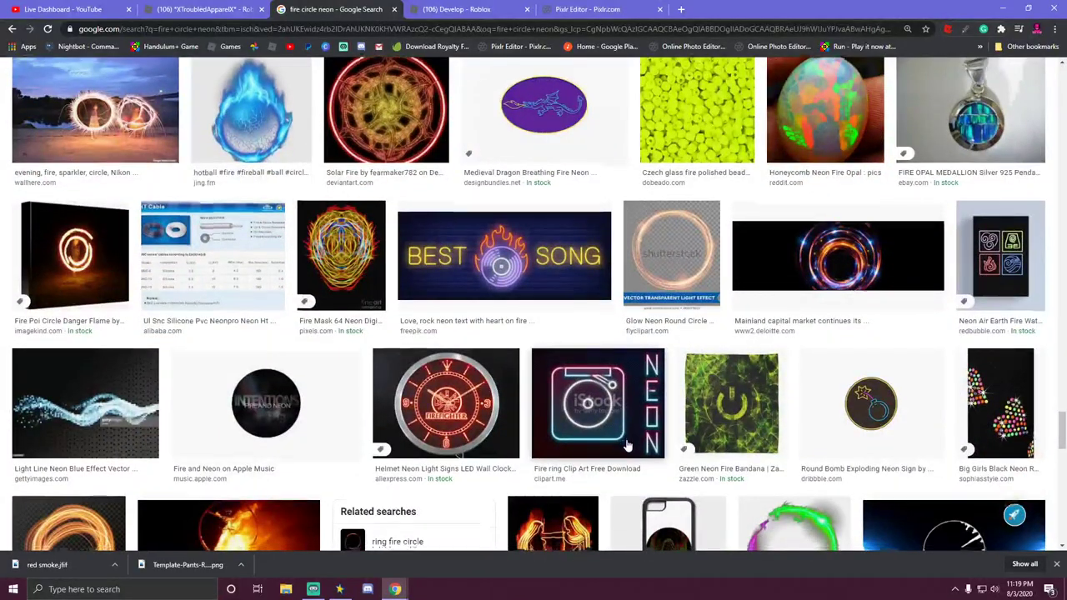
pyautogui.scroll(-3, 629, 446)
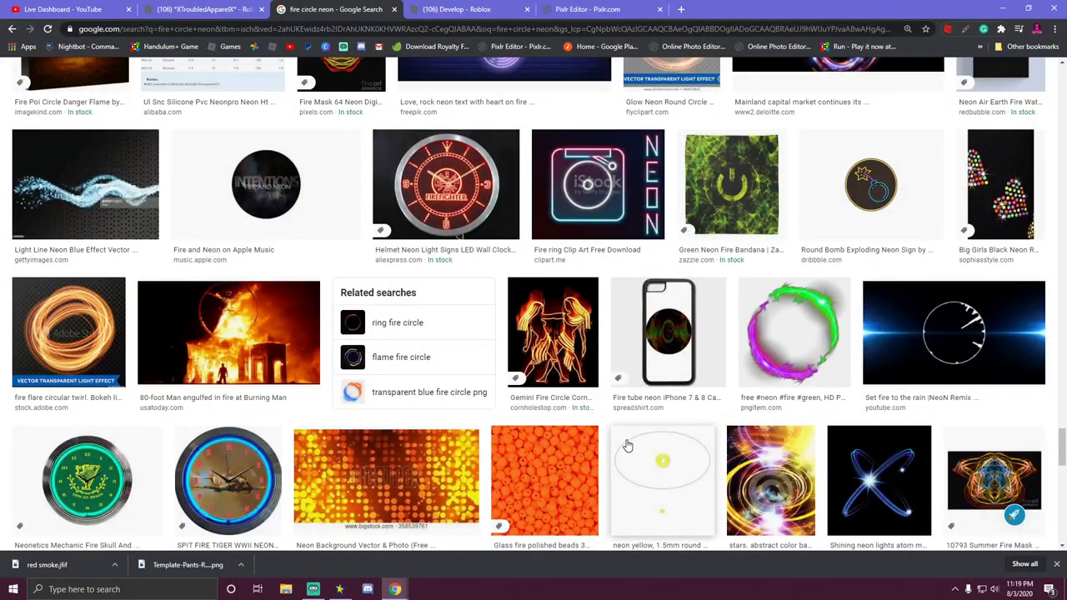
pyautogui.scroll(3, 628, 446)
pyautogui.scroll(-7, 628, 446)
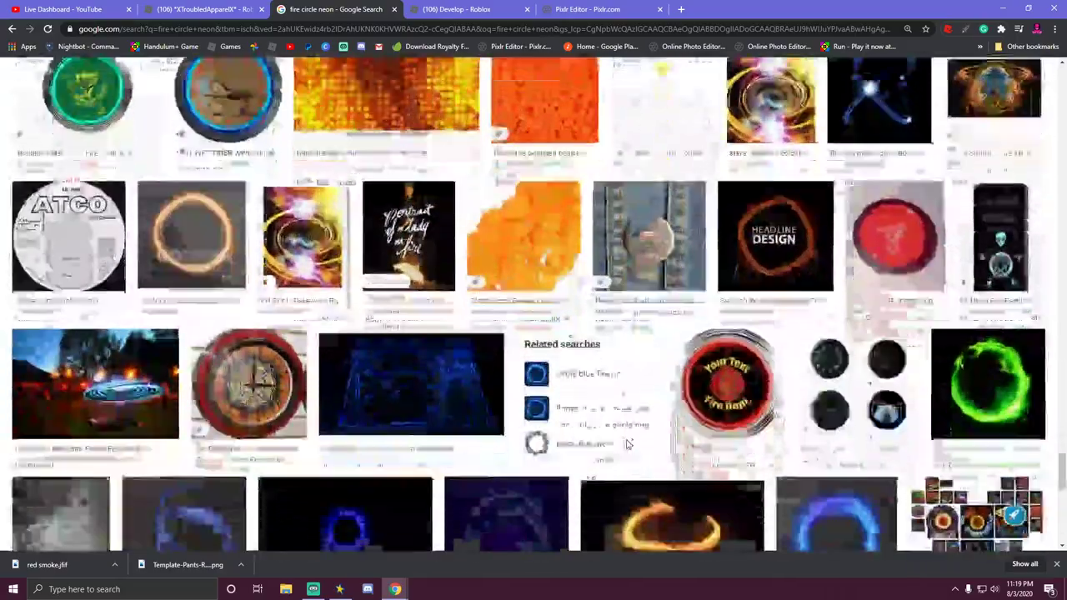
pyautogui.scroll(-1, 628, 446)
pyautogui.scroll(-6, 629, 446)
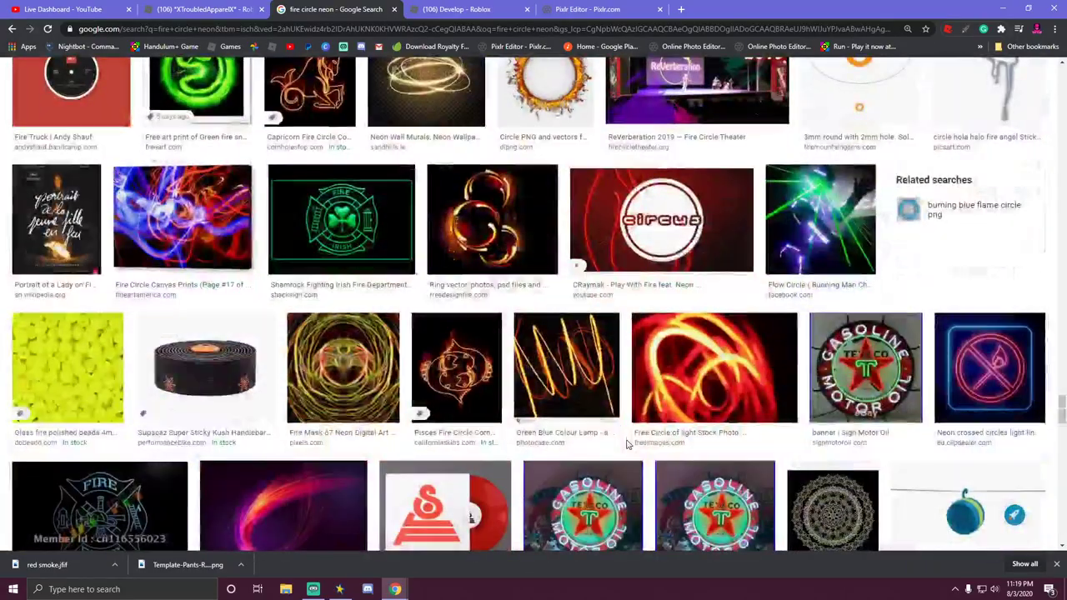
pyautogui.scroll(-2, 629, 446)
pyautogui.scroll(-10, 628, 446)
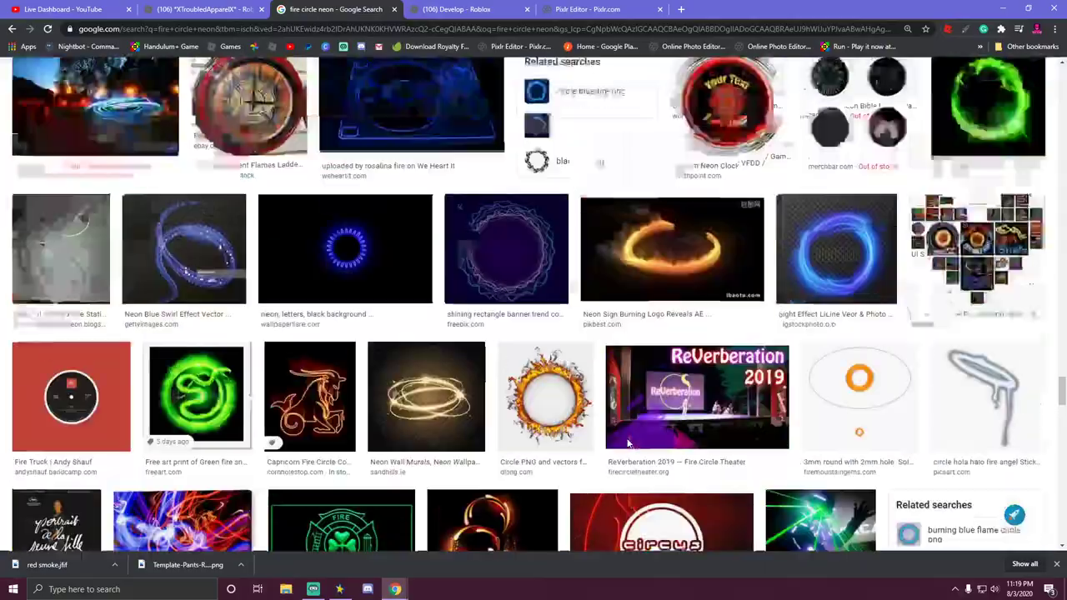
pyautogui.scroll(-12, 628, 444)
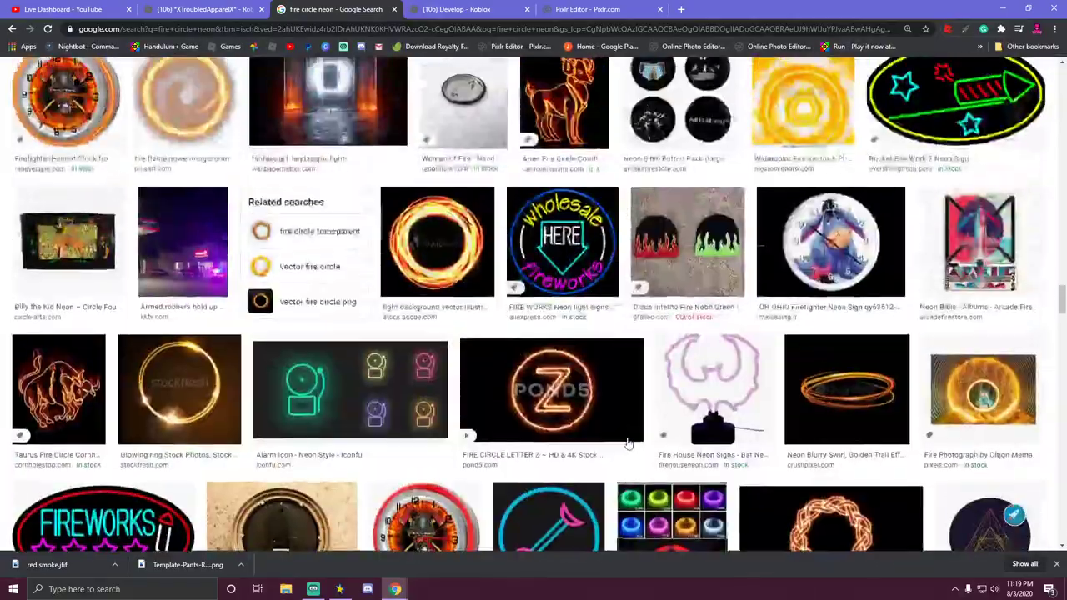
pyautogui.scroll(7, 628, 444)
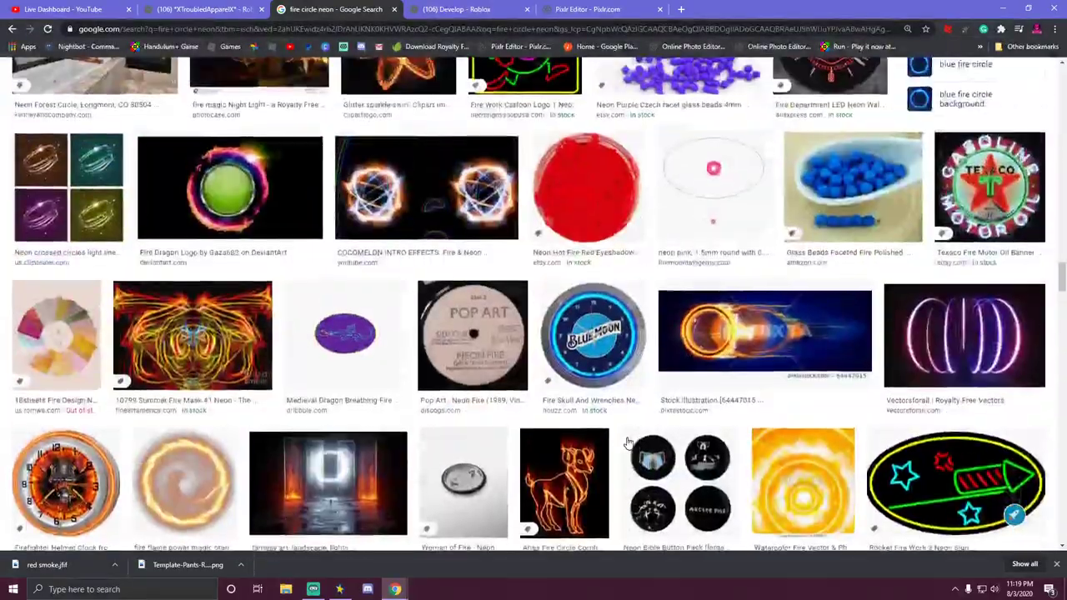
pyautogui.scroll(-3, 626, 444)
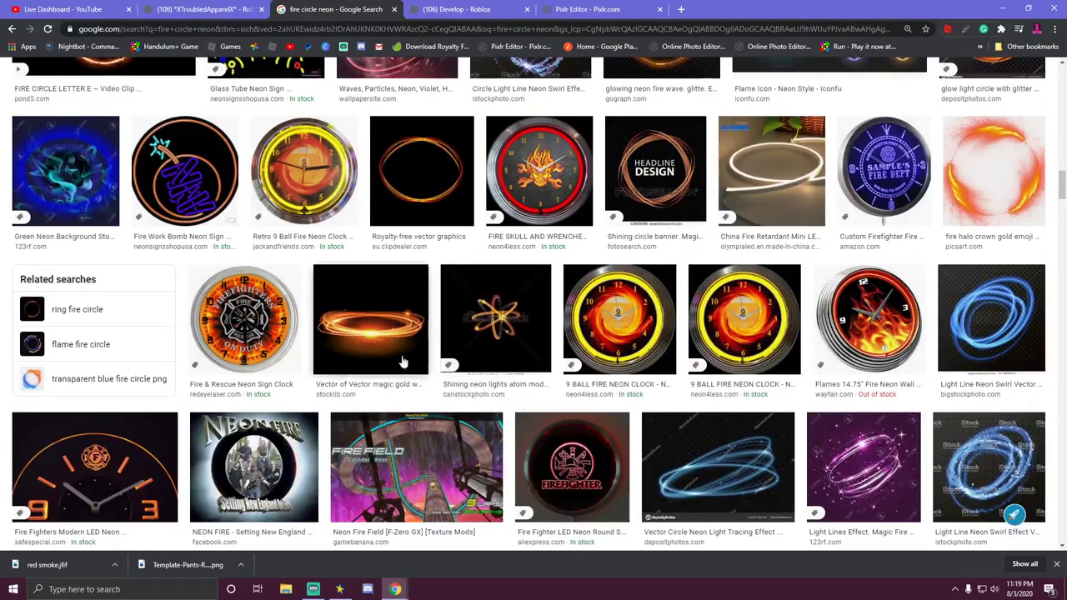
pyautogui.scroll(10, 540, 392)
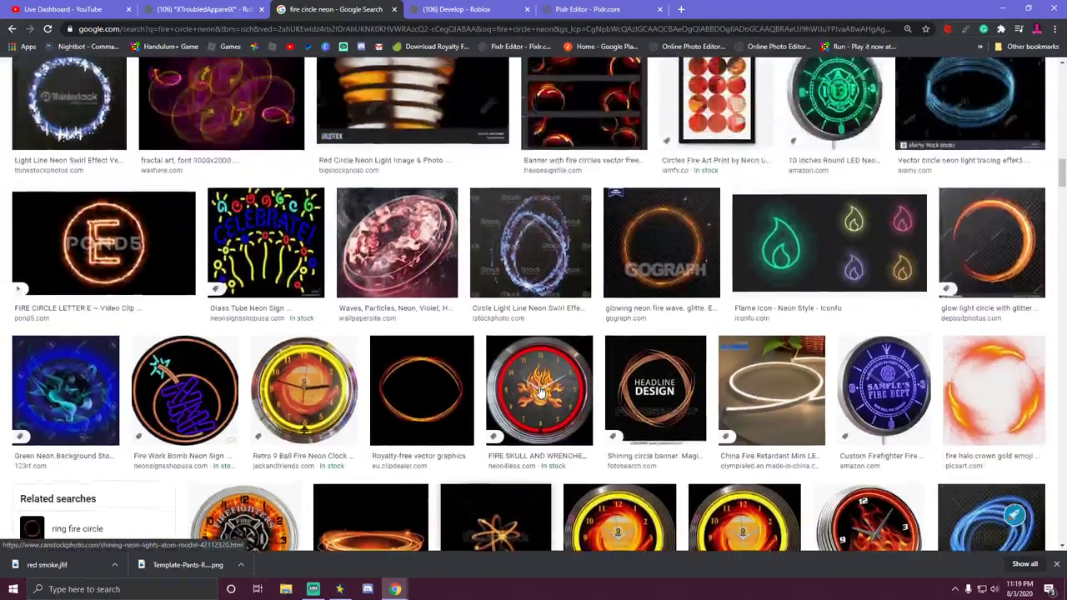
pyautogui.scroll(10, 539, 392)
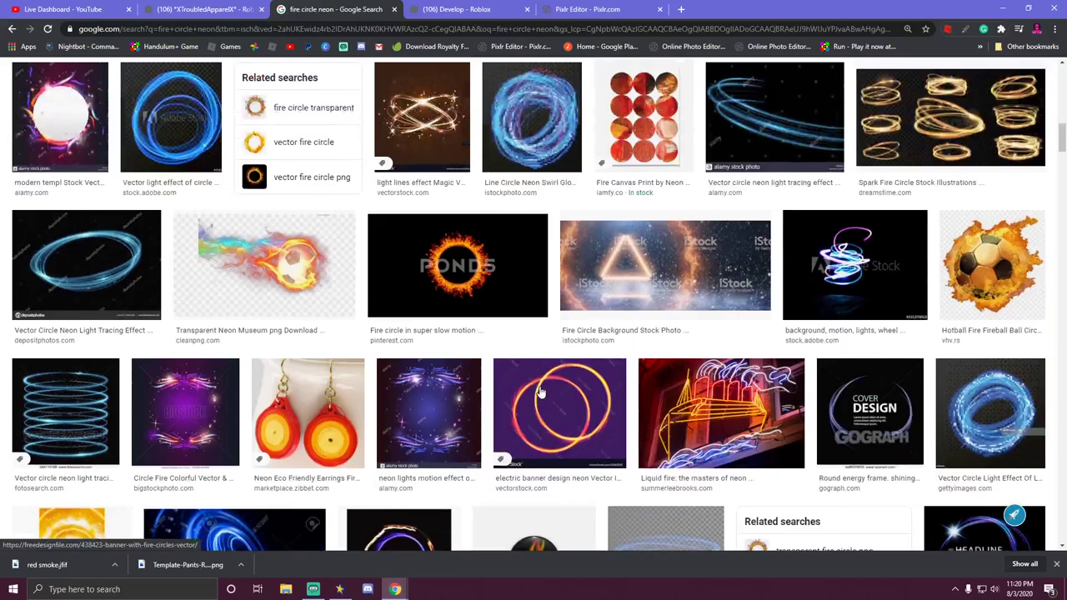
pyautogui.scroll(2, 539, 392)
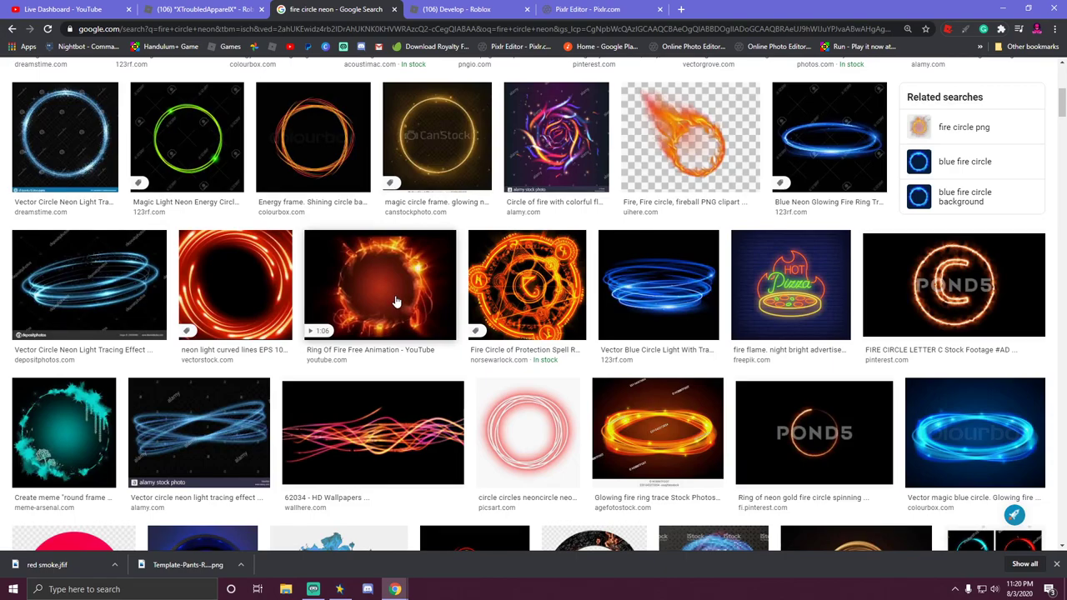
pyautogui.scroll(4, 397, 302)
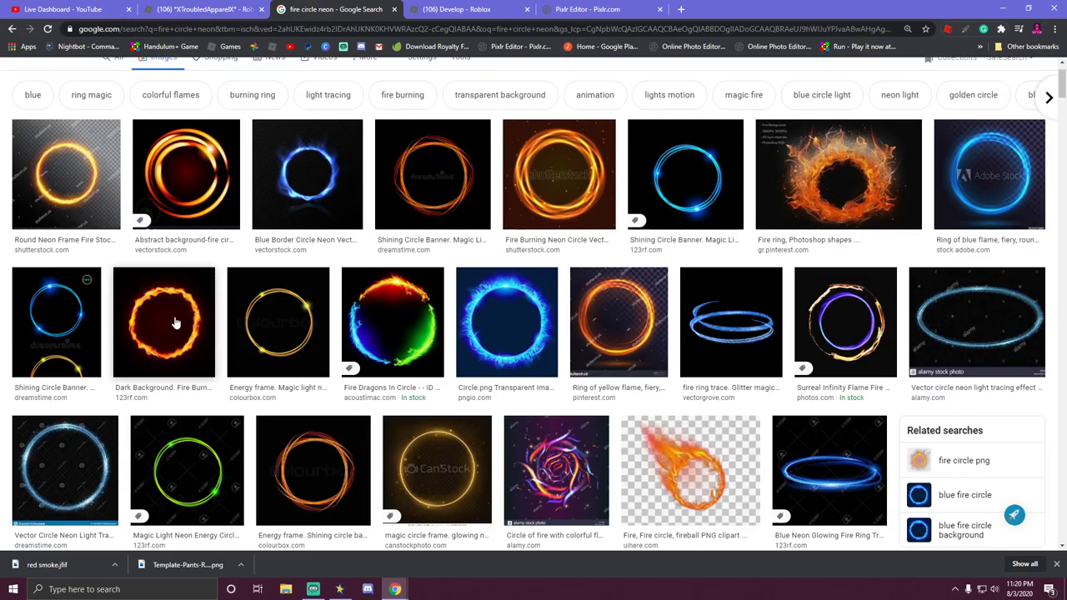
# Save the orange burning ring image on a dark background from 123rf.com as "fire cir" in the Merch Materials folder.
pyautogui.rightClick(404, 322)
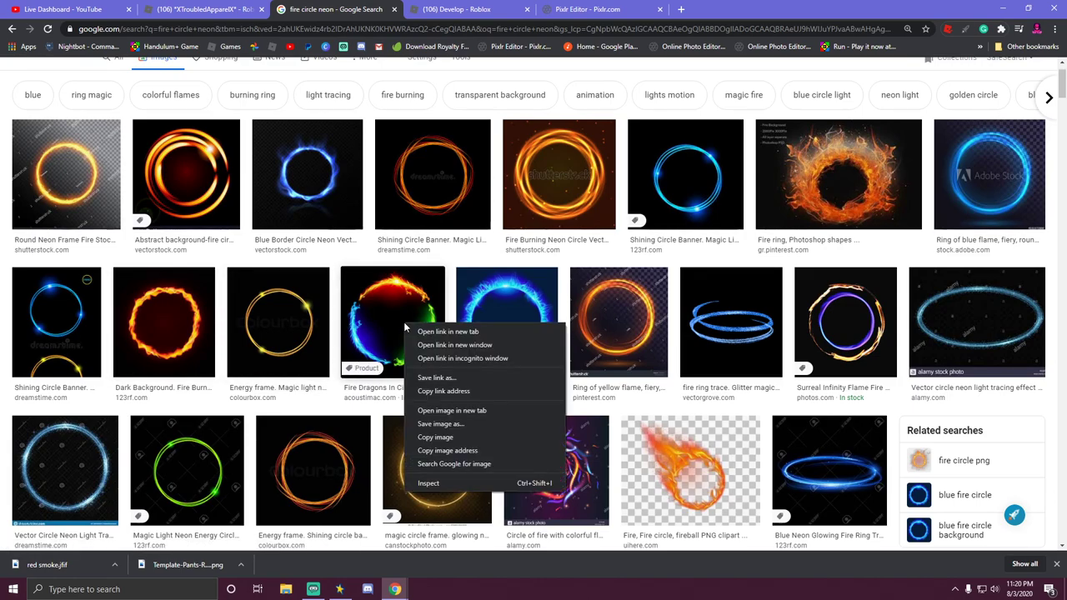
pyautogui.rightClick(180, 326)
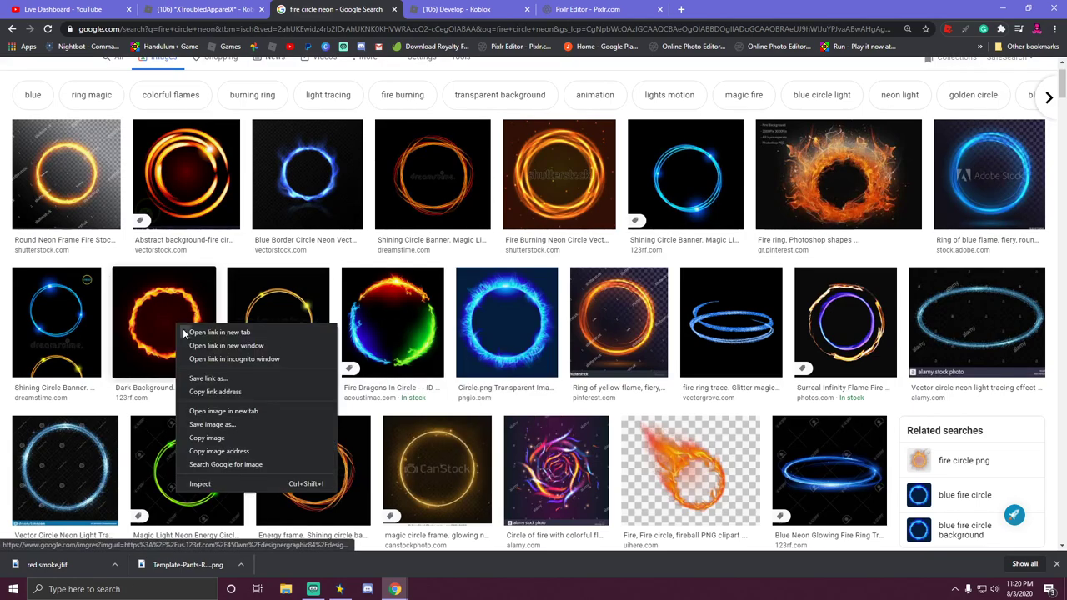
pyautogui.click(226, 428)
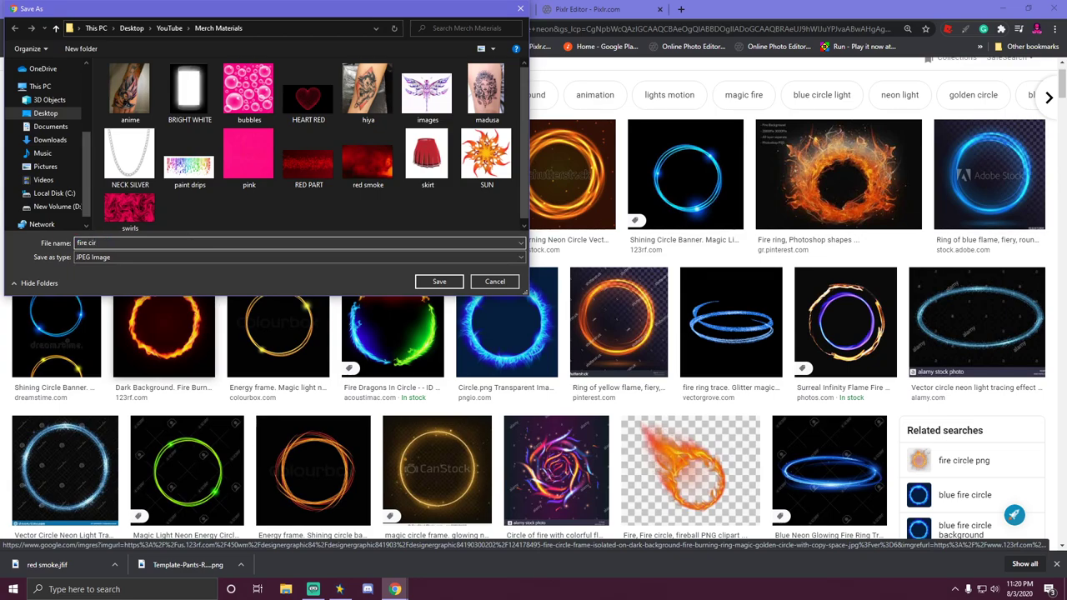
pyautogui.click(450, 284)
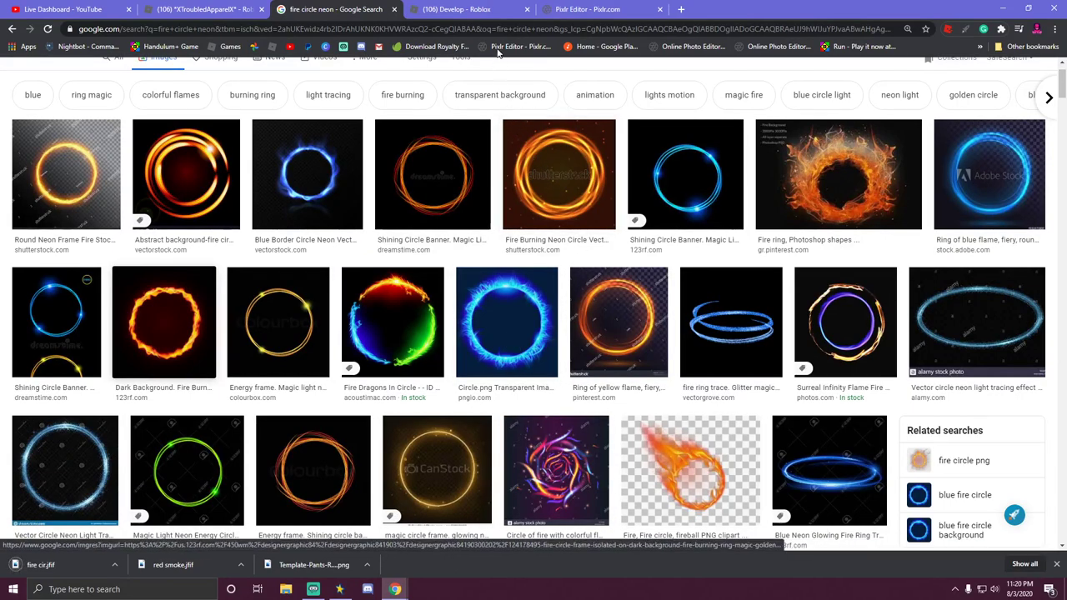
# Switch to Pixlr Editor and open the "fire cir" image from the Merch Materials folder, listing all file types.
pyautogui.click(593, 10)
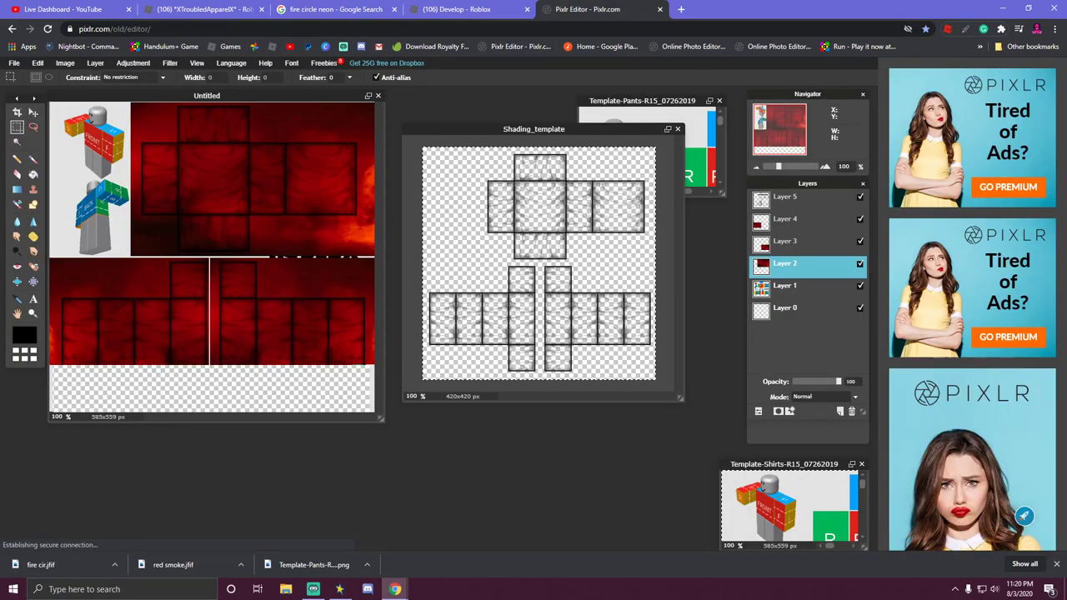
pyautogui.click(14, 63)
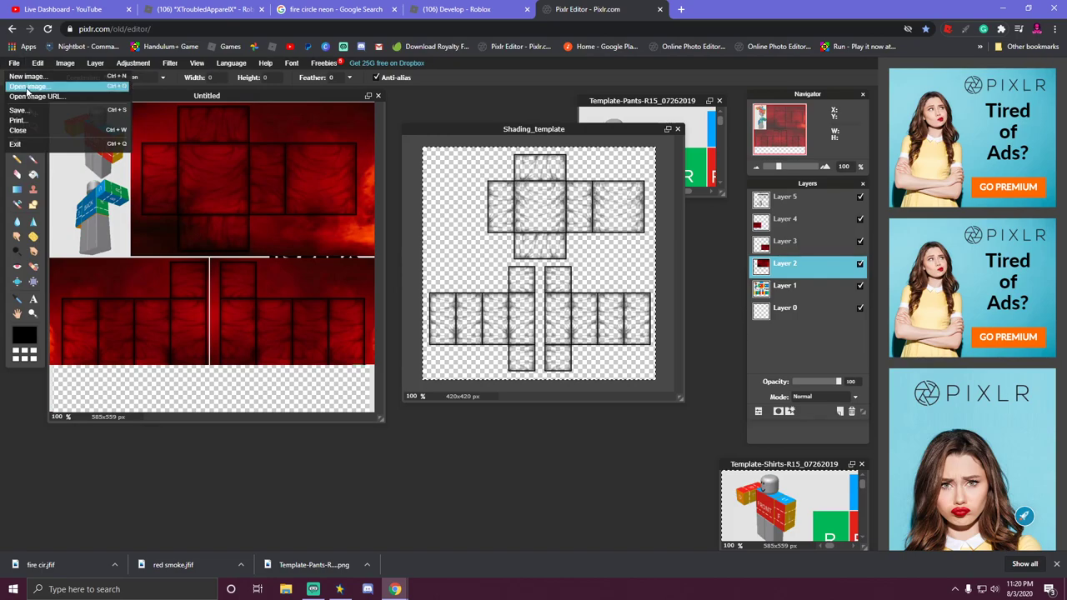
pyautogui.click(34, 87)
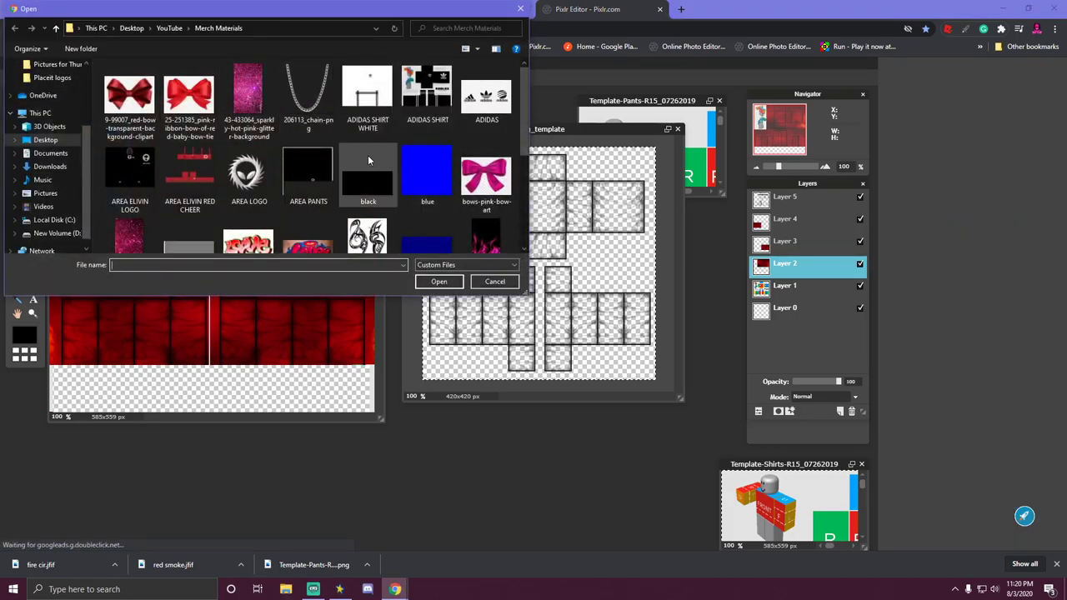
pyautogui.scroll(-5, 455, 200)
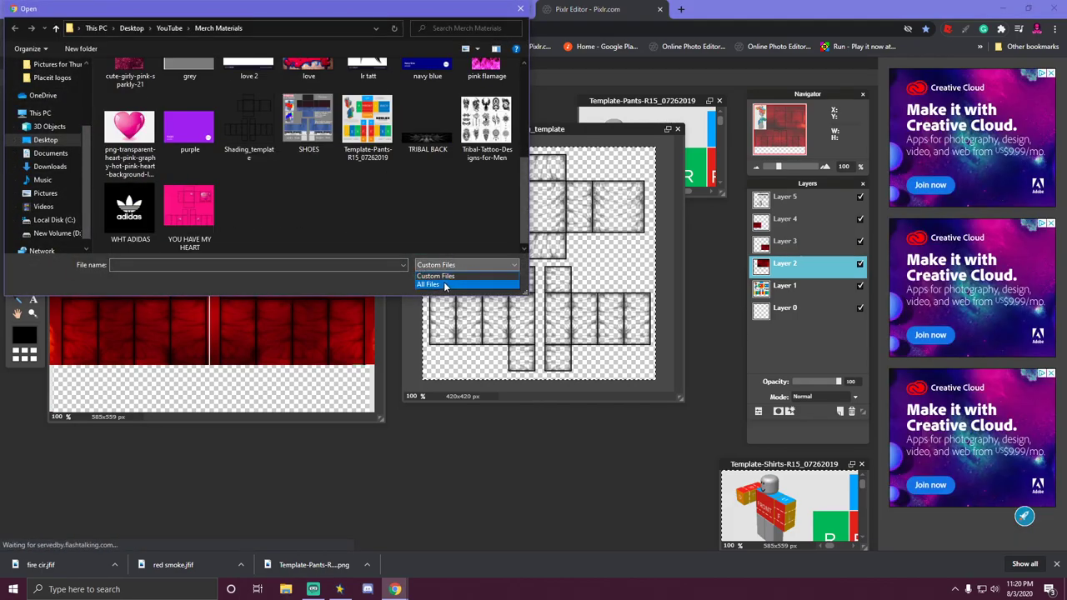
pyautogui.click(451, 278)
pyautogui.scroll(-1, 398, 211)
pyautogui.click(380, 211)
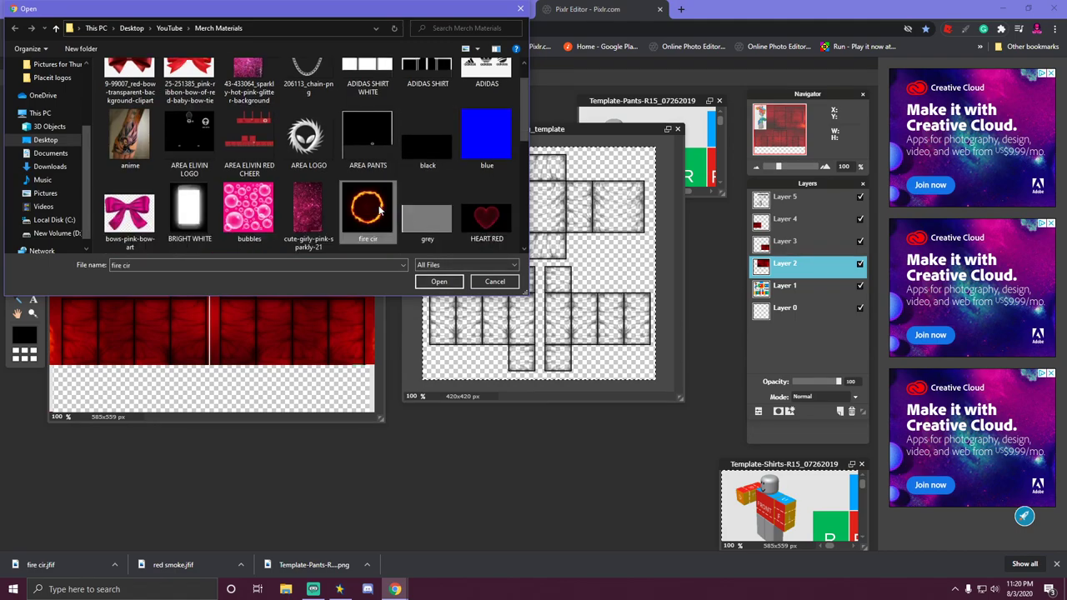
pyautogui.doubleClick(379, 211)
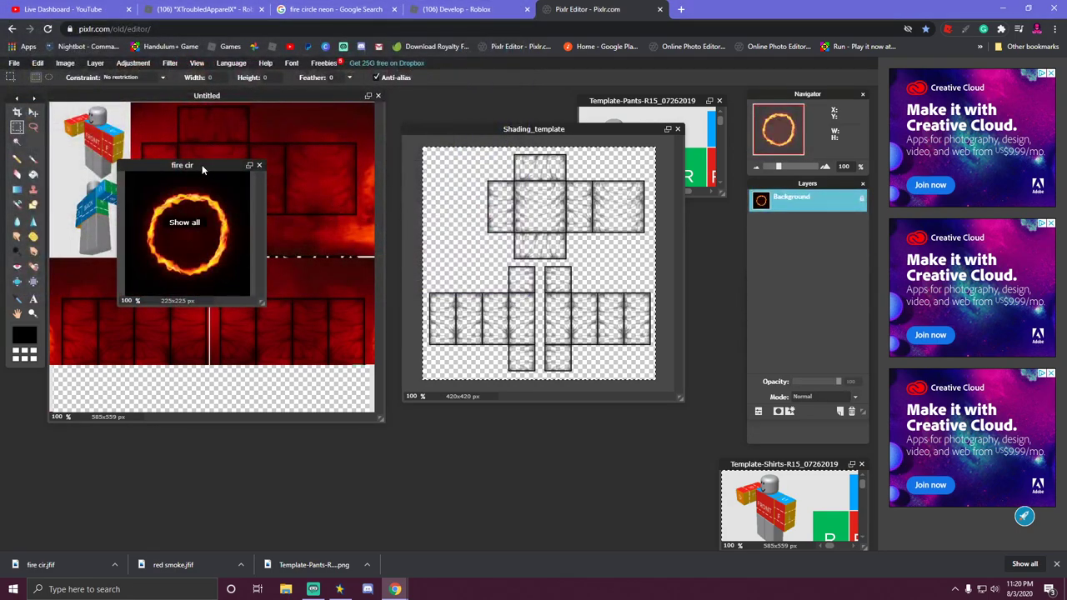
# Move the fire ring image clear of the shirt, shrink the Shading_template window, and set it and the red smoke image aside.
pyautogui.moveTo(202, 164); pyautogui.dragTo(565, 229)
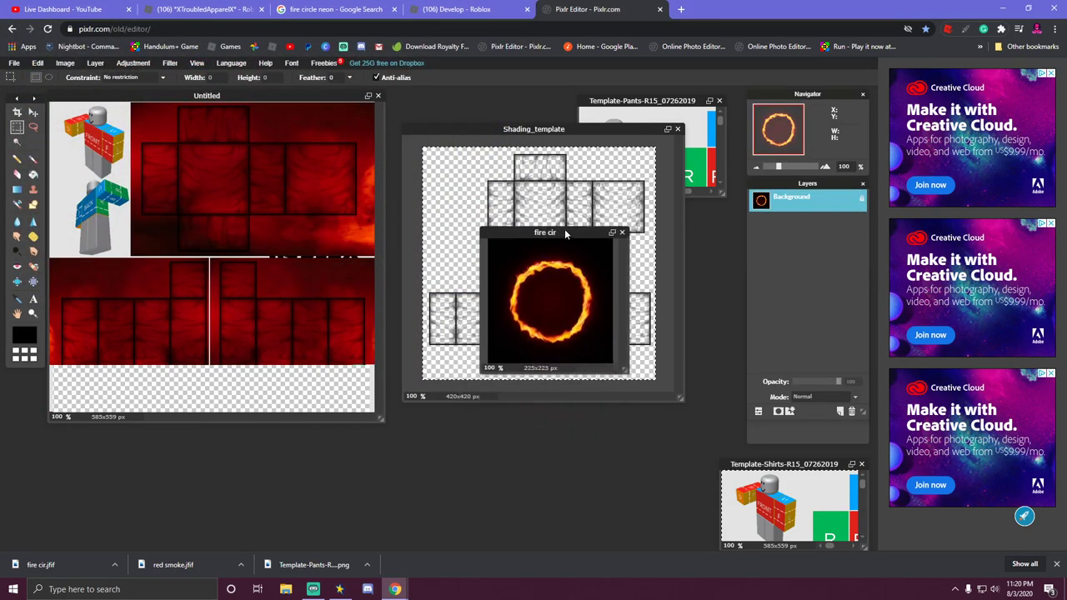
pyautogui.click(541, 132)
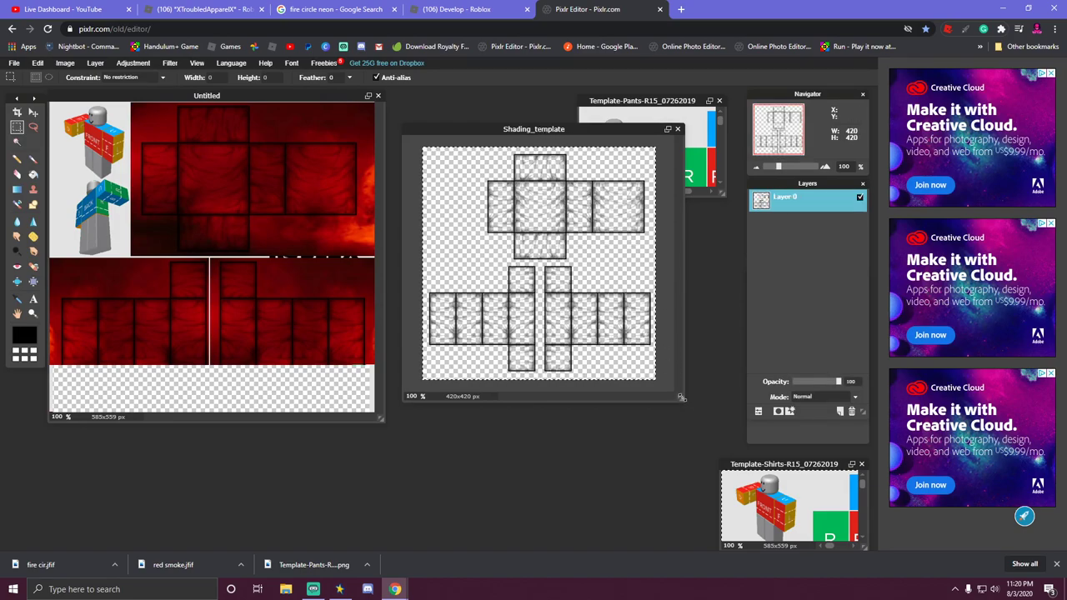
pyautogui.moveTo(683, 400); pyautogui.dragTo(515, 219)
pyautogui.moveTo(496, 130); pyautogui.dragTo(734, 477)
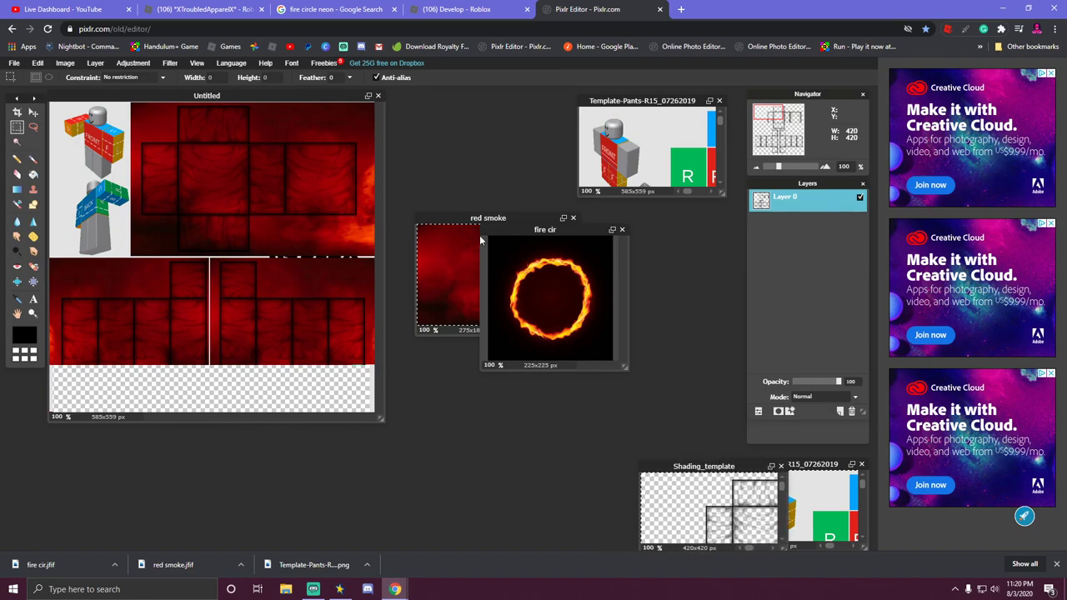
pyautogui.moveTo(460, 217); pyautogui.dragTo(584, 437)
pyautogui.click(547, 231)
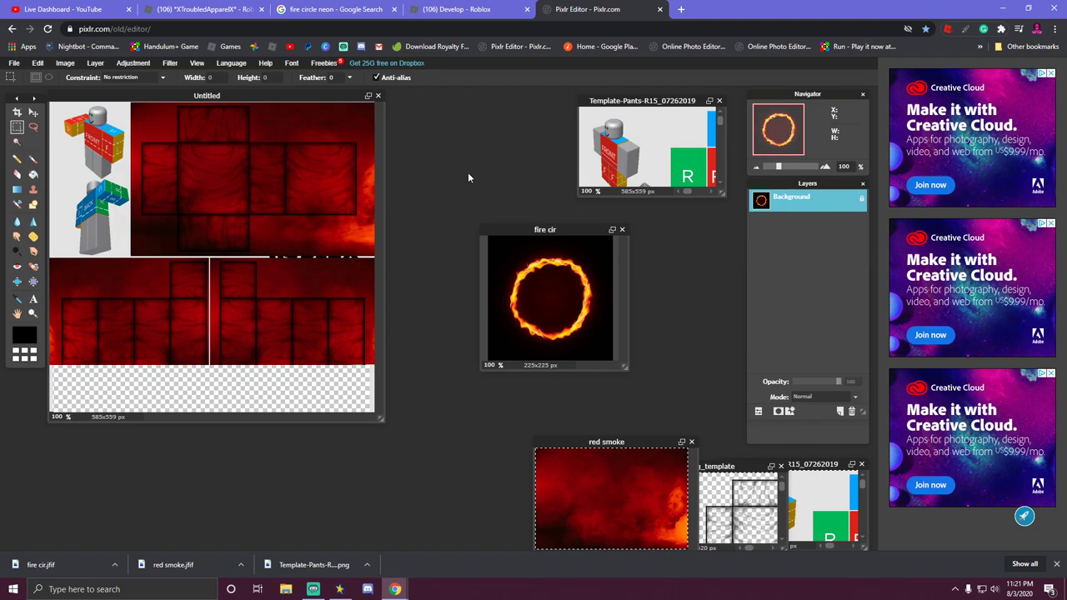
# Select the whole fire ring image in the "fire cir" document and copy it.
pyautogui.click(14, 63)
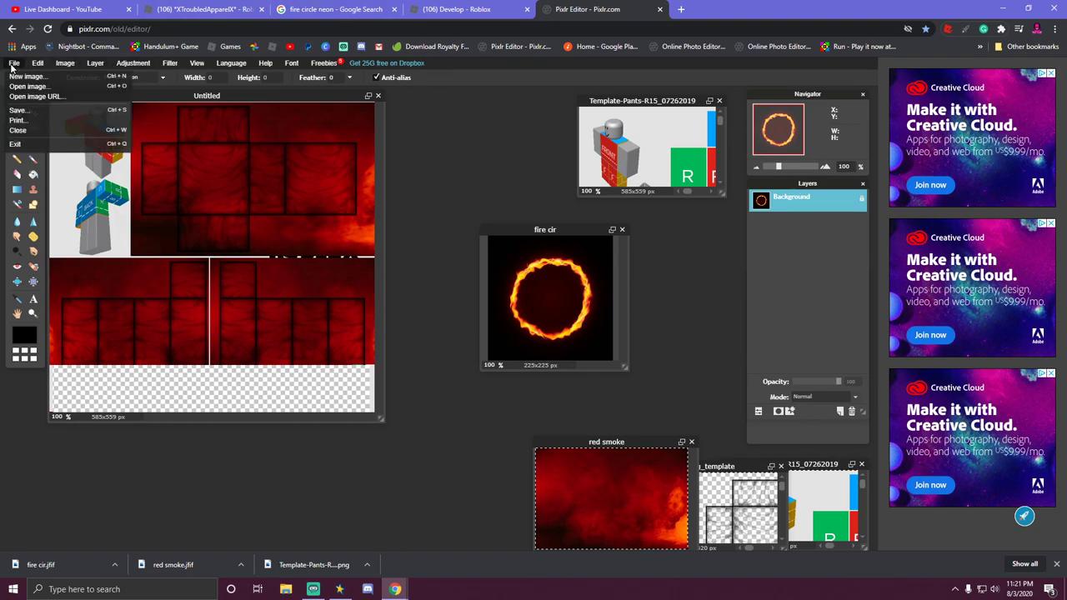
pyautogui.rightClick(535, 261)
pyautogui.click(553, 271)
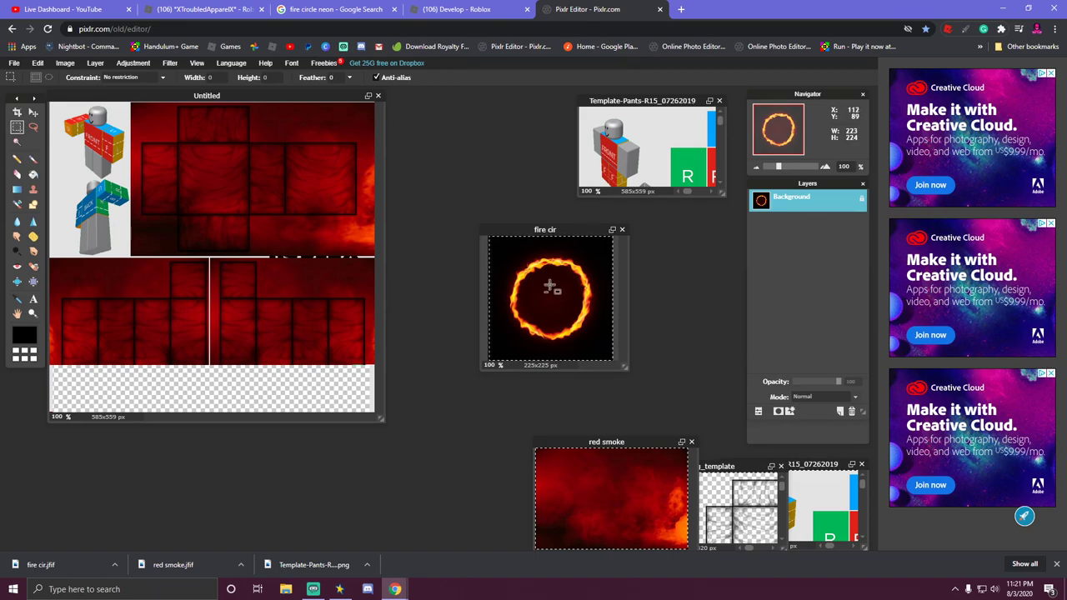
pyautogui.rightClick(550, 289)
pyautogui.click(548, 287)
# Paste the fire ring into the Untitled shirt document and move its layer above all the others.
pyautogui.click(281, 271)
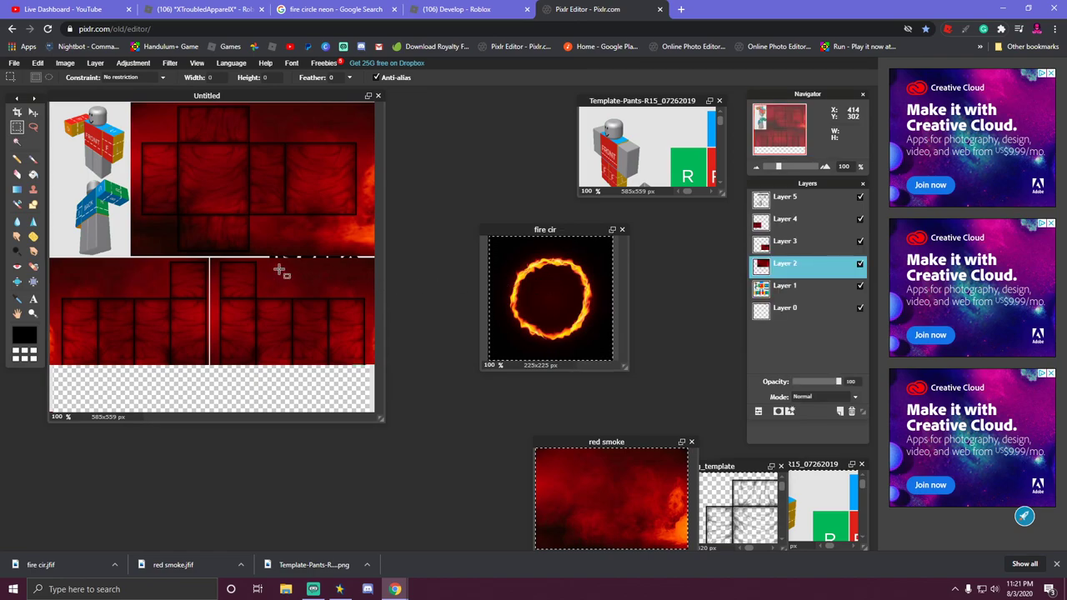
pyautogui.hotkey('ctrl', 'v')
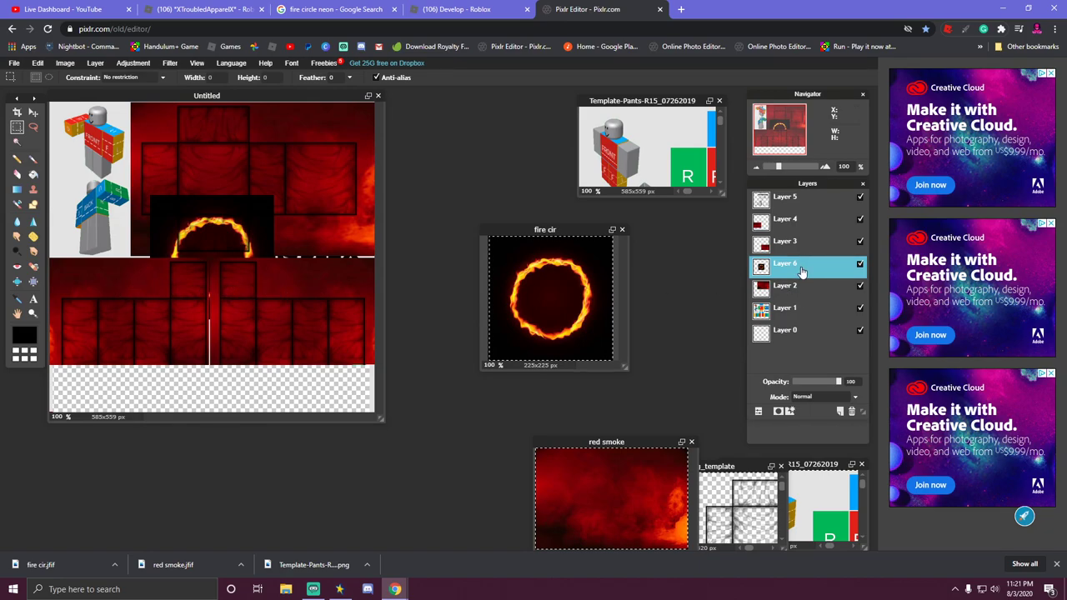
pyautogui.moveTo(808, 271); pyautogui.dragTo(807, 222)
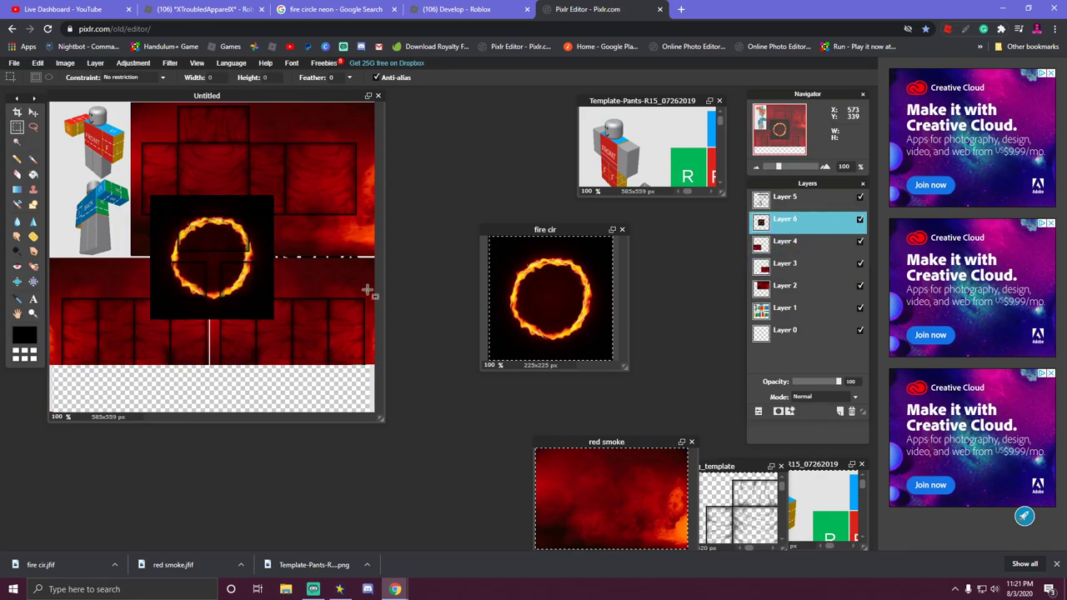
pyautogui.moveTo(793, 222); pyautogui.dragTo(794, 200)
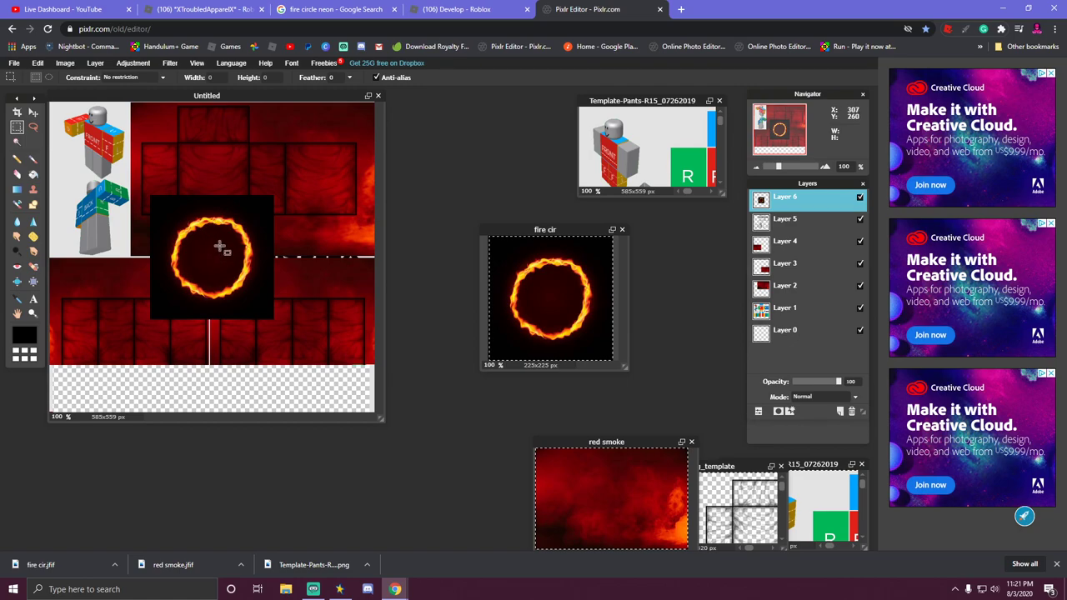
# Remove the black background outside and inside the fire ring with the Wand tool at tolerance 21, and deselect.
pyautogui.click(17, 144)
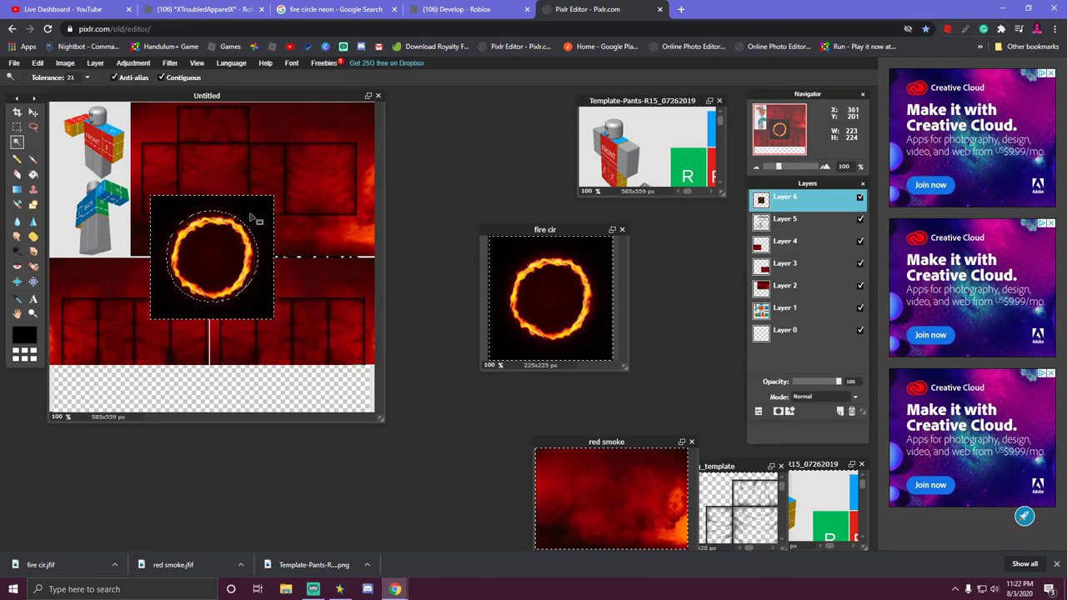
pyautogui.press('Delete')
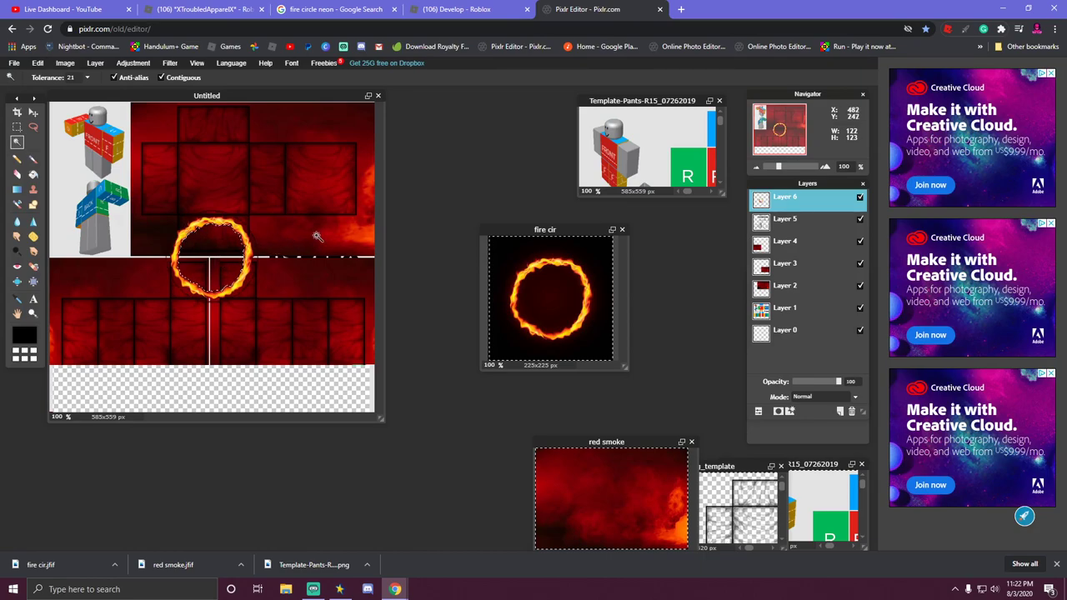
pyautogui.hotkey('ctrl', 'd')
# Fade the shading on Layer 5 and the red smoke on Layers 4, 3 and 2 to reveal the template, with Layer 2 at 13% opacity.
pyautogui.click(761, 224)
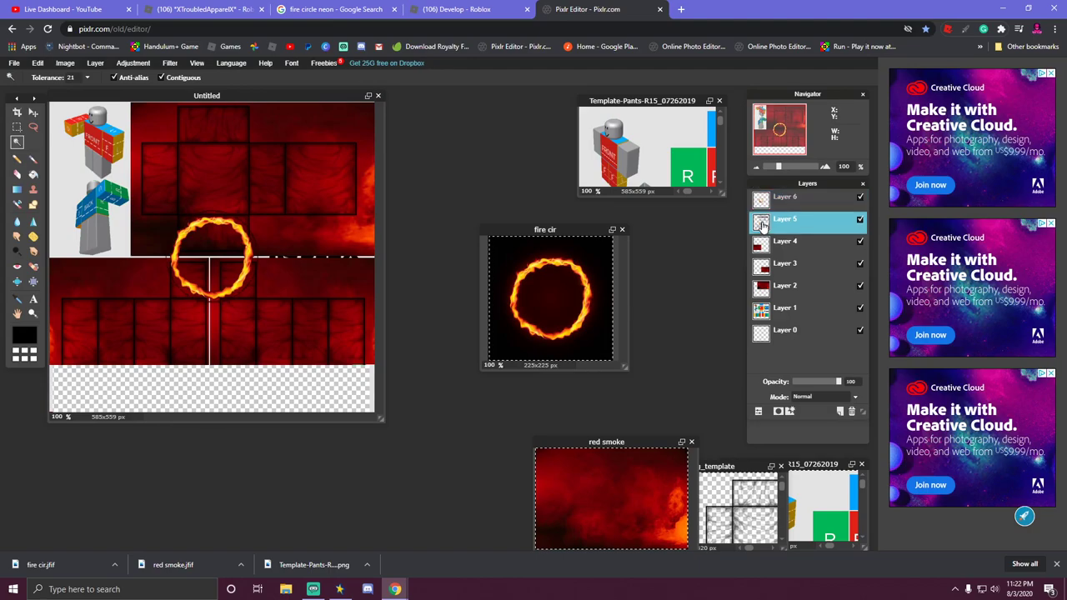
pyautogui.moveTo(840, 381); pyautogui.dragTo(793, 382)
pyautogui.click(801, 248)
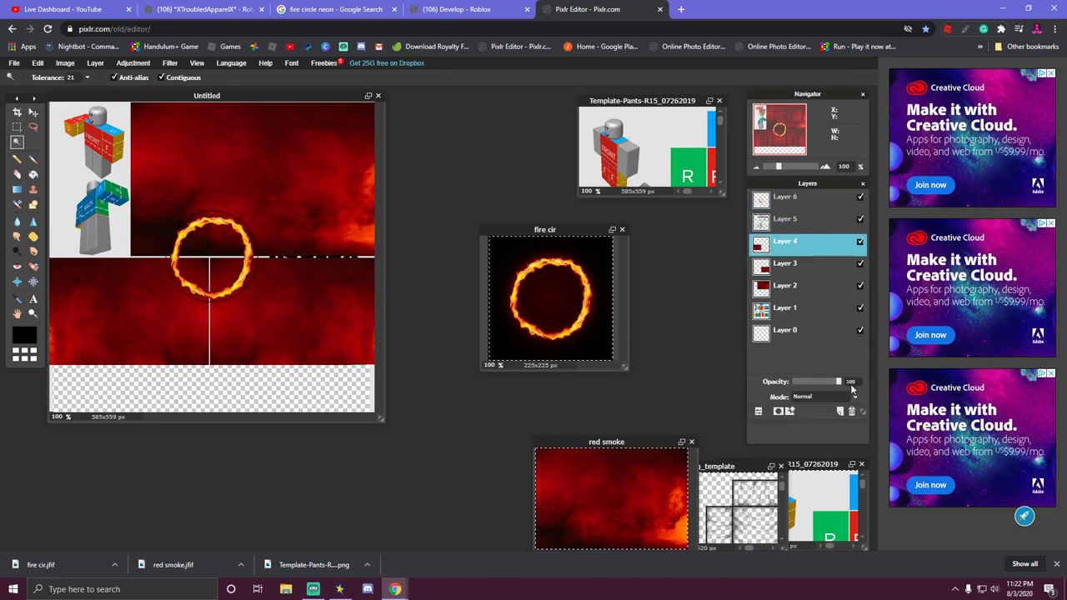
pyautogui.moveTo(841, 382); pyautogui.dragTo(798, 382)
pyautogui.click(767, 269)
pyautogui.click(761, 294)
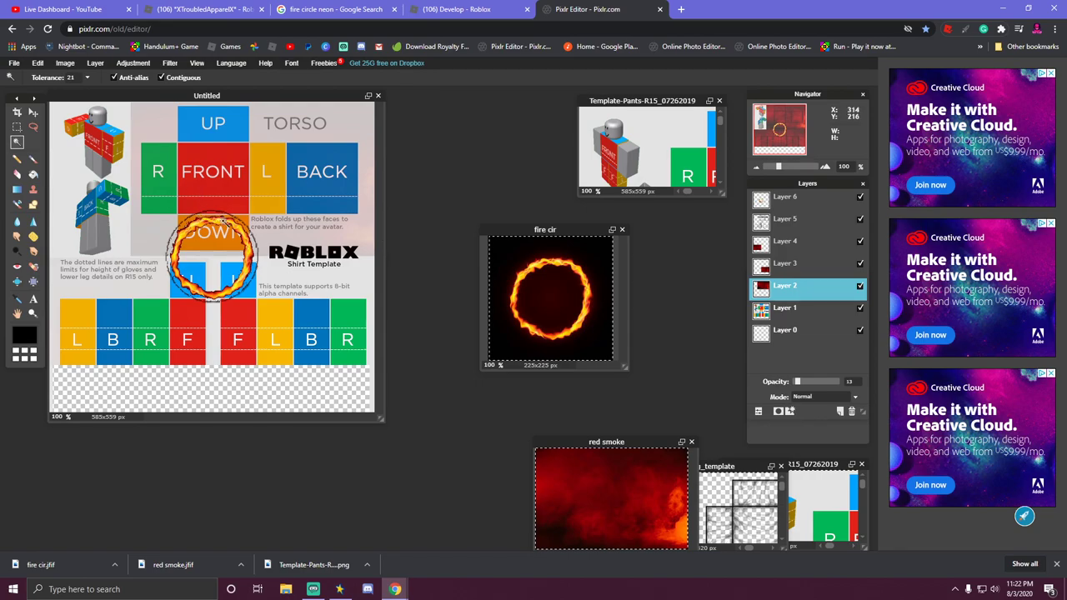
# Set the Eraser to the hard round brush with a diameter of 50 and hardness of 100.
pyautogui.click(16, 175)
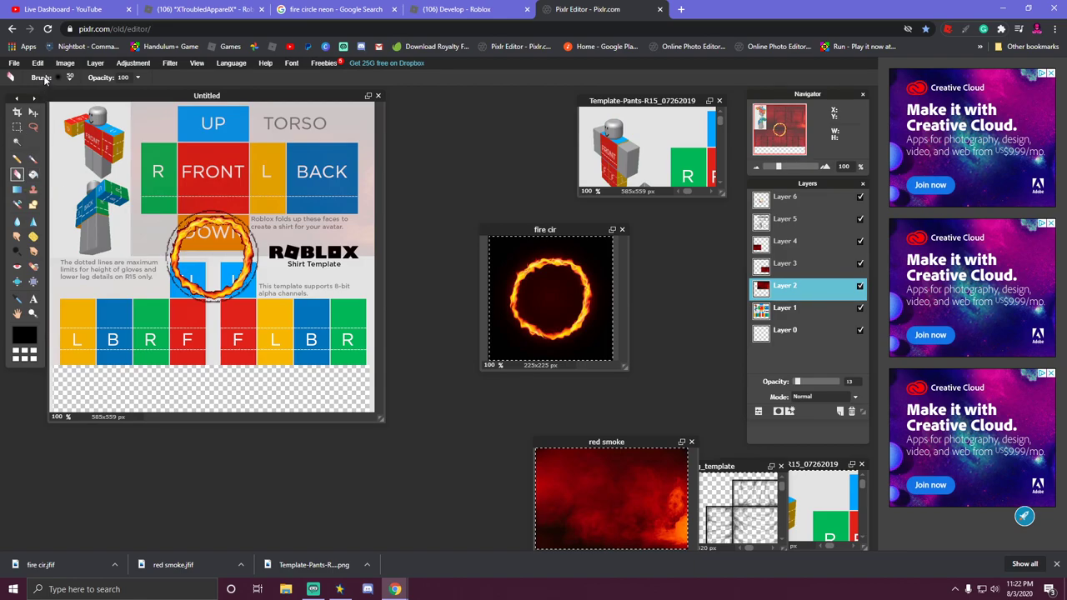
pyautogui.click(65, 78)
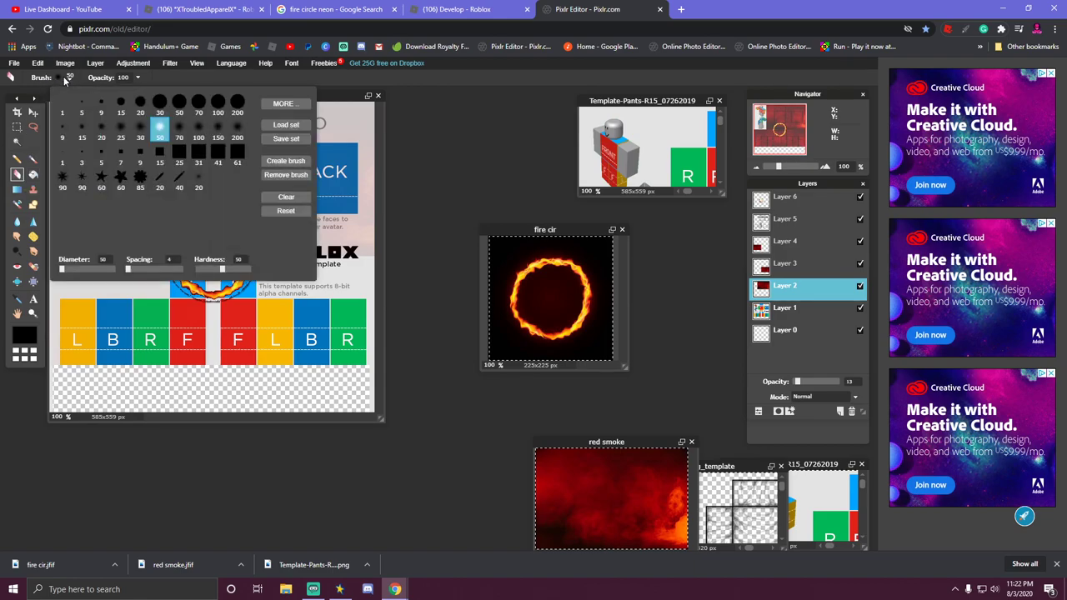
pyautogui.click(179, 103)
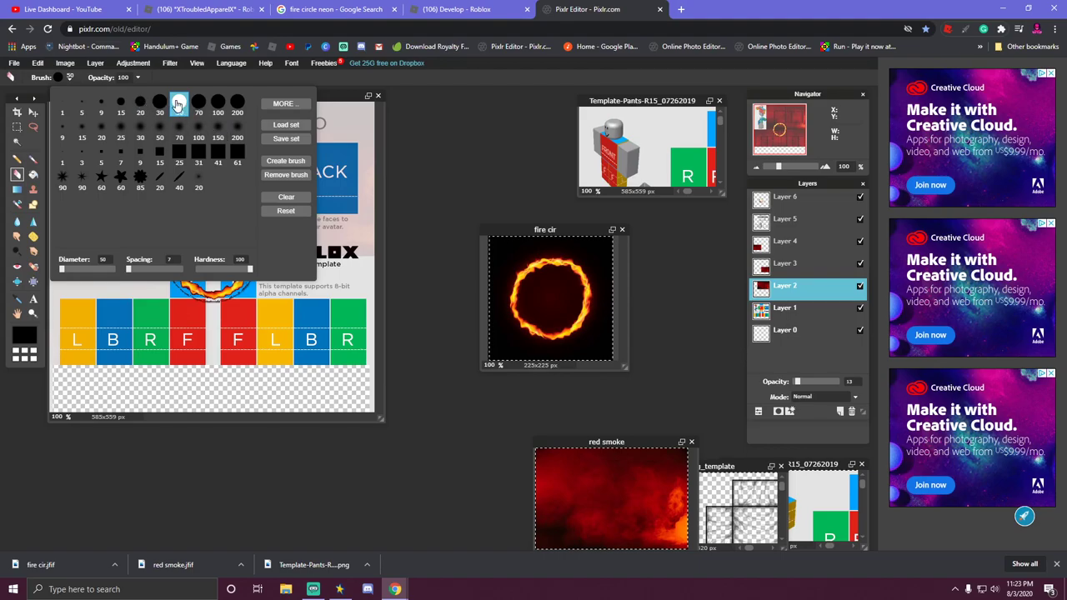
pyautogui.click(284, 319)
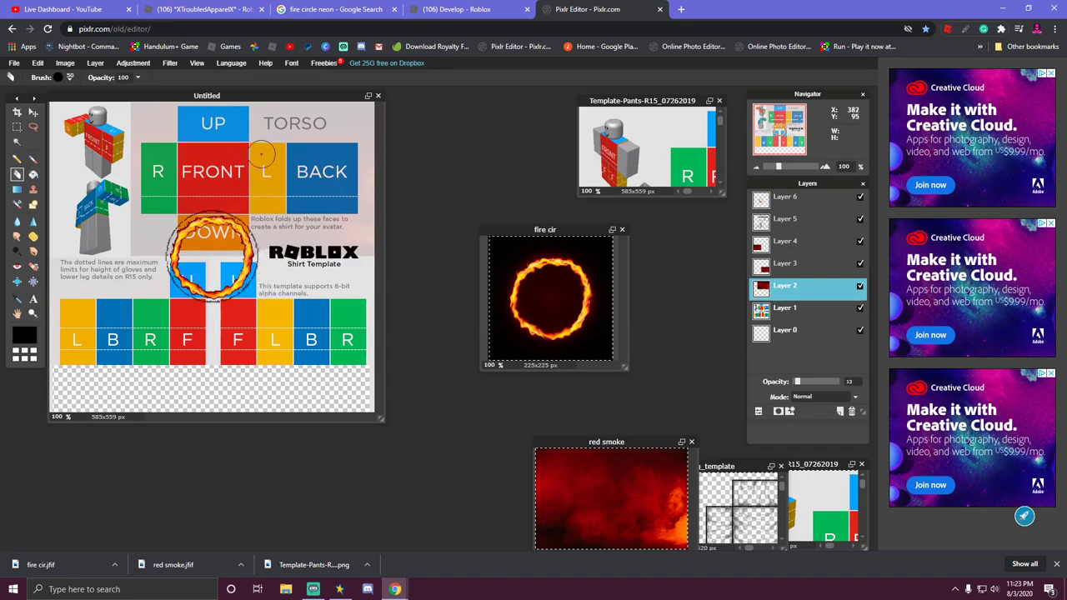
pyautogui.click(38, 62)
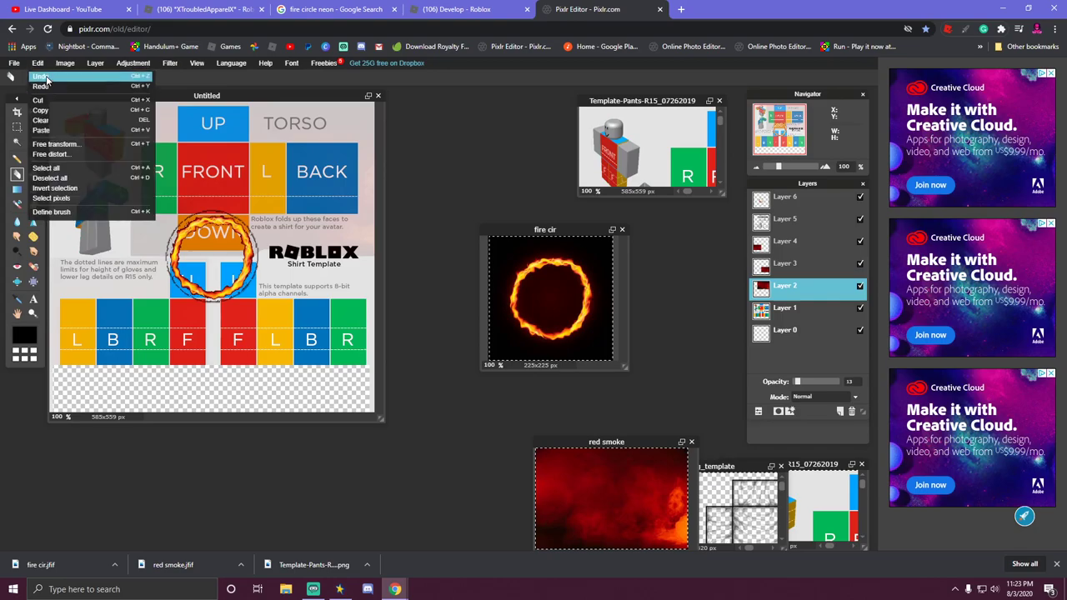
pyautogui.click(41, 86)
pyautogui.click(38, 62)
pyautogui.click(46, 80)
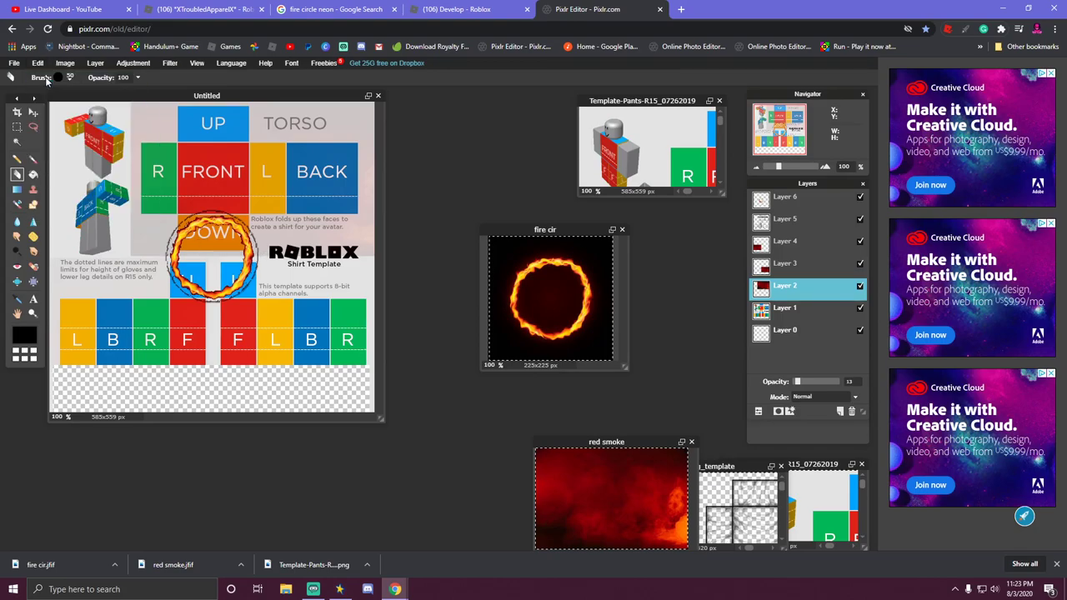
# Clean the dark fringe off the edges of the fire ring on Layer 6, and switch to the Marquee tool.
pyautogui.click(763, 202)
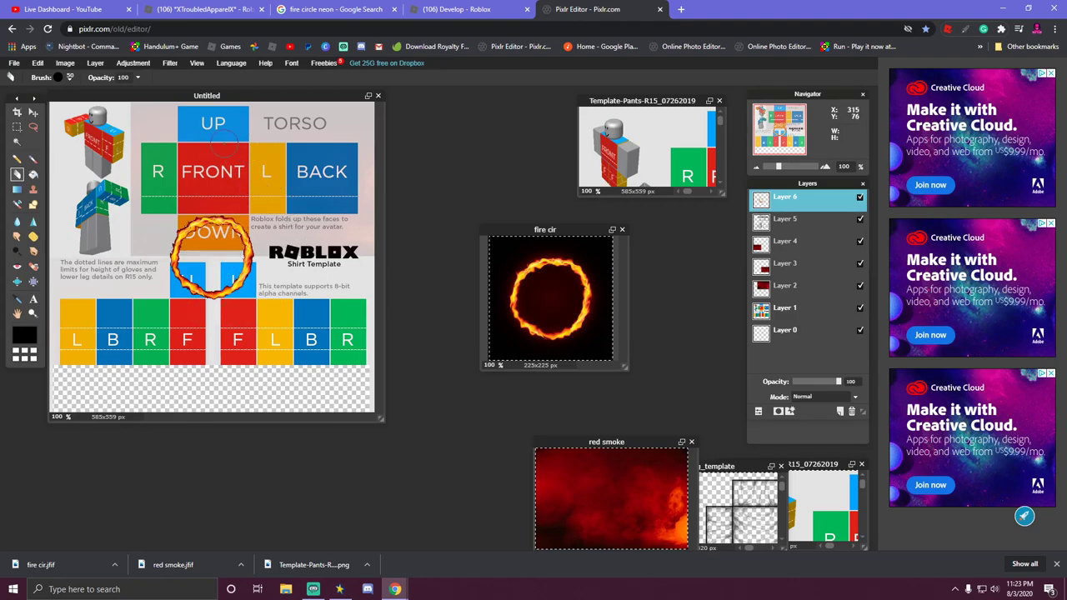
pyautogui.click(16, 127)
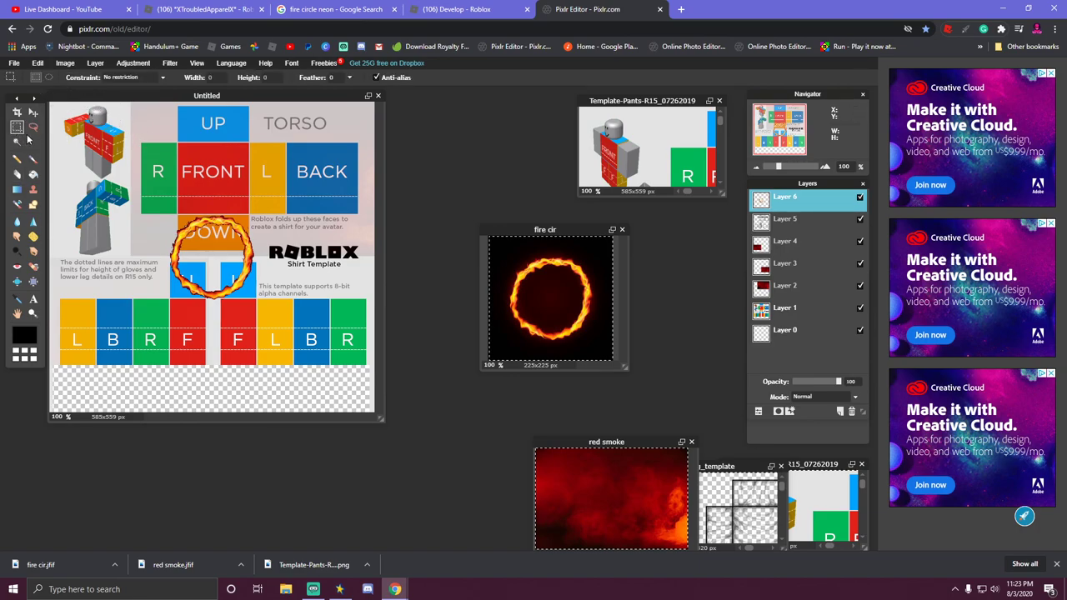
# Free-transform the Layer 6 fire ring, shrinking it to fit inside the BACK panel of the torso, and apply the change.
pyautogui.rightClick(214, 255)
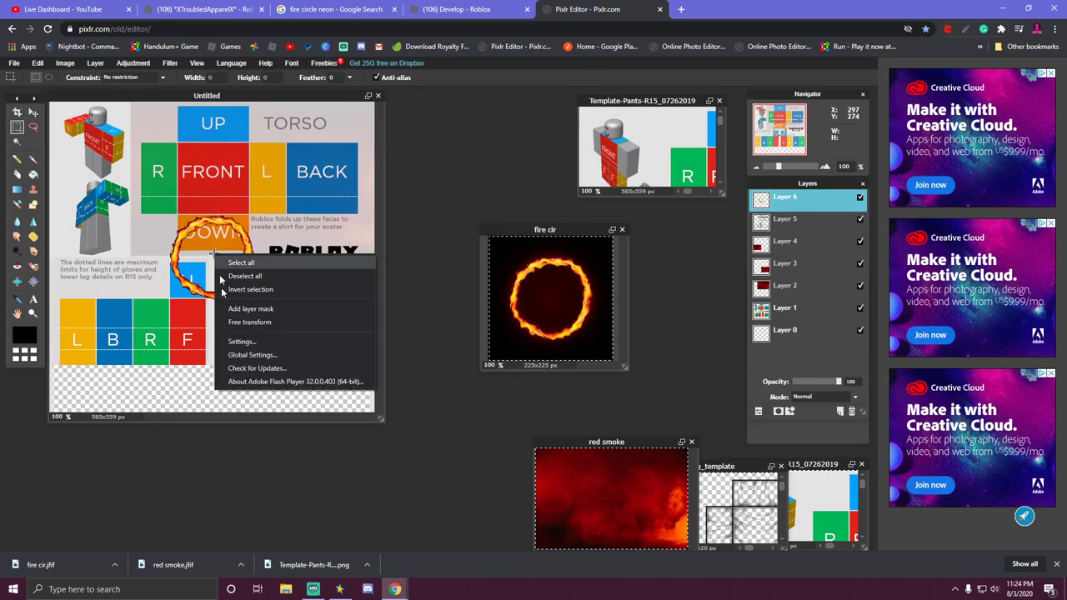
pyautogui.click(263, 323)
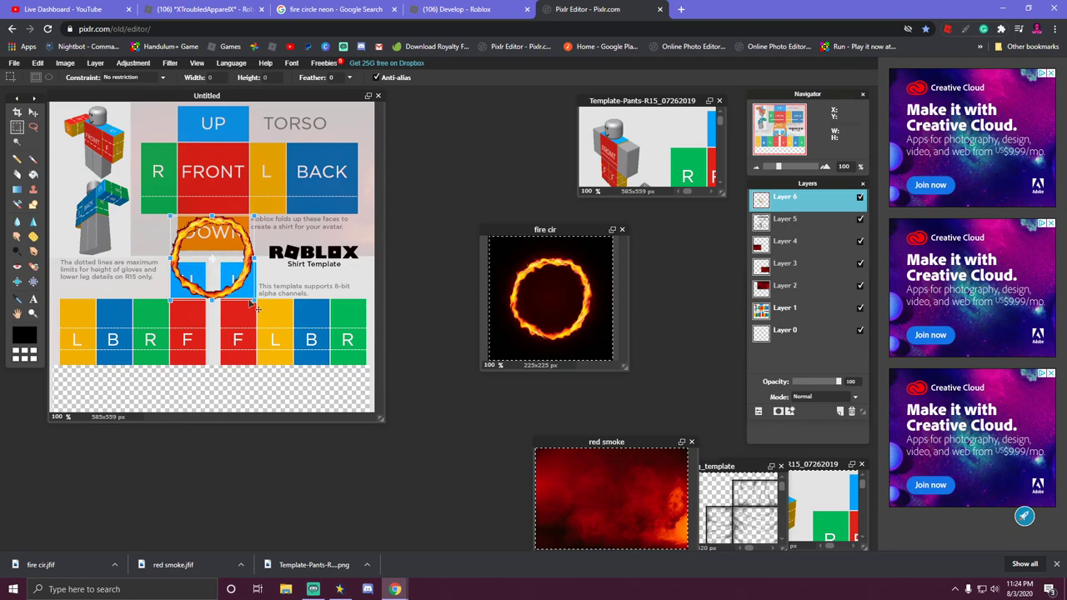
pyautogui.moveTo(254, 301); pyautogui.dragTo(348, 201)
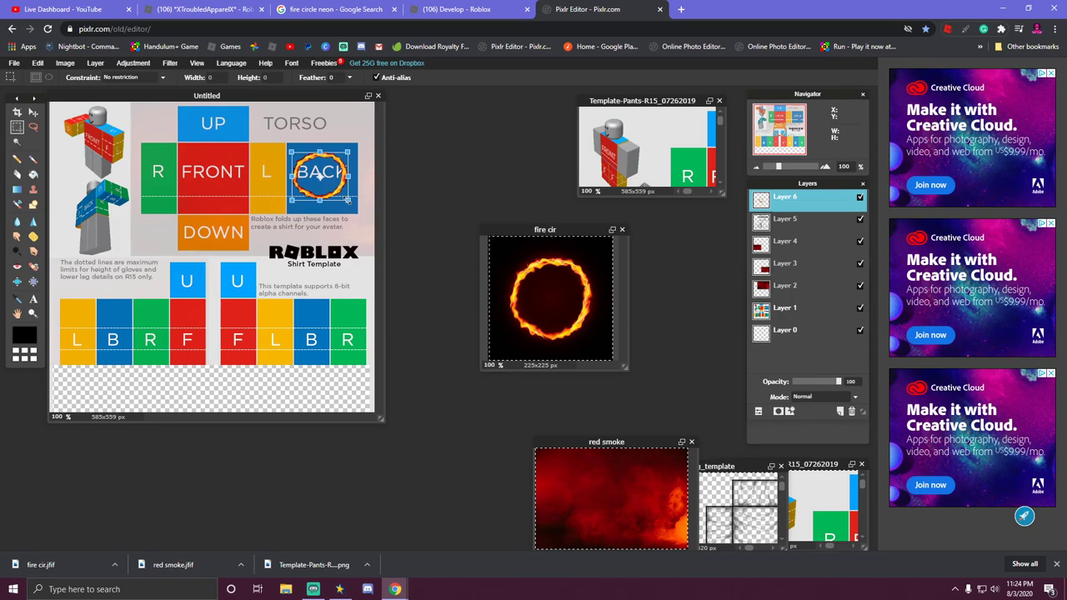
pyautogui.click(773, 292)
pyautogui.click(412, 325)
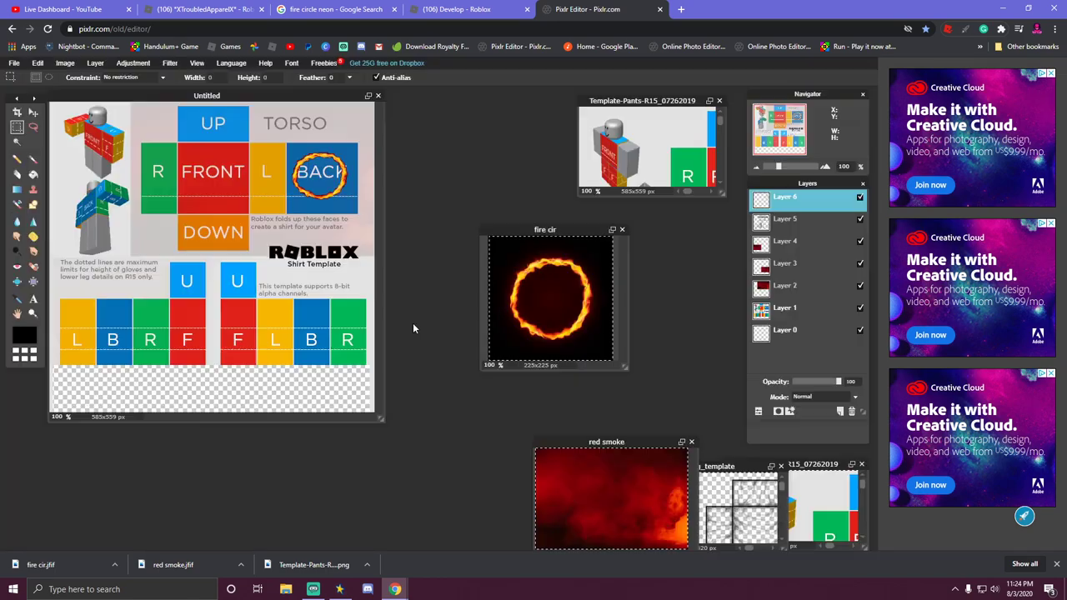
# Fade Layer 2 to 0 opacity and free-transform the Layer 6 fire ring to sit slightly higher on the BACK panel.
pyautogui.moveTo(839, 381); pyautogui.dragTo(795, 383)
pyautogui.click(765, 288)
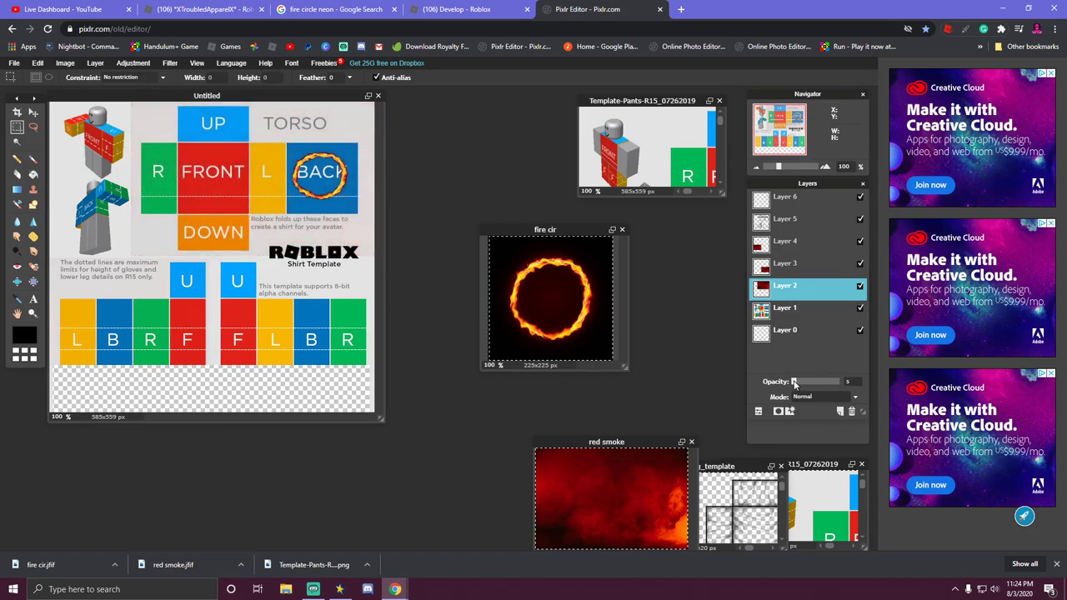
pyautogui.click(764, 198)
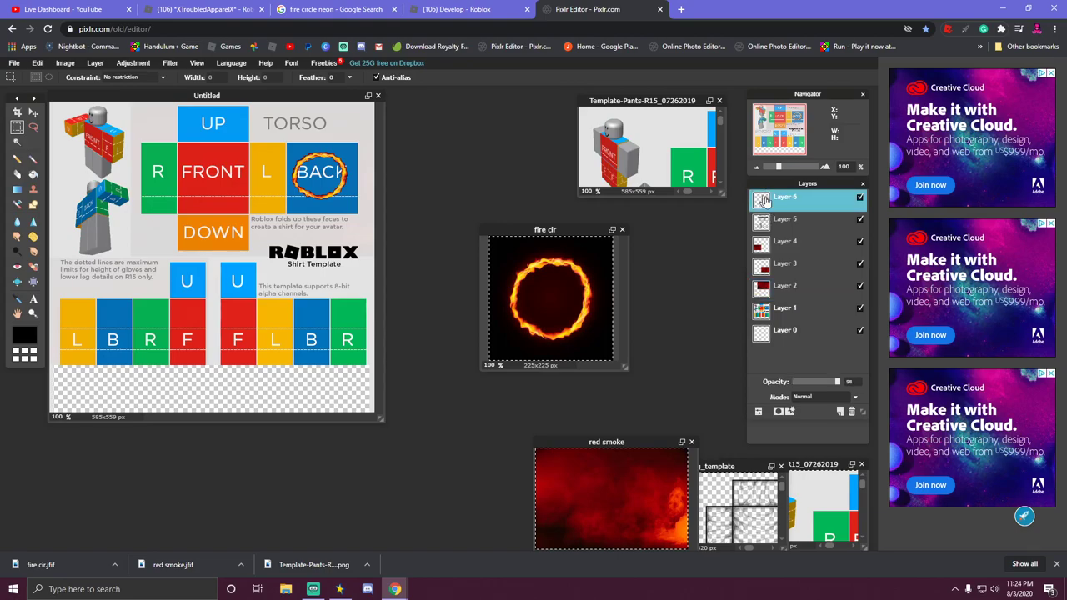
pyautogui.rightClick(325, 177)
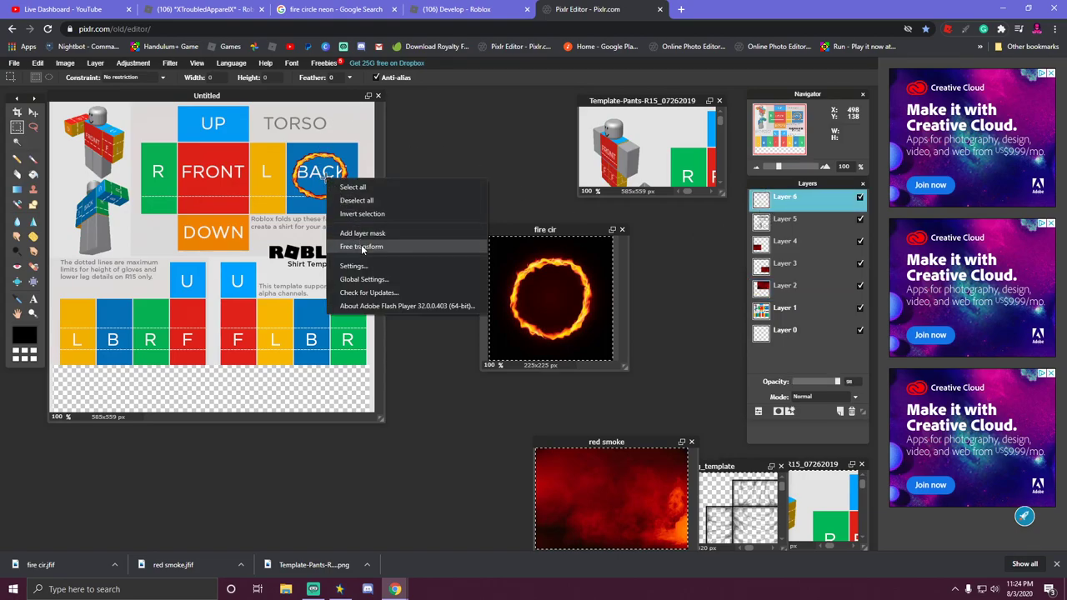
pyautogui.click(365, 247)
pyautogui.moveTo(339, 198); pyautogui.dragTo(348, 194)
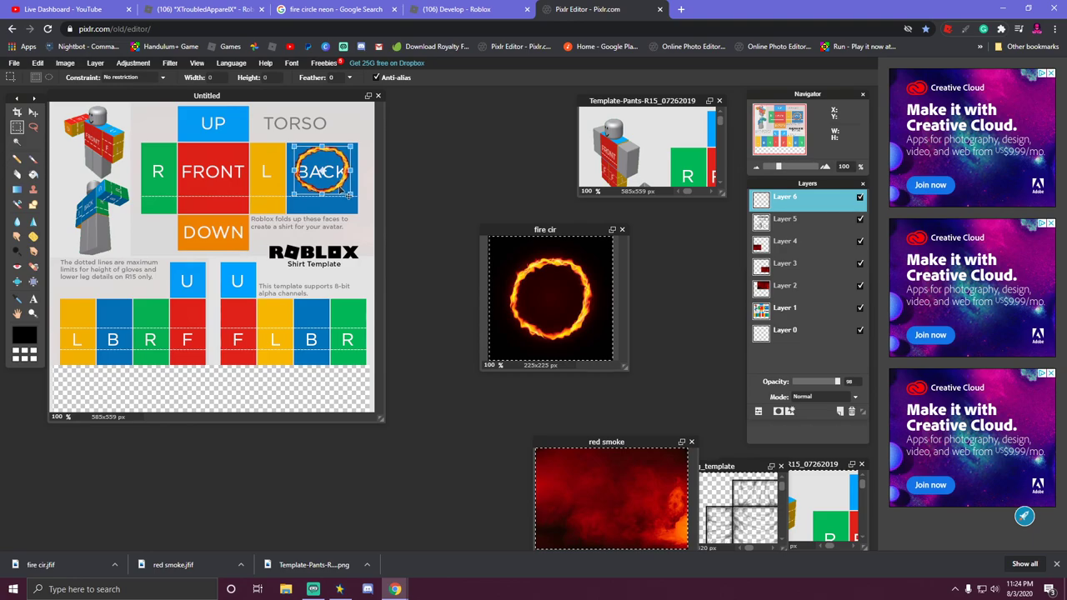
pyautogui.click(365, 237)
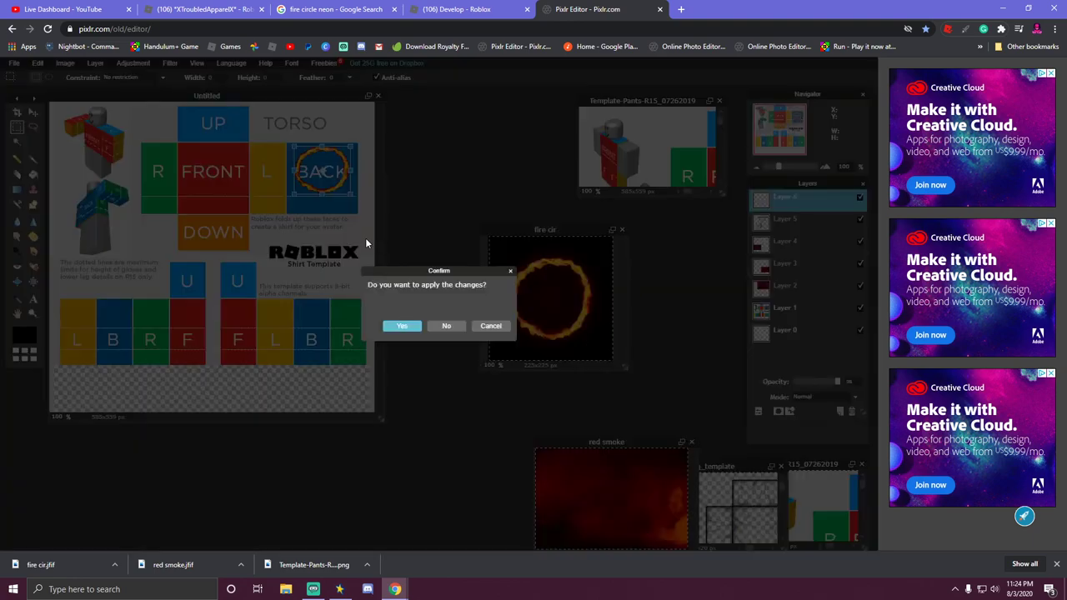
pyautogui.click(405, 326)
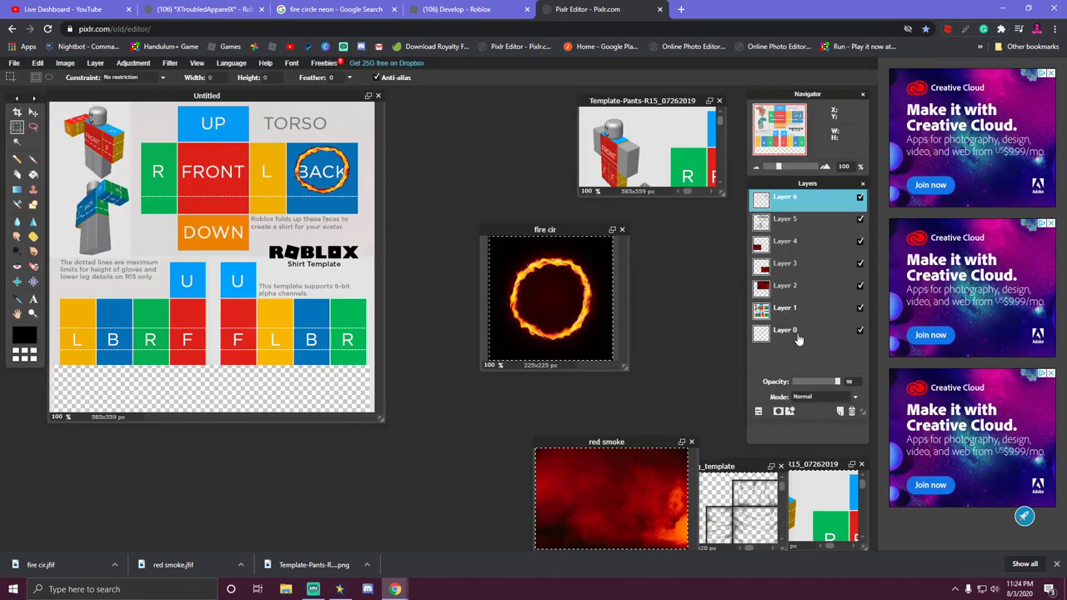
pyautogui.click(763, 290)
pyautogui.moveTo(794, 381)
pyautogui.mouseDown()
pyautogui.moveTo(844, 384)
pyautogui.moveTo(793, 388)
pyautogui.mouseUp()
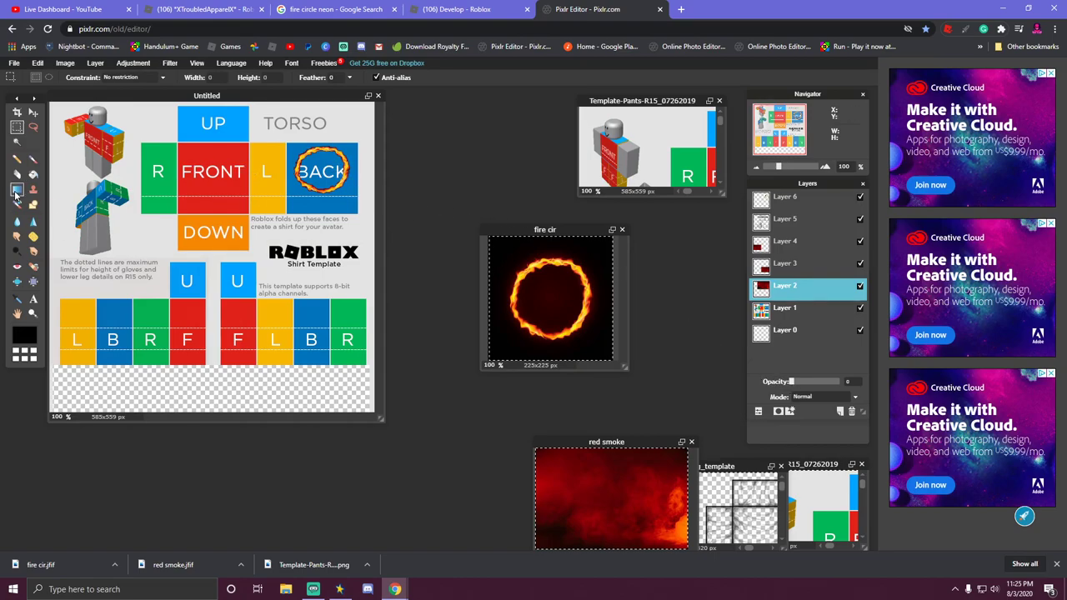
# Add a two-line text reading "AREA" and "ELIVIN" on the BACK panel.
pyautogui.click(35, 302)
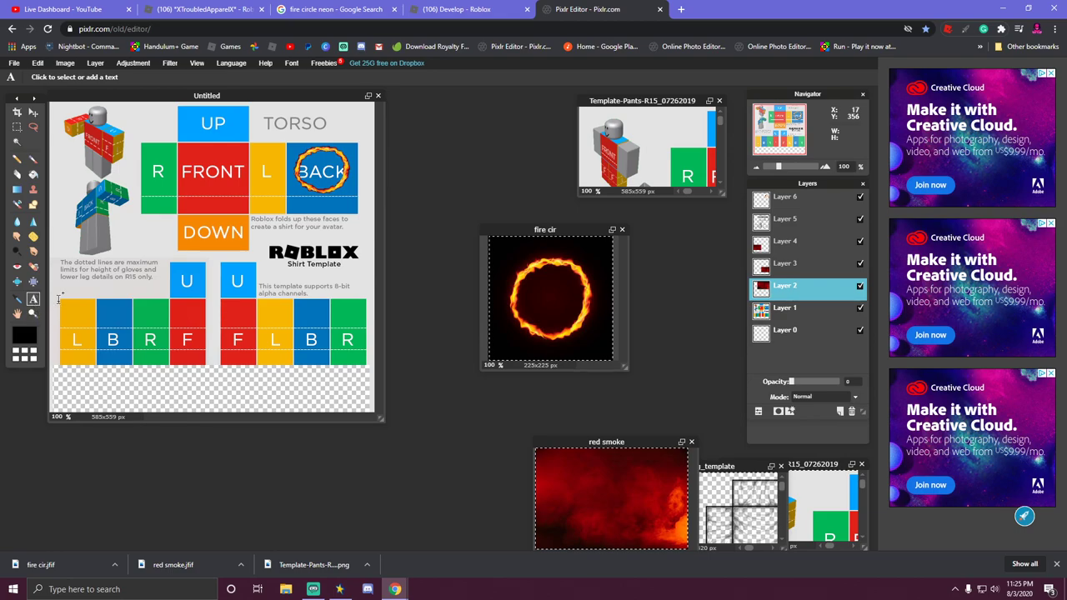
pyautogui.click(320, 172)
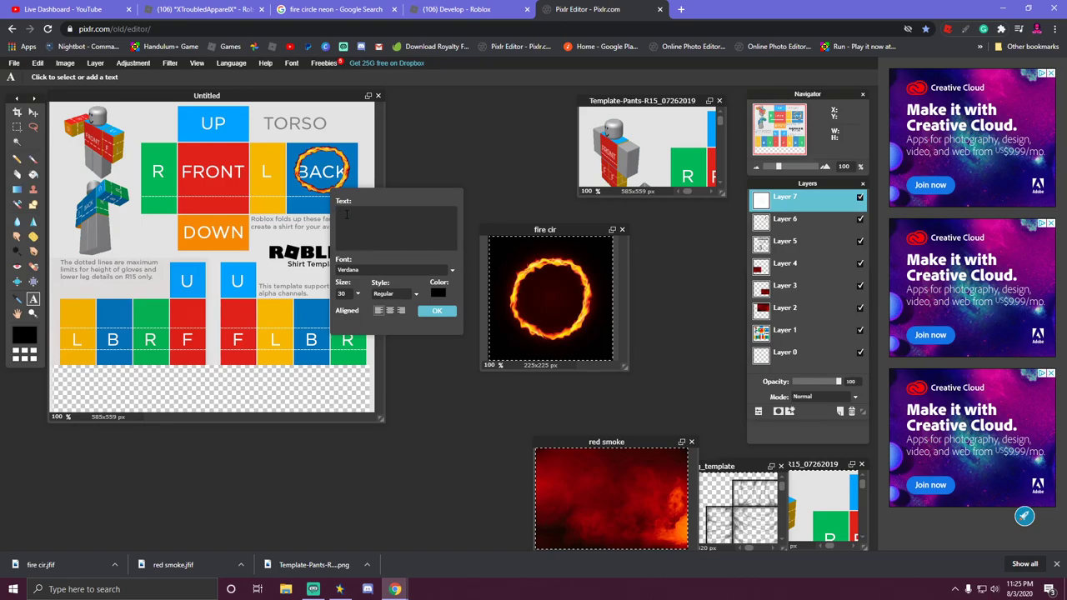
pyautogui.write('REA')
pyautogui.write('ELT/IN')
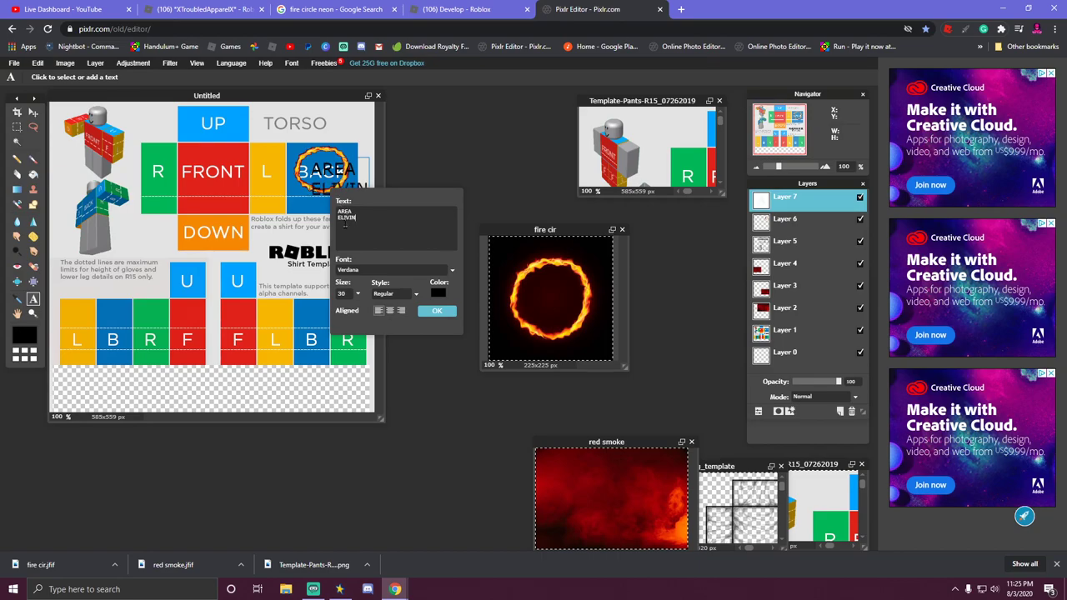
# Format the text as Bold at size 18 and move it inside the fire ring.
pyautogui.click(392, 296)
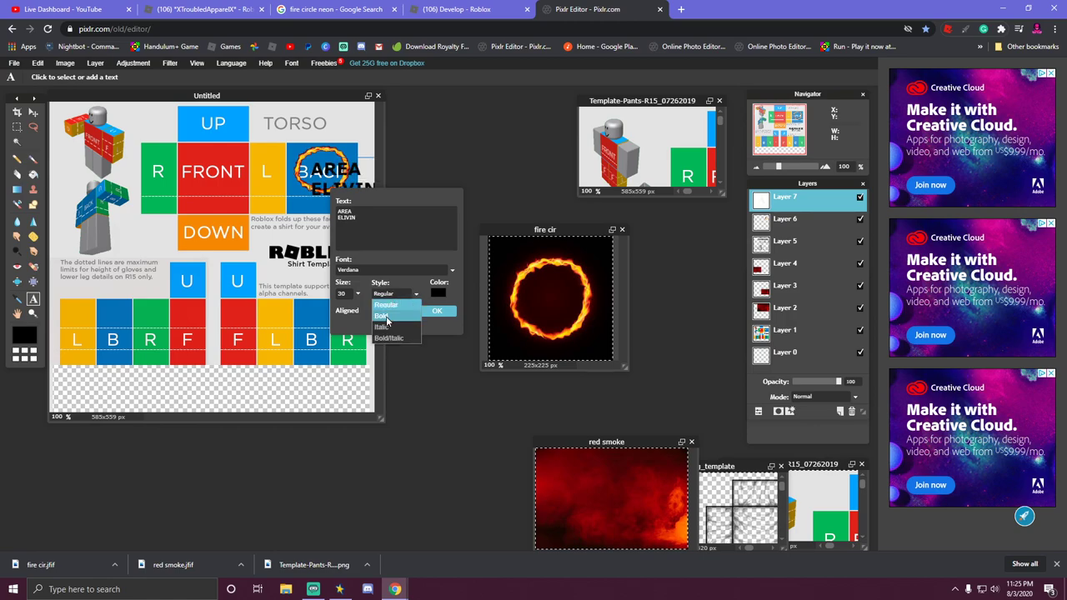
pyautogui.click(388, 317)
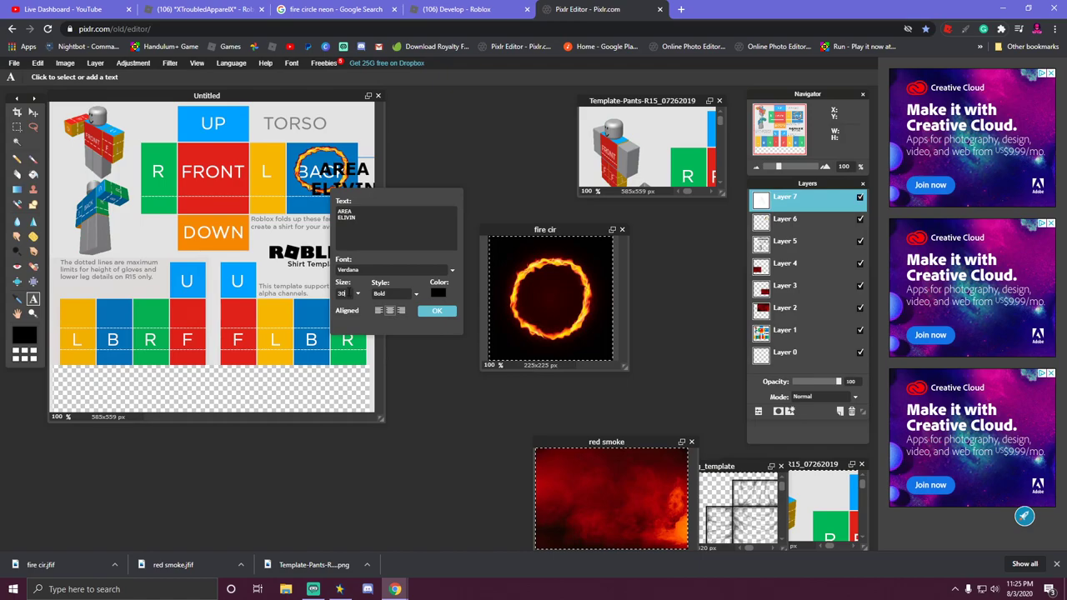
pyautogui.press('BackSpace')
pyautogui.press('BackSpace')
pyautogui.write('18')
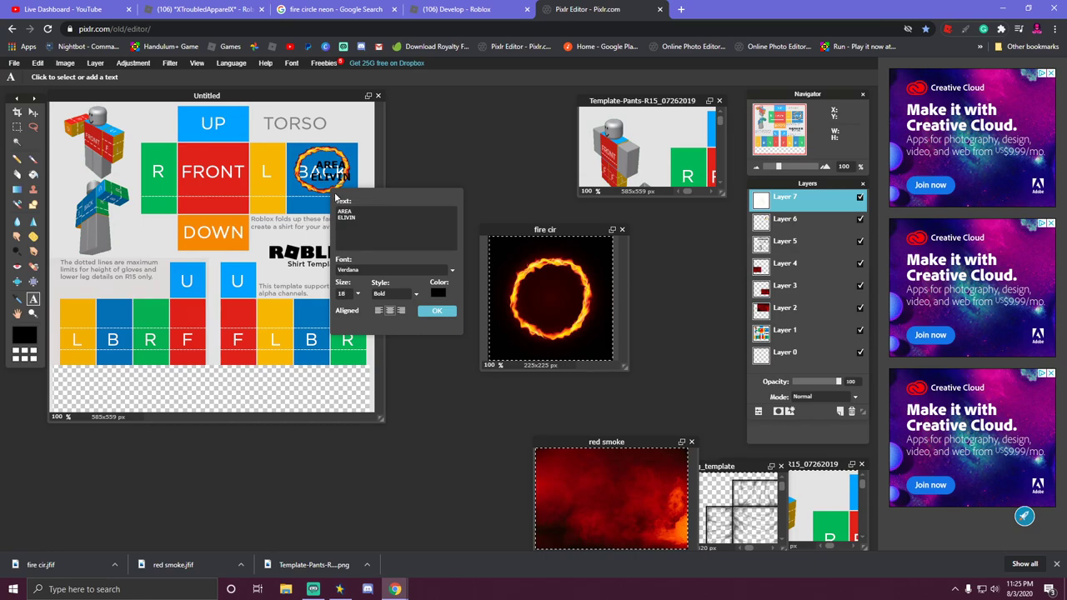
pyautogui.moveTo(352, 189); pyautogui.dragTo(338, 177)
# Color the text yellow (ffcc00), set its font to Comic Sans MS, and apply the text.
pyautogui.click(440, 295)
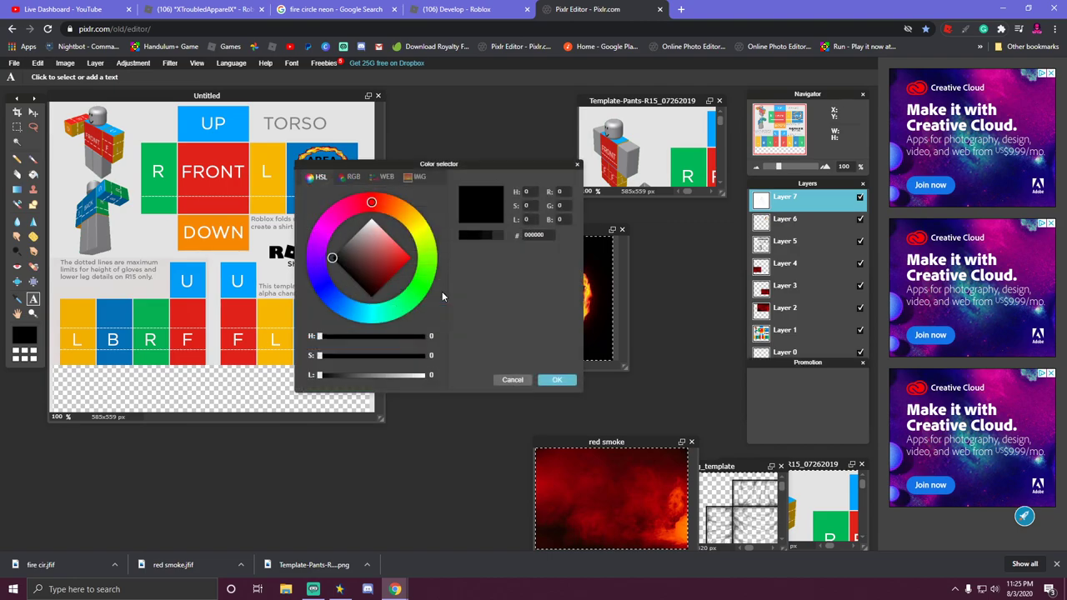
pyautogui.click(383, 177)
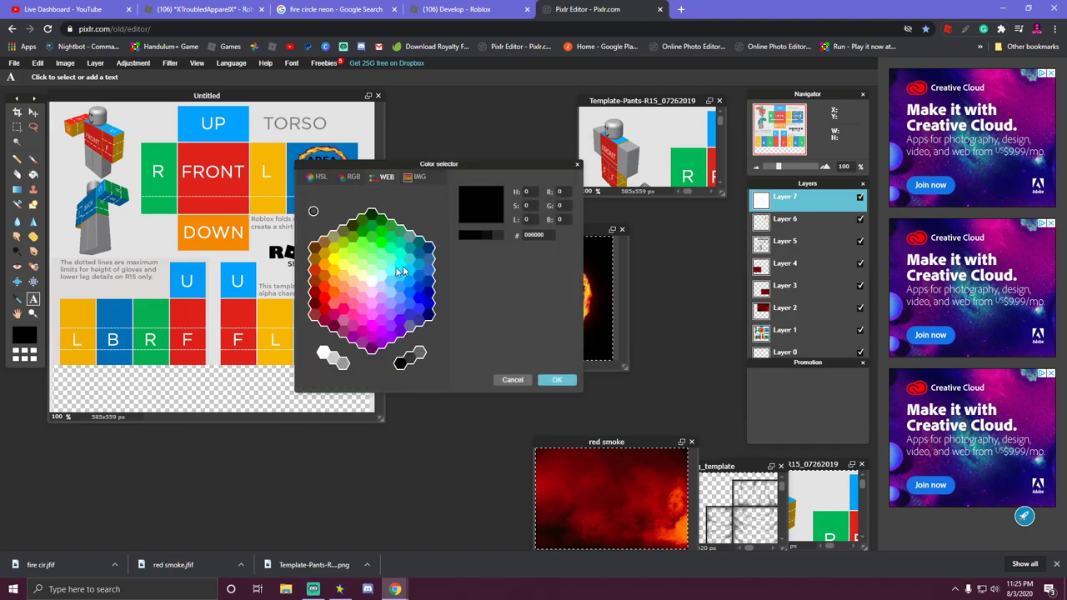
pyautogui.click(335, 275)
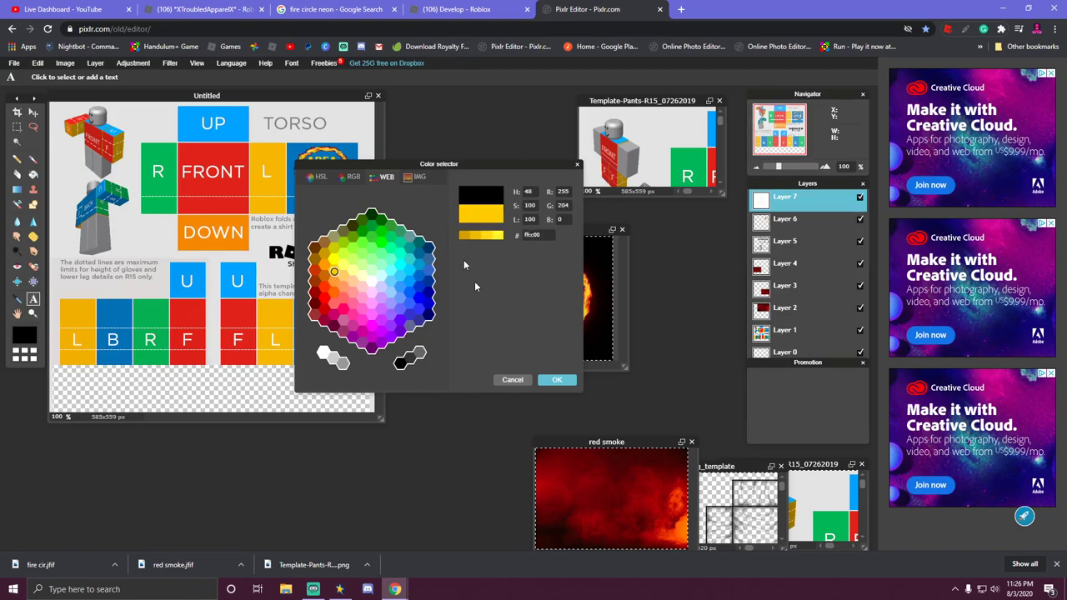
pyautogui.click(557, 380)
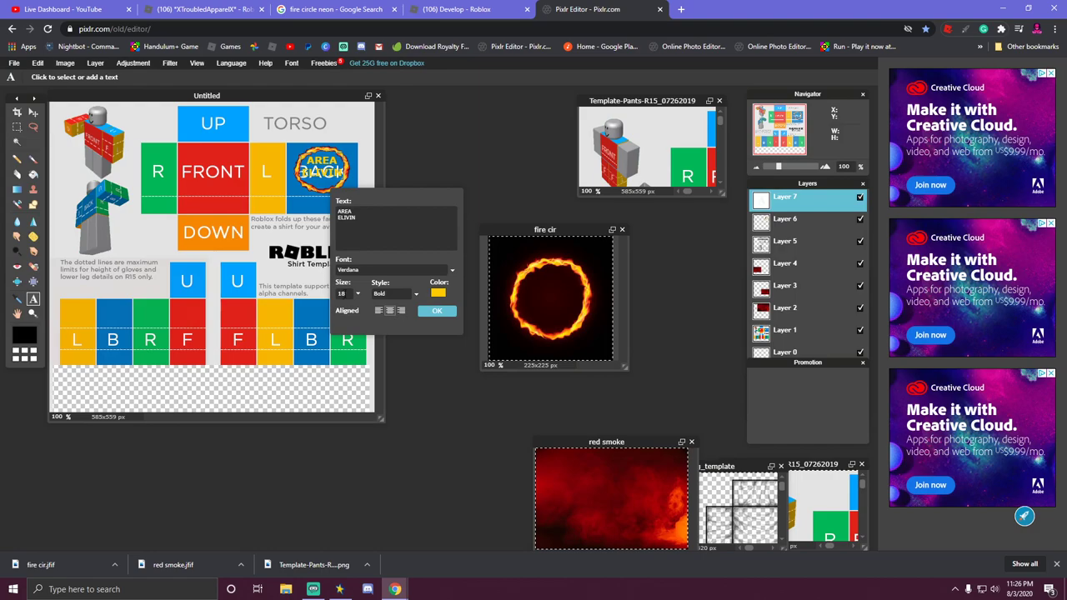
pyautogui.click(364, 271)
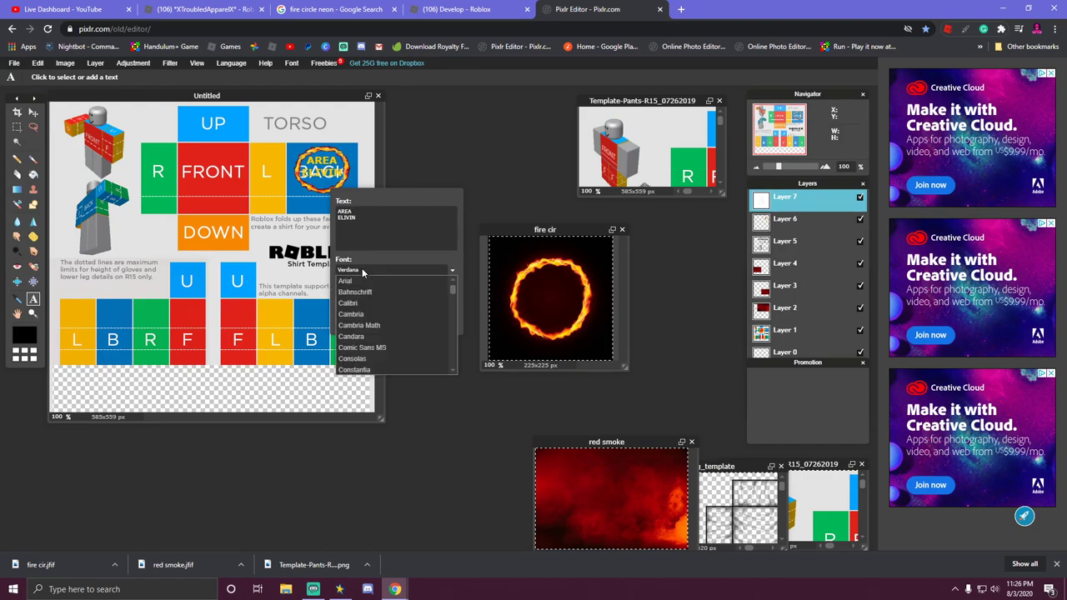
pyautogui.click(384, 348)
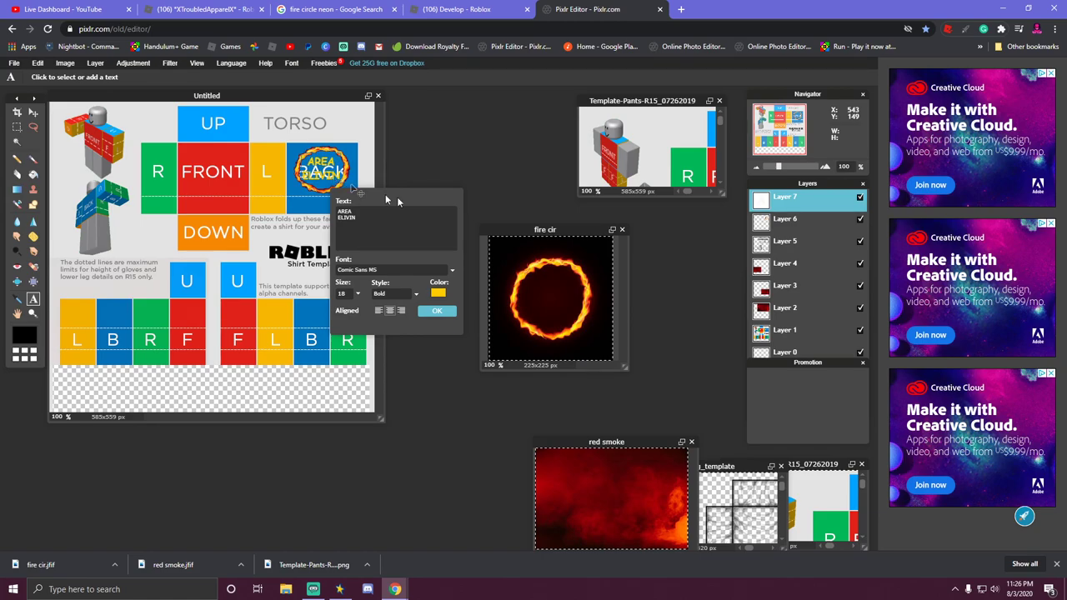
pyautogui.click(437, 311)
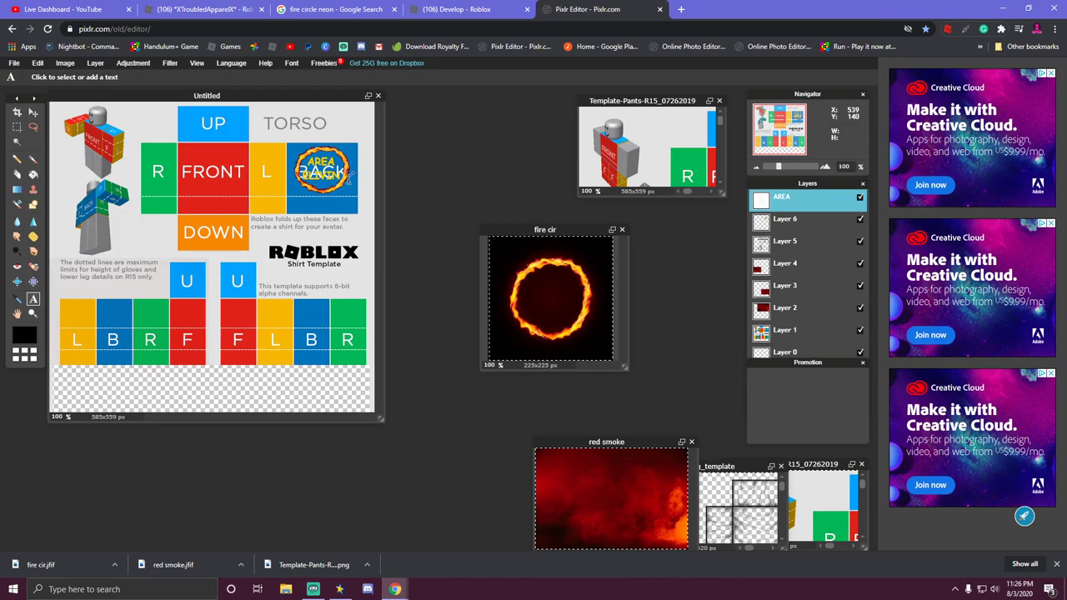
# Raise Layer 2's opacity to about 60 and increase Layer 3's opacity so the red smoke shows over the template.
pyautogui.click(753, 312)
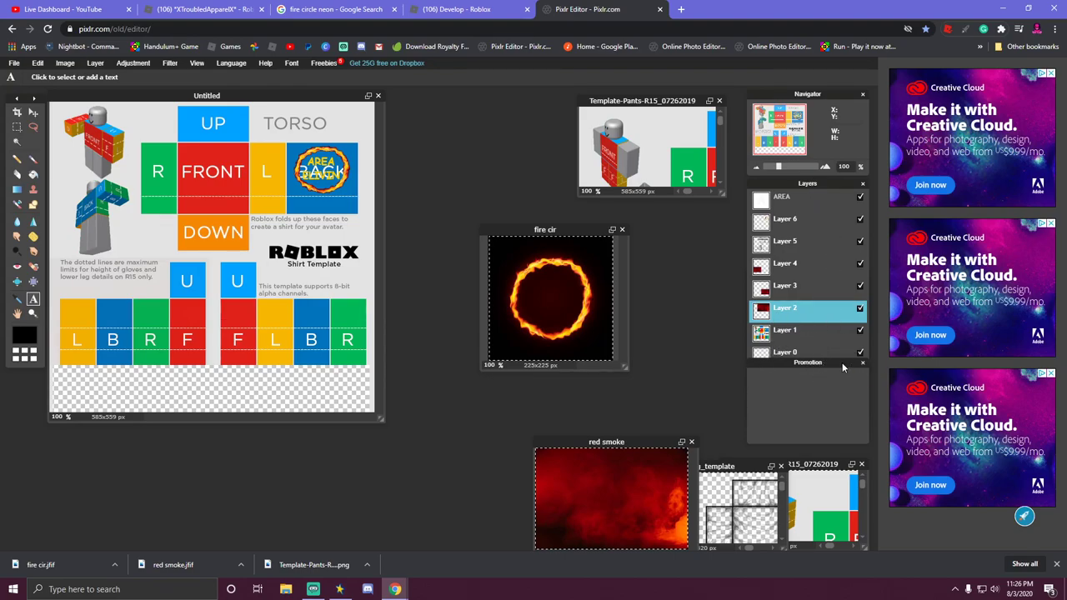
pyautogui.moveTo(842, 363); pyautogui.dragTo(792, 384)
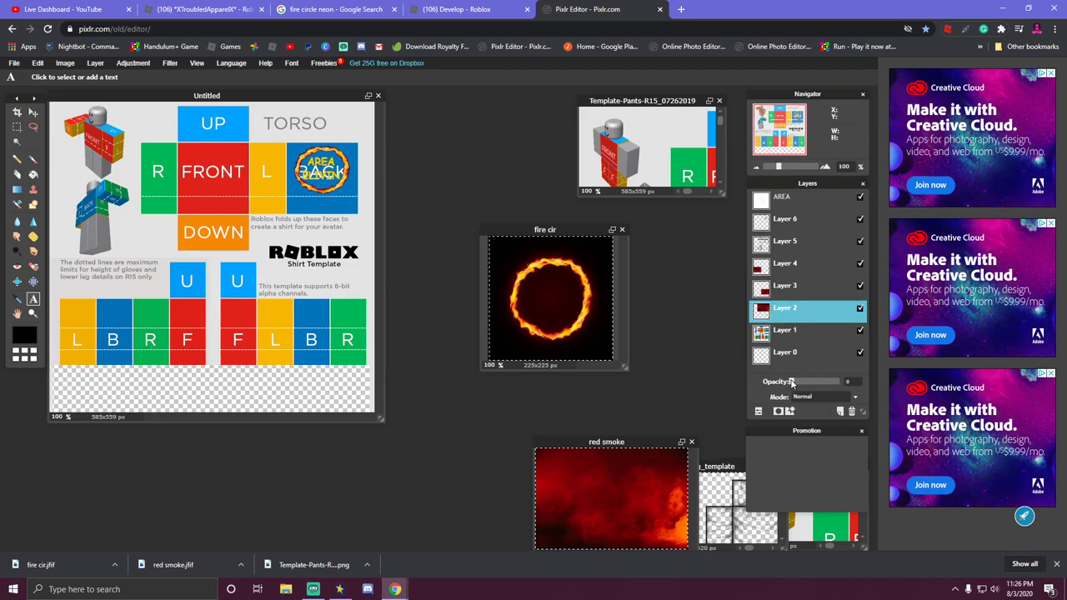
pyautogui.moveTo(792, 381); pyautogui.dragTo(821, 383)
pyautogui.click(764, 291)
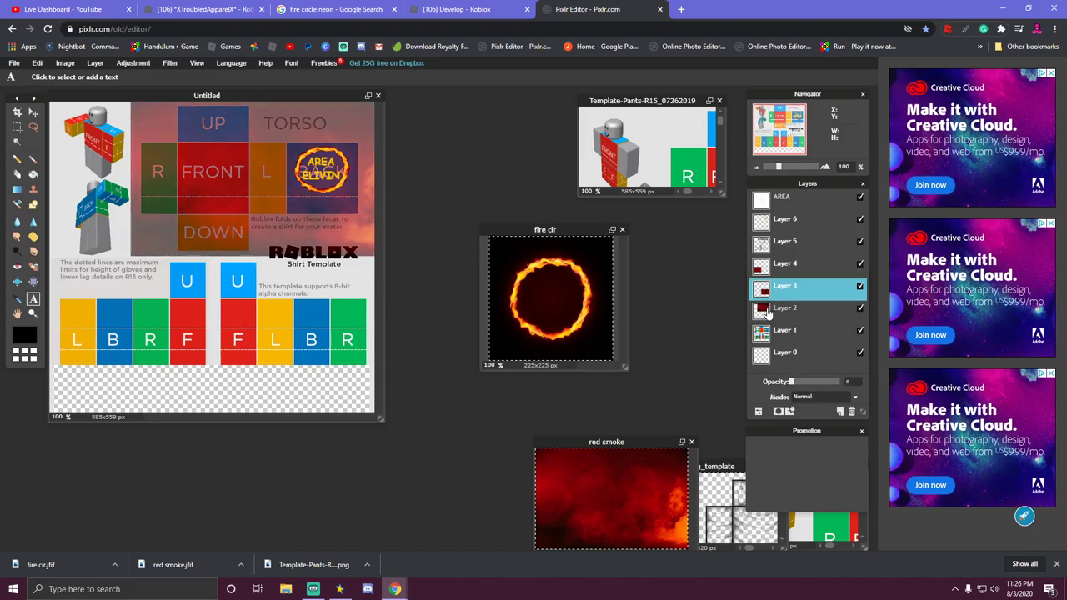
pyautogui.moveTo(793, 384); pyautogui.dragTo(816, 383)
# Raise Layer 4's opacity to about 40 and place the layer between Layer 3 and Layer 2.
pyautogui.moveTo(784, 264); pyautogui.dragTo(785, 333)
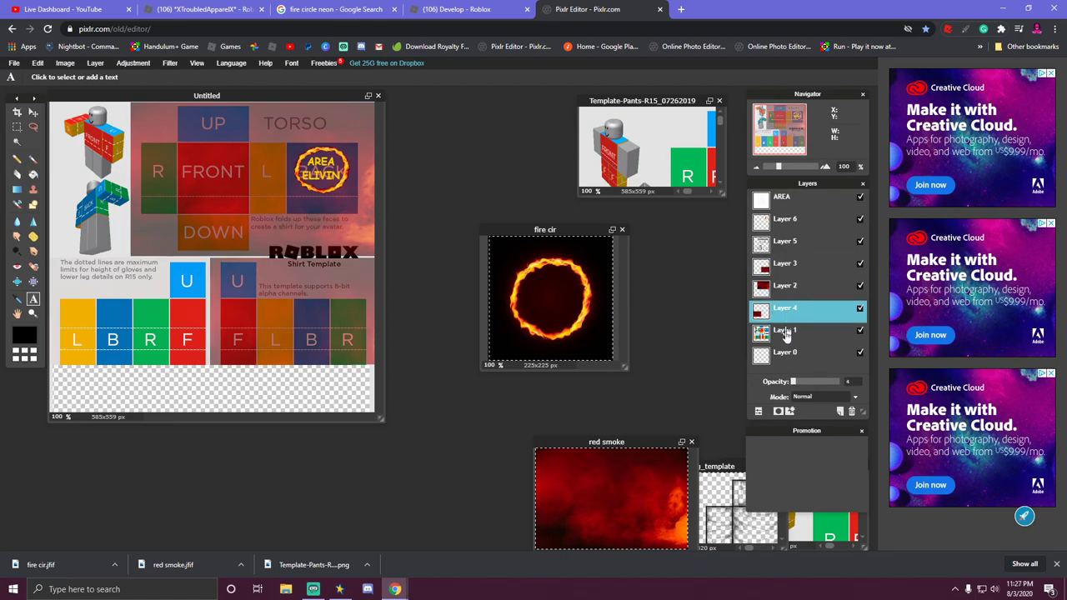
pyautogui.moveTo(793, 383); pyautogui.dragTo(810, 384)
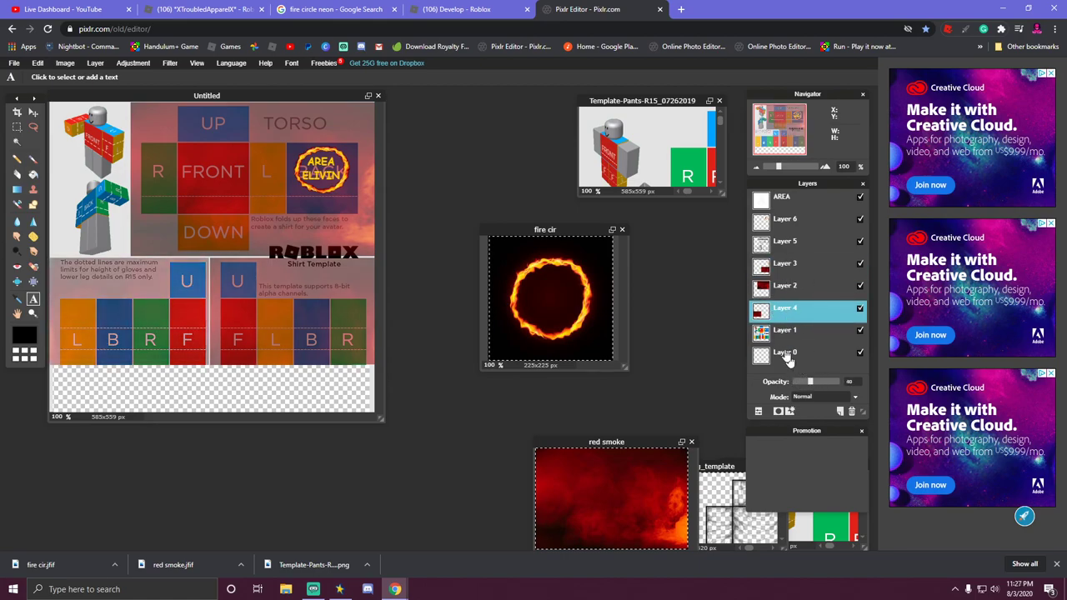
pyautogui.moveTo(760, 311); pyautogui.dragTo(763, 273)
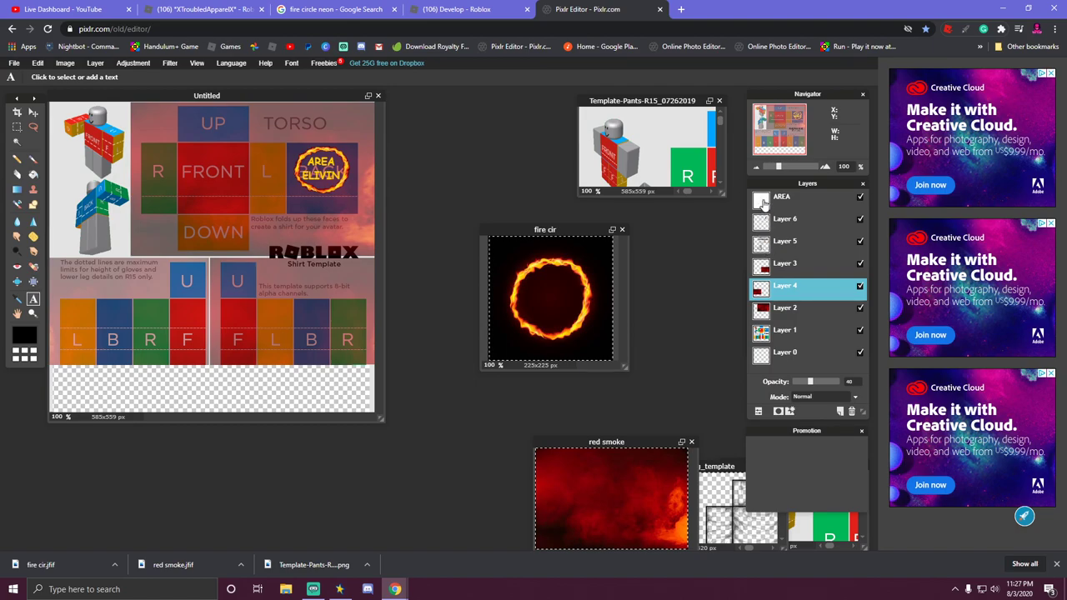
# Set the opacity of the Layer 5 shading to 100 and switch to the Marquee tool.
pyautogui.click(769, 247)
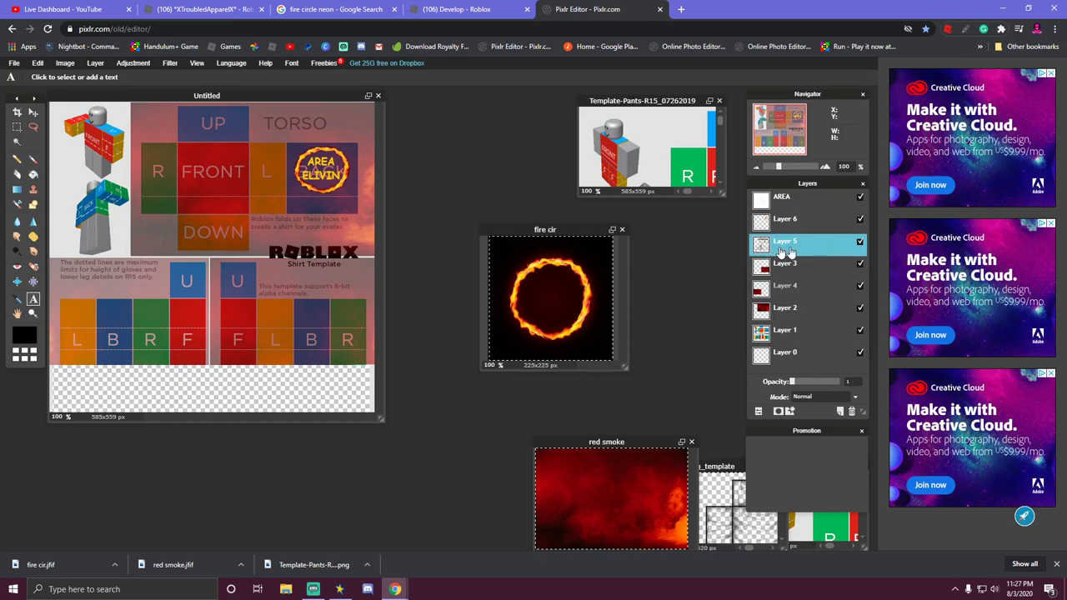
pyautogui.moveTo(792, 381); pyautogui.dragTo(841, 382)
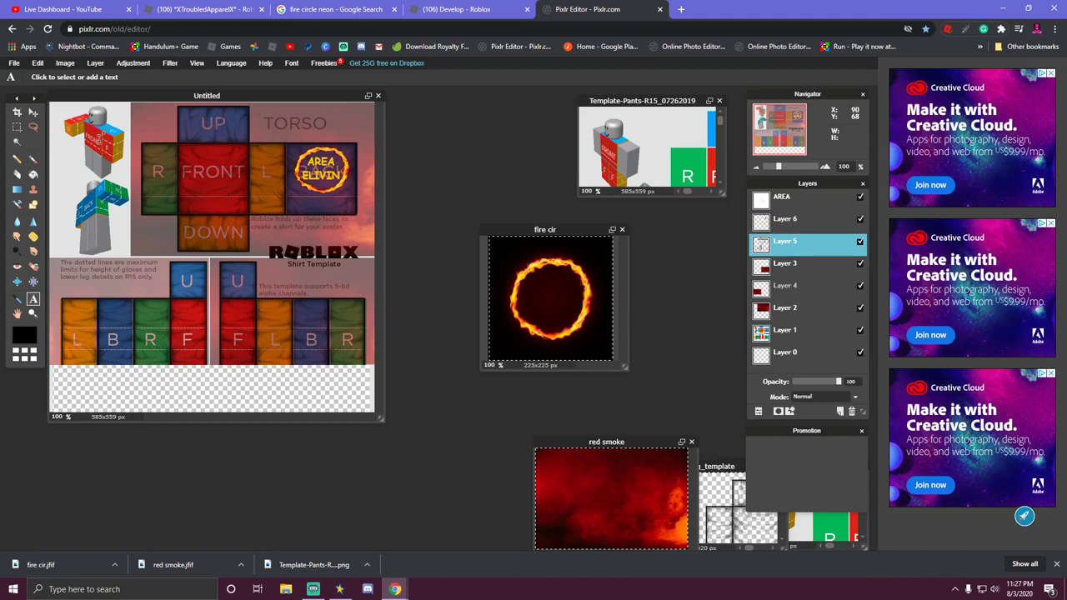
pyautogui.click(17, 126)
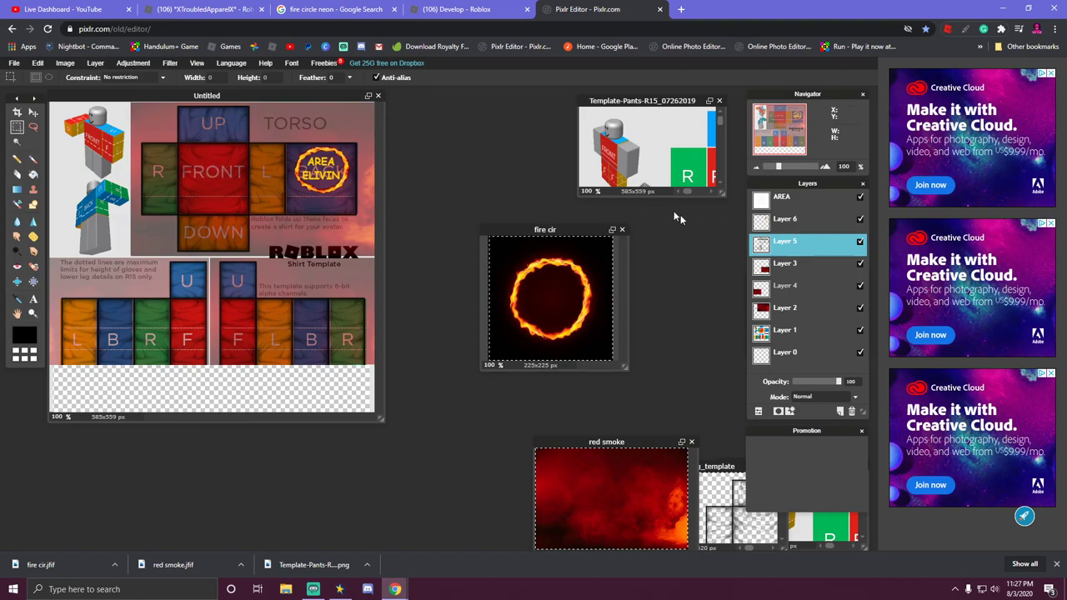
# Lower the opacity of the red smoke on Layers 2, 4 and 3 to 0.
pyautogui.click(761, 276)
pyautogui.click(765, 315)
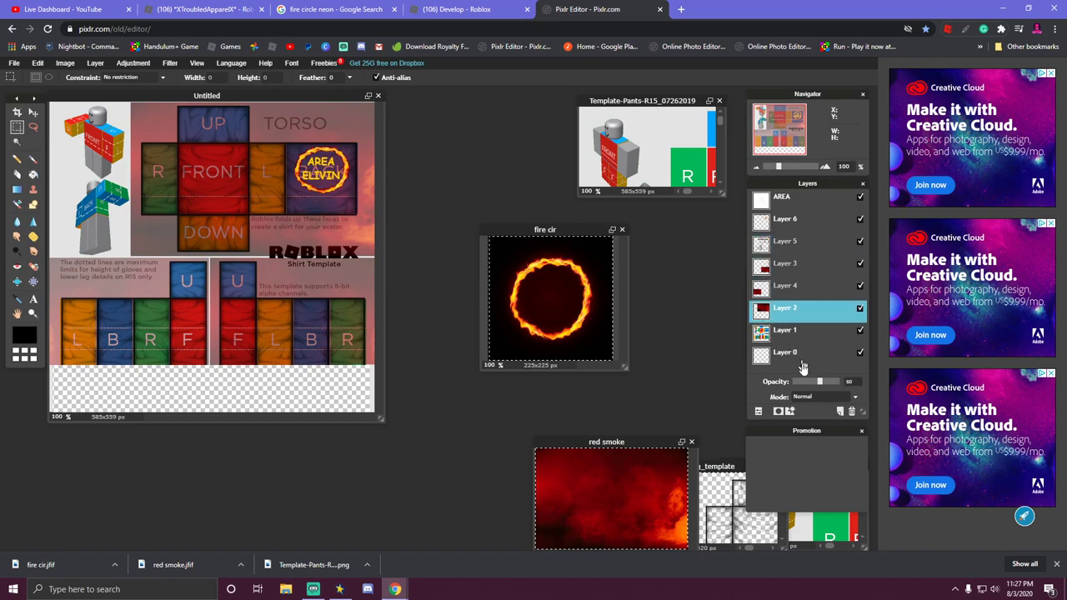
pyautogui.moveTo(822, 382); pyautogui.dragTo(792, 382)
pyautogui.click(757, 290)
pyautogui.click(762, 278)
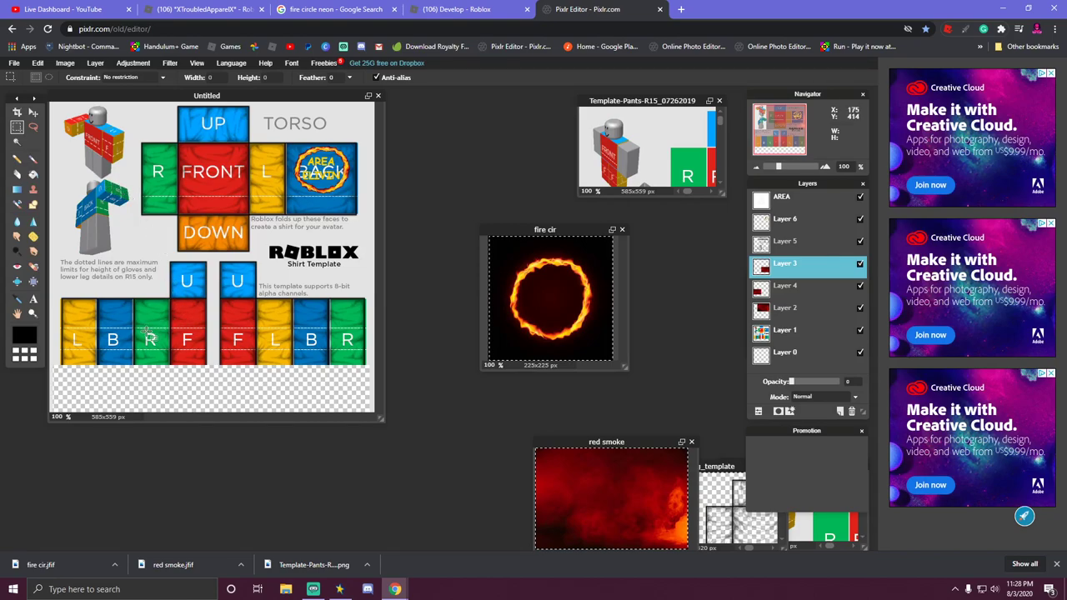
# Add the text "AE" in Comic Sans MS at size 23 above the L on the left arm's yellow panel.
pyautogui.click(34, 301)
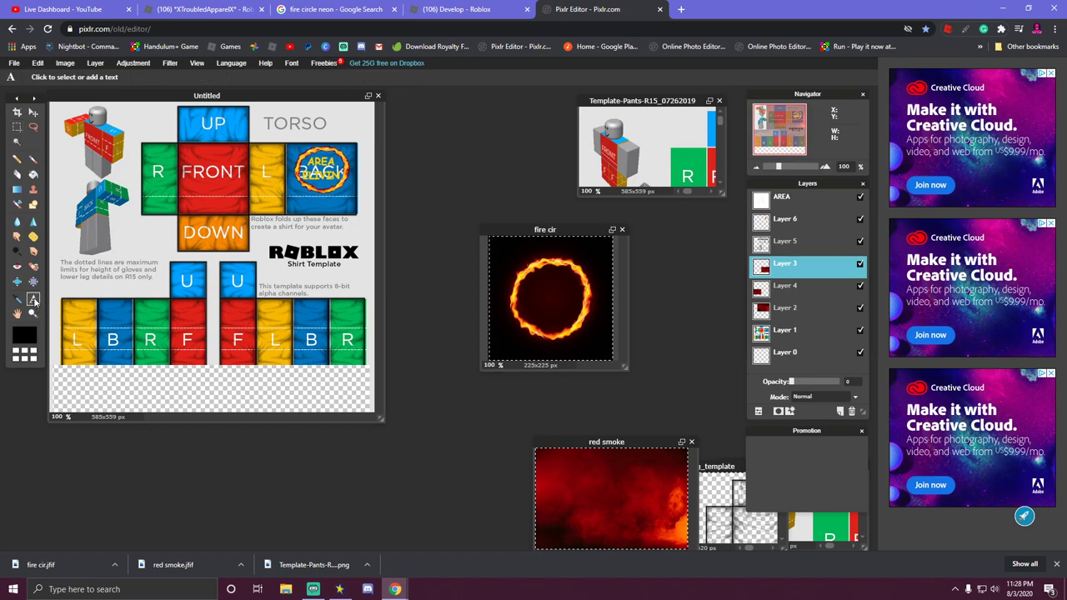
pyautogui.click(267, 321)
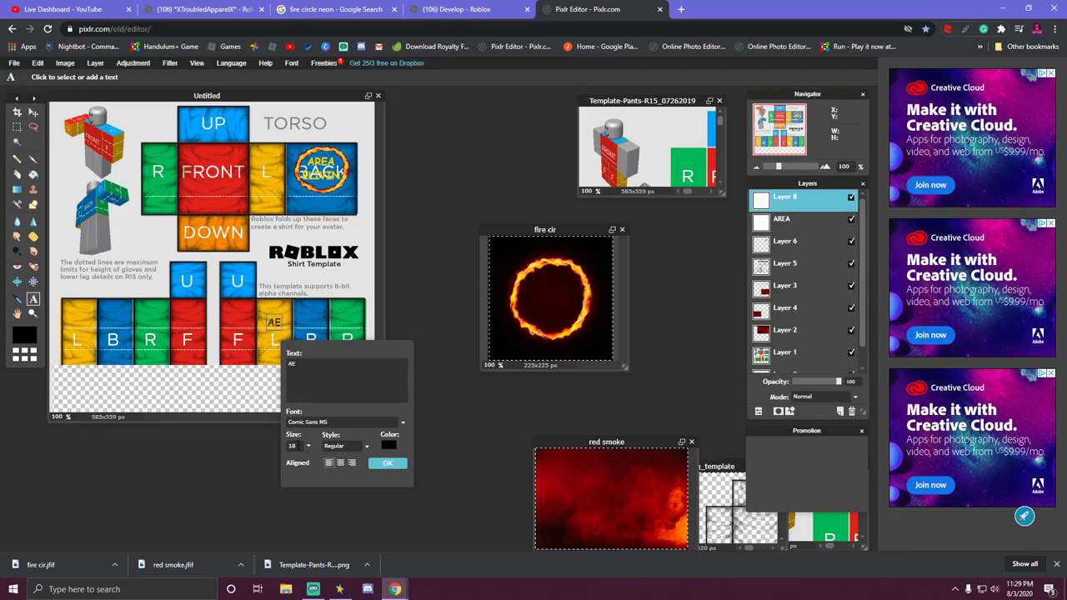
pyautogui.click(298, 445)
pyautogui.press('BackSpace')
pyautogui.write('23')
pyautogui.moveTo(312, 354); pyautogui.dragTo(370, 357)
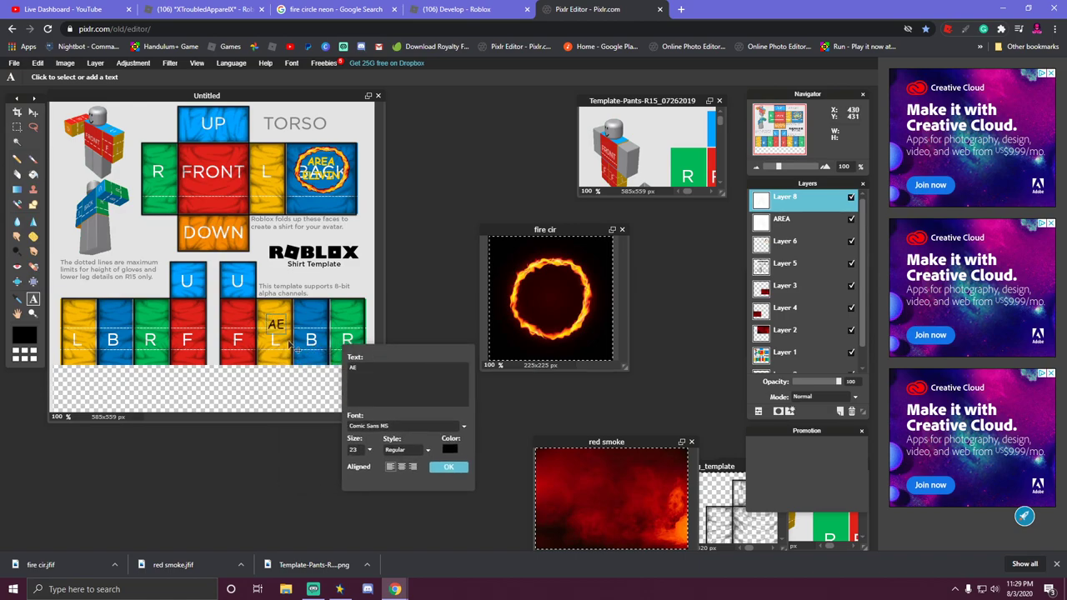
pyautogui.moveTo(279, 334); pyautogui.dragTo(273, 338)
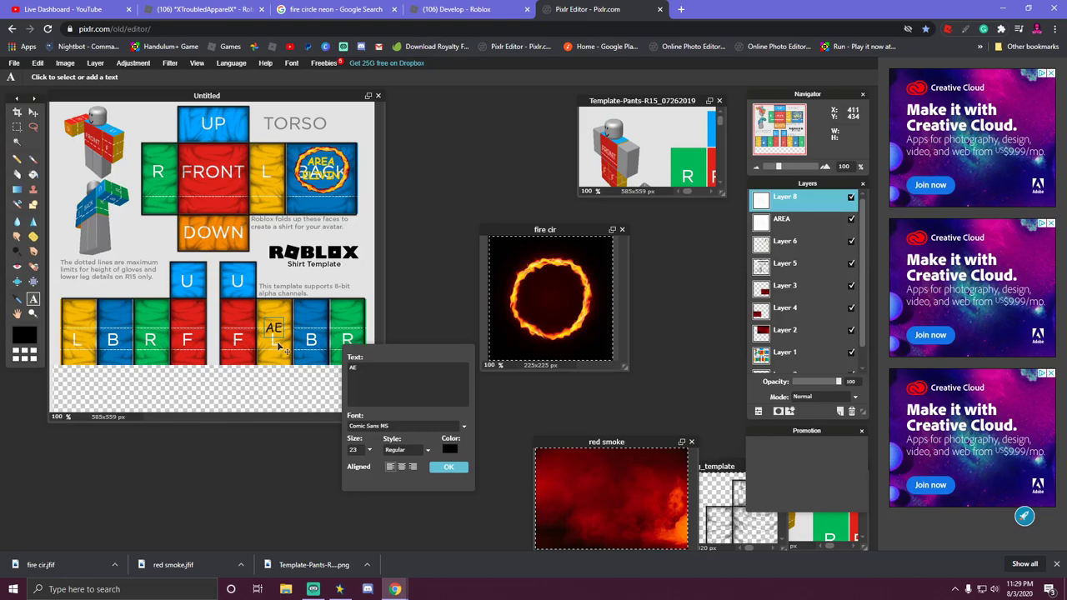
pyautogui.moveTo(286, 344); pyautogui.dragTo(285, 345)
# Color the left arm's "AE" text yellow (ffcc00), adjust its font style and apply the text.
pyautogui.click(450, 451)
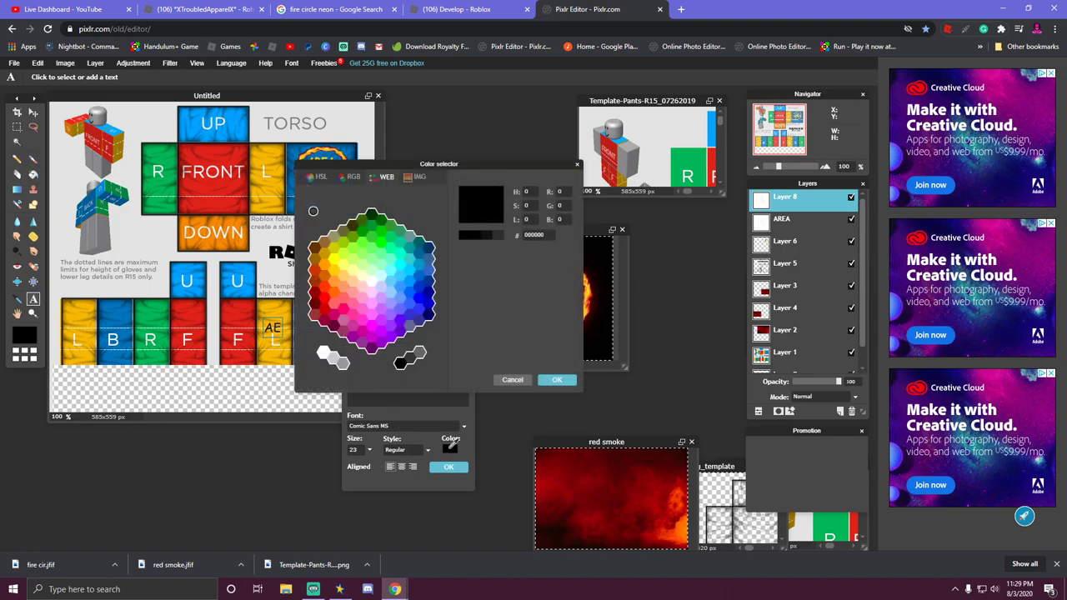
pyautogui.click(334, 284)
pyautogui.click(334, 268)
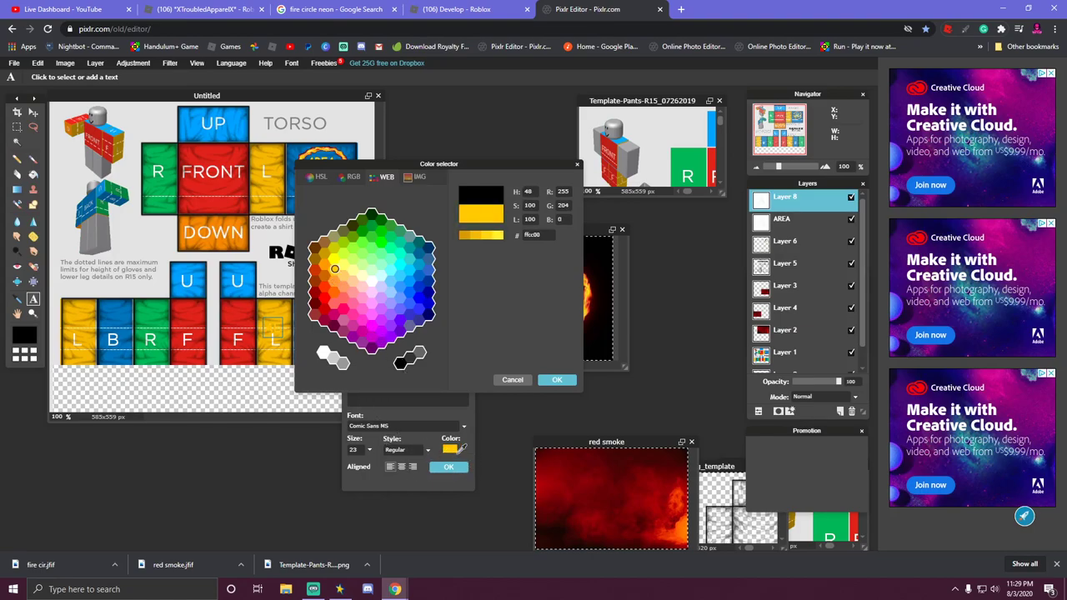
pyautogui.click(557, 381)
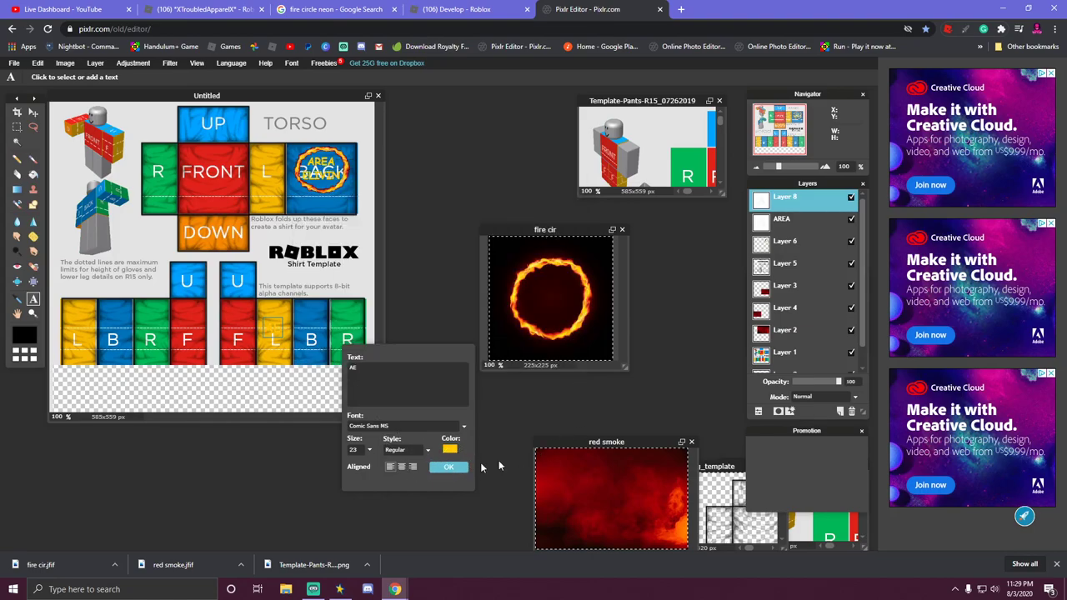
pyautogui.click(414, 450)
pyautogui.click(404, 471)
pyautogui.click(448, 467)
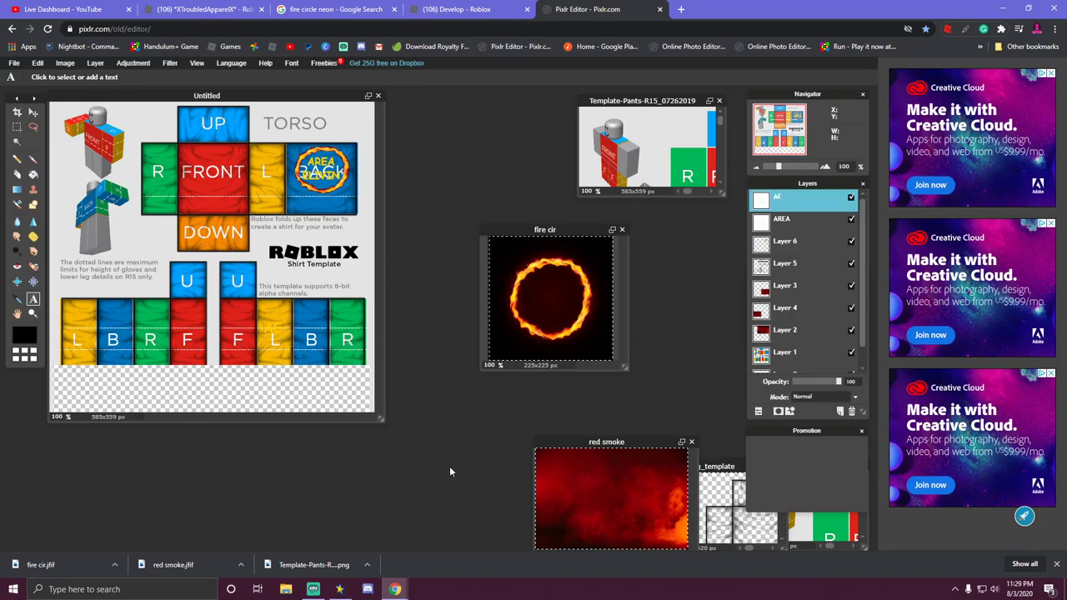
# Add a second "AE" text in bold above the R on the right arm's green panel.
pyautogui.click(149, 325)
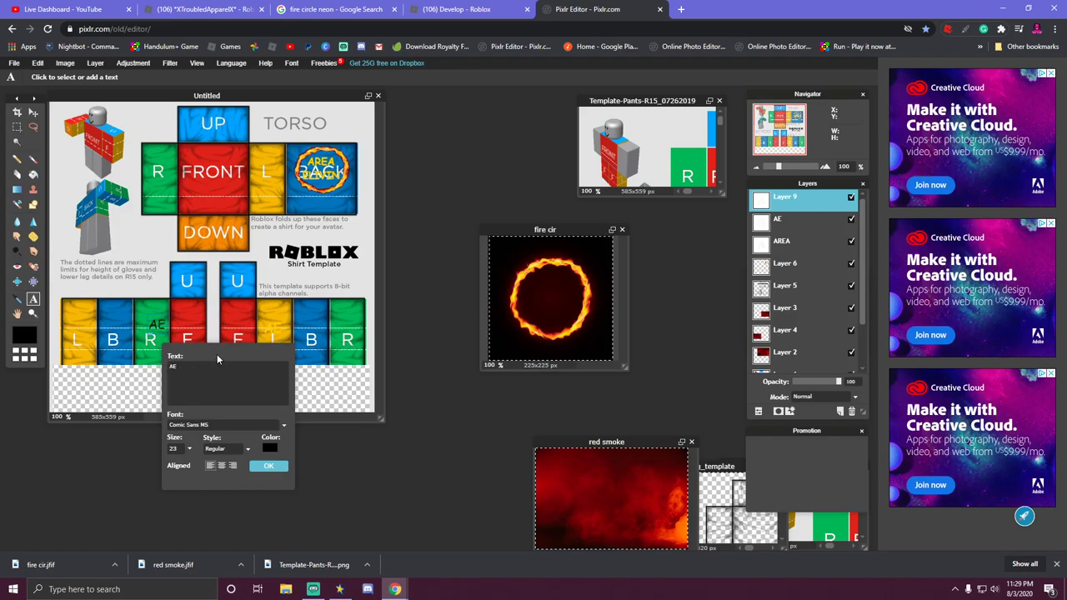
pyautogui.moveTo(225, 355); pyautogui.dragTo(195, 388)
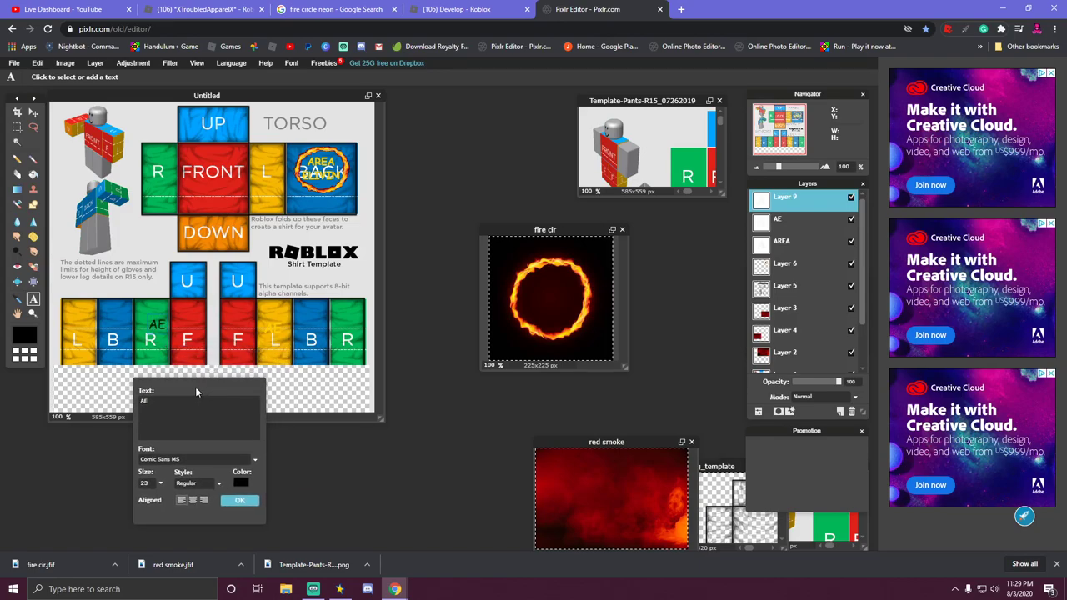
pyautogui.moveTo(165, 336); pyautogui.dragTo(159, 340)
pyautogui.click(198, 484)
pyautogui.click(196, 496)
# Color the right arm's "AE" text yellow (ffcc00) and apply it.
pyautogui.click(241, 483)
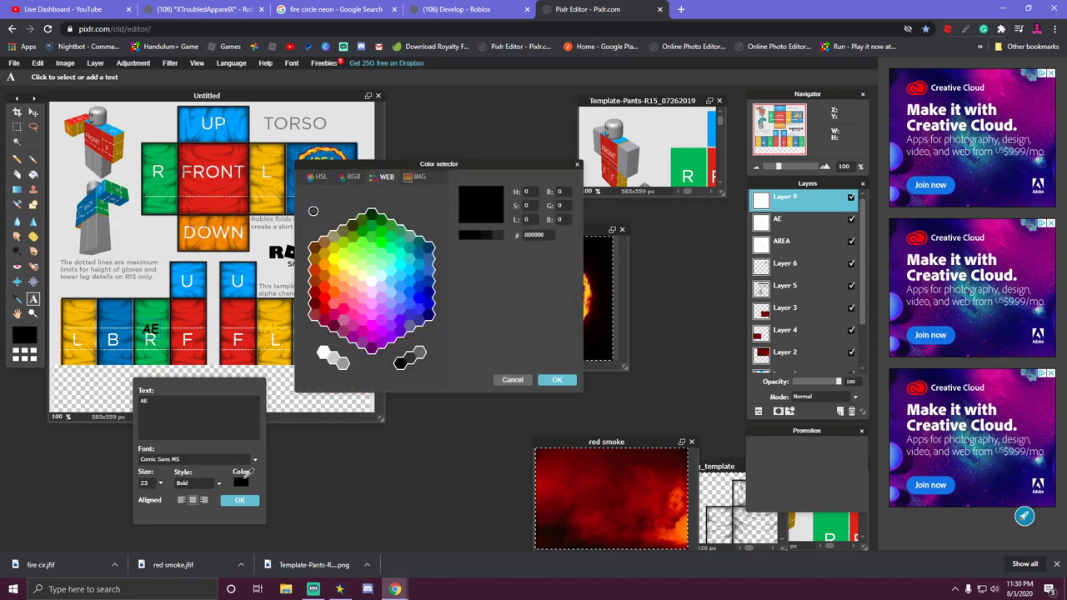
pyautogui.click(334, 269)
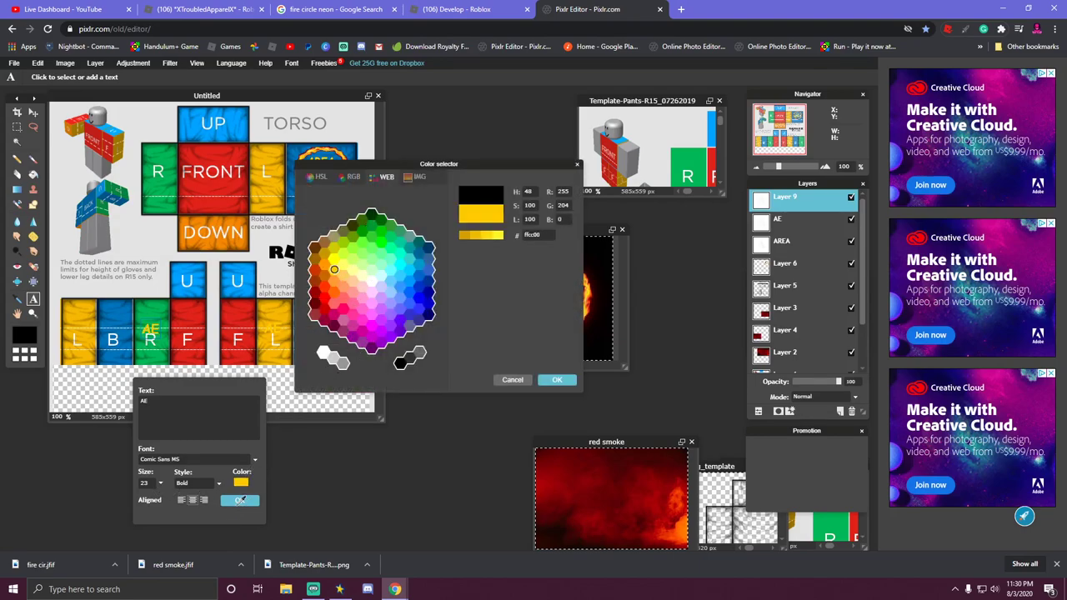
pyautogui.click(555, 380)
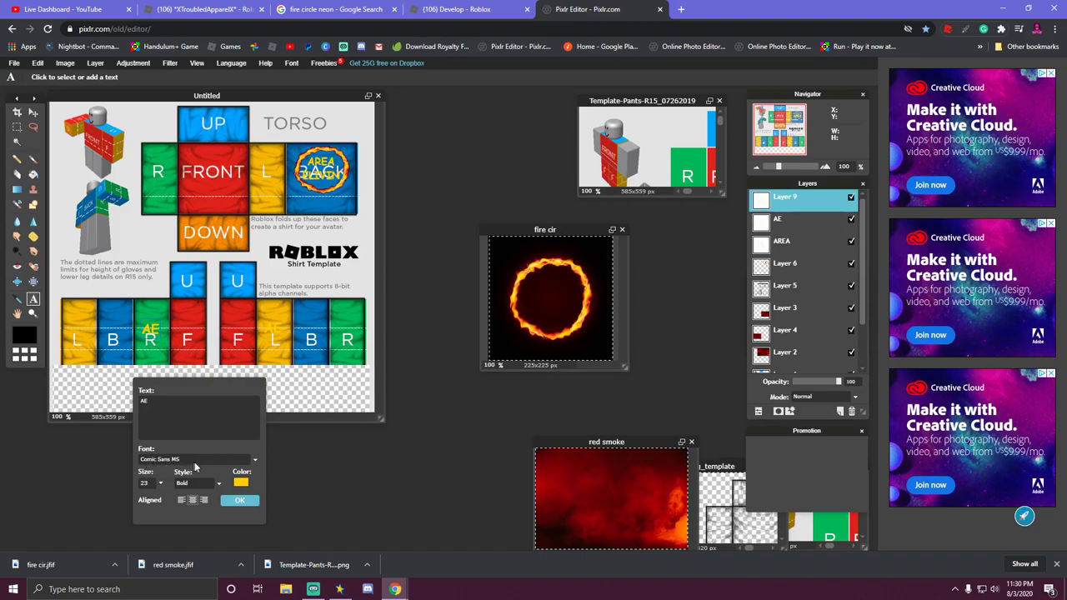
pyautogui.click(241, 501)
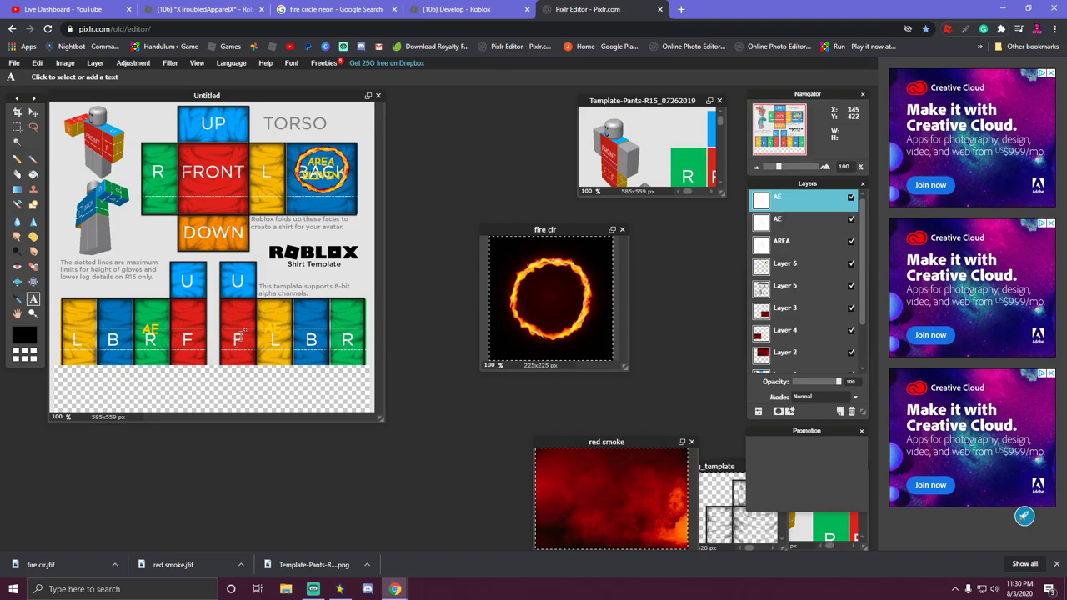
pyautogui.click(558, 303)
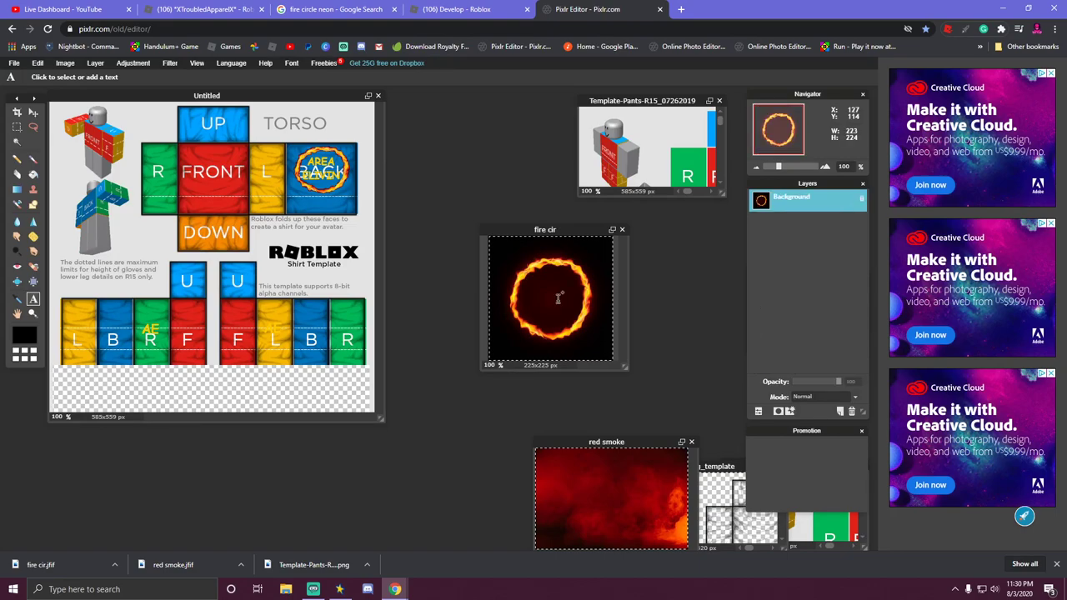
pyautogui.click(15, 128)
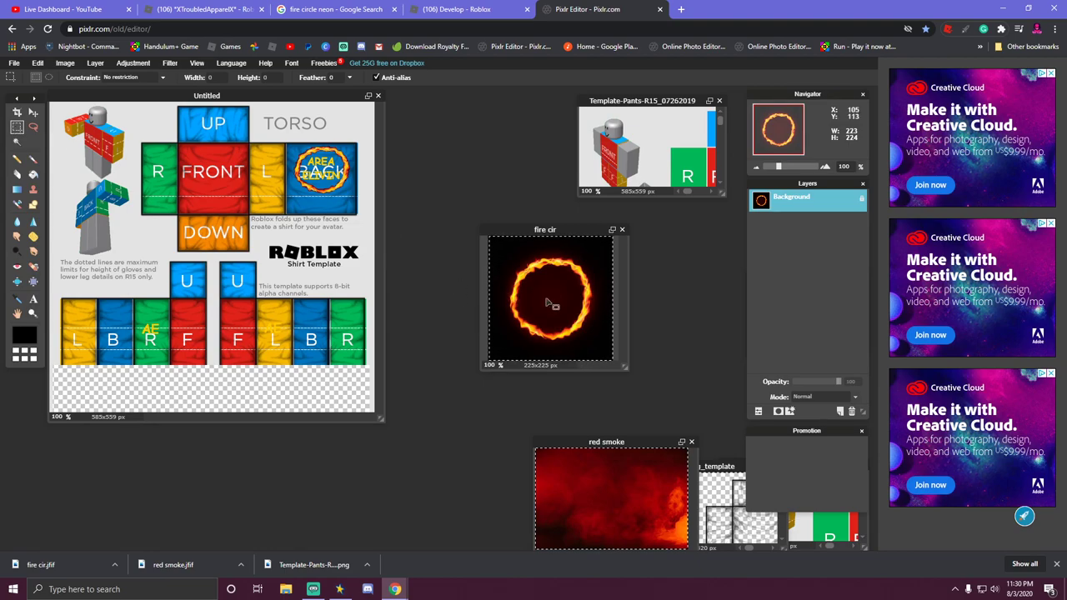
pyautogui.click(238, 233)
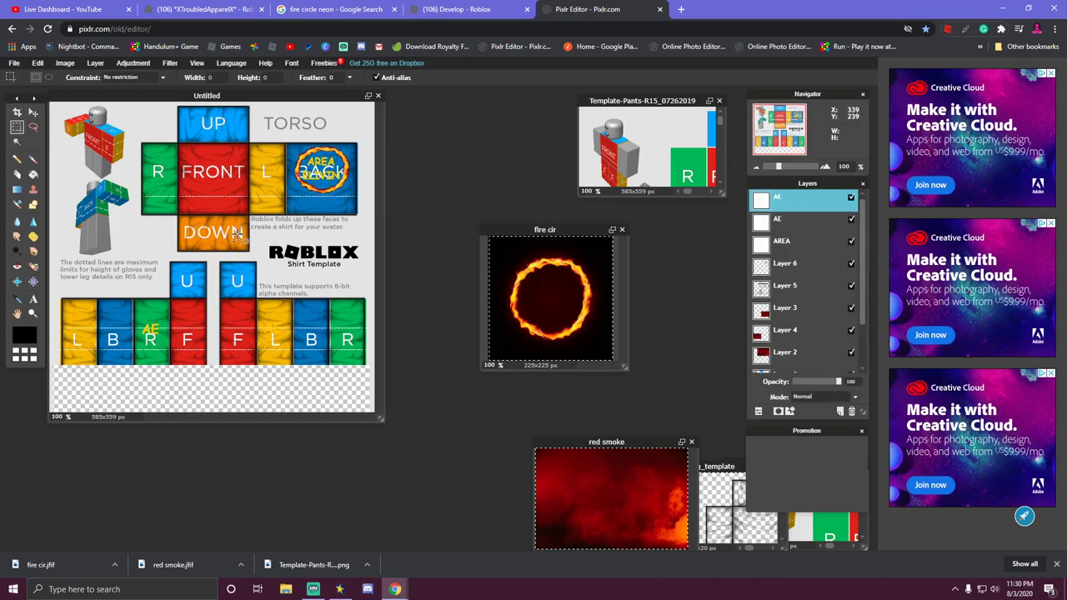
pyautogui.hotkey('ctrl', 'v')
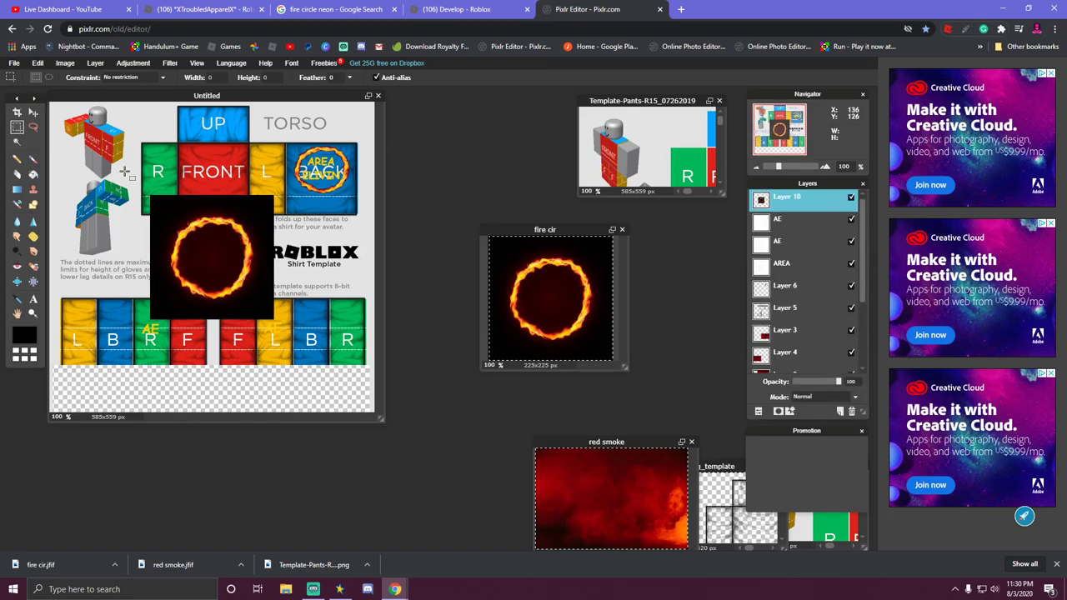
pyautogui.click(16, 143)
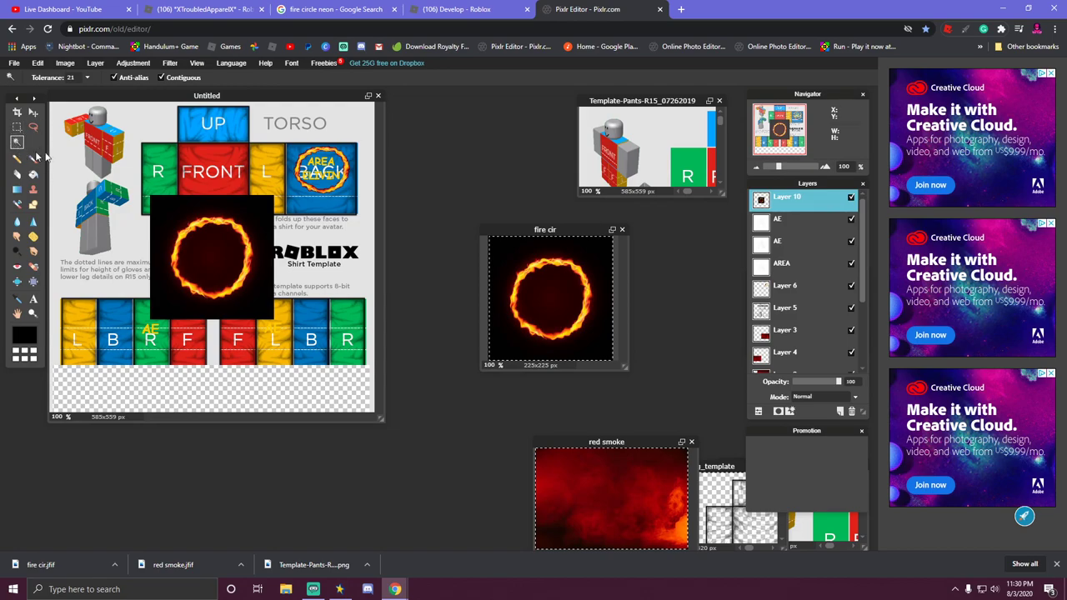
pyautogui.rightClick(214, 241)
pyautogui.click(16, 128)
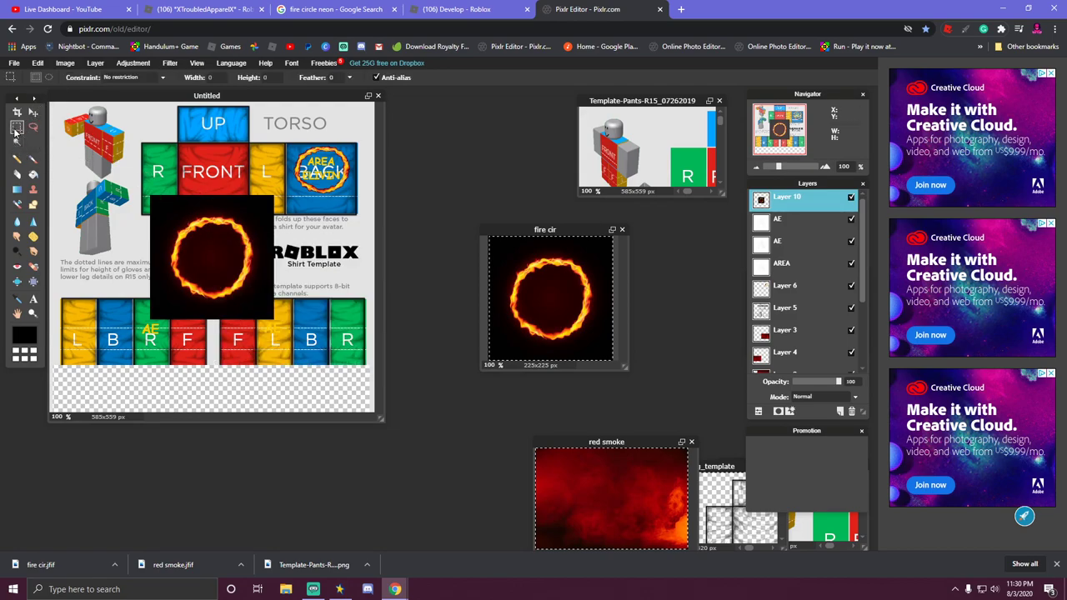
pyautogui.rightClick(195, 235)
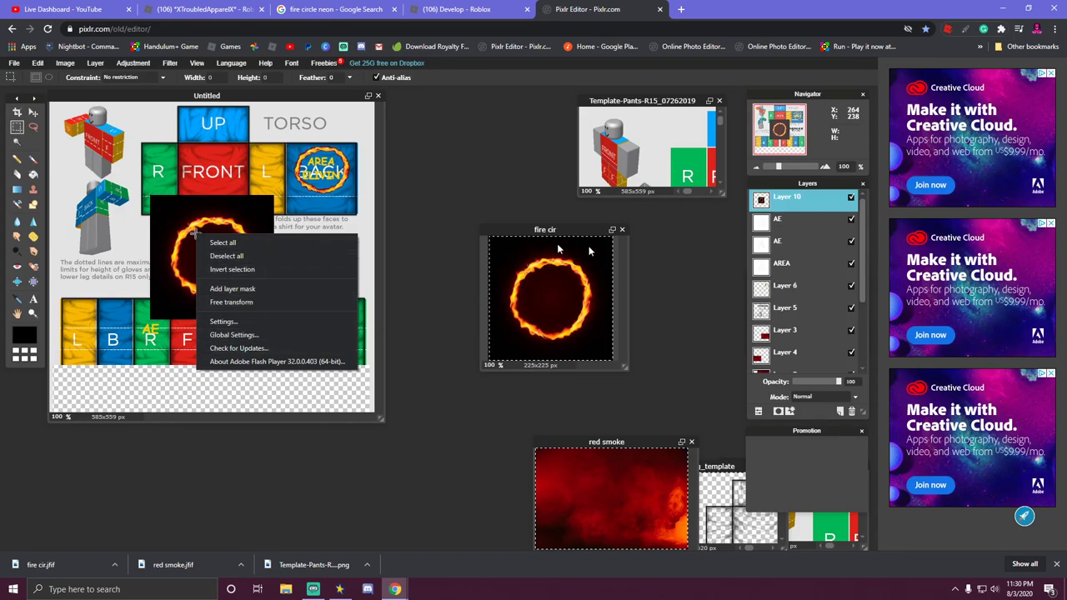
pyautogui.rightClick(792, 202)
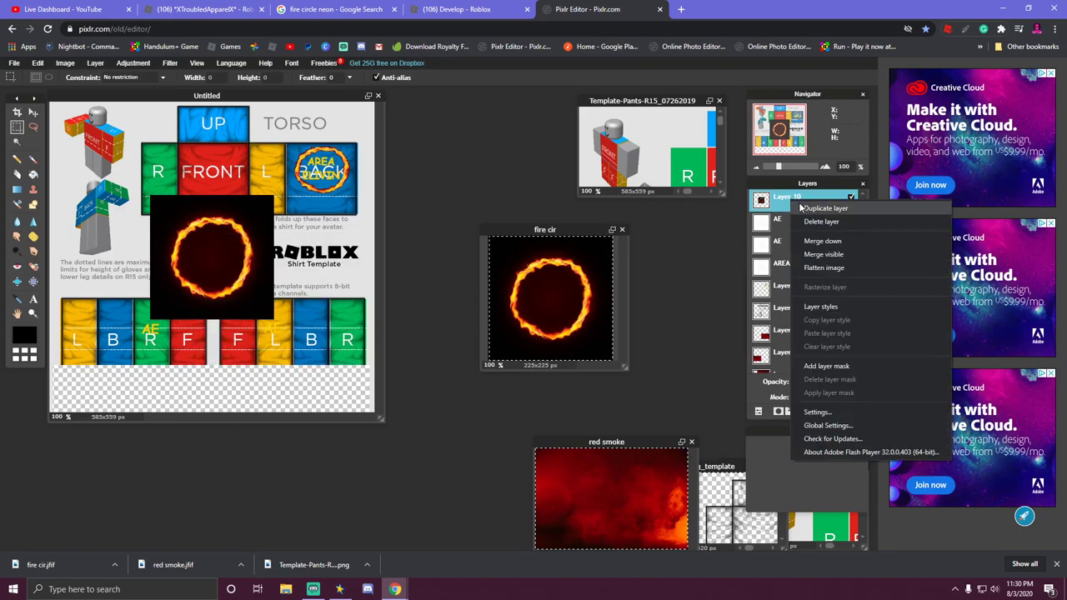
pyautogui.click(806, 223)
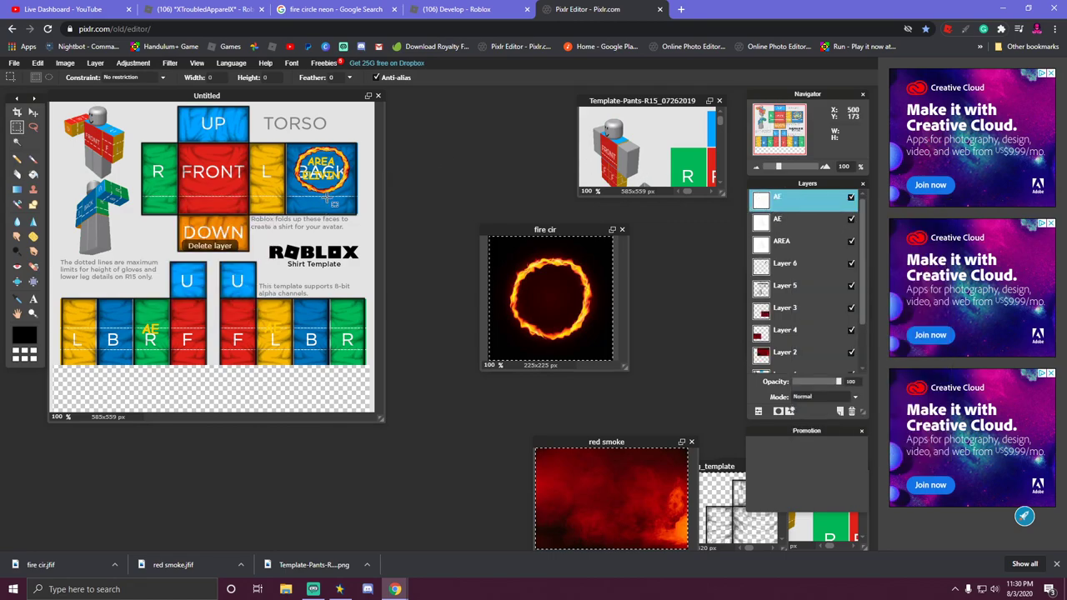
# Duplicate Layer 6, which holds the fire ring on the back of the torso.
pyautogui.click(766, 269)
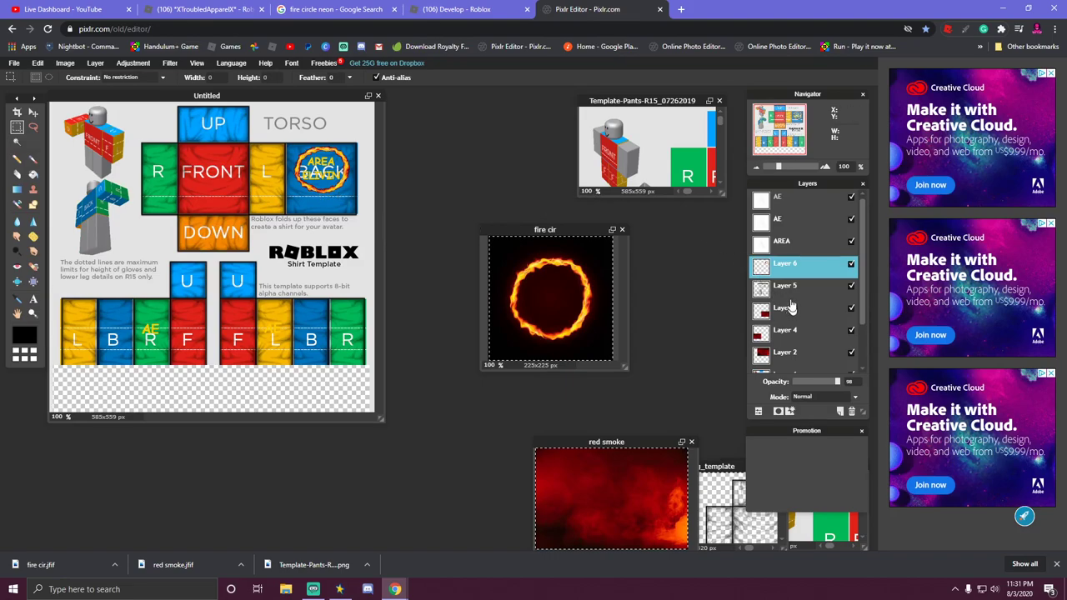
pyautogui.rightClick(796, 267)
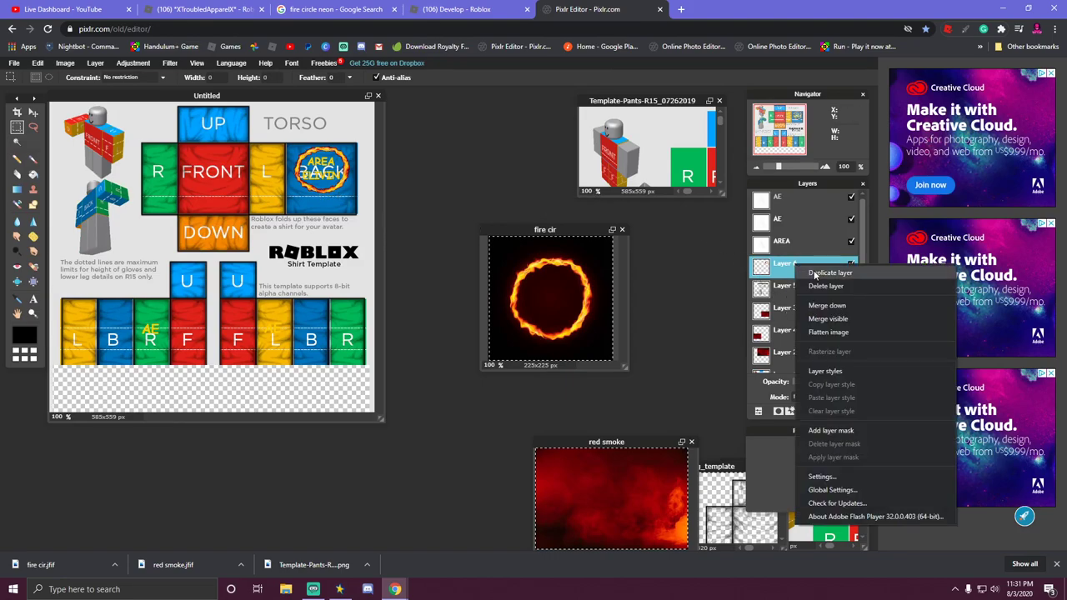
pyautogui.click(816, 274)
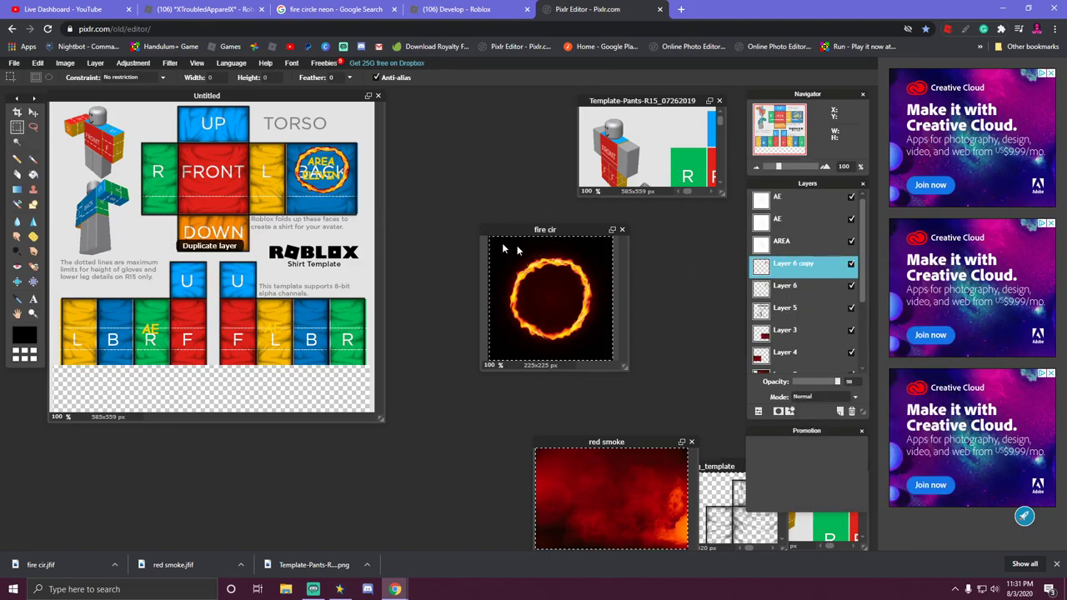
# Shrink the fire ring copy with Free transform and place it around the "AE" text on the left arm's yellow L panel.
pyautogui.moveTo(340, 177); pyautogui.dragTo(313, 172)
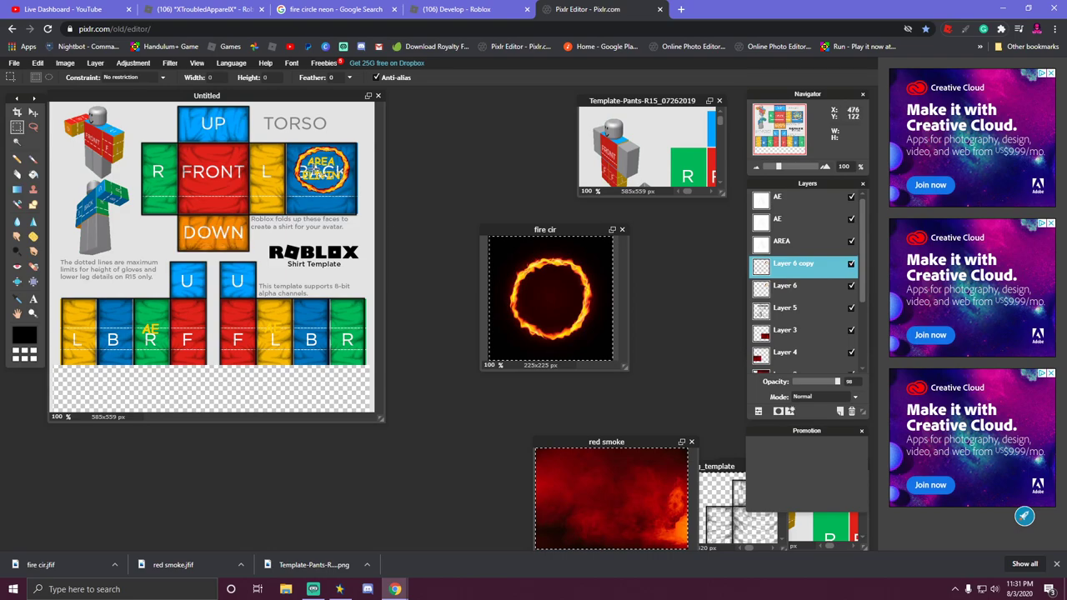
pyautogui.rightClick(314, 167)
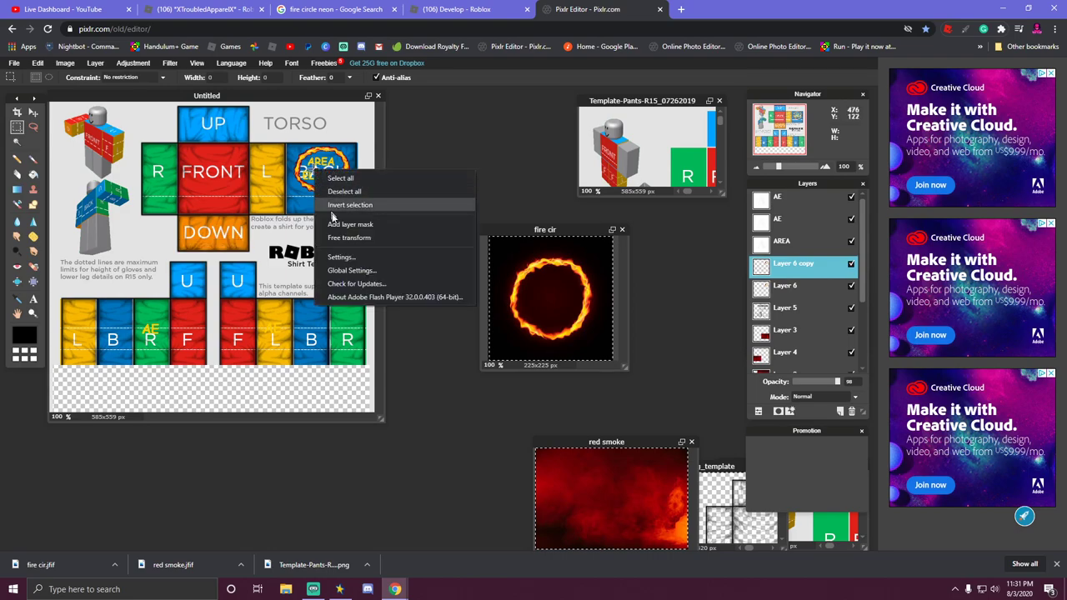
pyautogui.click(350, 240)
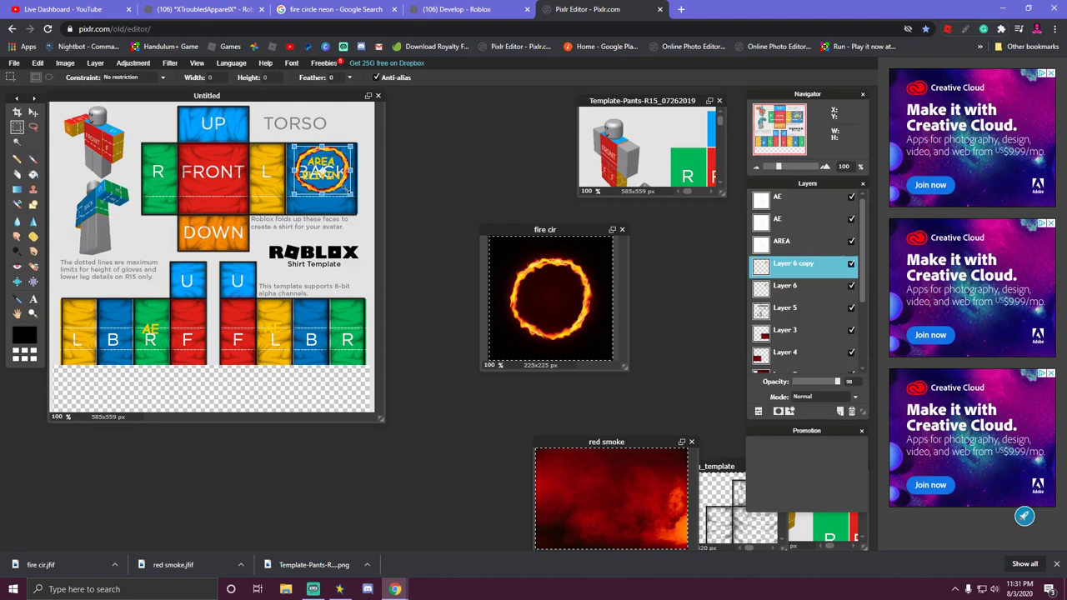
pyautogui.moveTo(352, 195); pyautogui.dragTo(248, 198)
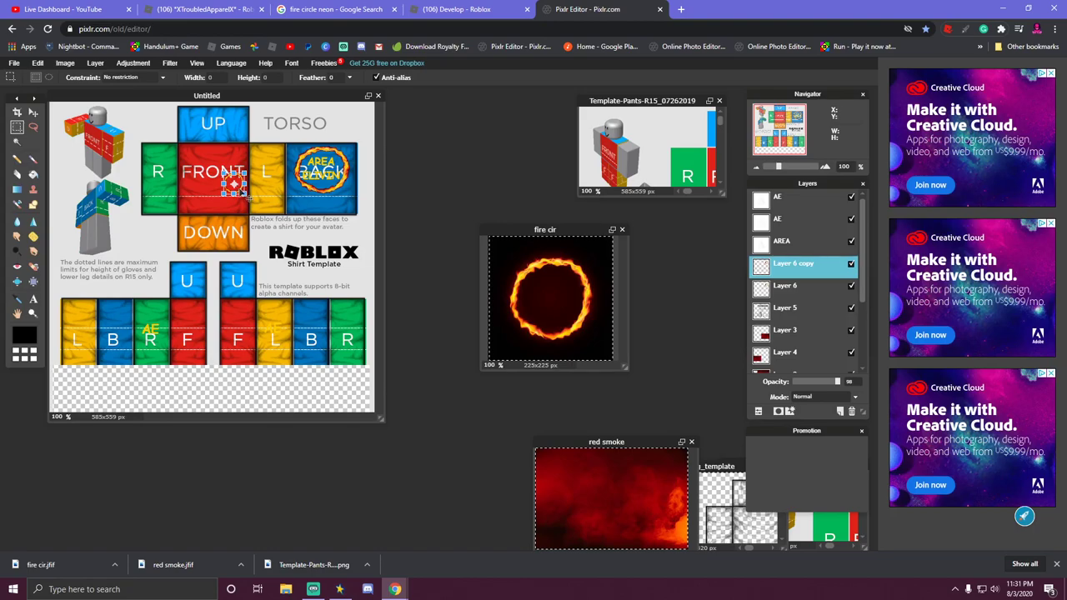
pyautogui.moveTo(247, 195); pyautogui.dragTo(283, 340)
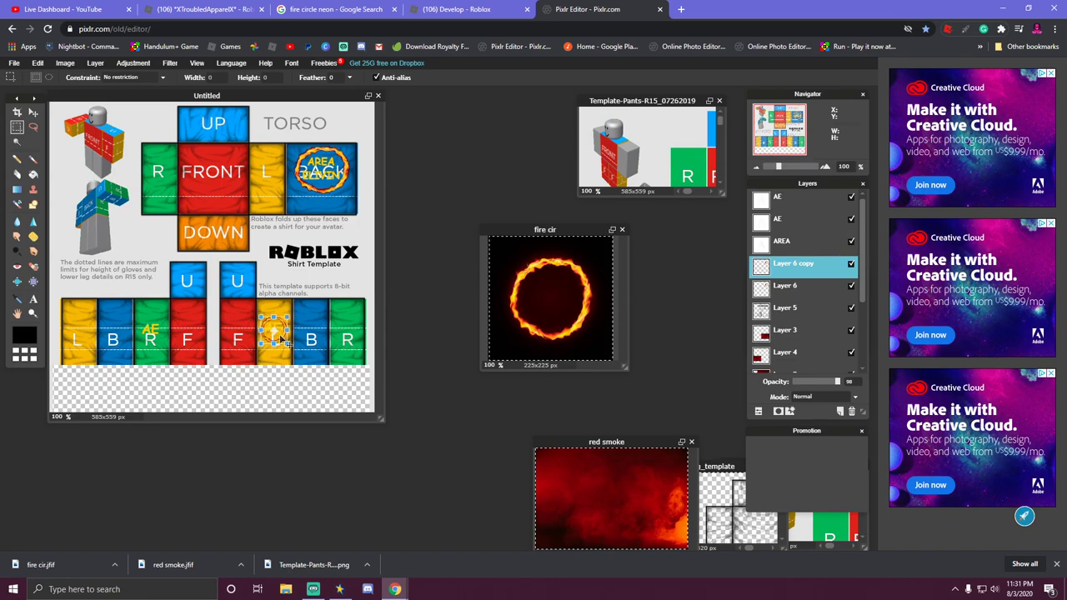
pyautogui.click(306, 341)
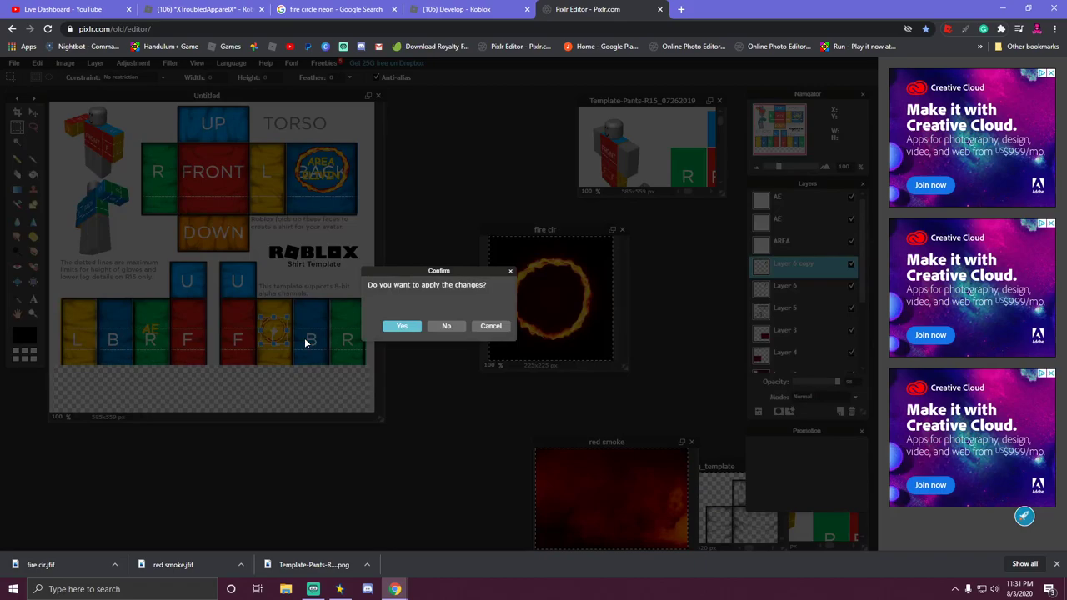
pyautogui.click(401, 326)
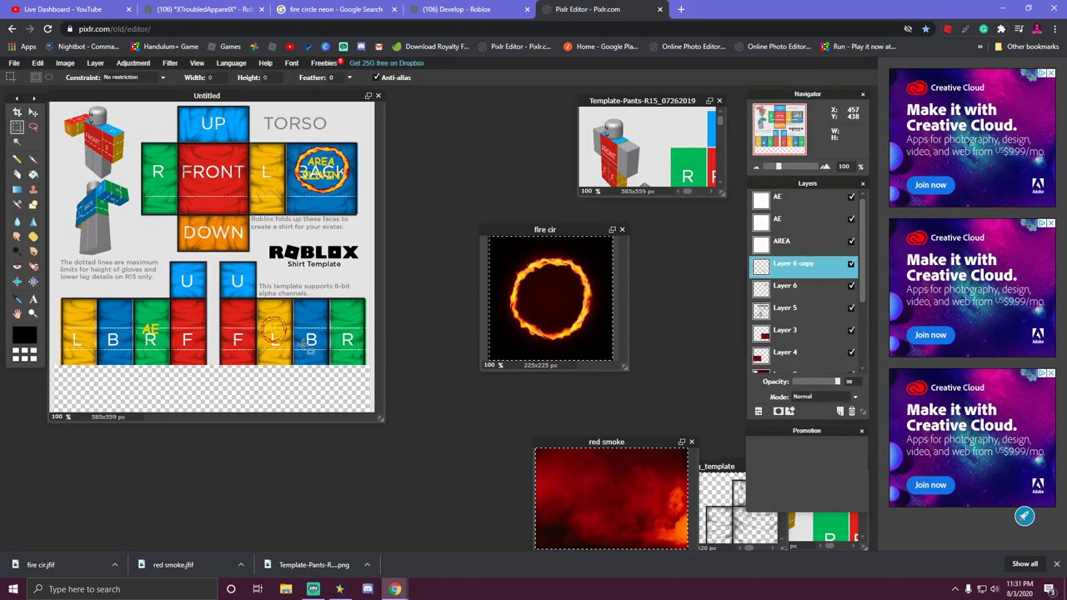
# Use Free transform to nudge the fire ring on the left arm's yellow L panel slightly and apply it.
pyautogui.rightClick(278, 332)
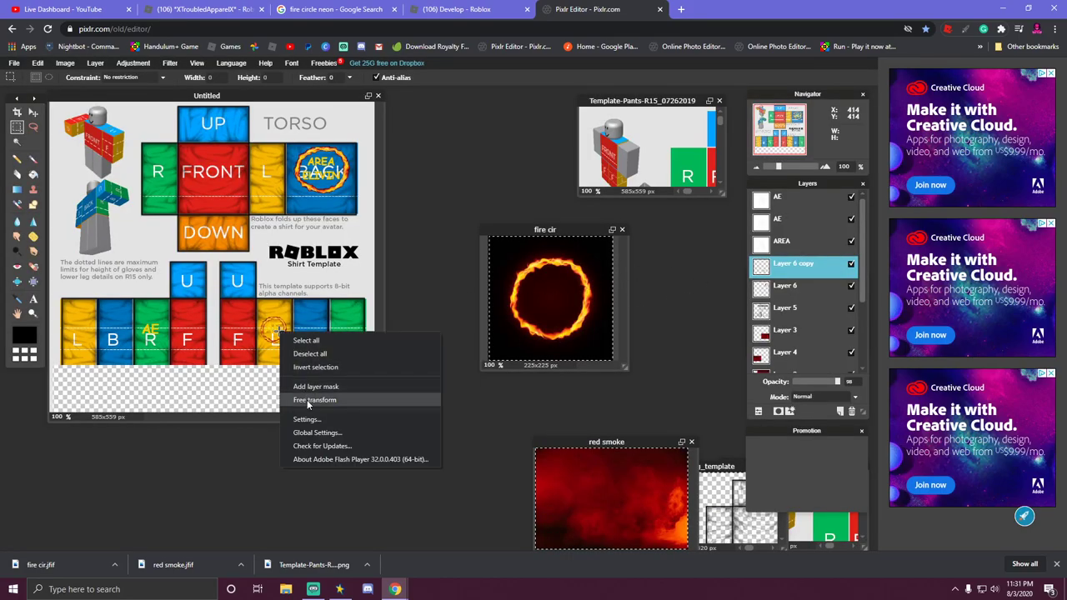
pyautogui.click(367, 398)
pyautogui.moveTo(284, 343); pyautogui.dragTo(283, 344)
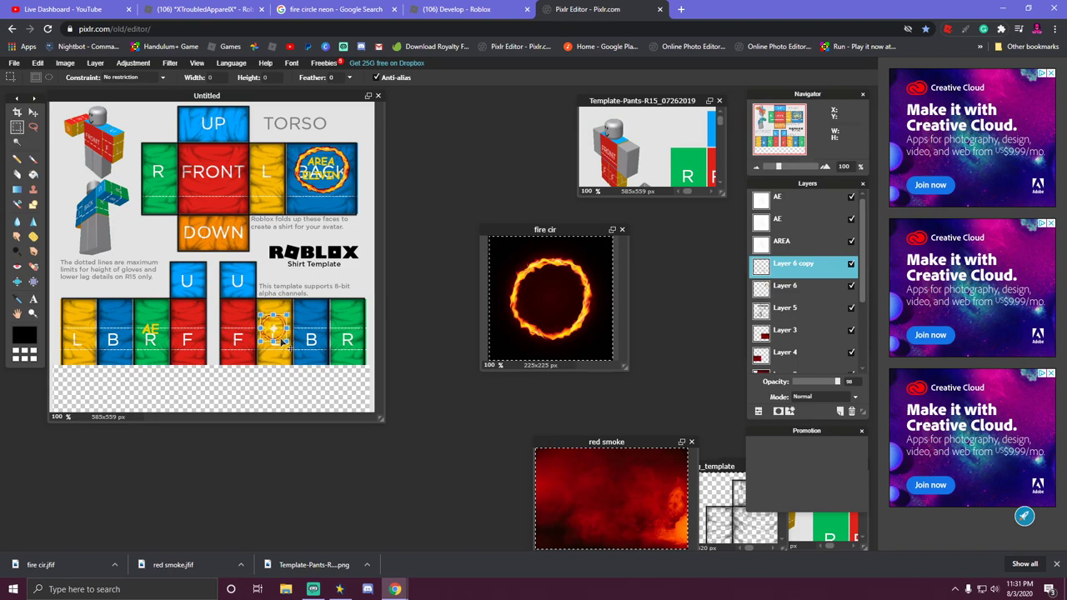
pyautogui.click(321, 360)
pyautogui.click(407, 330)
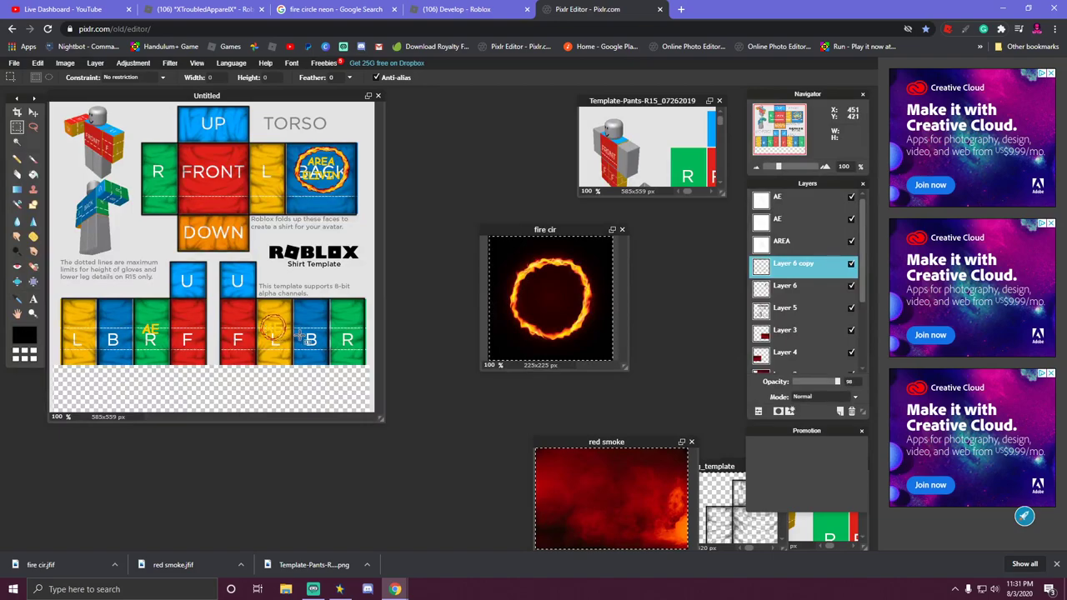
# Duplicate the small fire ring layer and place the copy around the "AE" text on the right arm's green R panel.
pyautogui.rightClick(795, 269)
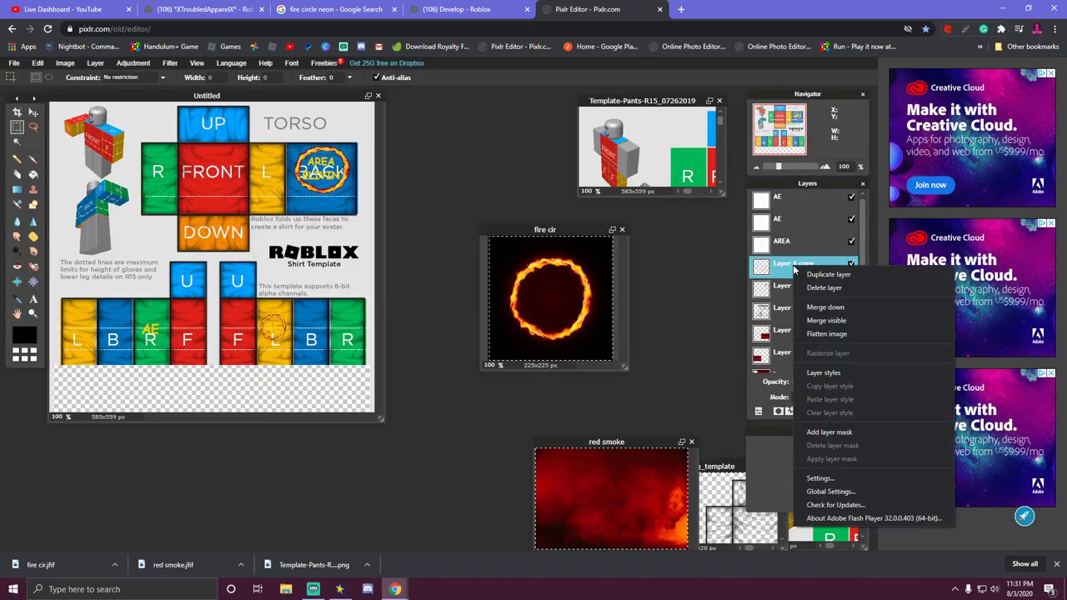
pyautogui.click(813, 275)
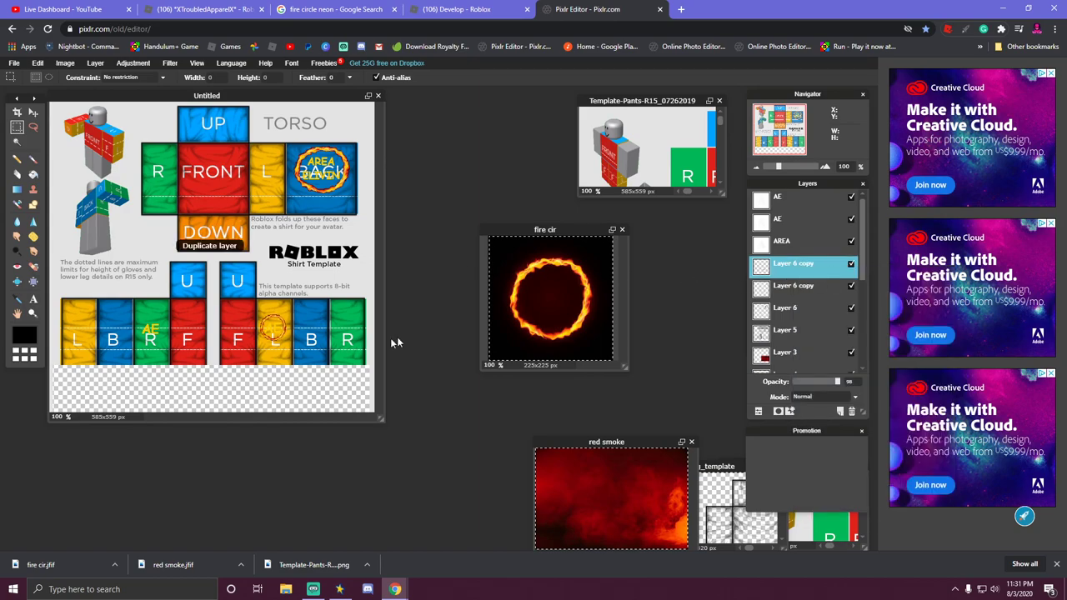
pyautogui.rightClick(274, 328)
pyautogui.click(308, 396)
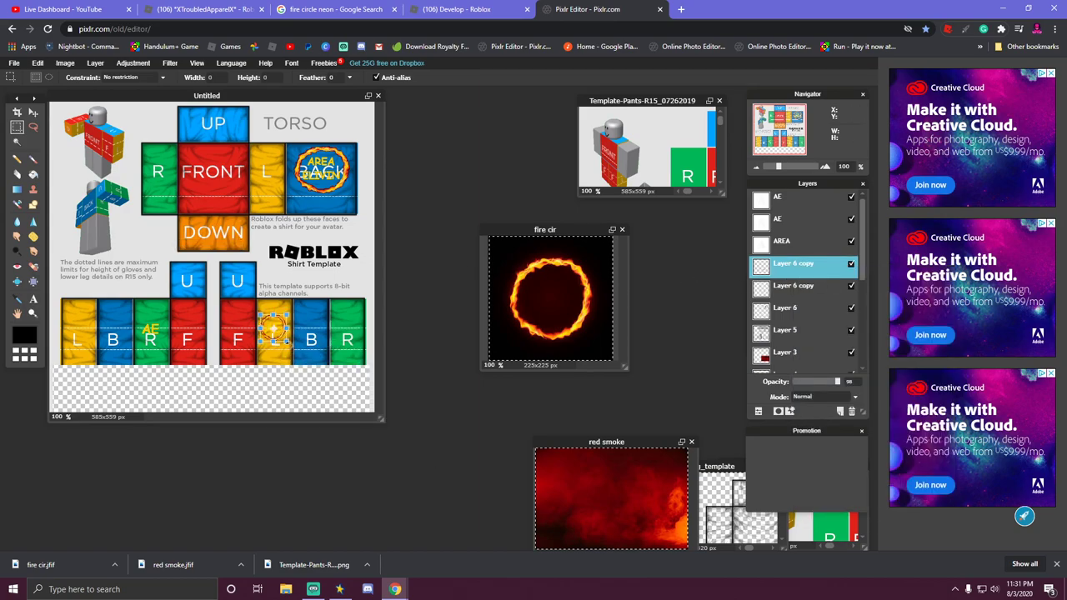
pyautogui.moveTo(281, 344); pyautogui.dragTo(167, 344)
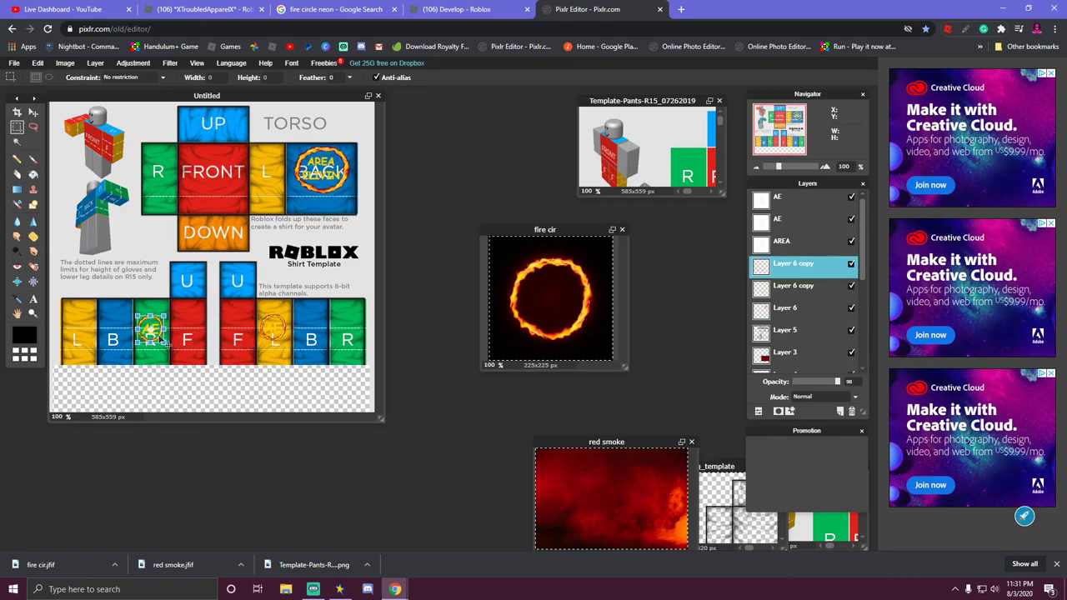
pyautogui.click(317, 269)
pyautogui.click(400, 328)
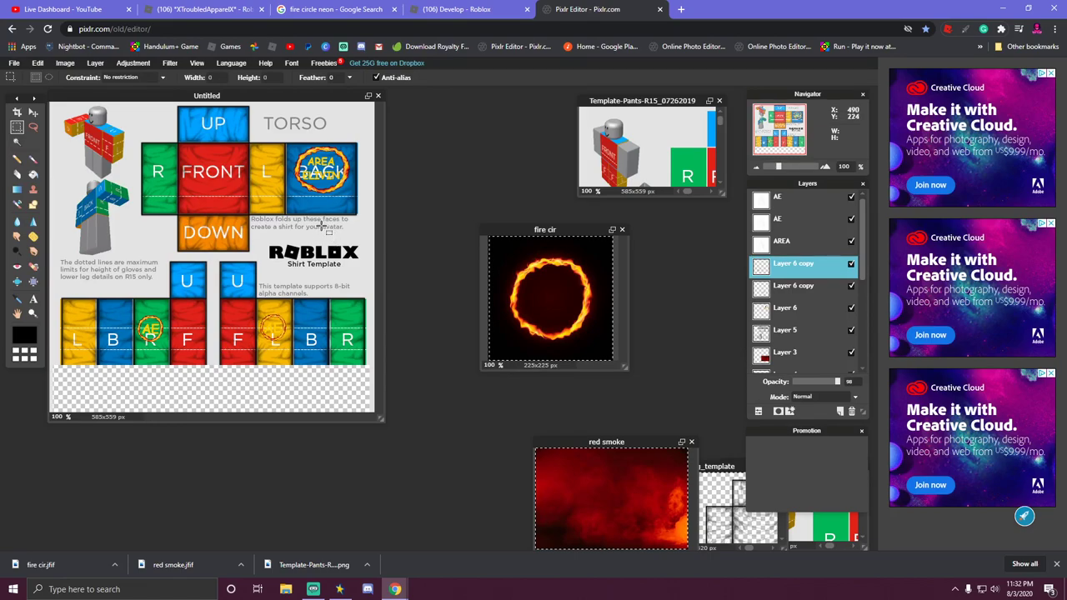
# Raise the opacity of Layer 3 to full so its red smoke covers the left arm section.
pyautogui.scroll(-3, 772, 340)
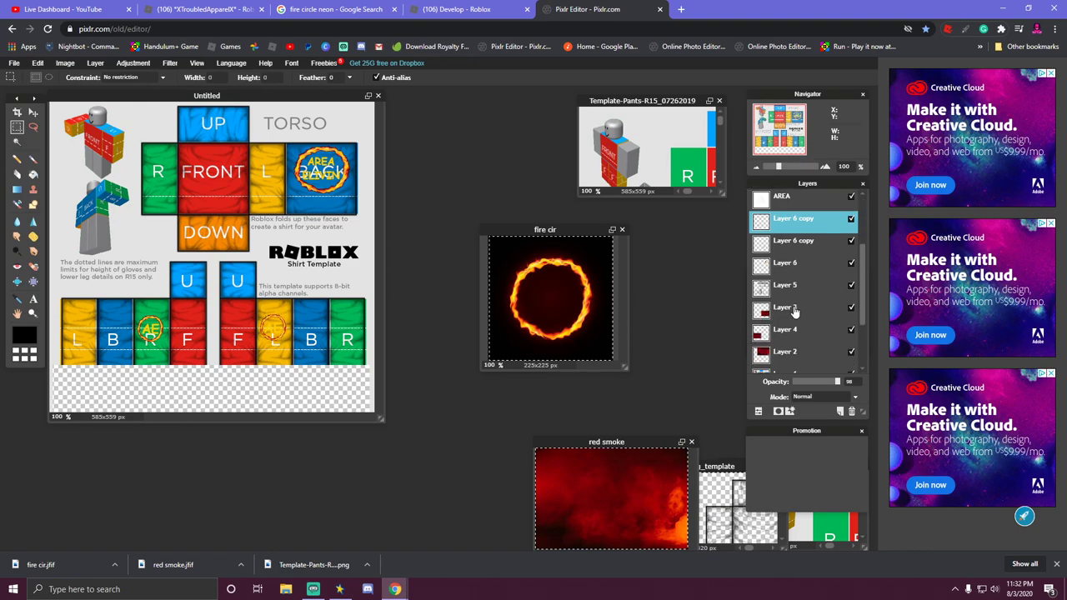
pyautogui.click(761, 294)
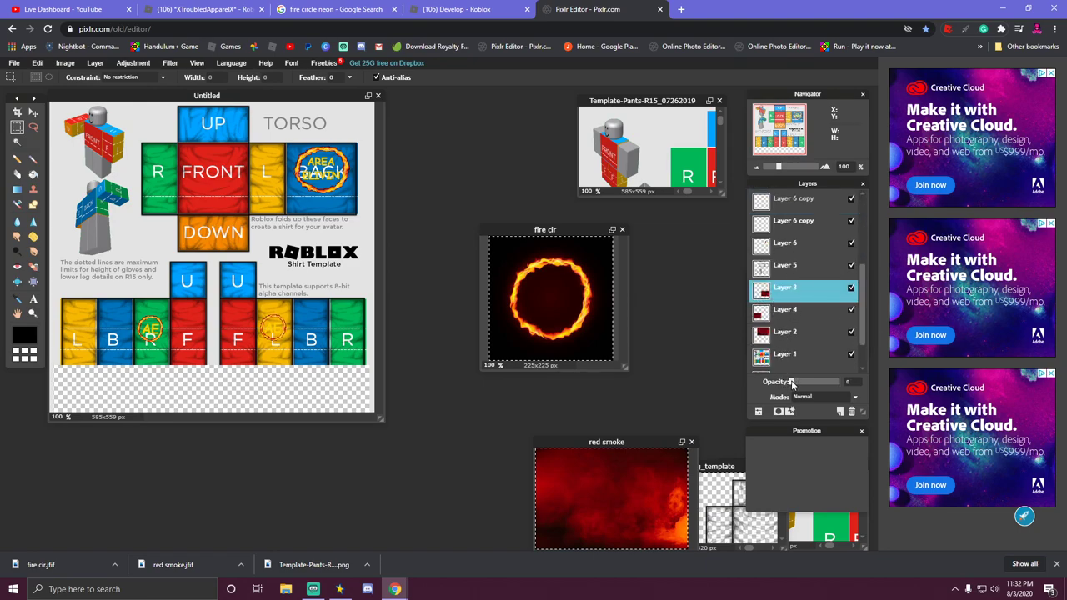
pyautogui.moveTo(792, 384); pyautogui.dragTo(843, 383)
# Raise the red smoke Layers 4 and 2 to 100 opacity and place Layer 4 directly below Layer 5.
pyautogui.click(757, 317)
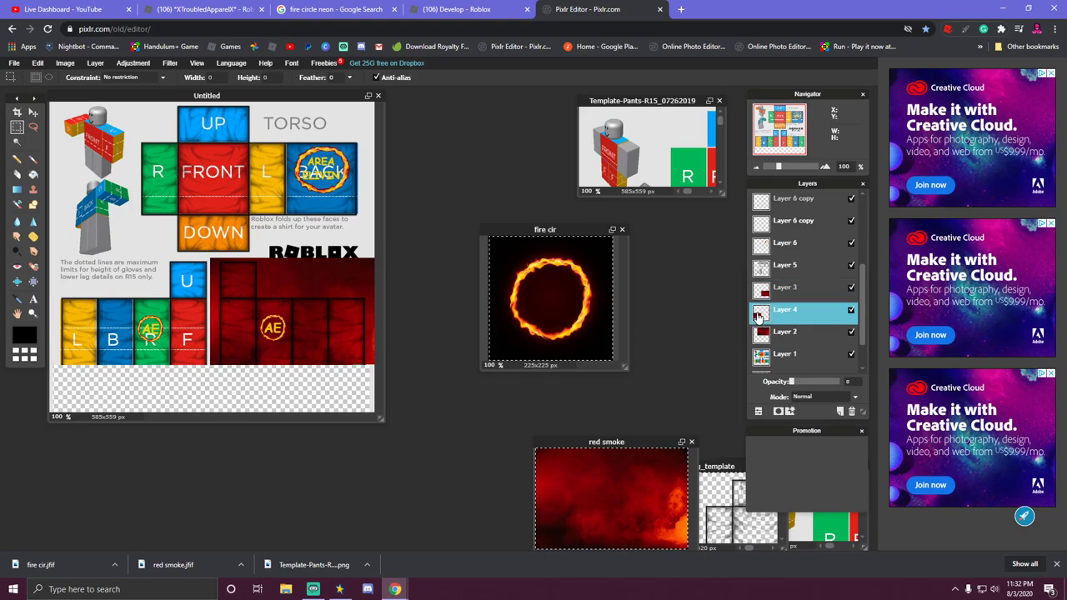
pyautogui.moveTo(757, 317); pyautogui.dragTo(761, 222)
pyautogui.moveTo(792, 384); pyautogui.dragTo(844, 388)
pyautogui.click(763, 337)
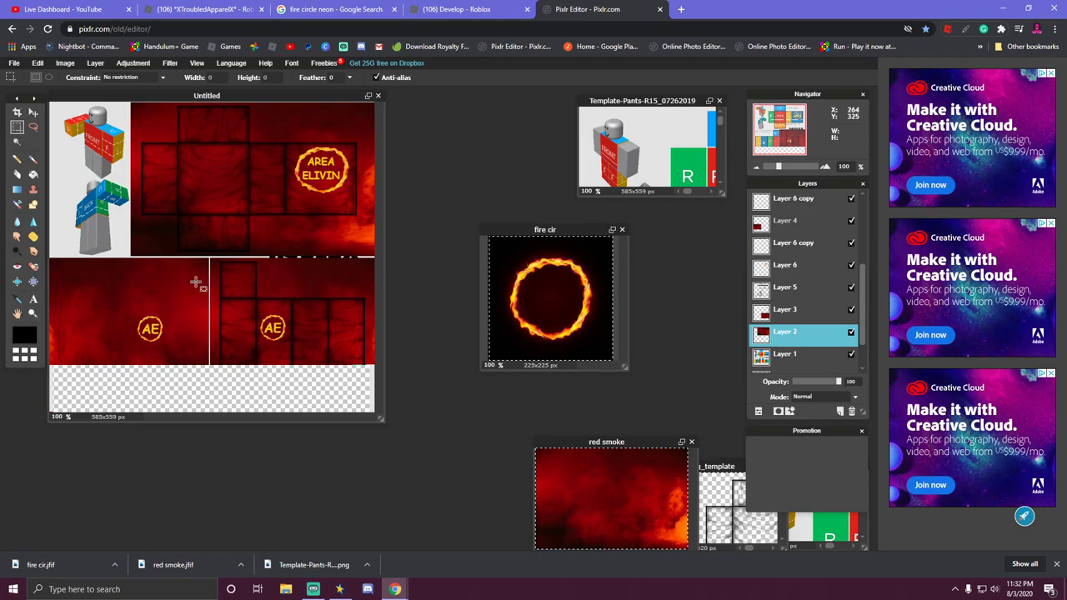
pyautogui.moveTo(771, 223); pyautogui.dragTo(774, 309)
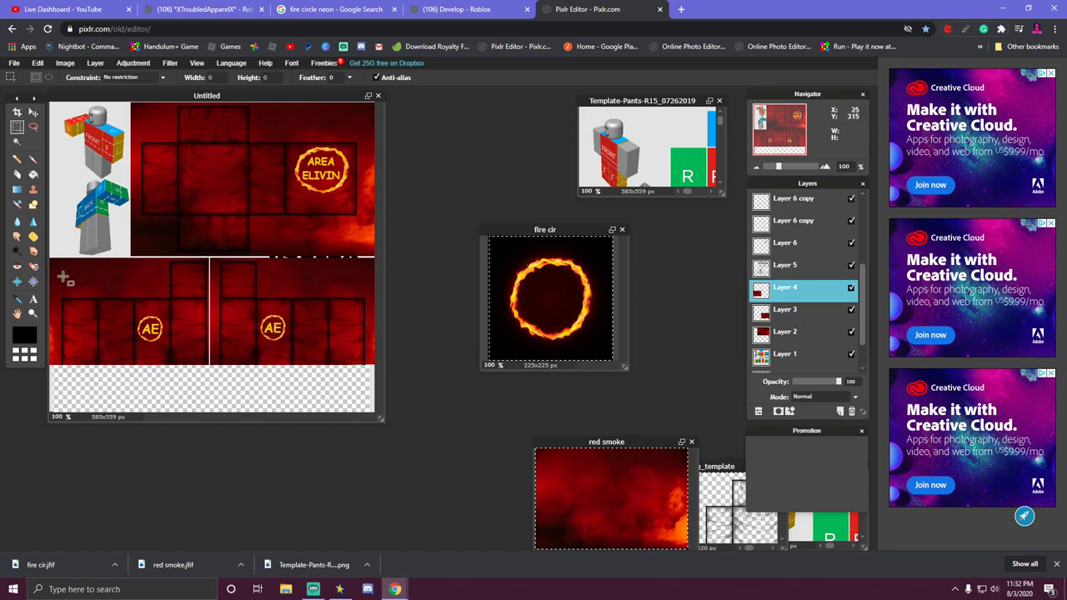
# Add an "AE" text on the torso's front panel and color it yellow (ffcc00).
pyautogui.click(32, 299)
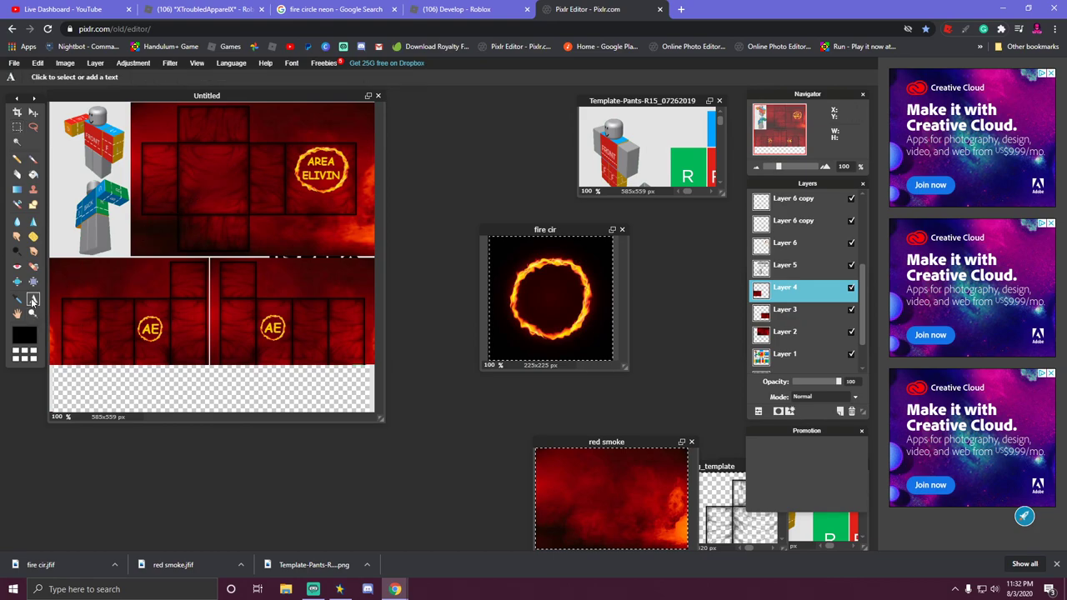
pyautogui.click(234, 158)
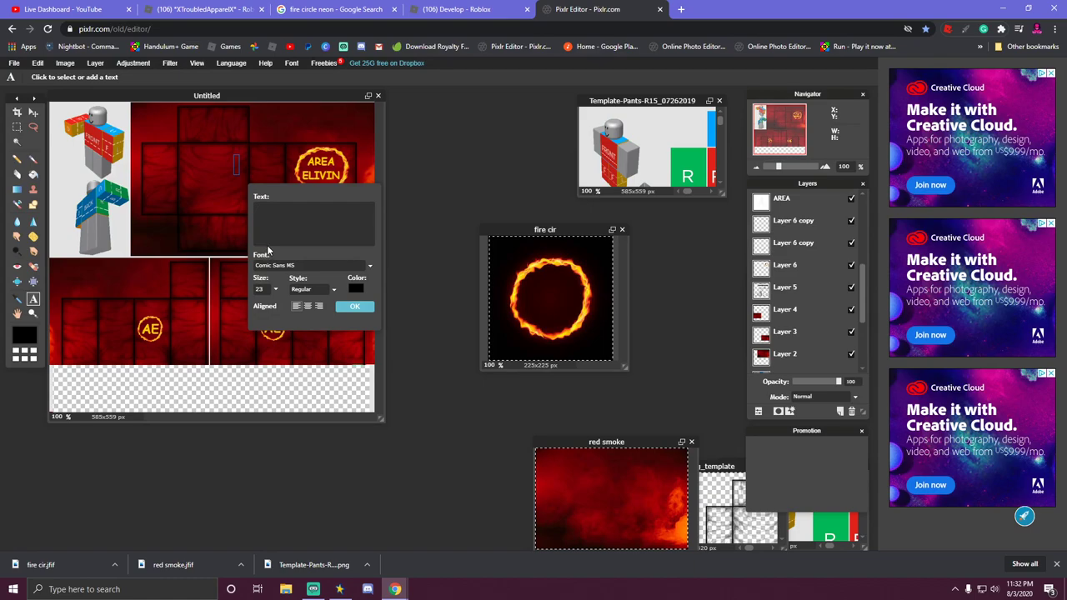
pyautogui.write('AE')
pyautogui.click(356, 289)
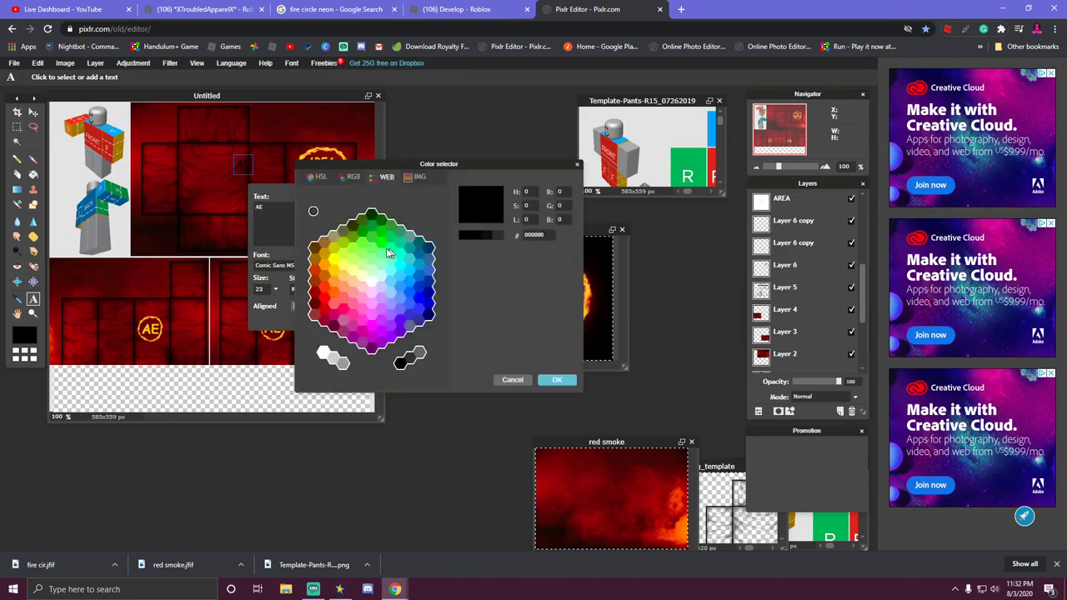
pyautogui.click(335, 272)
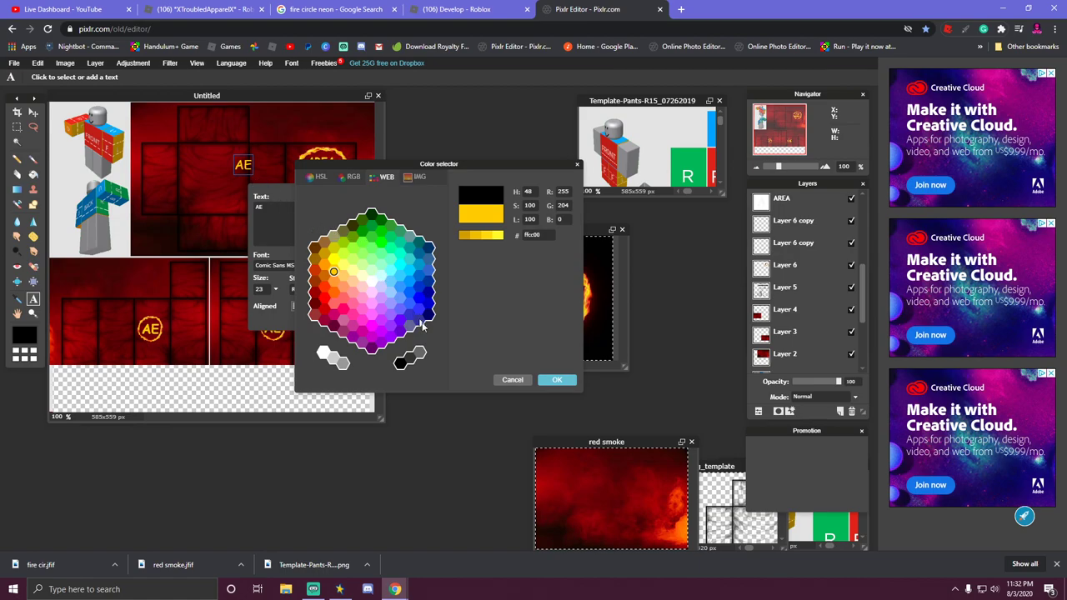
pyautogui.click(553, 381)
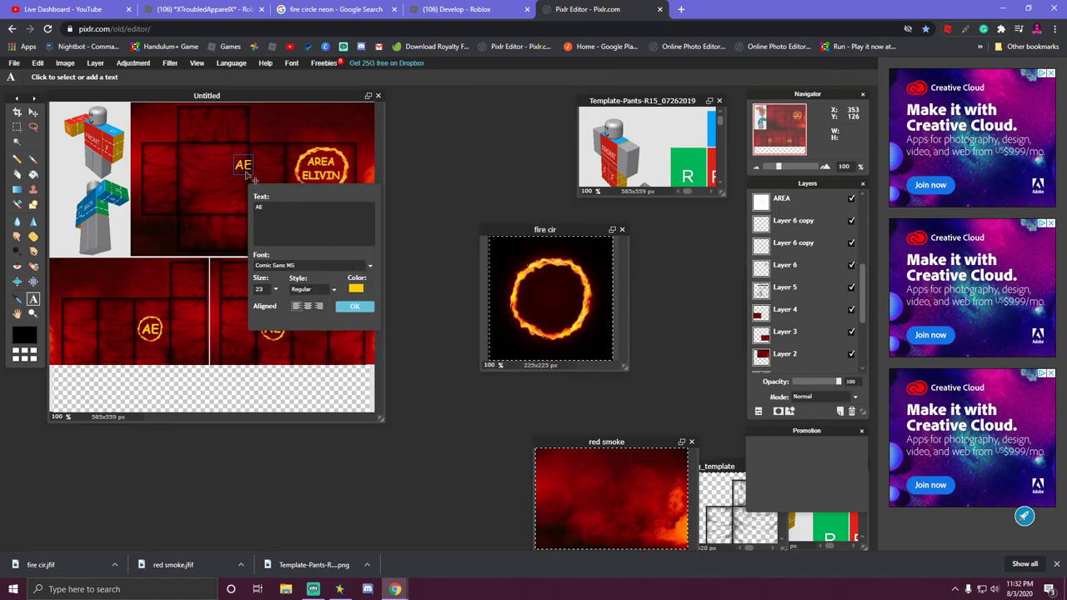
# Set the torso front's "AE" text to size 15 in bold and position it on the panel's upper right chest area.
pyautogui.moveTo(247, 172); pyautogui.dragTo(234, 178)
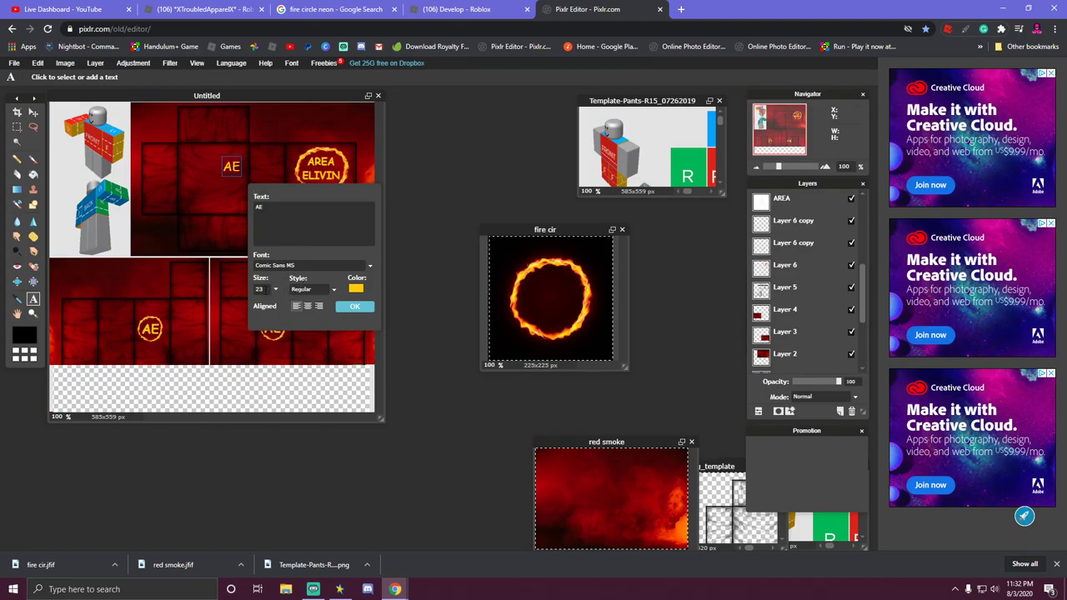
pyautogui.press('BackSpace')
pyautogui.write('15')
pyautogui.click(308, 290)
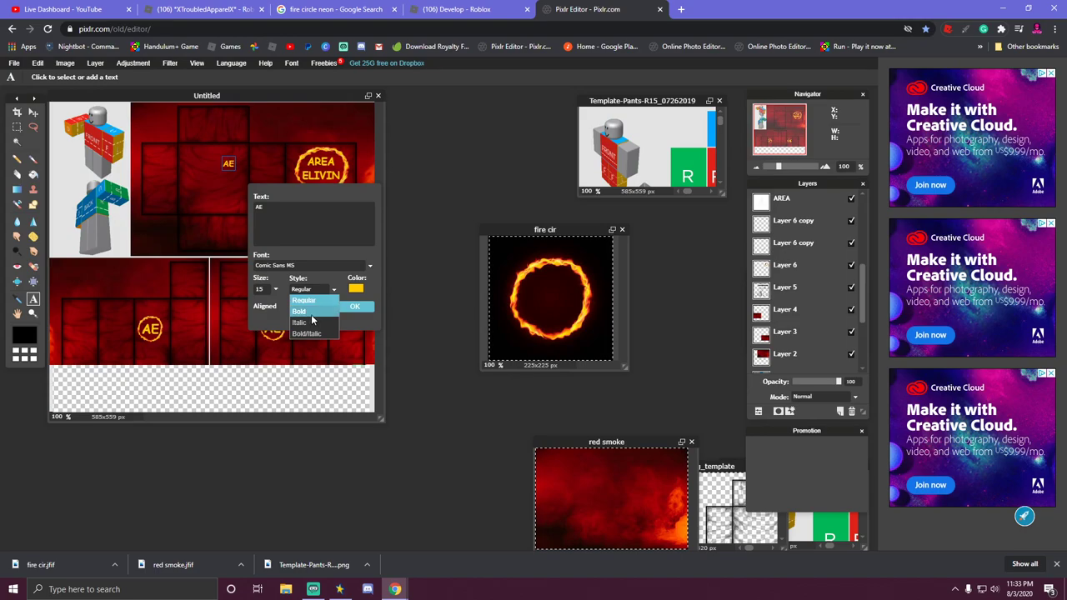
pyautogui.click(317, 318)
pyautogui.click(306, 306)
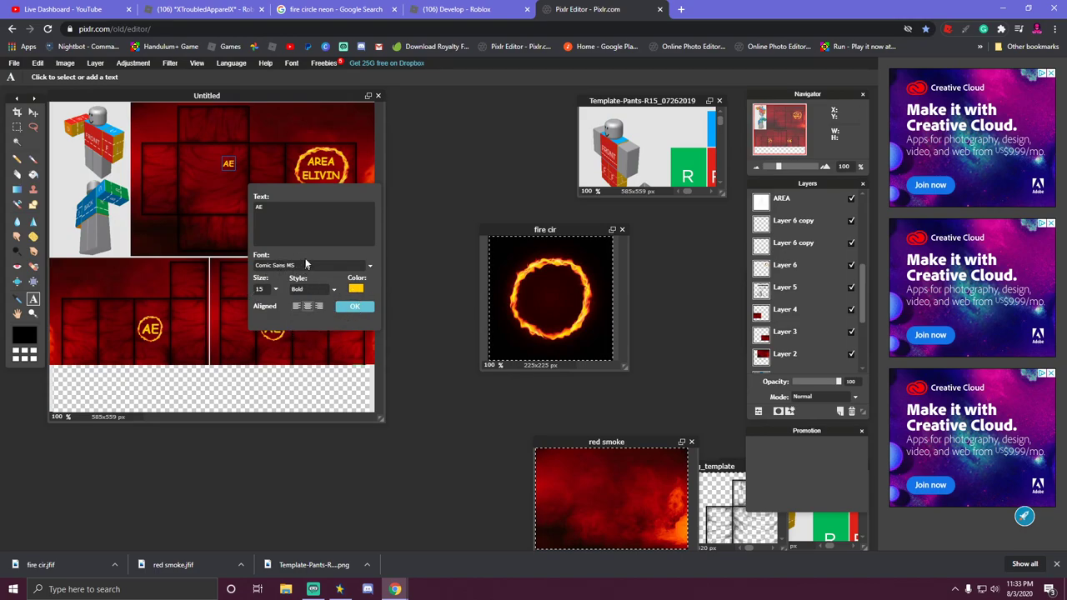
pyautogui.click(356, 306)
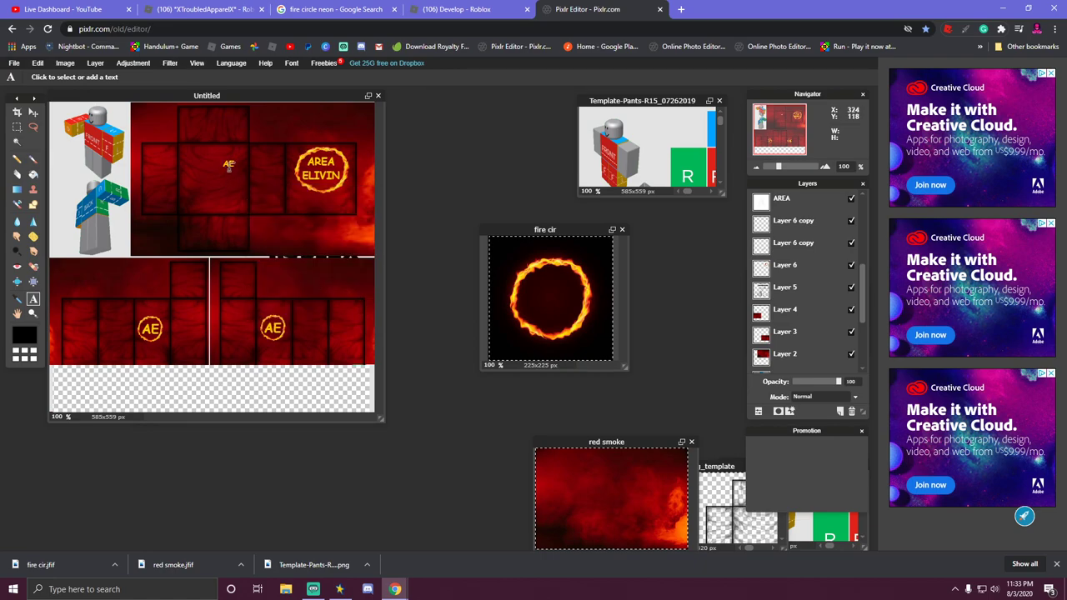
pyautogui.click(233, 167)
pyautogui.click(353, 307)
# Duplicate the topmost Layer 6 copy, which holds the right arm's fire ring.
pyautogui.click(16, 126)
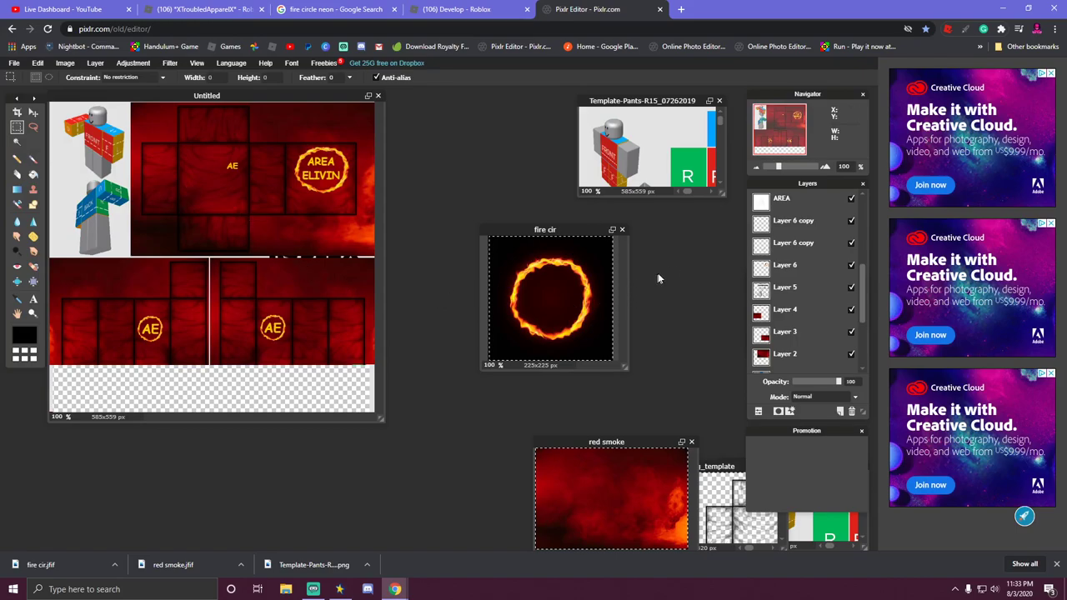
pyautogui.click(762, 226)
pyautogui.rightClick(761, 226)
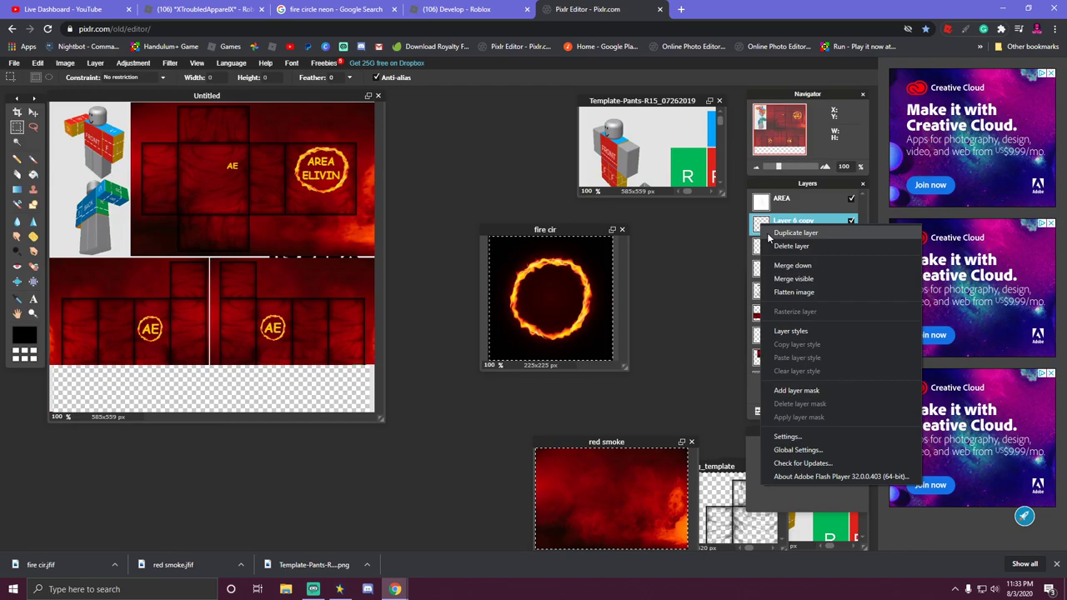
pyautogui.click(780, 236)
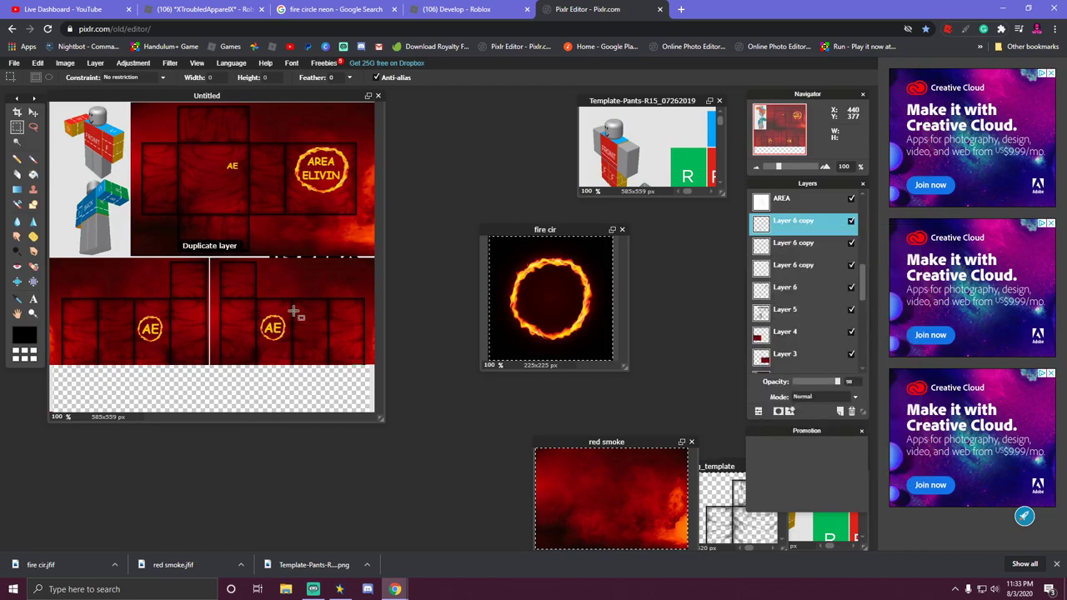
# Shrink the new fire ring copy with Free transform, place it around the torso front's "AE" text and apply it.
pyautogui.rightClick(147, 328)
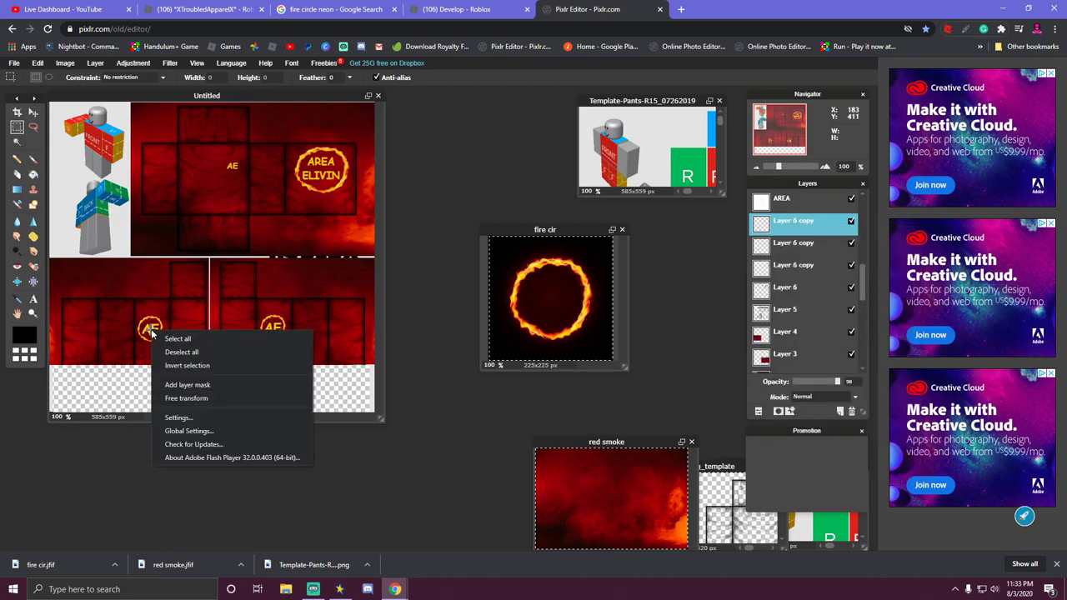
pyautogui.click(185, 402)
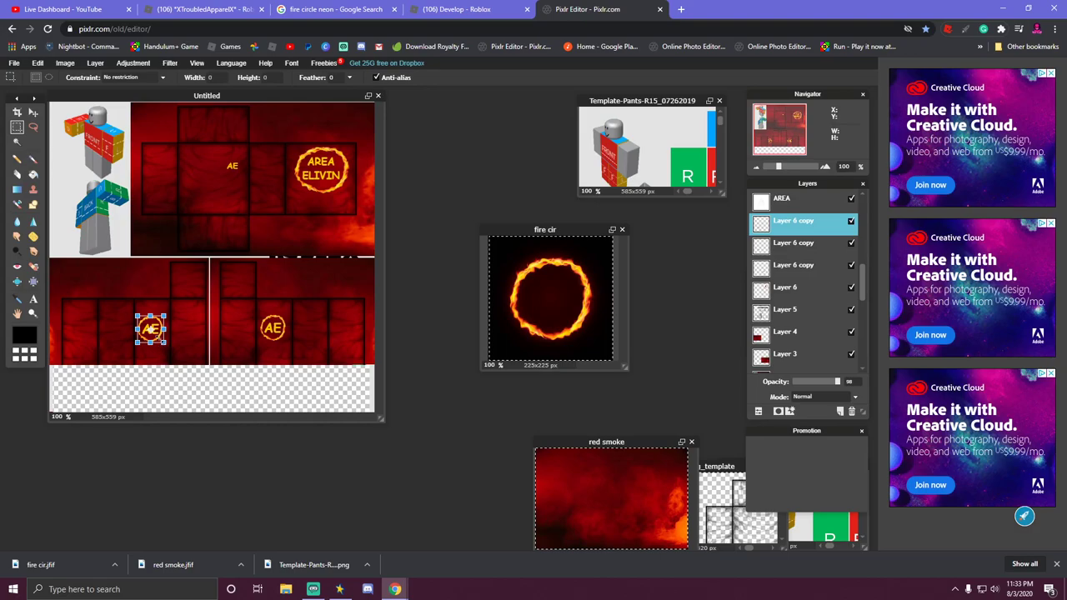
pyautogui.moveTo(166, 342); pyautogui.dragTo(240, 202)
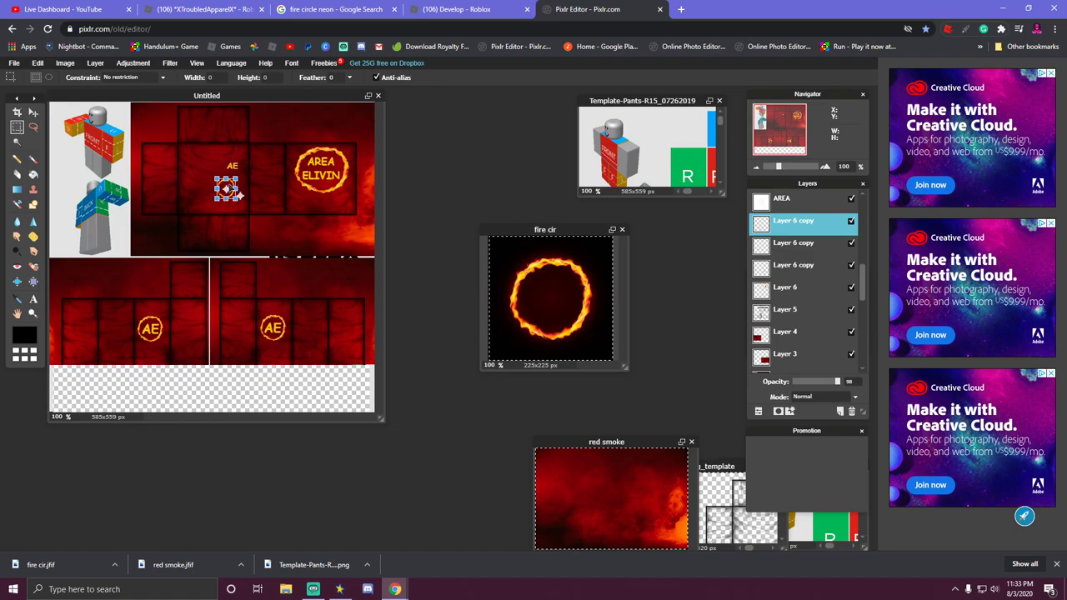
pyautogui.moveTo(237, 194); pyautogui.dragTo(245, 173)
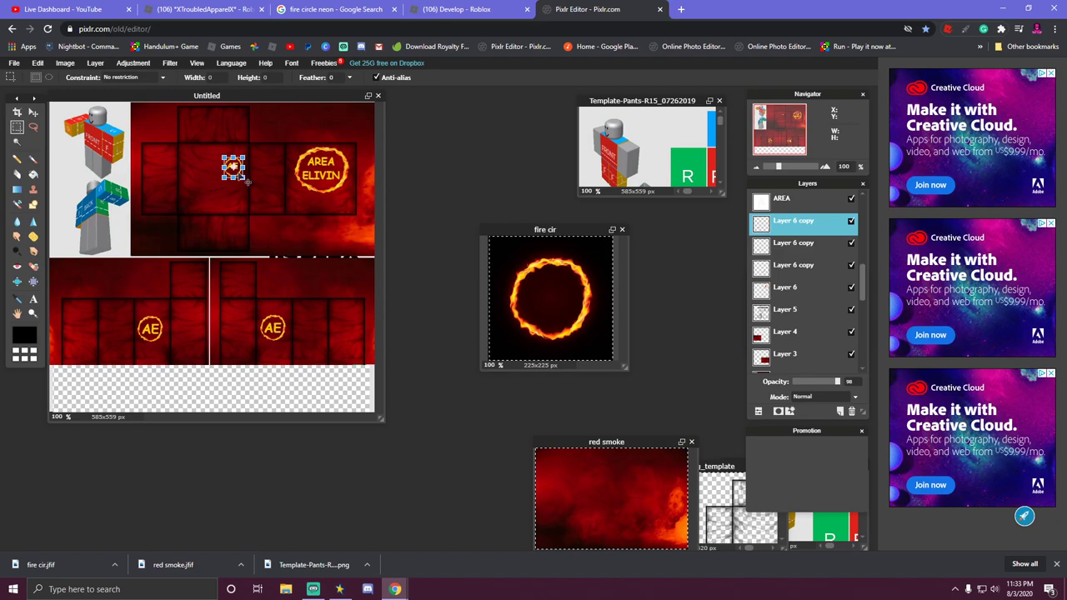
pyautogui.press('Left')
pyautogui.press('Up')
pyautogui.click(260, 194)
pyautogui.click(404, 326)
# Nudge the right arm's fire ring slightly to the right with Free transform to center it on "AE", and apply it.
pyautogui.click(762, 247)
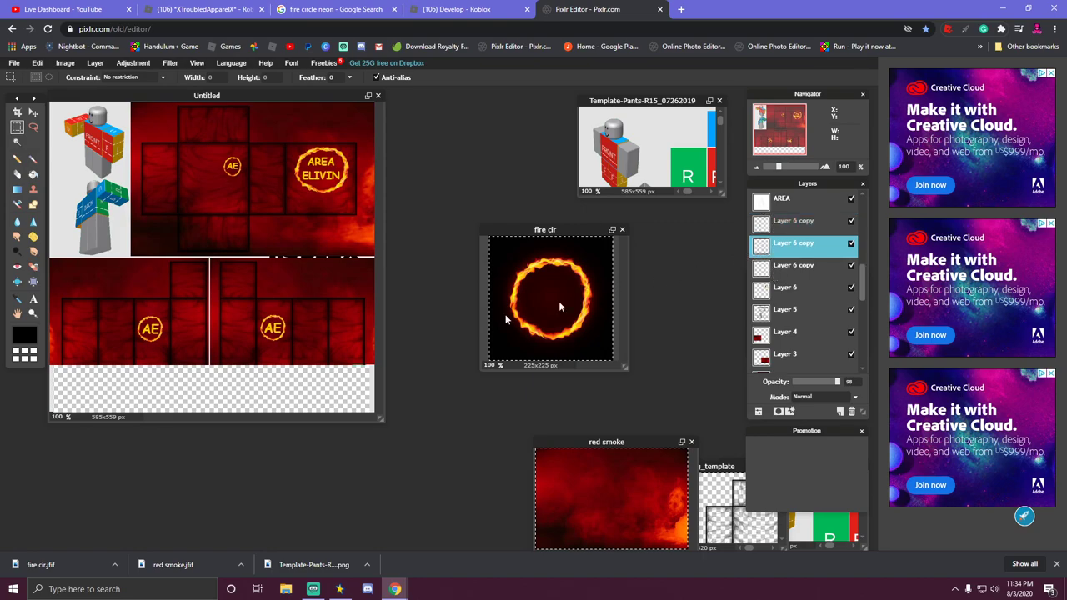
pyautogui.rightClick(148, 330)
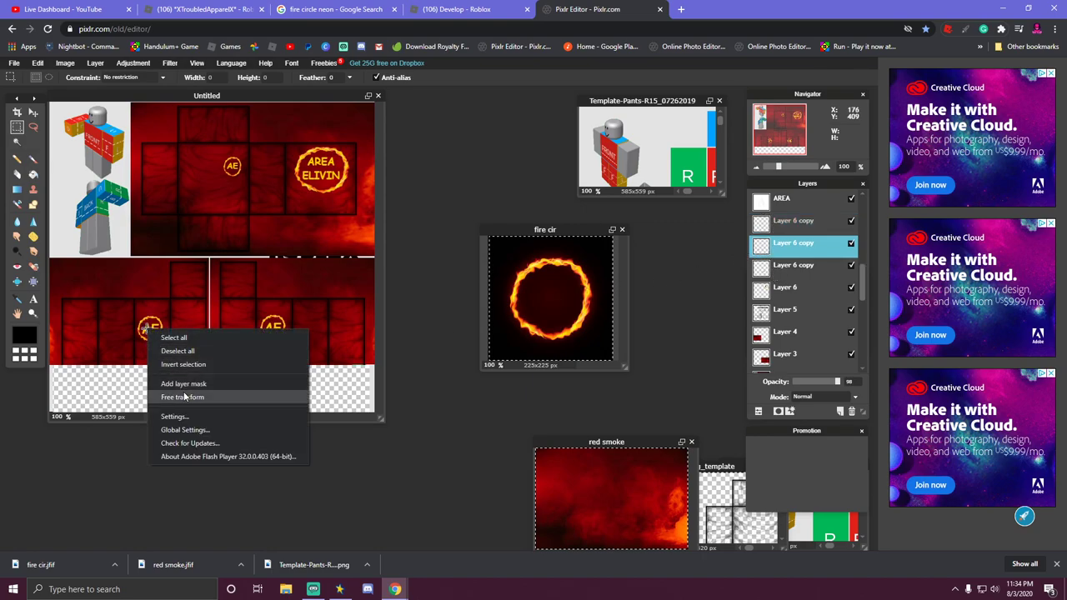
pyautogui.click(185, 398)
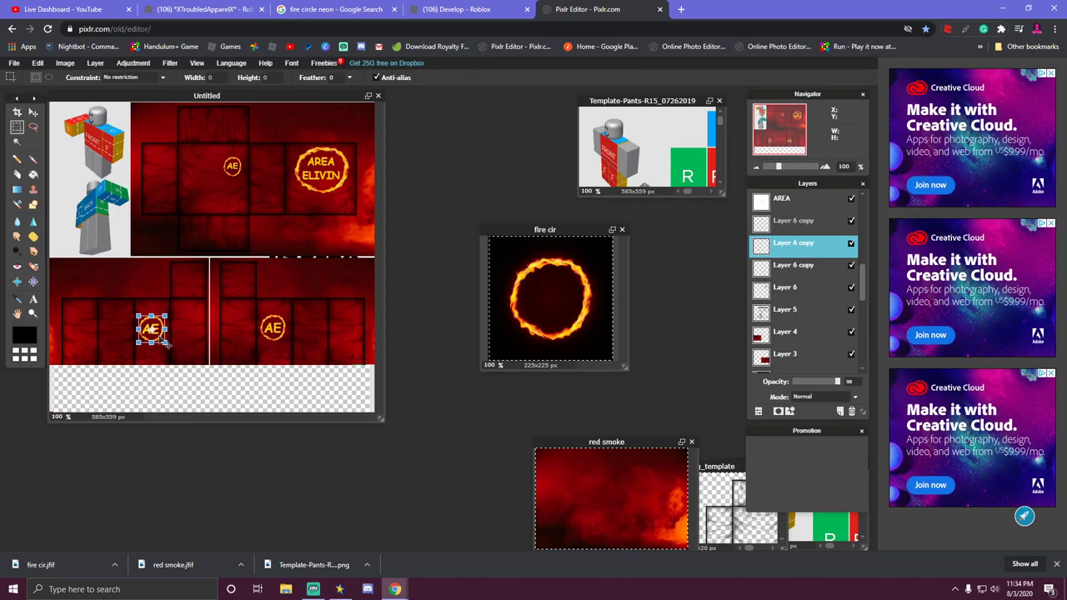
pyautogui.click(760, 270)
pyautogui.click(404, 329)
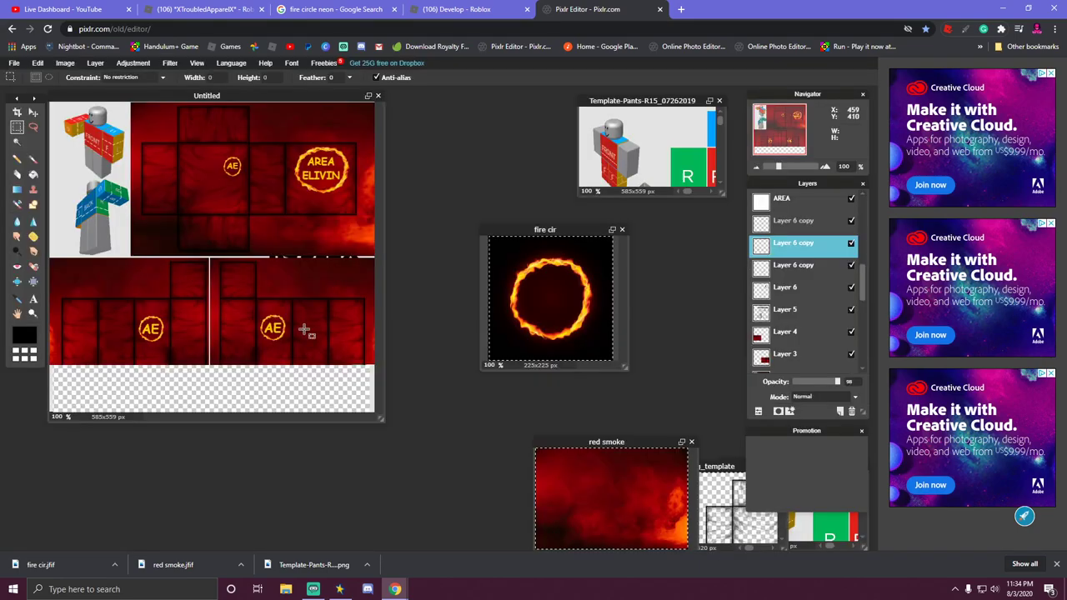
# Nudge the left arm's fire ring slightly to the right with Free transform to center it on "AE", and apply it.
pyautogui.click(757, 269)
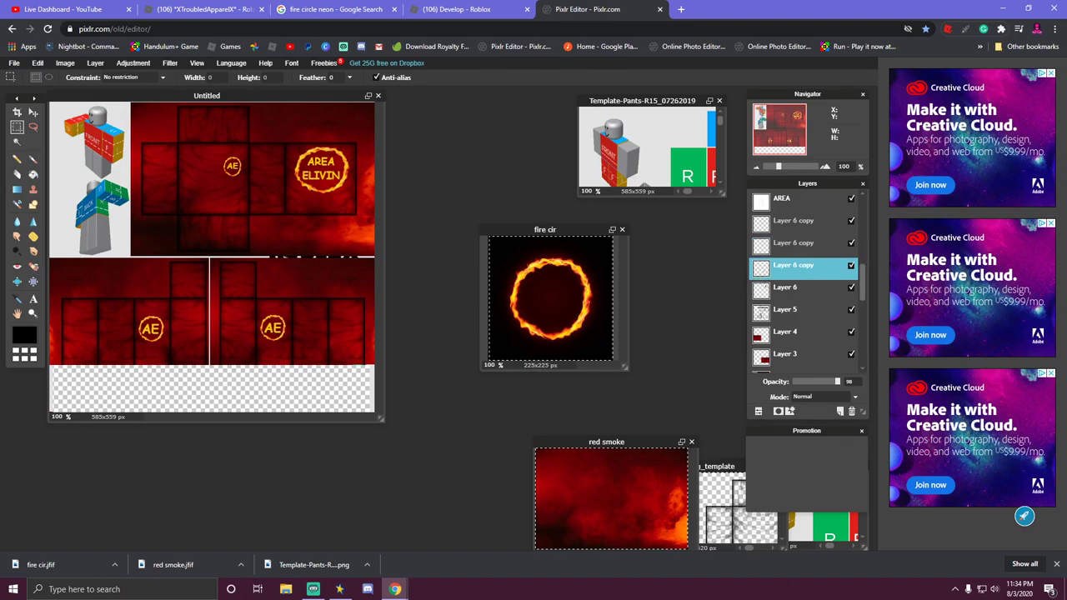
pyautogui.rightClick(273, 335)
pyautogui.click(301, 405)
pyautogui.moveTo(288, 344); pyautogui.dragTo(290, 346)
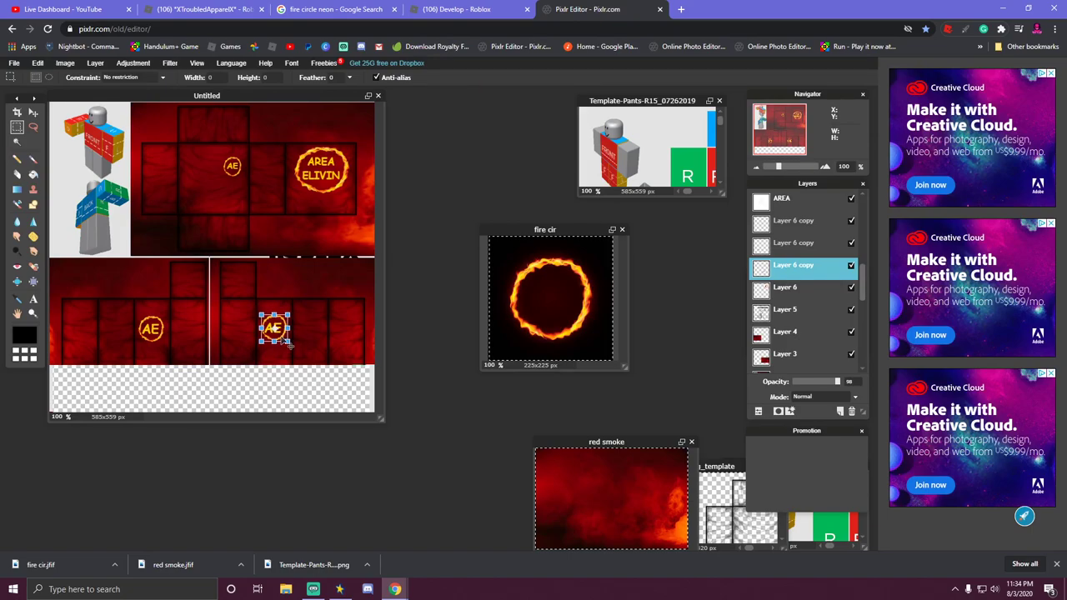
pyautogui.click(295, 379)
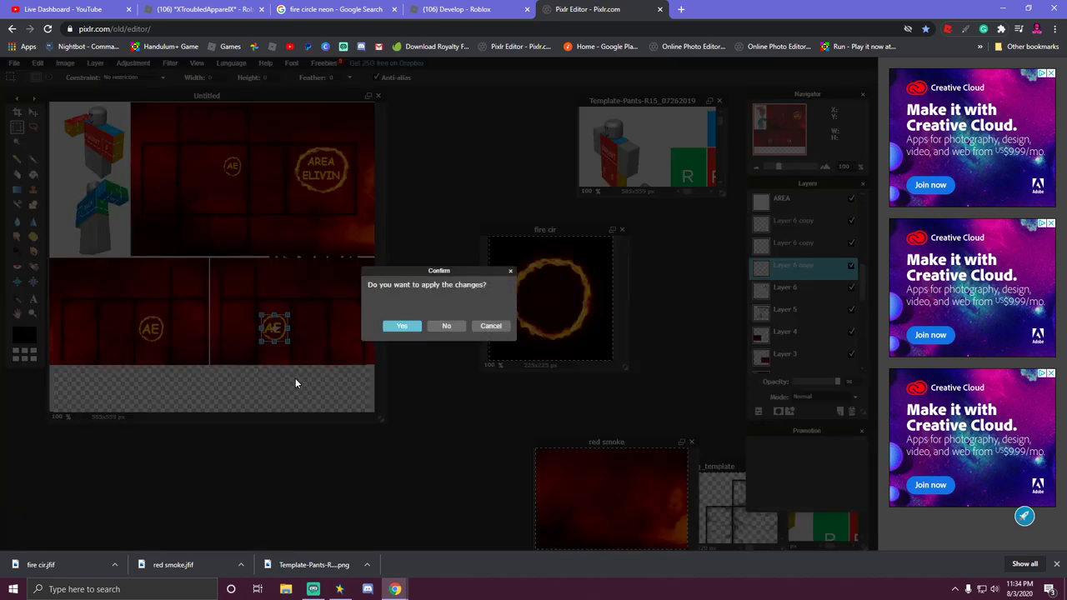
pyautogui.click(406, 326)
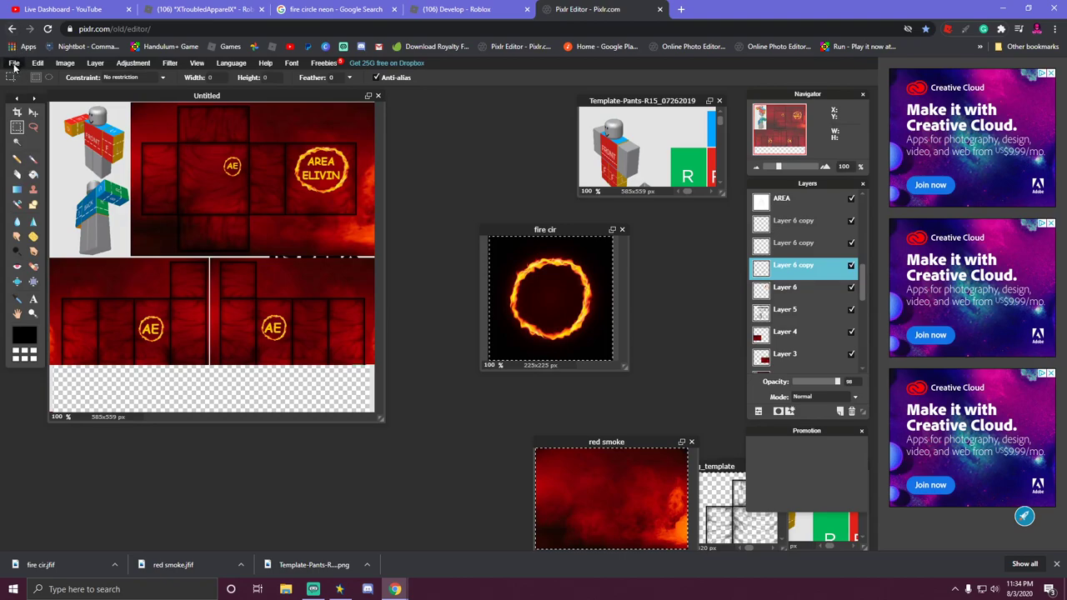
# Export the shirt design under the name "AREA ELIVIN SMOKIN" in the transparent, full-quality PNG format.
pyautogui.click(14, 65)
pyautogui.click(23, 114)
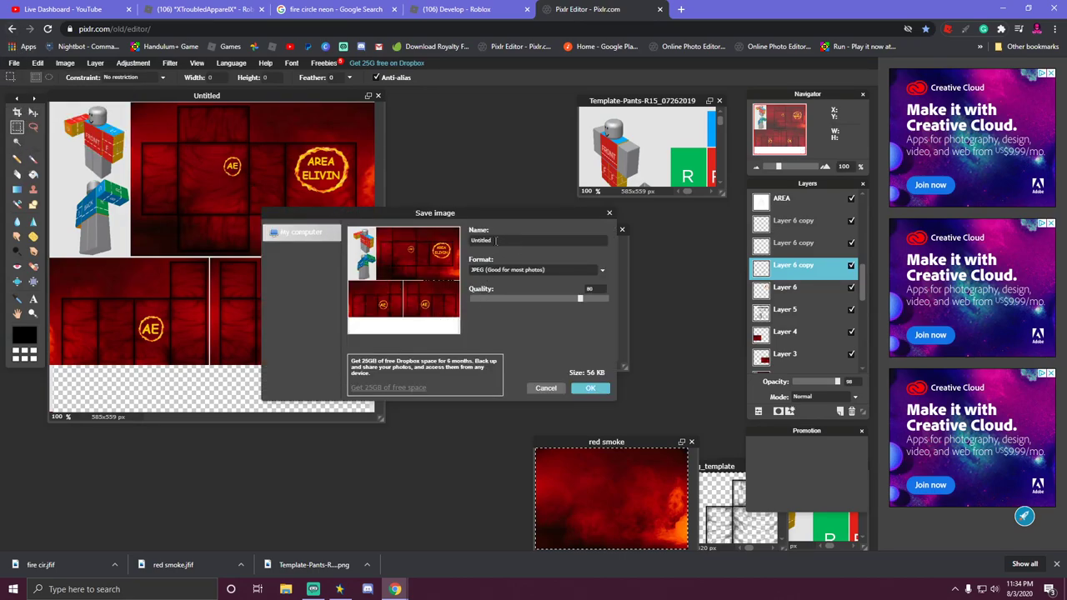
pyautogui.moveTo(496, 240); pyautogui.dragTo(469, 241)
pyautogui.write('AREA ELIVIN SMOKIN')
pyautogui.click(513, 271)
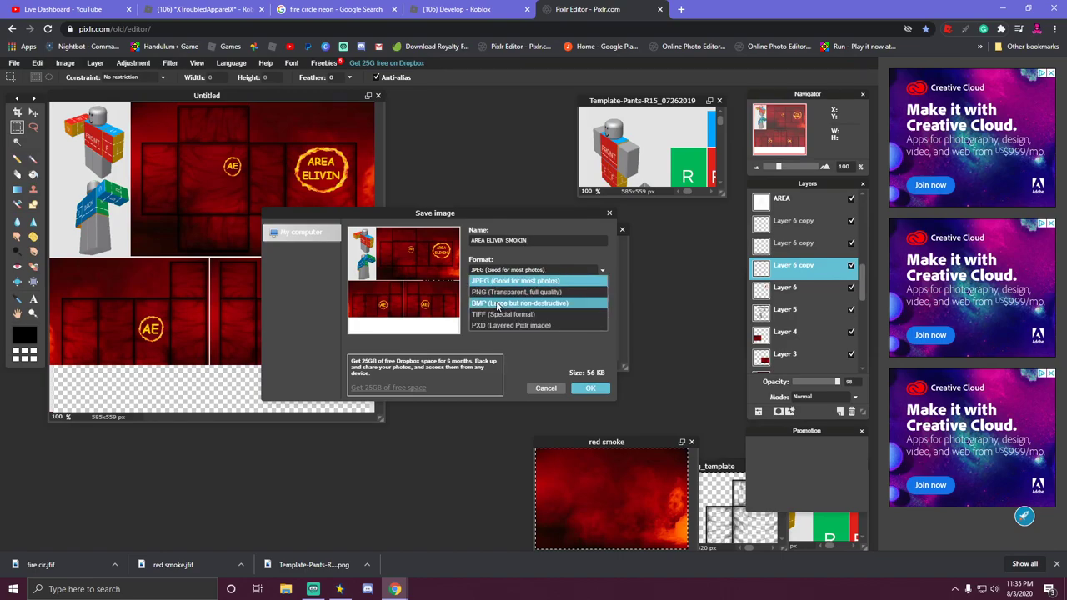
pyautogui.click(507, 292)
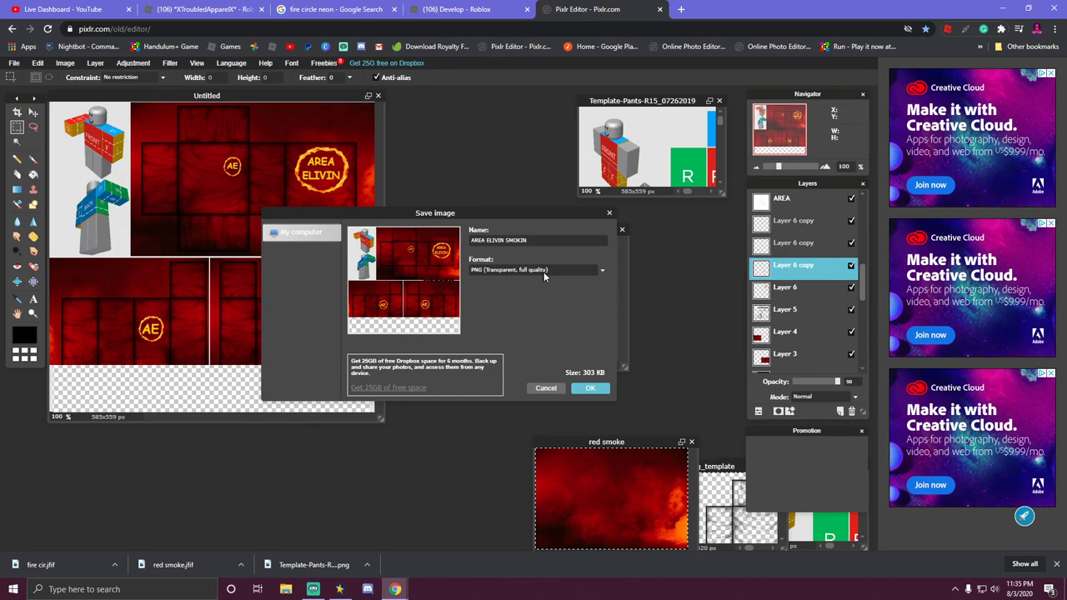
pyautogui.click(592, 390)
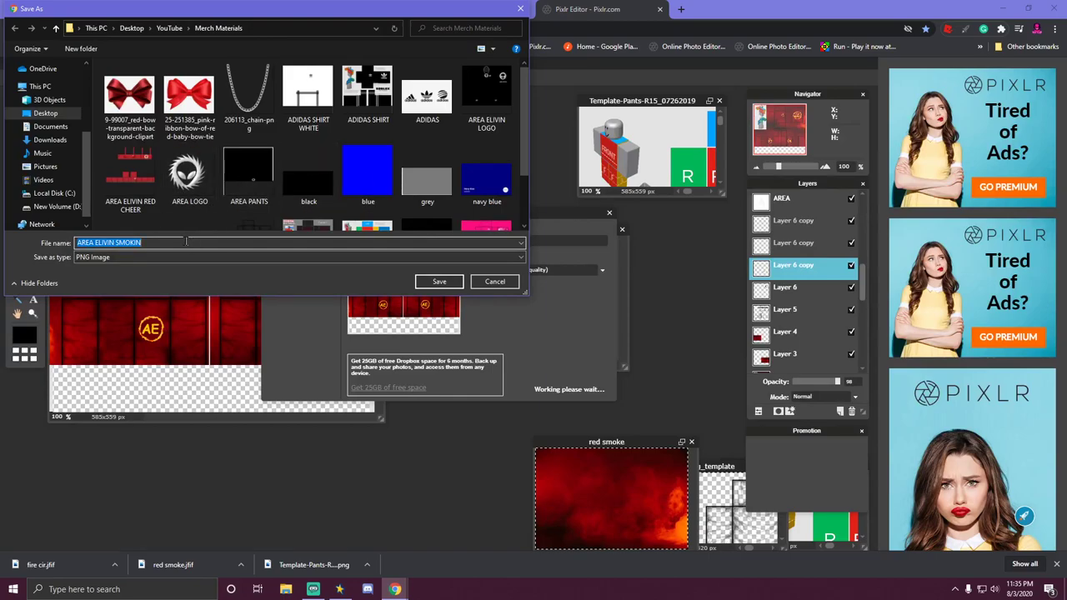
# Save the exported PNG in the Merch Template folder inside the desktop's YouTube folder.
pyautogui.click(171, 28)
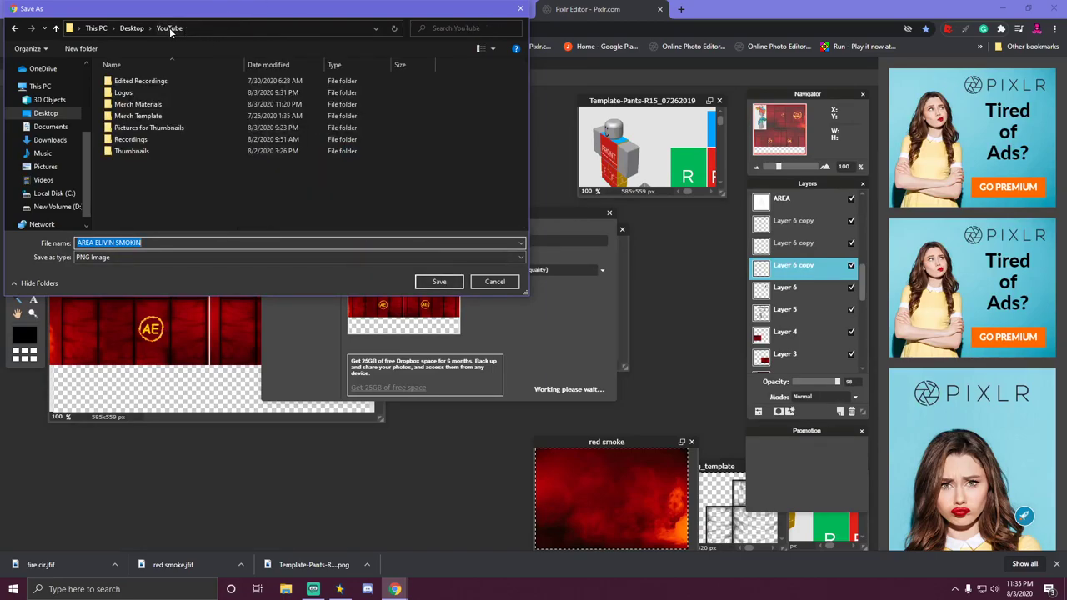
pyautogui.click(156, 119)
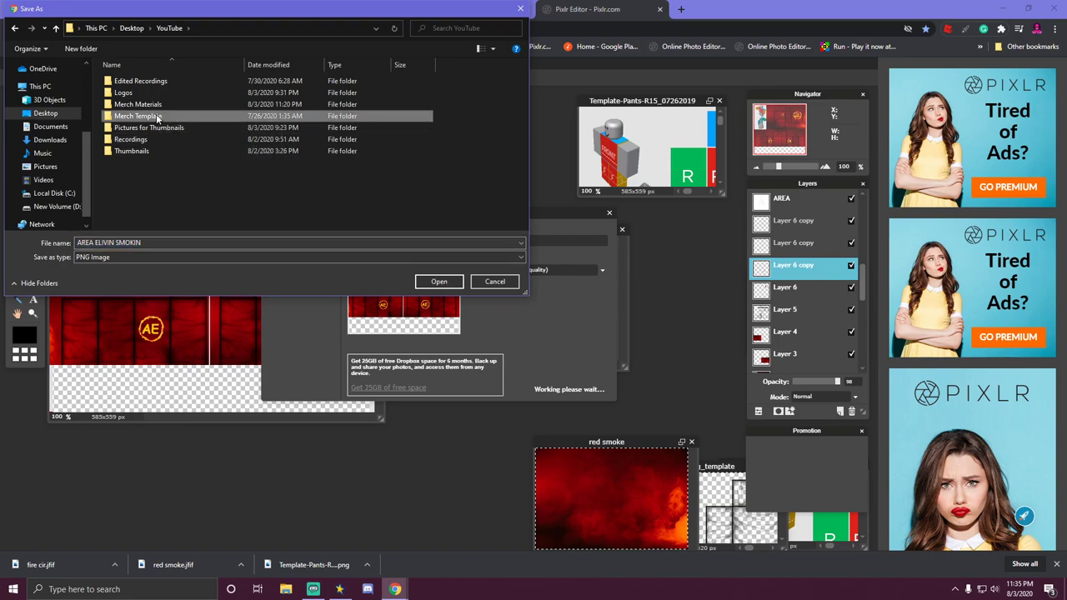
pyautogui.click(447, 284)
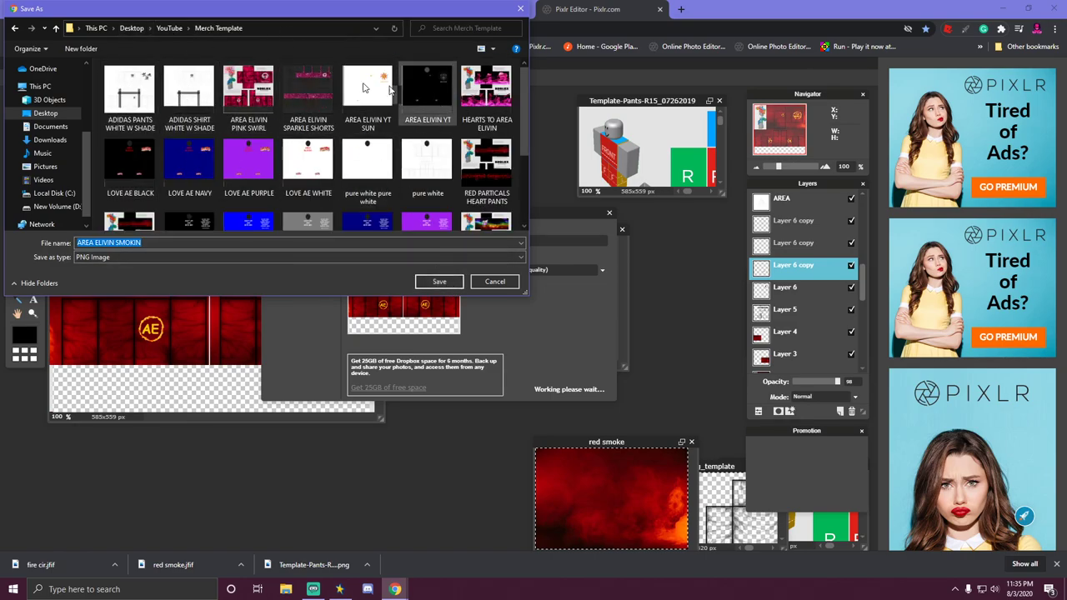
pyautogui.click(439, 283)
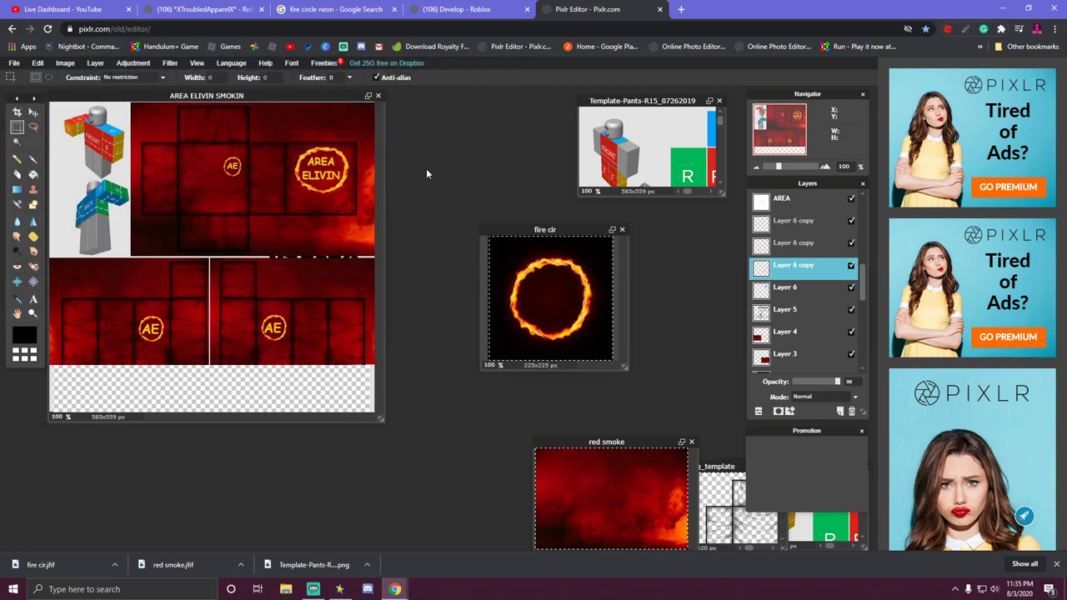
# Switch to the Roblox Develop page and open the shirt creation page for the Area Elivin group.
pyautogui.click(448, 11)
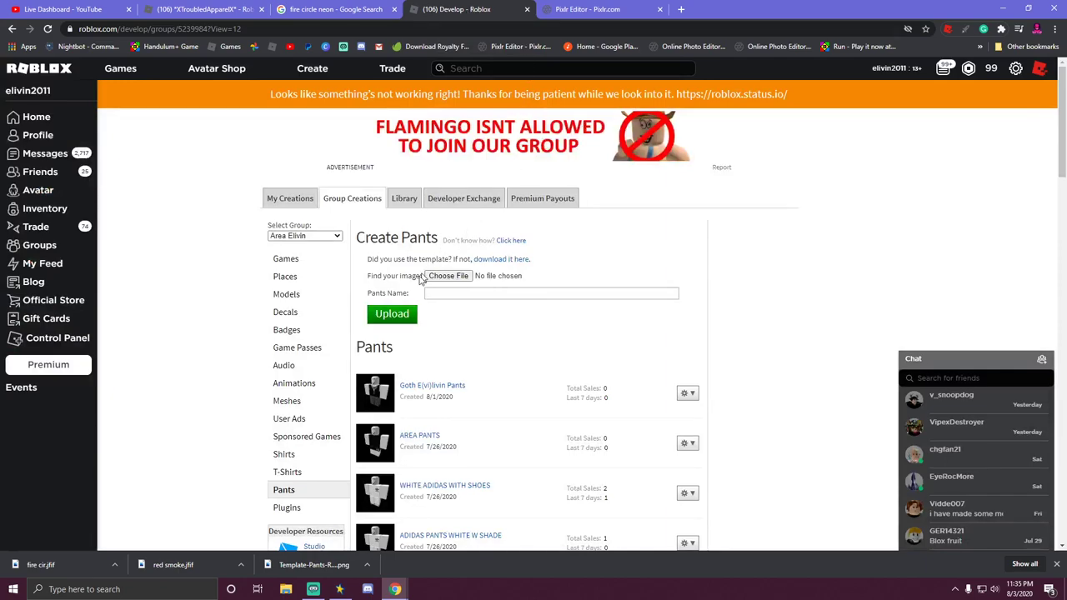
pyautogui.scroll(-1, 562, 349)
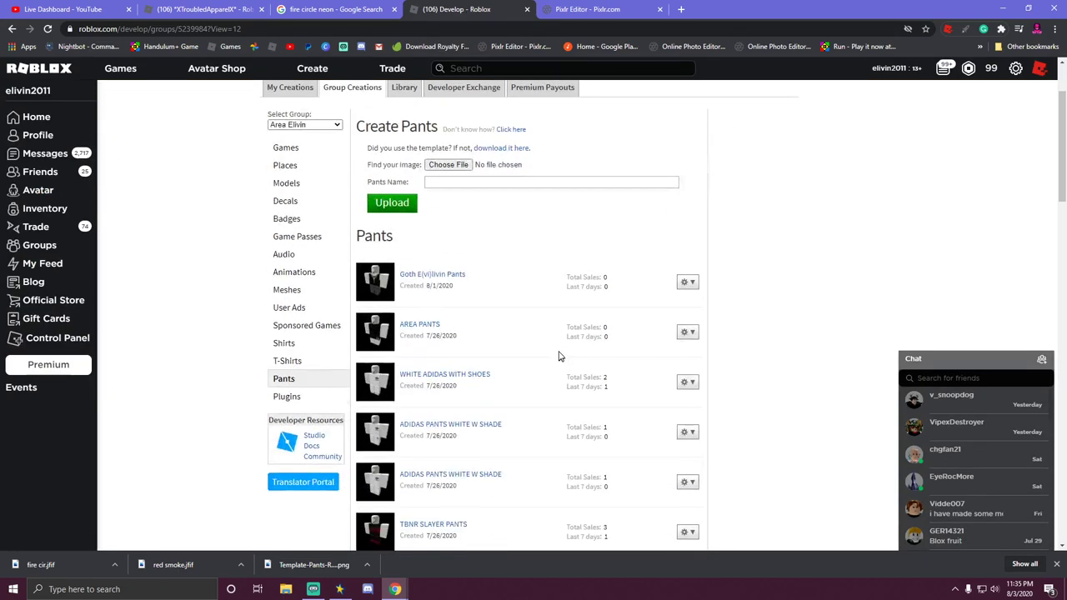
pyautogui.click(285, 344)
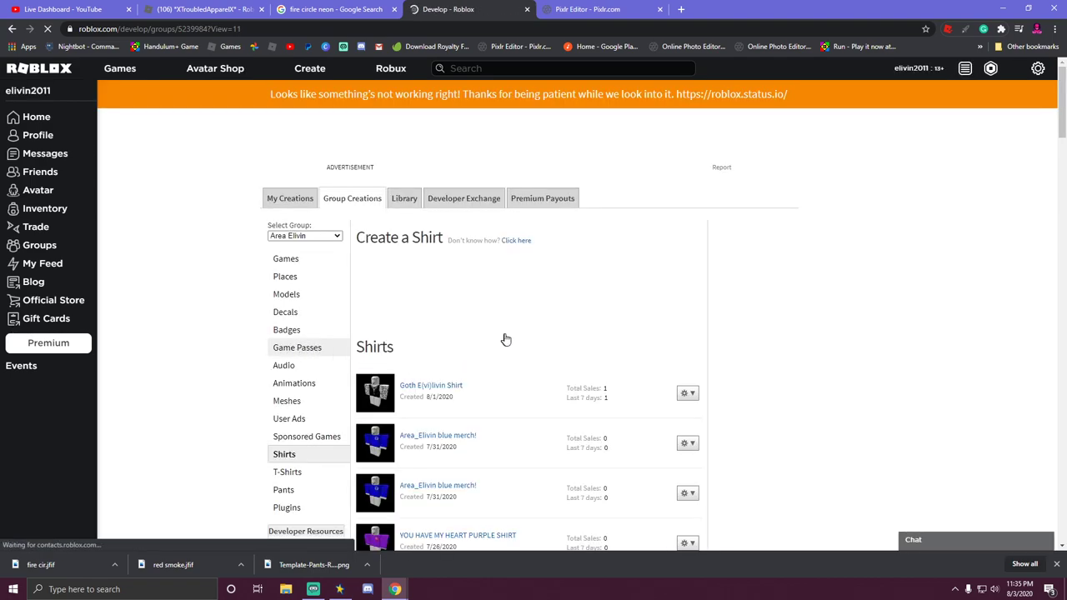
pyautogui.scroll(-1, 503, 405)
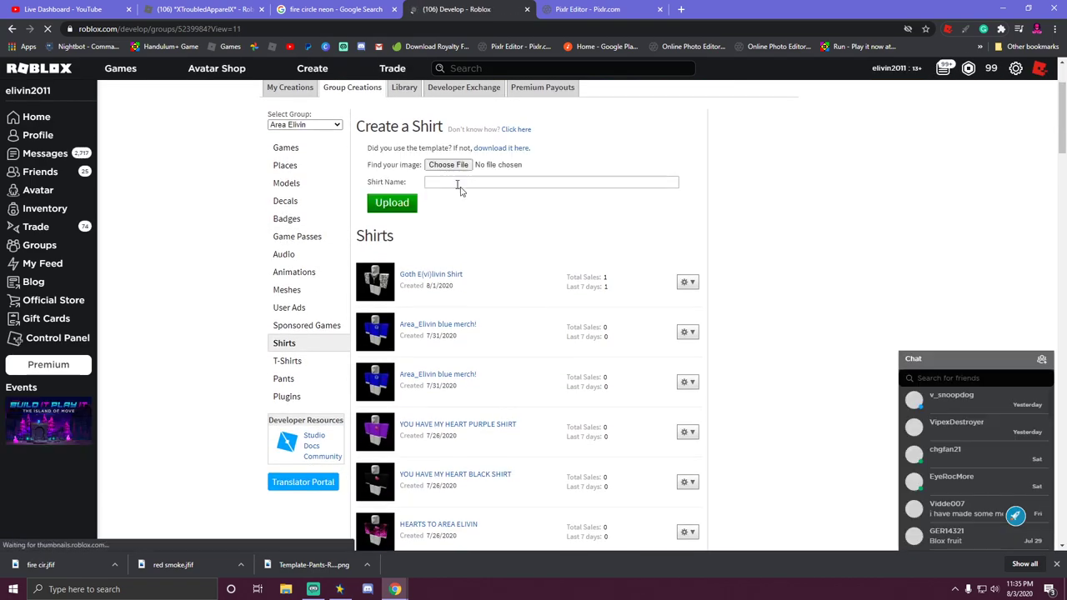
# Choose the AREA ELIVIN SMOKIN image from the Merch Template folder and upload it as a group shirt under that name.
pyautogui.click(448, 165)
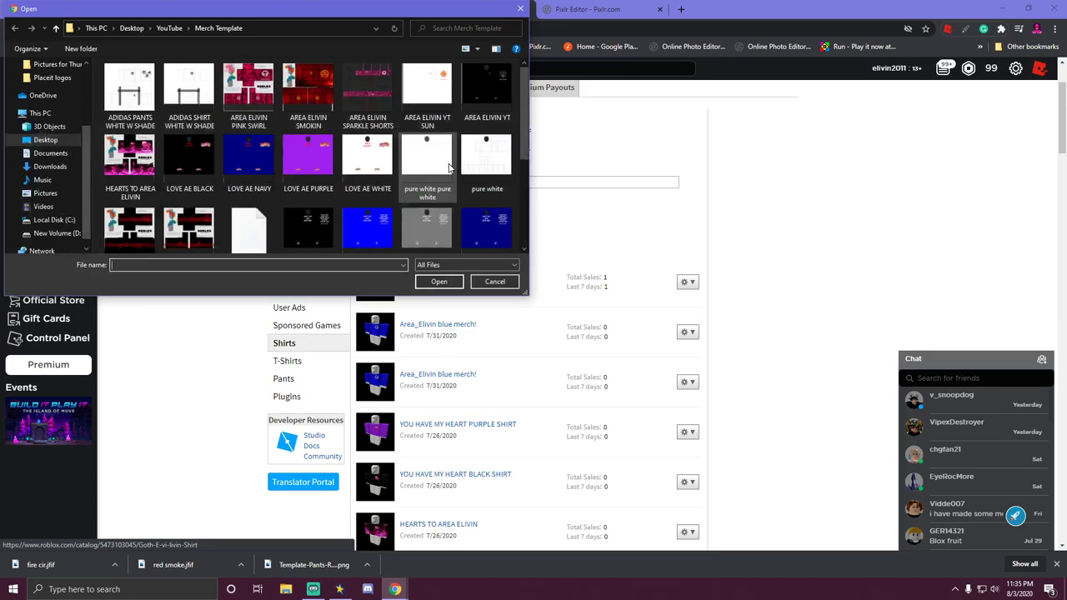
pyautogui.doubleClick(310, 90)
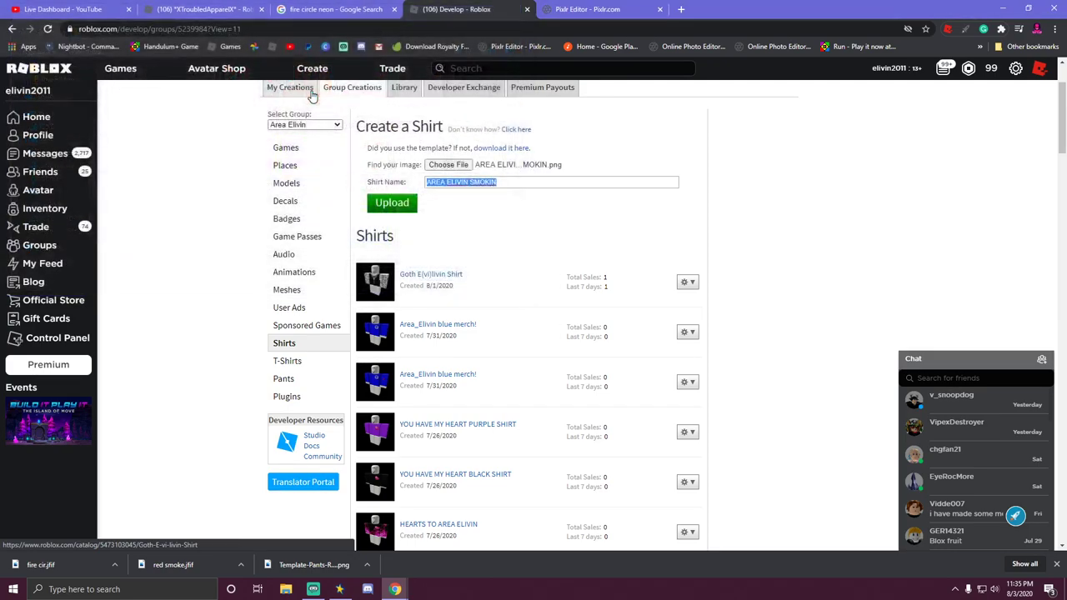
pyautogui.click(402, 211)
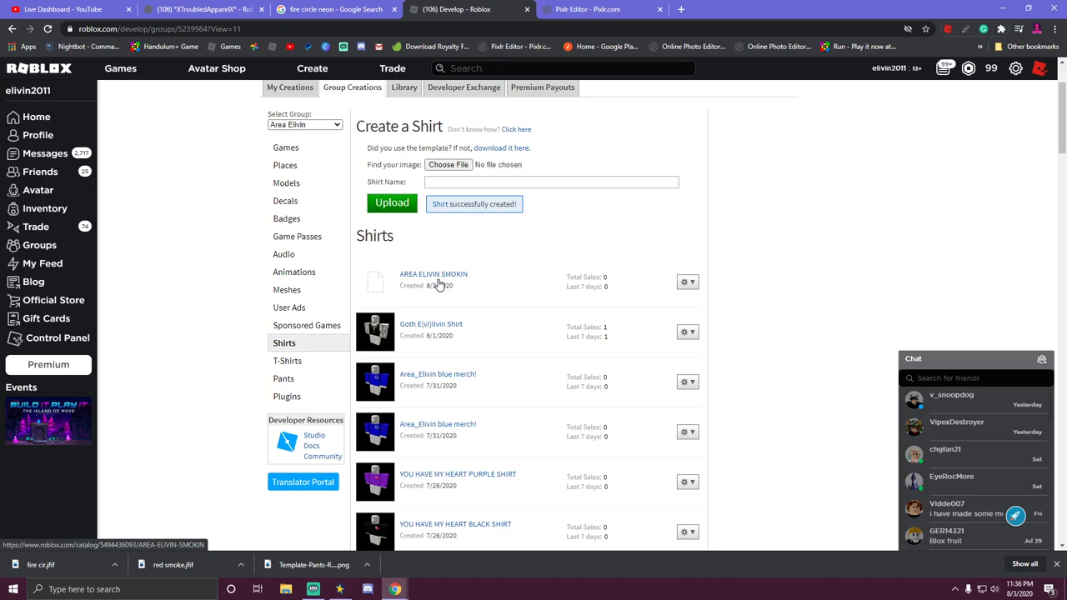
# Switch back to Pixlr Editor and draw an elliptical selection about 40 by 59 px on the torso's top panel.
pyautogui.click(206, 11)
pyautogui.click(579, 10)
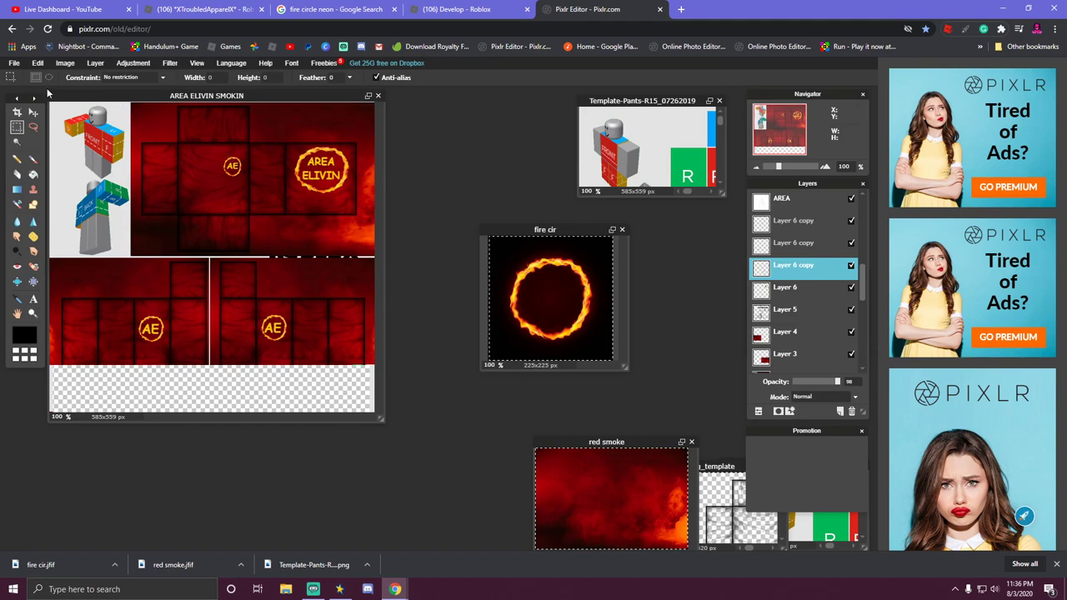
pyautogui.click(48, 76)
pyautogui.moveTo(203, 119); pyautogui.dragTo(225, 147)
# Cut a transparent neck hole by deleting the elliptical area from Layer 2, Layer 1 and Layer 5, and clear the selection.
pyautogui.scroll(-2, 776, 335)
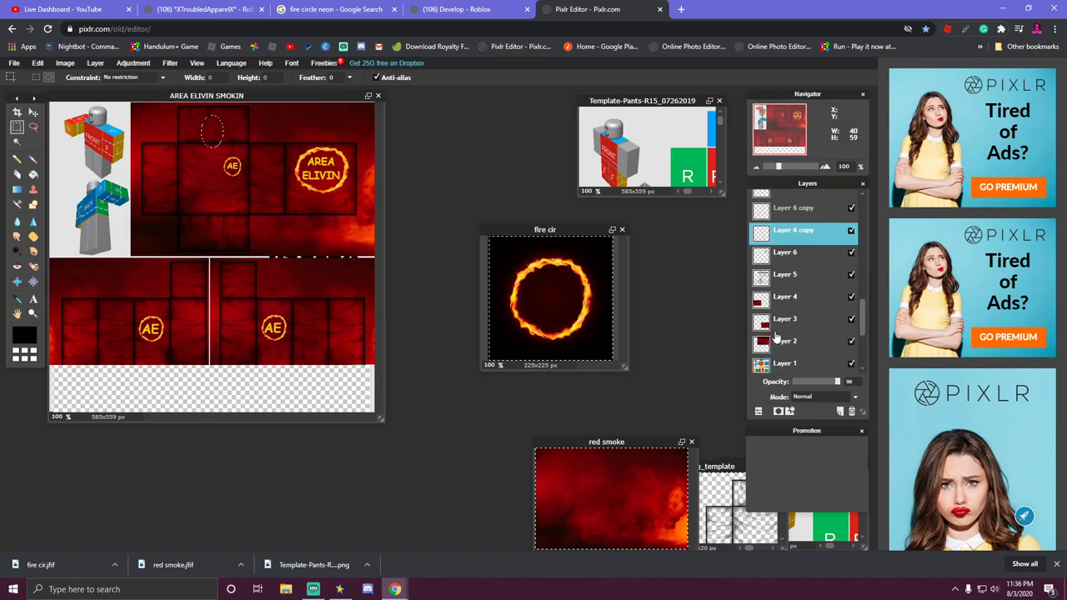
pyautogui.scroll(-2, 776, 335)
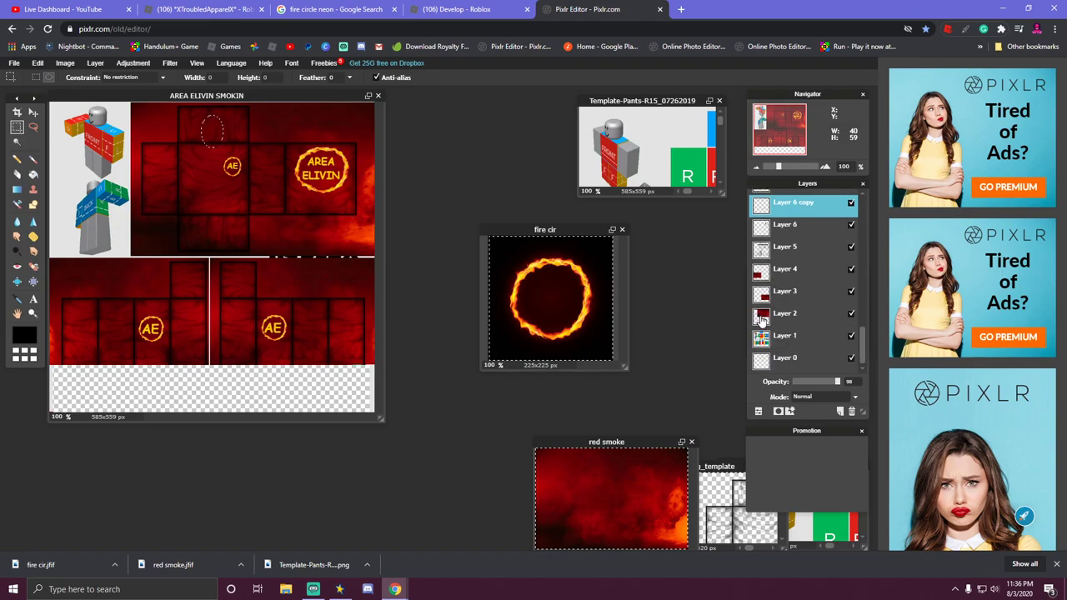
pyautogui.click(761, 319)
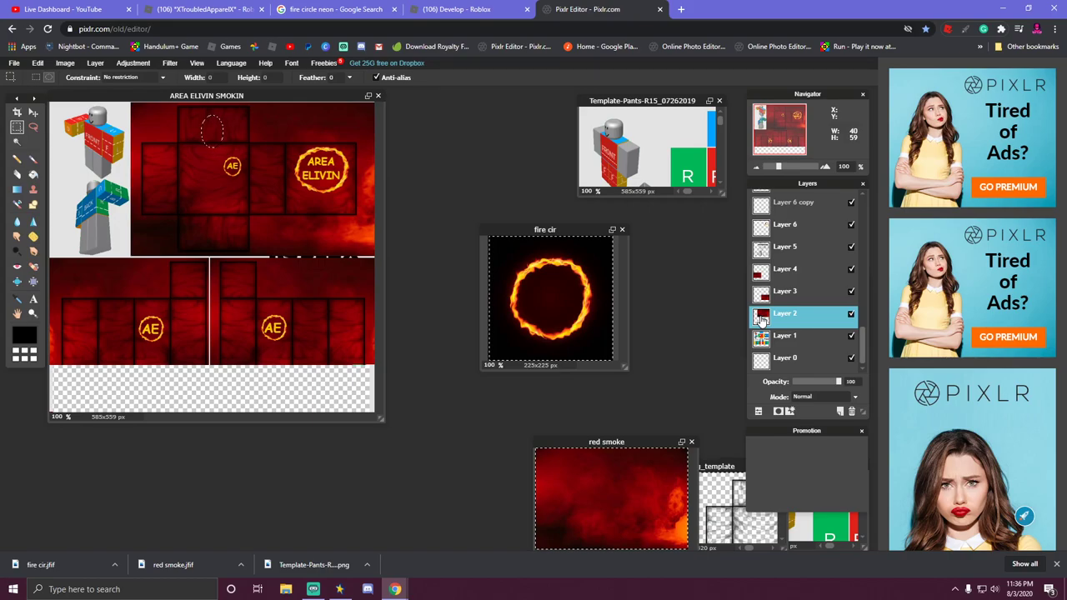
pyautogui.press('Delete')
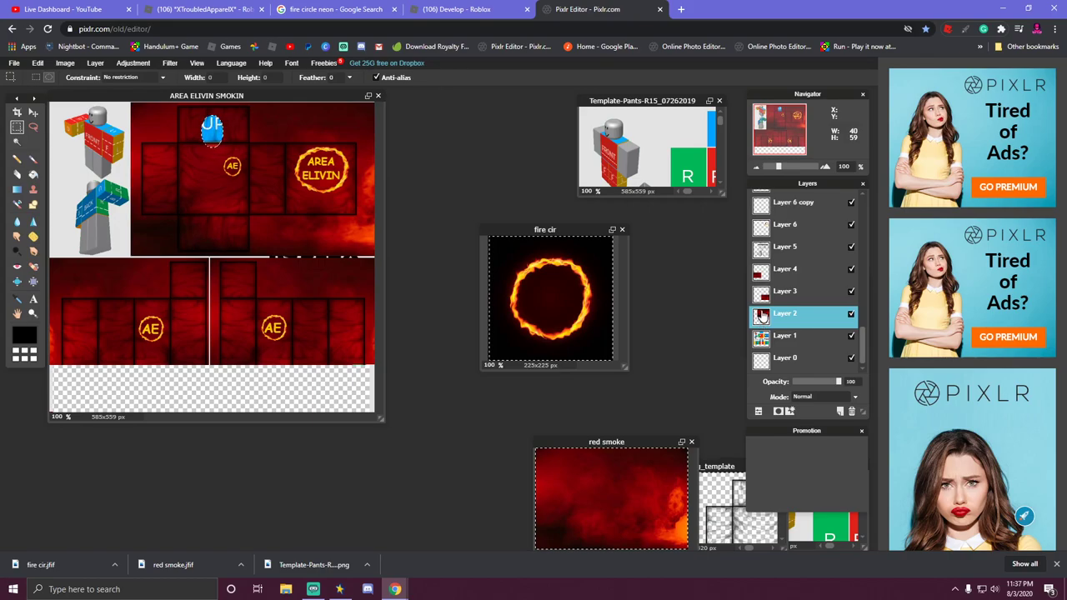
pyautogui.click(761, 254)
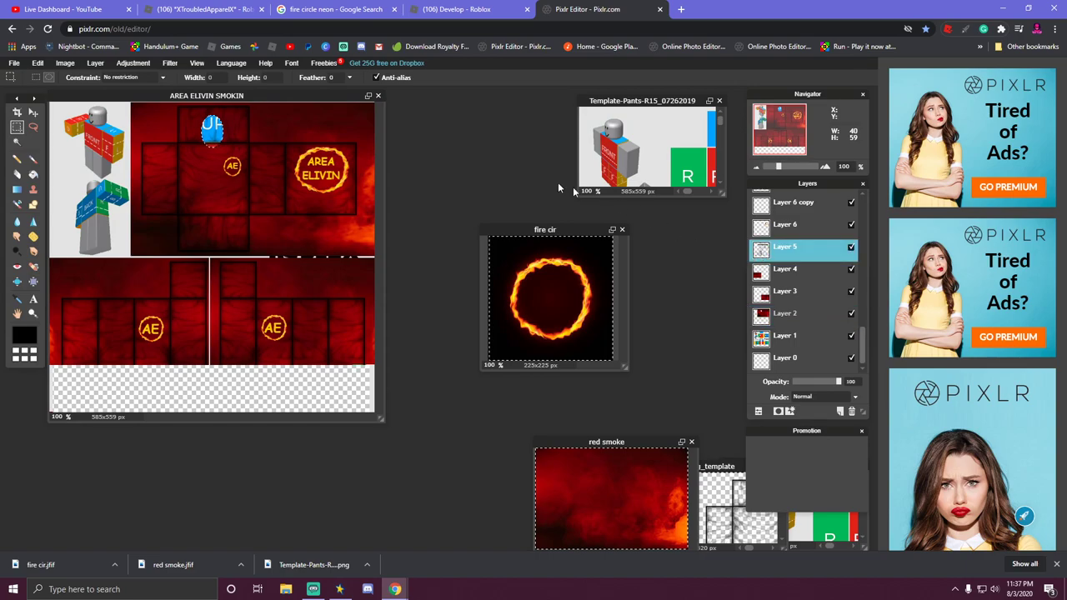
pyautogui.click(760, 337)
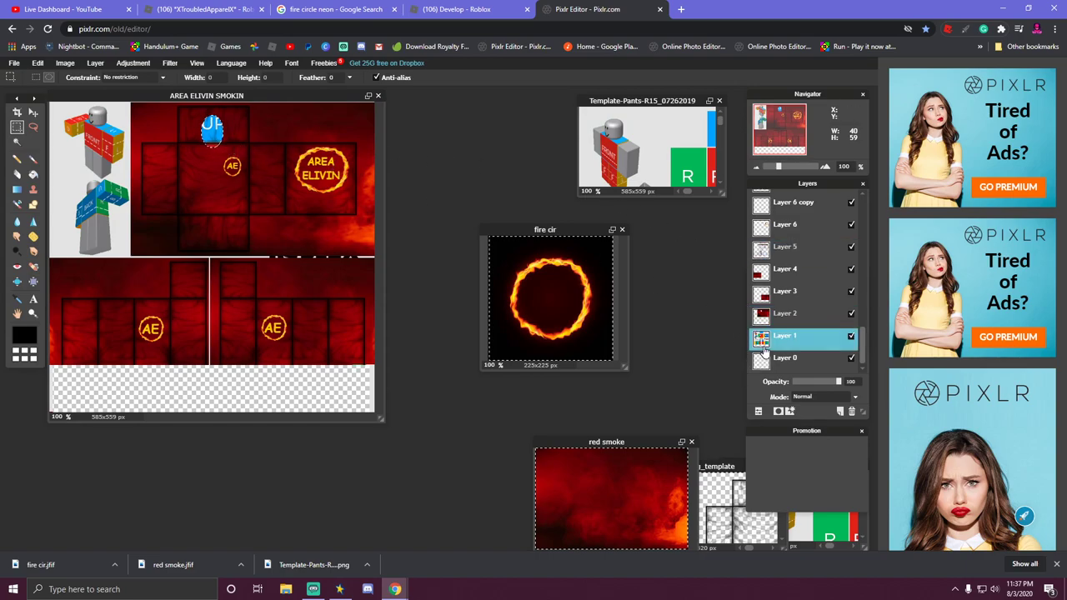
pyautogui.press('Delete')
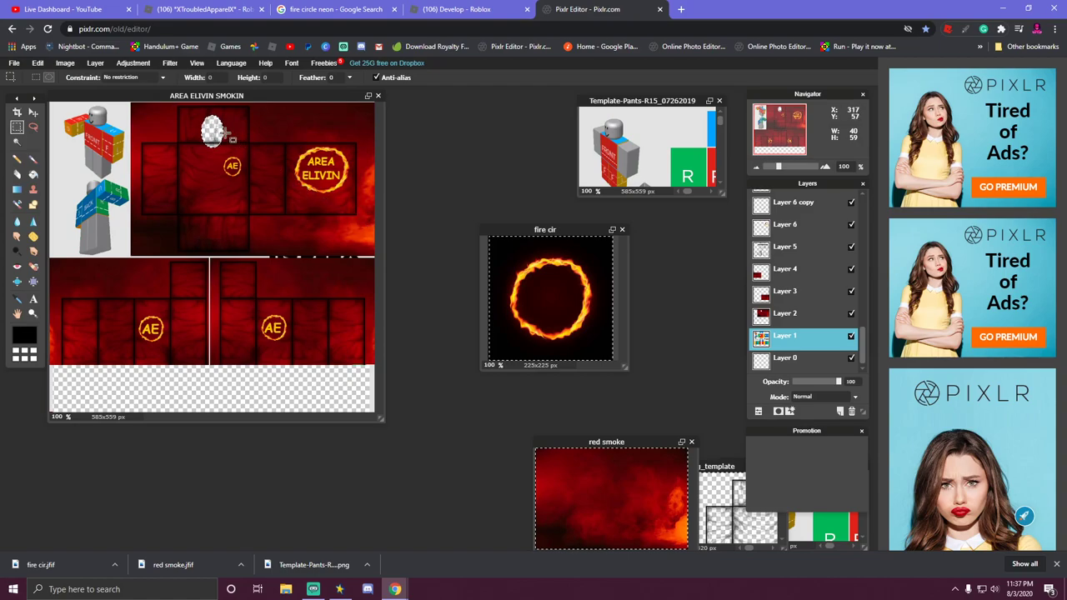
pyautogui.click(762, 251)
pyautogui.press('Delete')
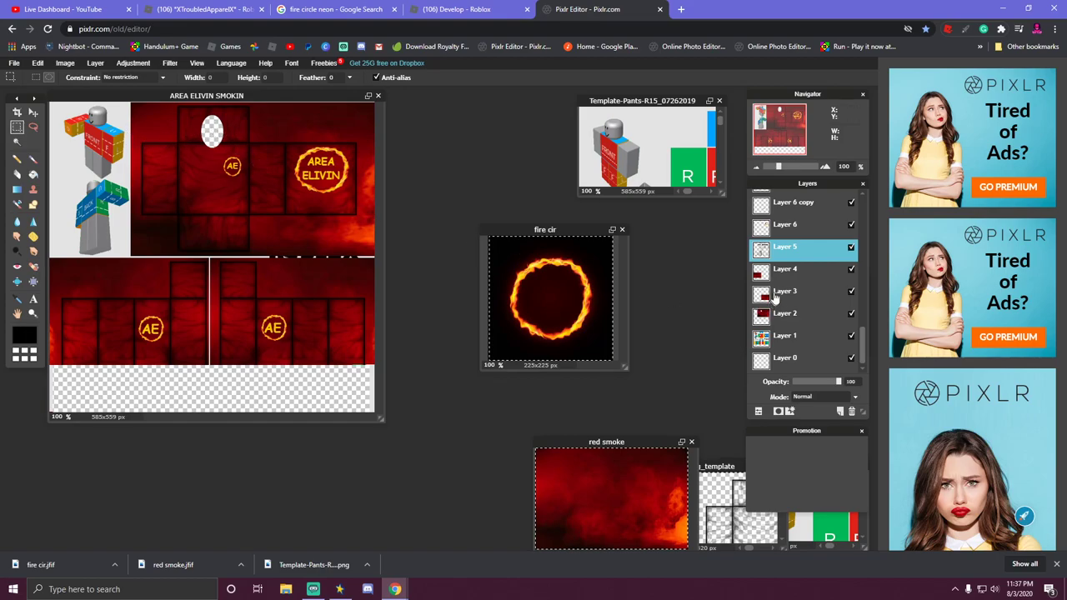
# Save the neck-hole version as a transparent PNG named "AREA ELIVIN SMOKIN NECK" in the Merch Template folder.
pyautogui.click(15, 64)
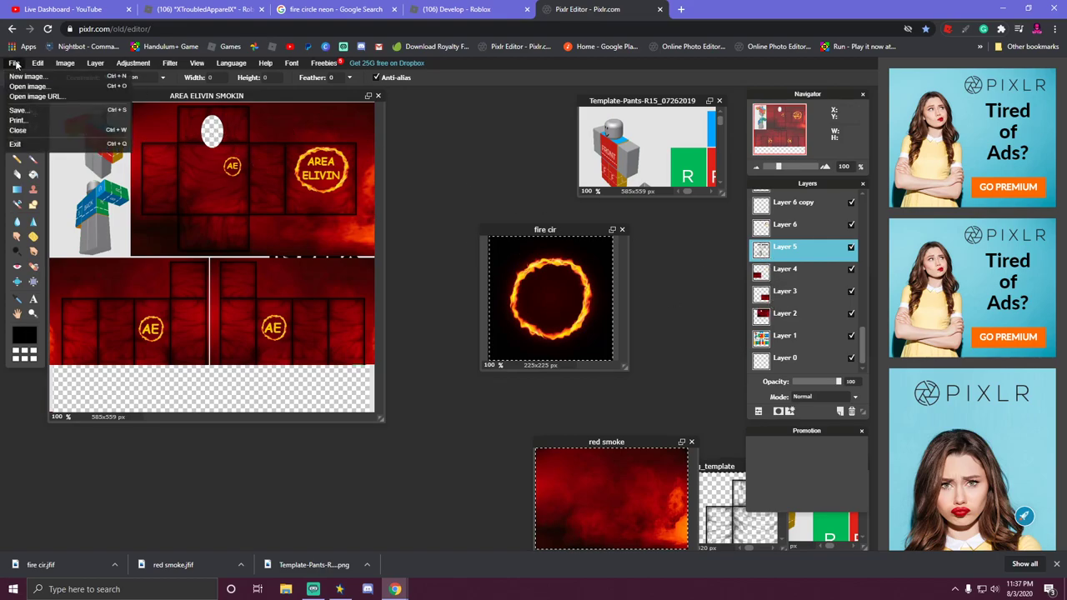
pyautogui.click(17, 109)
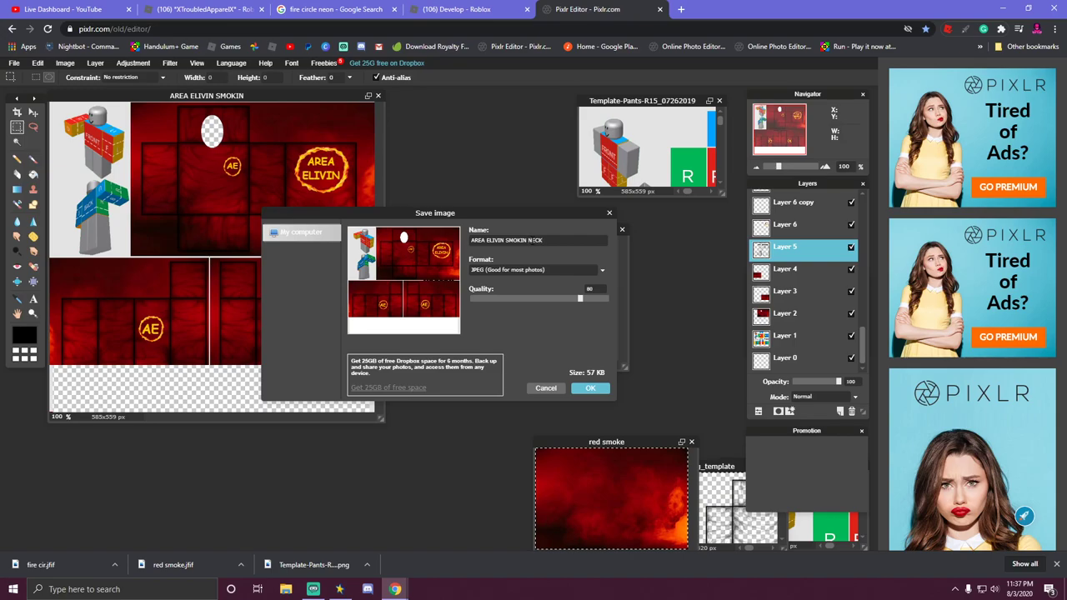
pyautogui.click(522, 270)
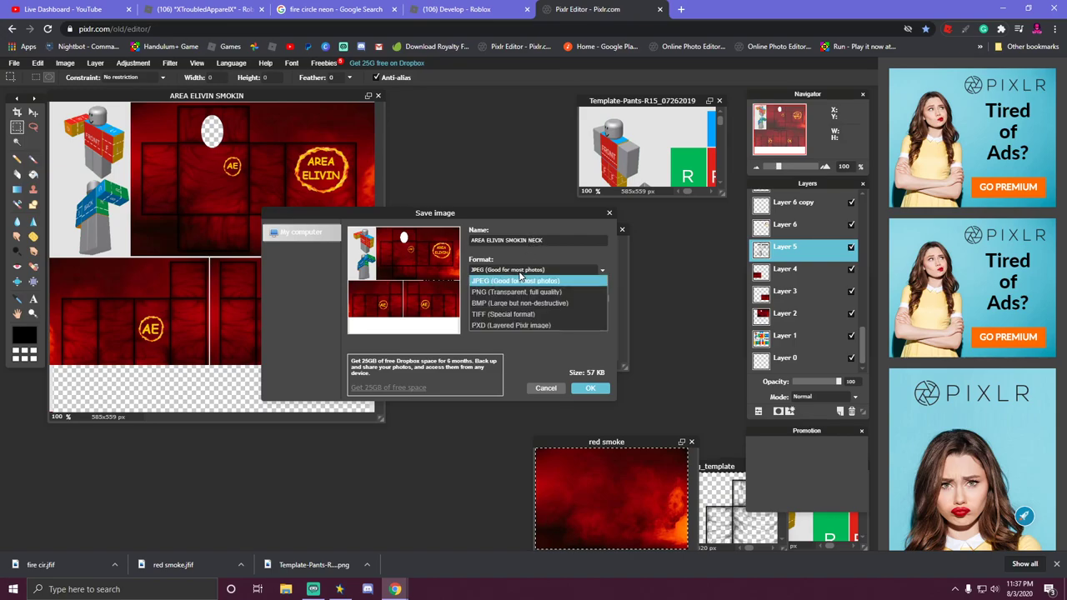
pyautogui.click(505, 292)
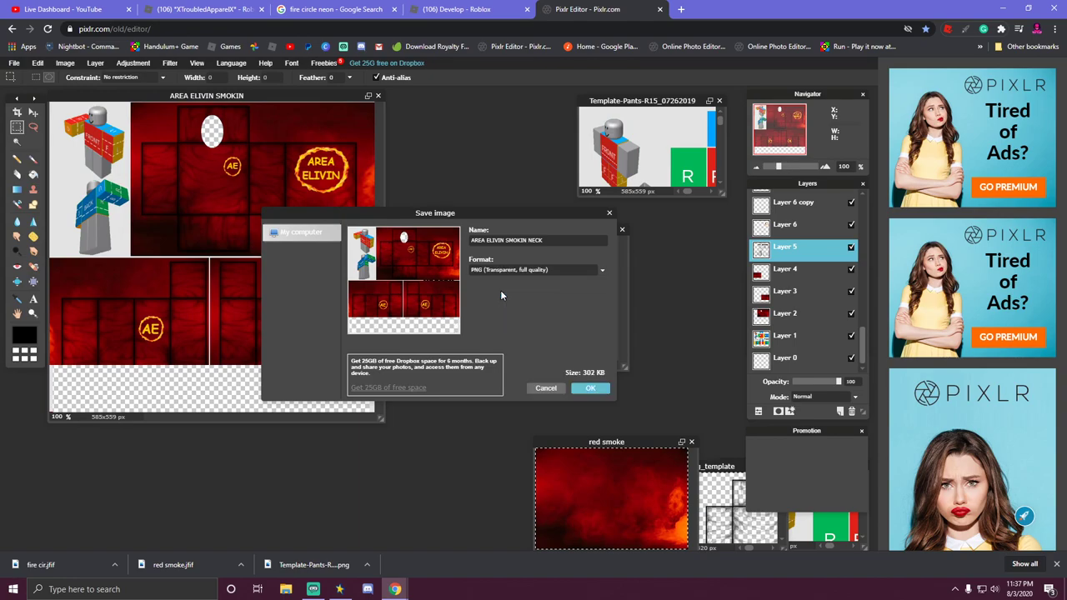
pyautogui.click(591, 390)
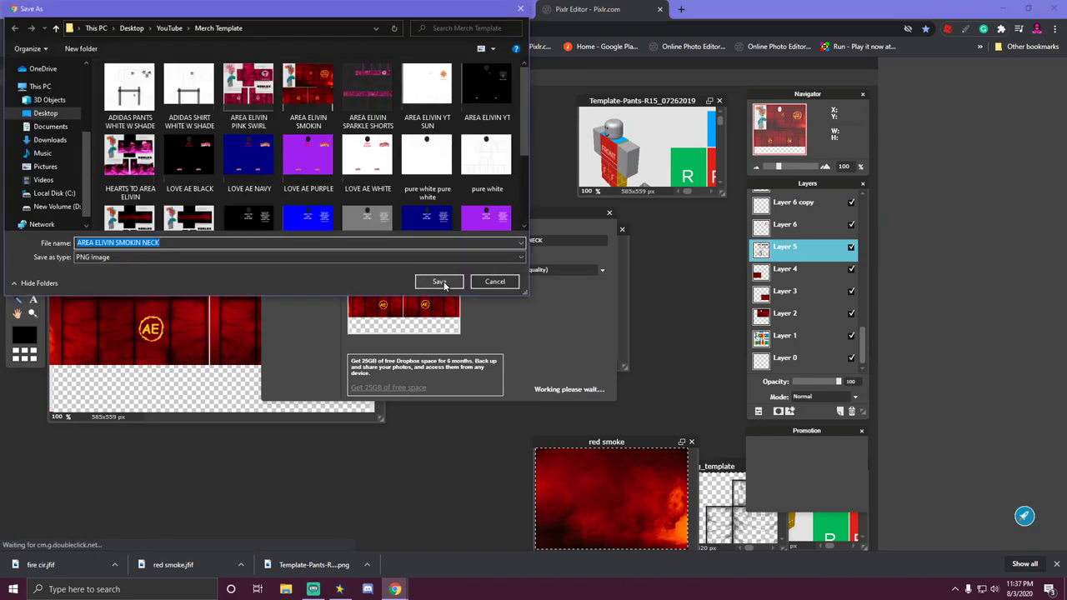
pyautogui.click(440, 282)
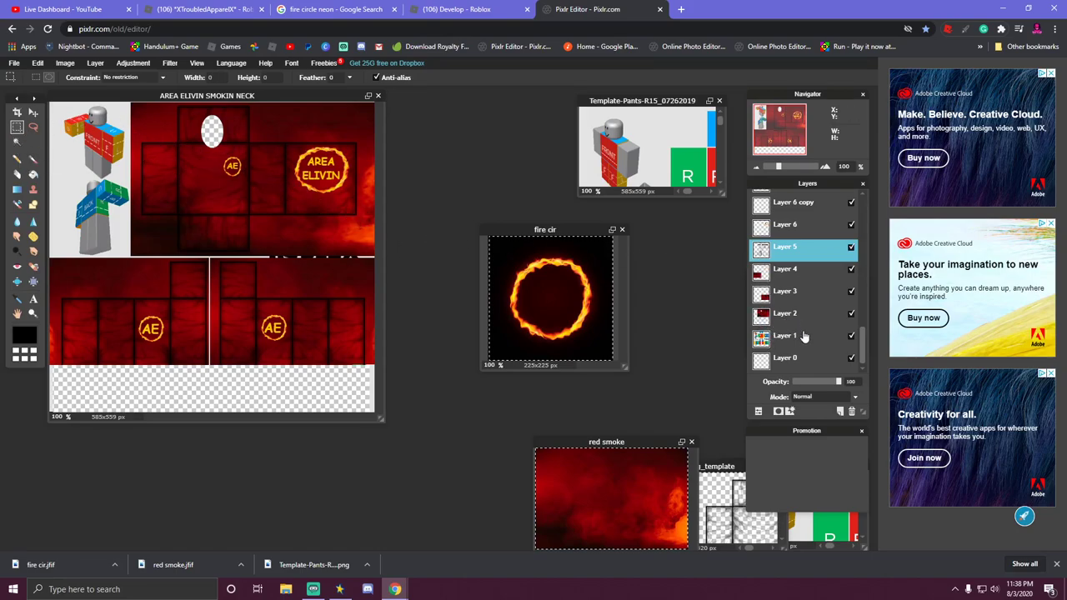
pyautogui.scroll(1, 800, 334)
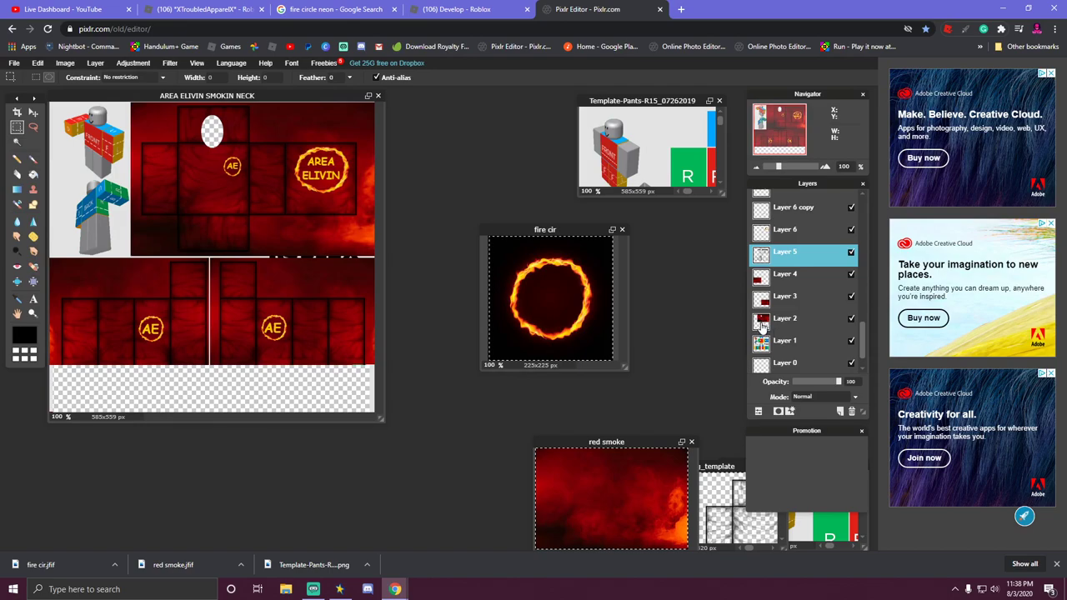
# Delete the red smoke layers Layer 2, Layer 3 and Layer 4 from the shirt image.
pyautogui.rightClick(762, 326)
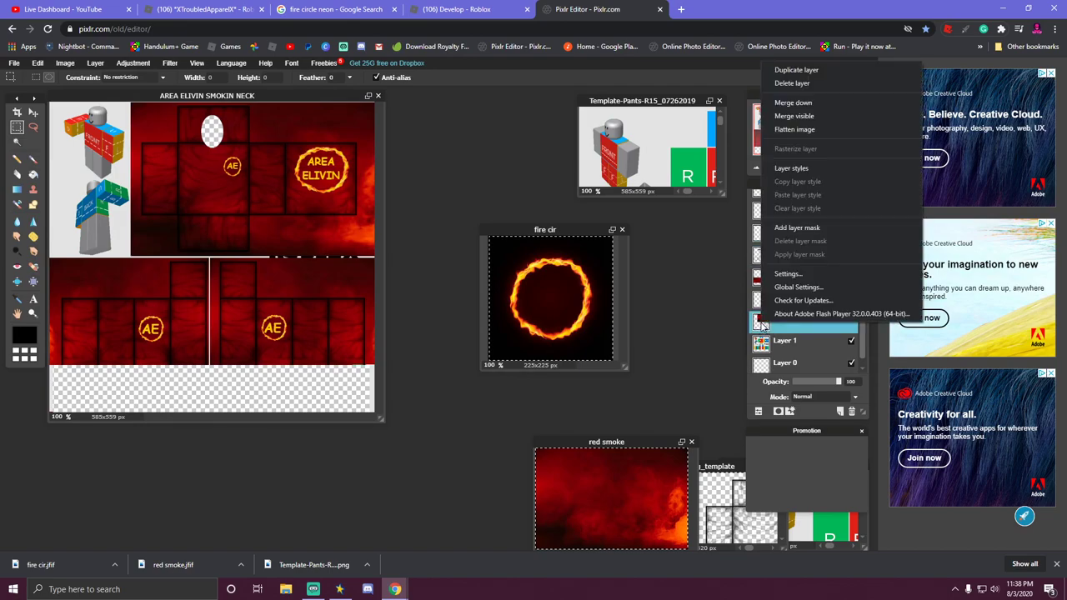
pyautogui.click(798, 86)
pyautogui.rightClick(768, 321)
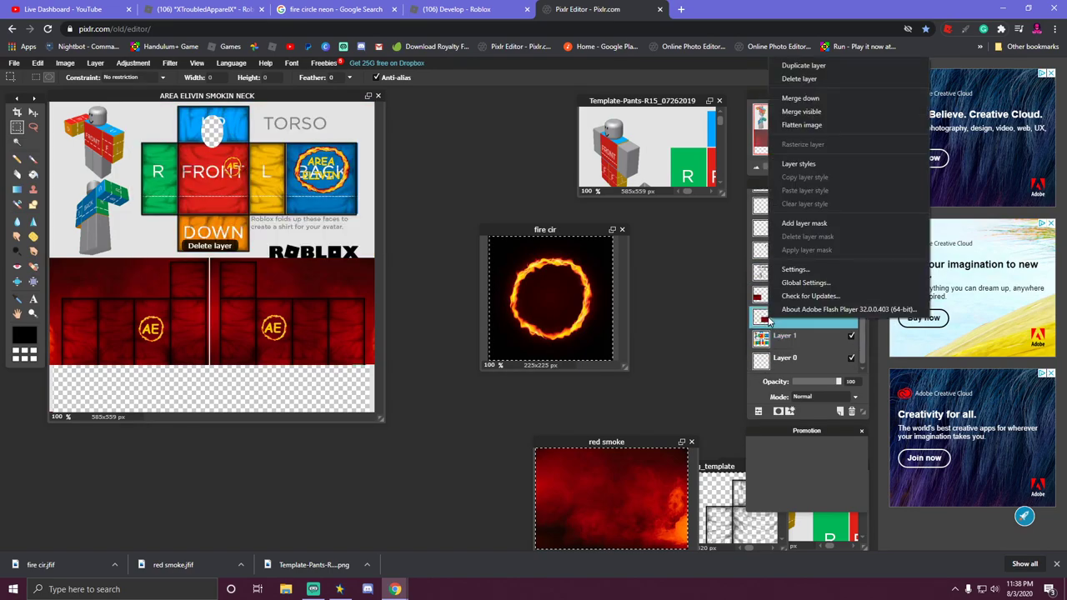
pyautogui.click(799, 79)
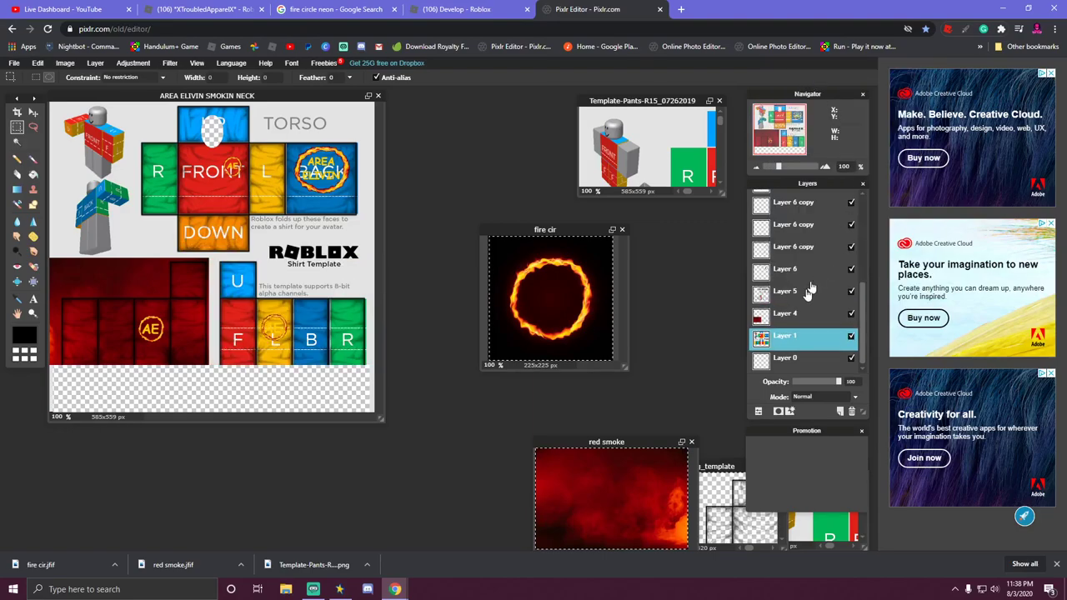
pyautogui.rightClick(767, 320)
pyautogui.click(788, 344)
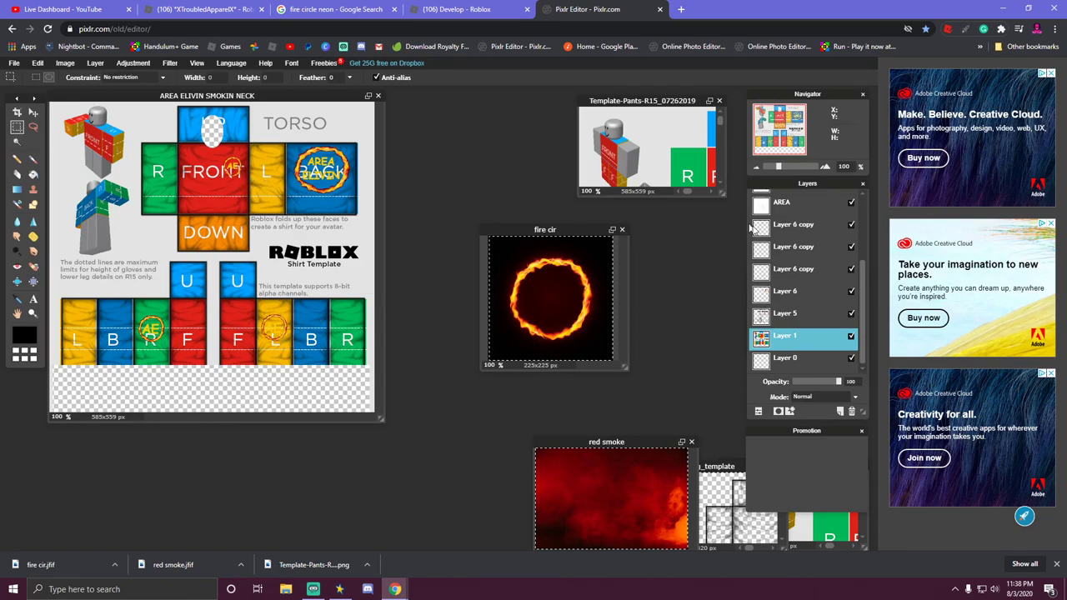
# Hide the three AE text layers and the AREA ELIVIN text layer.
pyautogui.scroll(1, 812, 298)
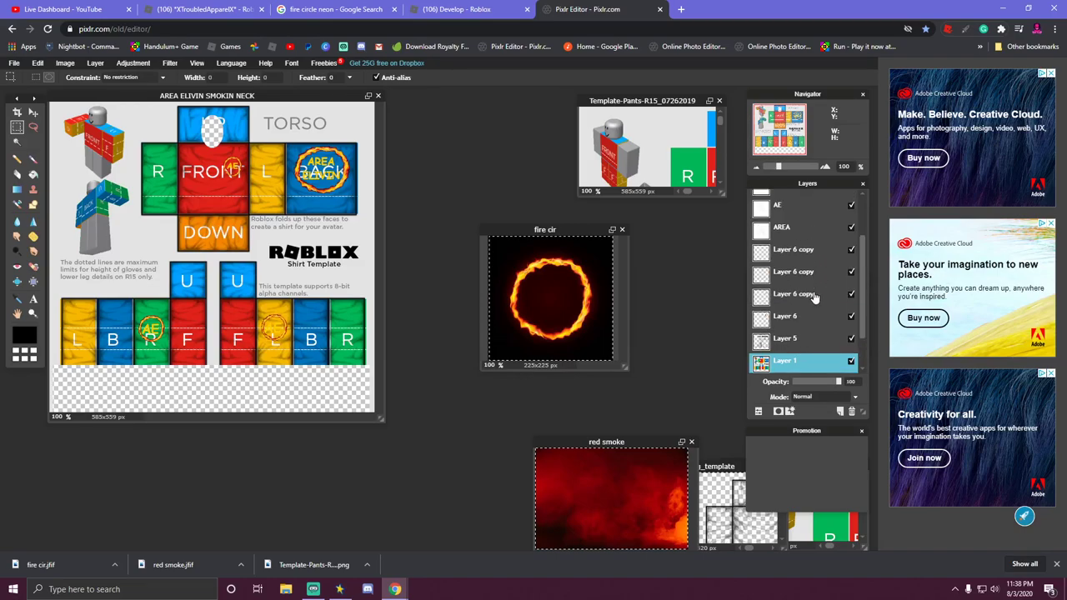
pyautogui.scroll(2, 812, 298)
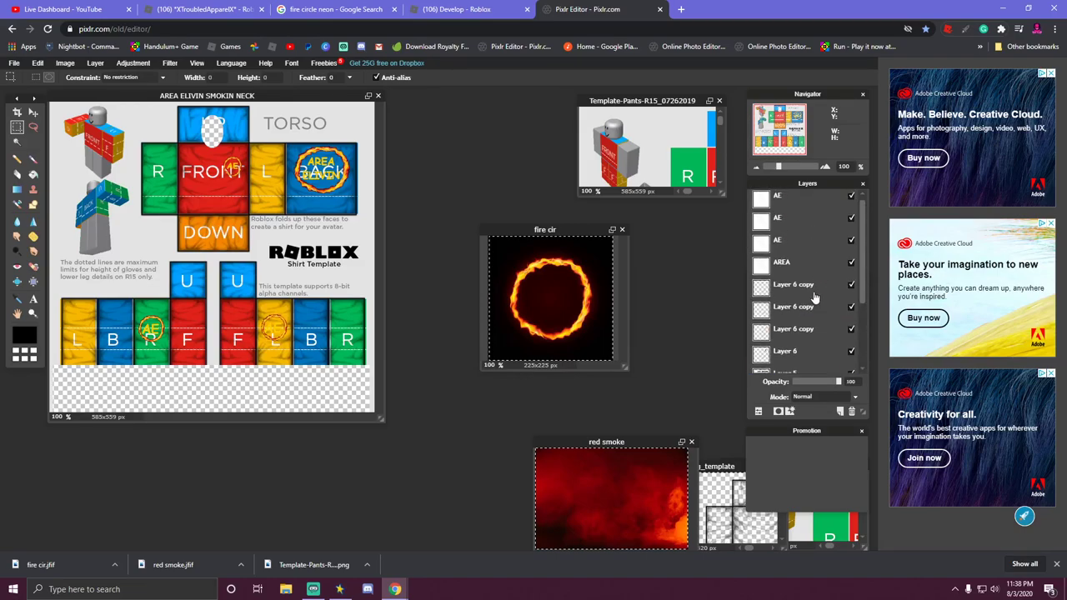
pyautogui.click(851, 197)
pyautogui.click(851, 219)
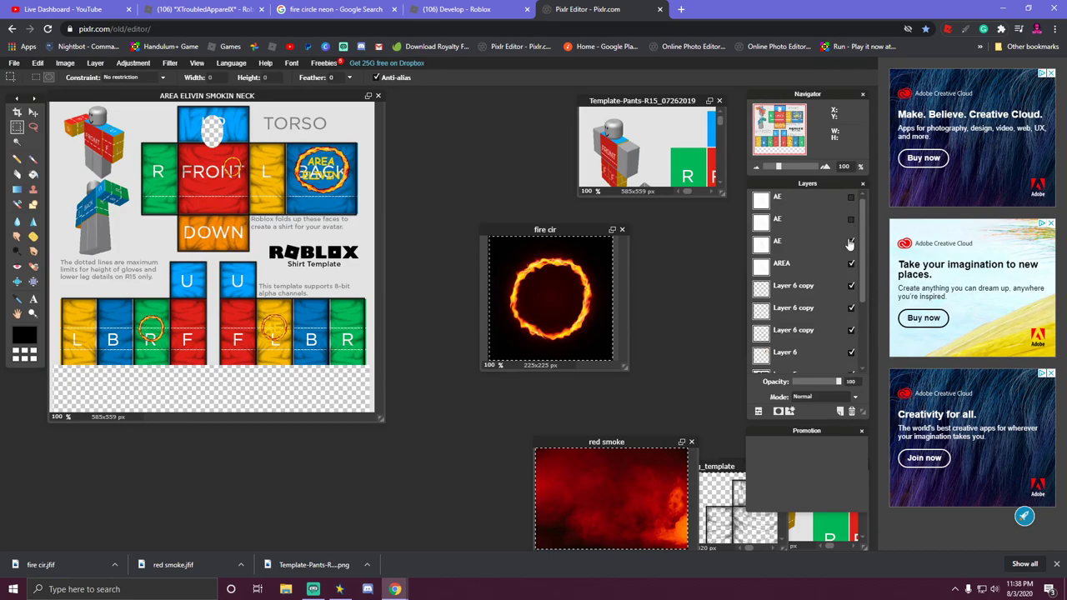
pyautogui.click(851, 242)
pyautogui.click(852, 263)
pyautogui.scroll(-2, 834, 273)
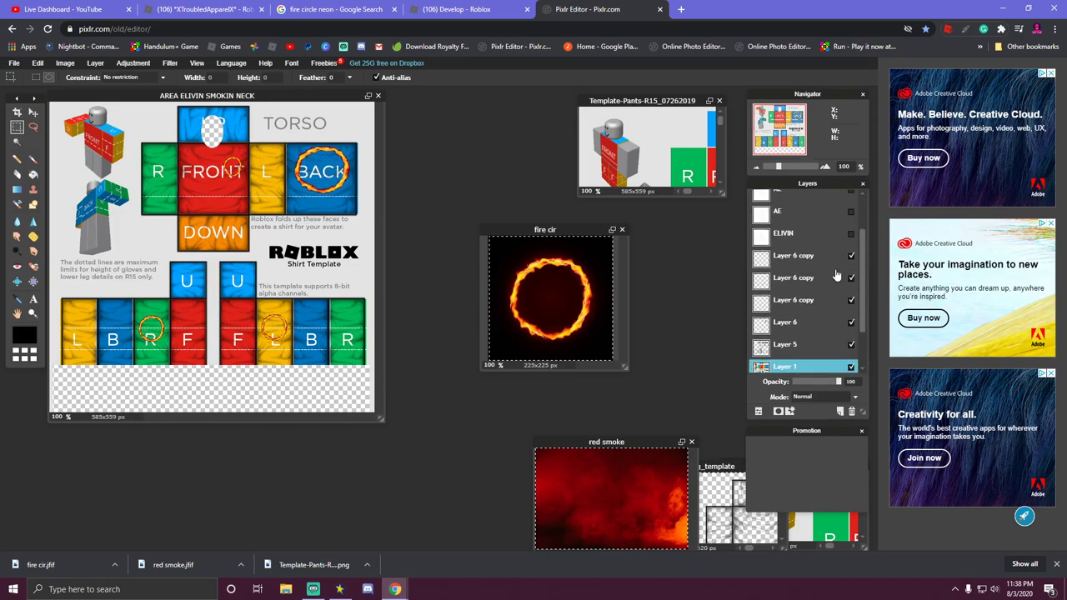
pyautogui.rightClick(784, 262)
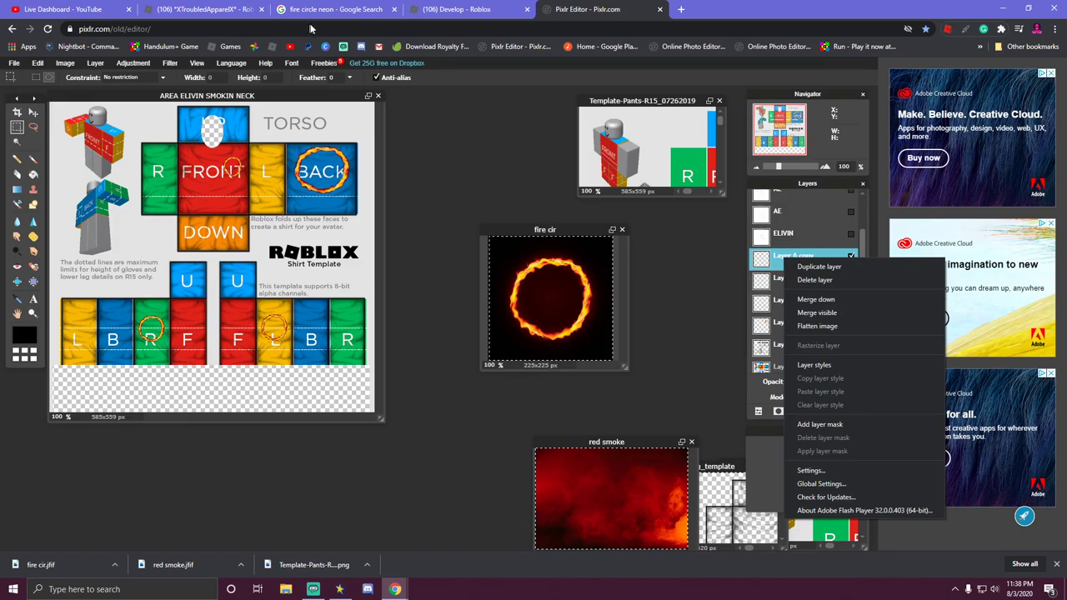
# Switch to the Google Images results and search for "BLACK JEANS" instead.
pyautogui.click(339, 15)
pyautogui.scroll(1, 367, 242)
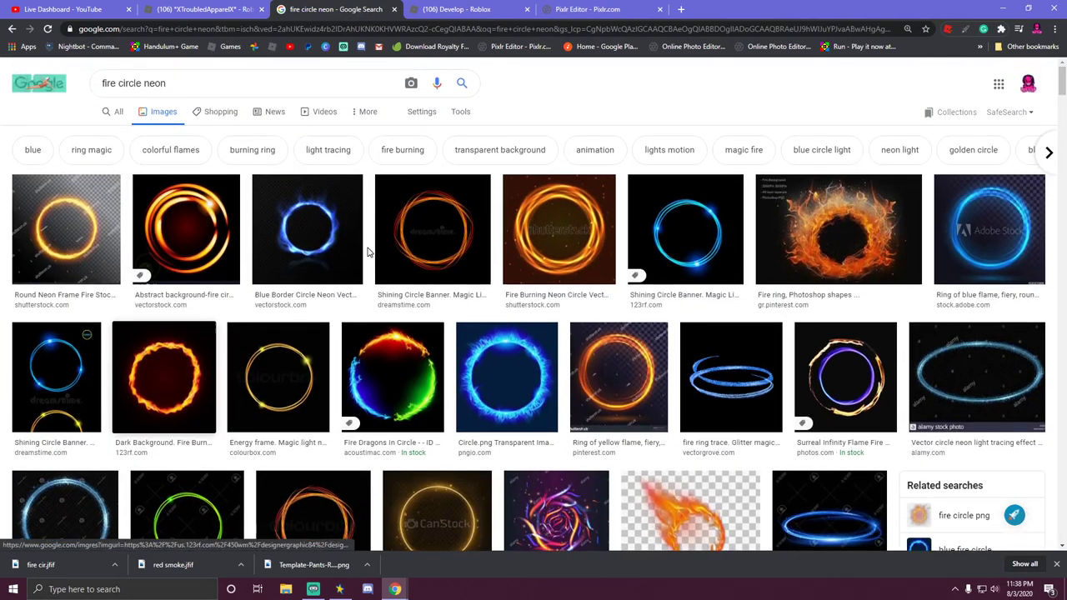
pyautogui.click(189, 83)
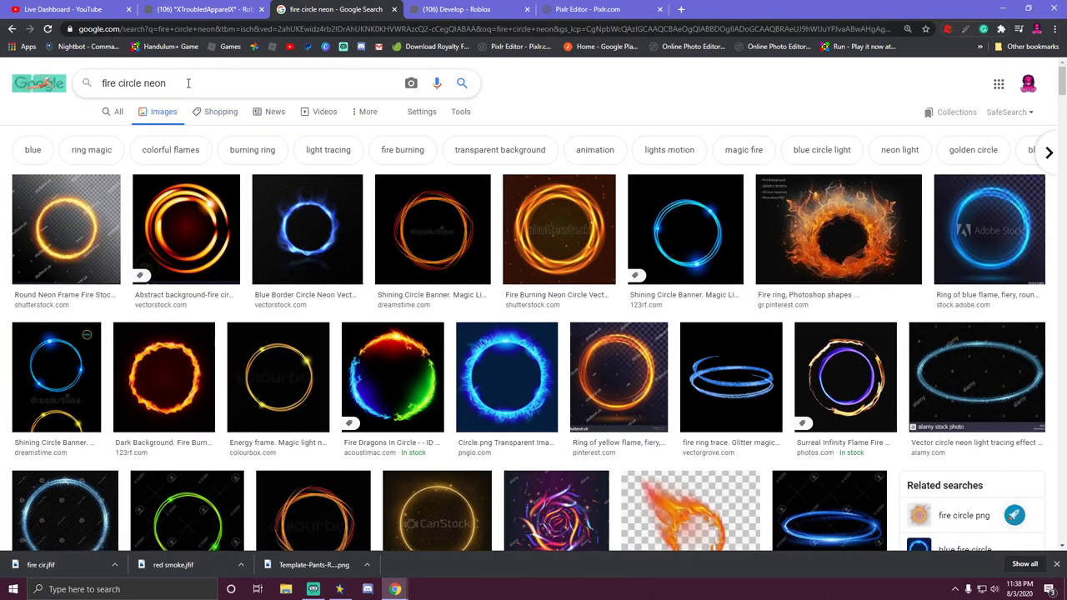
pyautogui.press('BackSpace')
pyautogui.press('BackSpace')
pyautogui.press('BackSpace')
pyautogui.press('BackSpace')
pyautogui.press('BackSpace')
pyautogui.press('BackSpace')
pyautogui.press('BackSpace')
pyautogui.press('BackSpace')
pyautogui.press('BackSpace')
pyautogui.press('BackSpace')
pyautogui.press('BackSpace')
pyautogui.press('BackSpace')
pyautogui.press('BackSpace')
pyautogui.press('BackSpace')
pyautogui.press('BackSpace')
pyautogui.press('BackSpace')
pyautogui.write('BLAC')
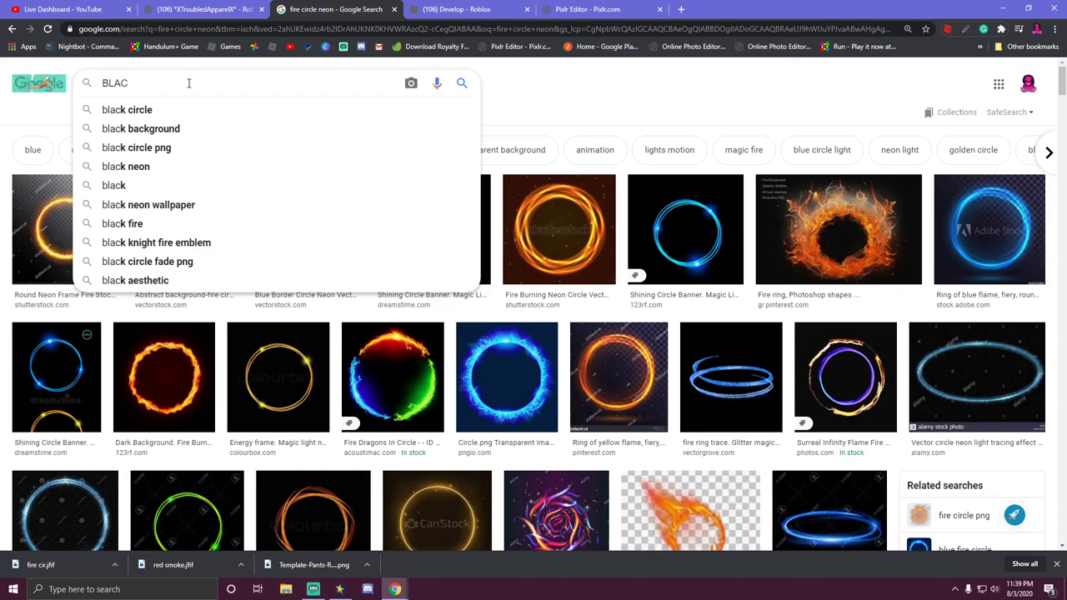
pyautogui.write('K JEANS')
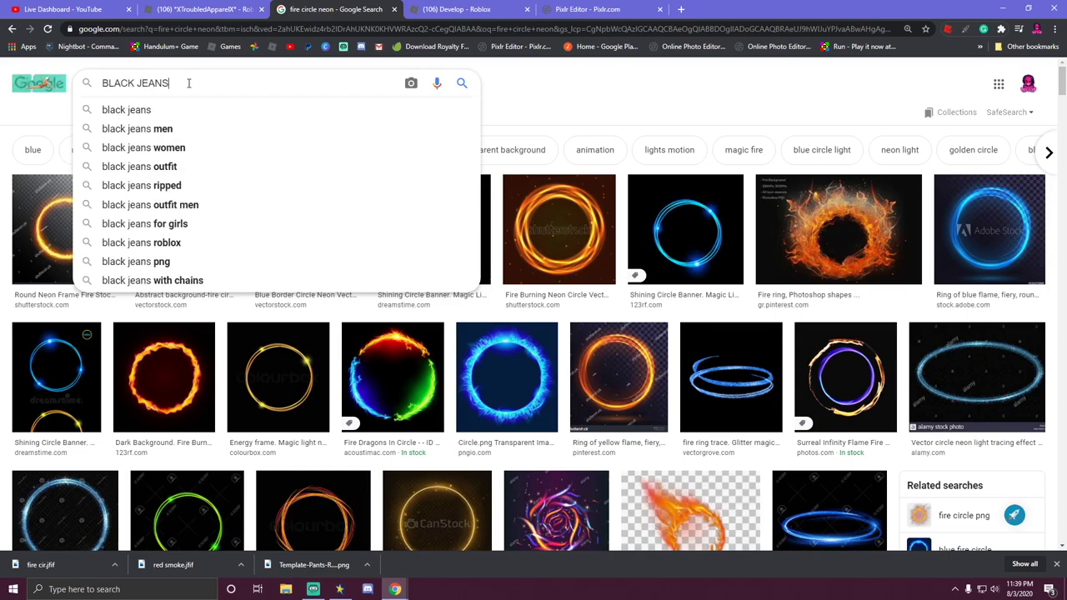
pyautogui.press('Return')
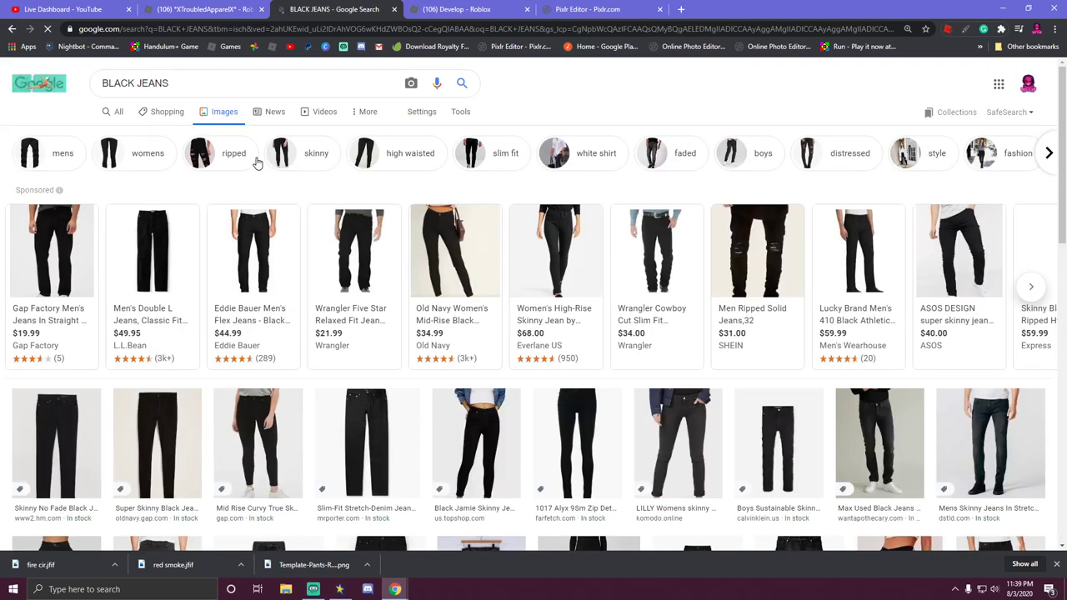
# Extend the image search to "BLACK JEANS COLOR" and look through the results for a plain denim texture.
pyautogui.click(186, 87)
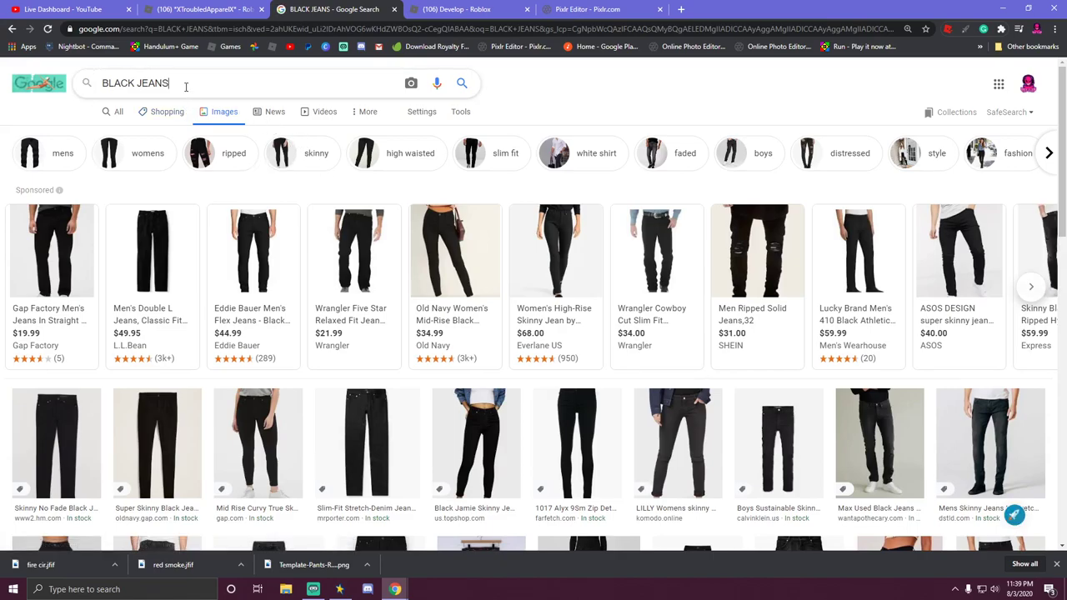
pyautogui.write('COL')
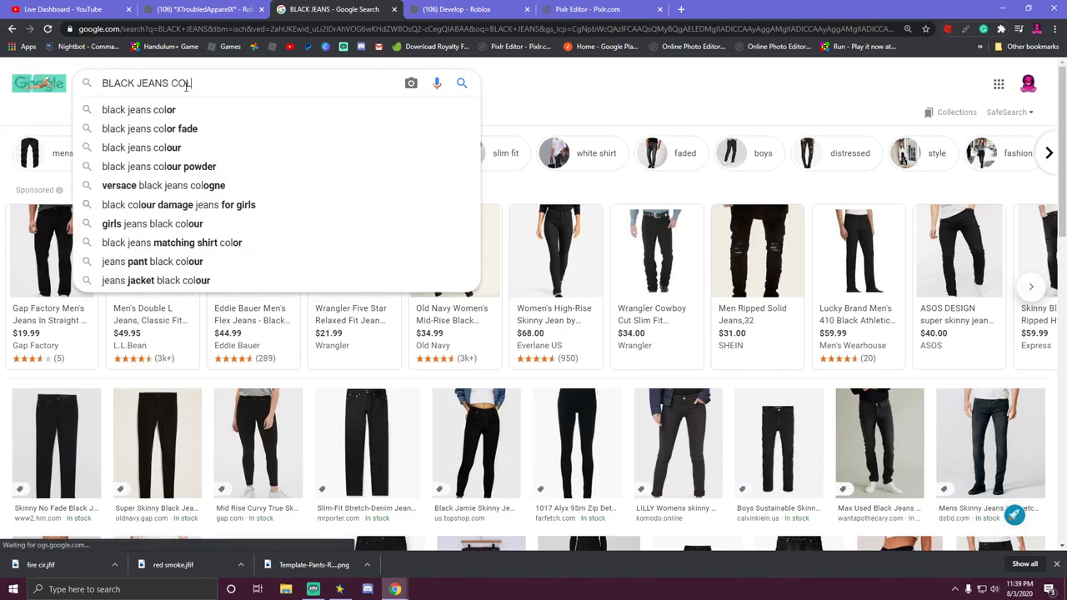
pyautogui.write('OR')
pyautogui.press('Return')
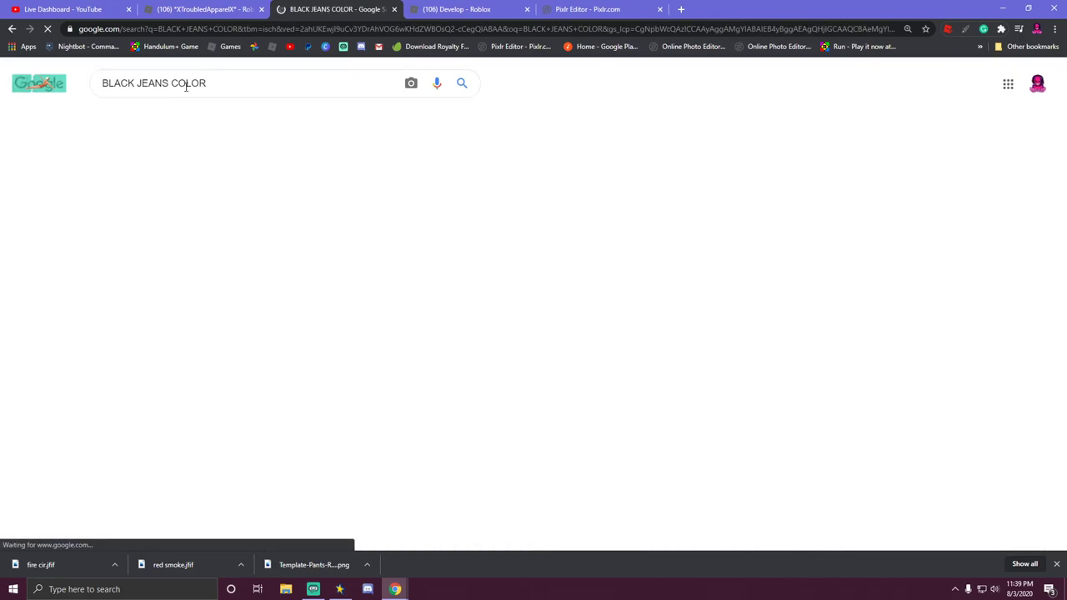
pyautogui.scroll(-5, 493, 401)
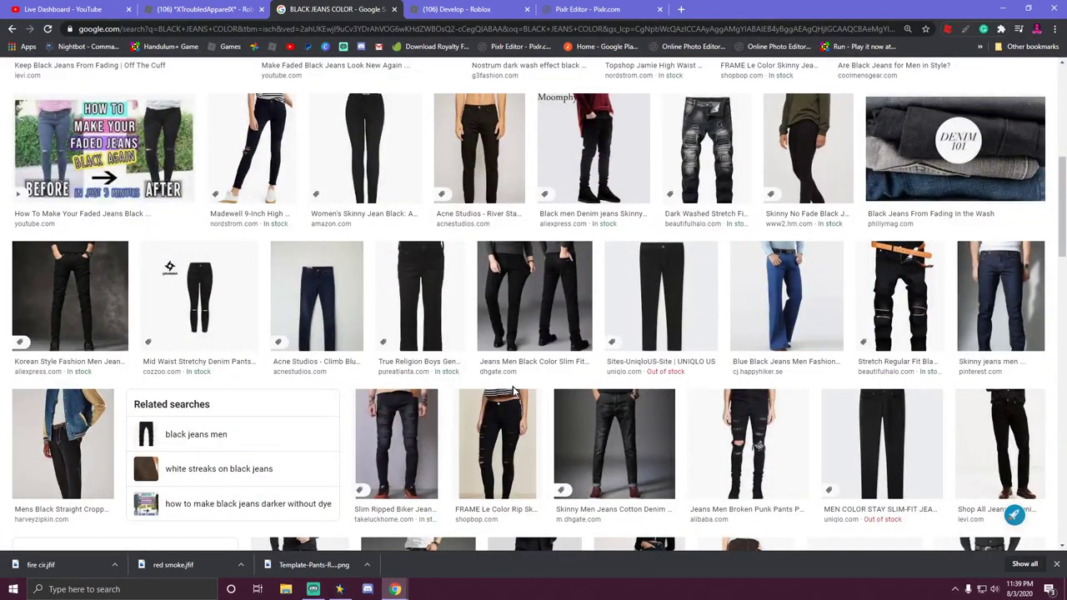
pyautogui.scroll(-5, 522, 406)
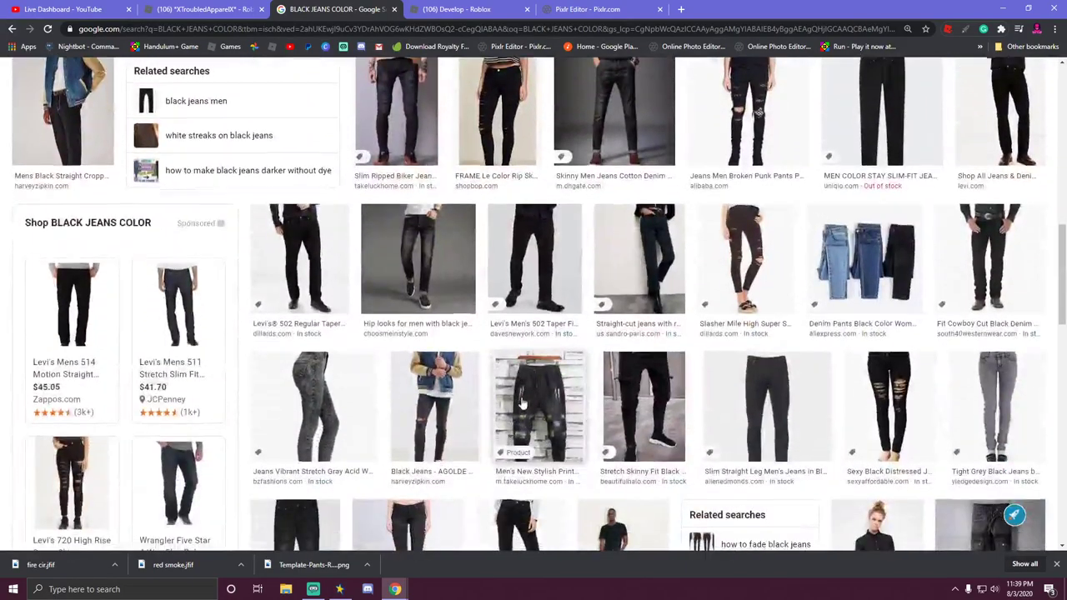
pyautogui.scroll(-10, 510, 405)
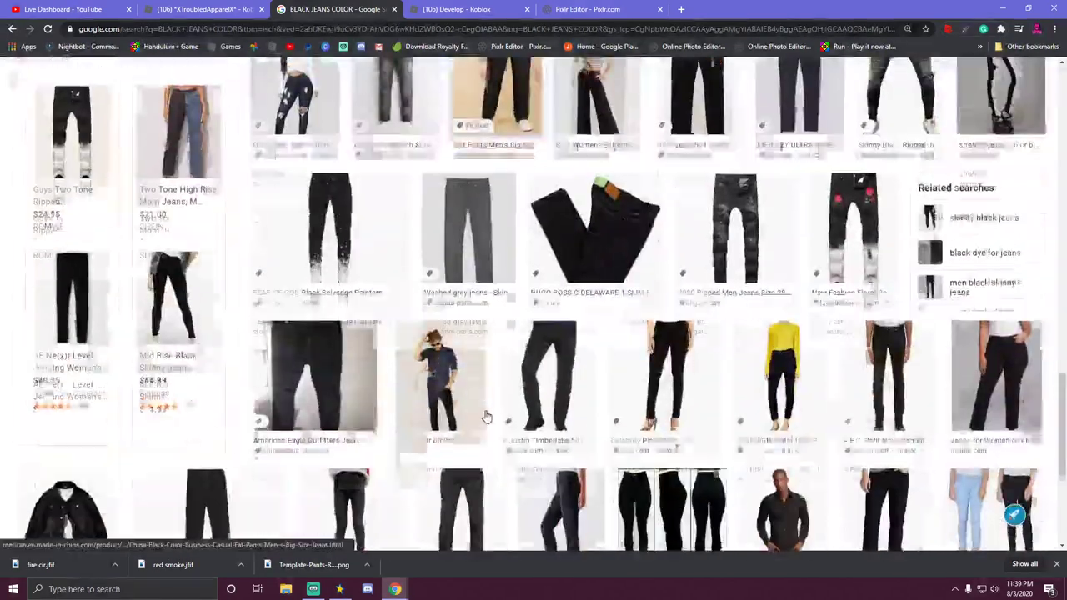
pyautogui.scroll(10, 488, 417)
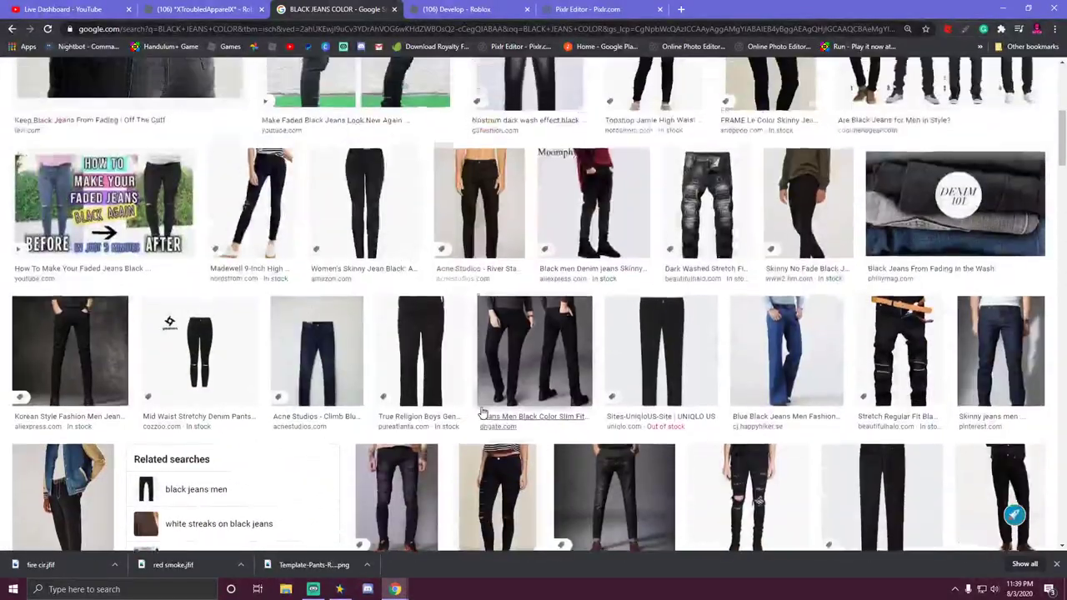
pyautogui.scroll(3, 420, 367)
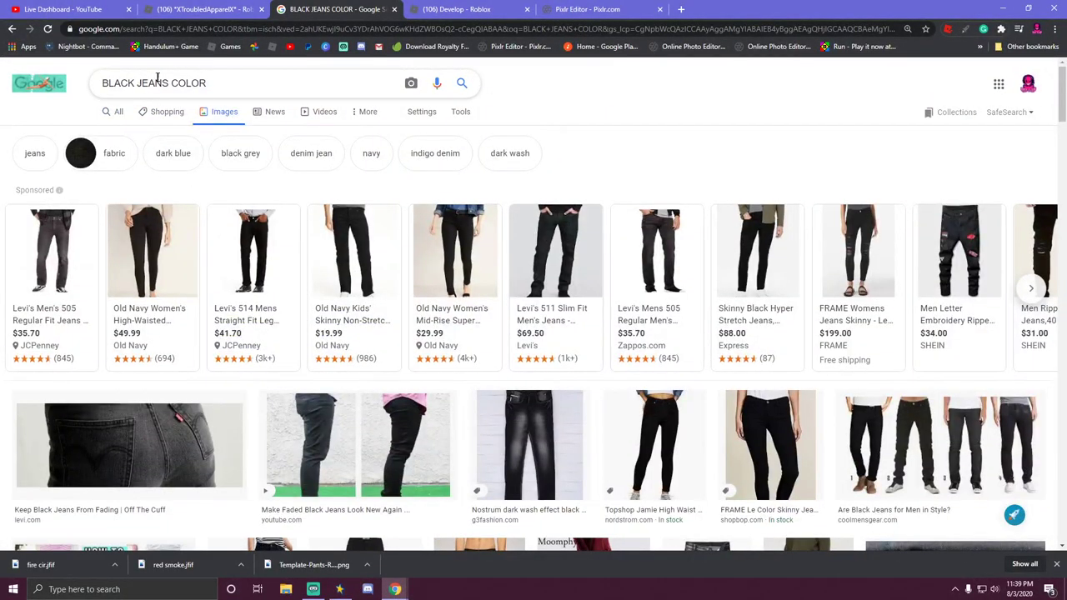
# Change the image search to "BLACK JEAN COLOR" and look through the results for a fabric swatch.
pyautogui.moveTo(168, 83); pyautogui.dragTo(164, 83)
pyautogui.press('BackSpace')
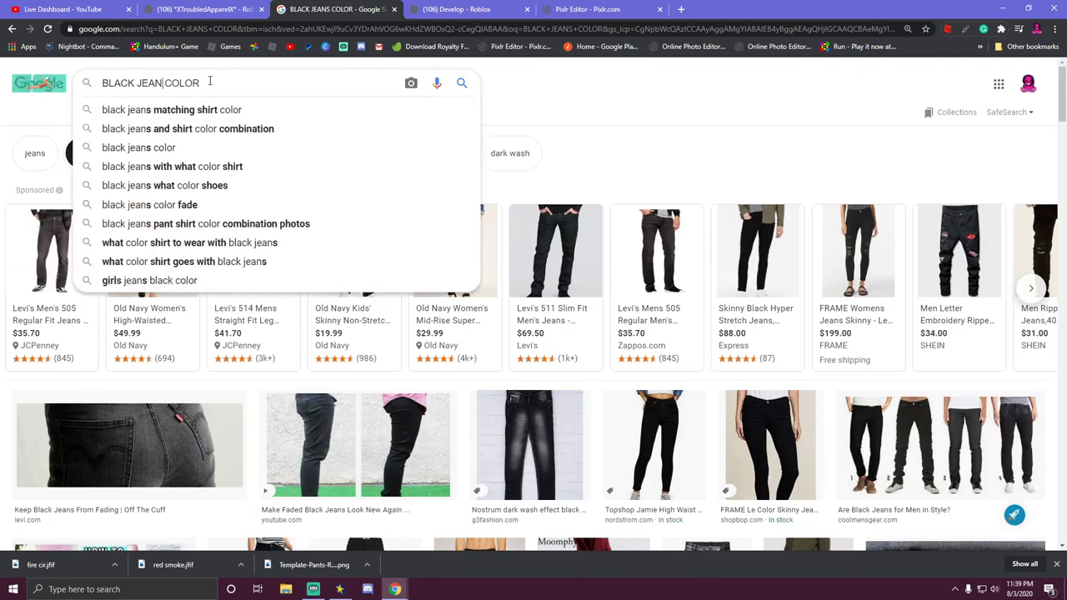
pyautogui.press('Return')
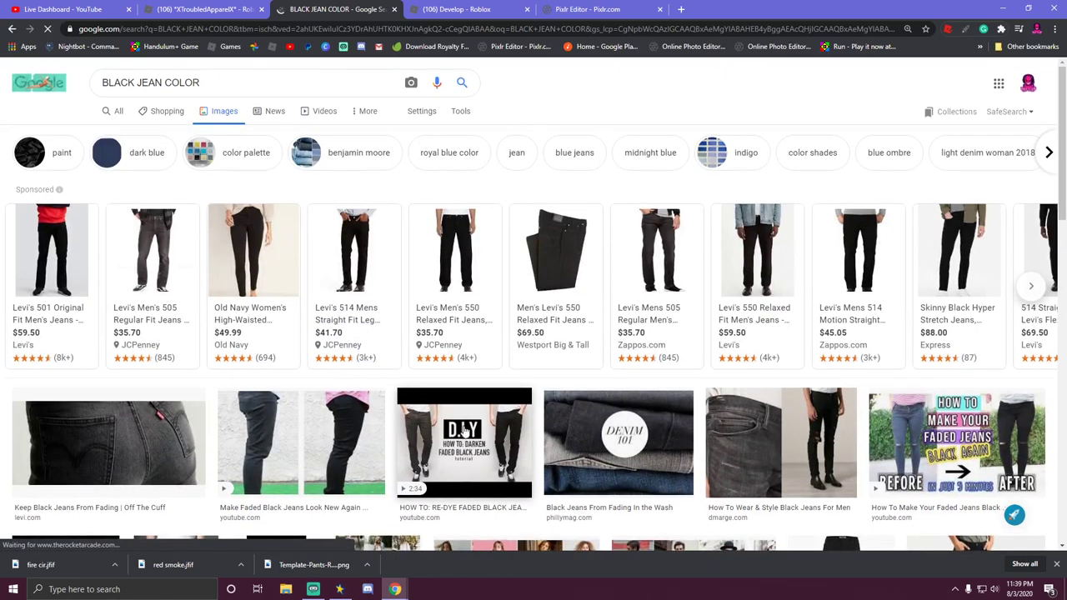
pyautogui.scroll(-10, 467, 417)
pyautogui.scroll(1, 468, 427)
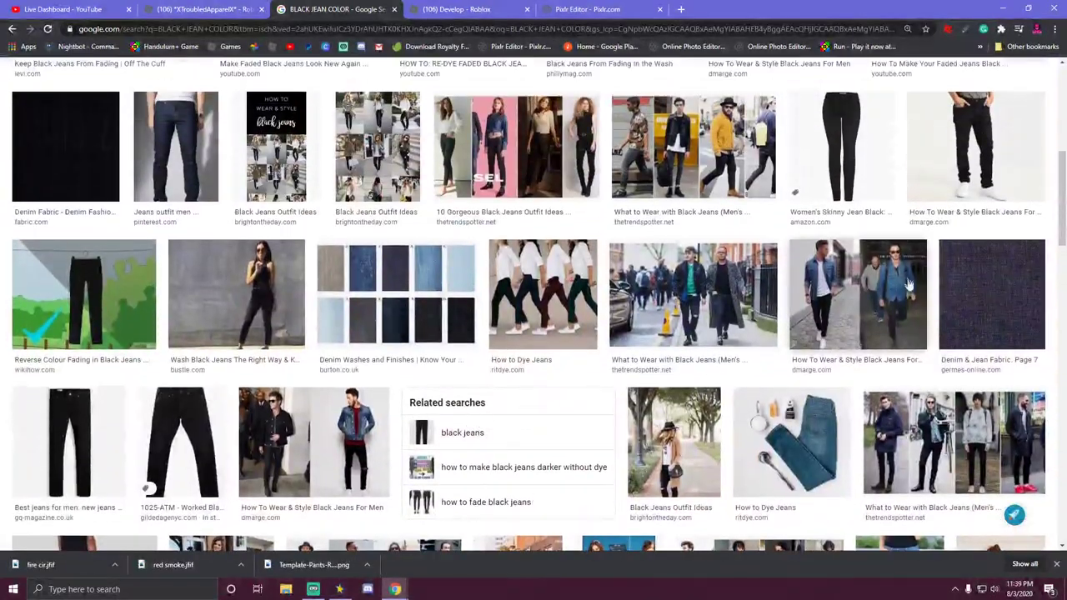
# Open the Denim & Jean Fabric result and save the related dark indigo Wrangler denim image as "BLACK JEANS" in the Merch Materials folder.
pyautogui.click(984, 293)
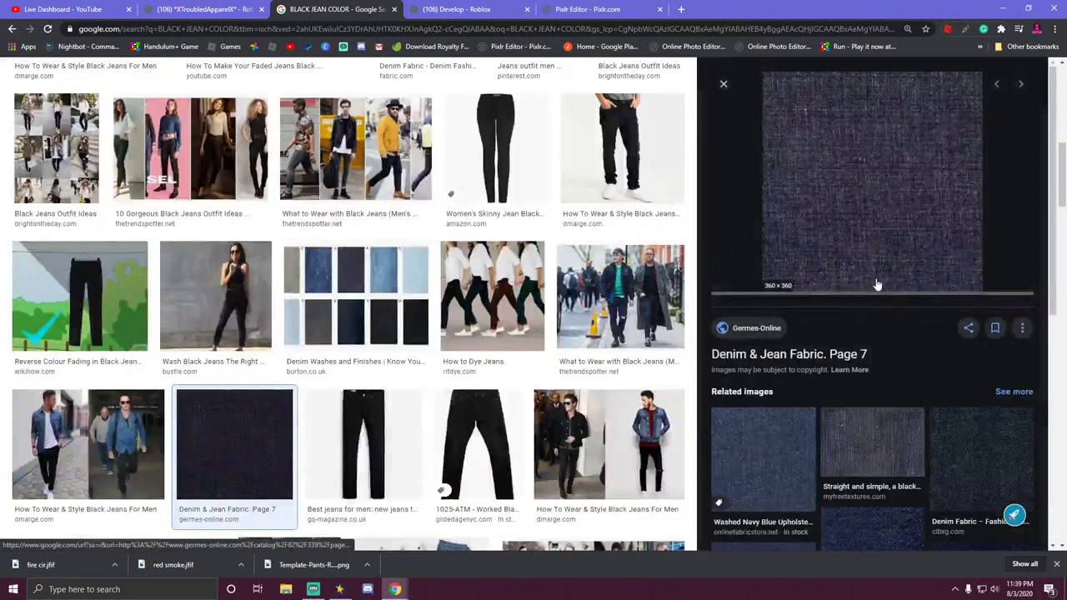
pyautogui.scroll(-3, 889, 421)
pyautogui.scroll(-5, 890, 420)
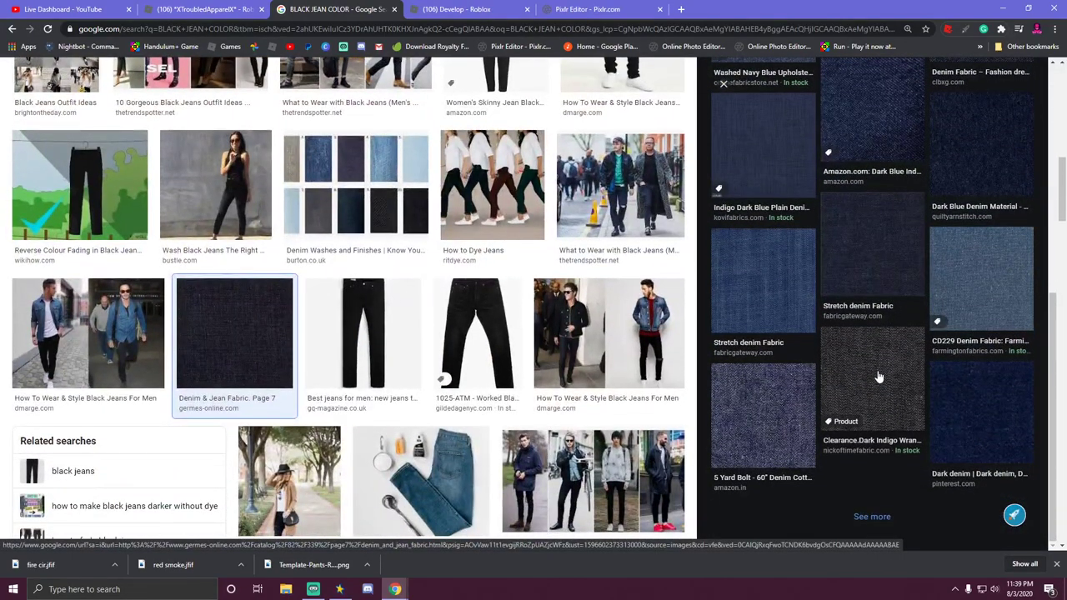
pyautogui.rightClick(877, 371)
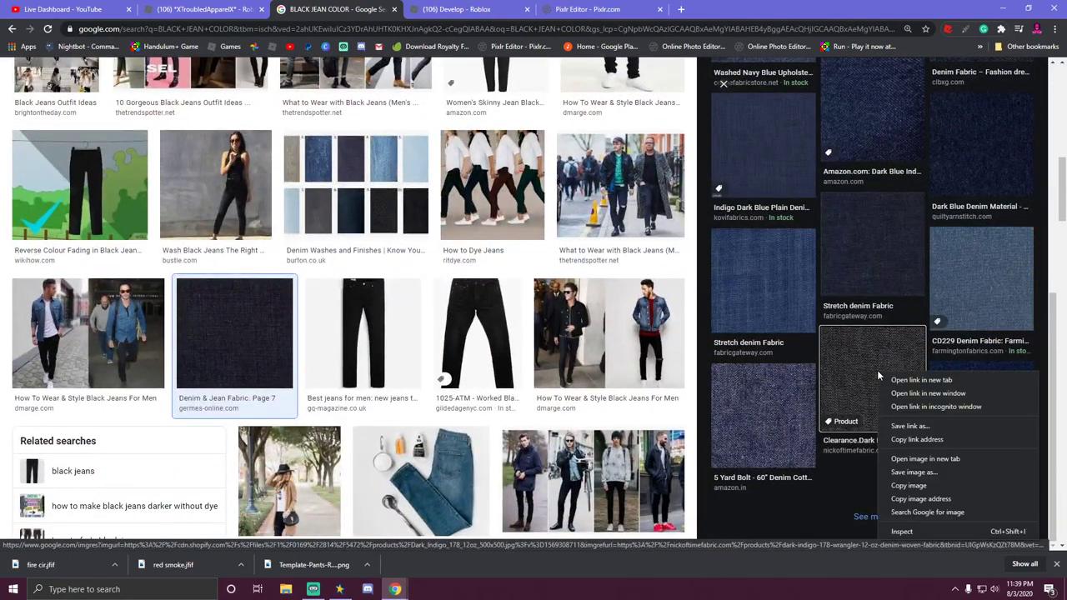
pyautogui.click(900, 472)
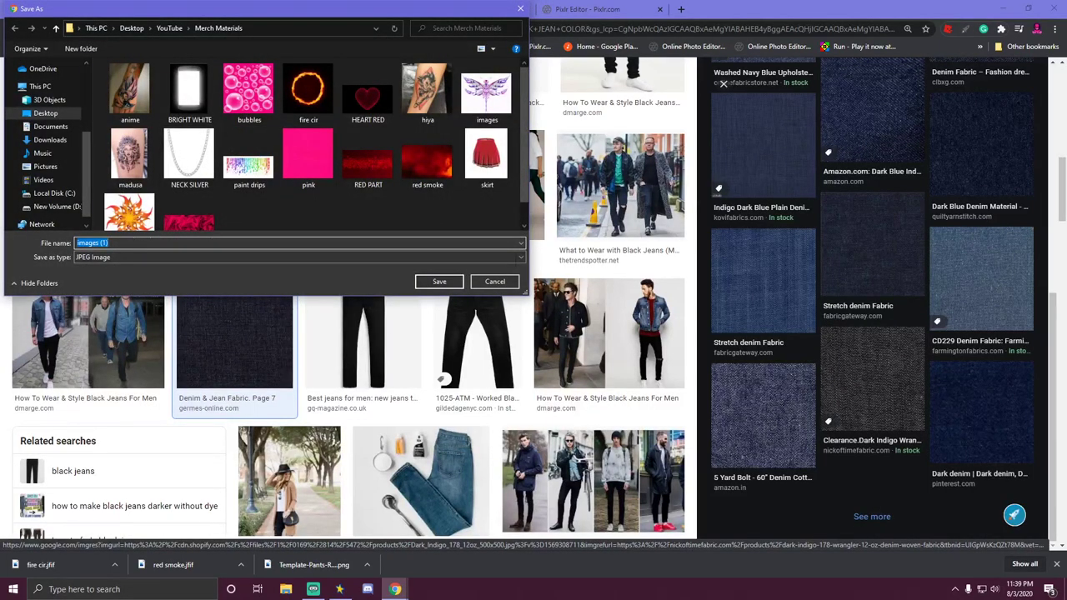
pyautogui.write('BLACK JEAN')
pyautogui.press('Return')
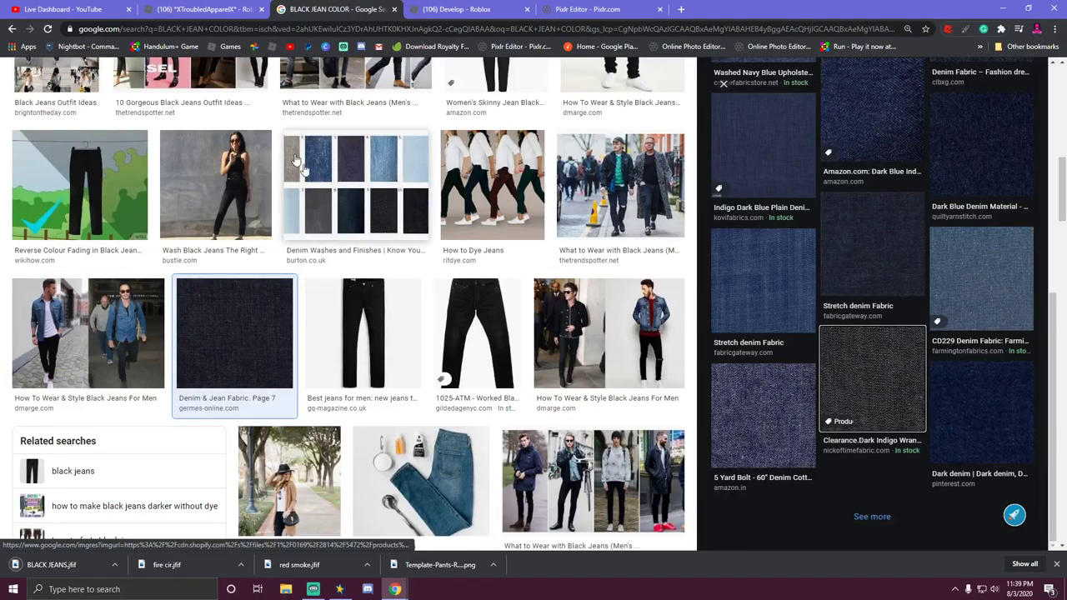
# Switch to Pixlr Editor, open the BLACK JEANS image from the Merch Materials folder with all file types shown, and place it beside the shirt template.
pyautogui.click(588, 9)
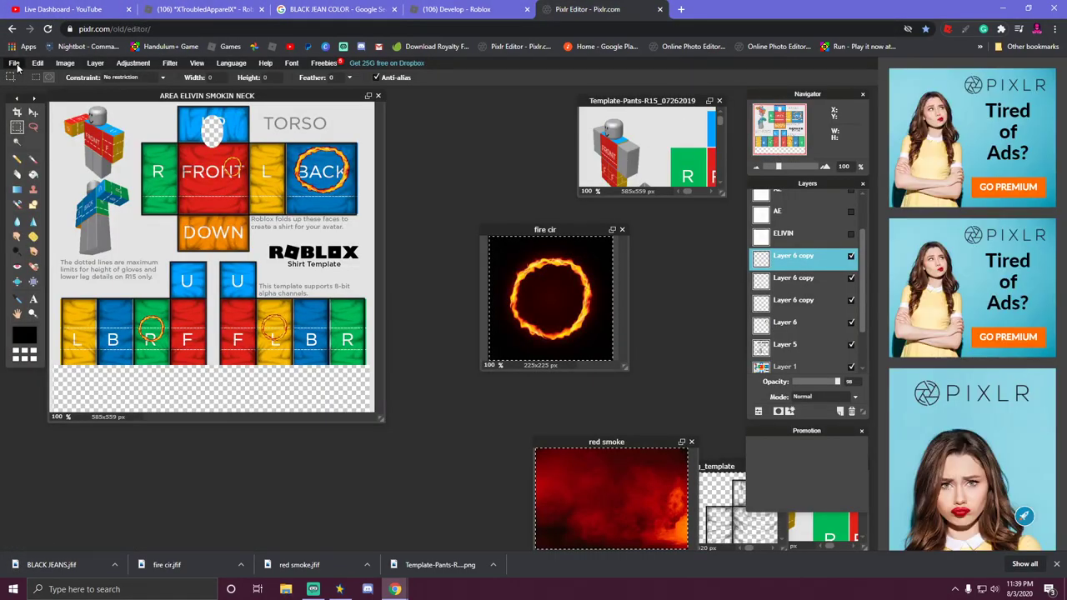
pyautogui.click(14, 62)
pyautogui.click(27, 87)
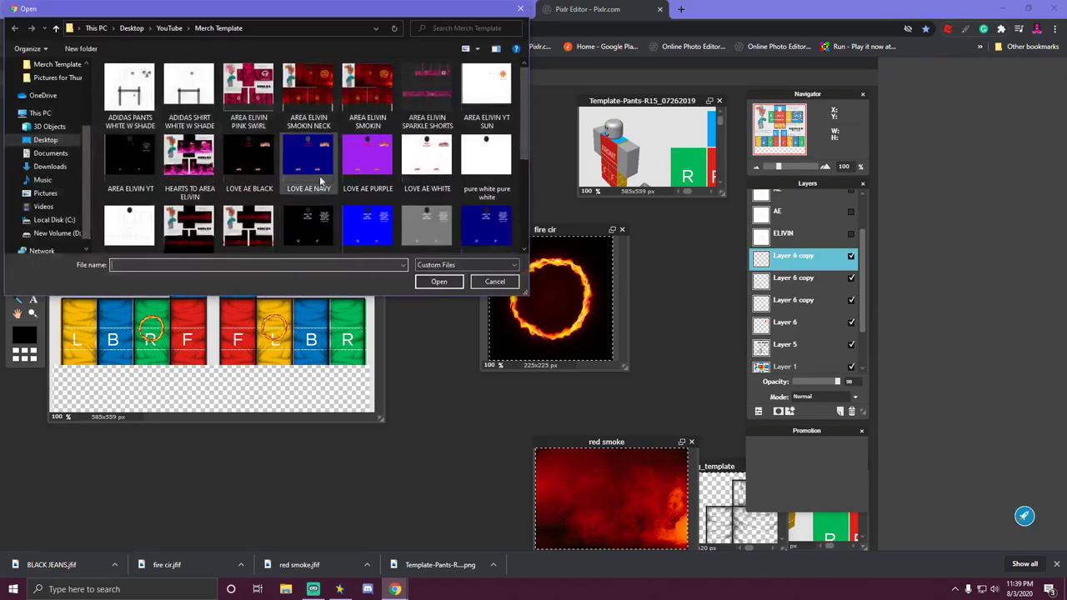
pyautogui.click(169, 27)
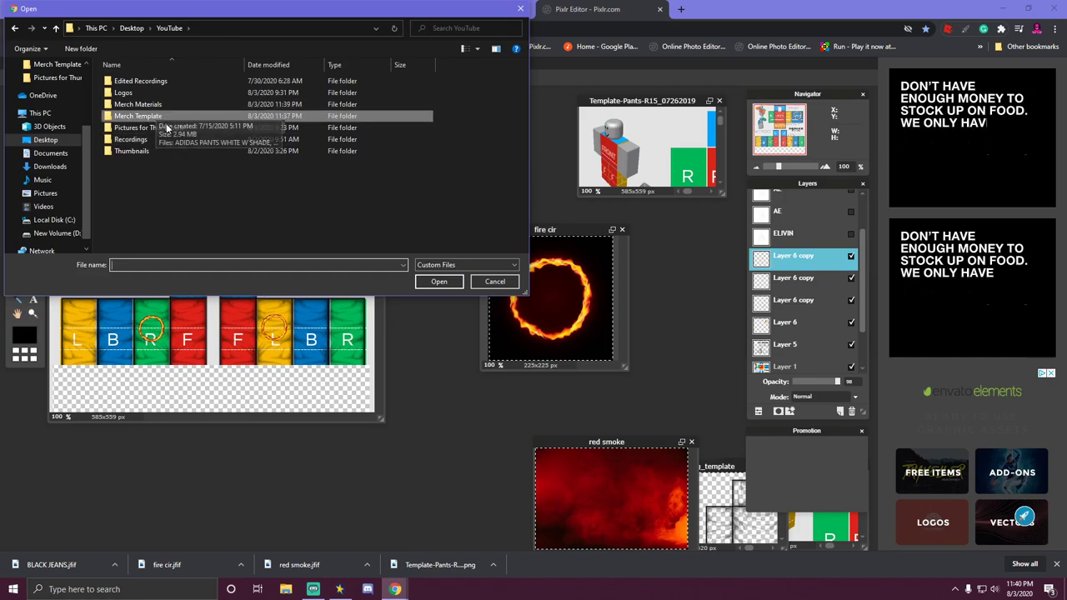
pyautogui.click(161, 105)
pyautogui.doubleClick(161, 106)
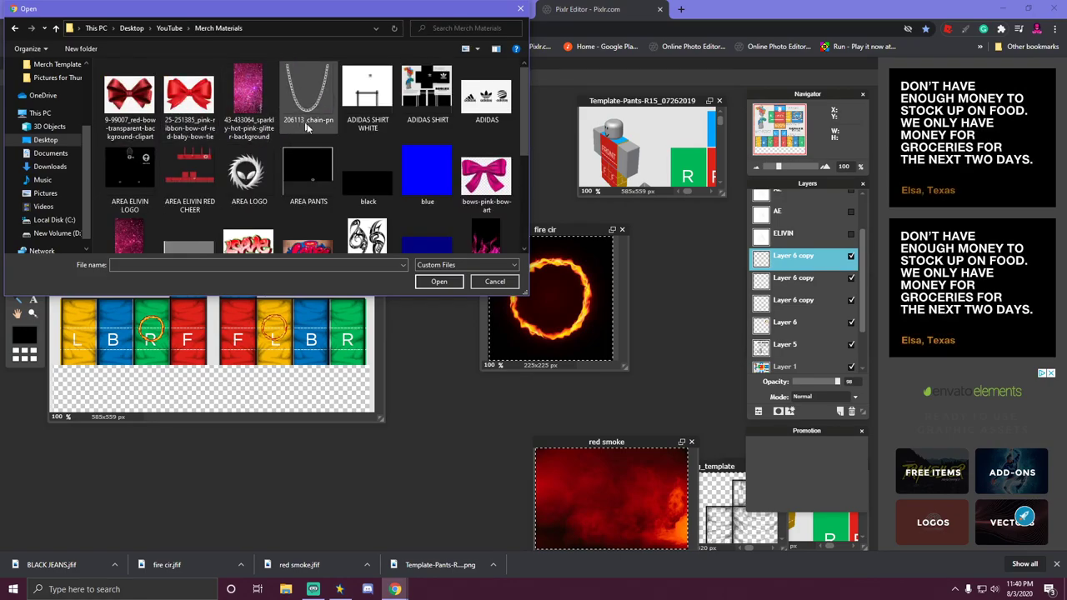
pyautogui.scroll(-1, 367, 209)
pyautogui.scroll(-2, 370, 196)
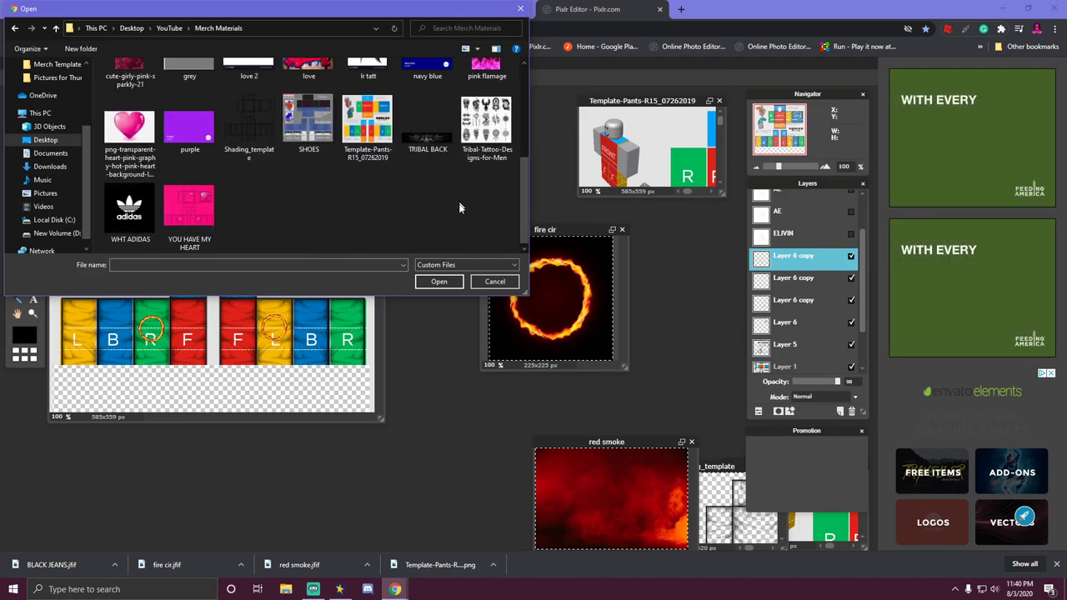
pyautogui.click(434, 265)
pyautogui.click(429, 284)
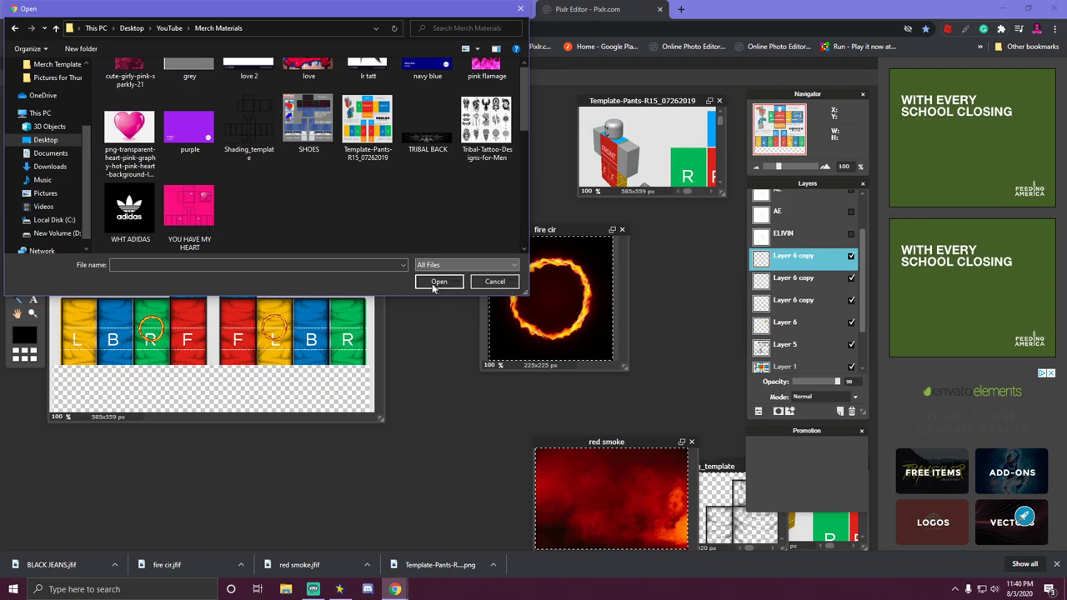
pyautogui.doubleClick(418, 176)
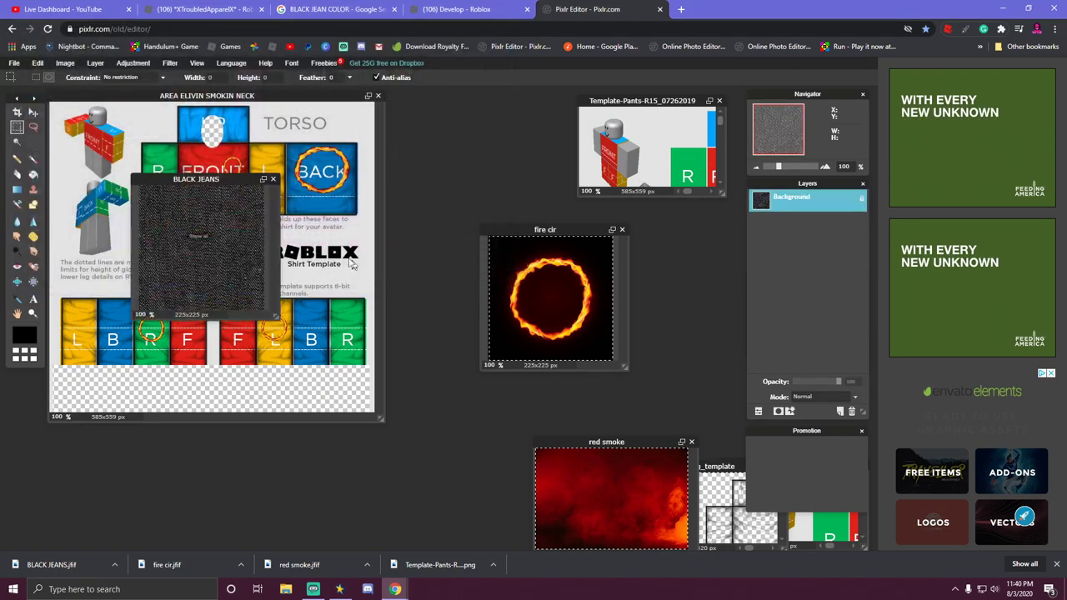
pyautogui.moveTo(232, 187); pyautogui.dragTo(524, 130)
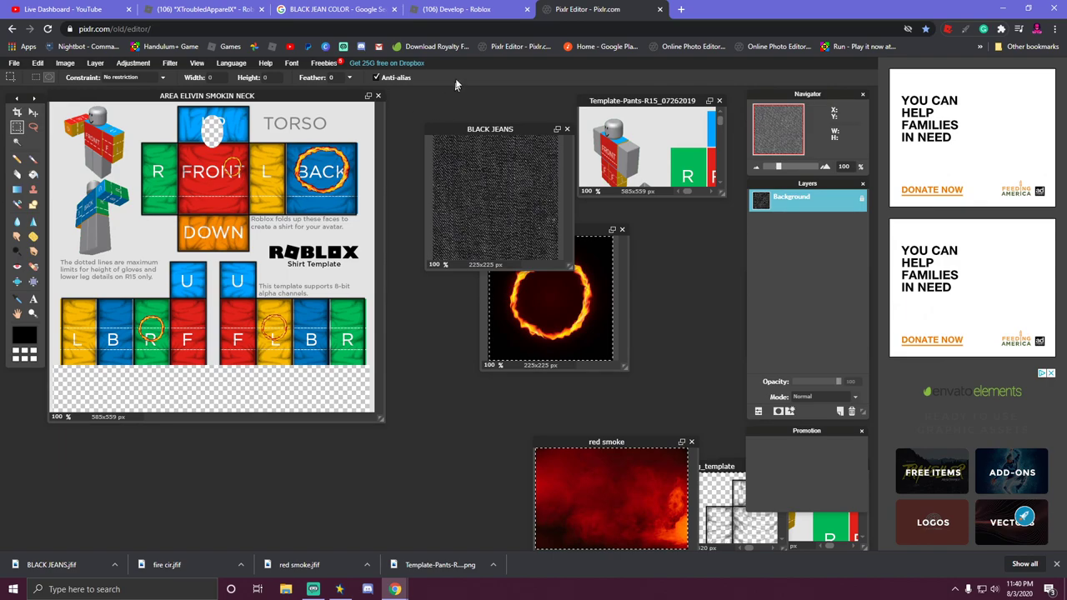
# Switch to the Google Images results and search for "ROBLOX HOODIE SHADING".
pyautogui.click(320, 10)
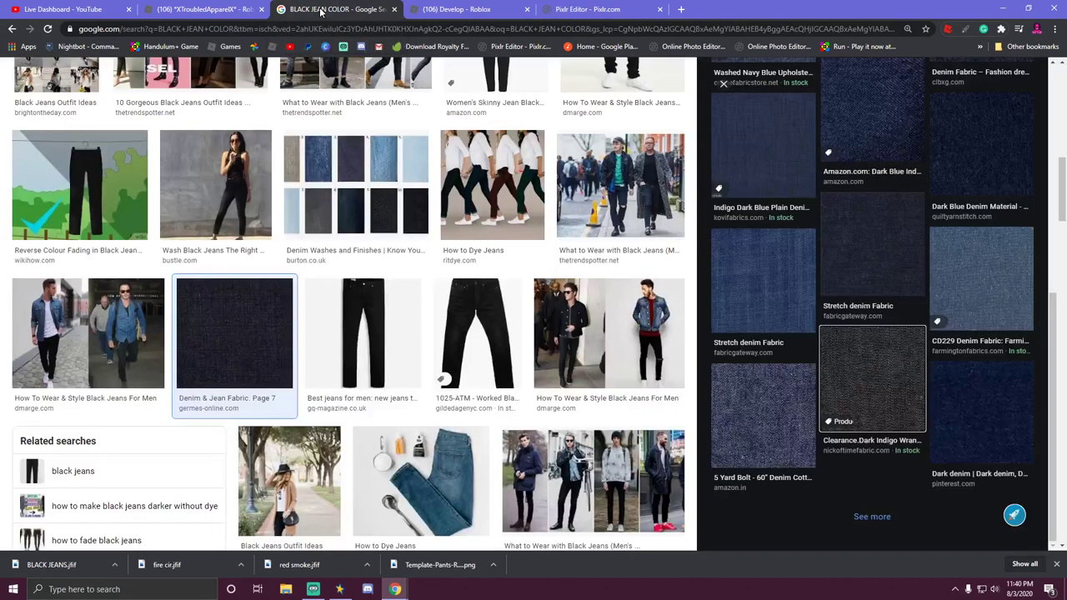
pyautogui.scroll(10, 500, 292)
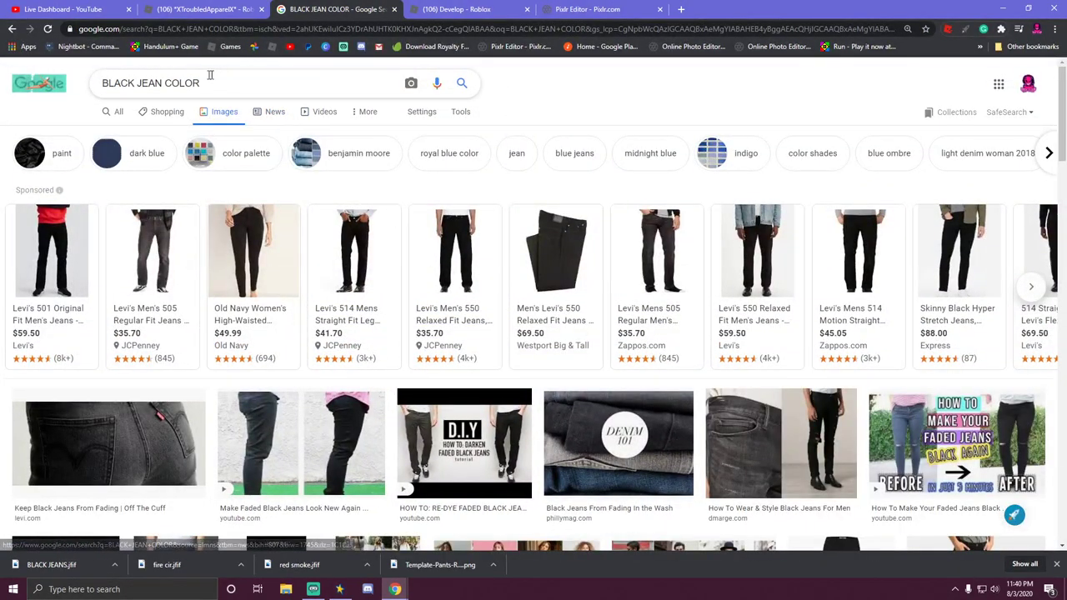
pyautogui.moveTo(209, 82); pyautogui.dragTo(100, 85)
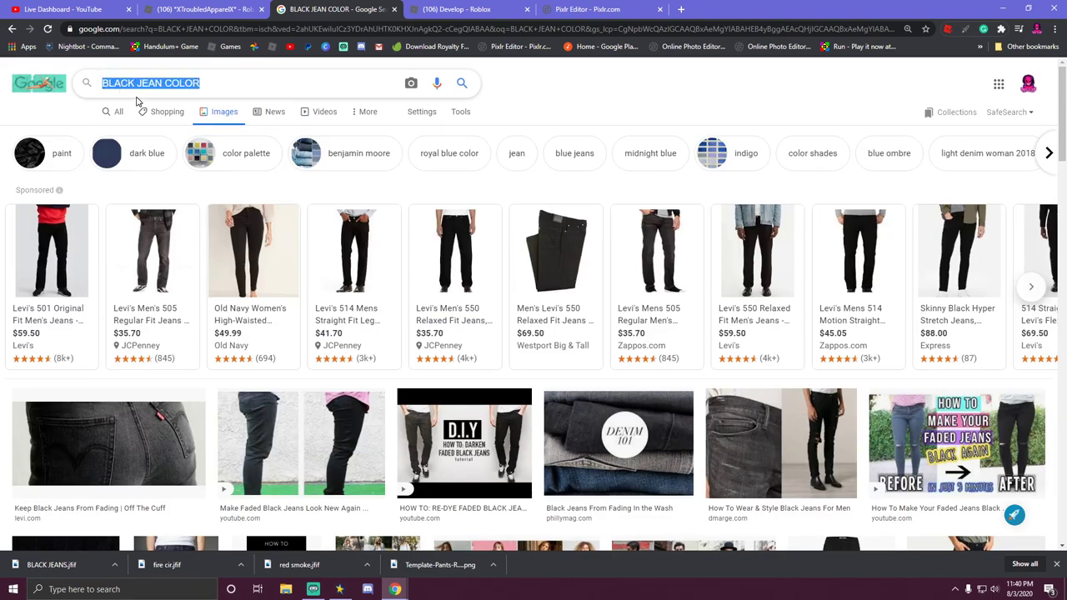
pyautogui.write('ROBLO')
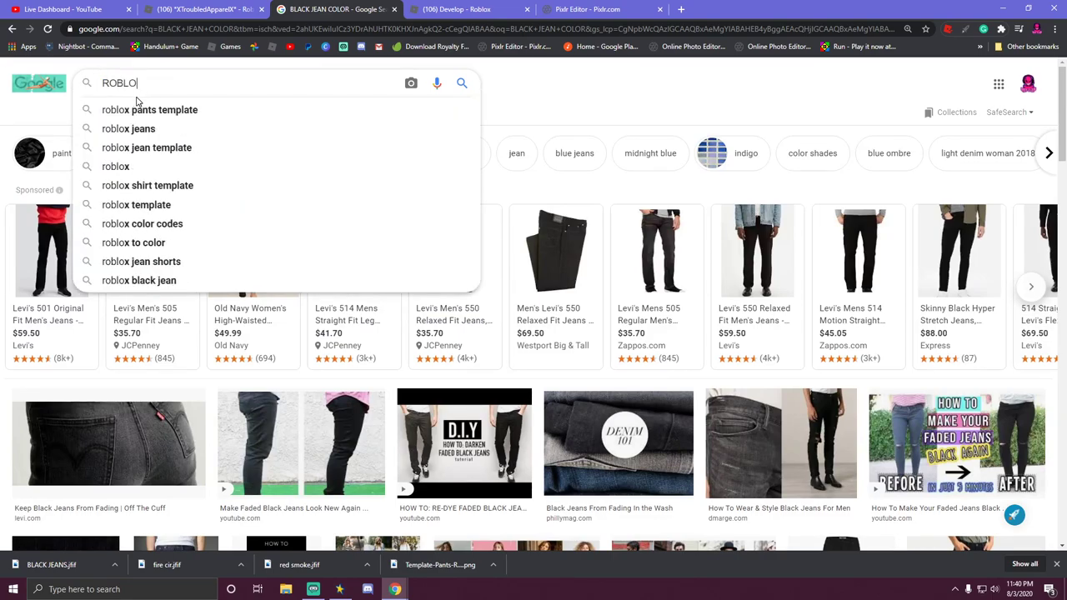
pyautogui.write('X HOOD')
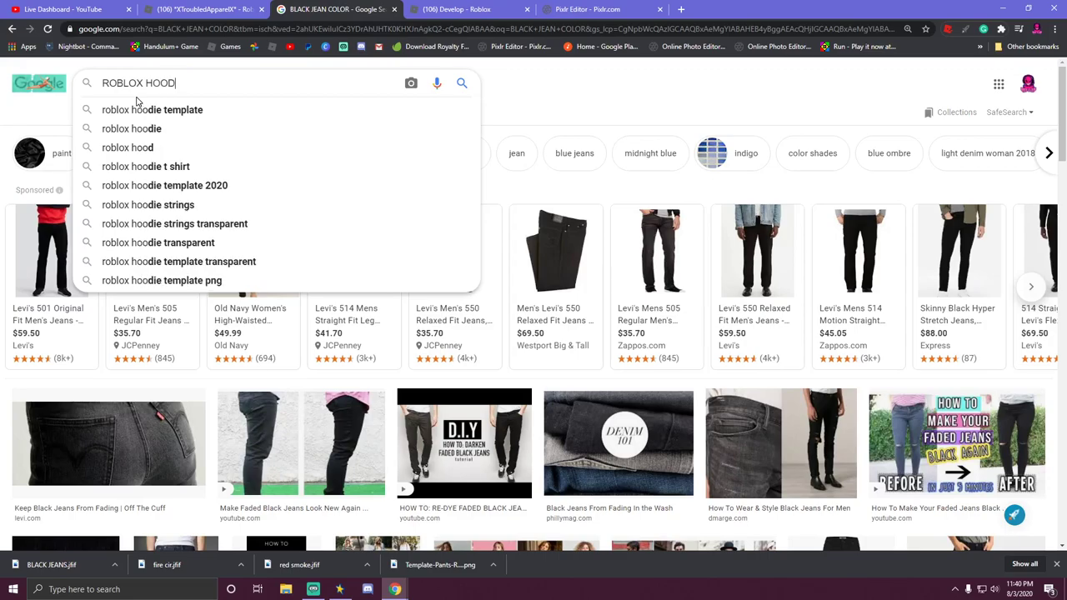
pyautogui.write('IE SHA')
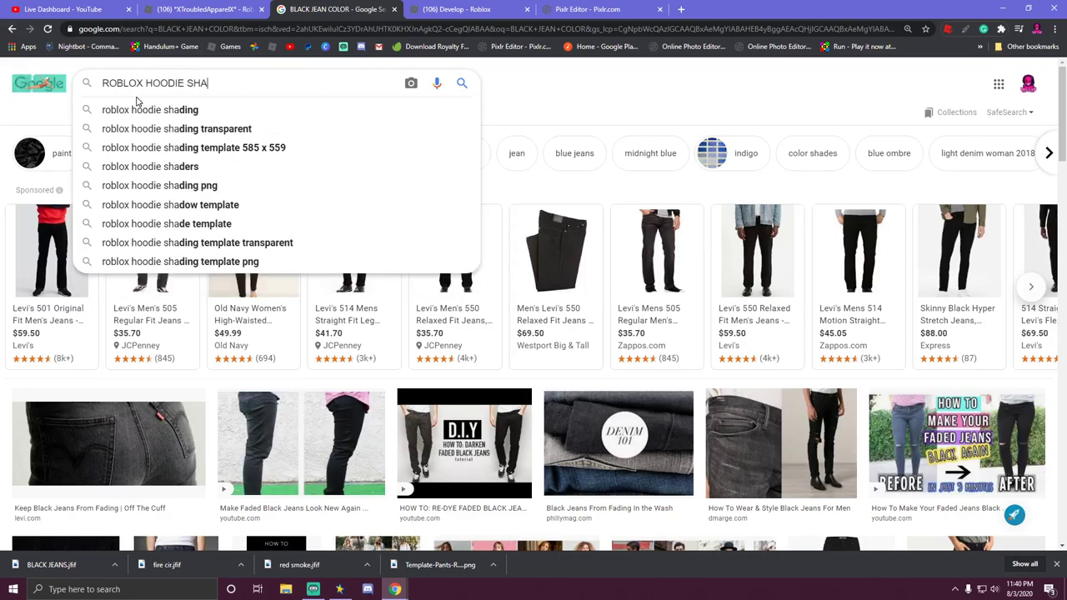
pyautogui.write('DING')
pyautogui.press('Return')
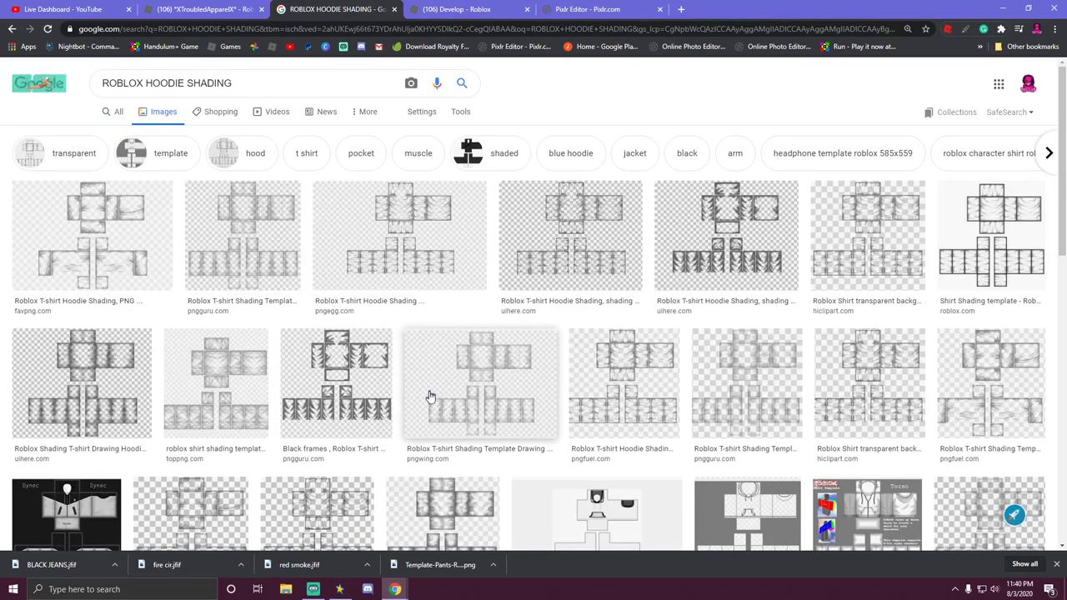
# Look through the hoodie shading results and preview the Legatum White Shaded Hoodie template.
pyautogui.scroll(-2, 429, 400)
pyautogui.scroll(-3, 431, 400)
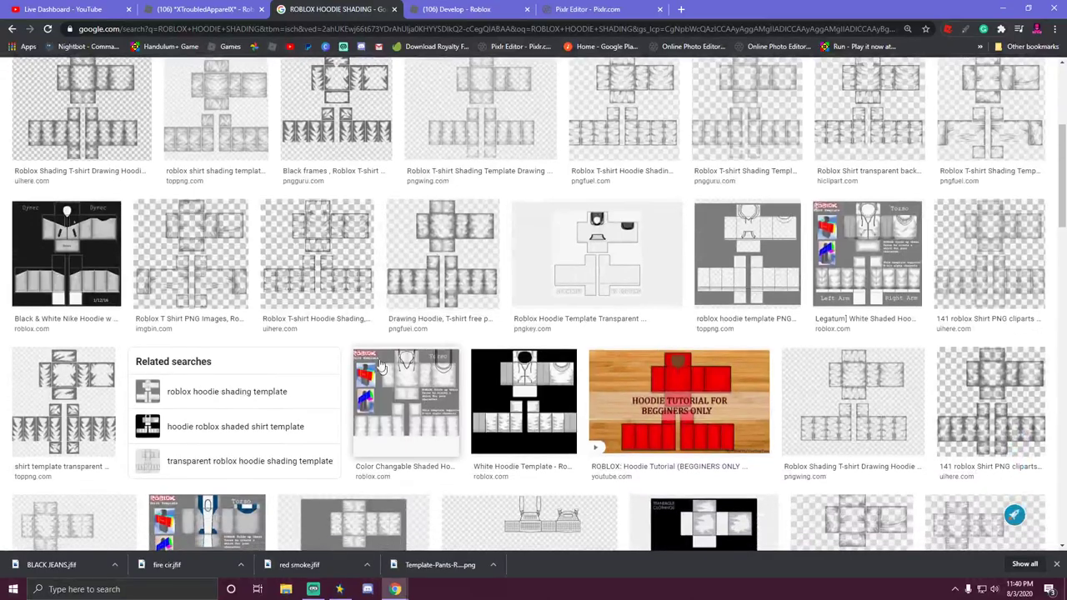
pyautogui.click(865, 272)
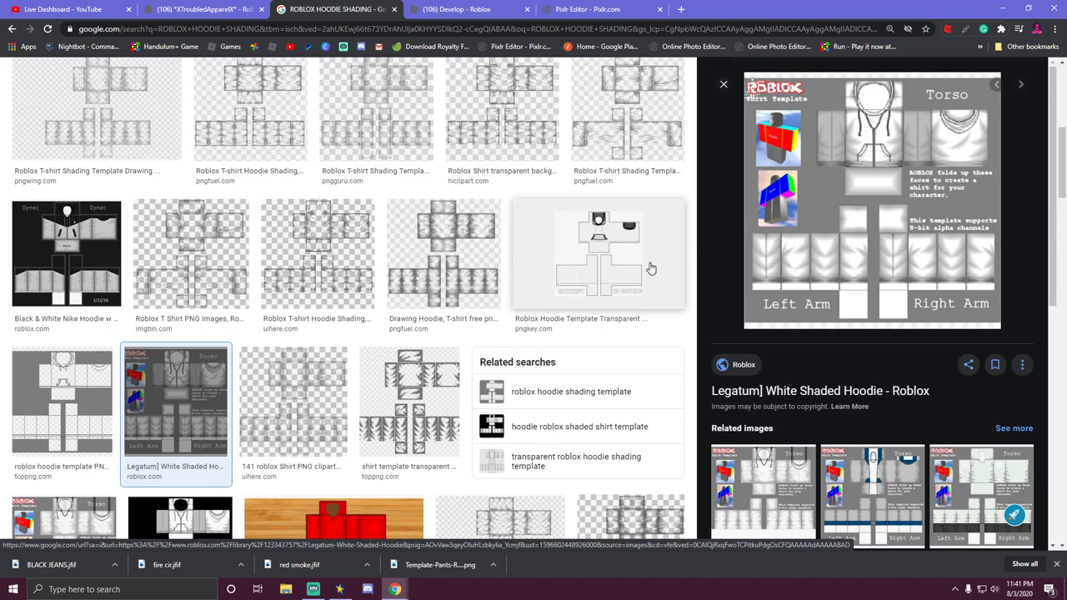
# Extend the image search to "ROBLOX HOODIE SHADING 585 559".
pyautogui.scroll(10, 600, 284)
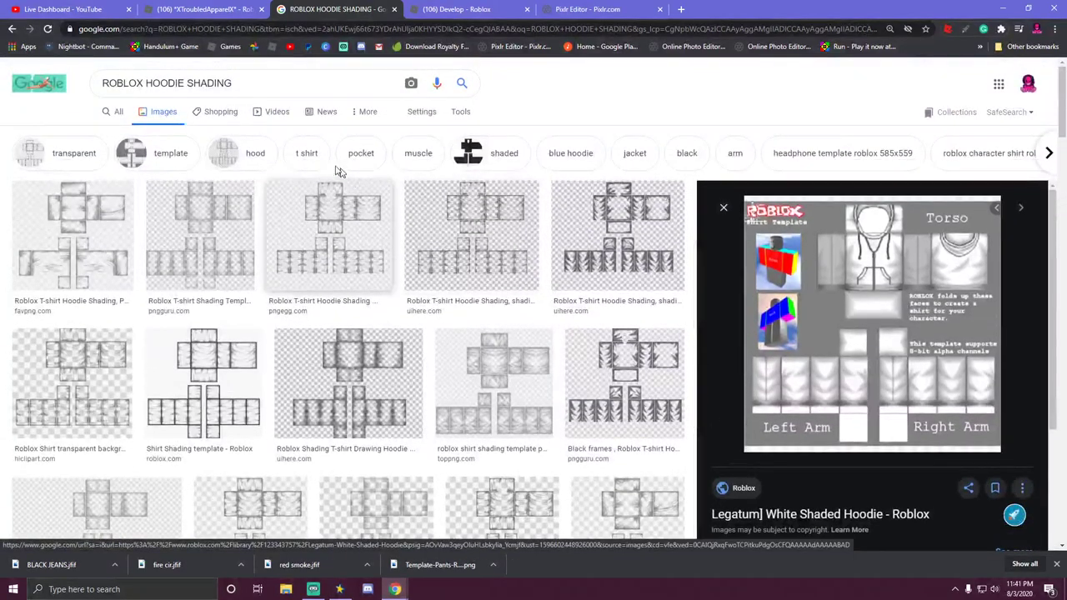
pyautogui.click(289, 87)
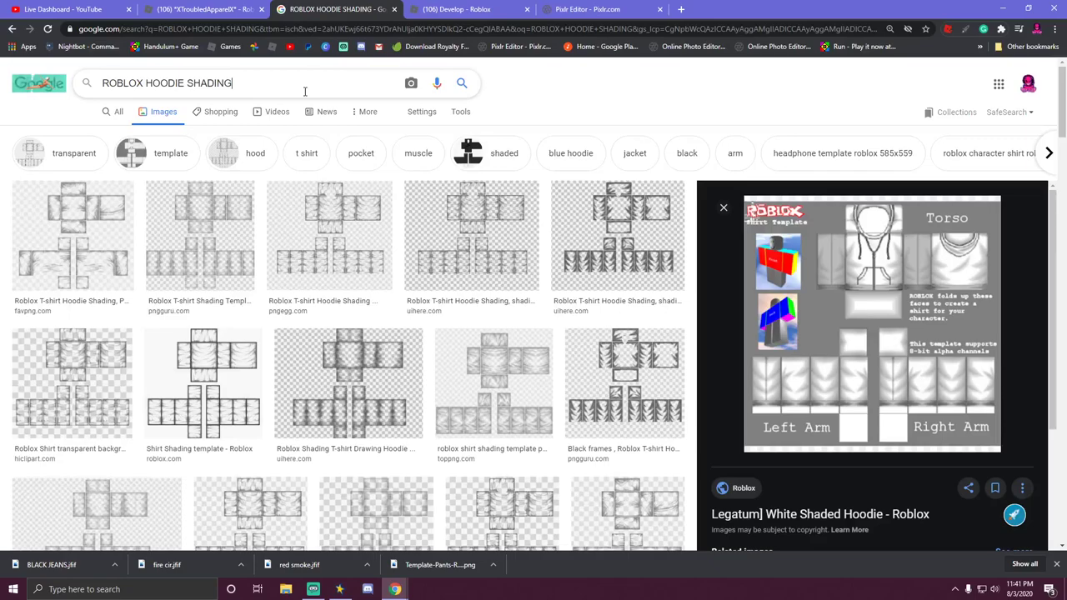
pyautogui.write('585')
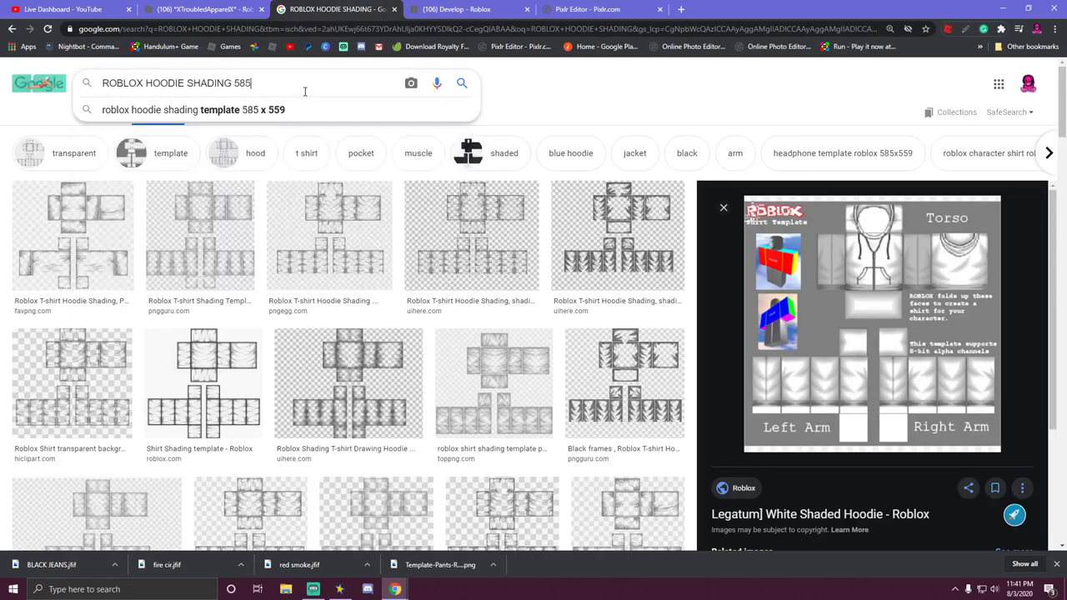
pyautogui.write(' 559')
pyautogui.press('Return')
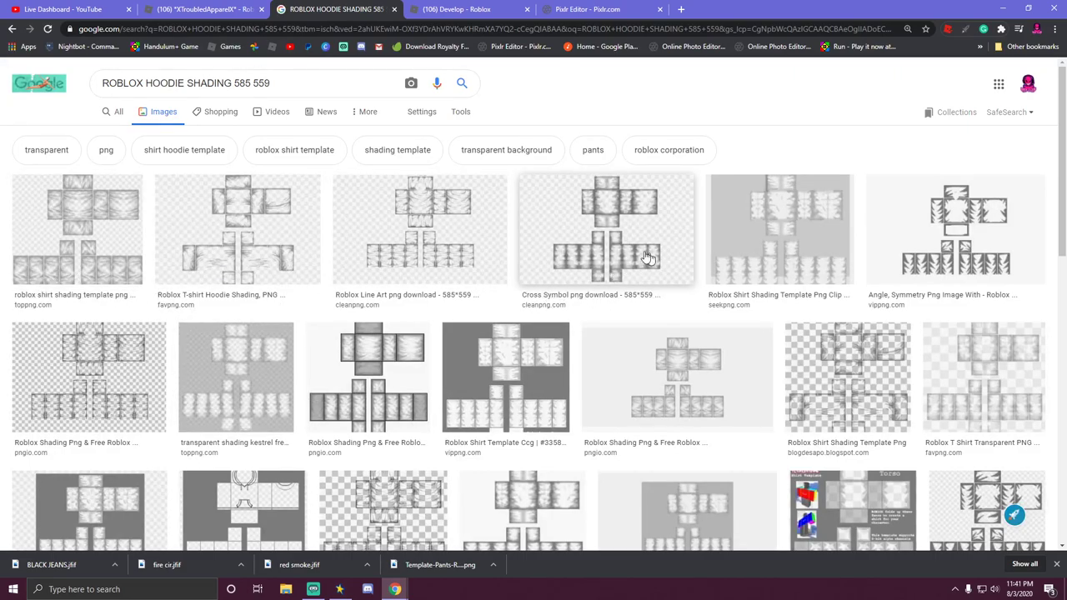
# Preview the PinPNG Roblox Hoodie Template result and check its related images.
pyautogui.scroll(-3, 569, 390)
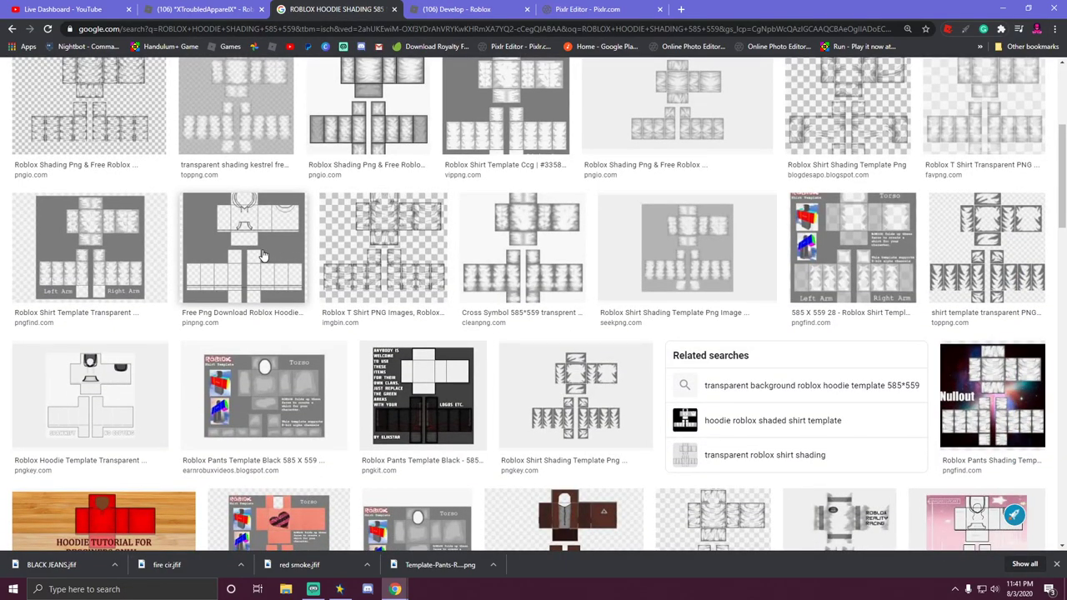
pyautogui.click(267, 274)
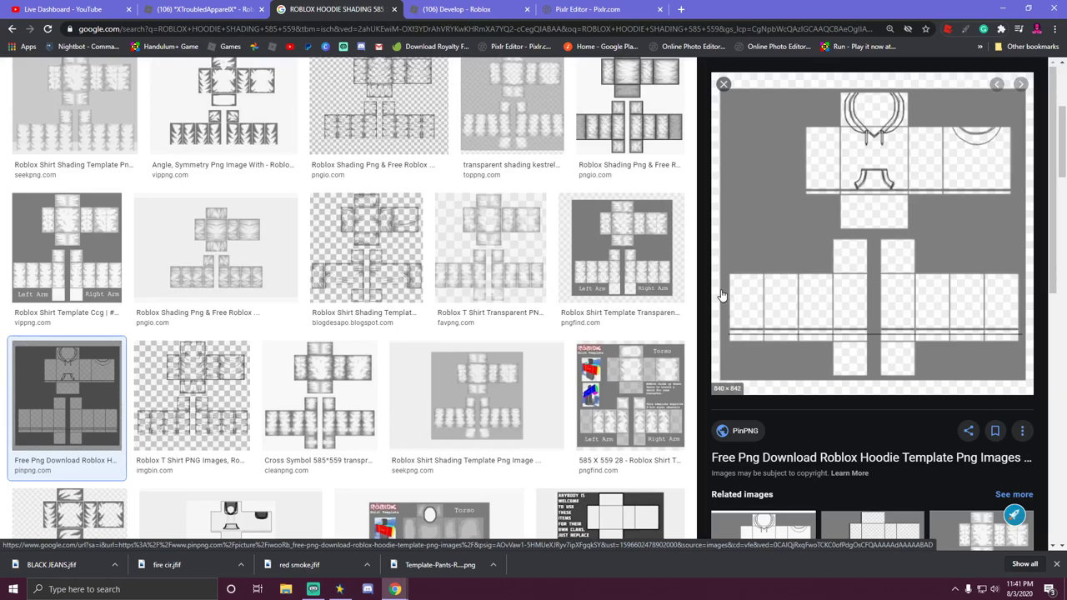
pyautogui.scroll(-2, 564, 365)
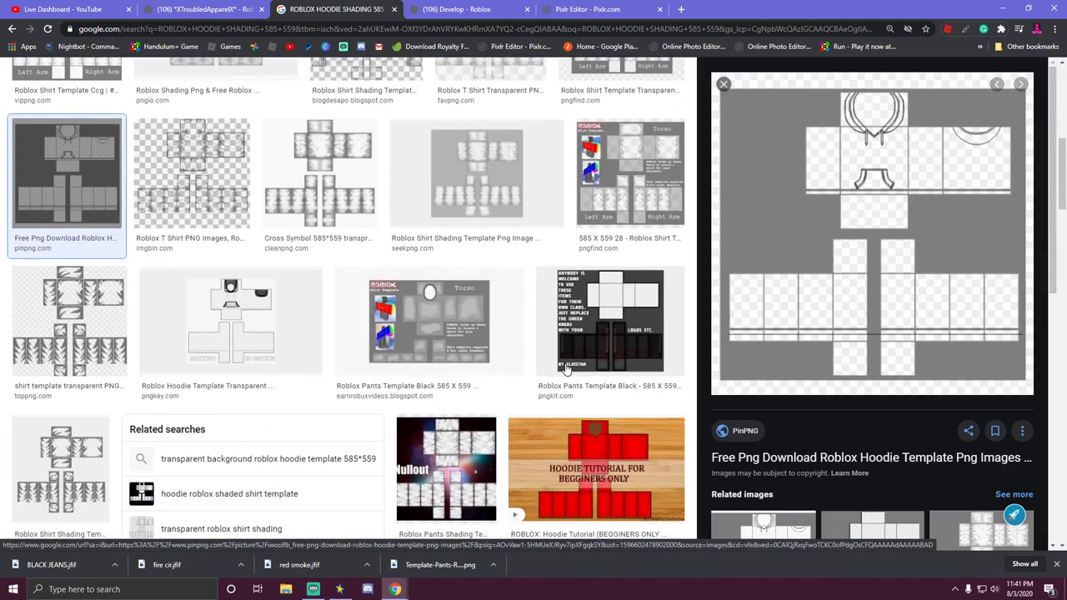
pyautogui.scroll(1, 566, 367)
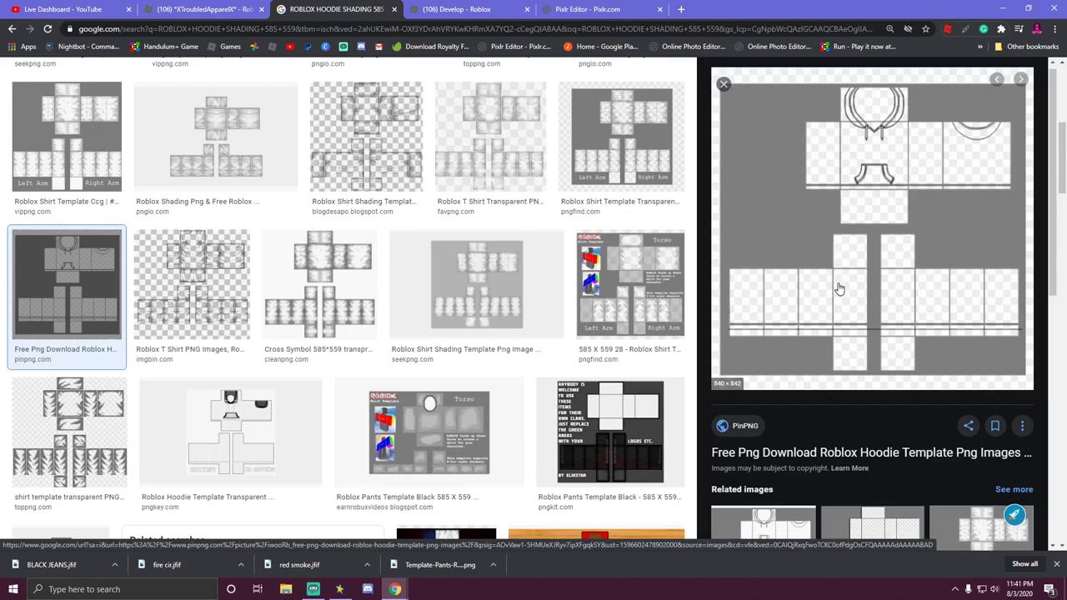
pyautogui.scroll(-3, 839, 288)
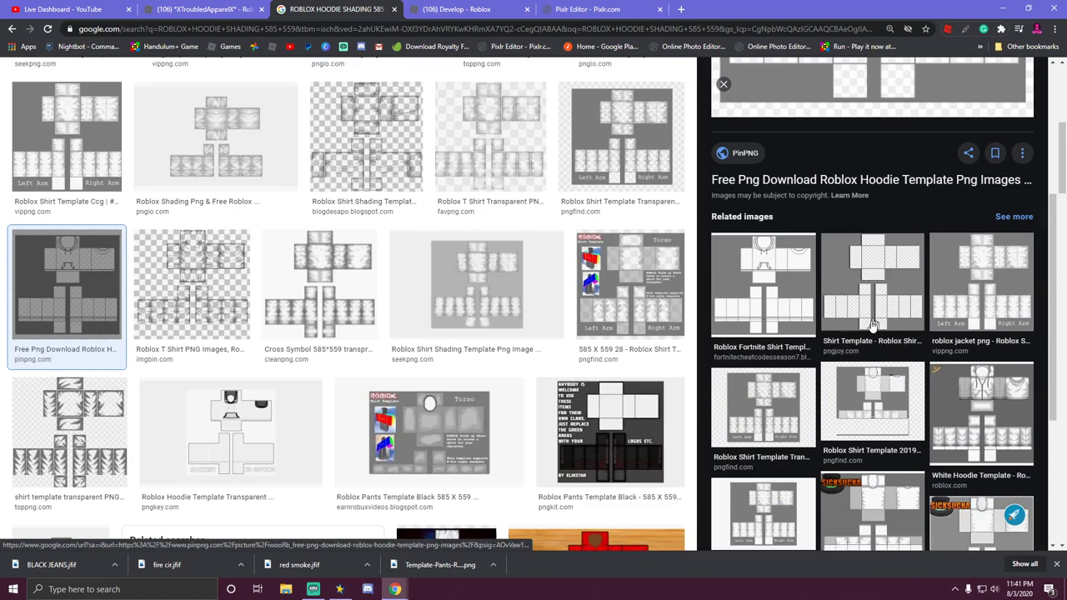
pyautogui.scroll(3, 830, 250)
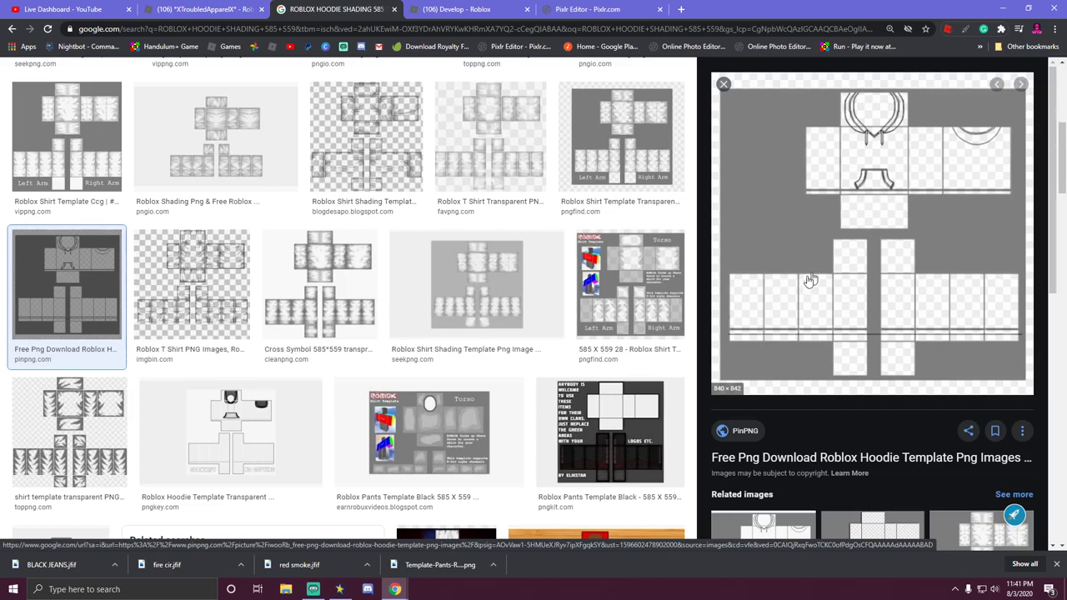
# Look further through the 585 559 results for other hoodie shading templates.
pyautogui.scroll(-3, 490, 324)
pyautogui.scroll(-10, 493, 326)
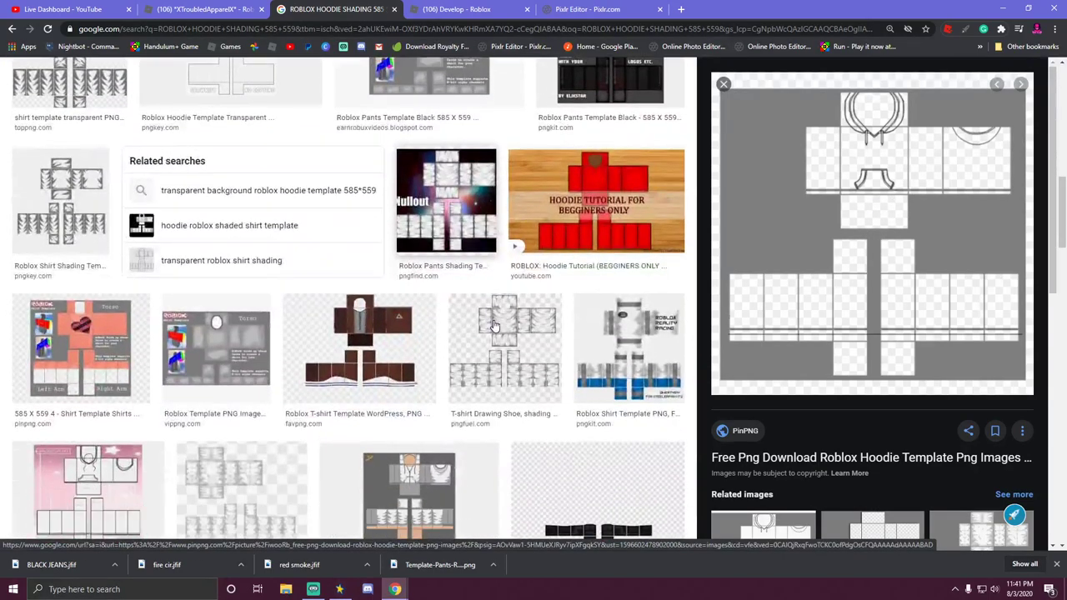
pyautogui.scroll(-2, 493, 326)
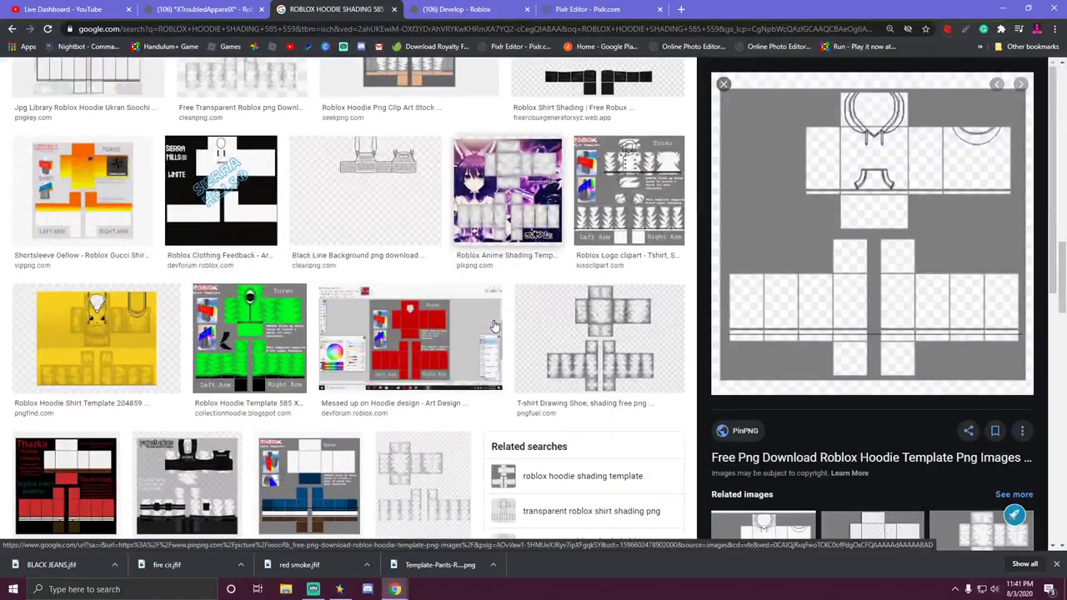
pyautogui.scroll(2, 494, 325)
pyautogui.scroll(2, 599, 357)
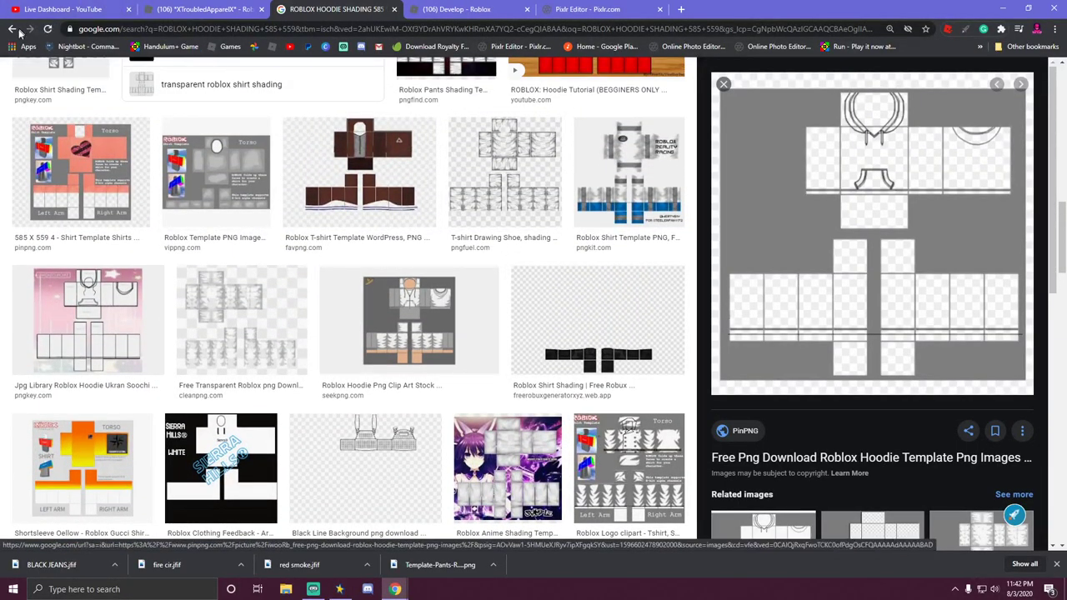
# Switch back to Pixlr Editor and hide Layer 6 and its three copies in the AREA ELIVIN SMOKIN NECK document.
pyautogui.click(571, 8)
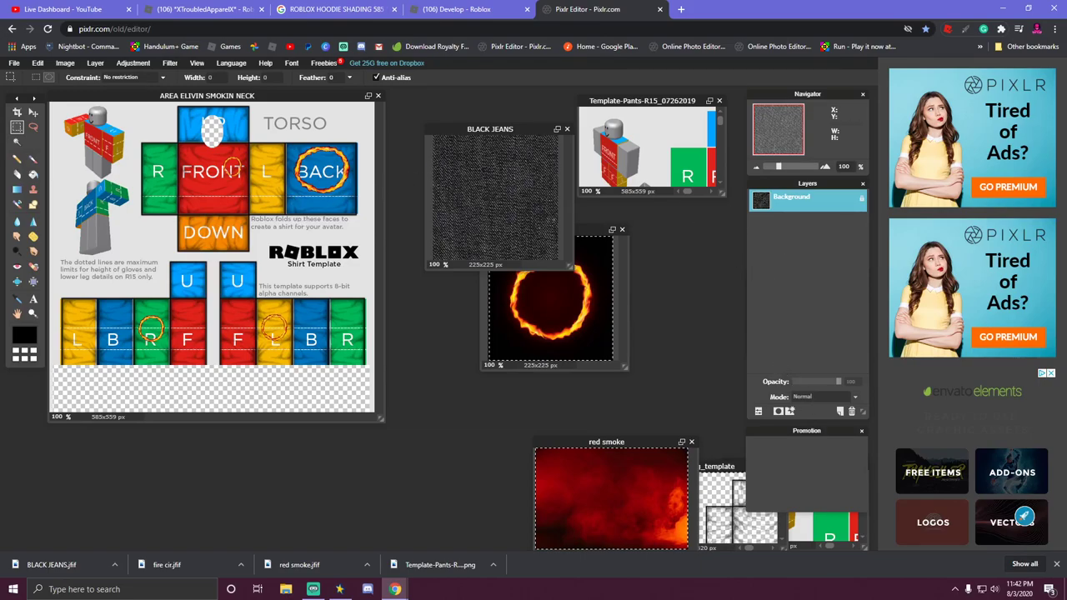
pyautogui.click(288, 213)
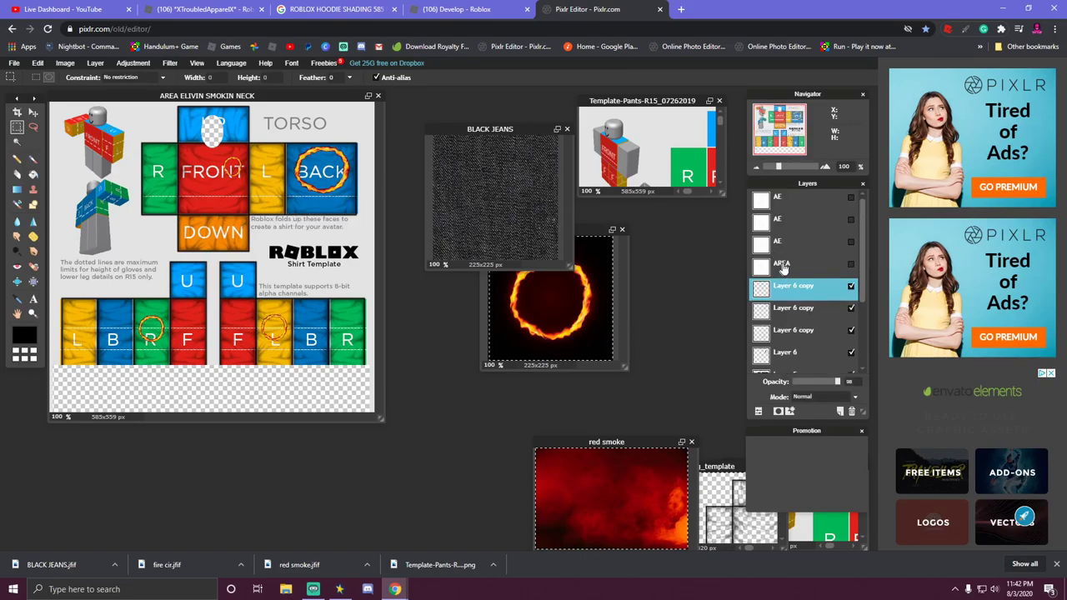
pyautogui.scroll(-3, 821, 310)
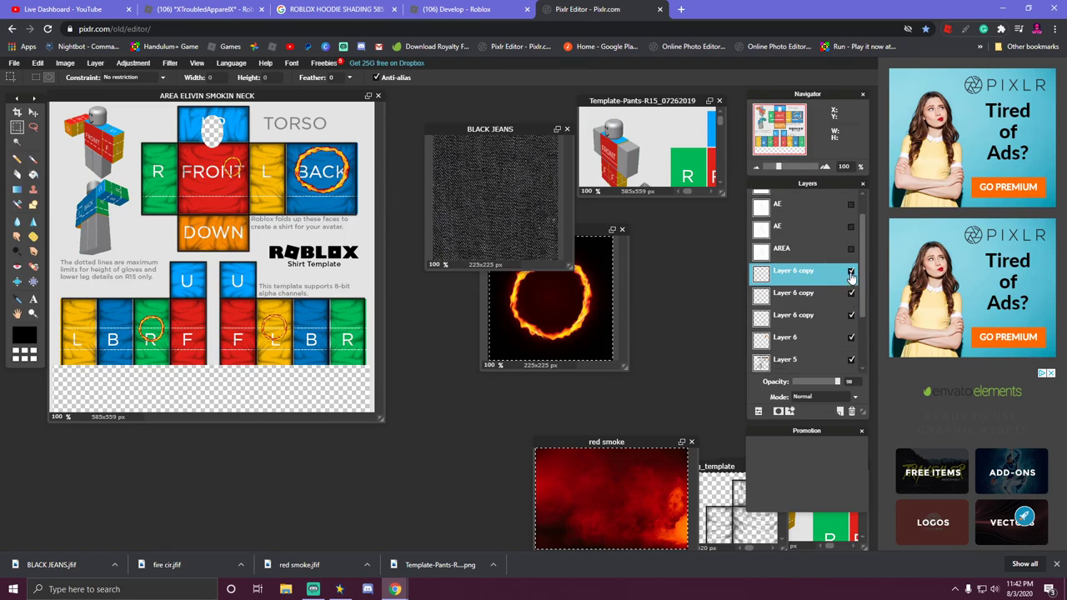
pyautogui.click(851, 271)
pyautogui.click(852, 293)
pyautogui.click(852, 315)
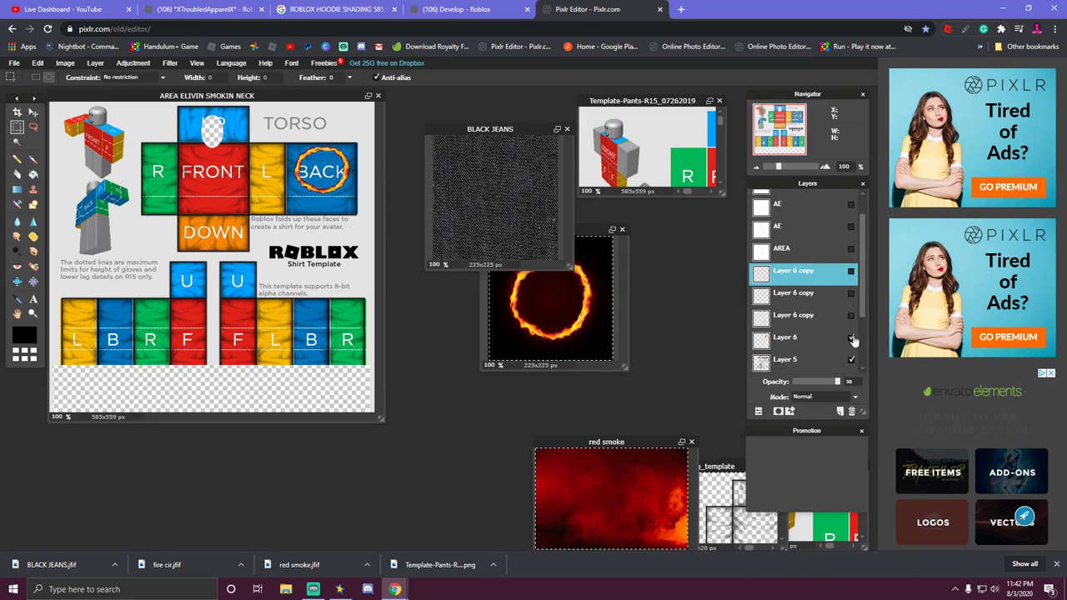
pyautogui.click(852, 338)
pyautogui.scroll(-8, 824, 344)
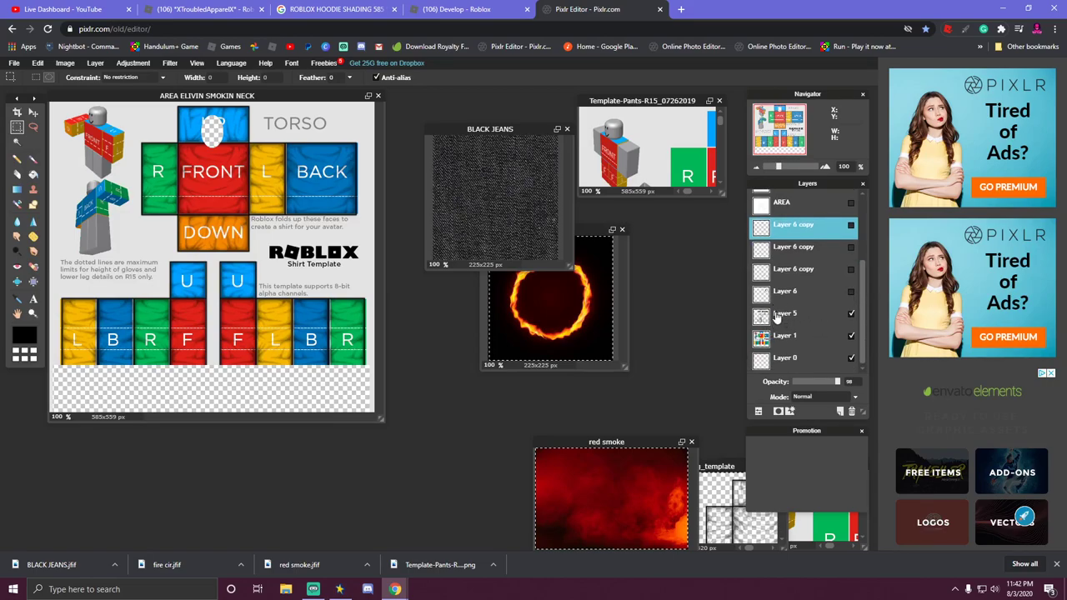
# Hide Layer 5 and Layer 1 in the AREA ELIVIN SMOKIN NECK document.
pyautogui.click(851, 315)
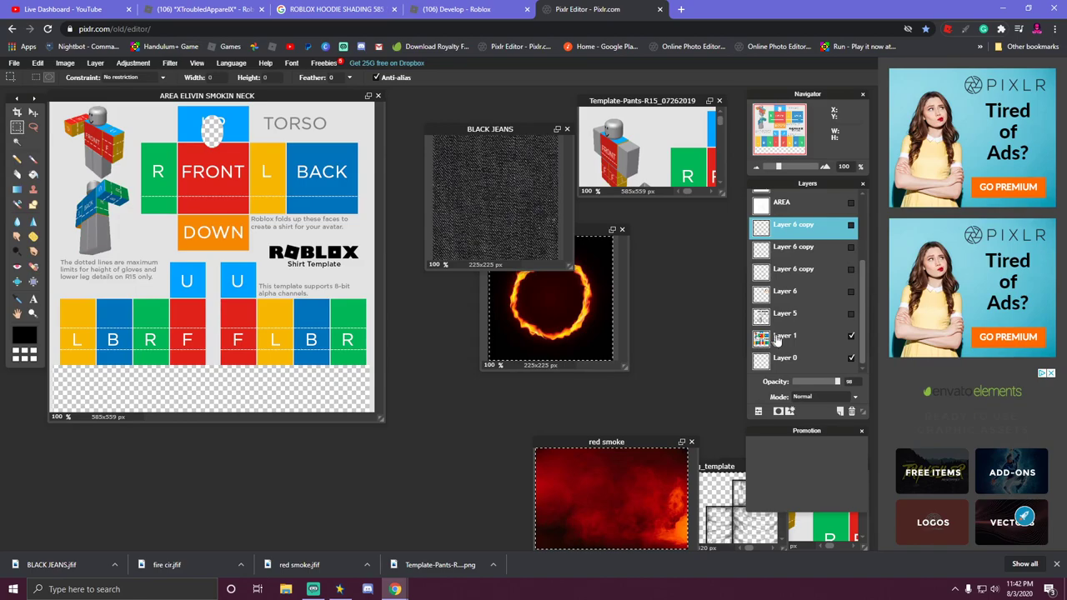
pyautogui.click(851, 337)
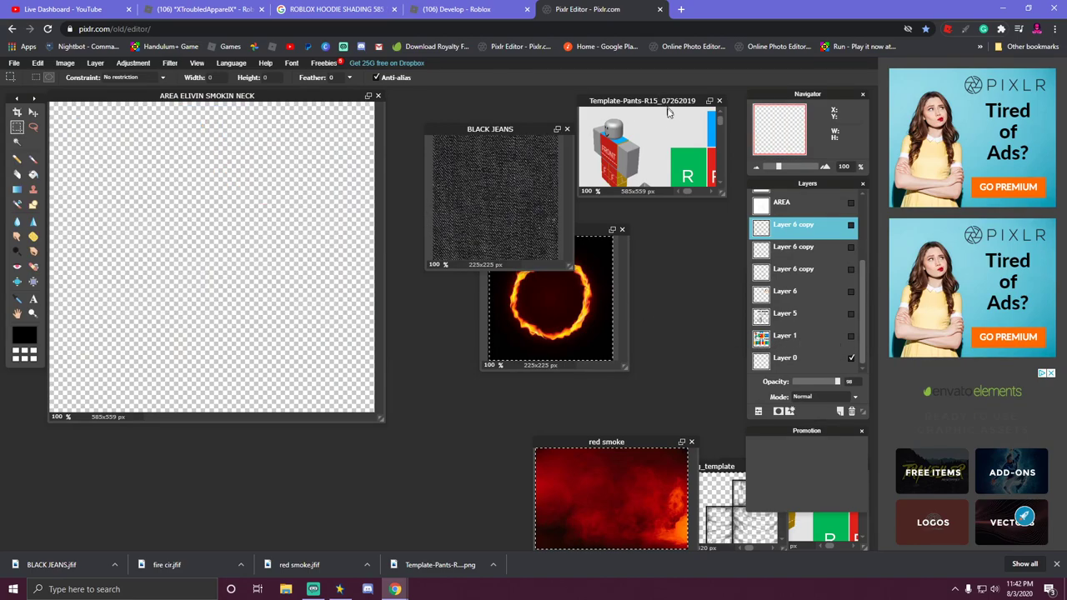
# Enlarge the Template-Pants-R15_07262019 window, copy the entire pants template and paste it into the AREA ELIVIN SMOKIN NECK document.
pyautogui.moveTo(657, 103); pyautogui.dragTo(511, 110)
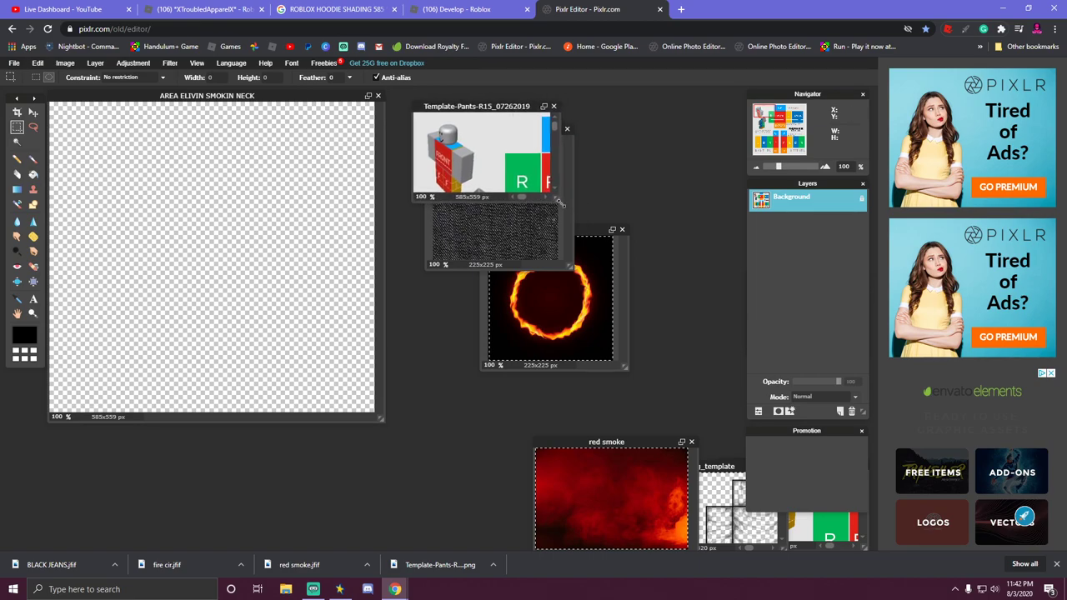
pyautogui.moveTo(557, 201); pyautogui.dragTo(754, 457)
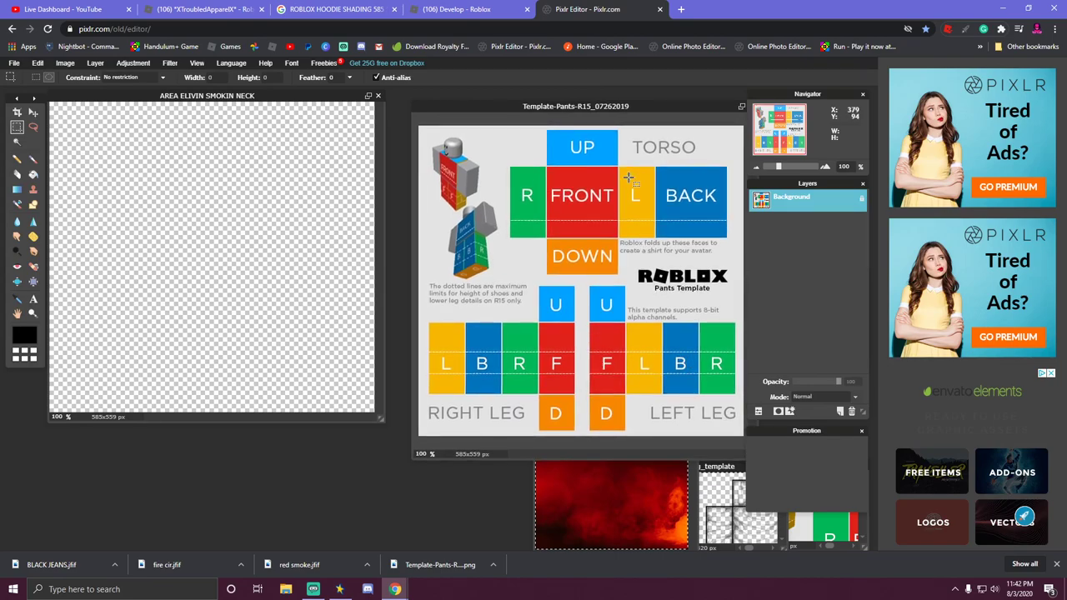
pyautogui.moveTo(630, 107); pyautogui.dragTo(610, 107)
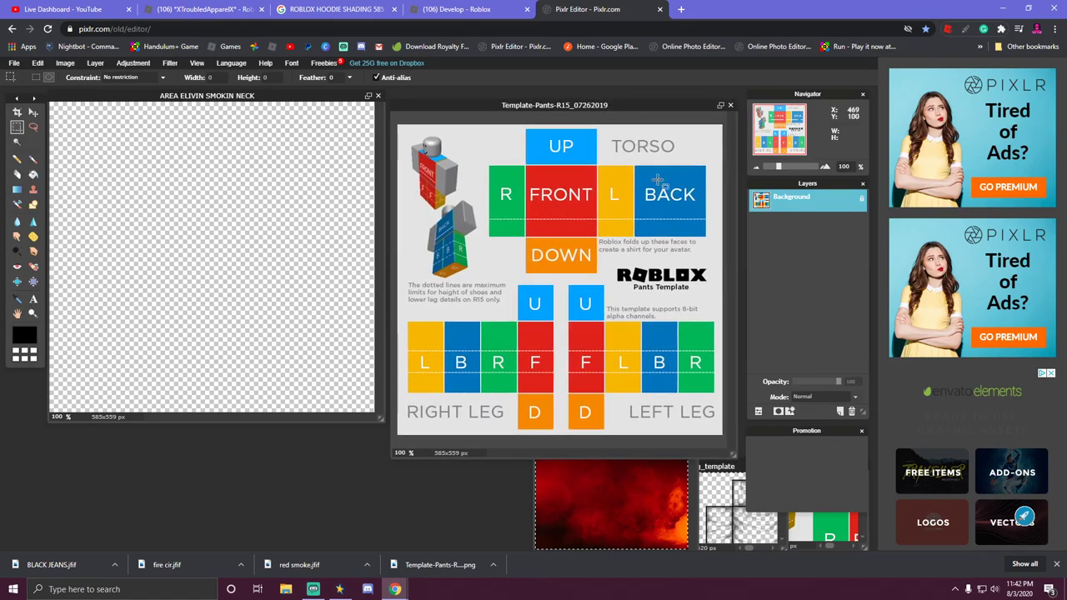
pyautogui.rightClick(573, 293)
pyautogui.click(594, 302)
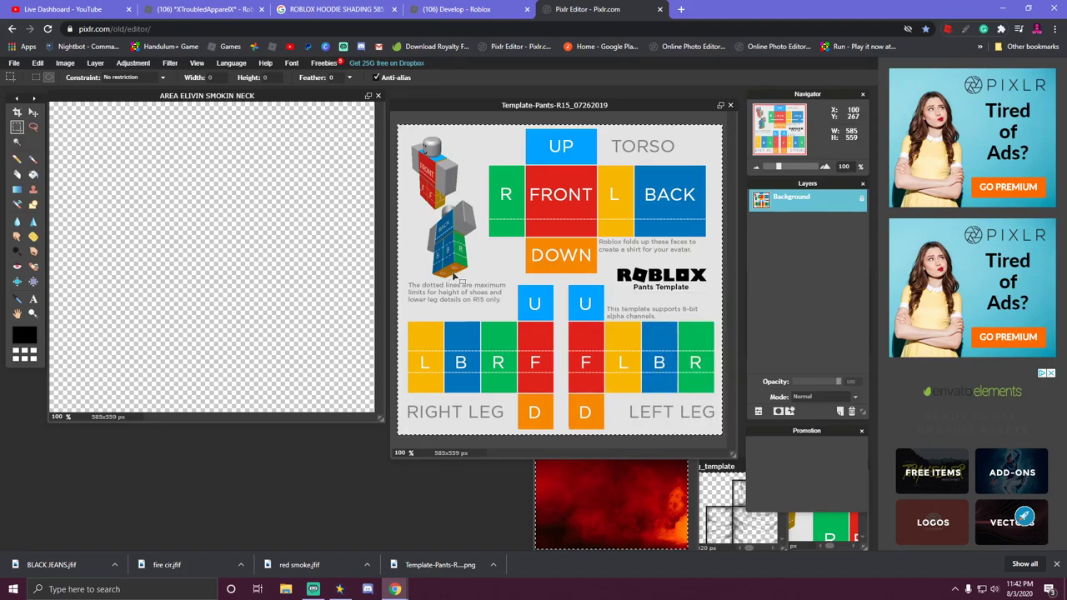
pyautogui.hotkey('ctrl', 'c')
pyautogui.click(291, 257)
pyautogui.hotkey('ctrl', 'v')
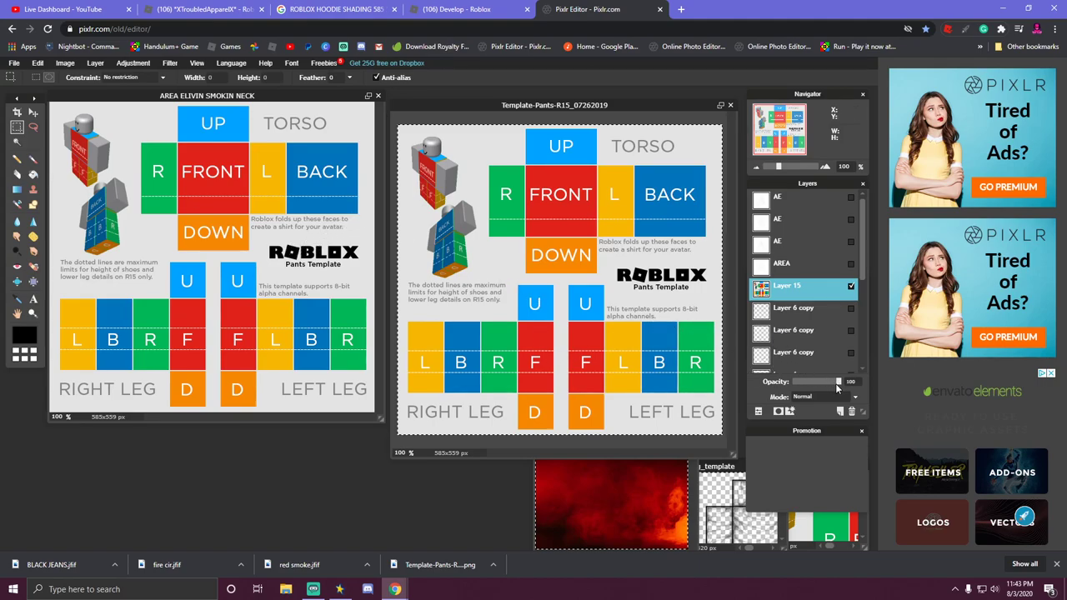
# Move the pasted pants template layer down the layer stack to directly above Layer 1.
pyautogui.moveTo(840, 385)
pyautogui.mouseDown()
pyautogui.moveTo(797, 383)
pyautogui.moveTo(838, 383)
pyautogui.mouseUp()
pyautogui.scroll(-3, 784, 325)
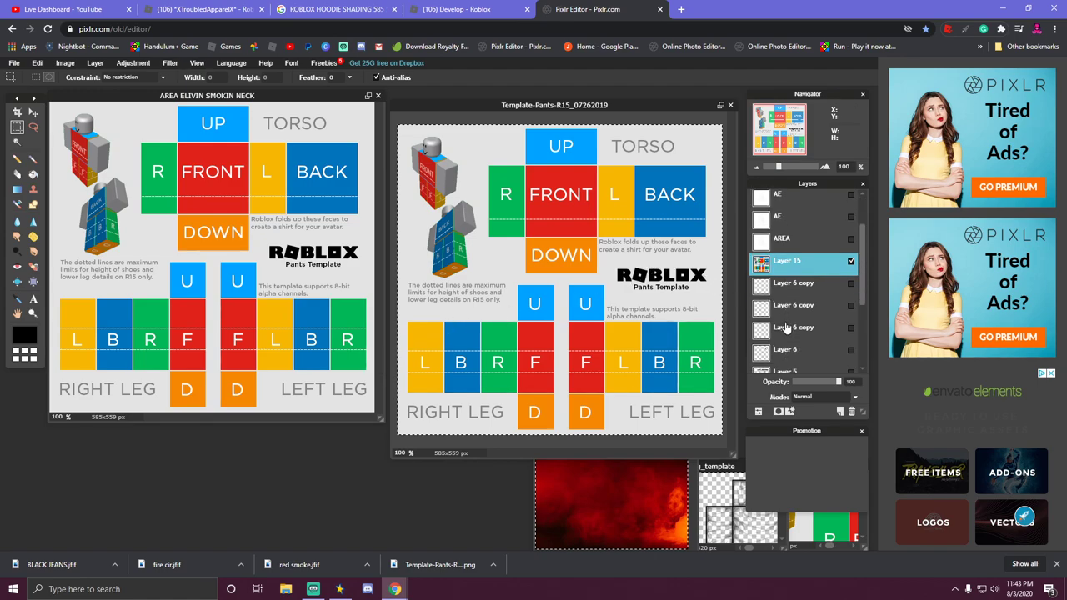
pyautogui.moveTo(792, 219); pyautogui.dragTo(794, 337)
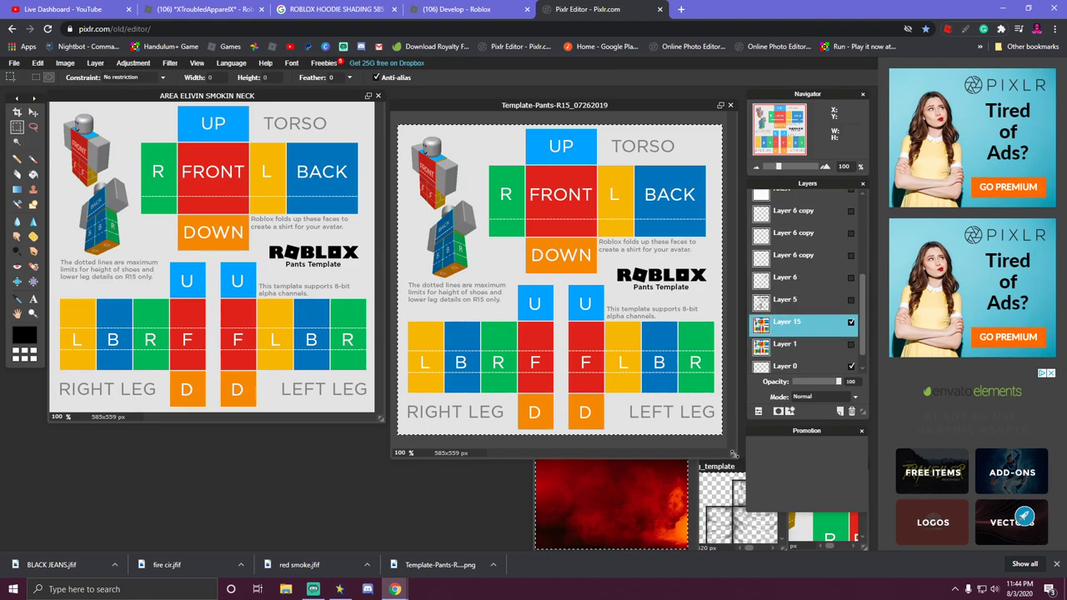
# Clear the workspace by shrinking the Template-Pants-R15_07262019 window, parking it next to the red smoke image and dismissing the browser's download list.
pyautogui.moveTo(734, 454); pyautogui.dragTo(538, 190)
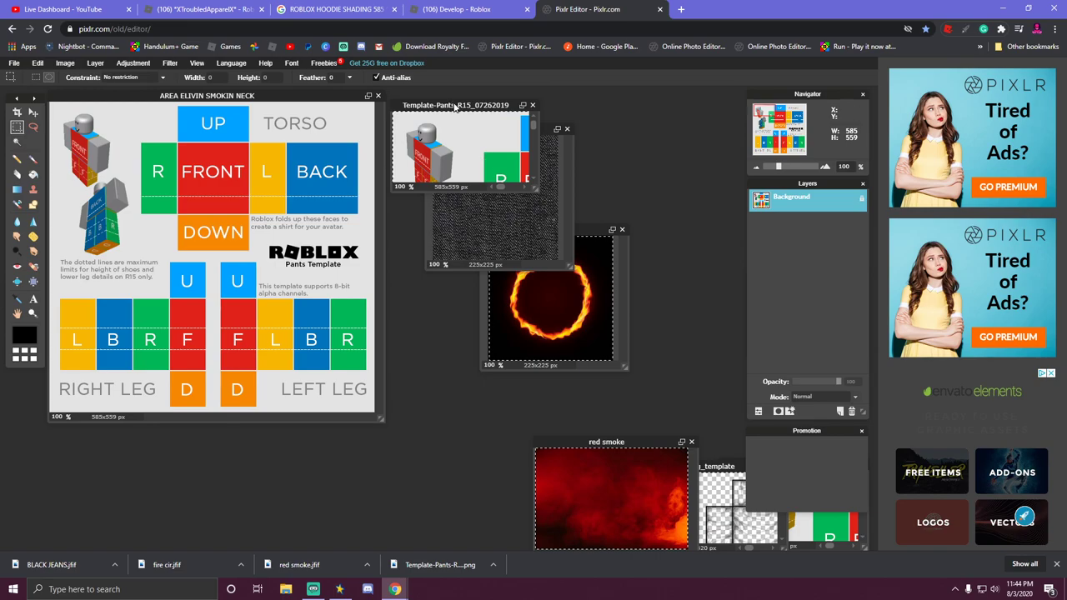
pyautogui.moveTo(454, 106); pyautogui.dragTo(531, 466)
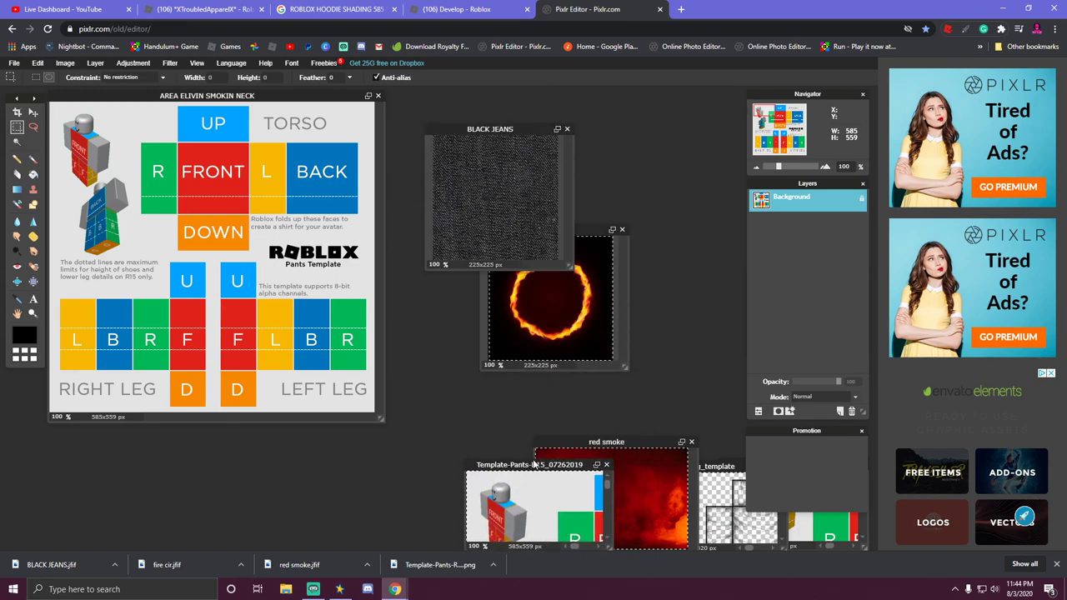
pyautogui.click(1058, 566)
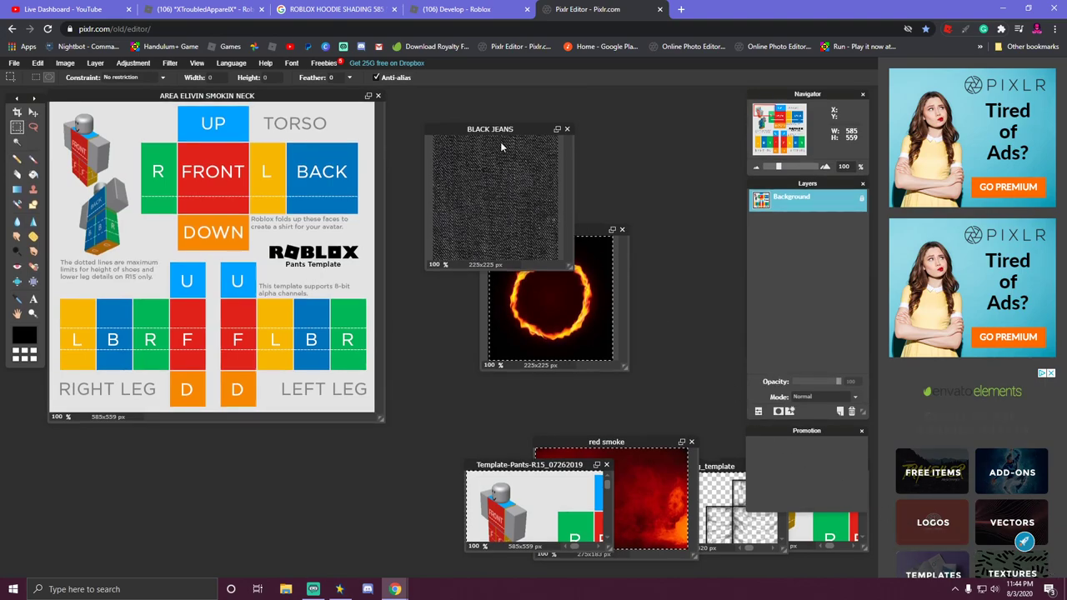
# Copy the entire BLACK JEANS denim texture and paste it onto the pants template in AREA ELIVIN SMOKIN NECK.
pyautogui.click(509, 186)
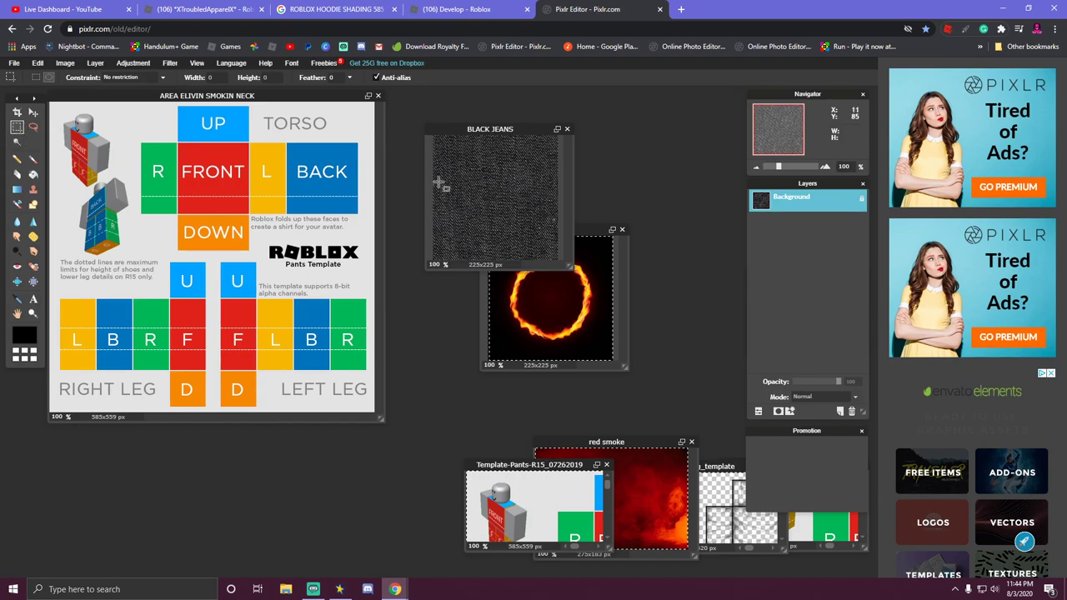
pyautogui.rightClick(492, 184)
pyautogui.click(519, 195)
pyautogui.rightClick(494, 198)
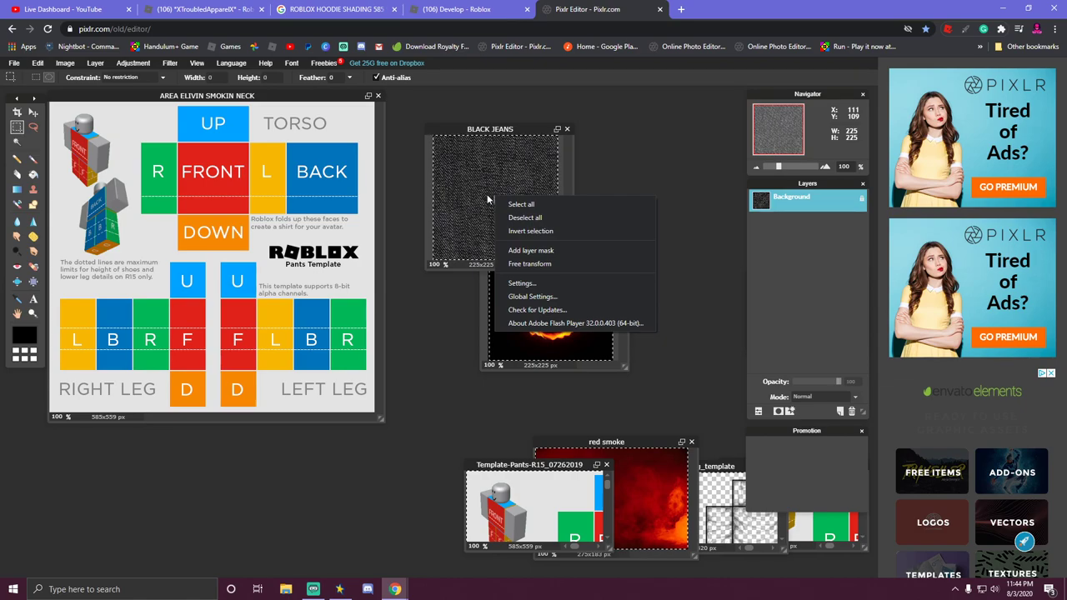
pyautogui.click(484, 191)
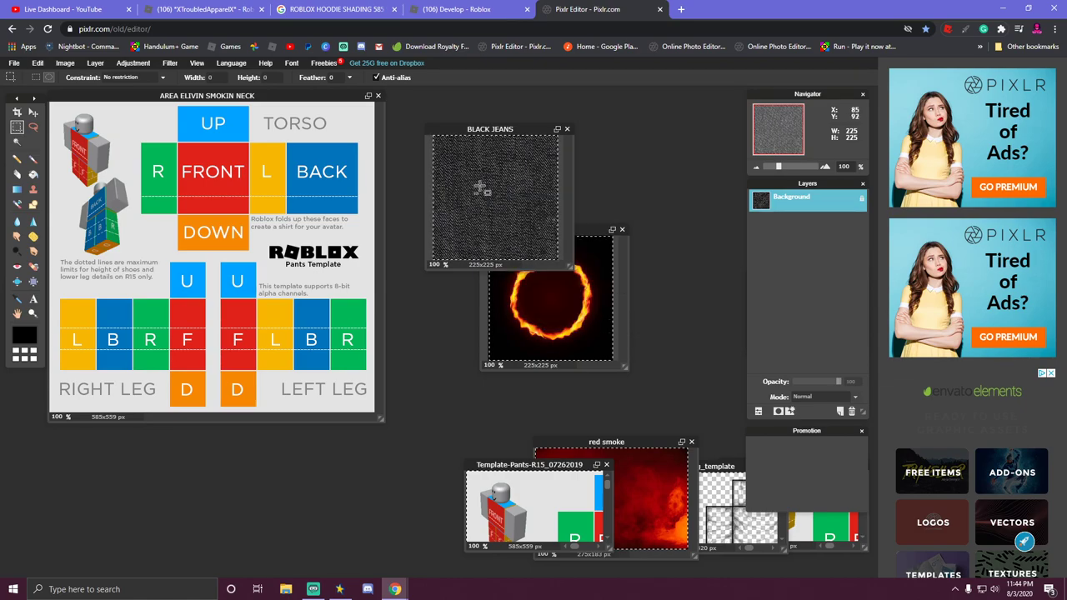
pyautogui.hotkey('ctrl', 'c')
pyautogui.click(283, 226)
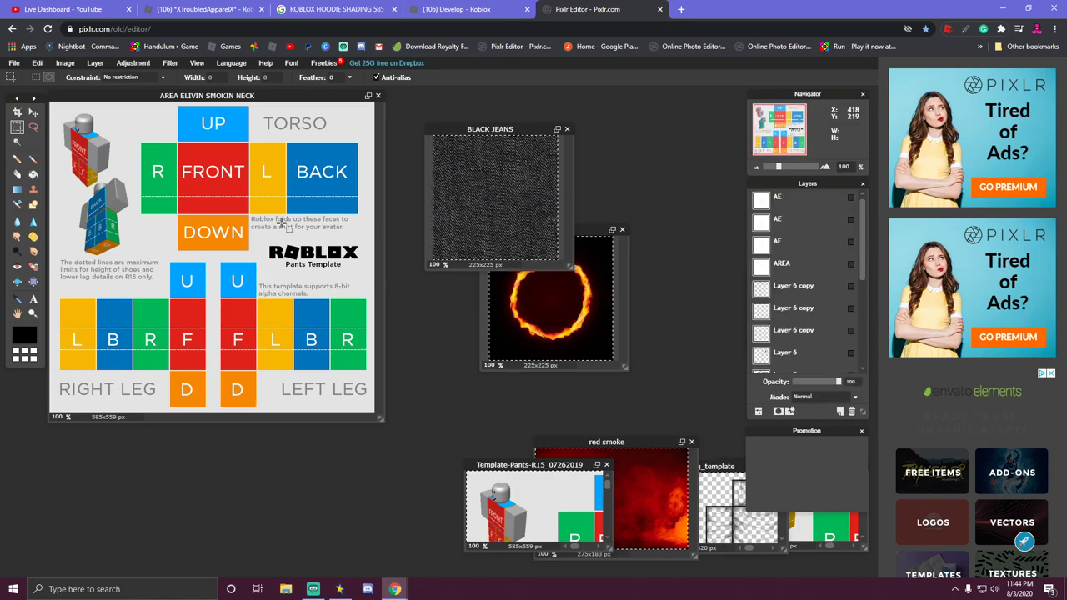
pyautogui.hotkey('ctrl', 'v')
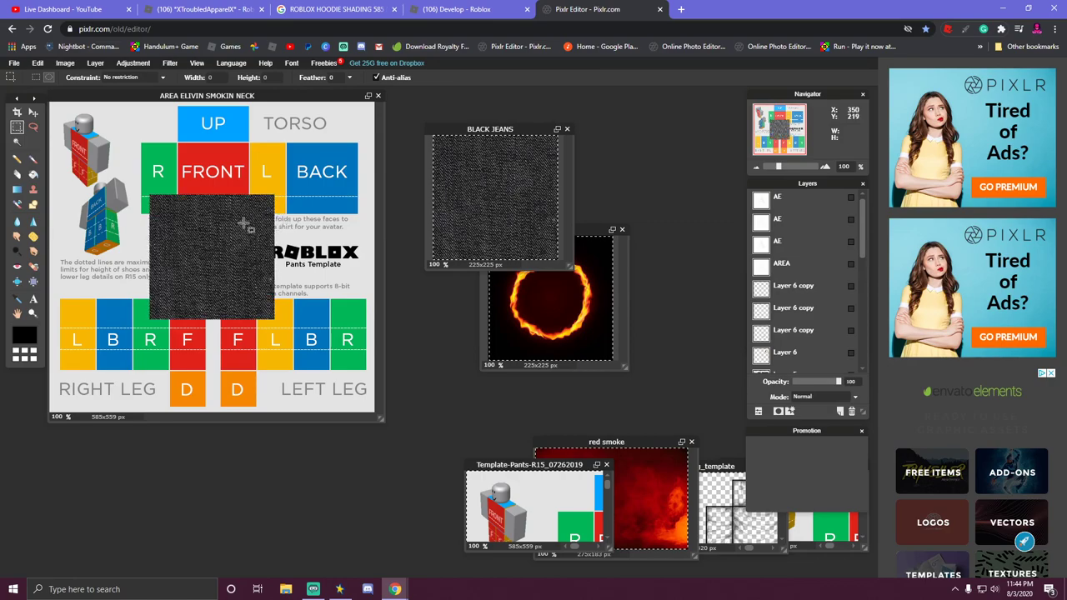
# Free transform the denim texture into a wide rectangle, place it over the left leg's upper and side panels, and apply the changes.
pyautogui.rightClick(220, 256)
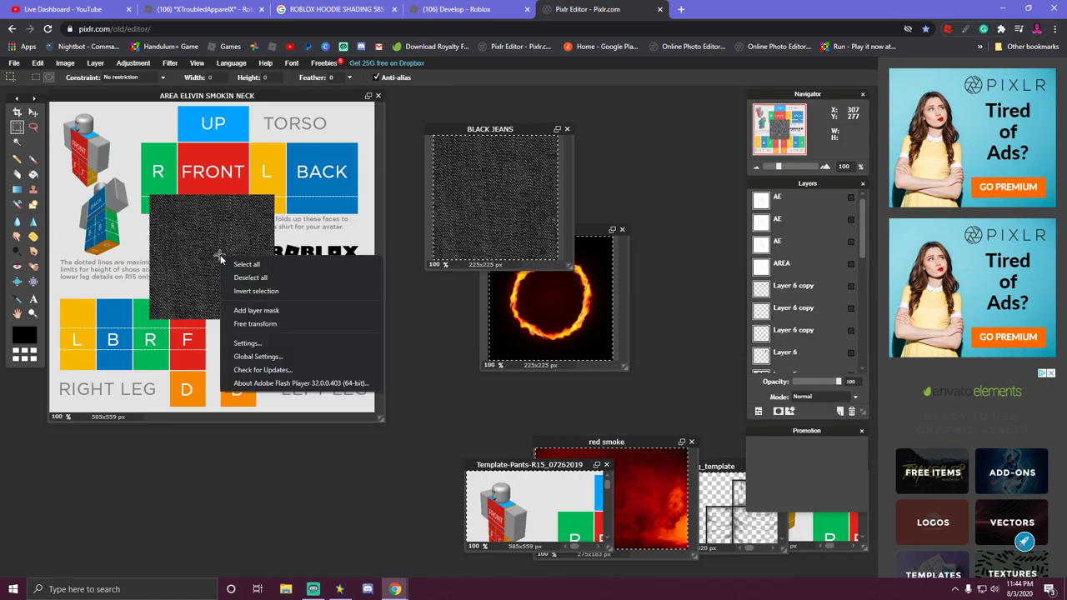
pyautogui.click(259, 324)
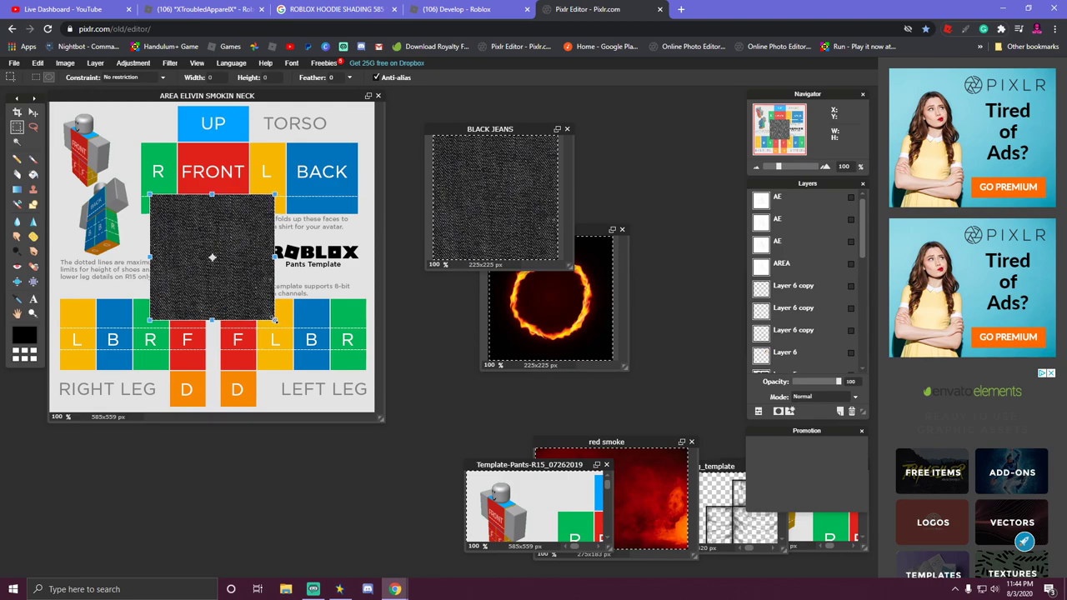
pyautogui.moveTo(274, 319); pyautogui.dragTo(341, 322)
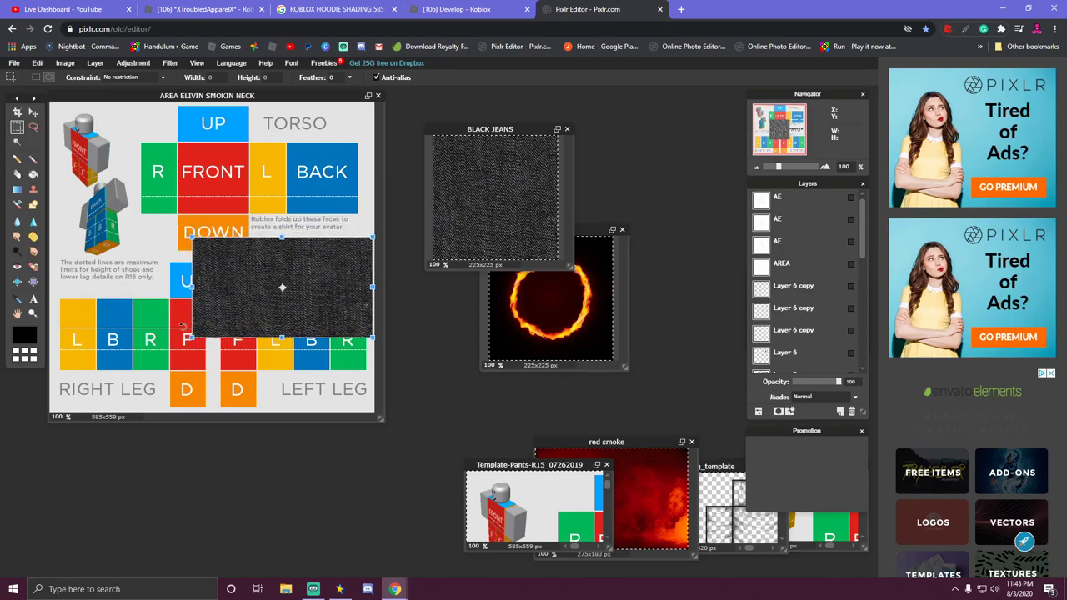
pyautogui.moveTo(191, 338); pyautogui.dragTo(275, 341)
pyautogui.moveTo(365, 305); pyautogui.dragTo(331, 316)
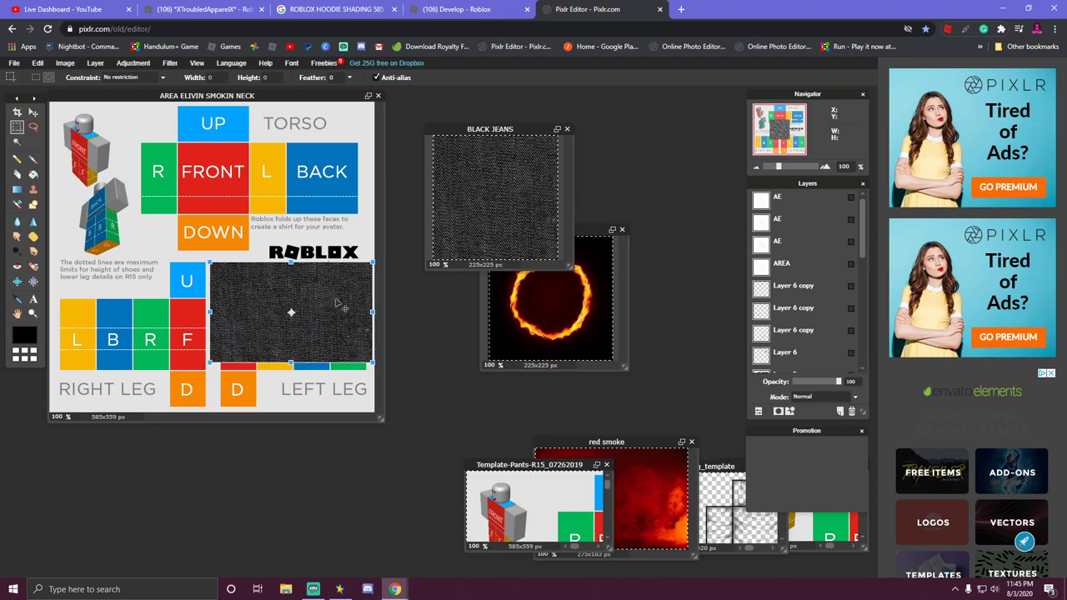
pyautogui.click(330, 230)
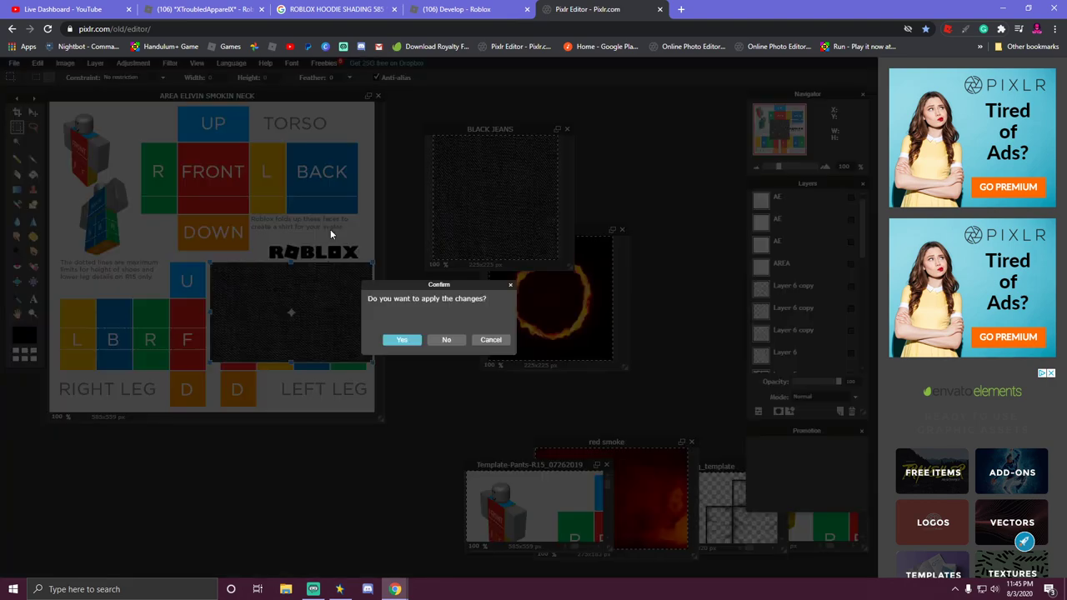
pyautogui.click(402, 340)
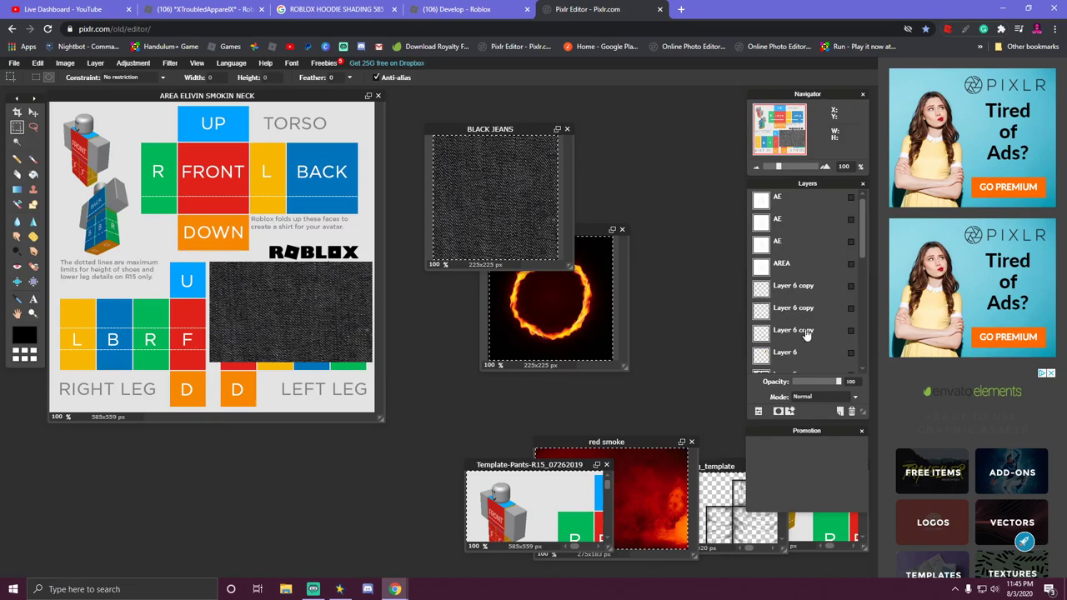
# Duplicate the denim texture layer, Layer 16.
pyautogui.scroll(-2, 806, 336)
pyautogui.scroll(-2, 806, 335)
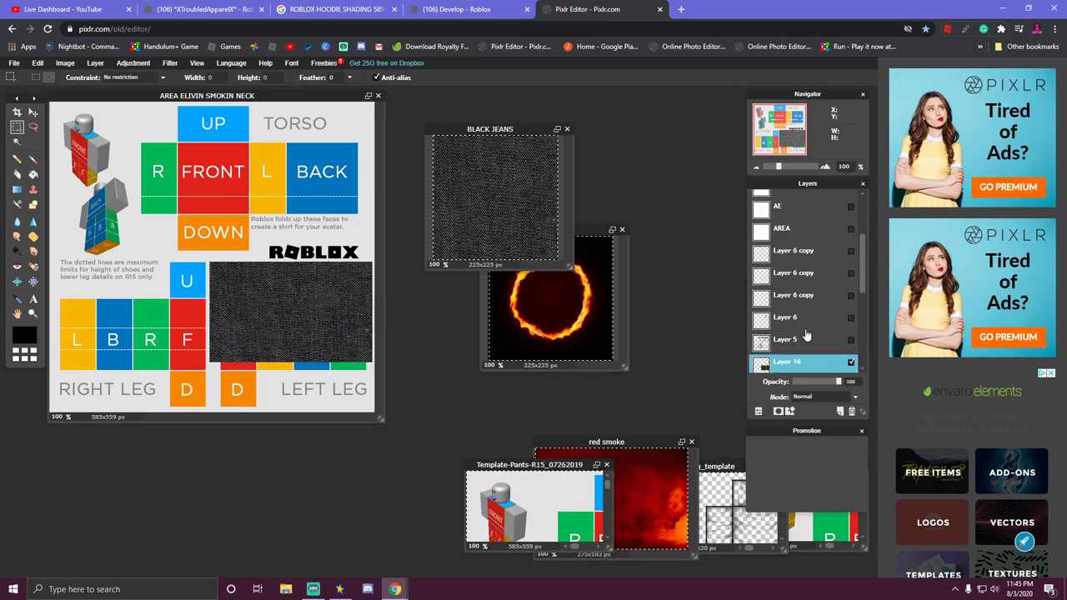
pyautogui.scroll(-1, 790, 337)
pyautogui.scroll(-1, 790, 337)
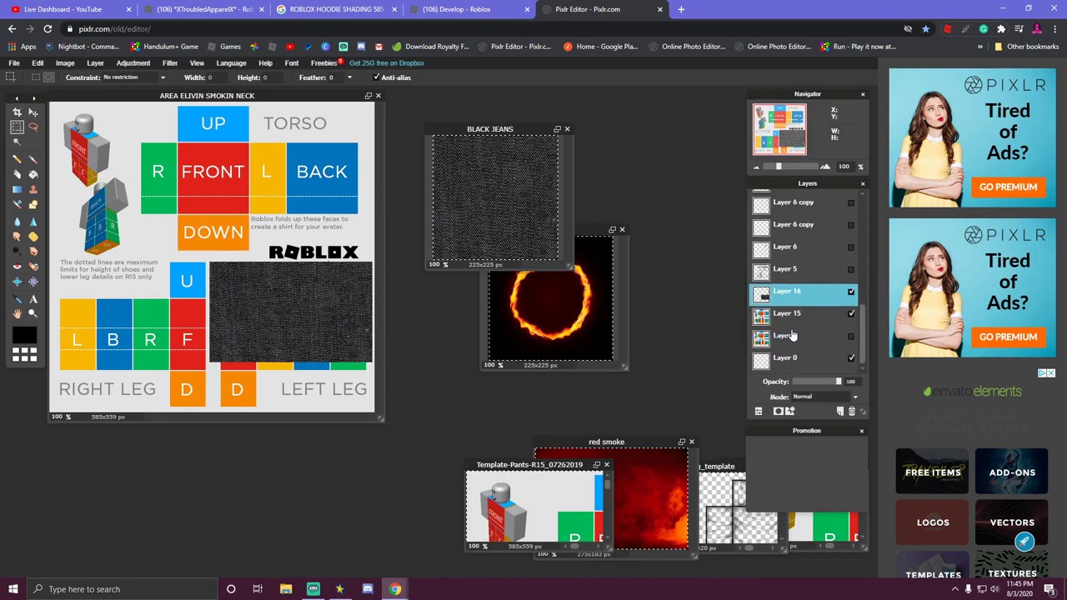
pyautogui.rightClick(793, 300)
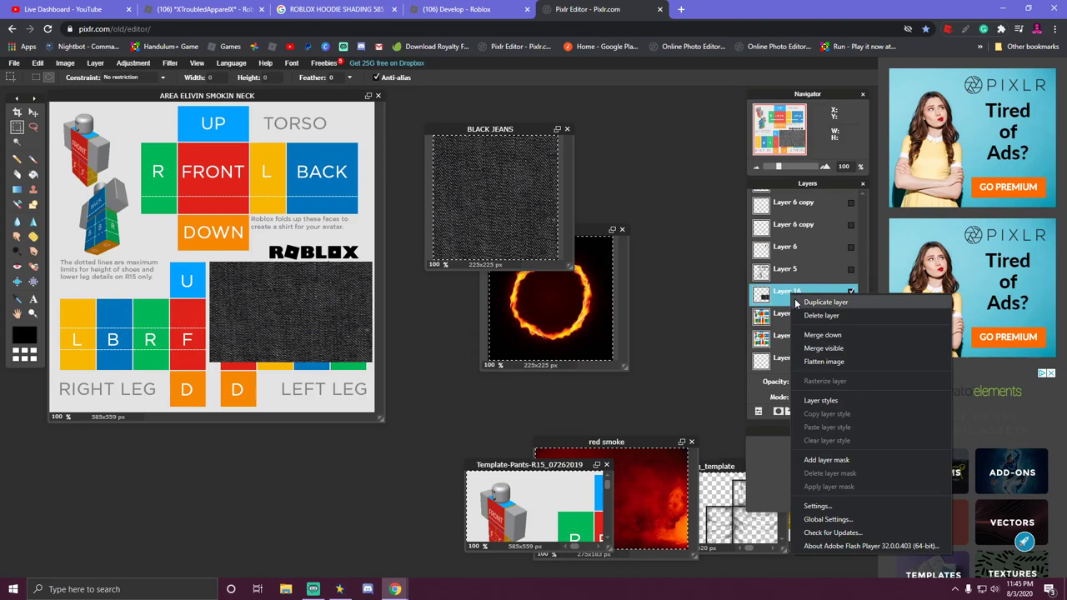
pyautogui.click(823, 302)
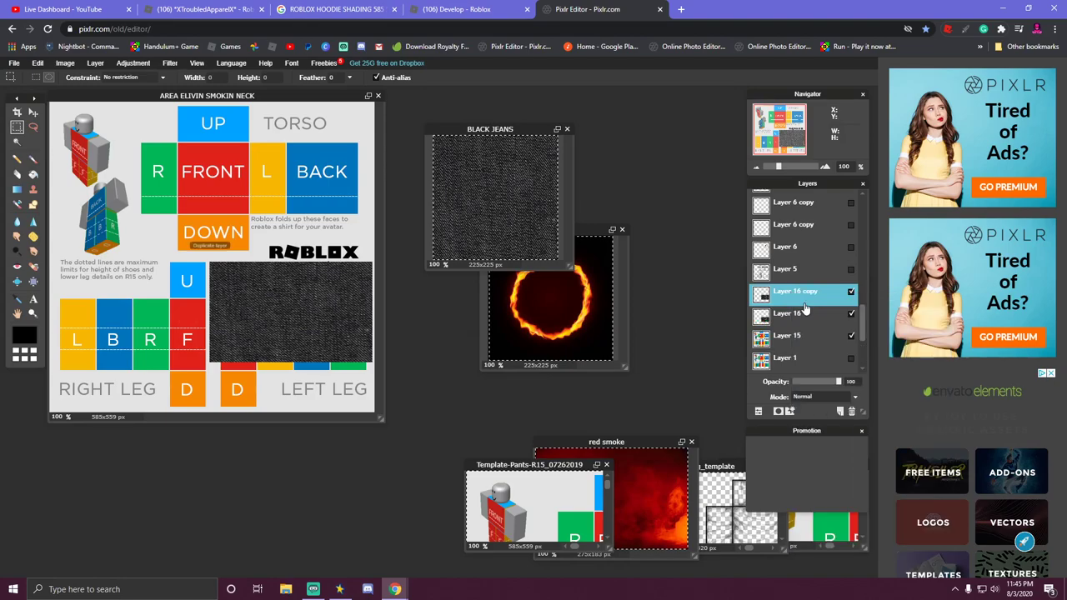
# Move the duplicated denim texture over the right leg panels, edge to edge with the original, and apply the transform.
pyautogui.rightClick(284, 300)
pyautogui.click(314, 366)
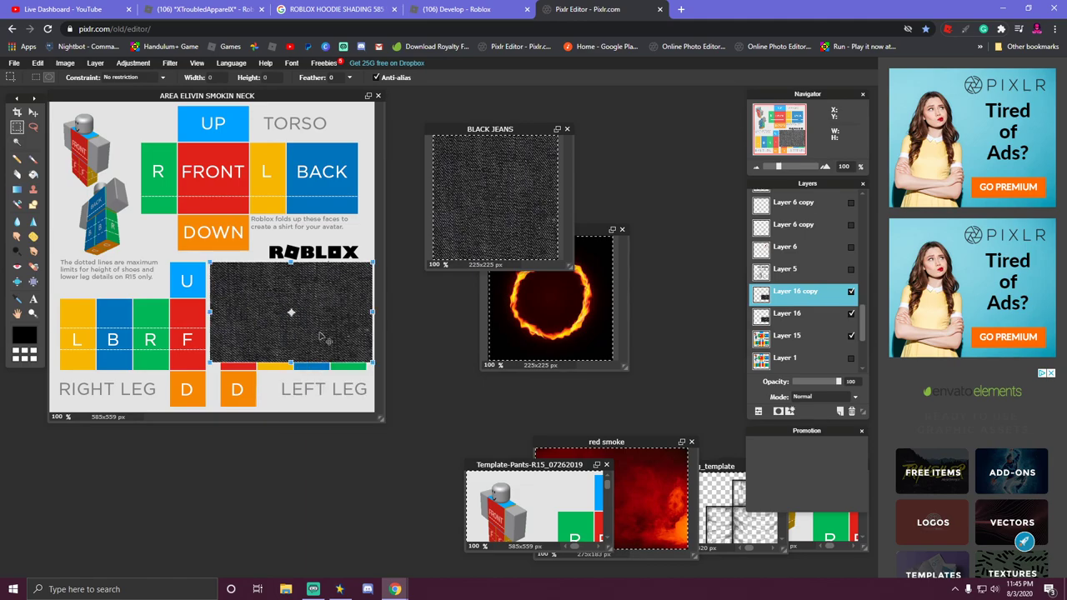
pyautogui.moveTo(320, 335); pyautogui.dragTo(159, 336)
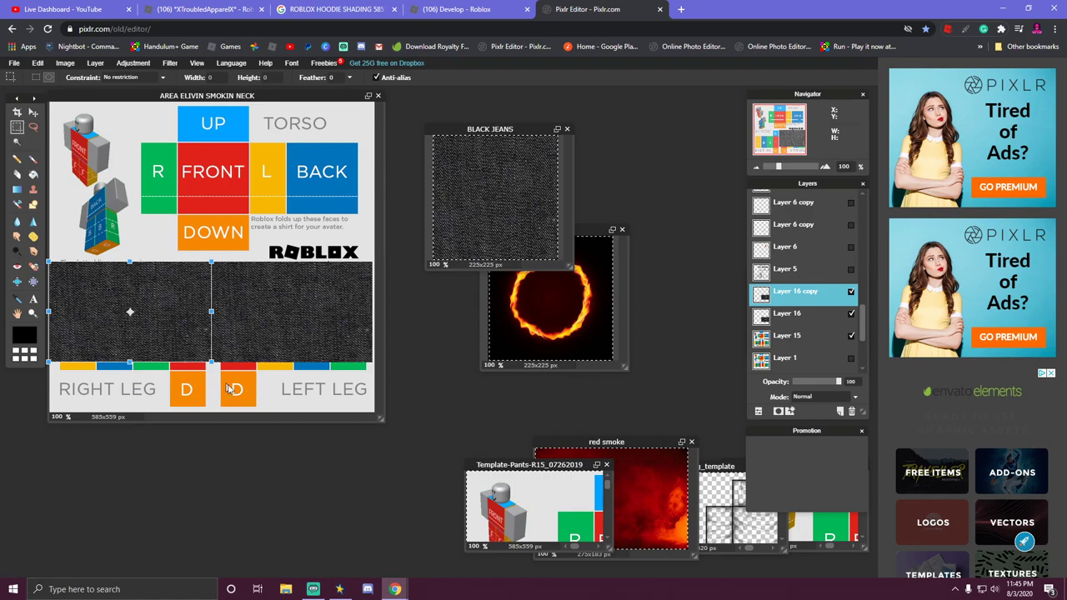
pyautogui.click(283, 400)
pyautogui.click(410, 342)
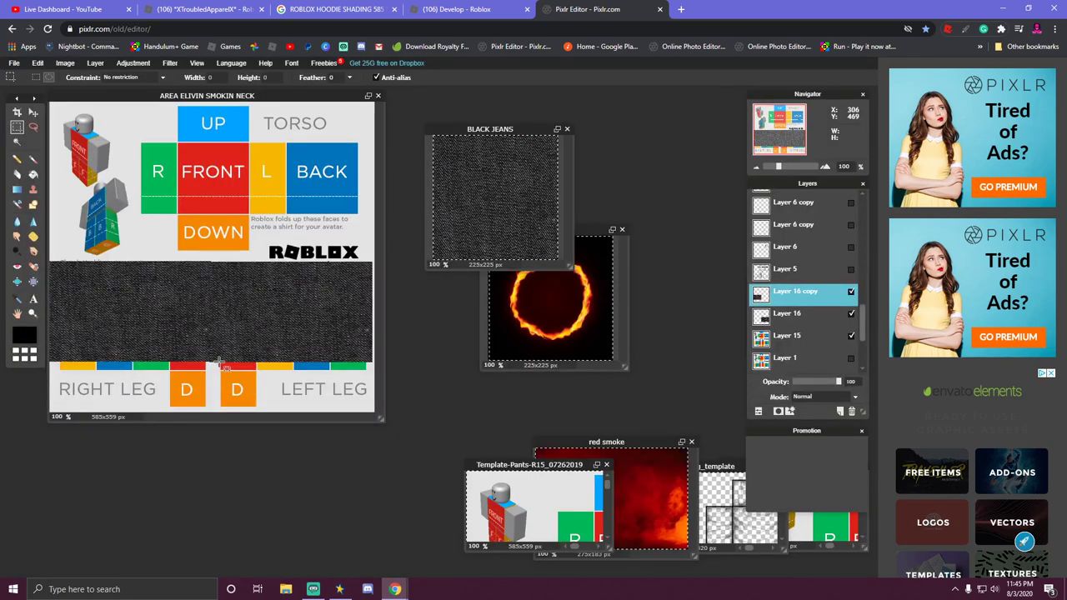
pyautogui.rightClick(167, 307)
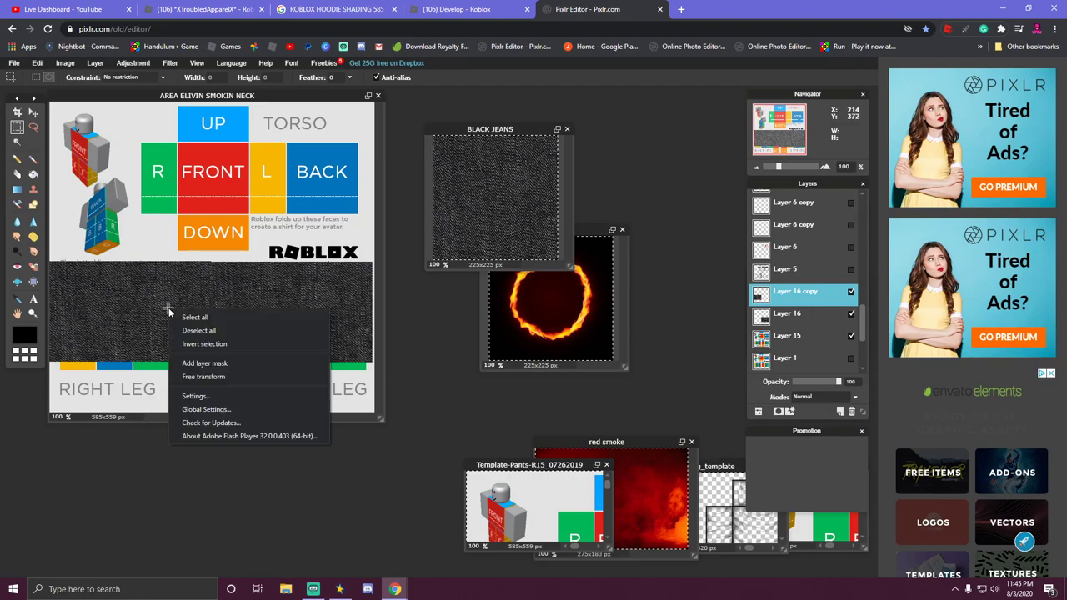
pyautogui.click(203, 376)
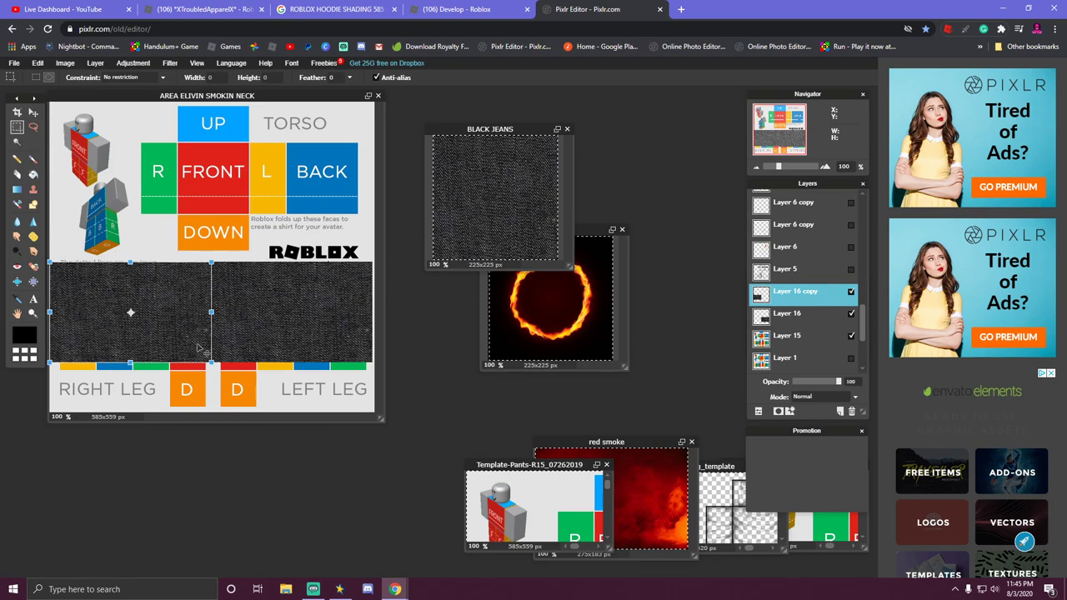
pyautogui.click(264, 405)
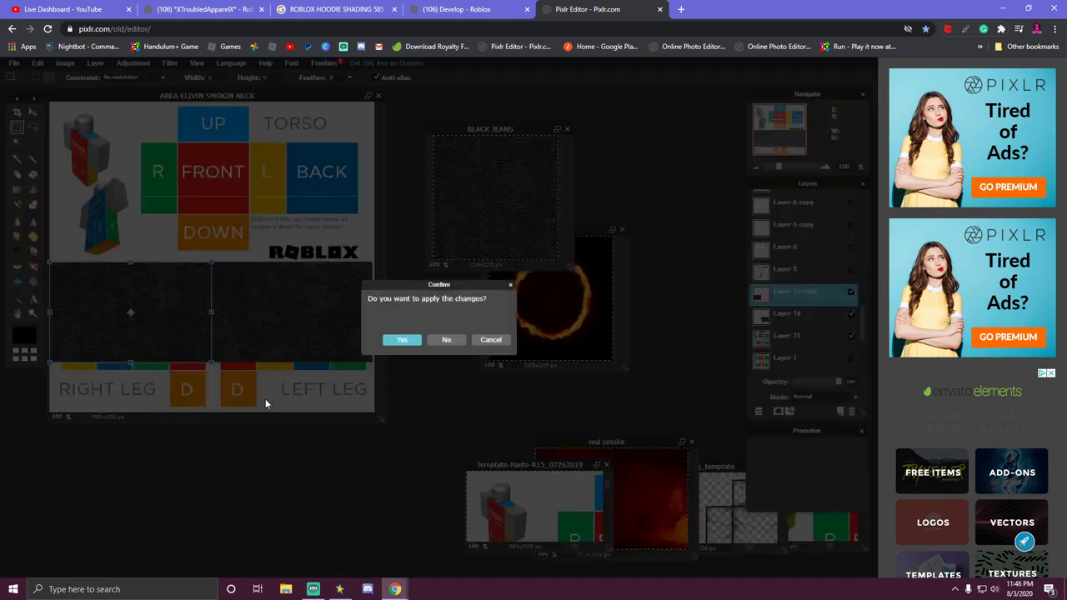
pyautogui.click(401, 340)
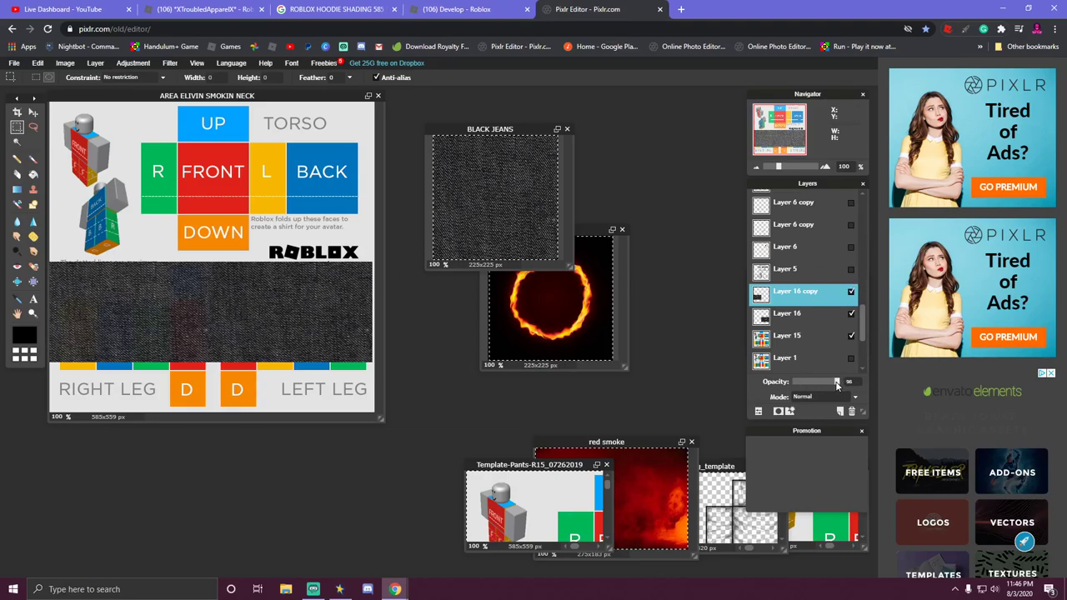
# Lower the opacity of Layer 16 copy to 39 and of Layer 16 to about 46.
pyautogui.moveTo(837, 384); pyautogui.dragTo(810, 385)
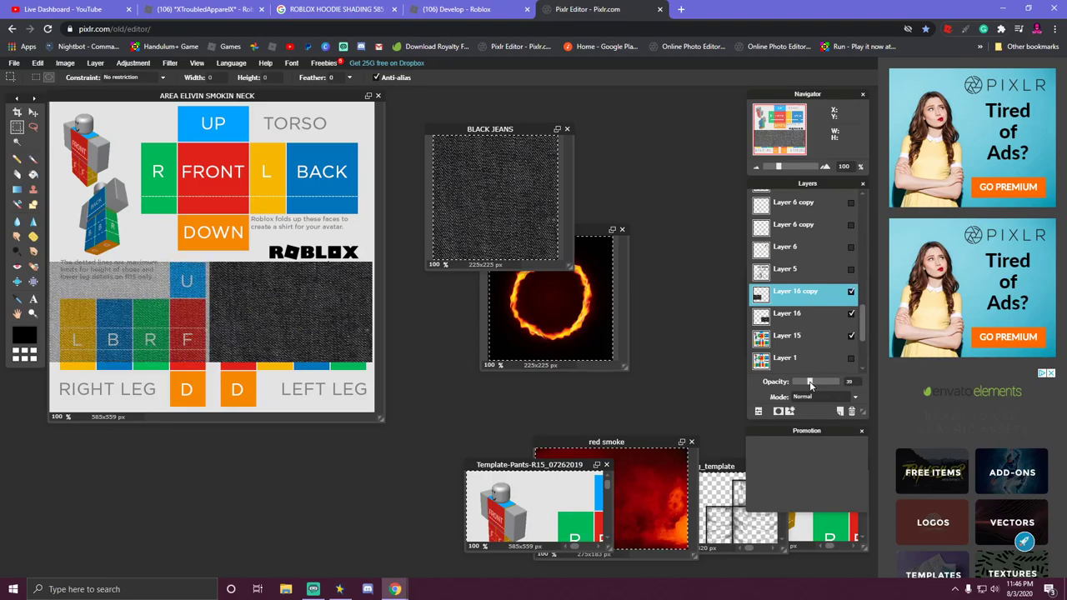
pyautogui.click(768, 320)
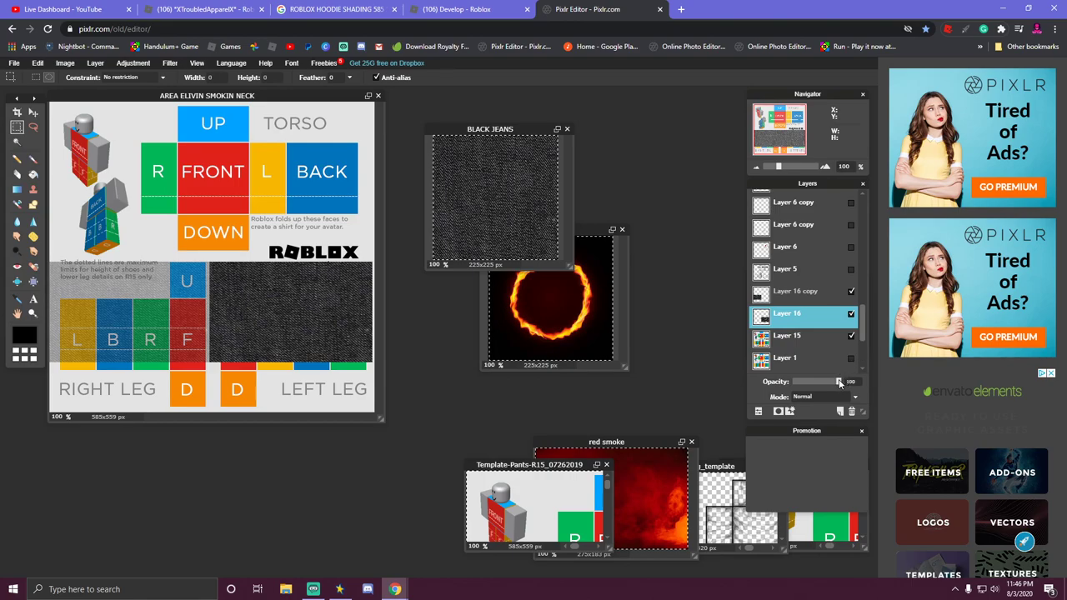
pyautogui.moveTo(840, 381); pyautogui.dragTo(816, 384)
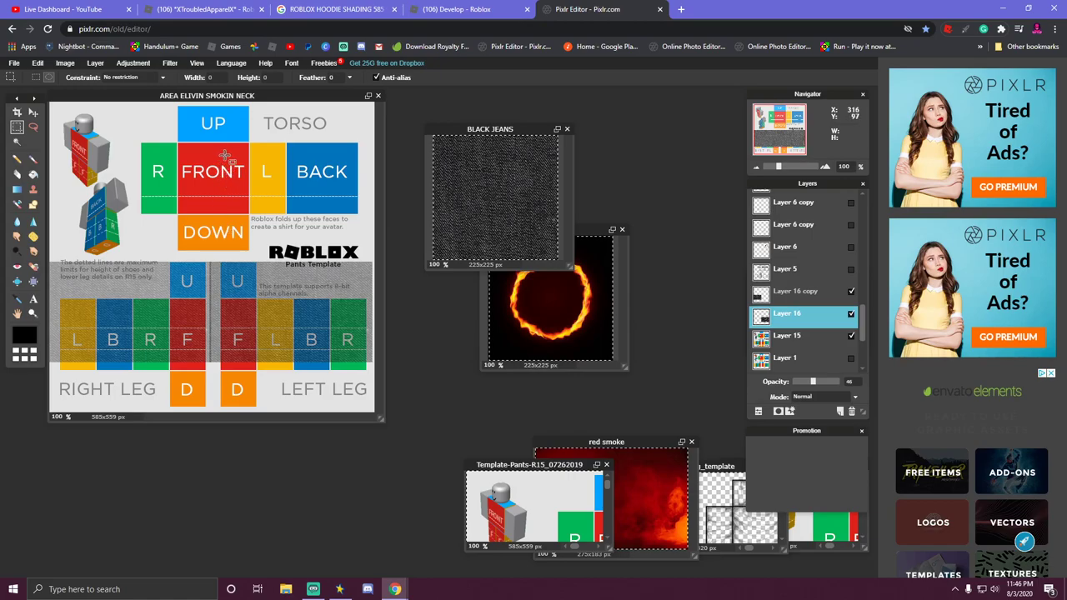
# Copy the entire red smoke image and paste it onto the pants template in AREA ELIVIN SMOKIN NECK.
pyautogui.moveTo(629, 442); pyautogui.dragTo(614, 276)
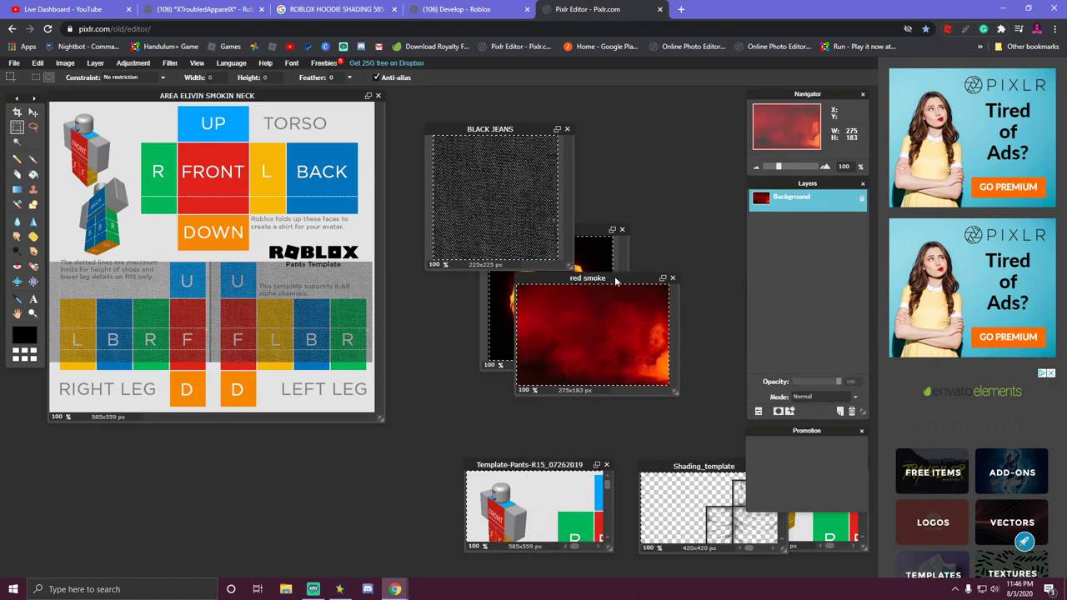
pyautogui.rightClick(575, 330)
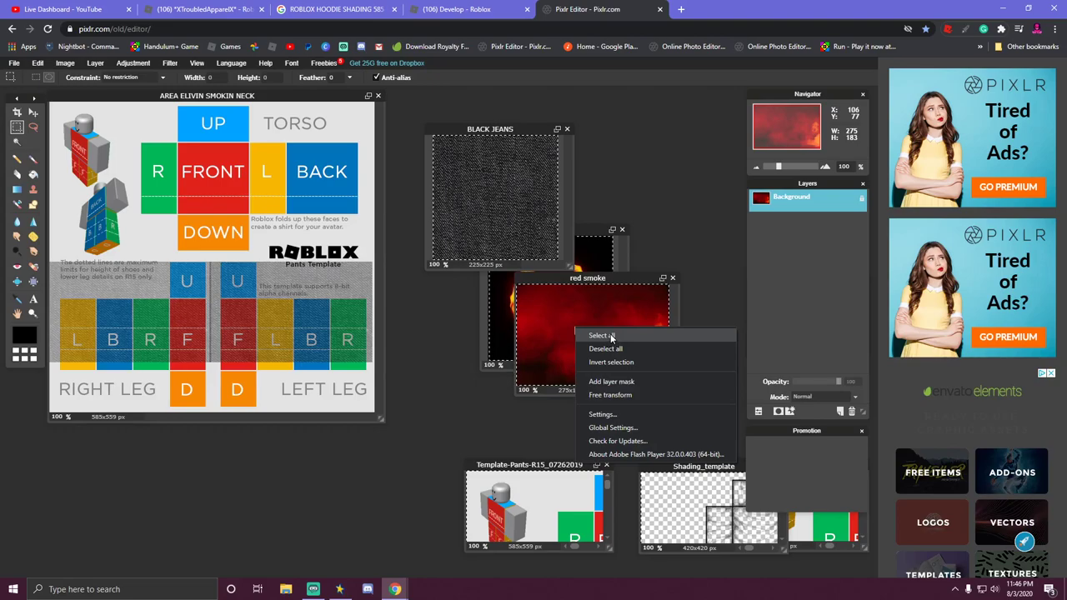
pyautogui.click(612, 337)
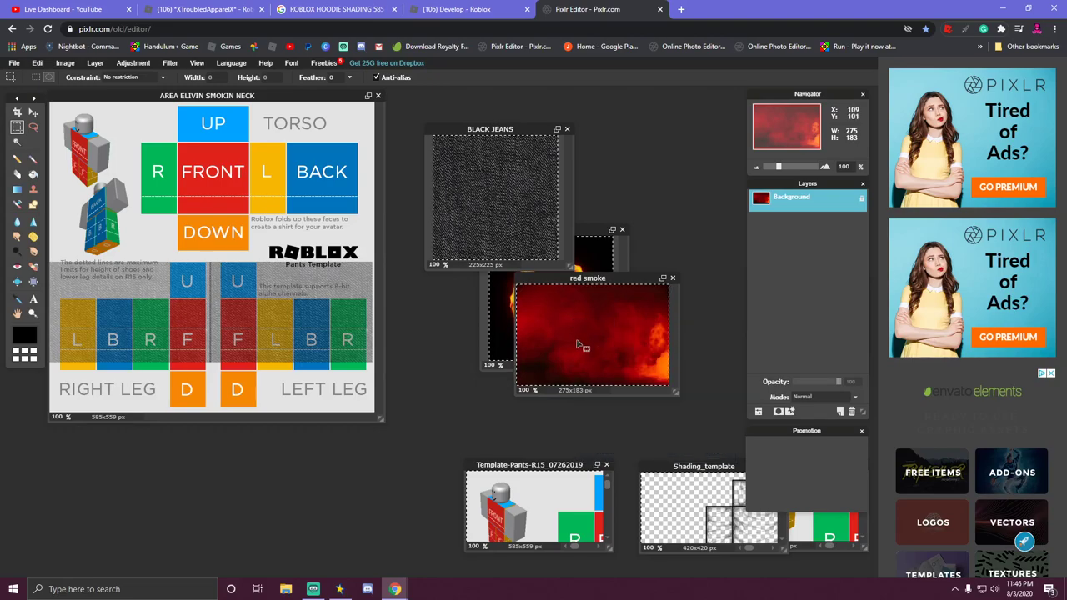
pyautogui.hotkey('ctrl', 'c')
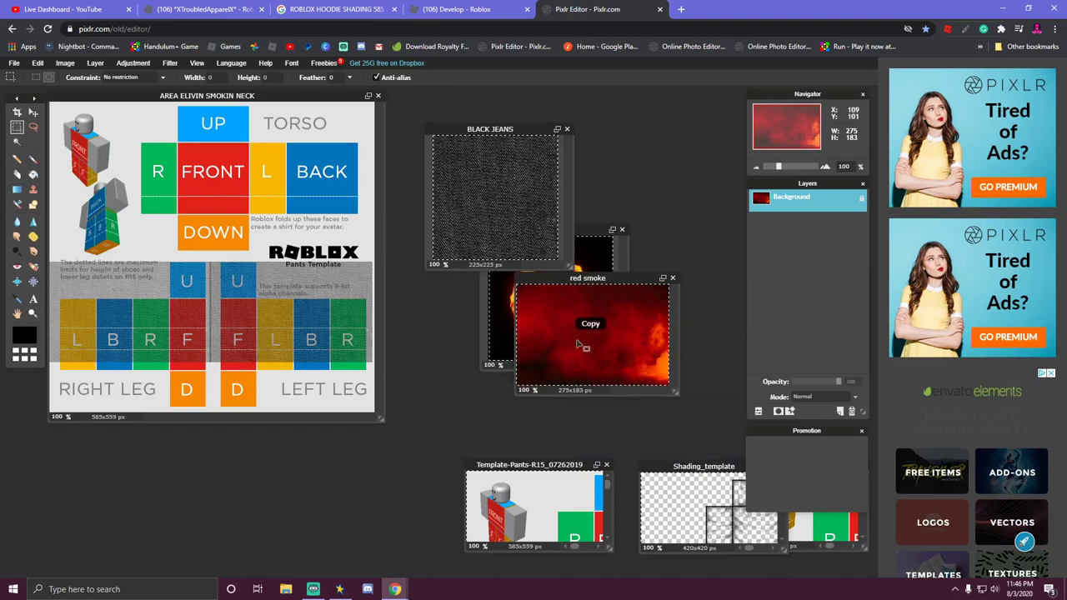
pyautogui.click(237, 172)
pyautogui.hotkey('ctrl', 'v')
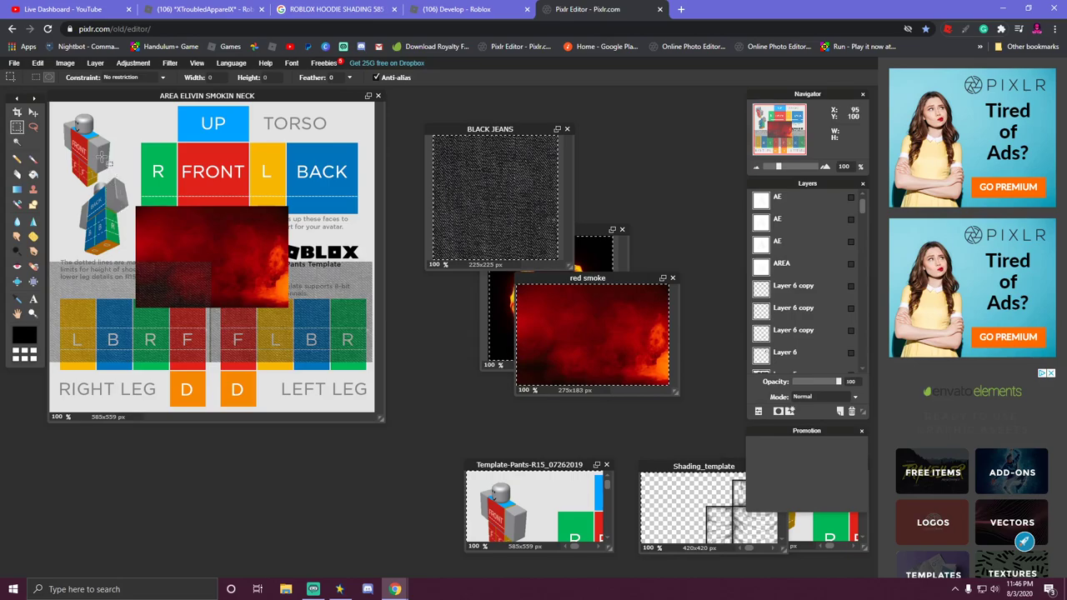
# Free transform the pasted red smoke to cover all the torso panels from UP to DOWN, and apply the changes.
pyautogui.rightClick(224, 226)
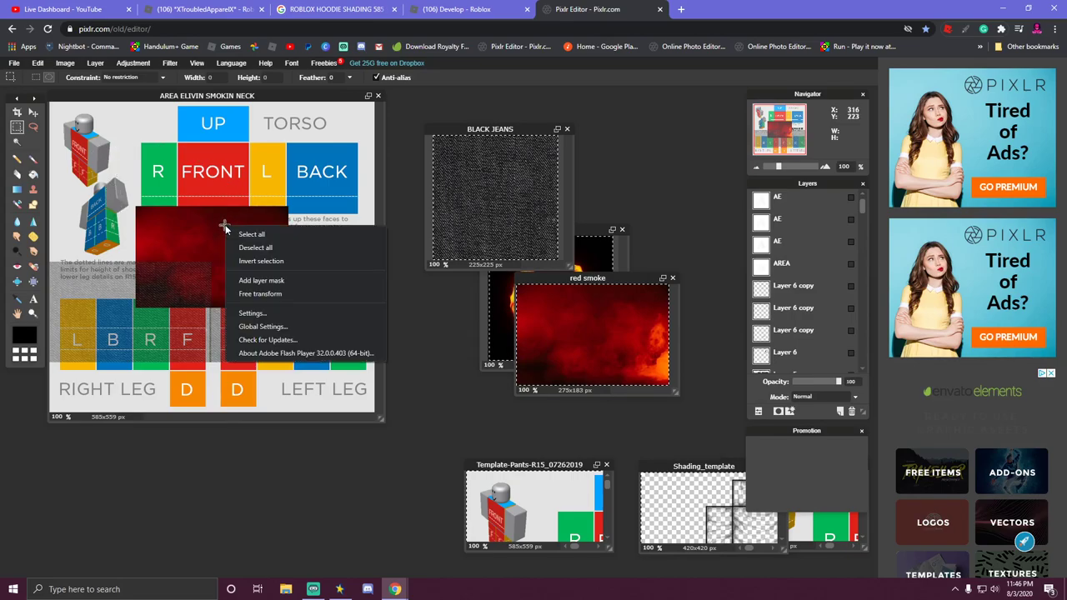
pyautogui.click(255, 294)
pyautogui.moveTo(240, 261); pyautogui.dragTo(364, 255)
pyautogui.moveTo(361, 183); pyautogui.dragTo(324, 190)
pyautogui.moveTo(305, 196)
pyautogui.mouseDown()
pyautogui.moveTo(363, 178)
pyautogui.moveTo(307, 182)
pyautogui.mouseUp()
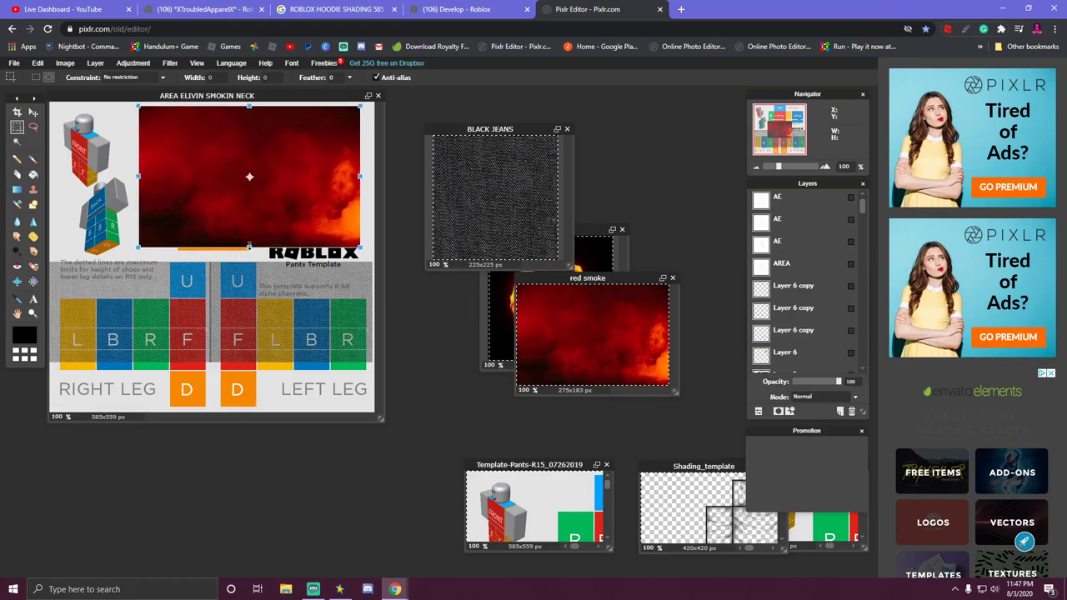
pyautogui.moveTo(249, 247); pyautogui.dragTo(258, 240)
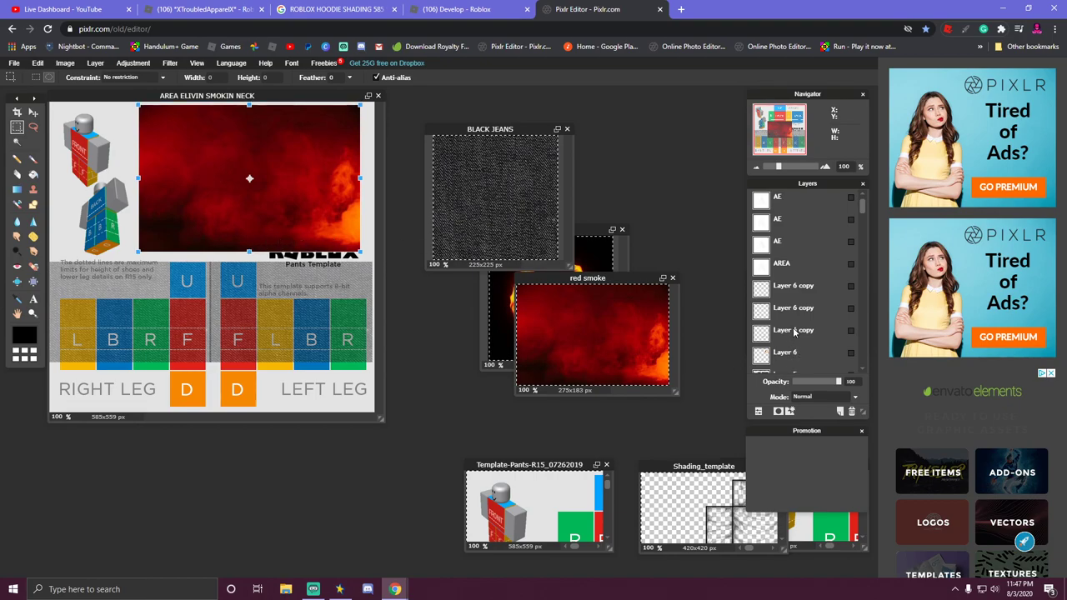
pyautogui.click(808, 357)
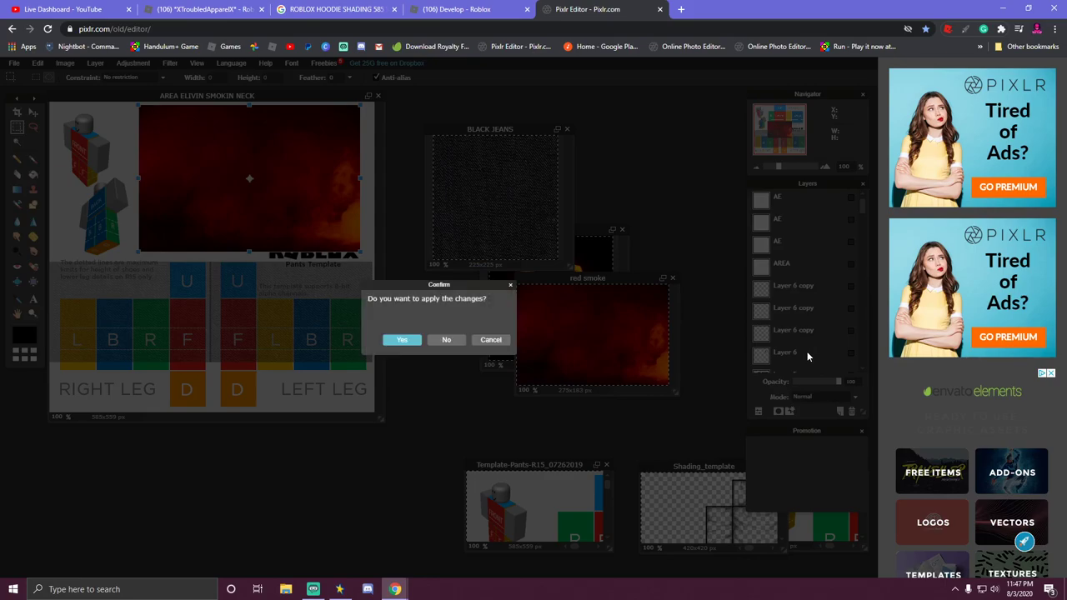
pyautogui.click(401, 340)
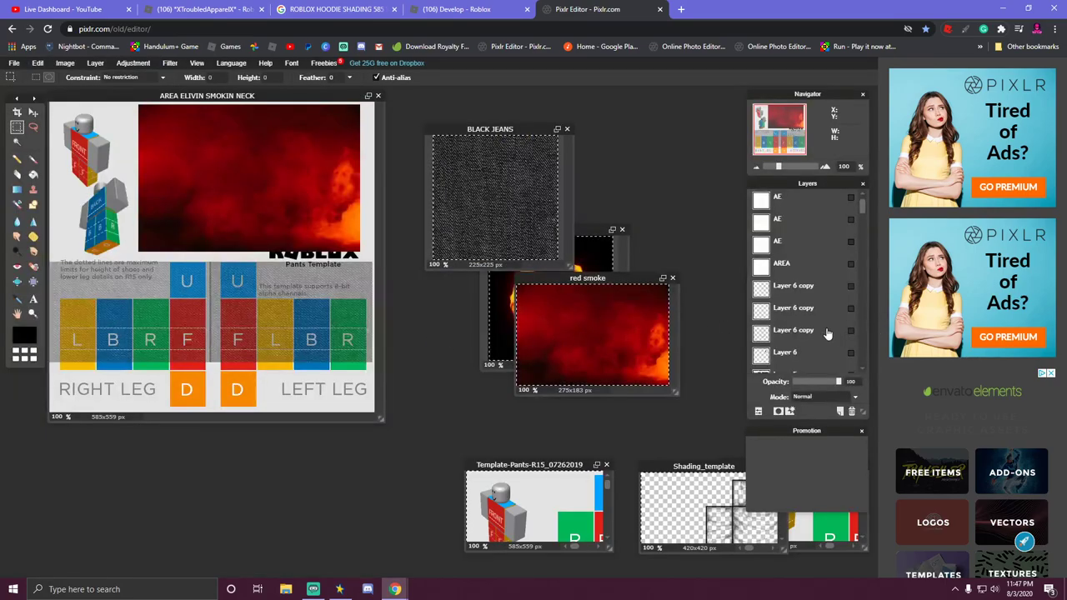
# Lower the opacity of the red smoke layer, Layer 18, to 52.
pyautogui.scroll(-3, 824, 333)
pyautogui.scroll(-2, 823, 332)
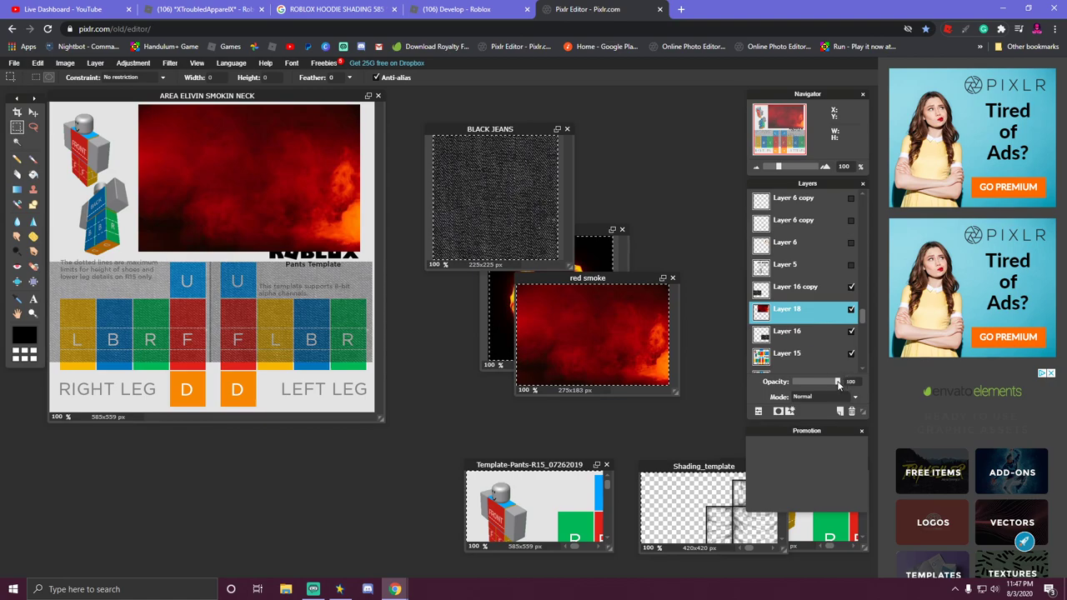
pyautogui.moveTo(838, 384); pyautogui.dragTo(817, 383)
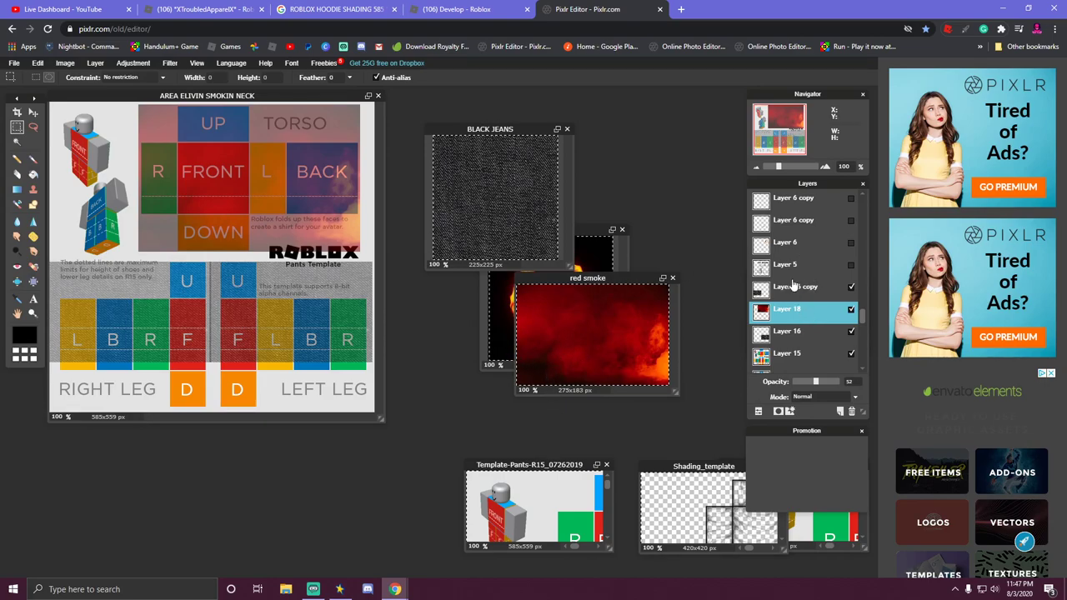
# Show the fire ring and AREA ELIVIN text on the torso back, and the small ring with AE text on the front.
pyautogui.scroll(2, 803, 289)
pyautogui.scroll(-1, 803, 288)
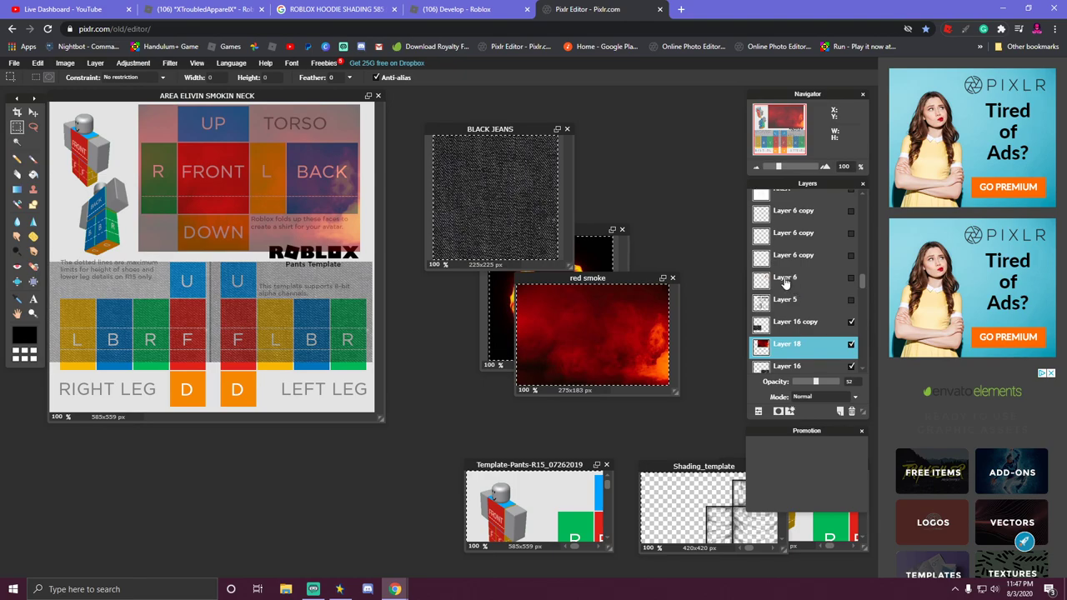
pyautogui.click(851, 278)
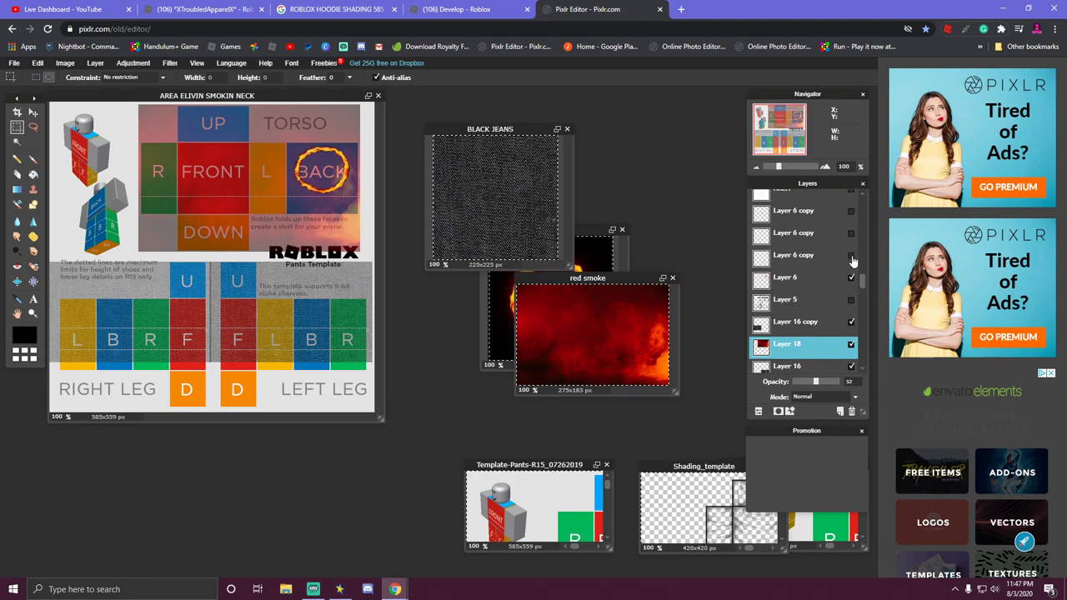
pyautogui.click(851, 256)
pyautogui.click(851, 256)
pyautogui.scroll(3, 818, 285)
pyautogui.scroll(1, 818, 285)
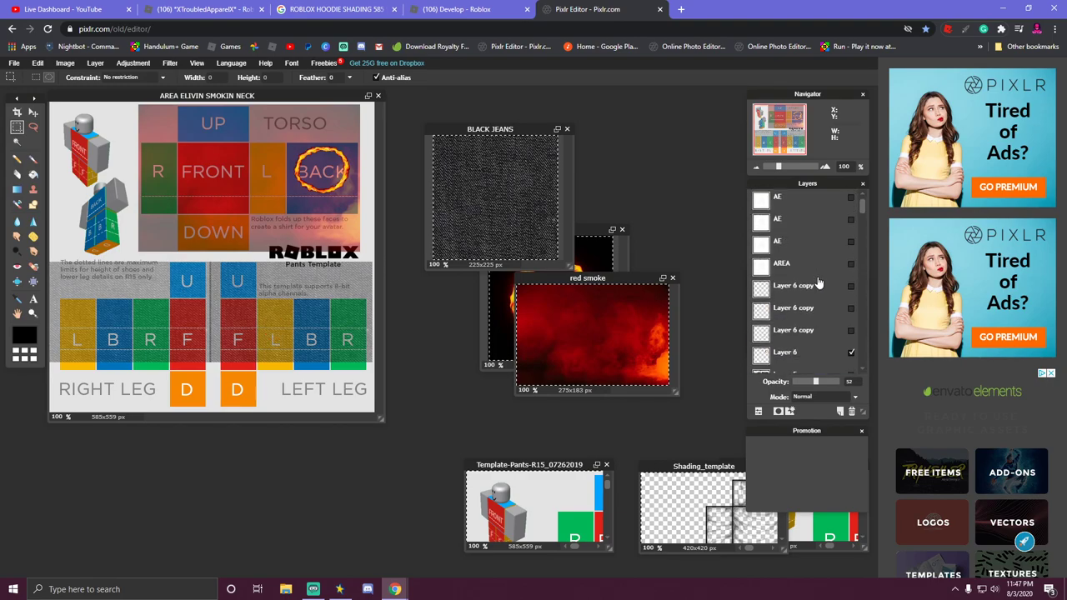
pyautogui.click(851, 264)
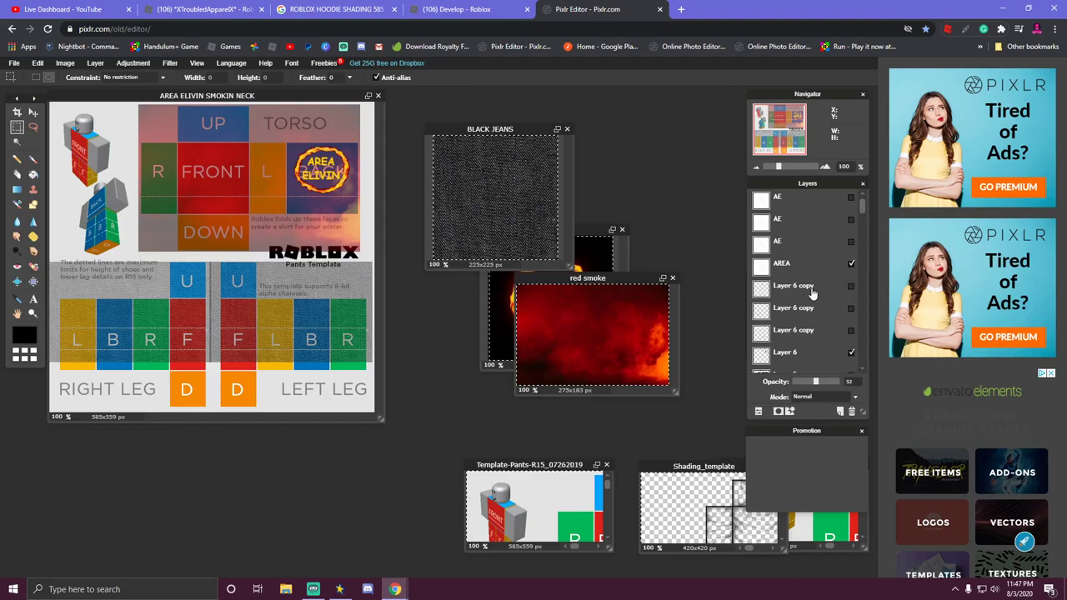
pyautogui.click(851, 244)
pyautogui.click(851, 244)
# Start opening an image file, browse Merch Materials, and switch to the Merch Template folder inside YouTube.
pyautogui.click(13, 63)
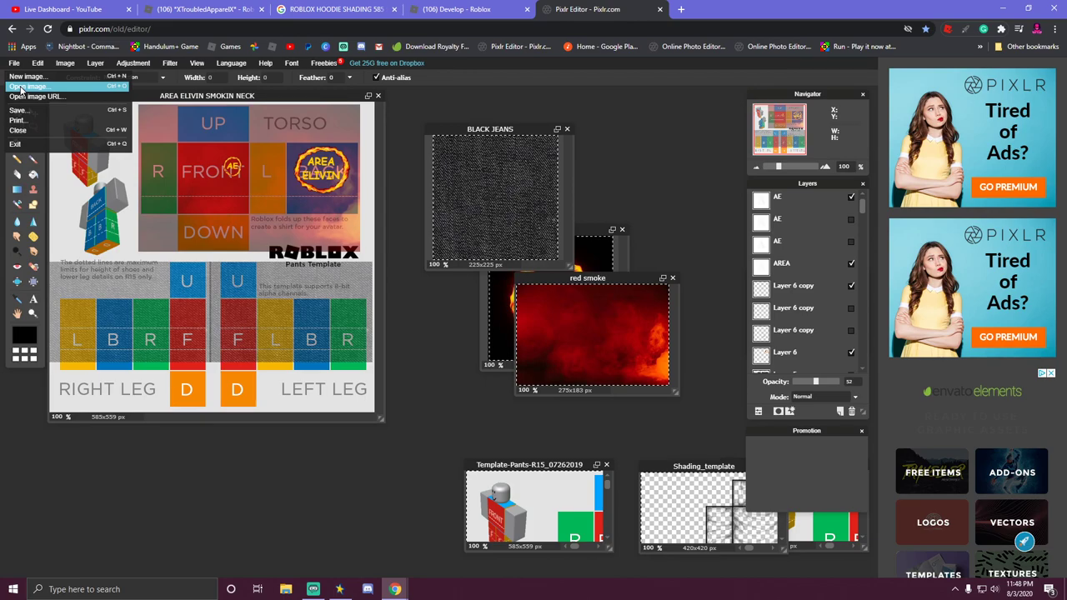
pyautogui.click(21, 87)
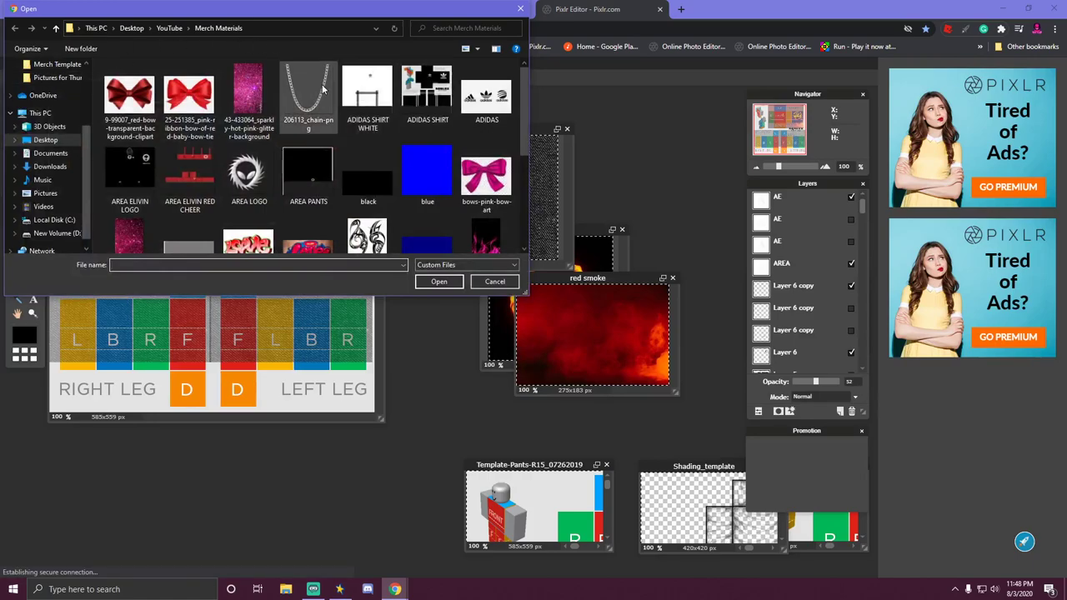
pyautogui.scroll(-5, 430, 205)
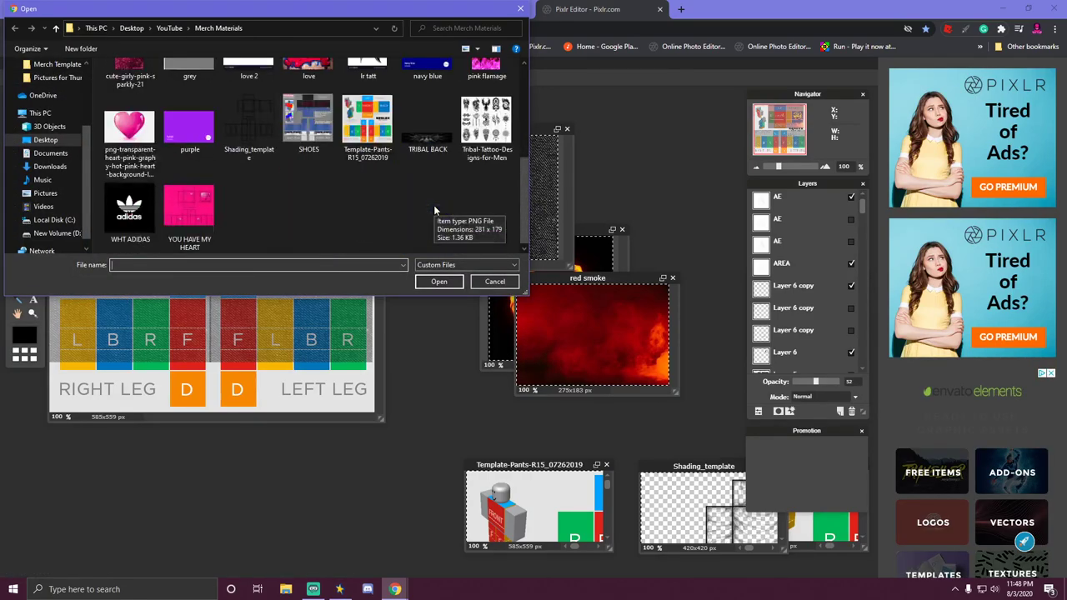
pyautogui.scroll(3, 434, 209)
pyautogui.scroll(-1, 433, 206)
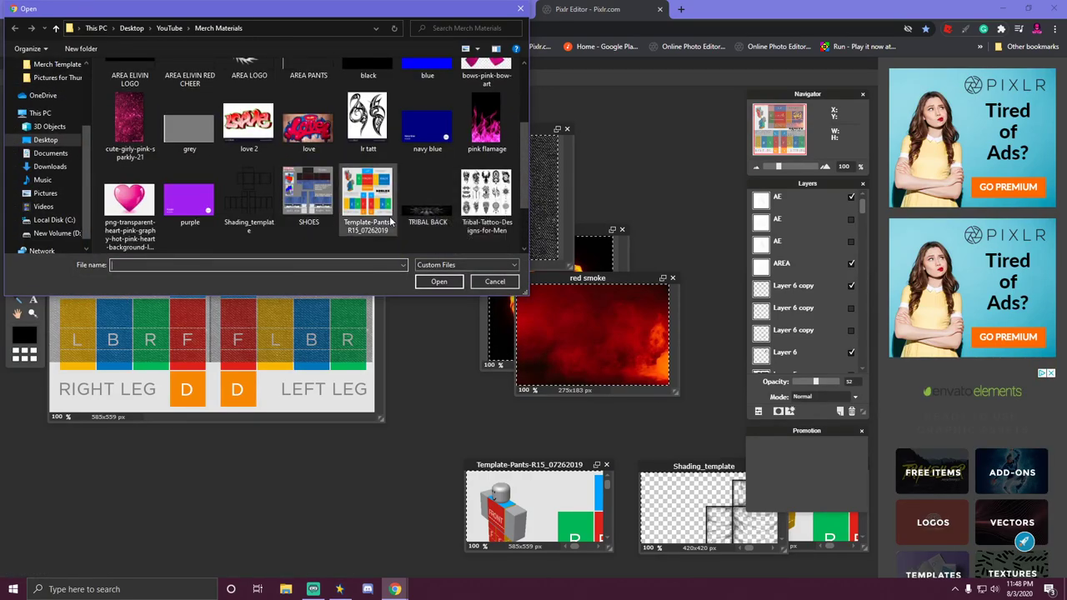
pyautogui.scroll(2, 427, 214)
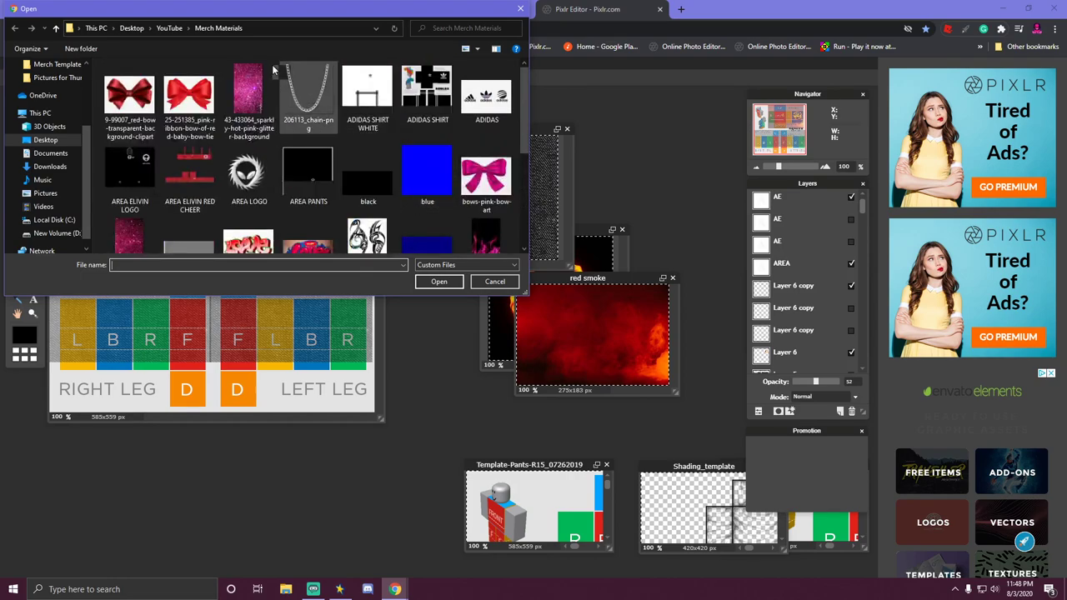
pyautogui.click(169, 28)
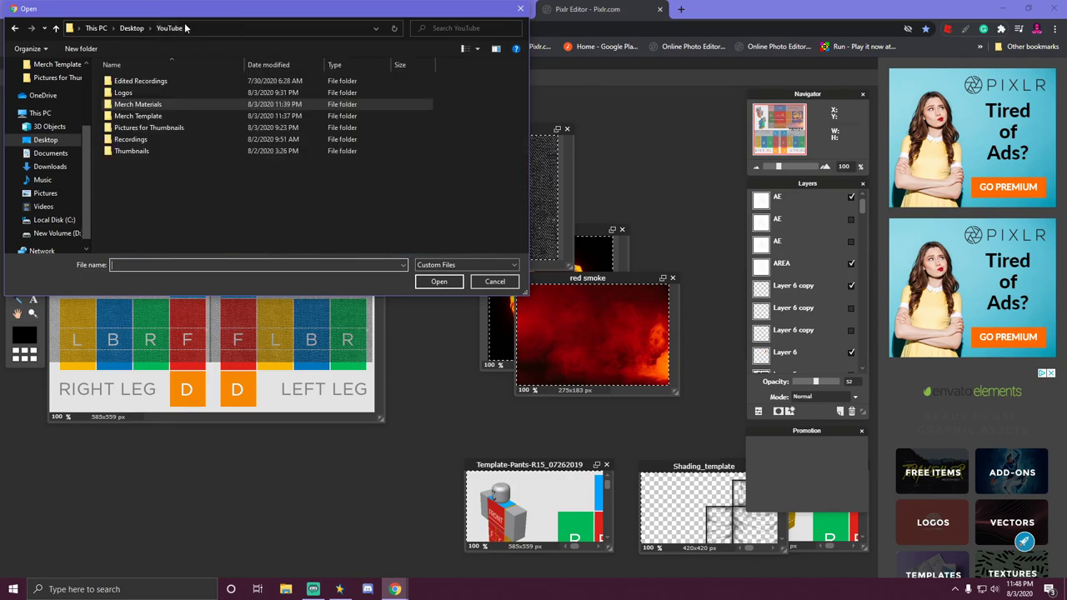
pyautogui.click(177, 118)
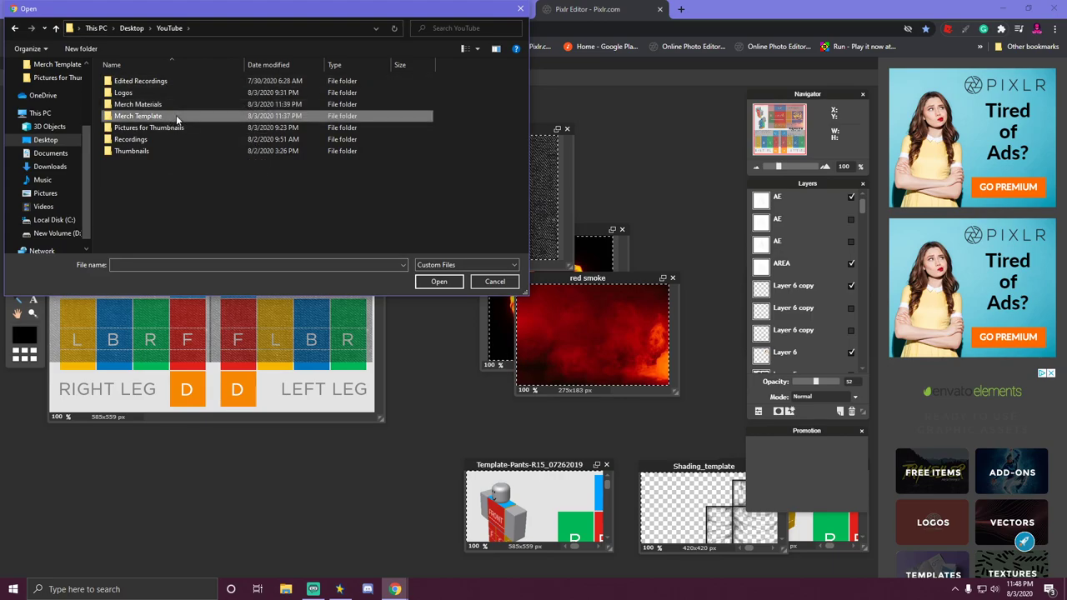
pyautogui.doubleClick(176, 121)
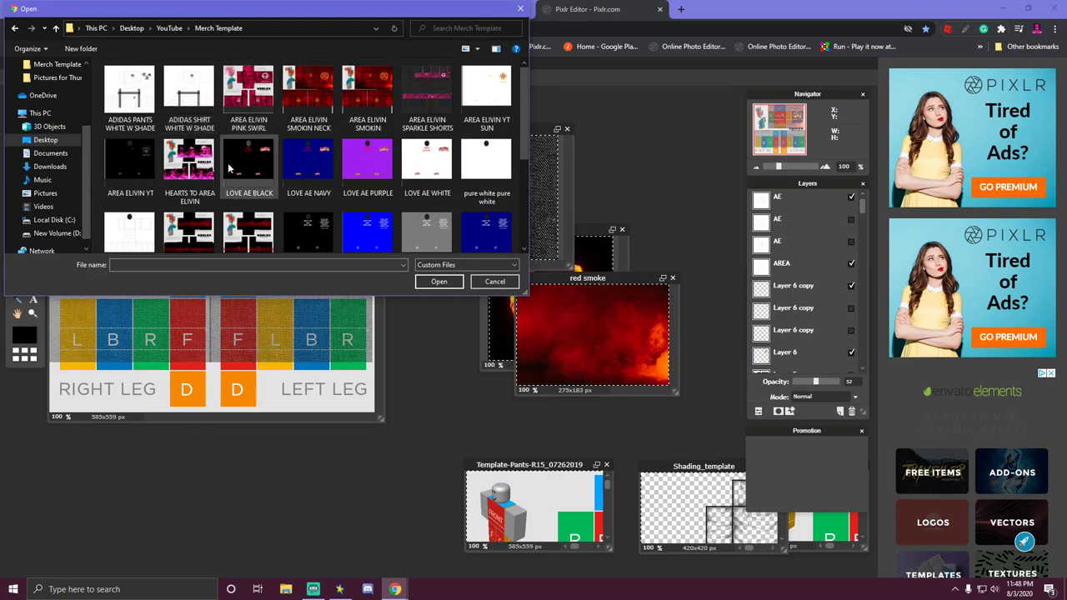
# Look through the Merch Template folder for the needed image, with the file filter set to All Files.
pyautogui.scroll(-2, 377, 194)
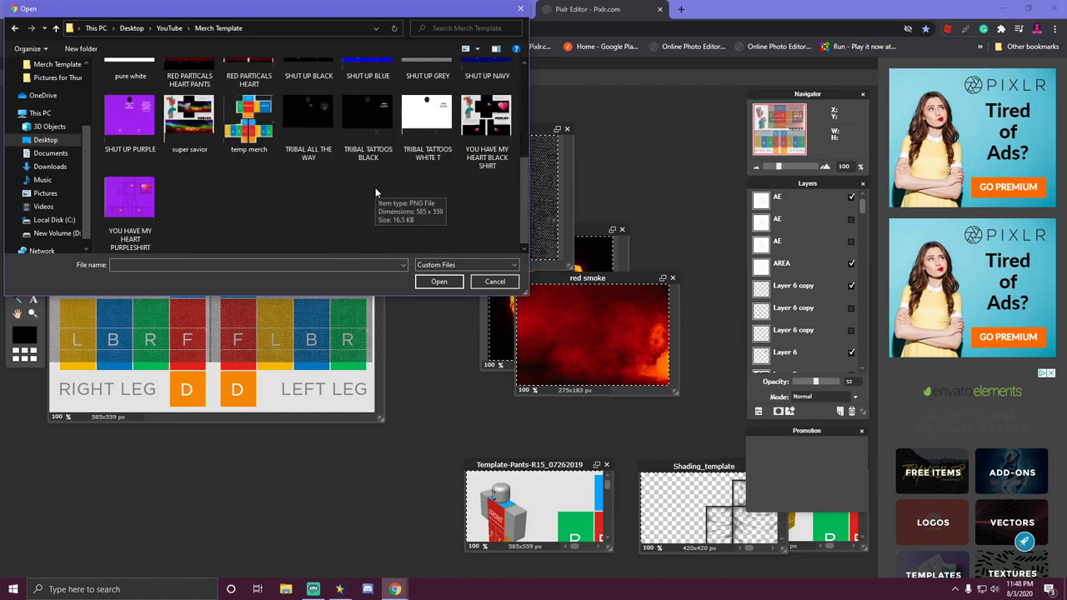
pyautogui.scroll(2, 377, 193)
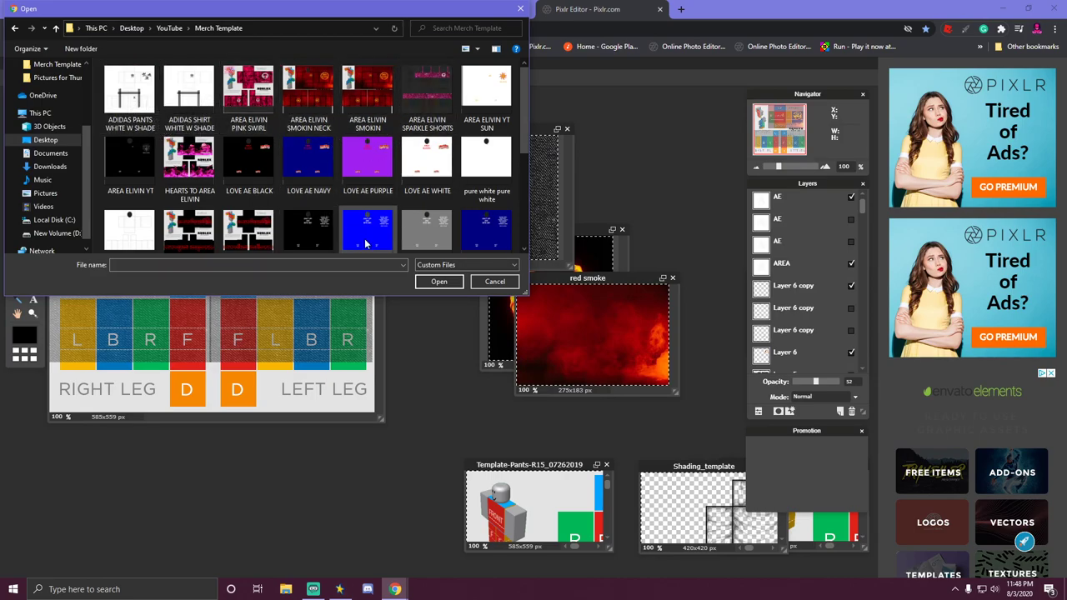
pyautogui.click(456, 265)
pyautogui.click(446, 284)
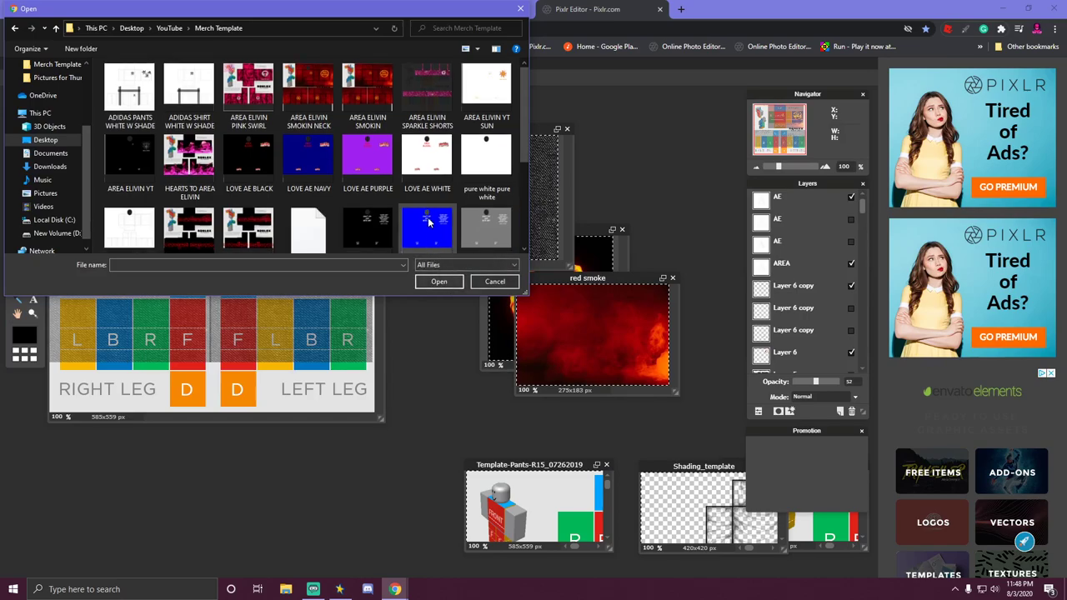
pyautogui.scroll(-3, 429, 216)
pyautogui.scroll(5, 429, 215)
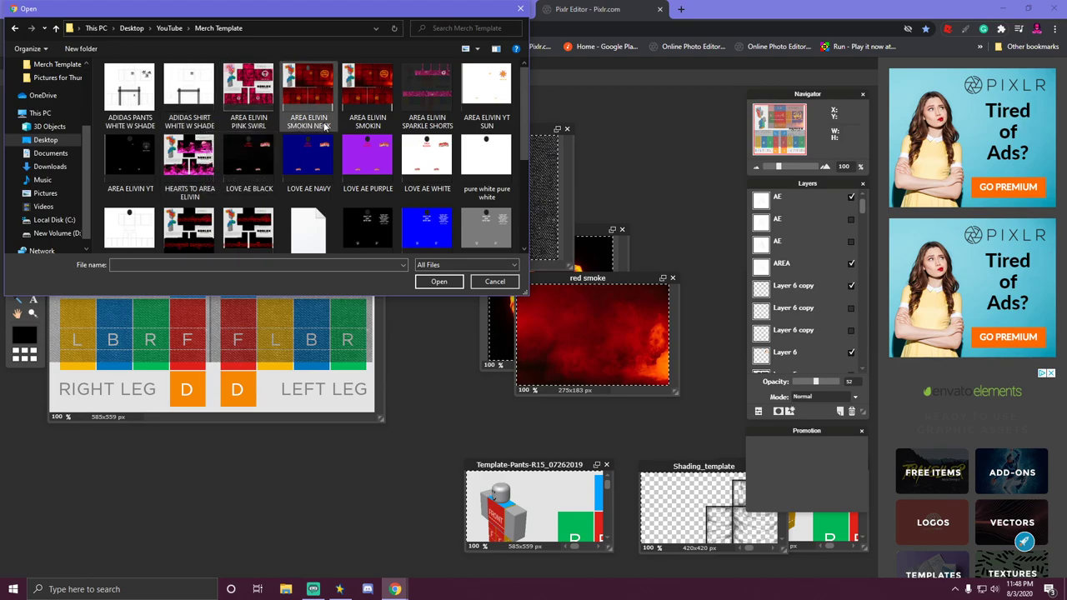
pyautogui.scroll(-1, 341, 227)
pyautogui.scroll(-5, 340, 222)
pyautogui.scroll(1, 340, 222)
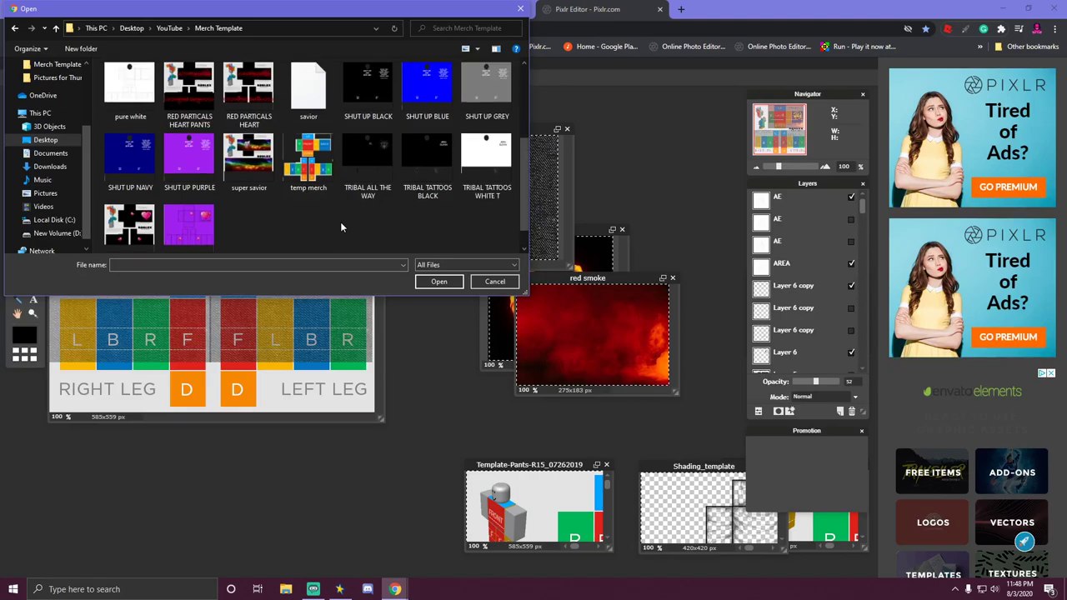
# Look through the Merch Template, Merch Materials, Logos and Thumbnails folders for an image containing shoes.
pyautogui.scroll(-1, 340, 222)
pyautogui.scroll(1, 66, 75)
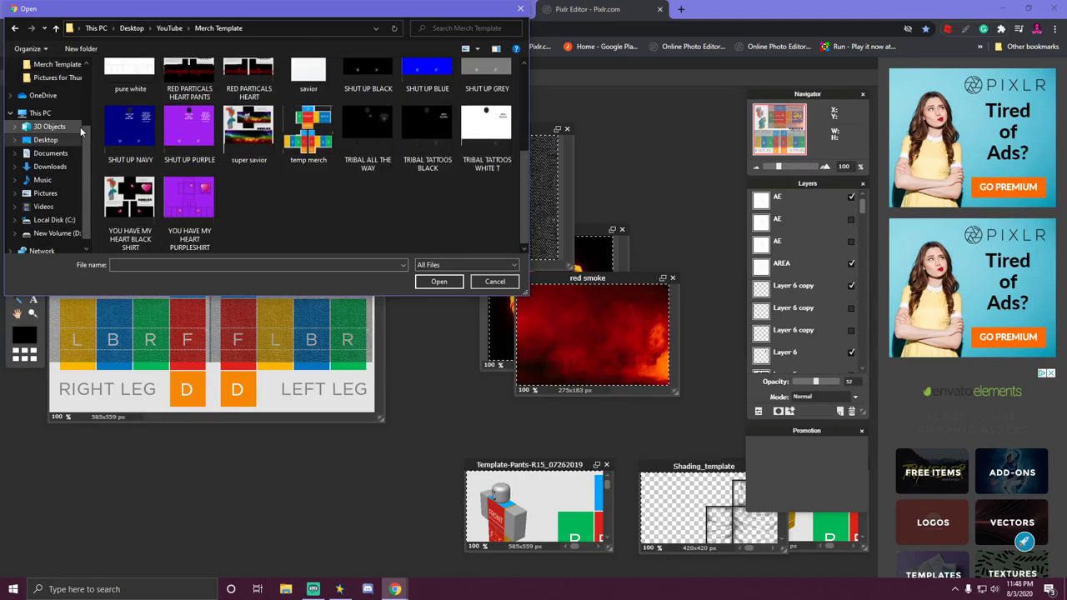
pyautogui.click(169, 28)
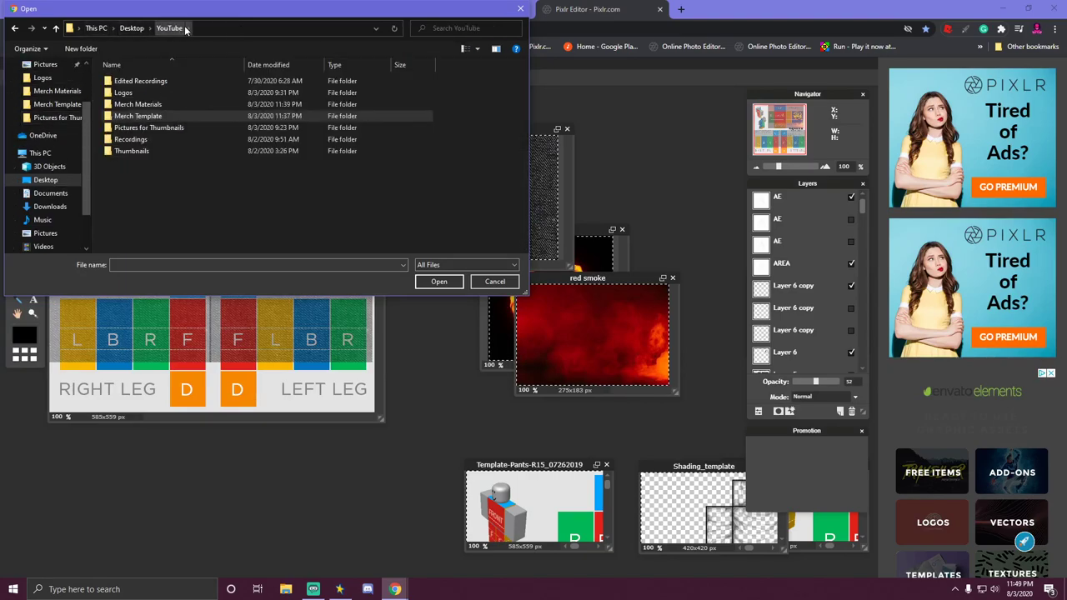
pyautogui.doubleClick(160, 107)
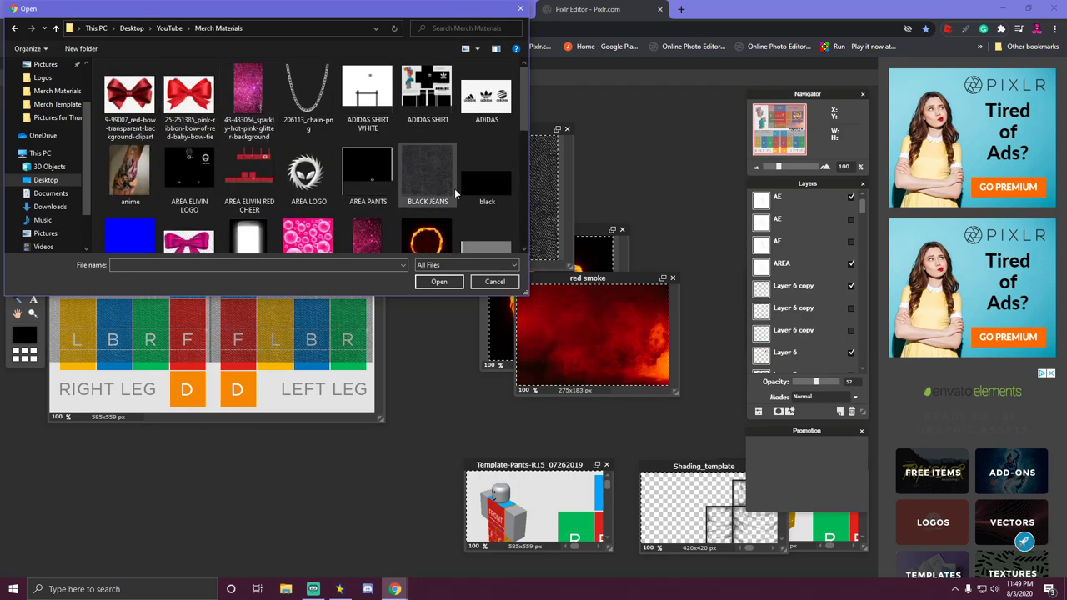
pyautogui.scroll(-6, 455, 194)
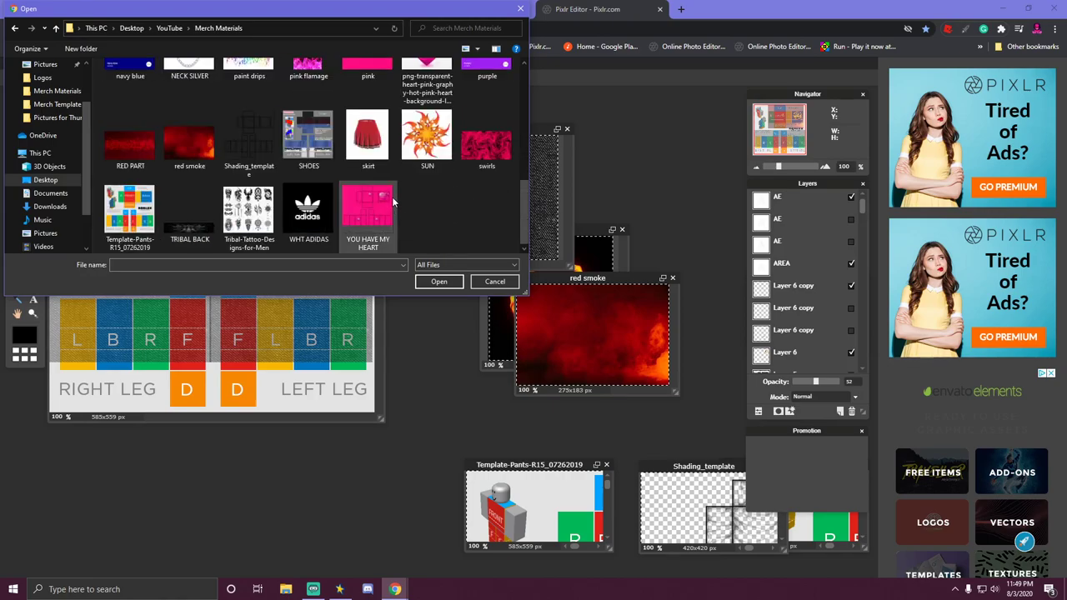
pyautogui.scroll(4, 394, 201)
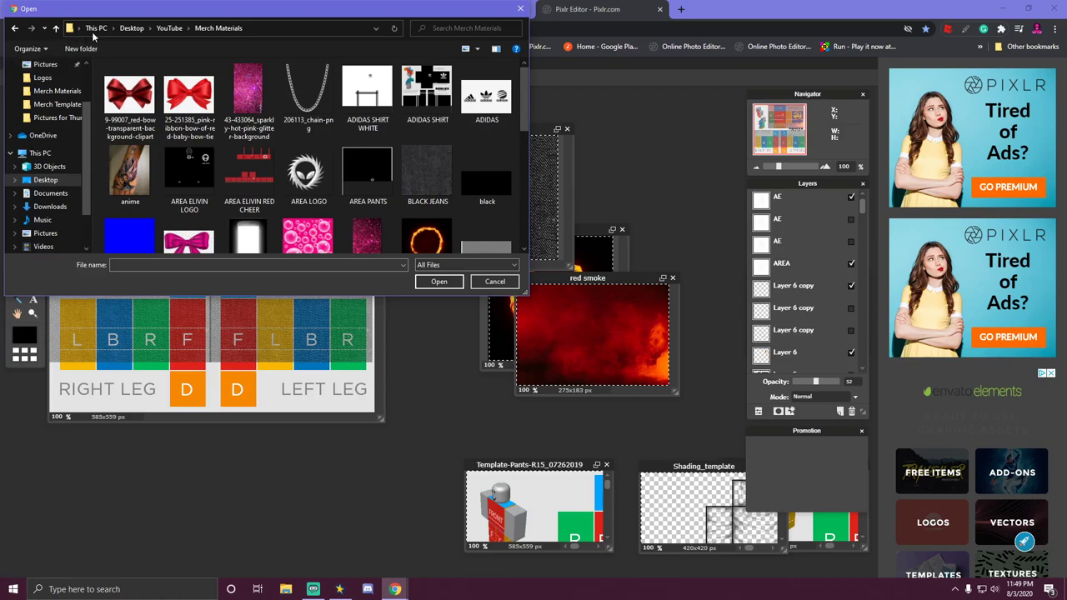
pyautogui.click(169, 28)
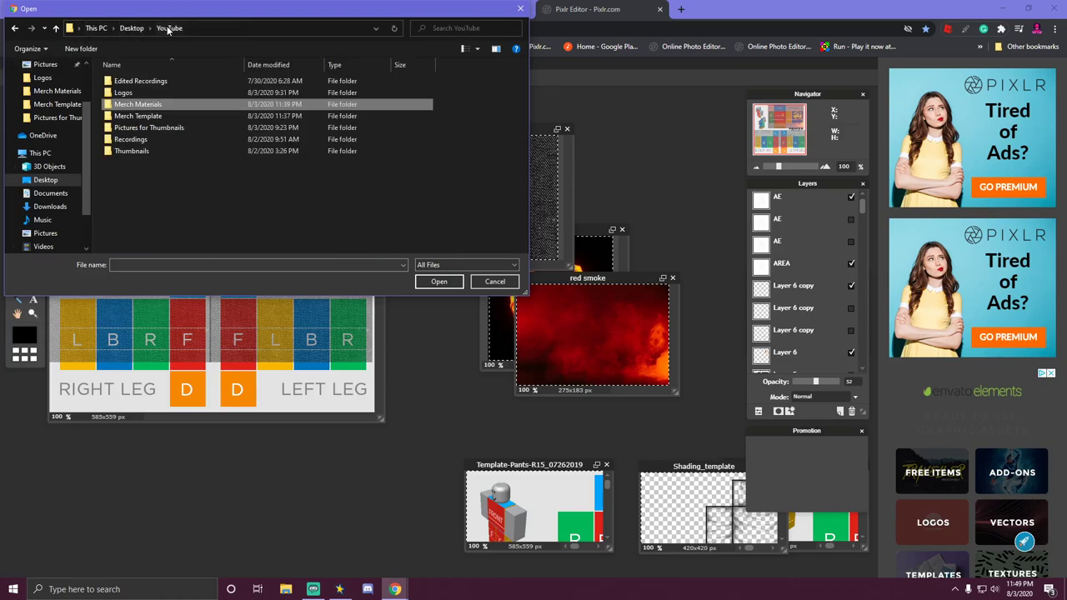
pyautogui.doubleClick(174, 94)
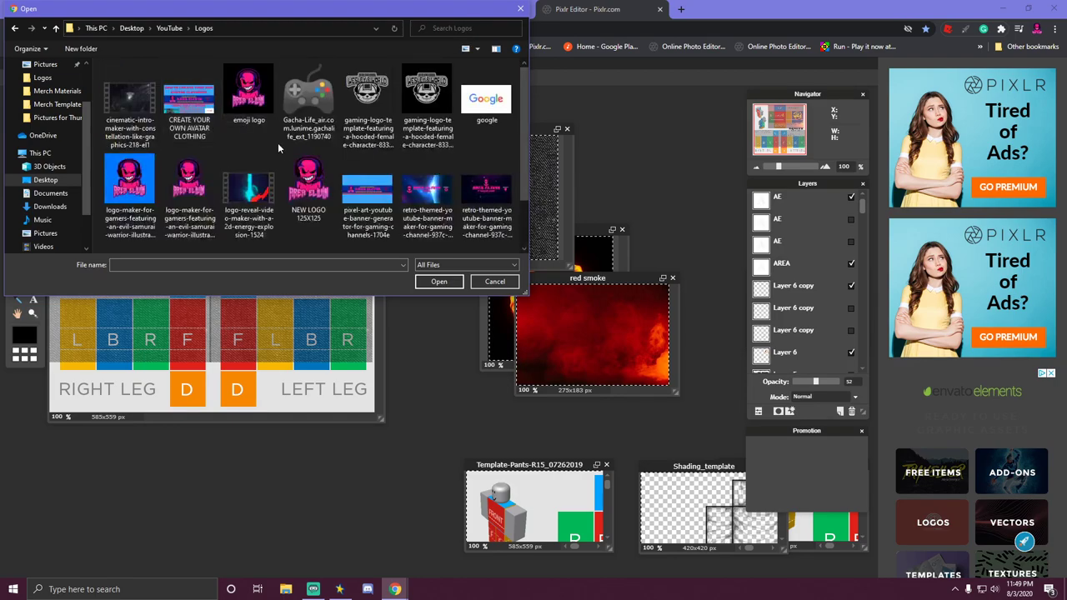
pyautogui.scroll(-2, 256, 165)
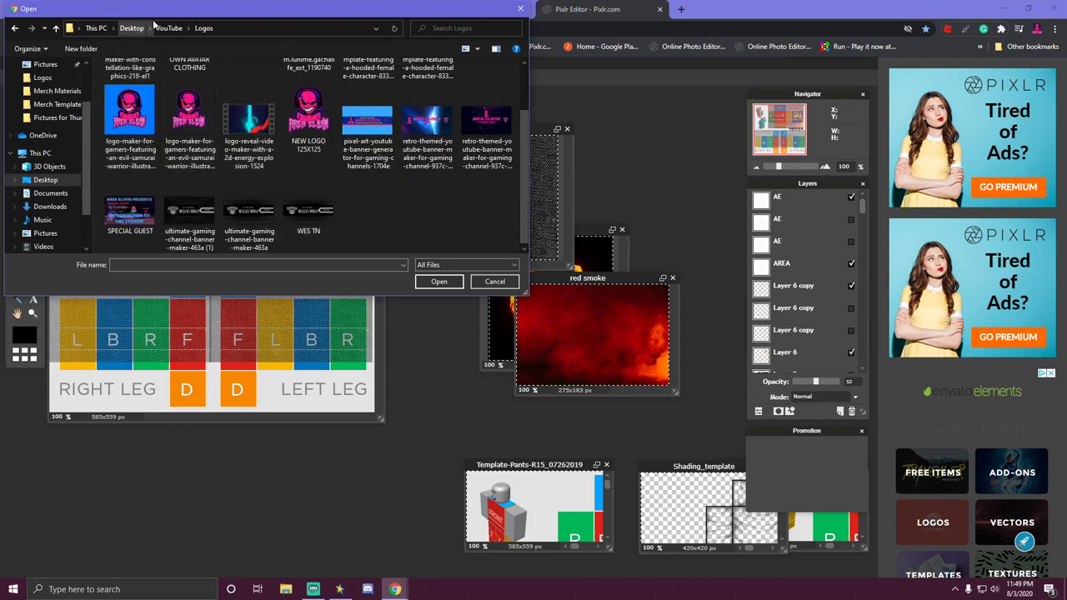
pyautogui.click(169, 27)
pyautogui.doubleClick(141, 152)
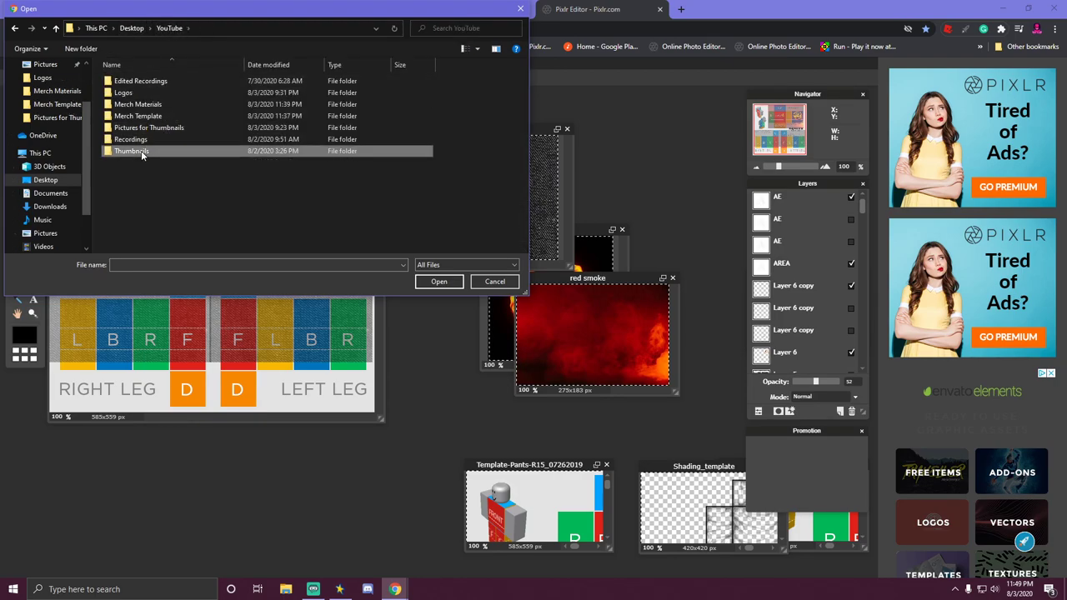
pyautogui.scroll(-1, 388, 179)
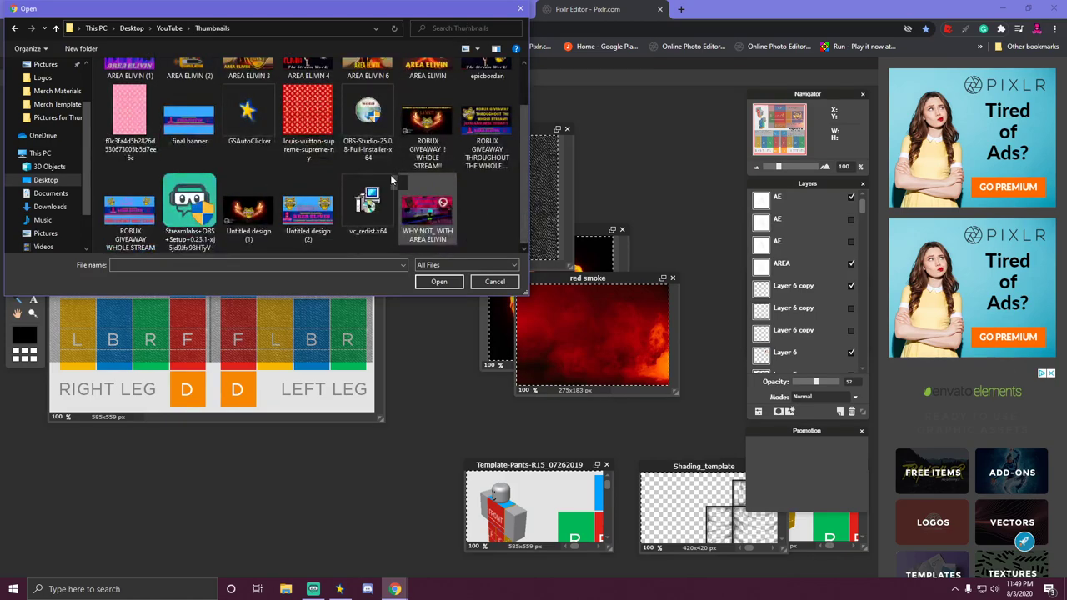
# Open WHITE ADIDAS WITH SHOES from the Pictures for Thumbnails folder and place its window beside AREA ELIVIN SMOKIN NECK.
pyautogui.click(184, 30)
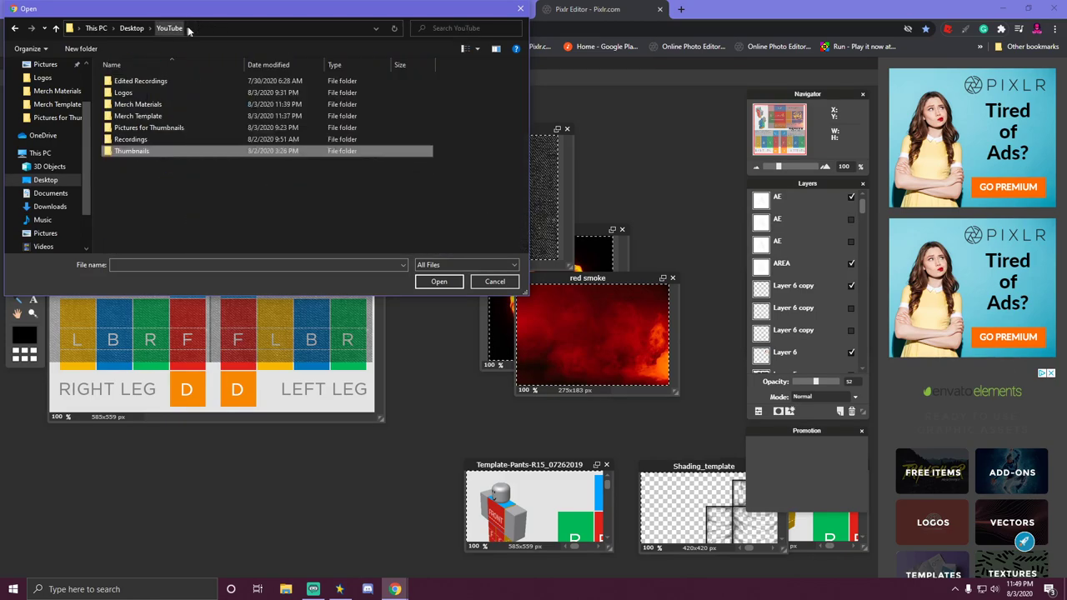
pyautogui.doubleClick(160, 129)
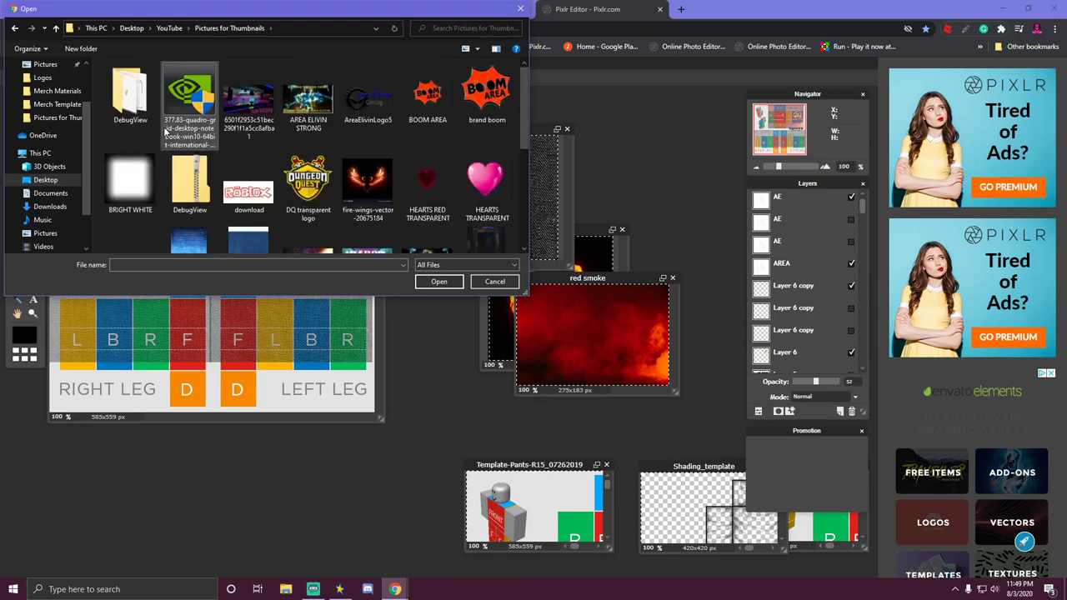
pyautogui.scroll(-2, 325, 182)
pyautogui.scroll(-2, 325, 182)
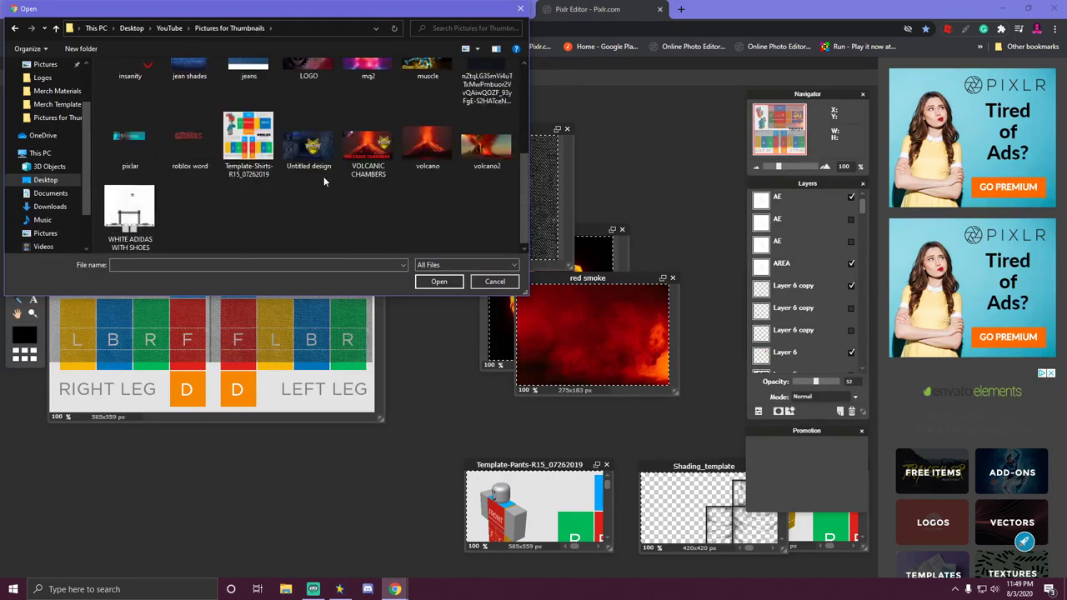
pyautogui.doubleClick(134, 208)
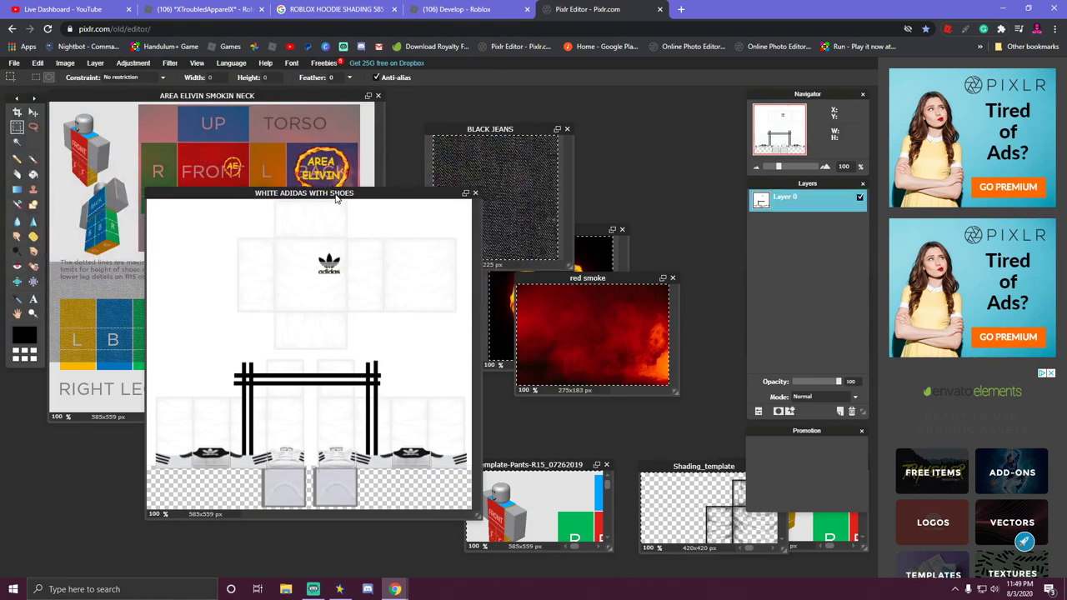
pyautogui.moveTo(336, 198); pyautogui.dragTo(589, 92)
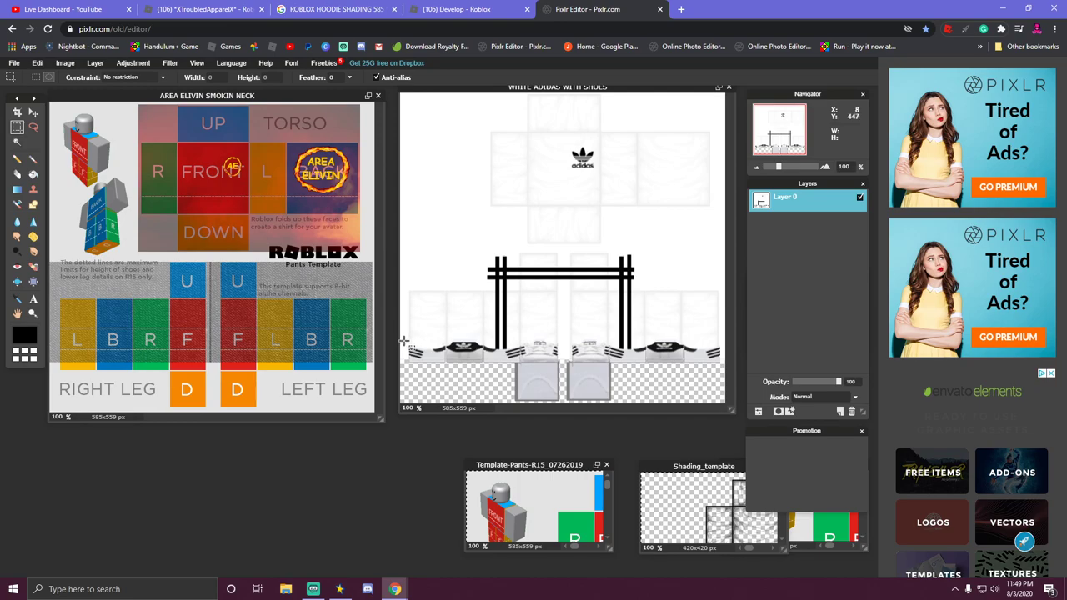
pyautogui.moveTo(414, 341); pyautogui.dragTo(696, 337)
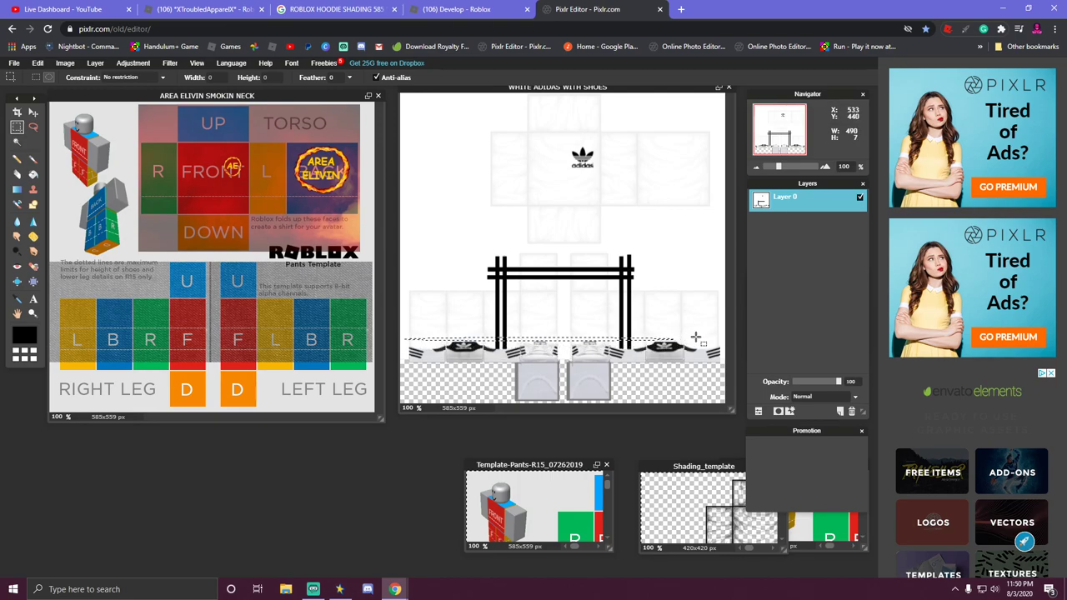
pyautogui.click(696, 338)
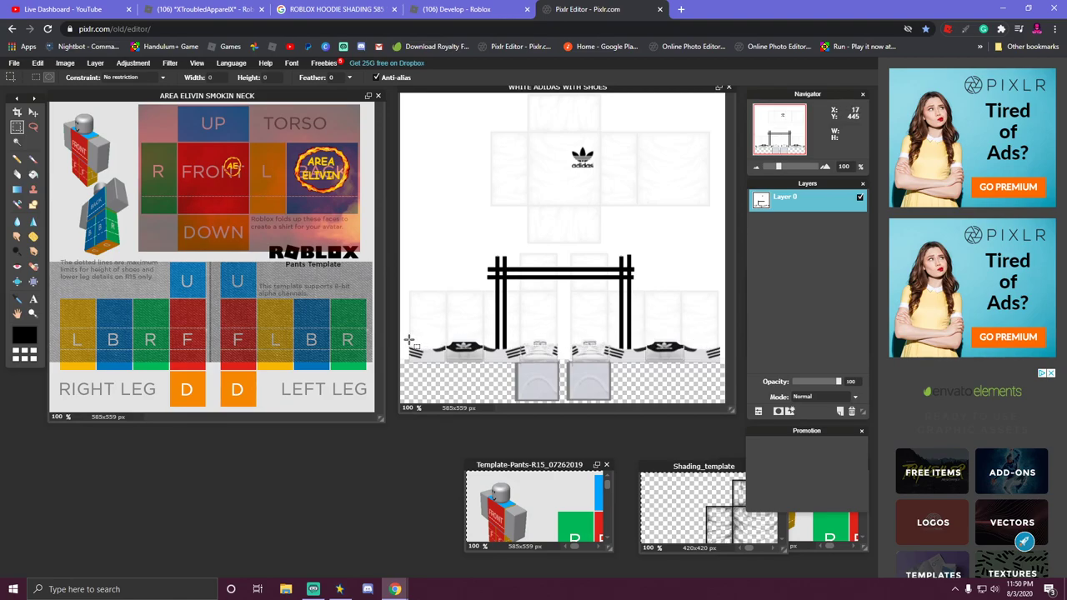
pyautogui.moveTo(406, 341); pyautogui.dragTo(737, 362)
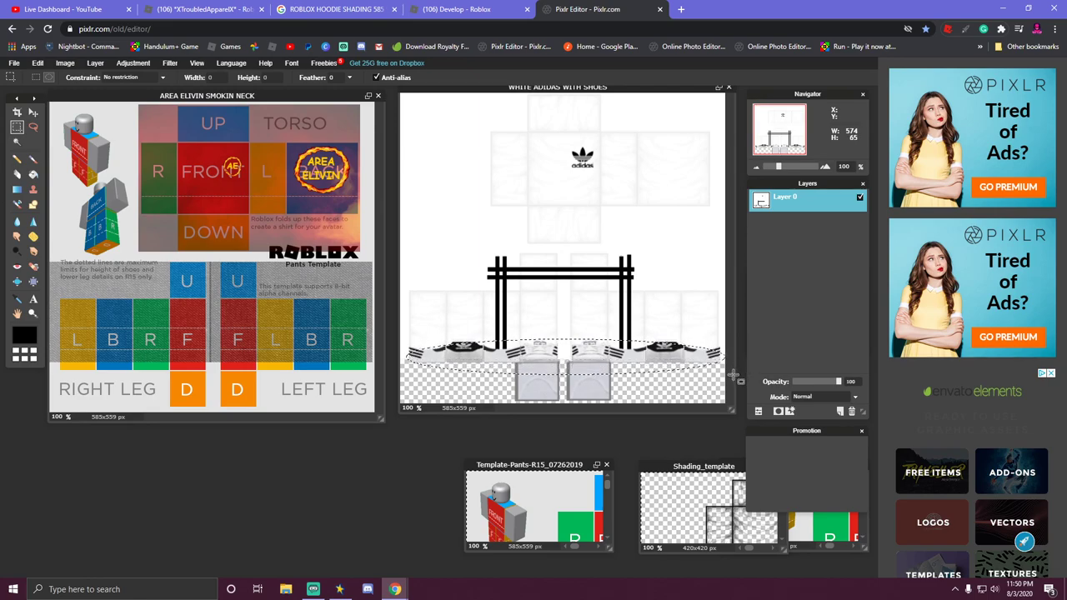
# Copy the shoe strip using a Rectangular Marquee of about 577 by 113 px and paste it into AREA ELIVIN SMOKIN NECK.
pyautogui.click(37, 78)
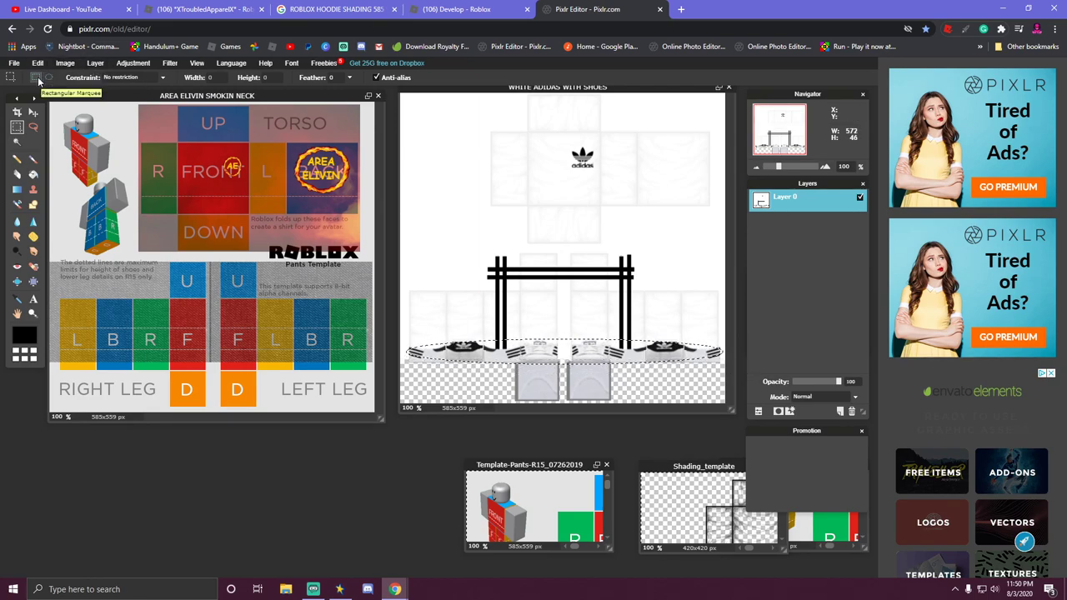
pyautogui.click(406, 326)
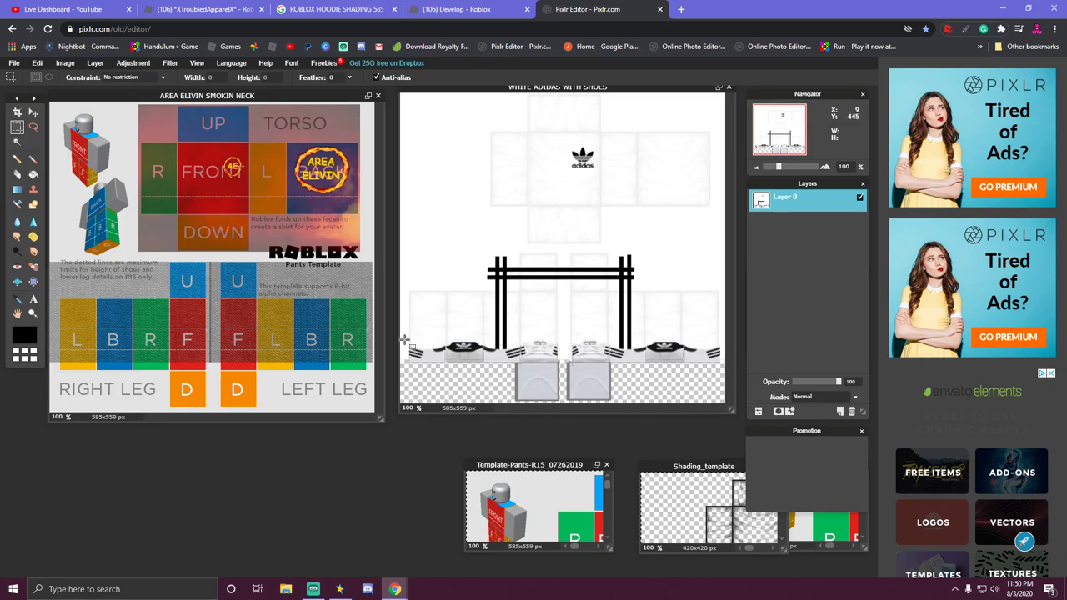
pyautogui.moveTo(572, 353); pyautogui.dragTo(730, 401)
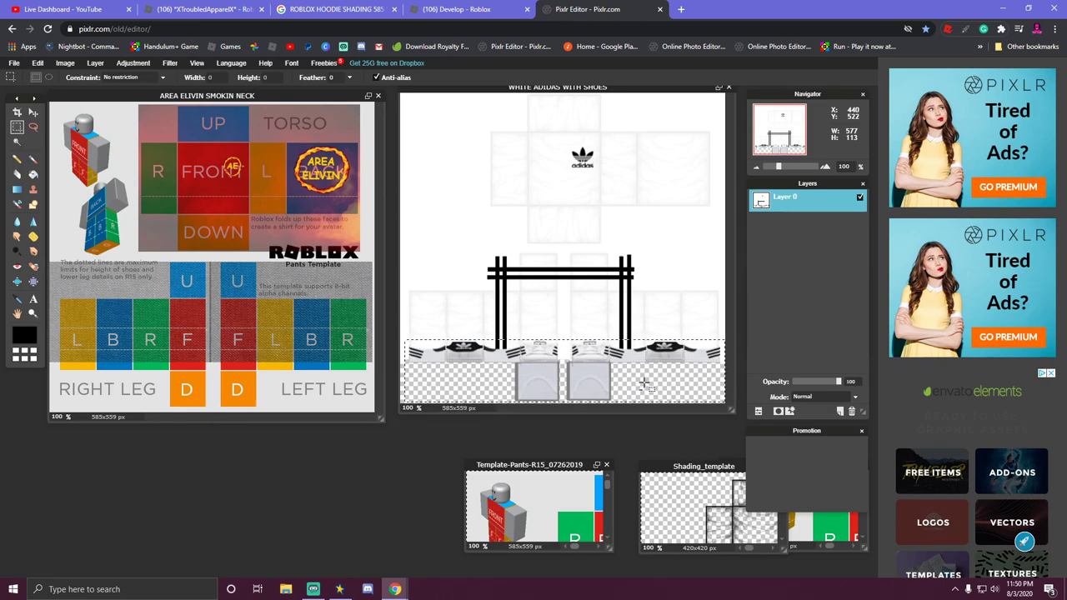
pyautogui.click(284, 343)
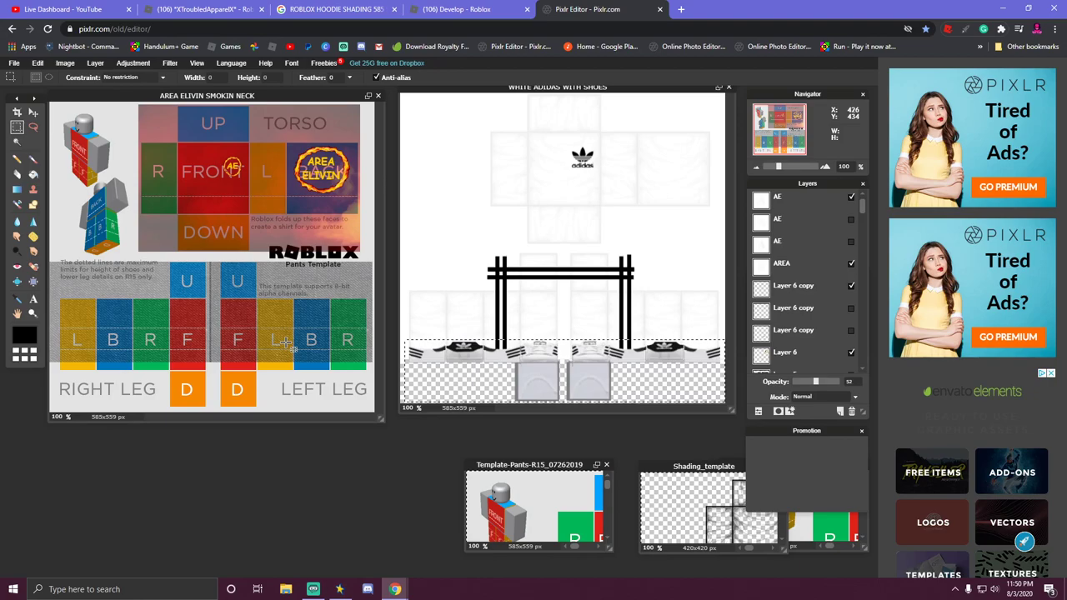
pyautogui.hotkey('ctrl', 'v')
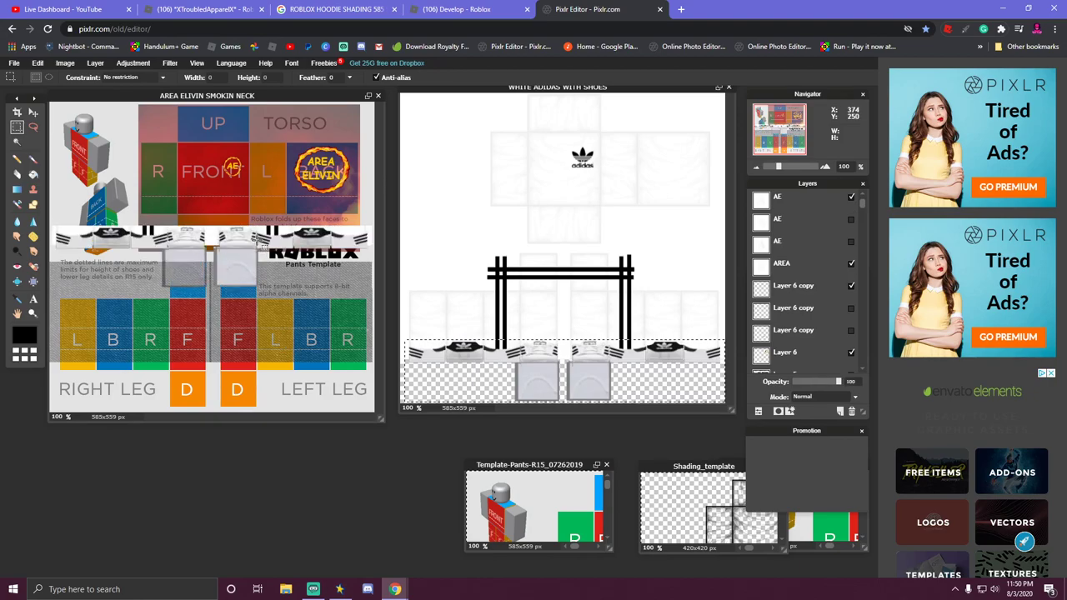
# Move the pasted shoes down with a free transform onto the lower ends of the leg panels and apply the change.
pyautogui.rightClick(253, 241)
pyautogui.click(240, 241)
pyautogui.rightClick(240, 241)
pyautogui.click(273, 324)
pyautogui.moveTo(255, 270); pyautogui.dragTo(240, 365)
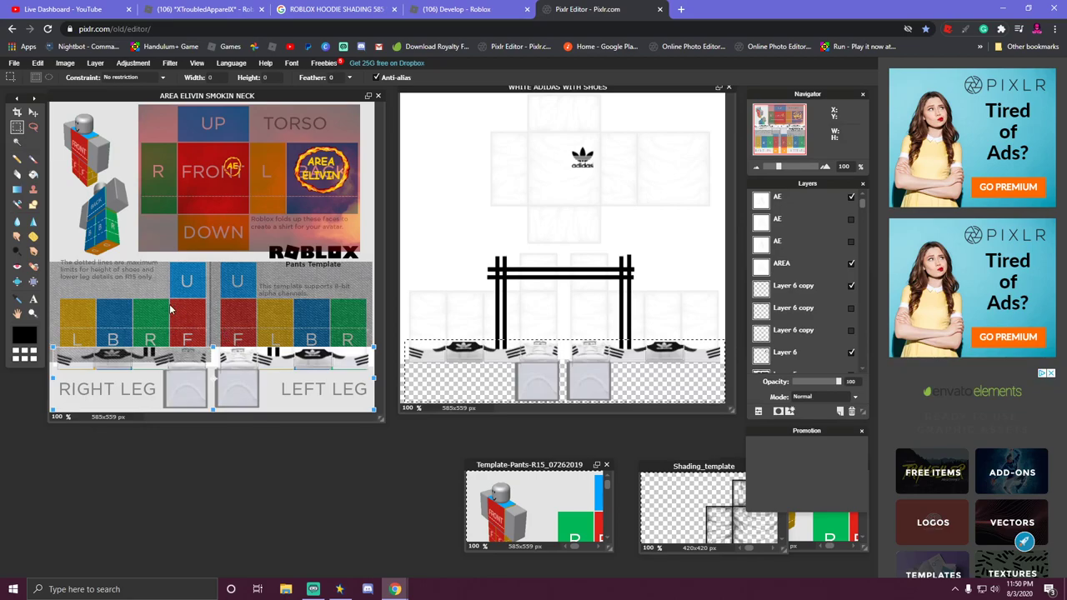
pyautogui.click(805, 331)
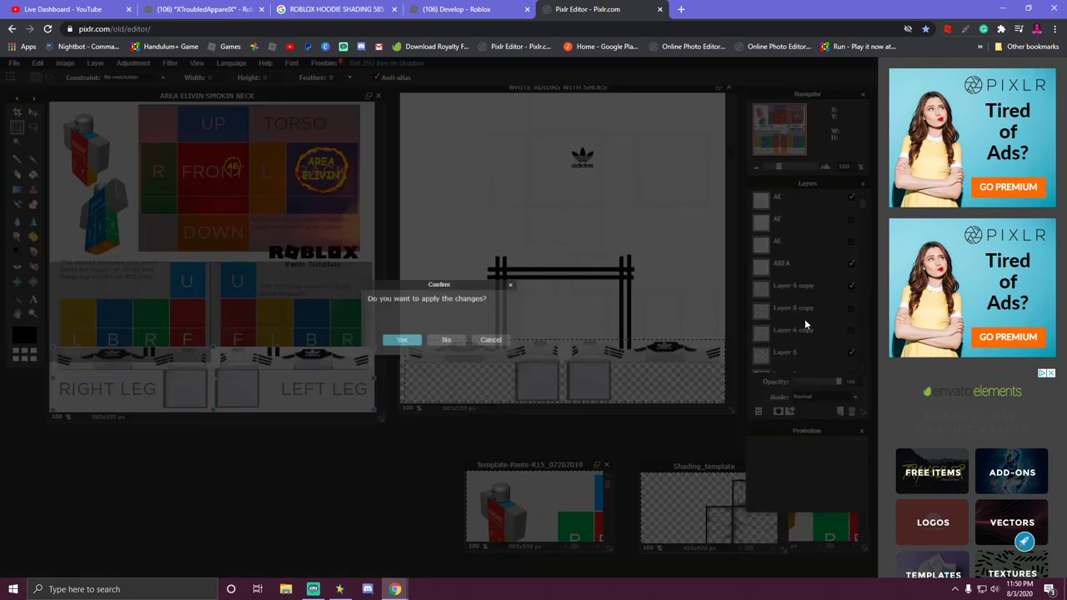
pyautogui.click(412, 341)
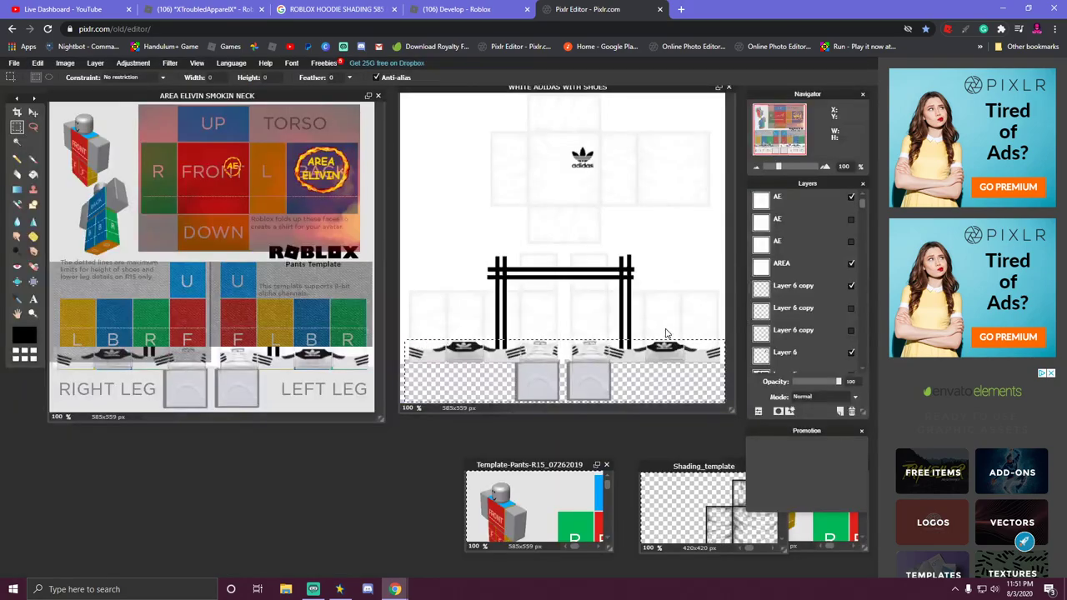
# Reorder the pasted shoe layer, Layer 19, so it sits directly above Layer 16 copy.
pyautogui.scroll(-3, 805, 332)
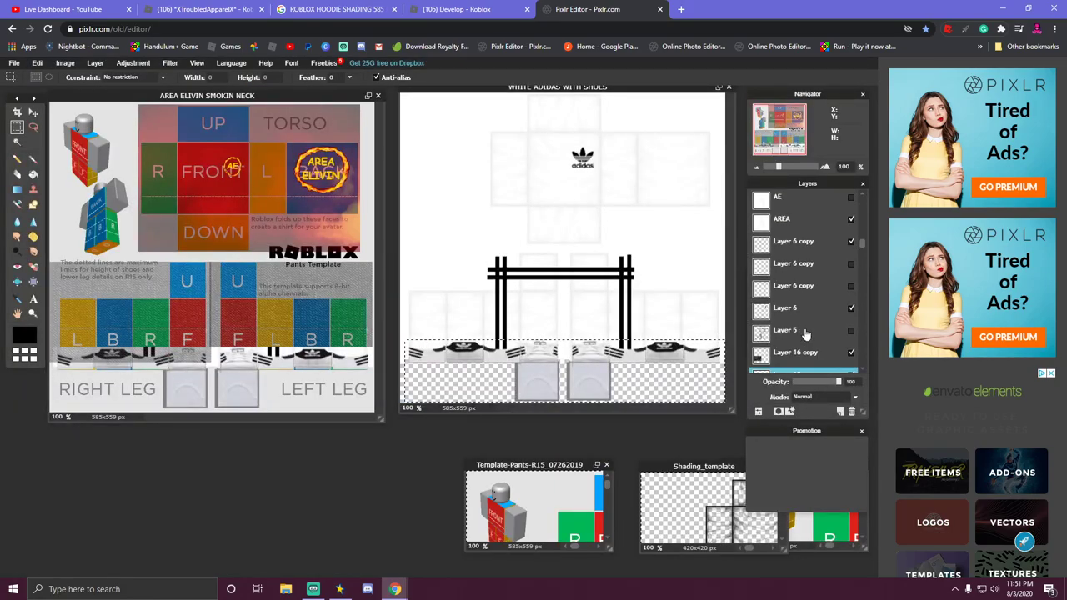
pyautogui.scroll(-3, 800, 333)
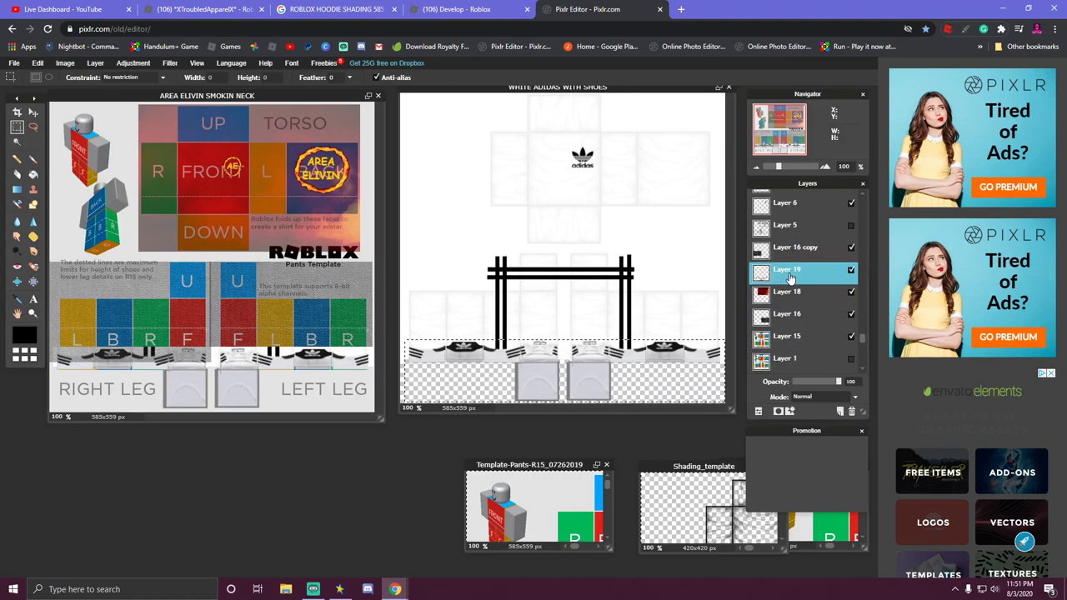
pyautogui.moveTo(790, 278); pyautogui.dragTo(789, 255)
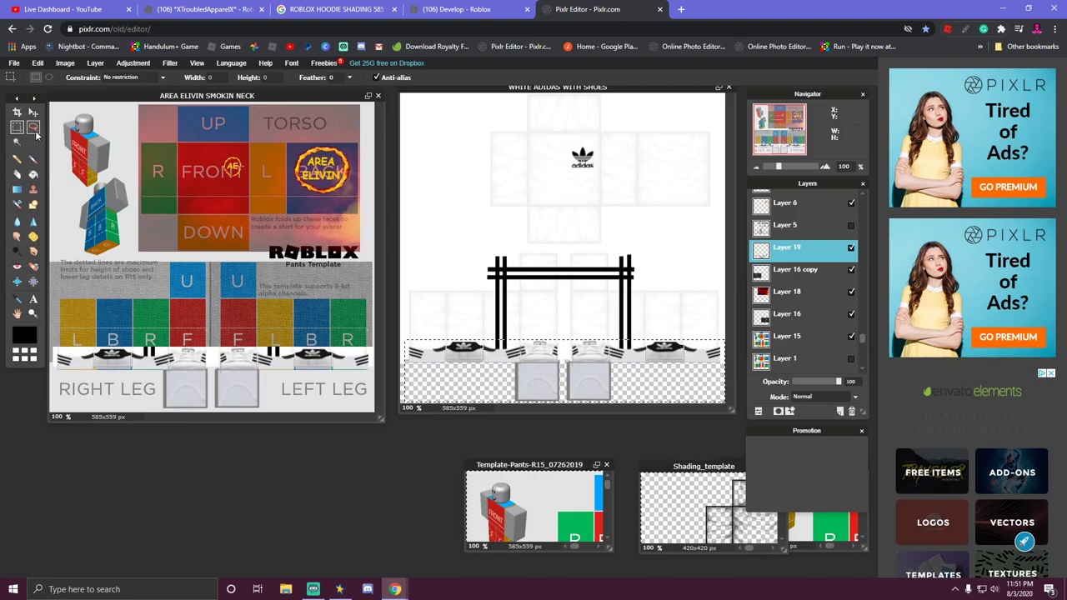
# Erase parts of the white background above the pasted shoes with the 50 px round eraser brush.
pyautogui.click(16, 175)
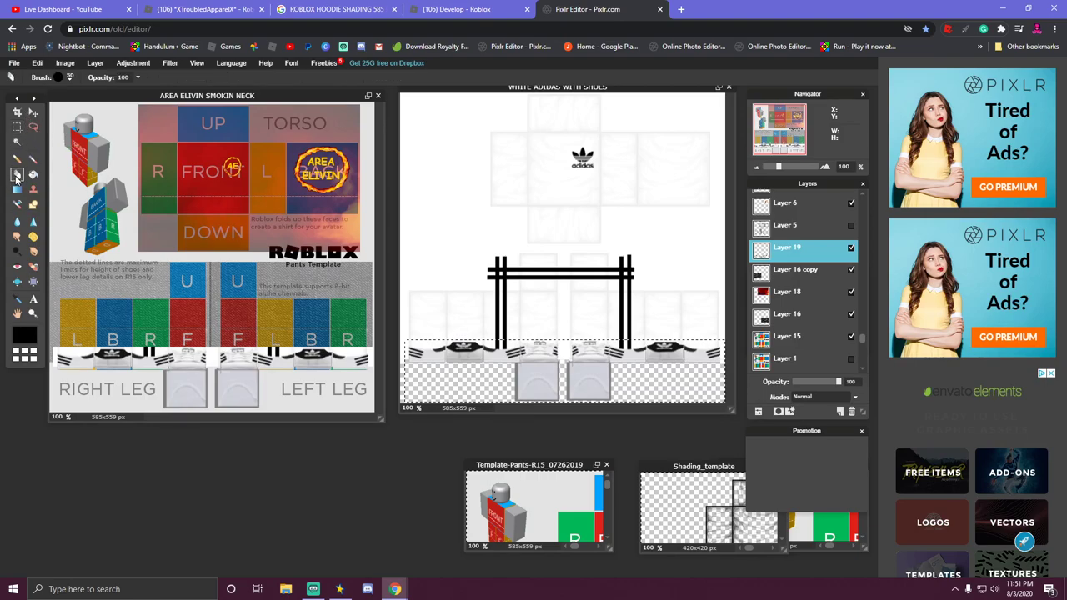
pyautogui.click(58, 76)
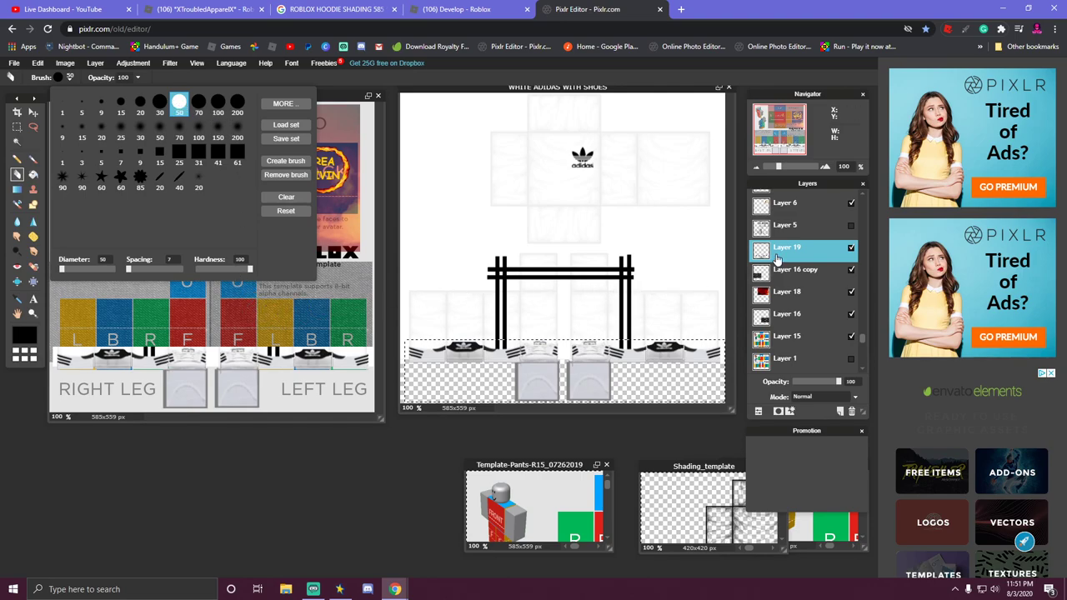
pyautogui.click(322, 291)
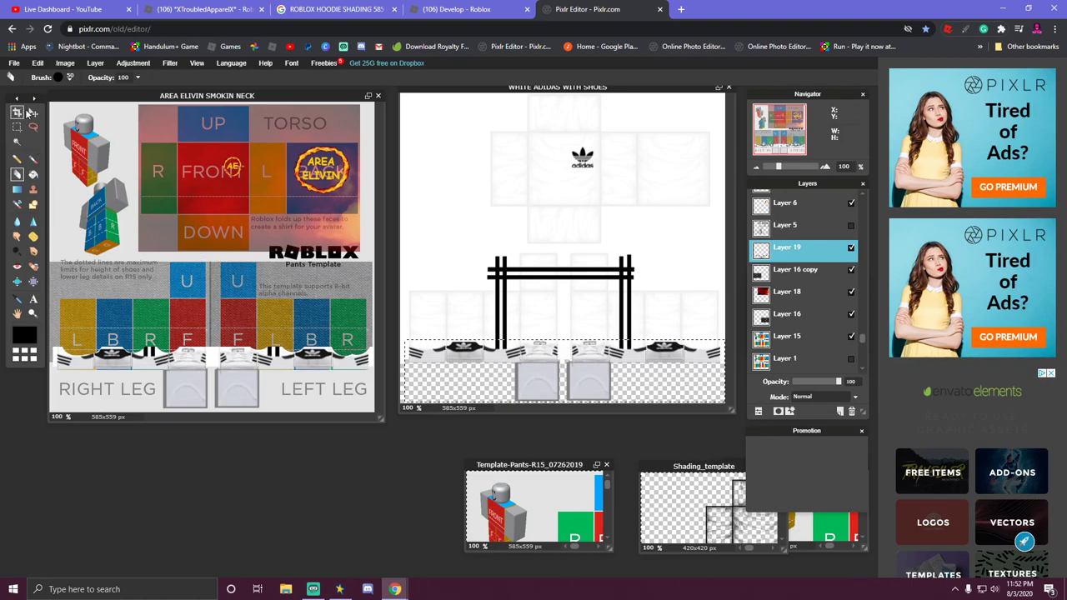
# Erase leftover white background around the shoes with the 15 px square and 20 px round eraser brushes.
pyautogui.click(58, 77)
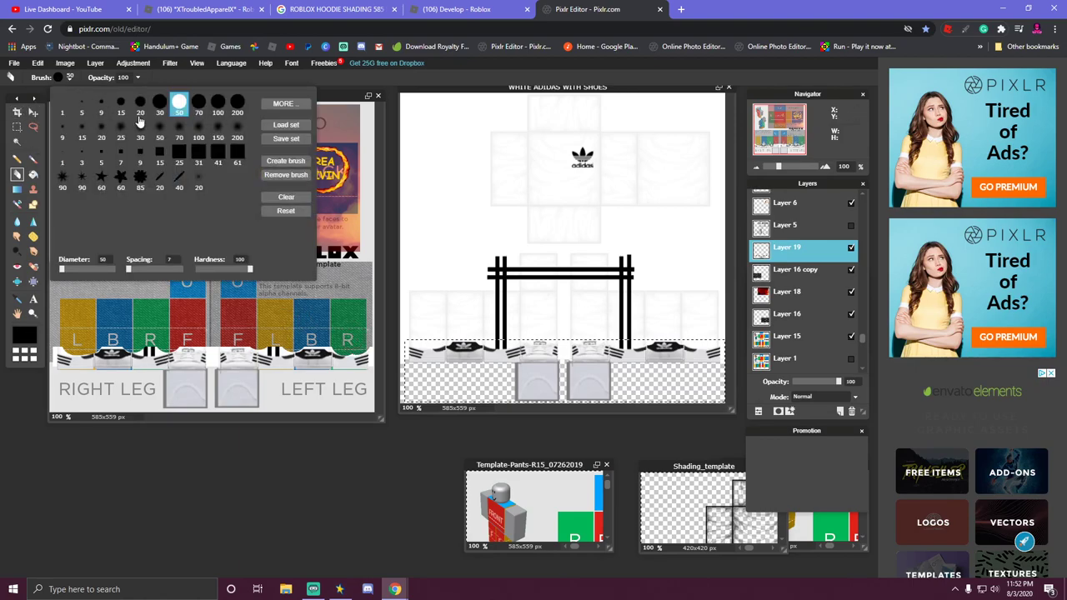
pyautogui.click(121, 156)
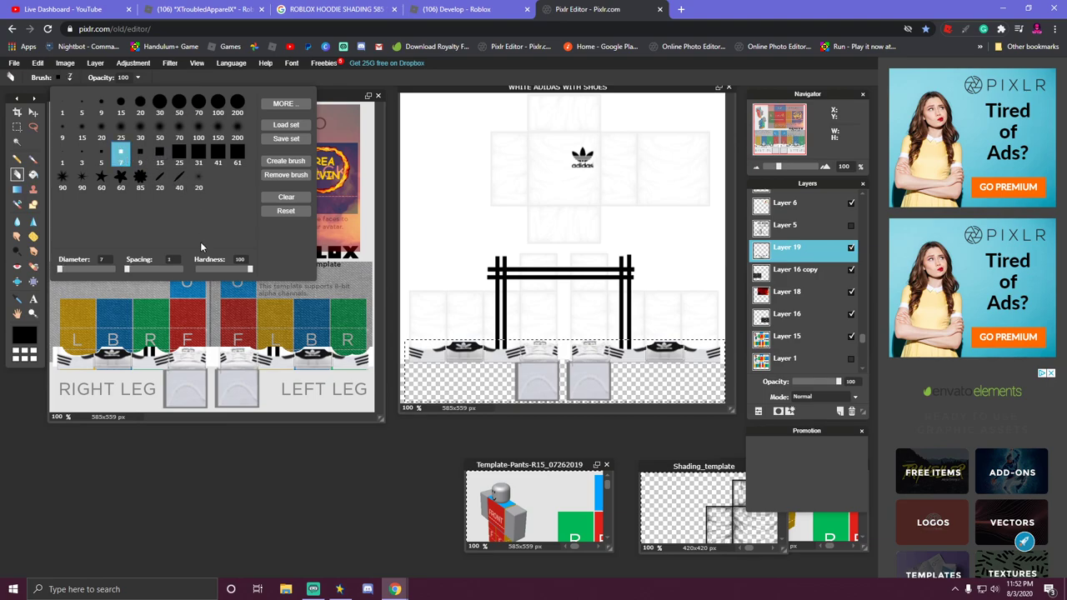
pyautogui.click(141, 154)
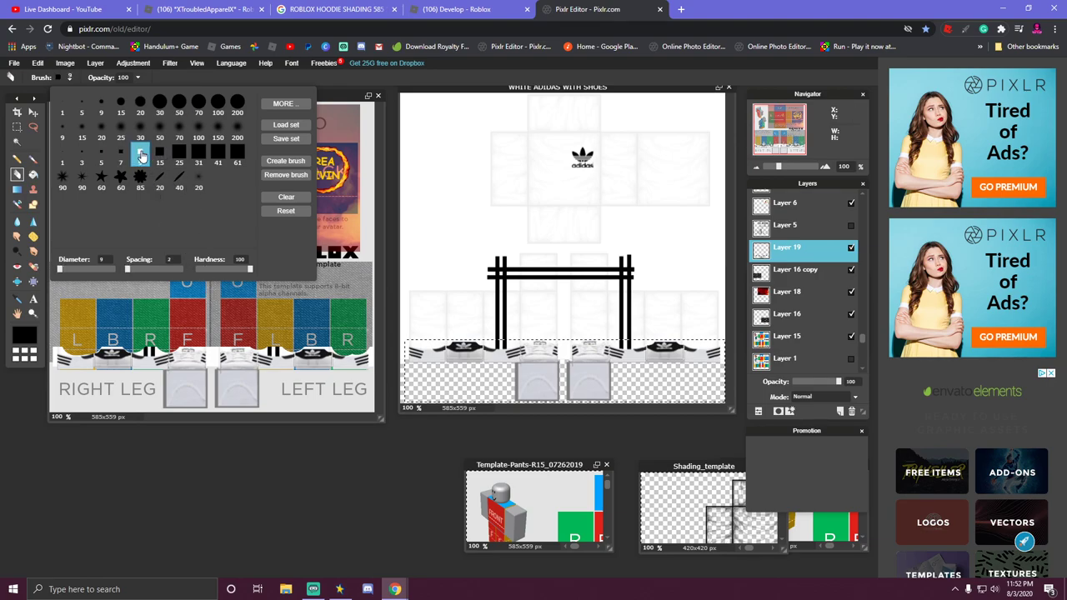
pyautogui.click(159, 154)
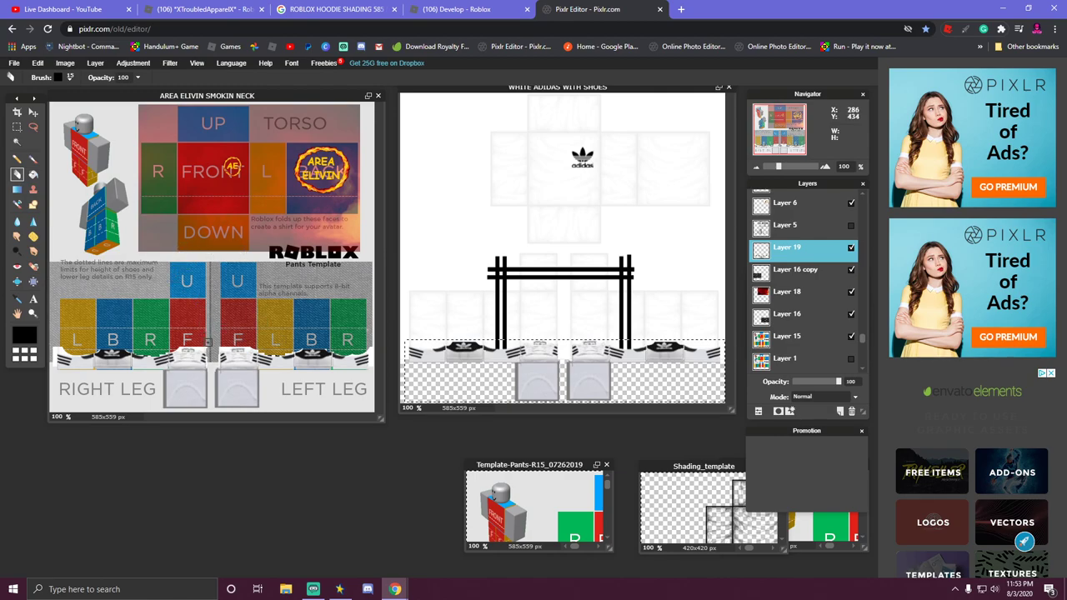
pyautogui.click(57, 78)
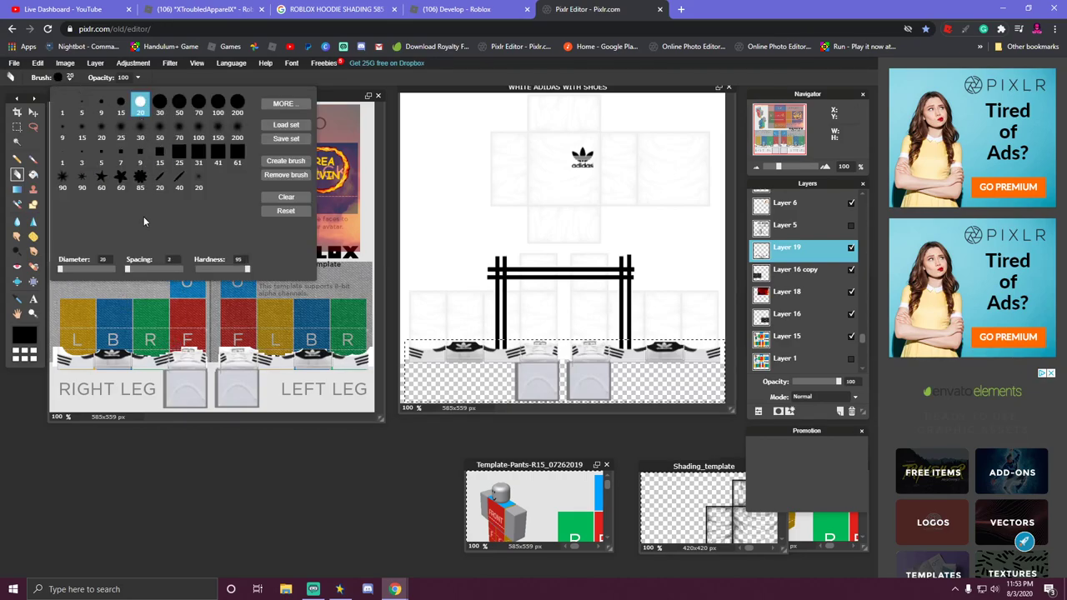
pyautogui.click(67, 347)
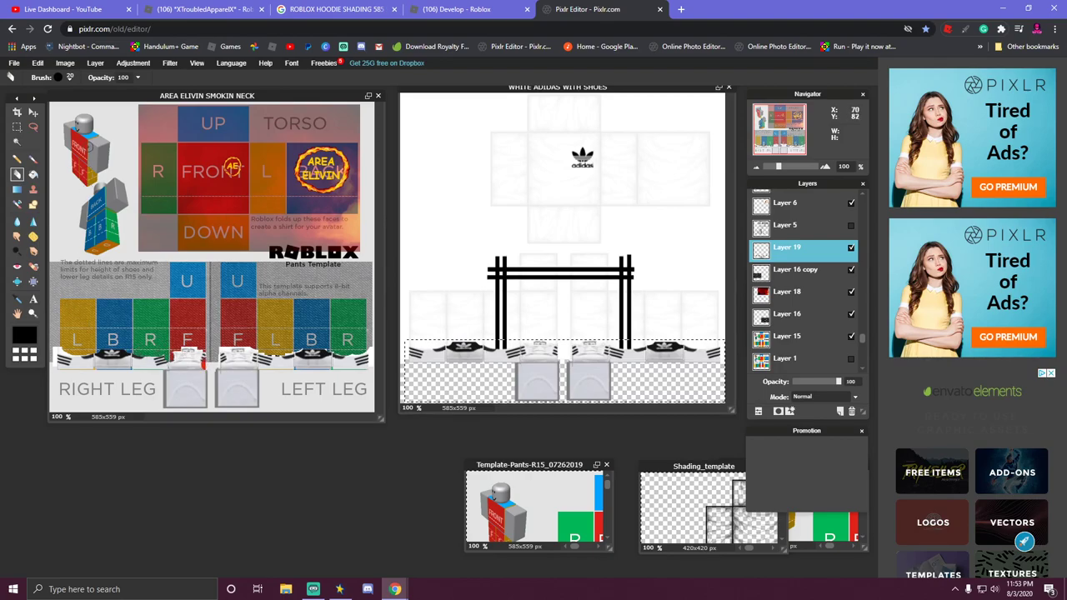
# Undo the last two eraser strokes on the shoe layer.
pyautogui.click(38, 63)
pyautogui.click(43, 78)
pyautogui.click(37, 64)
pyautogui.click(43, 77)
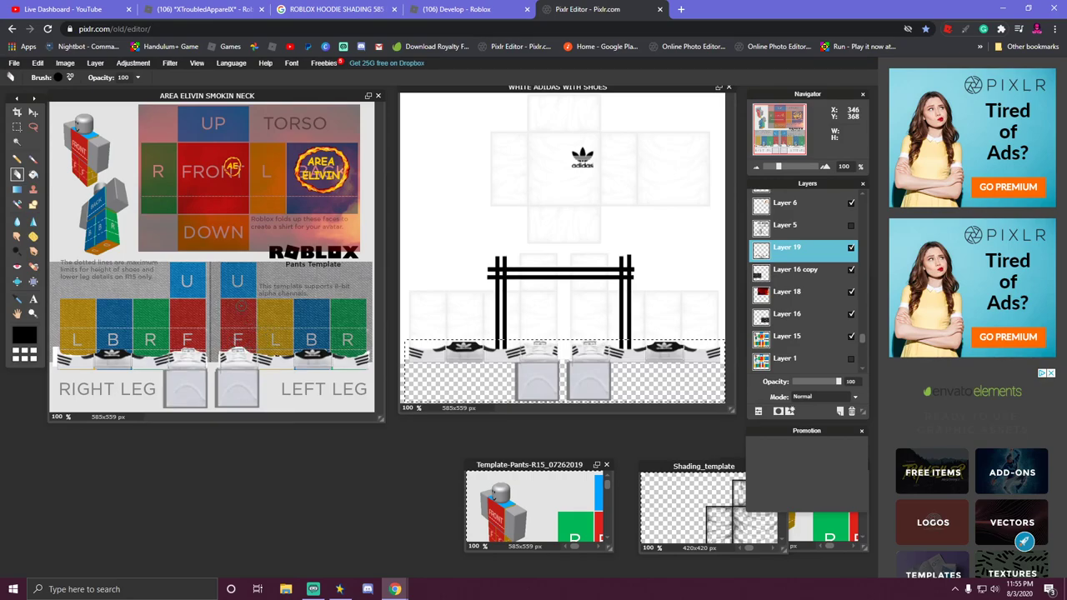
# Raise the opacity of Layer 16 copy, Layer 16 and Layer 18 to 100.
pyautogui.click(779, 273)
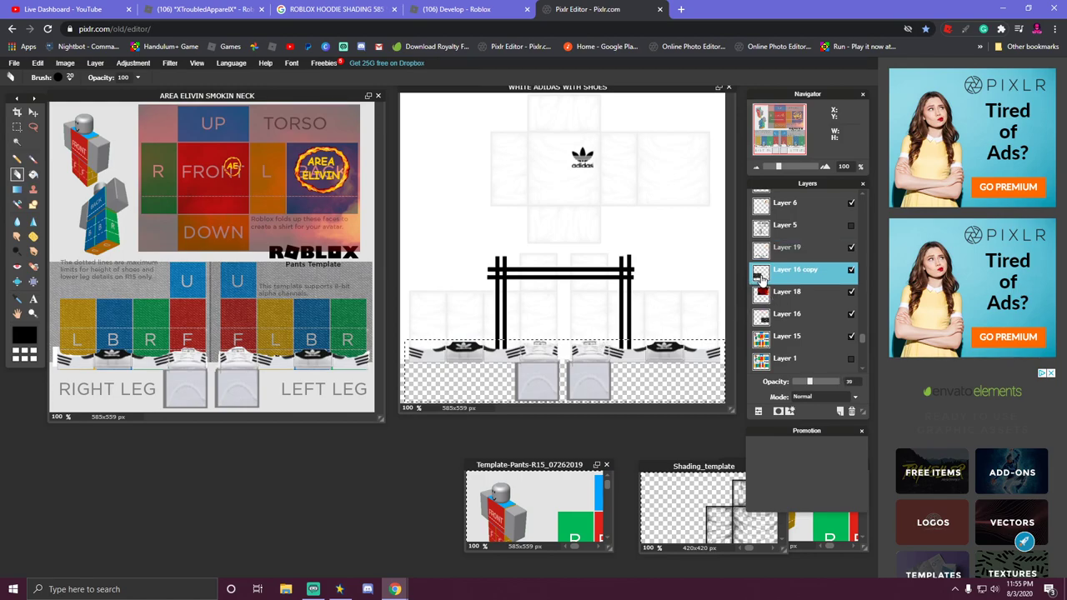
pyautogui.moveTo(816, 382); pyautogui.dragTo(847, 385)
pyautogui.click(775, 317)
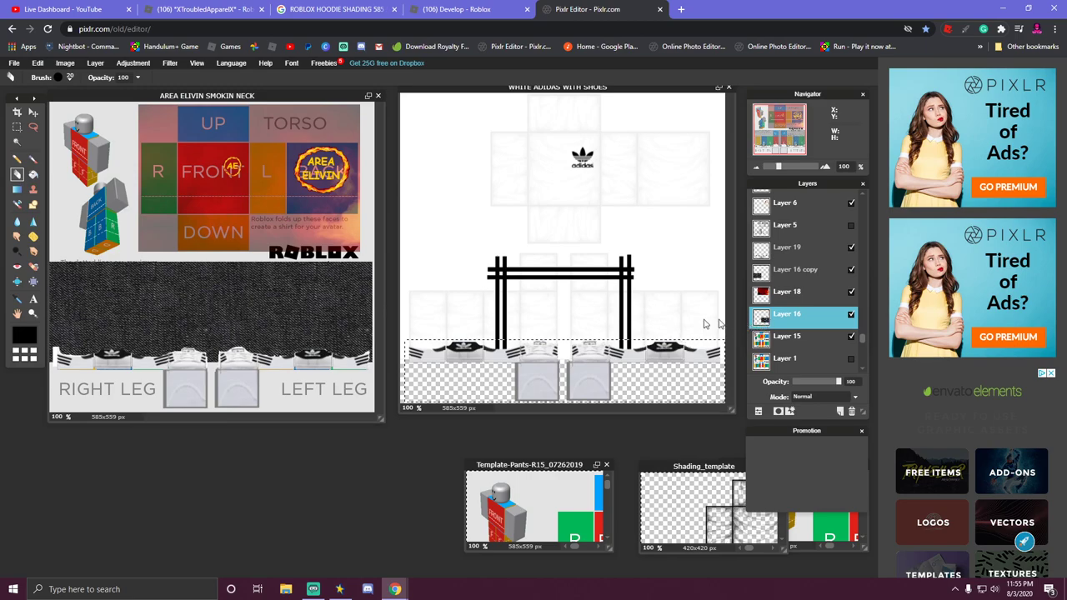
pyautogui.click(761, 293)
pyautogui.moveTo(819, 383); pyautogui.dragTo(842, 382)
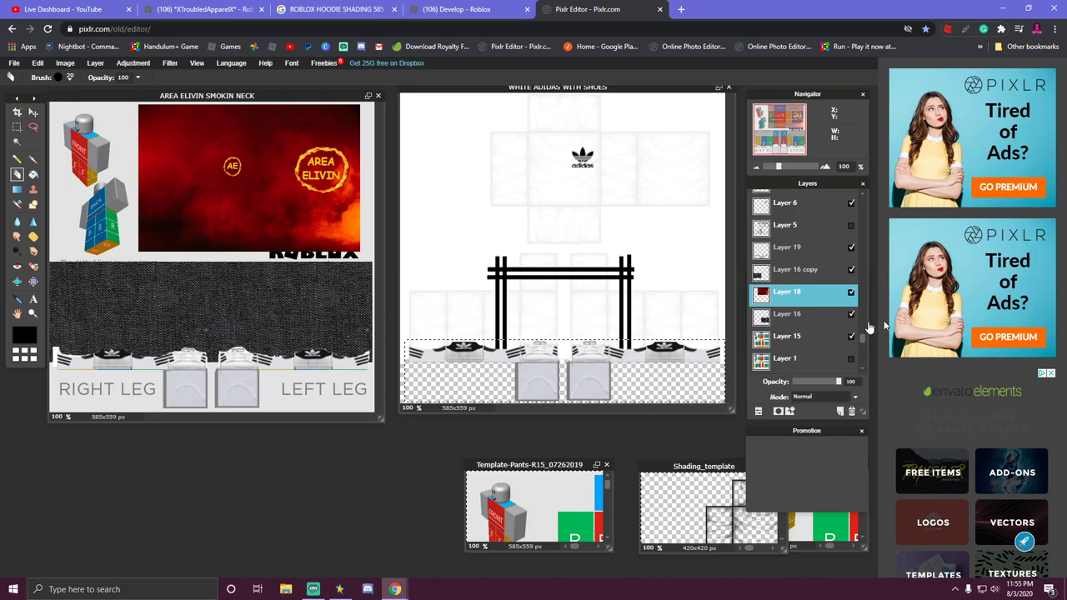
pyautogui.click(761, 342)
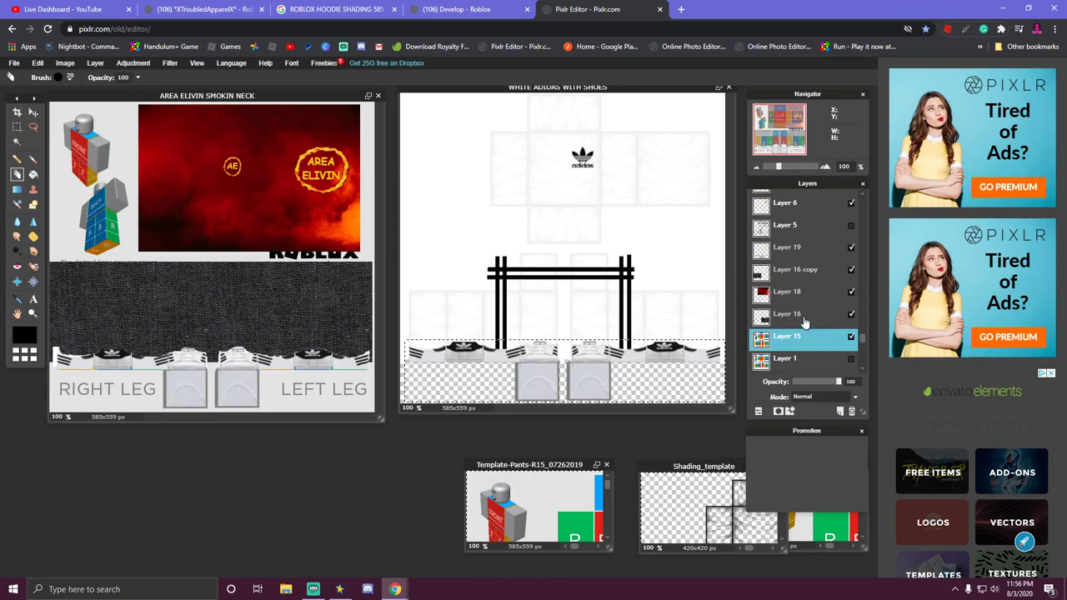
# Shift the shoes on Layer 19 slightly to the right with a free transform and apply the change.
pyautogui.click(765, 253)
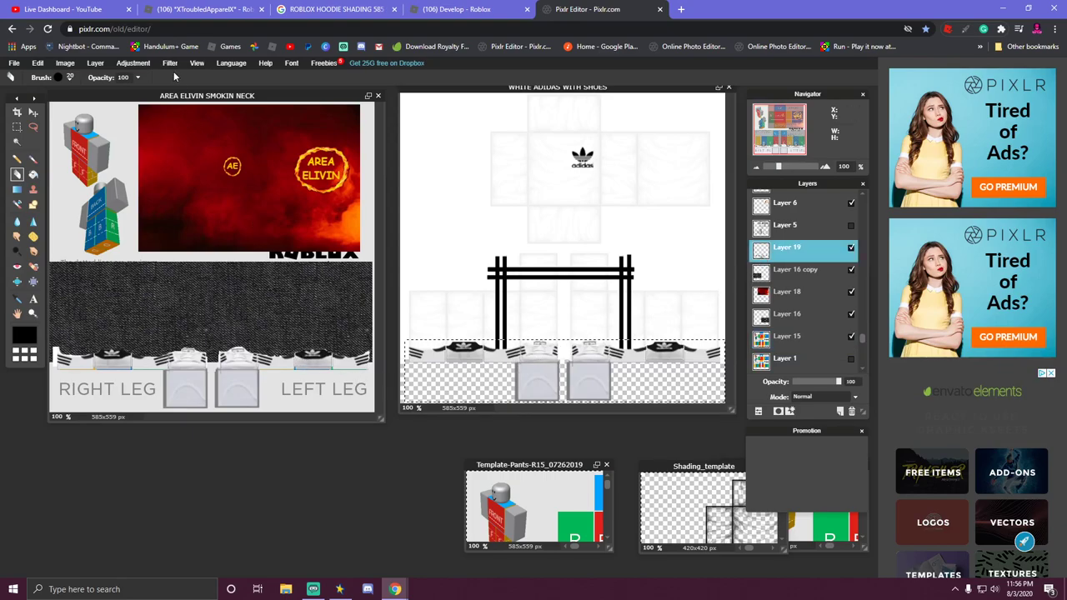
pyautogui.click(17, 126)
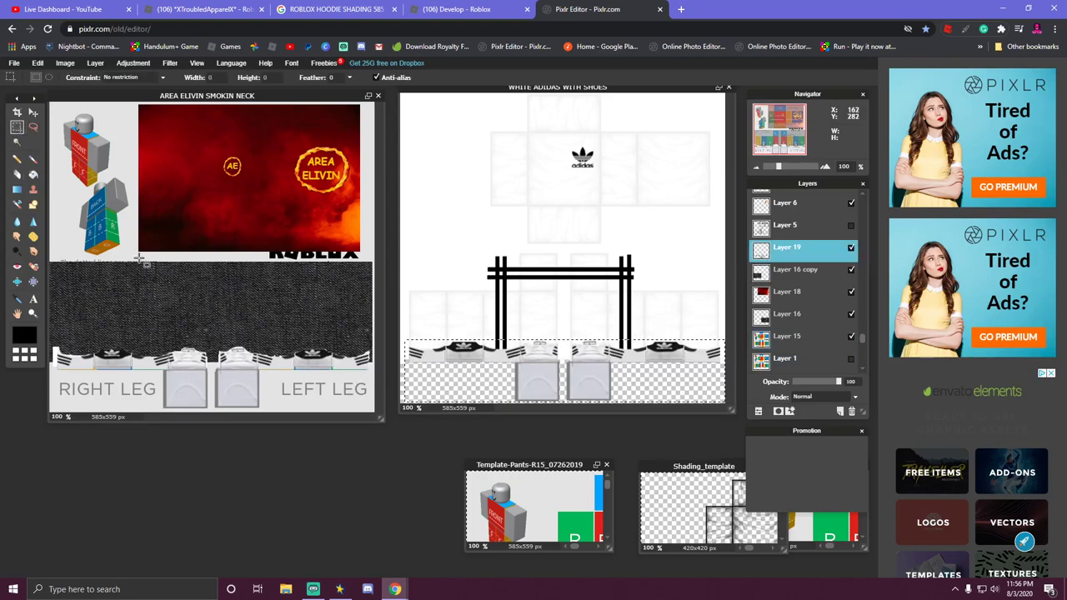
pyautogui.rightClick(209, 340)
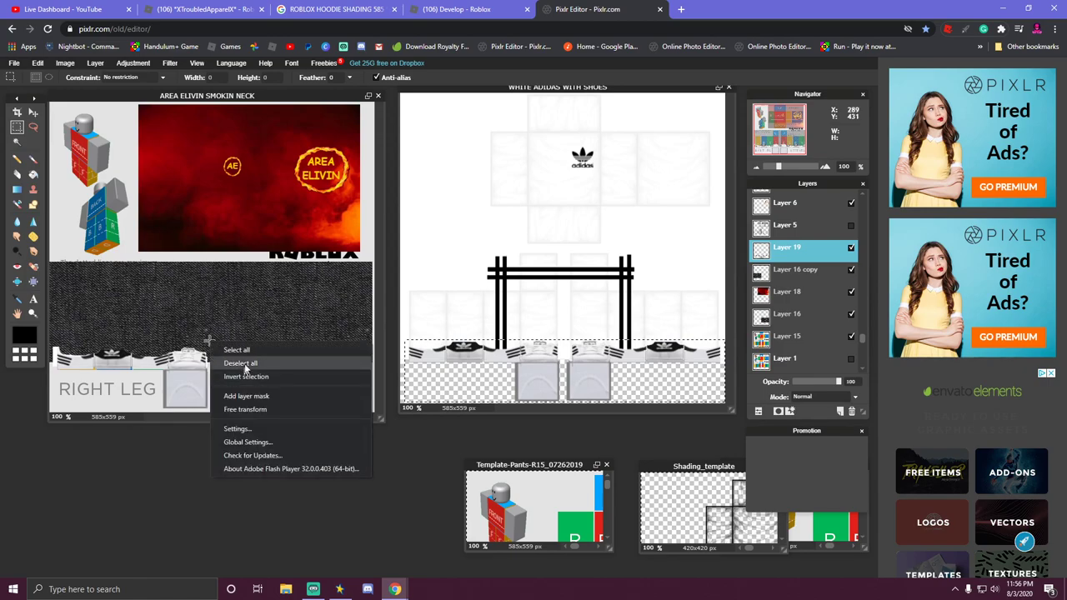
pyautogui.click(263, 409)
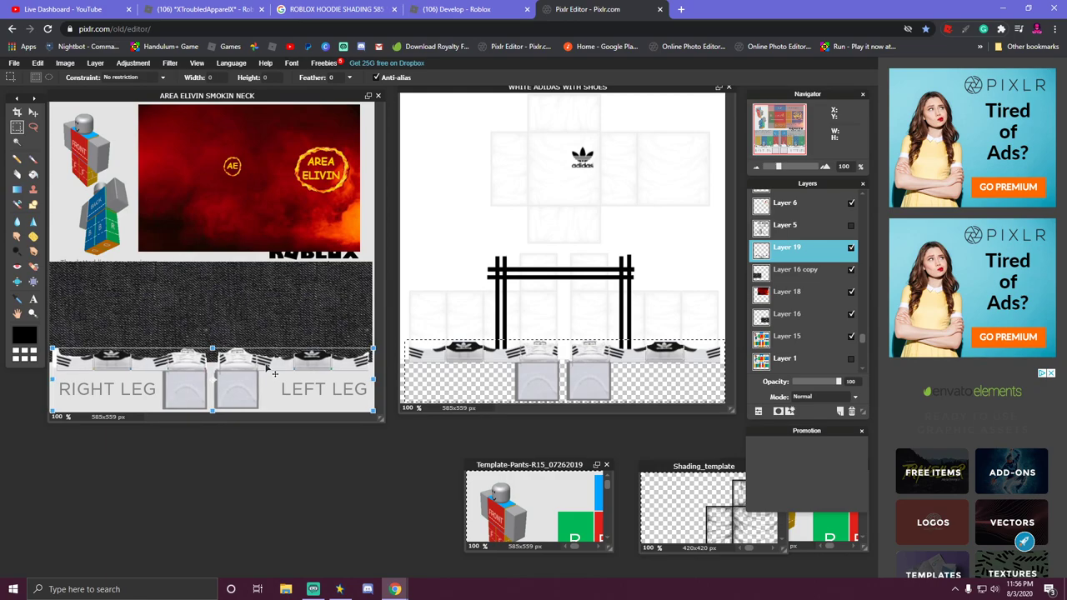
pyautogui.moveTo(275, 372); pyautogui.dragTo(278, 372)
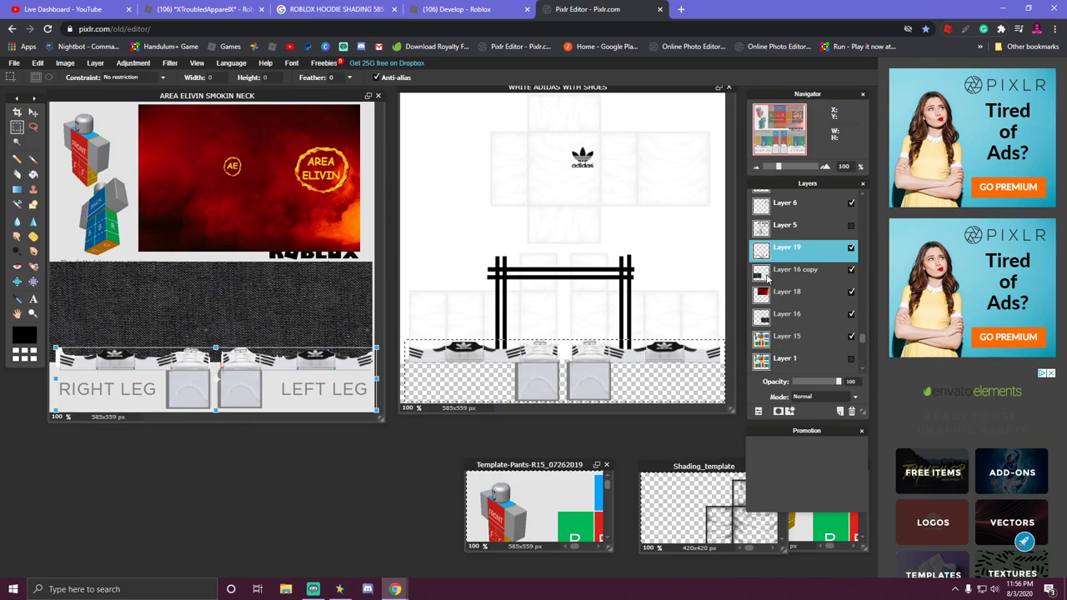
pyautogui.click(762, 341)
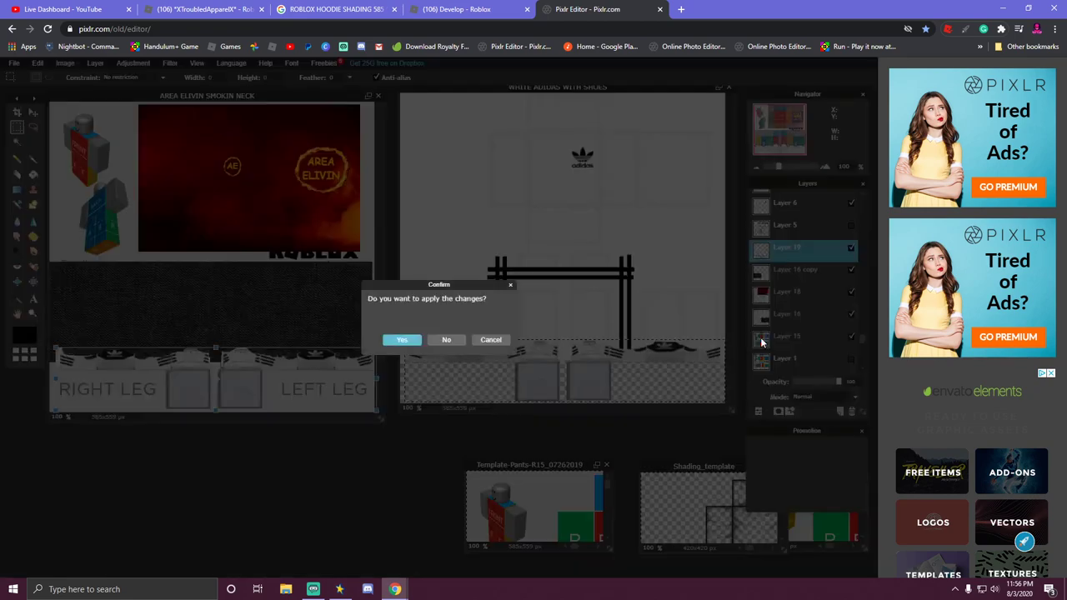
pyautogui.click(402, 342)
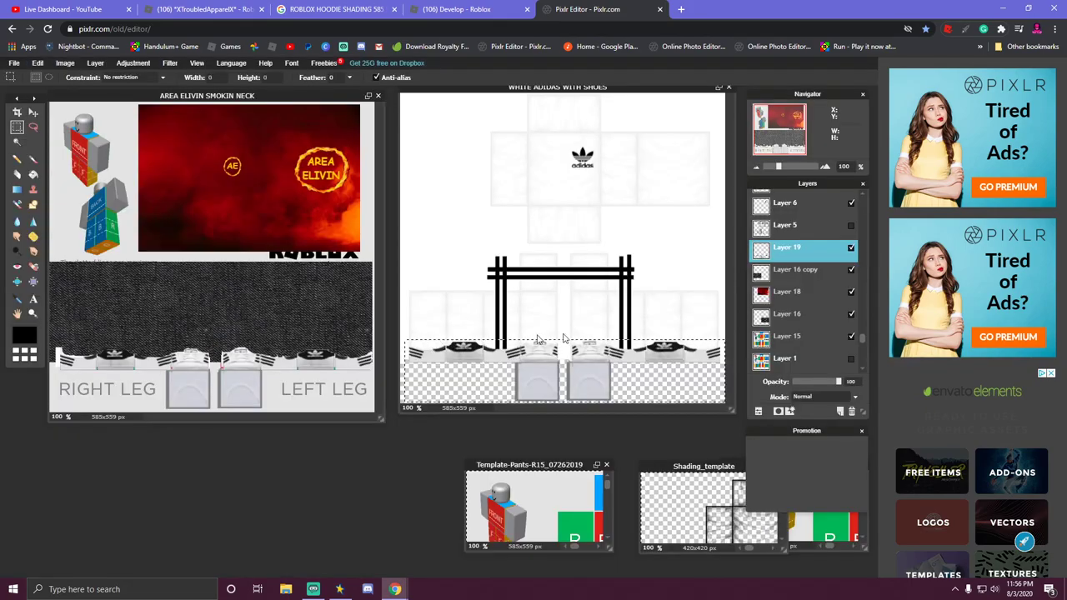
# Hide template Layer 15 and name the image AREA ELIVIN BLACK PANTS as PNG in the save settings, cancelling the file save.
pyautogui.click(776, 339)
pyautogui.click(851, 337)
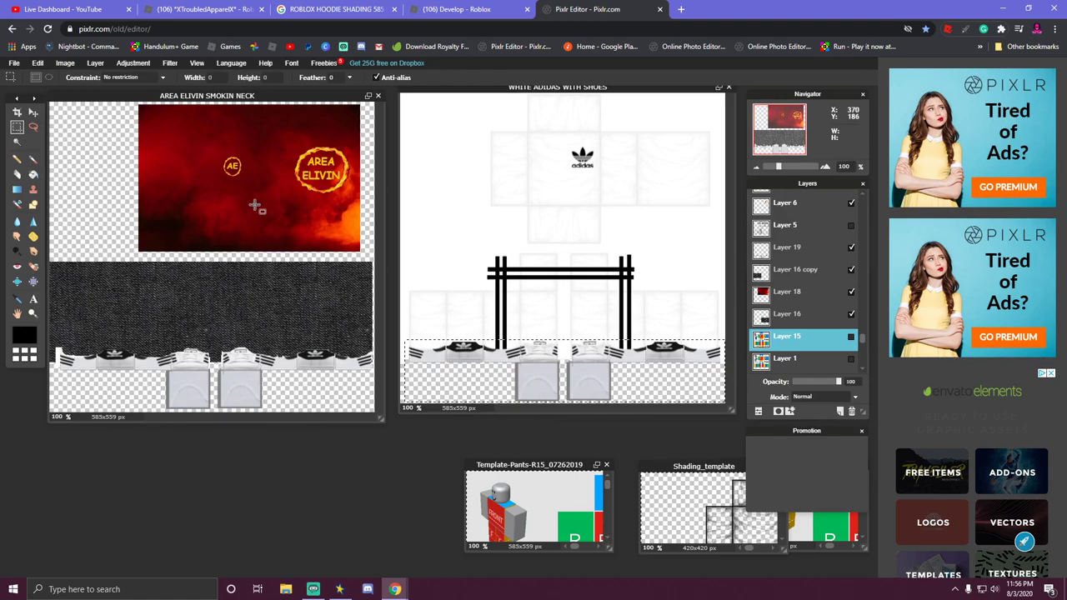
pyautogui.click(15, 66)
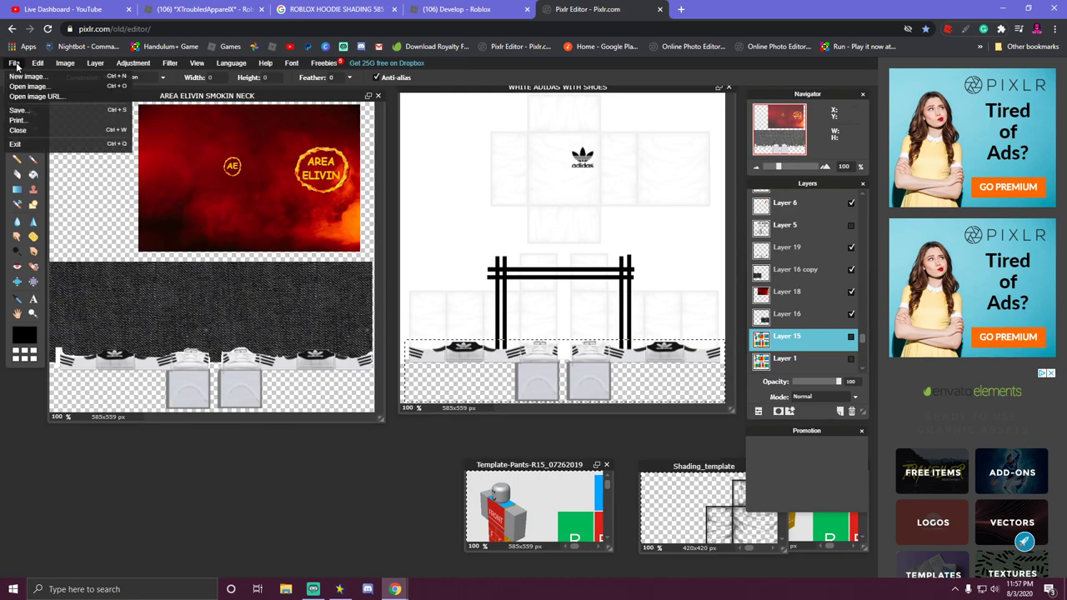
pyautogui.click(25, 111)
pyautogui.click(504, 283)
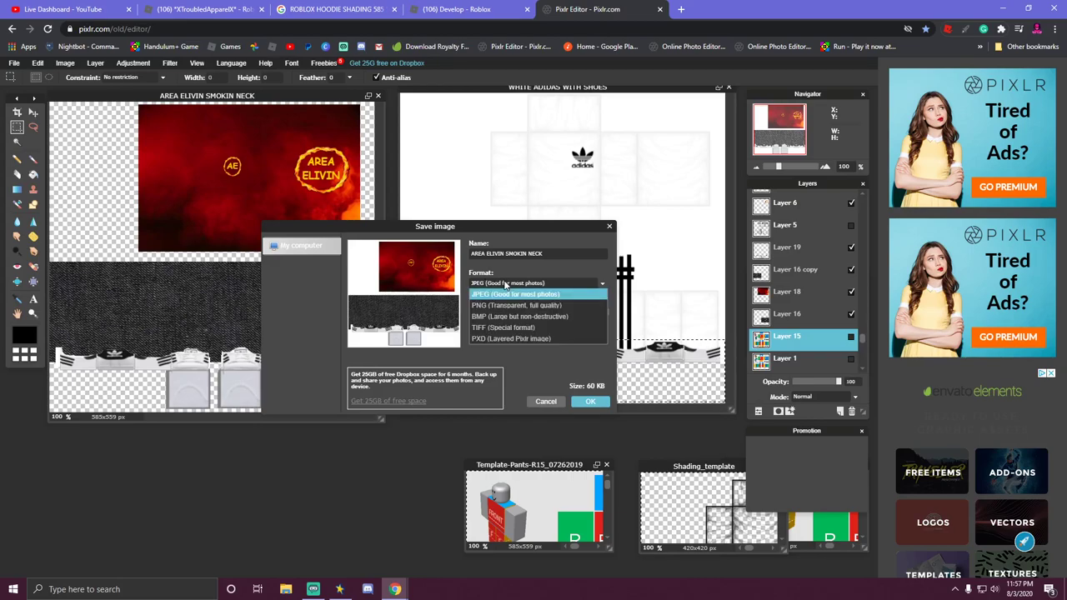
pyautogui.click(496, 306)
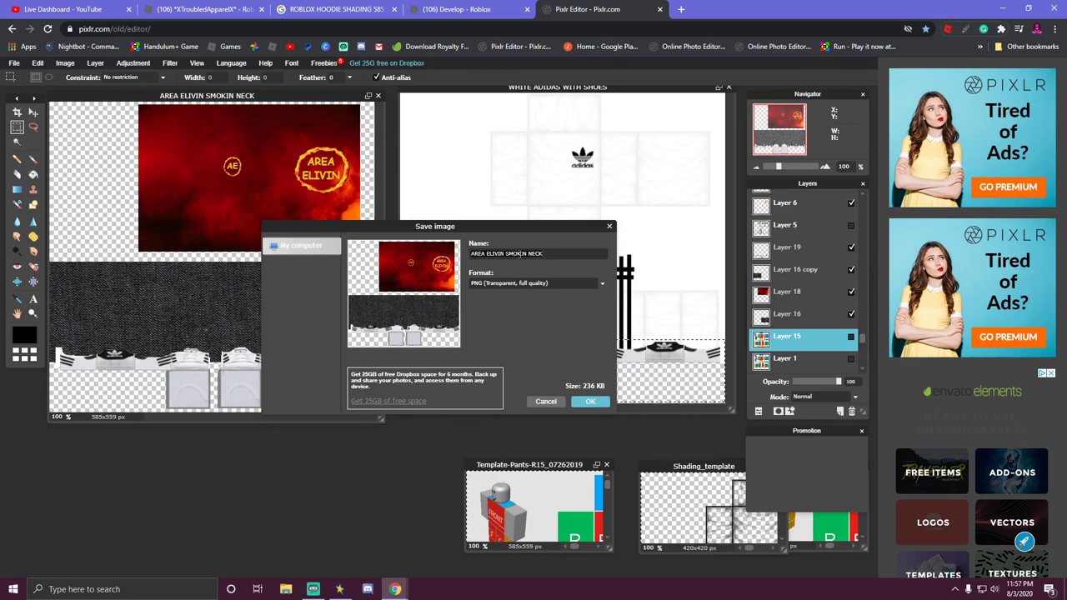
pyautogui.press('BackSpace')
pyautogui.click(588, 404)
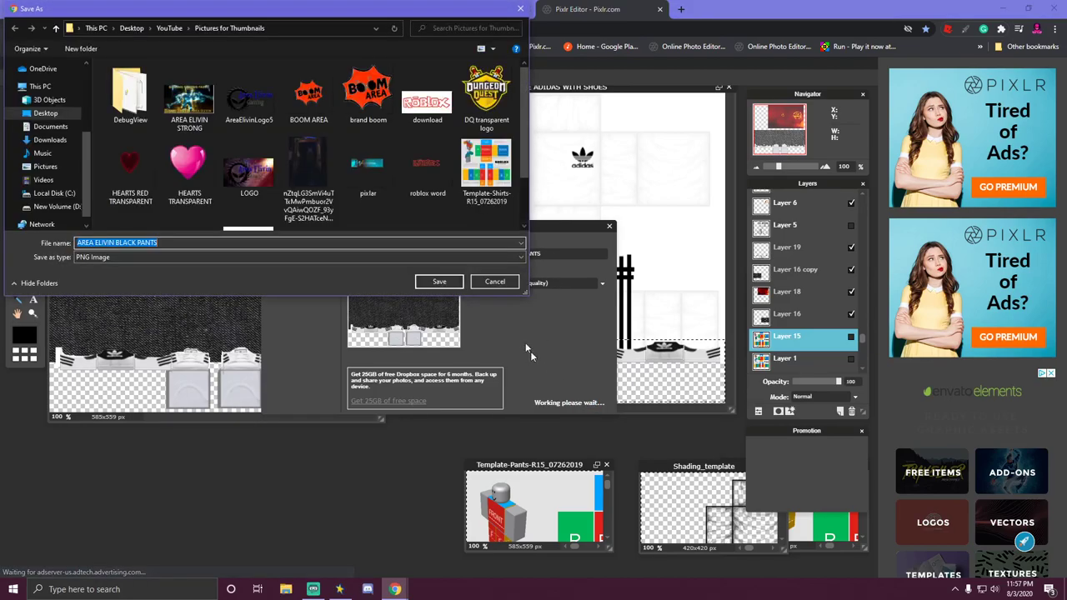
pyautogui.click(504, 280)
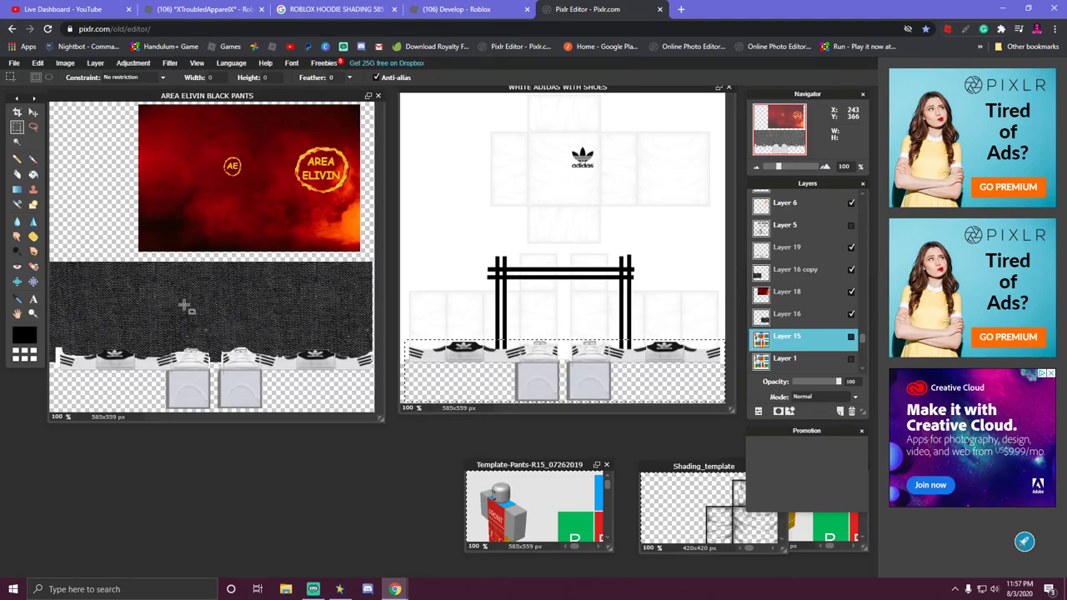
# Show template Layer 15 again and lower the opacity of Layer 16, the left leg fabric, to 45.
pyautogui.click(761, 319)
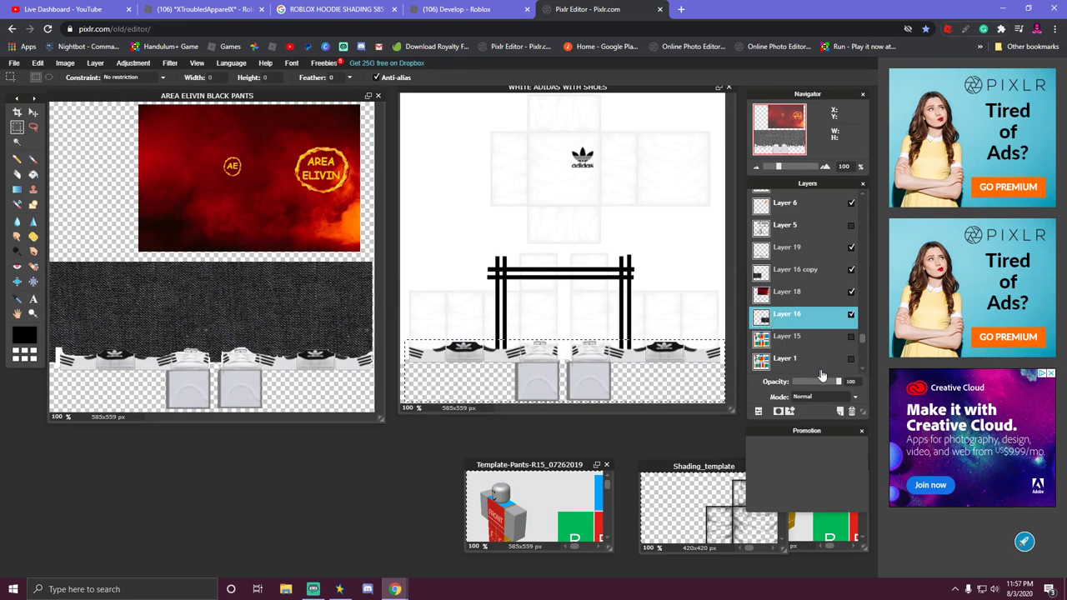
pyautogui.moveTo(838, 384)
pyautogui.mouseDown()
pyautogui.moveTo(798, 384)
pyautogui.moveTo(829, 384)
pyautogui.mouseUp()
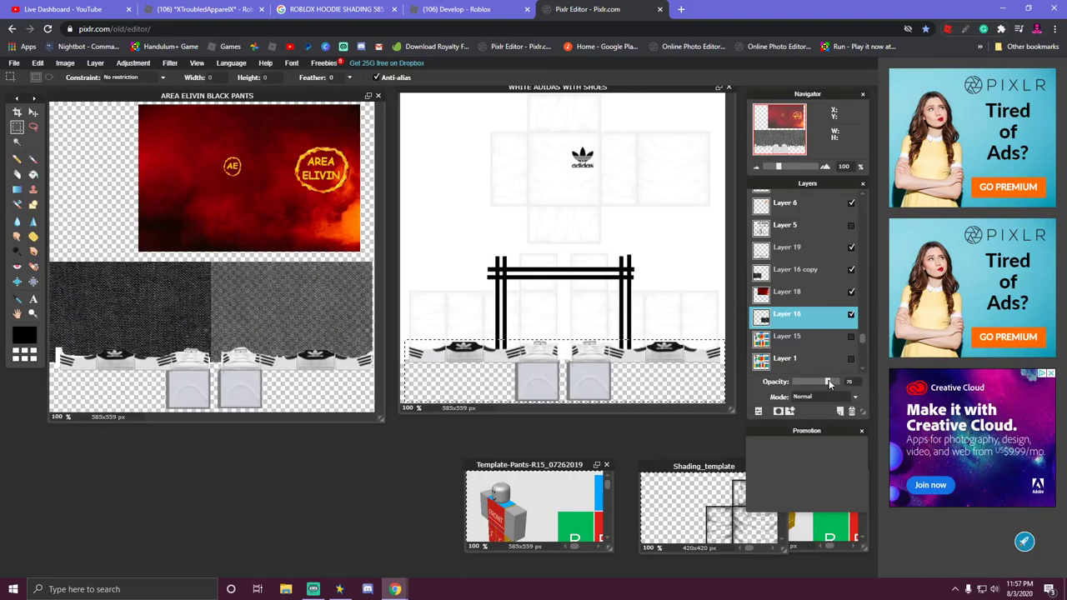
pyautogui.click(851, 336)
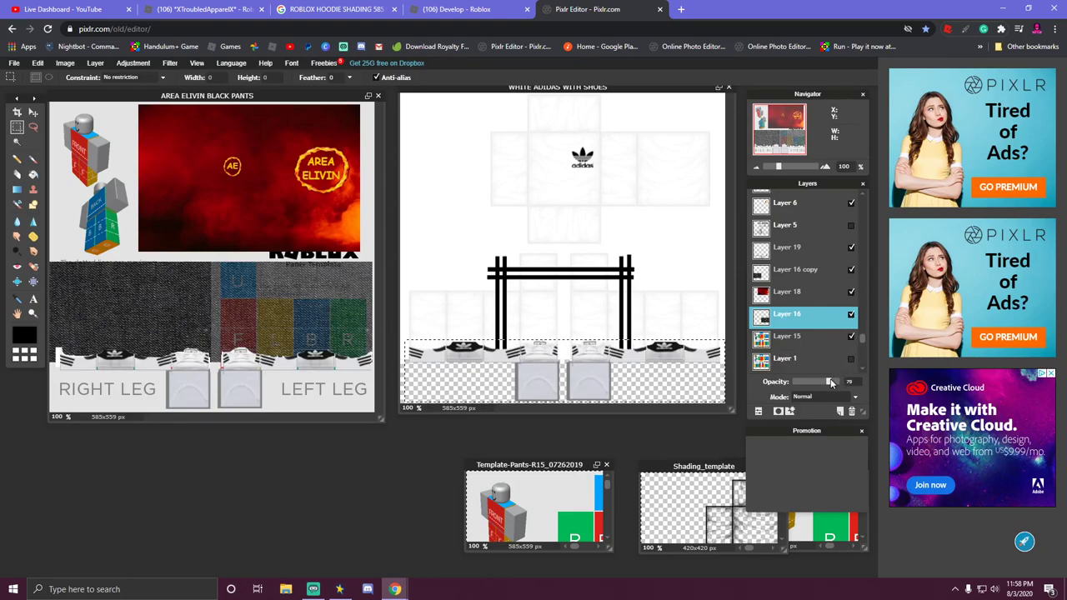
pyautogui.moveTo(830, 383); pyautogui.dragTo(813, 386)
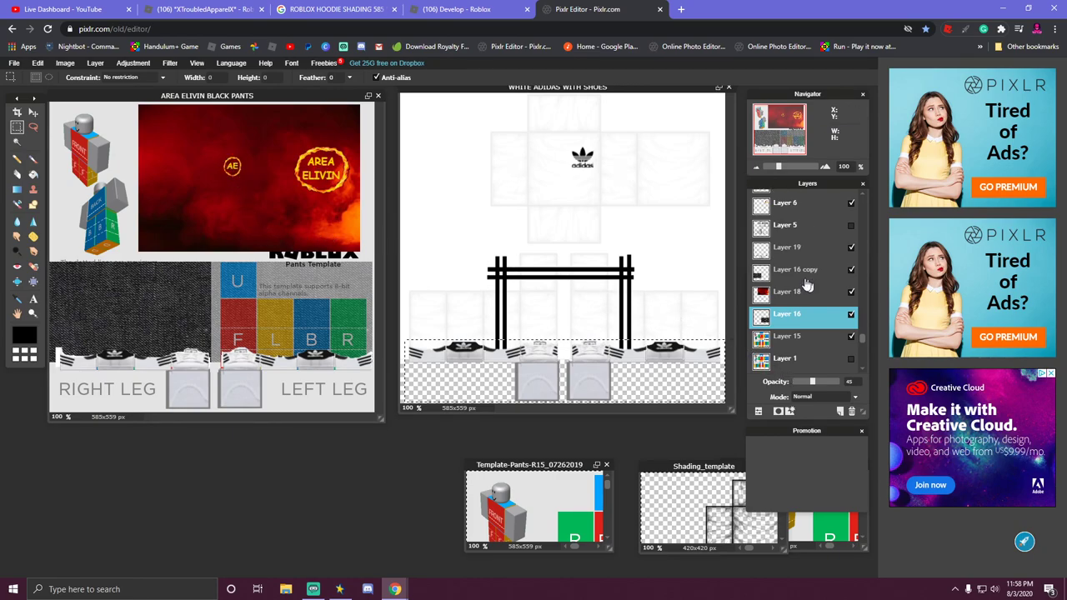
# Duplicate the visible Layer 6 copy that holds the round AE logo on the torso front.
pyautogui.scroll(1, 801, 284)
pyautogui.scroll(5, 792, 281)
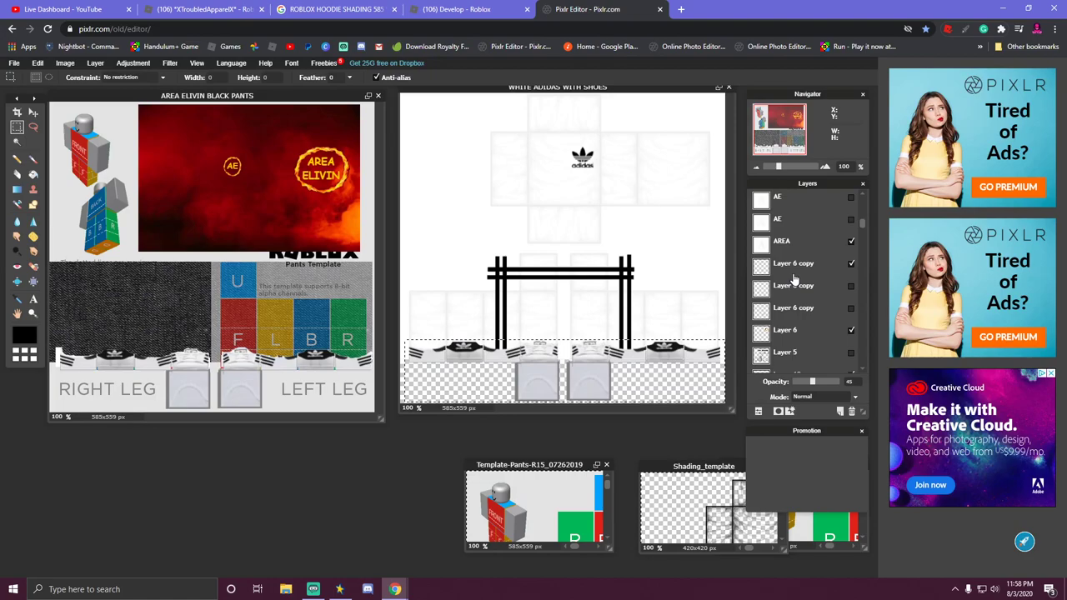
pyautogui.click(761, 286)
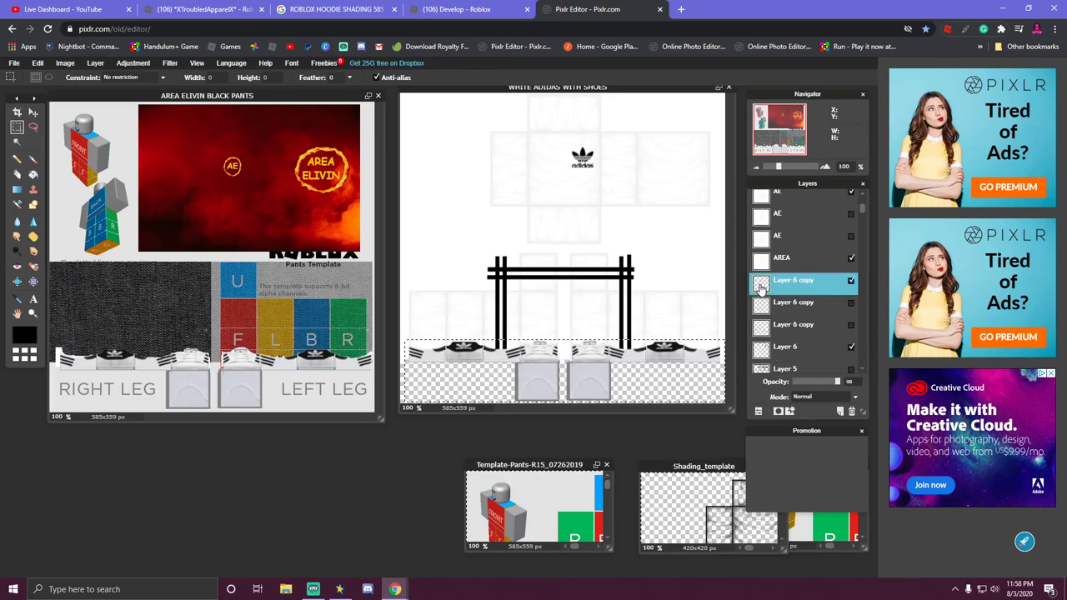
pyautogui.rightClick(774, 283)
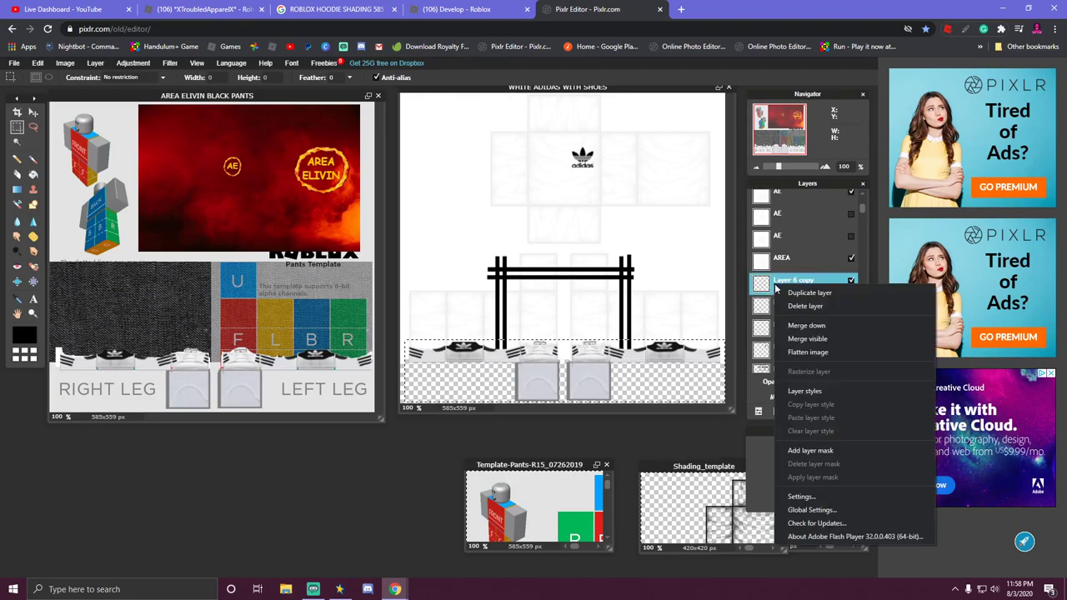
pyautogui.click(788, 292)
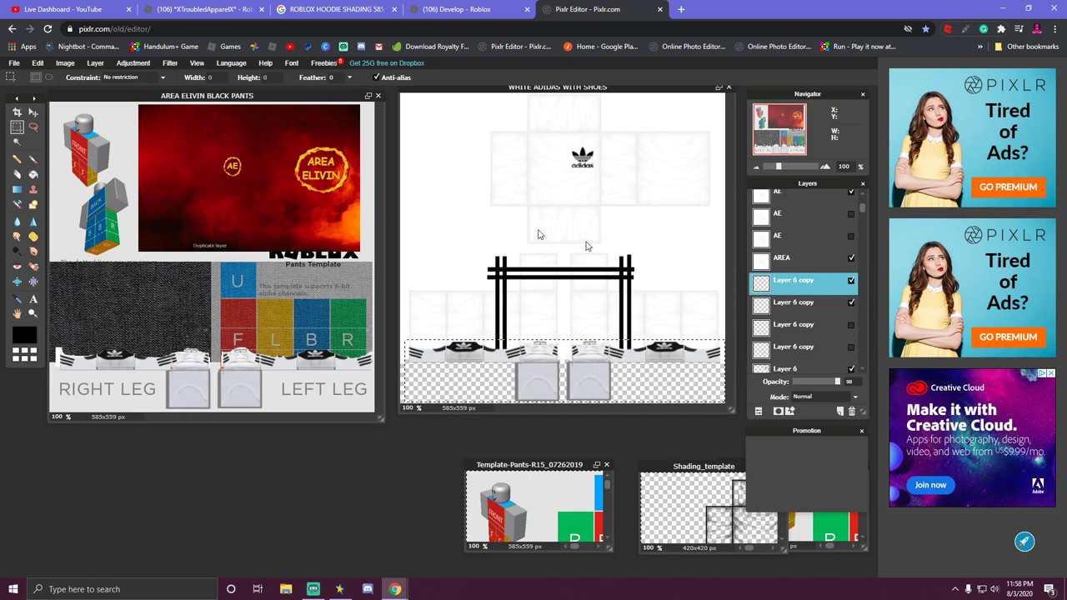
# Move the duplicated ring onto the B panel of the left leg with a free transform and apply the change.
pyautogui.rightClick(239, 175)
pyautogui.click(275, 244)
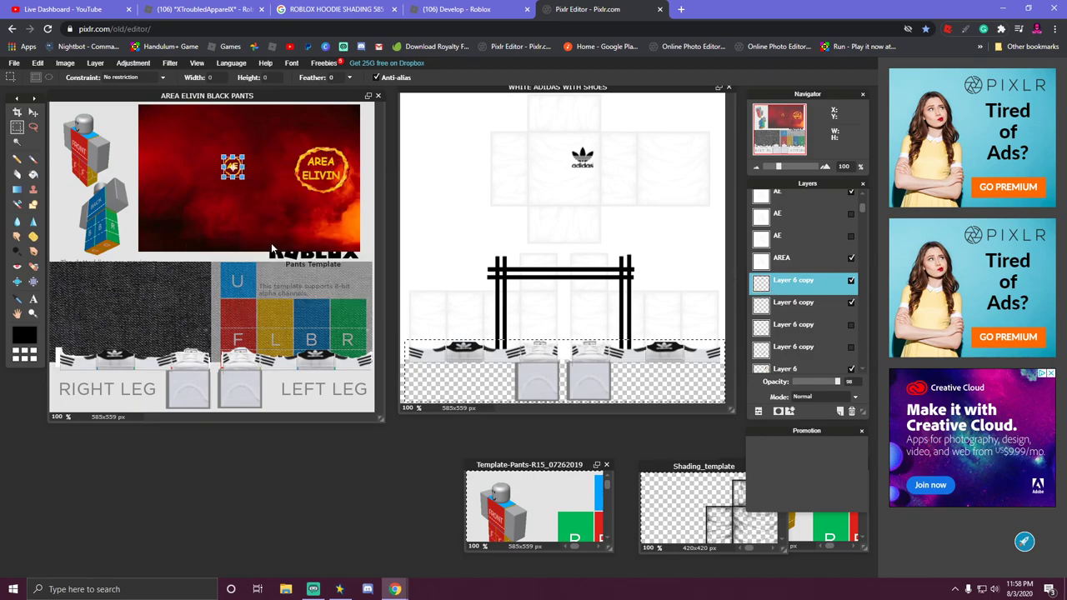
pyautogui.moveTo(247, 182); pyautogui.dragTo(321, 328)
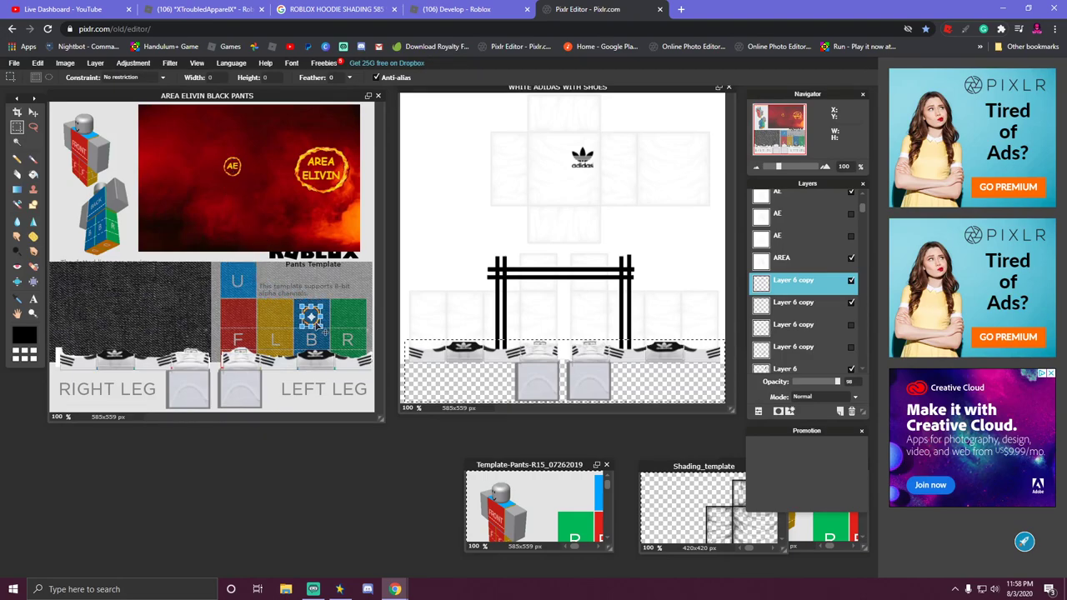
pyautogui.click(362, 291)
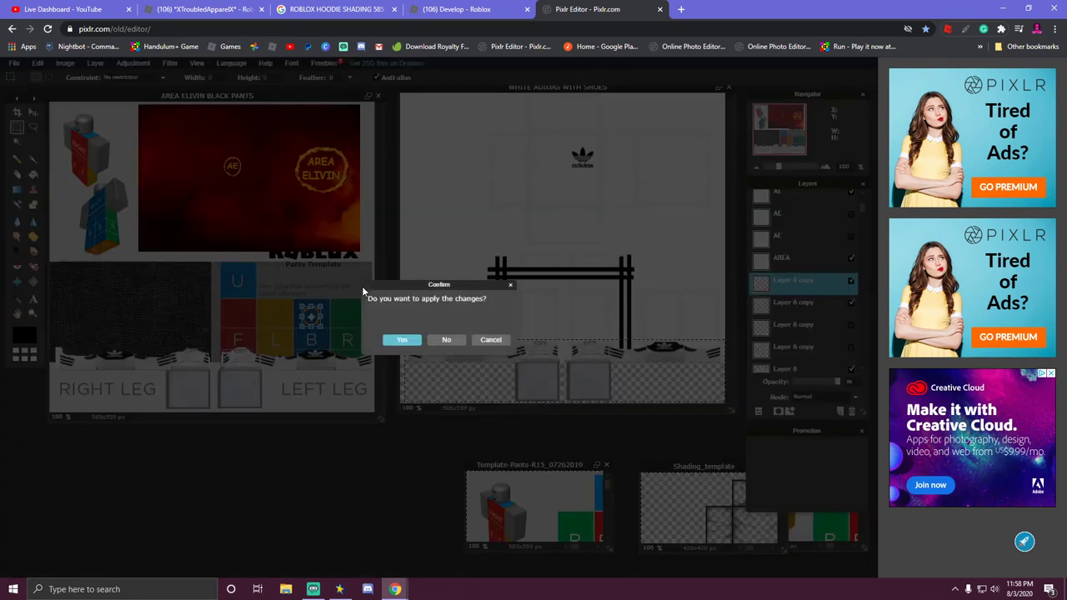
pyautogui.click(402, 342)
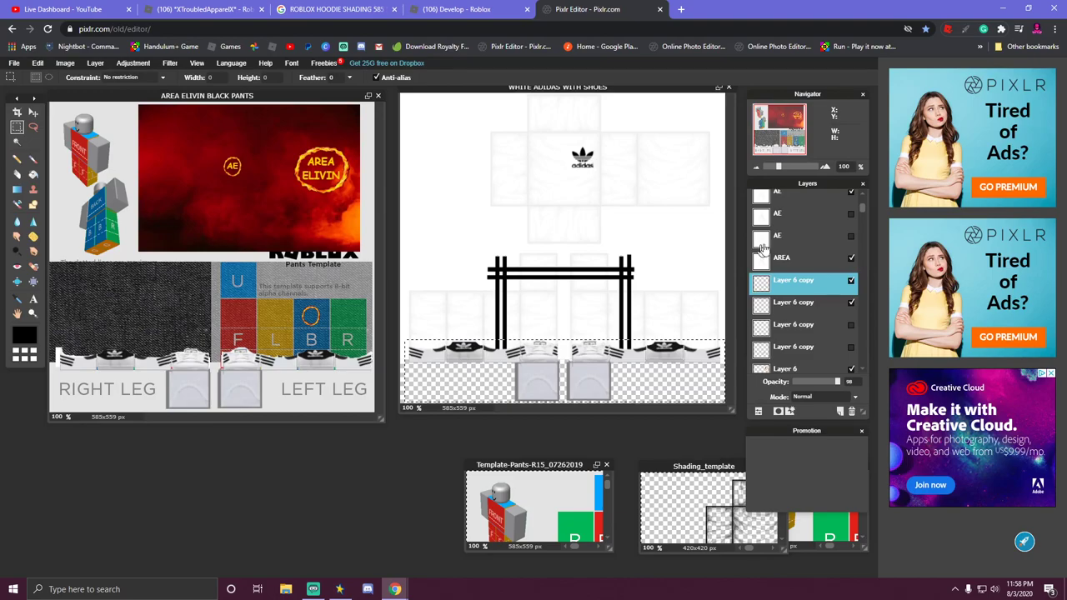
# Add the text AE in Comic Sans MS, size 15, at the ring on the left leg, above the topmost AE layer.
pyautogui.scroll(1, 766, 222)
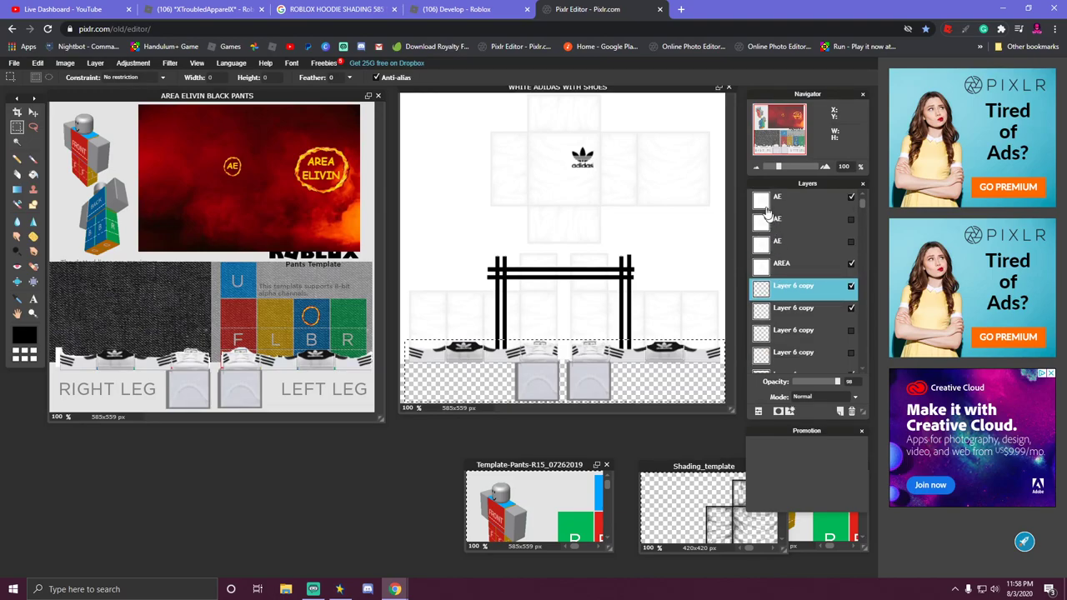
pyautogui.click(774, 201)
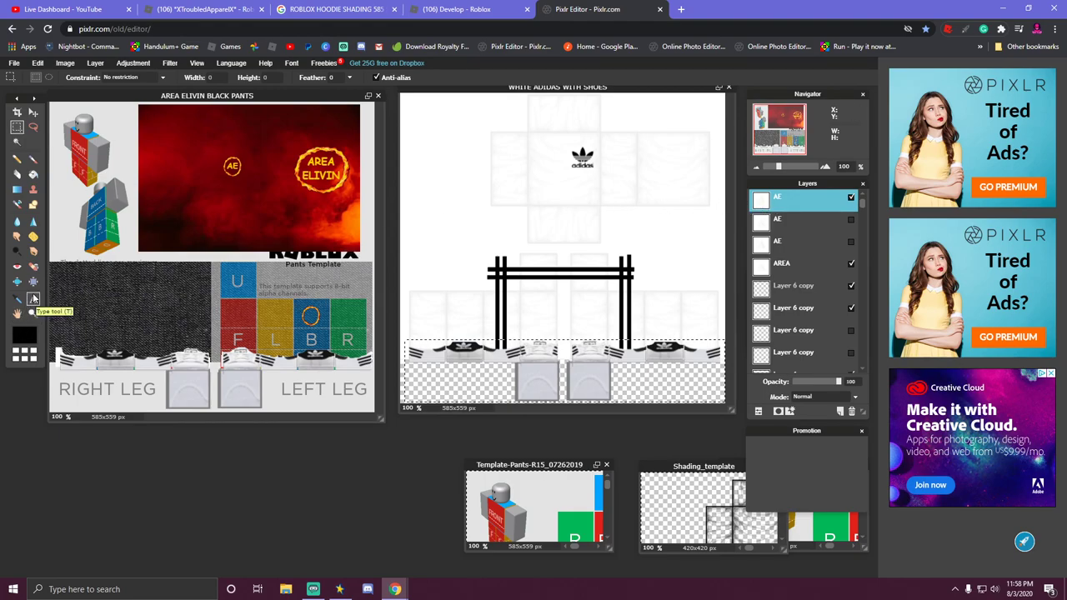
pyautogui.click(34, 300)
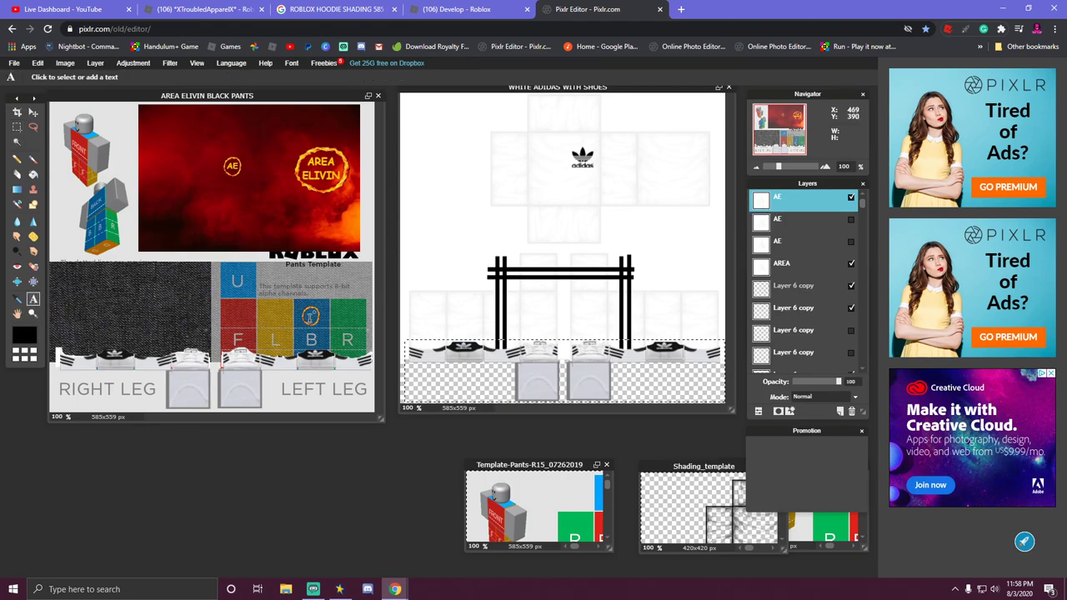
pyautogui.click(321, 327)
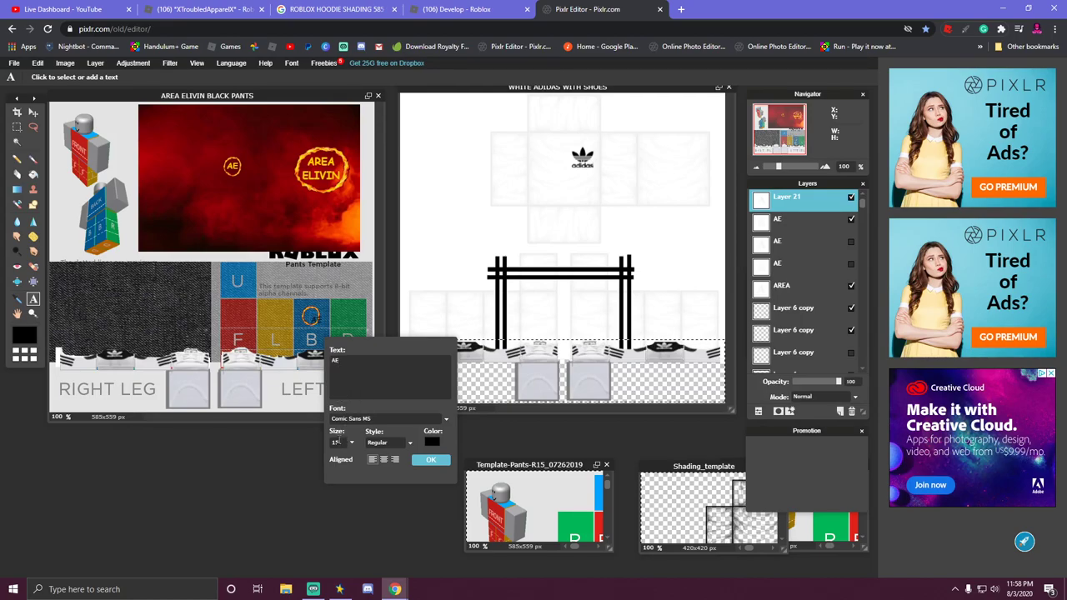
# Make the new AE text bold, color it yellow ffcc00, and center it inside the ring on the left leg.
pyautogui.click(389, 444)
pyautogui.click(431, 441)
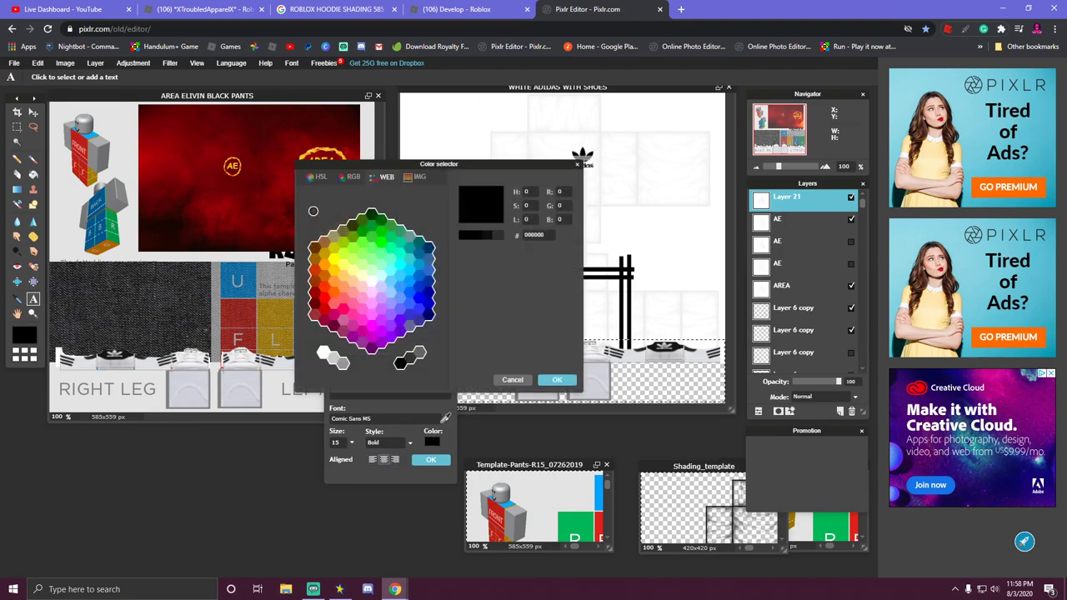
pyautogui.click(334, 273)
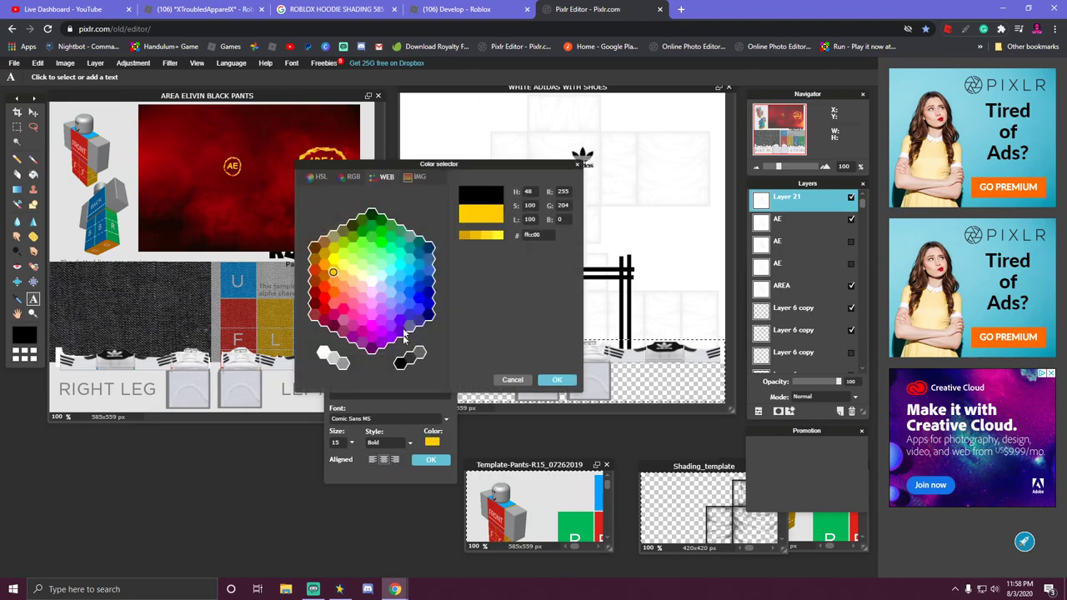
pyautogui.click(557, 381)
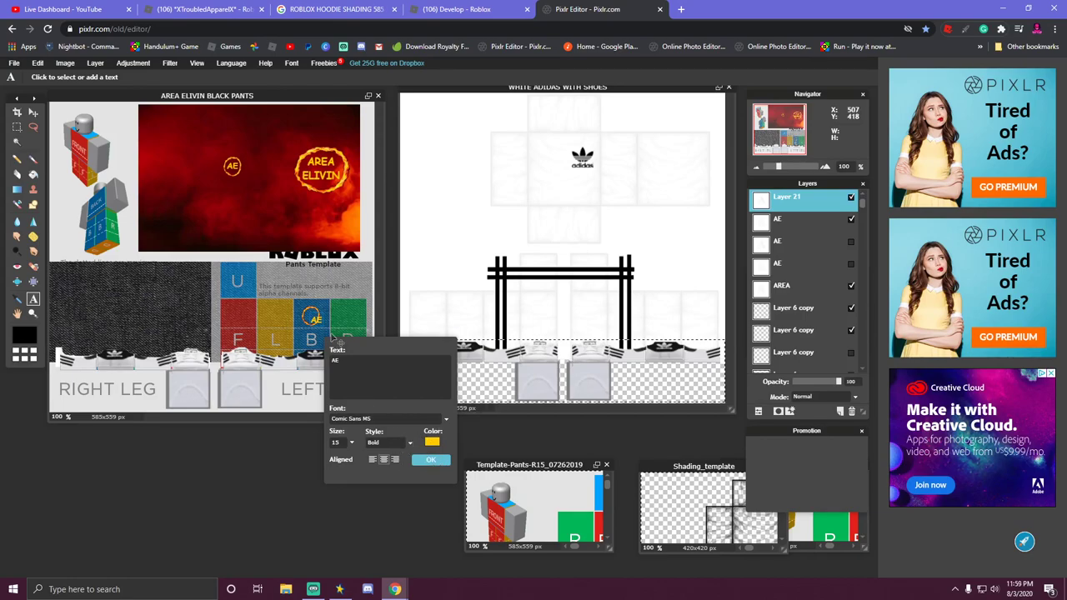
pyautogui.moveTo(320, 329); pyautogui.dragTo(316, 323)
pyautogui.click(431, 462)
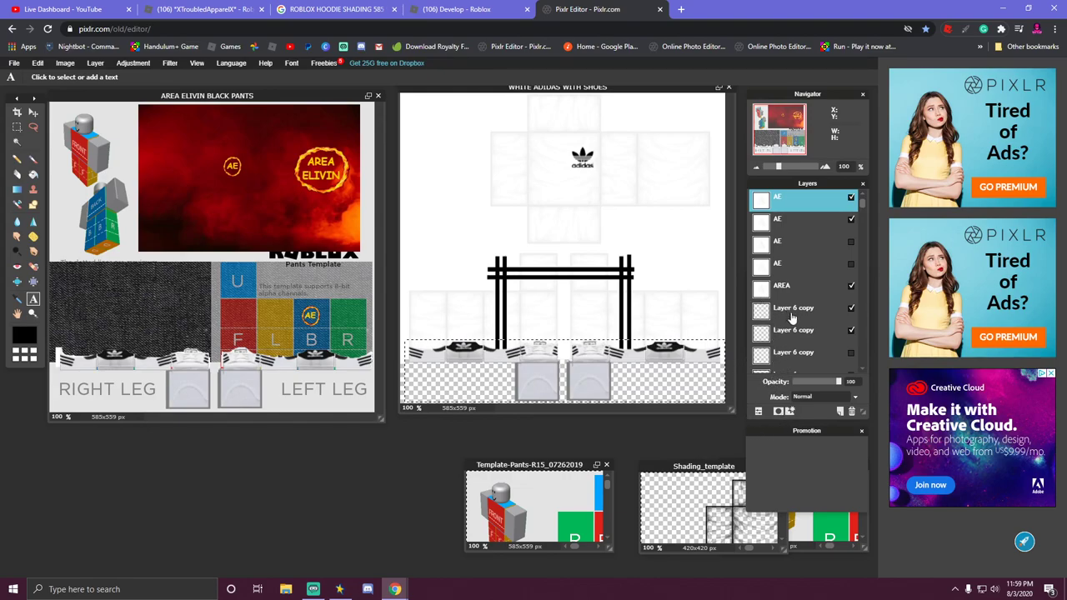
# Raise the opacity of Layer 16, the left leg denim, to 100.
pyautogui.scroll(-3, 792, 318)
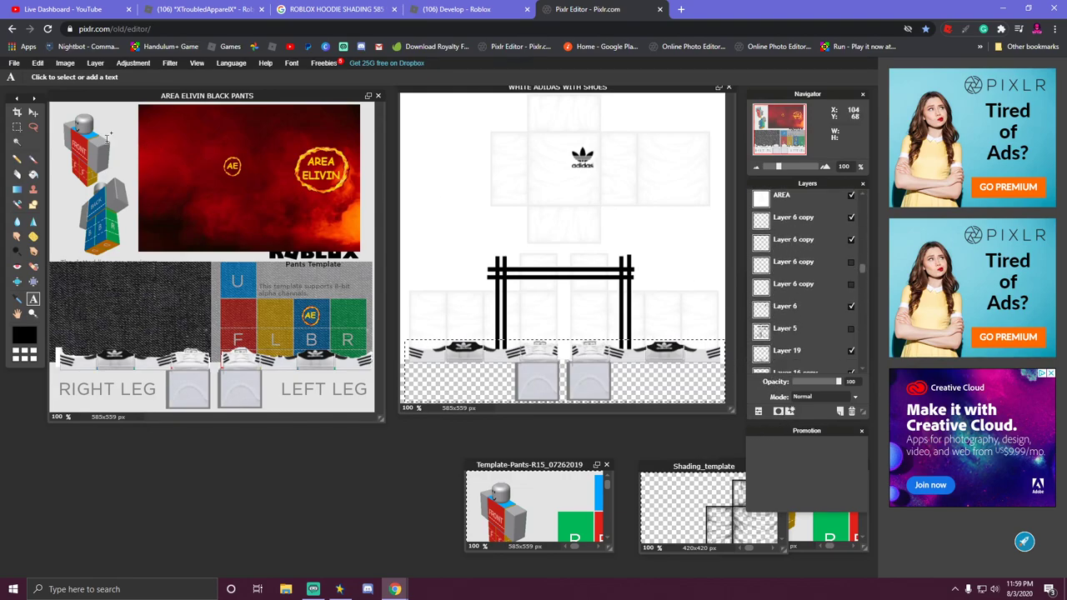
pyautogui.click(17, 126)
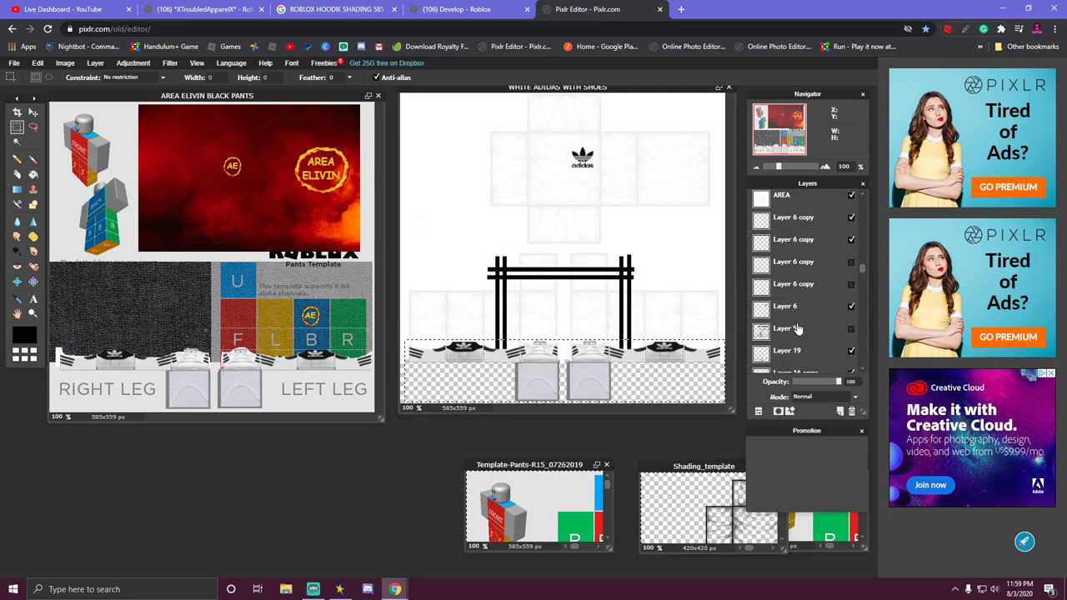
pyautogui.scroll(-5, 799, 331)
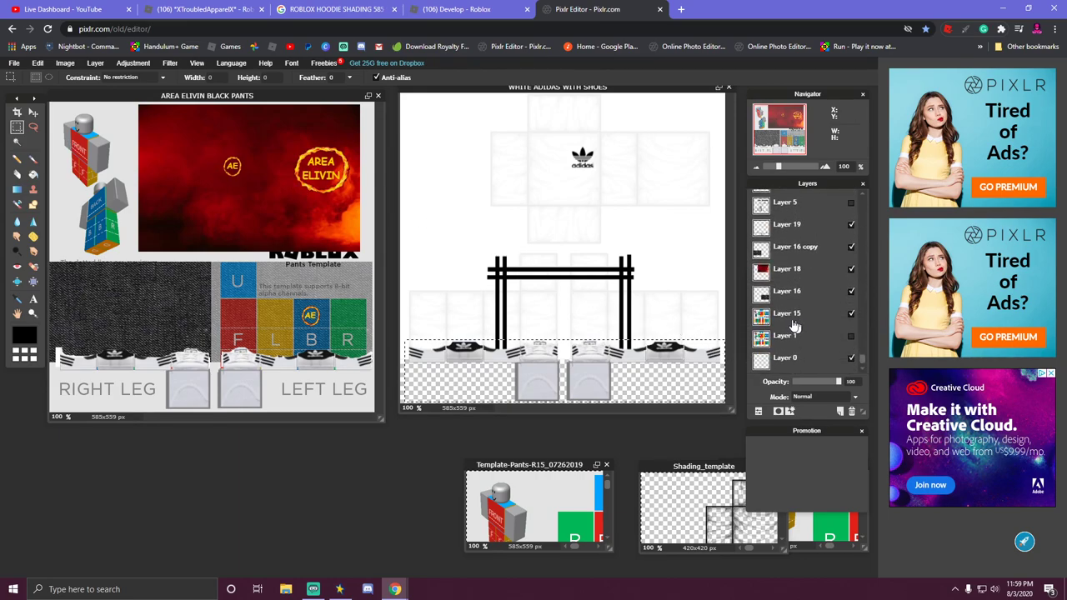
pyautogui.click(765, 298)
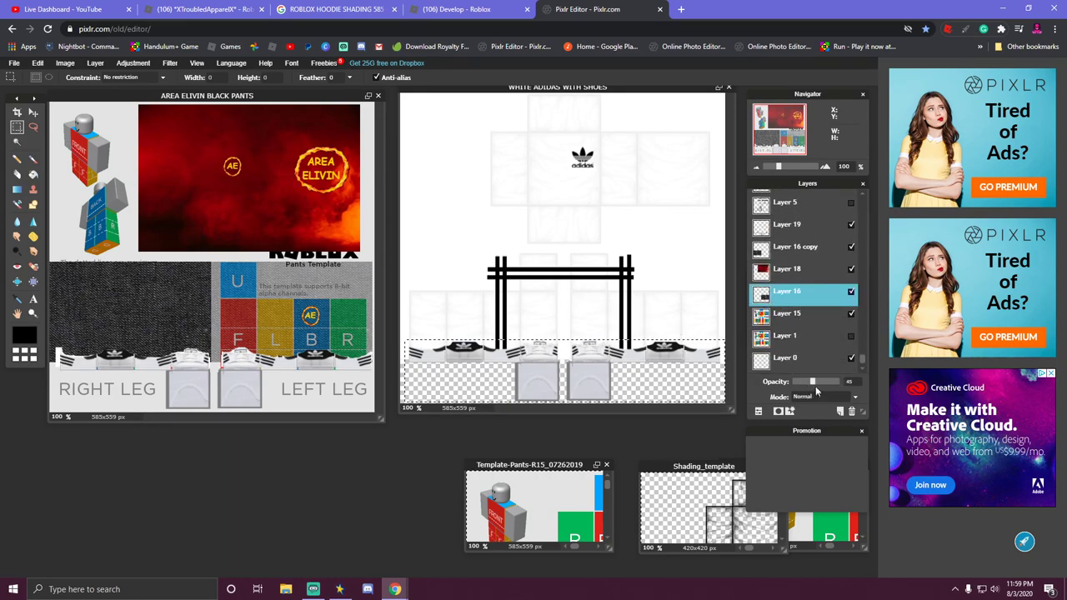
pyautogui.moveTo(816, 384); pyautogui.dragTo(842, 382)
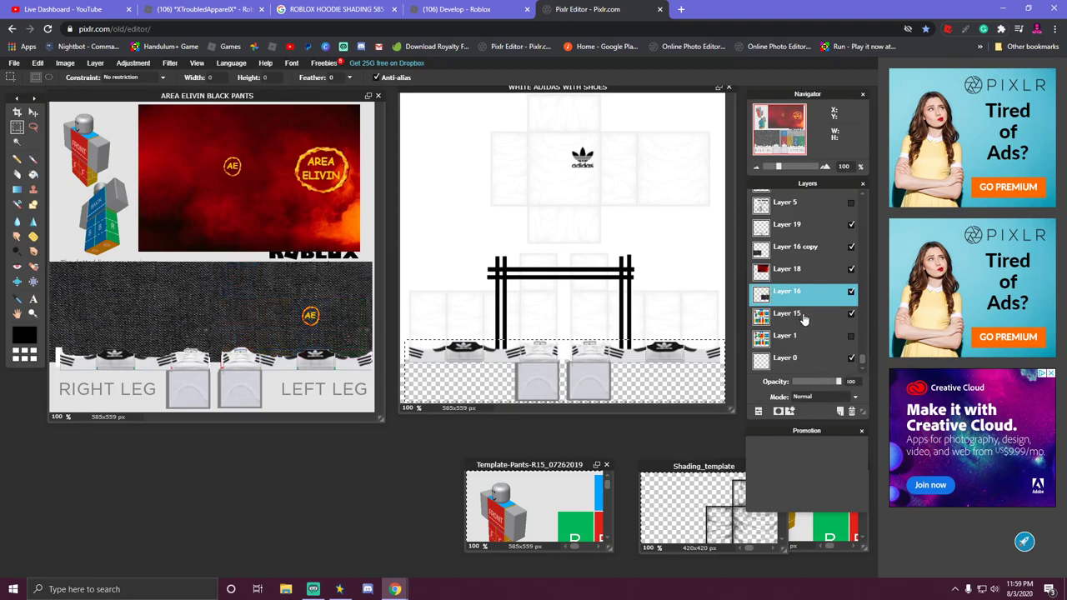
# Show Layer 5, the shading overlay, on the pants template.
pyautogui.scroll(1, 804, 319)
pyautogui.scroll(2, 804, 319)
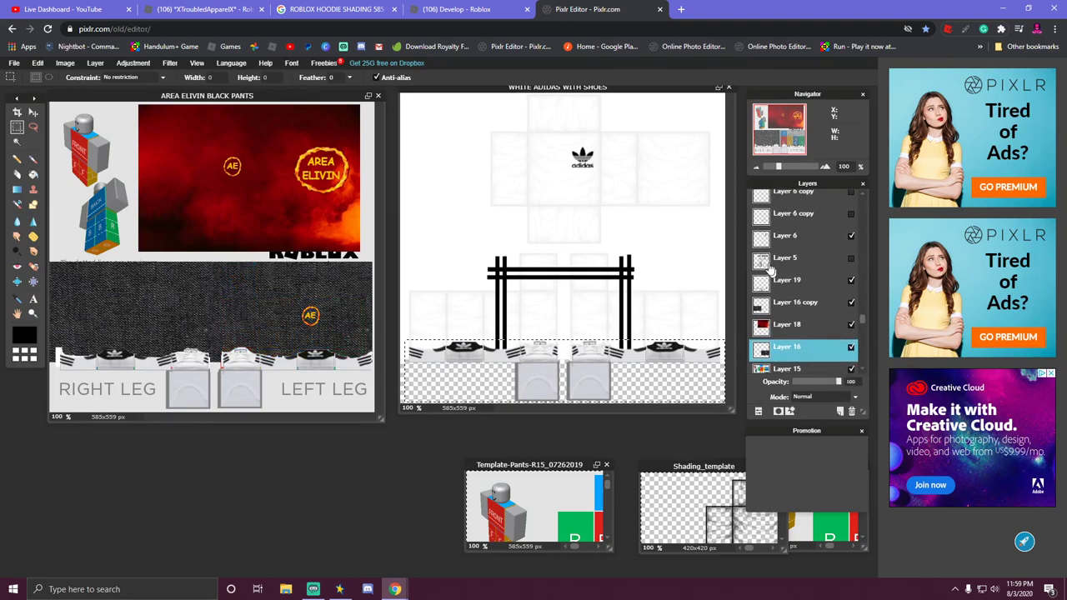
pyautogui.click(765, 263)
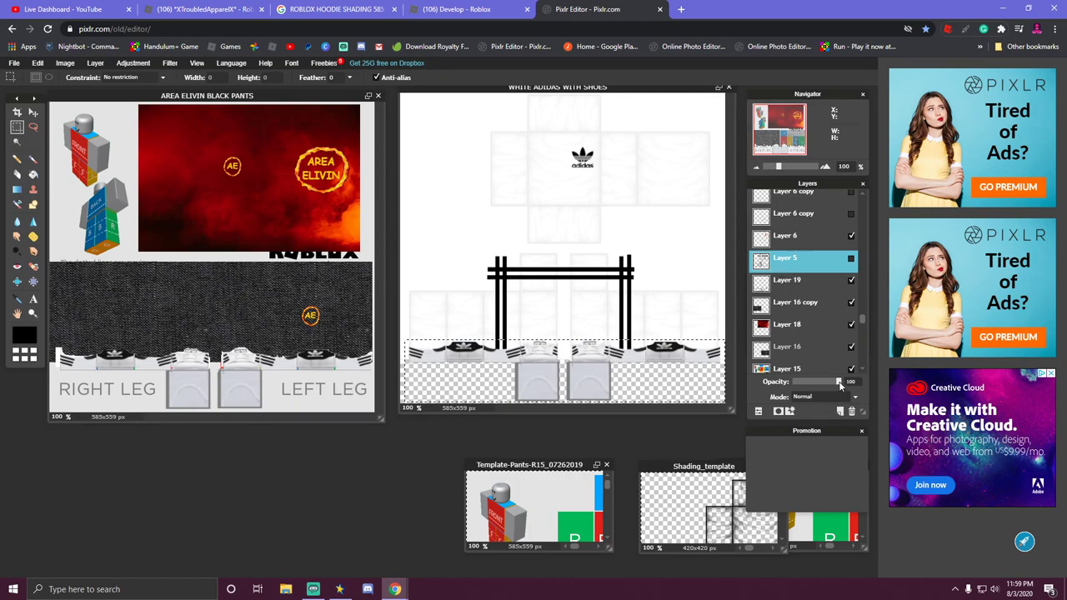
pyautogui.click(852, 259)
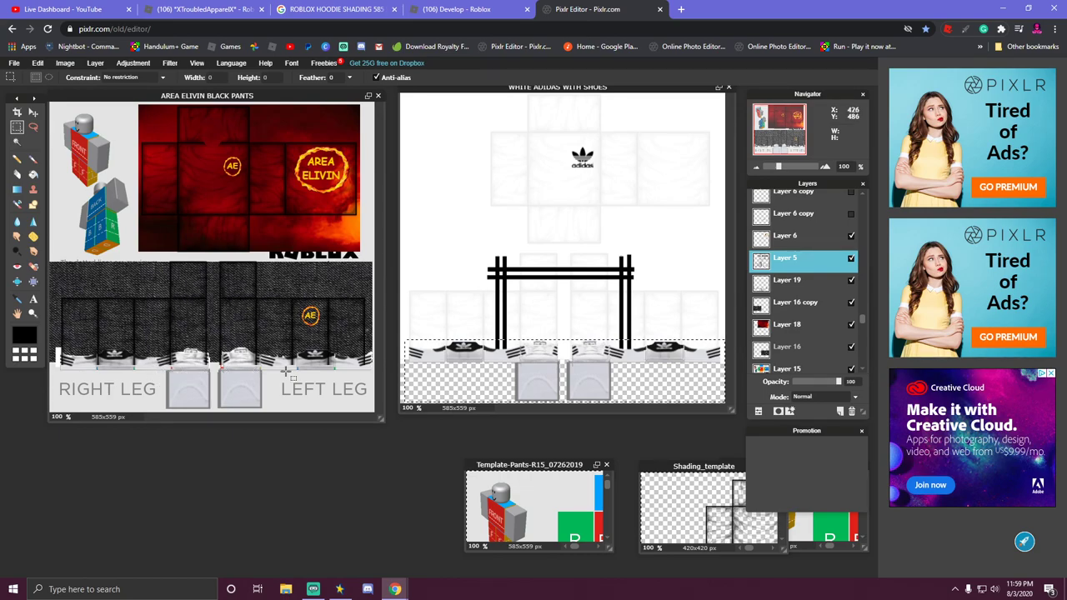
# Hide Layer 15, the colored pants template, so it is left out of the exported image.
pyautogui.scroll(-1, 775, 348)
pyautogui.click(792, 347)
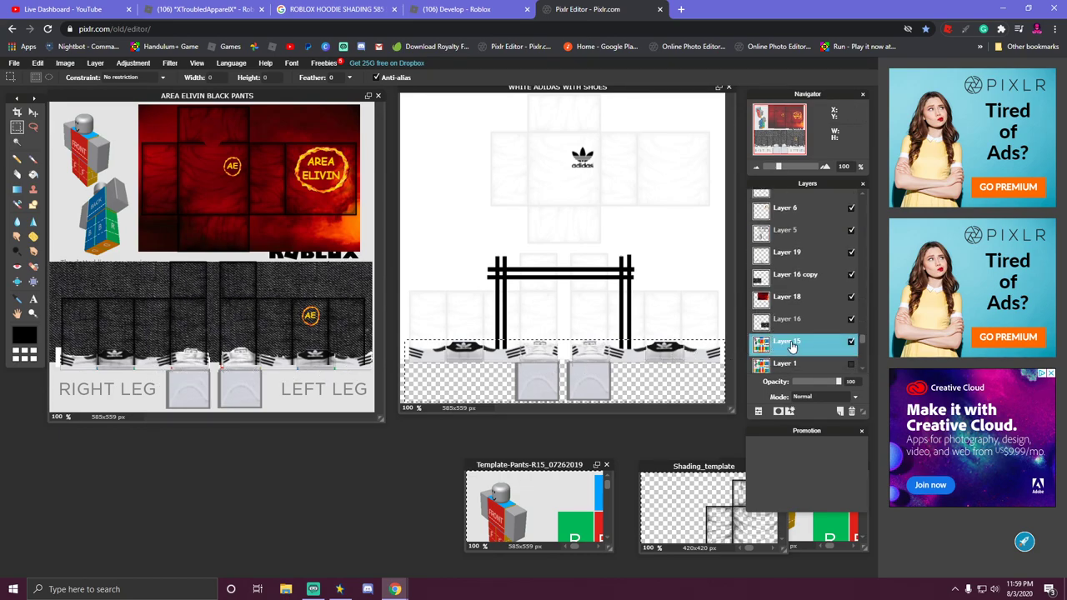
pyautogui.click(850, 344)
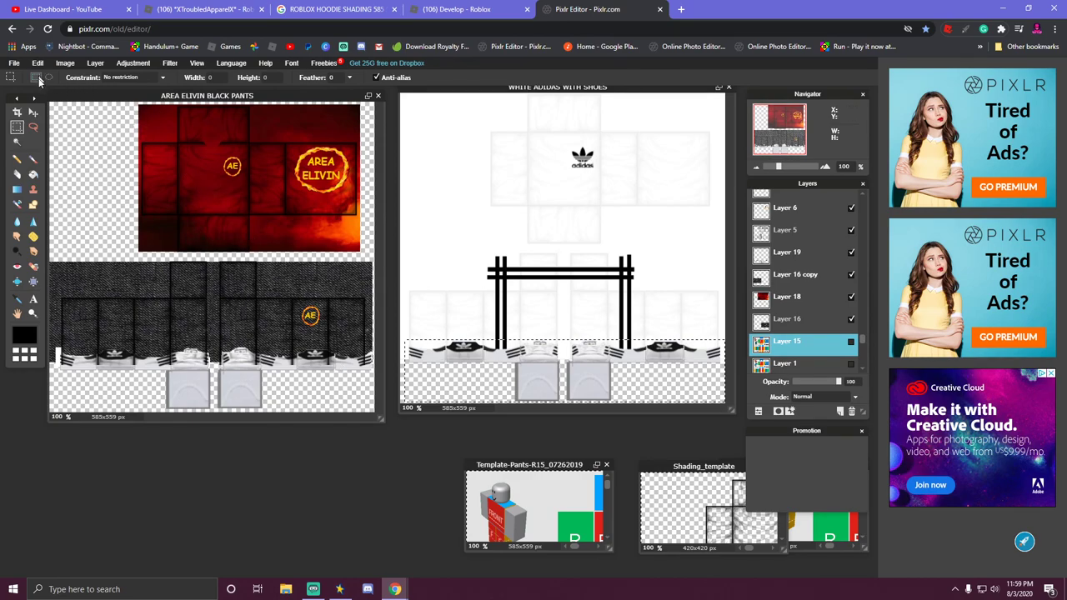
# Save the image as AREA ELIVIN BLACK PANTS in PNG (Transparent, full quality) format to the Merch Template folder under YouTube.
pyautogui.click(13, 65)
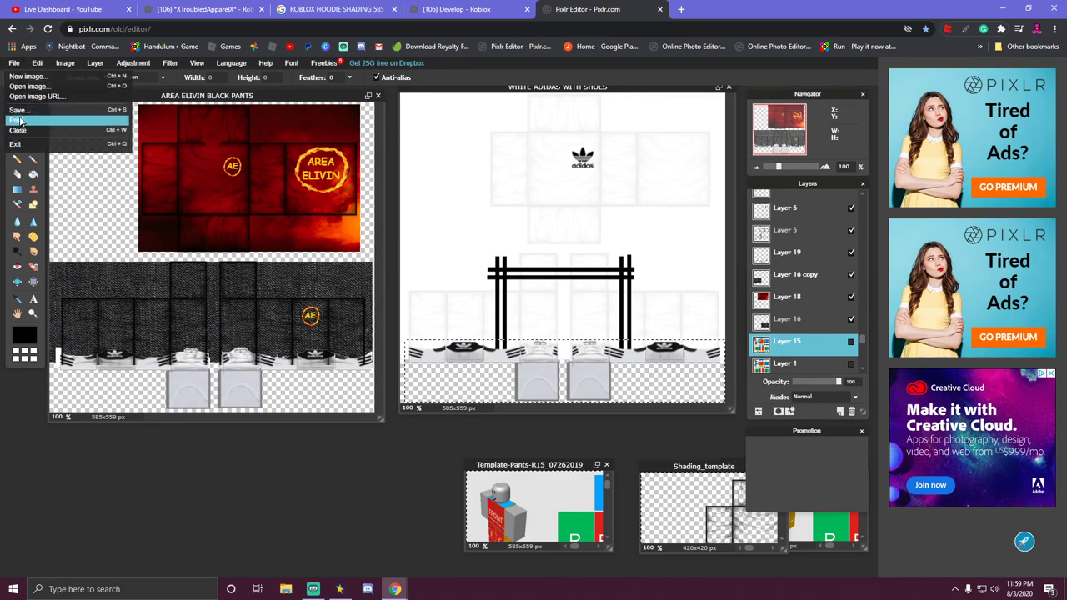
pyautogui.click(74, 120)
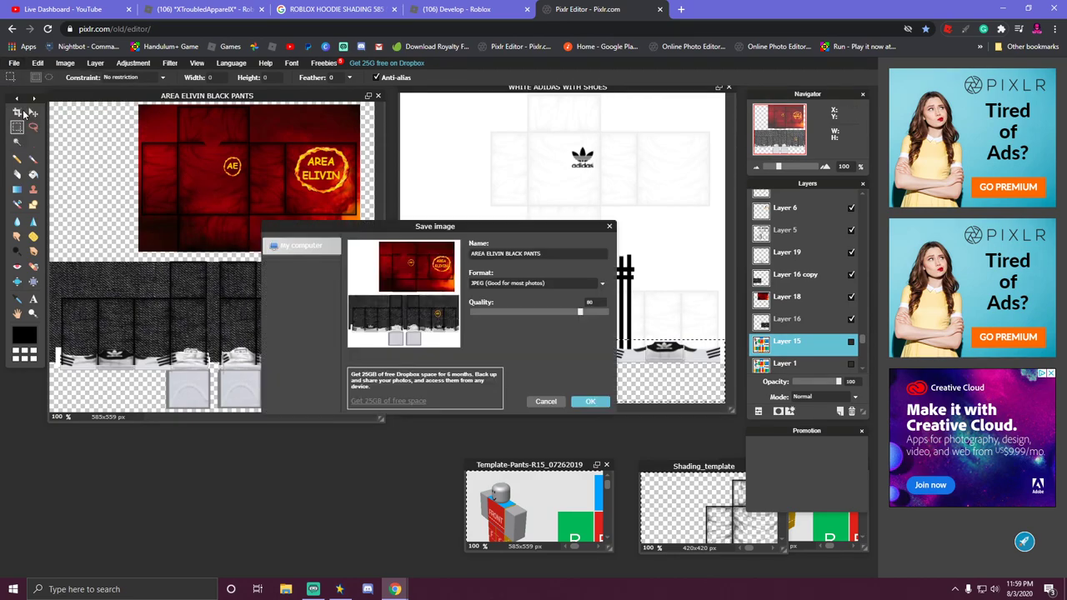
pyautogui.click(537, 284)
pyautogui.click(513, 300)
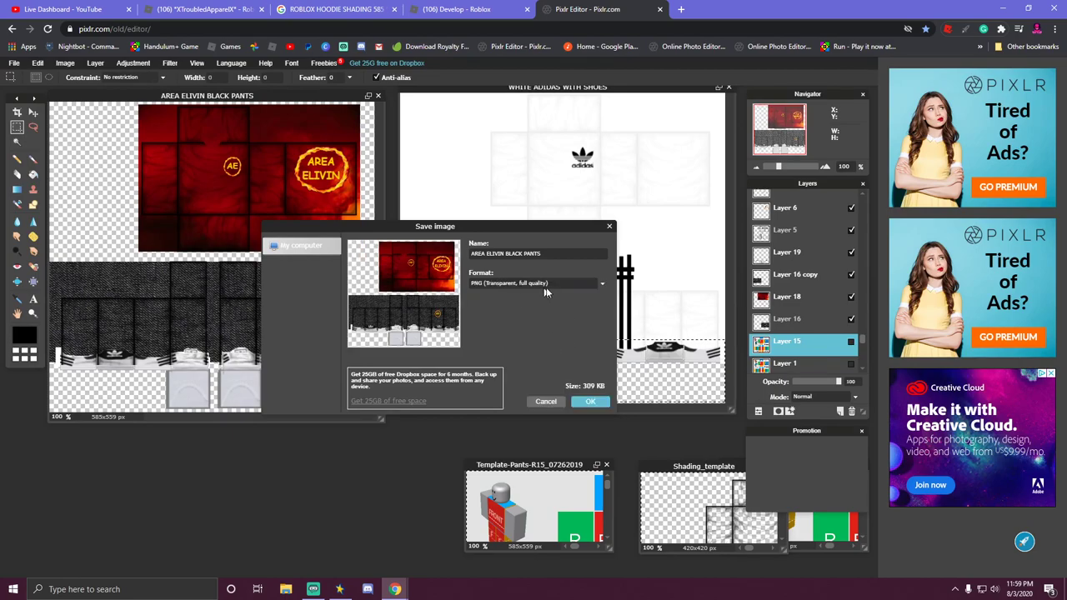
pyautogui.click(591, 402)
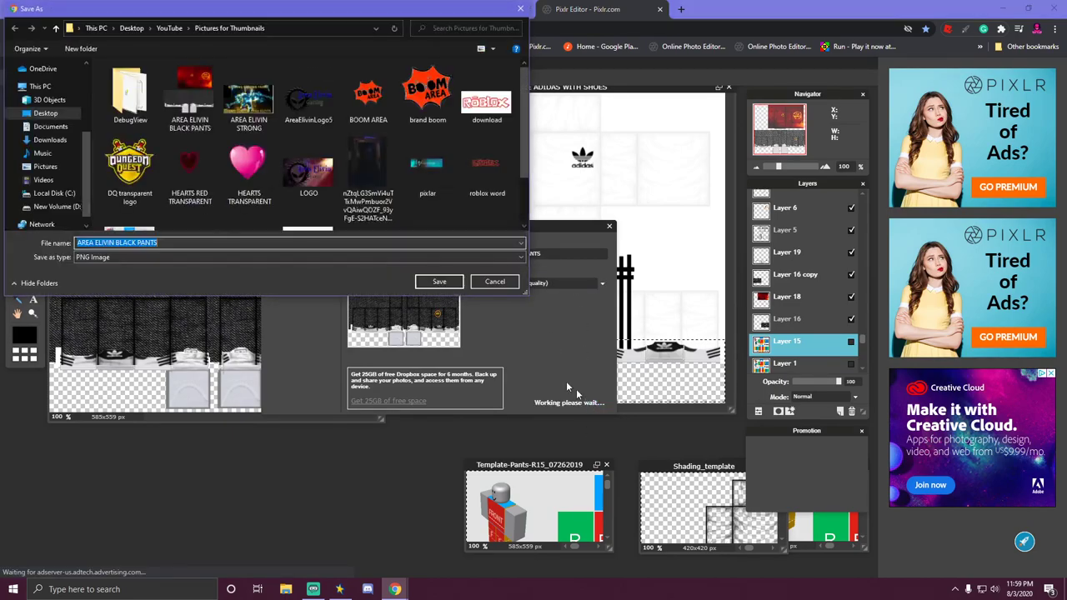
pyautogui.click(169, 27)
pyautogui.click(157, 116)
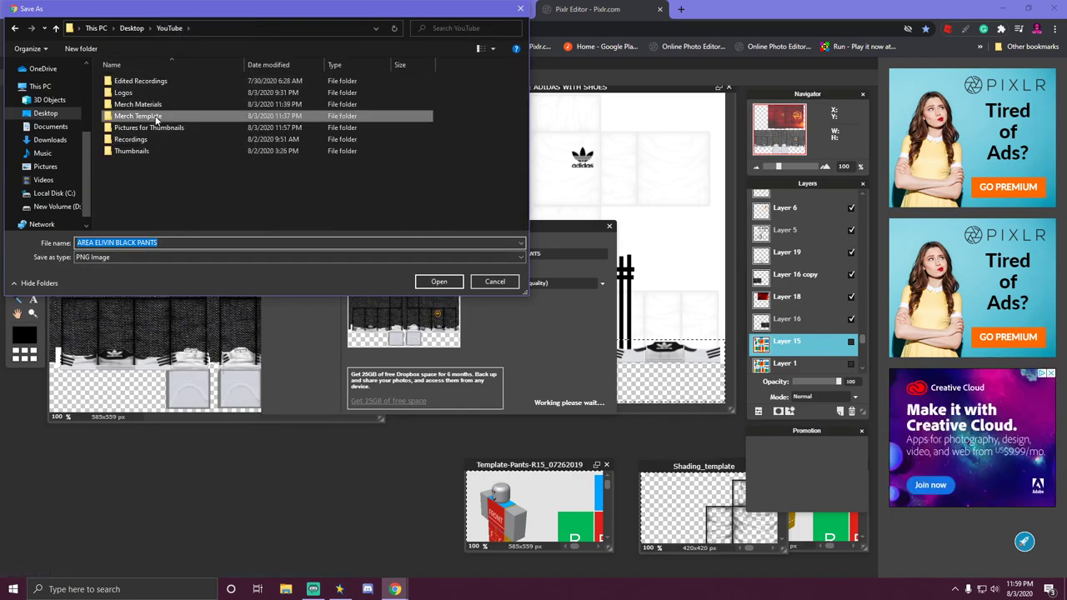
pyautogui.click(440, 282)
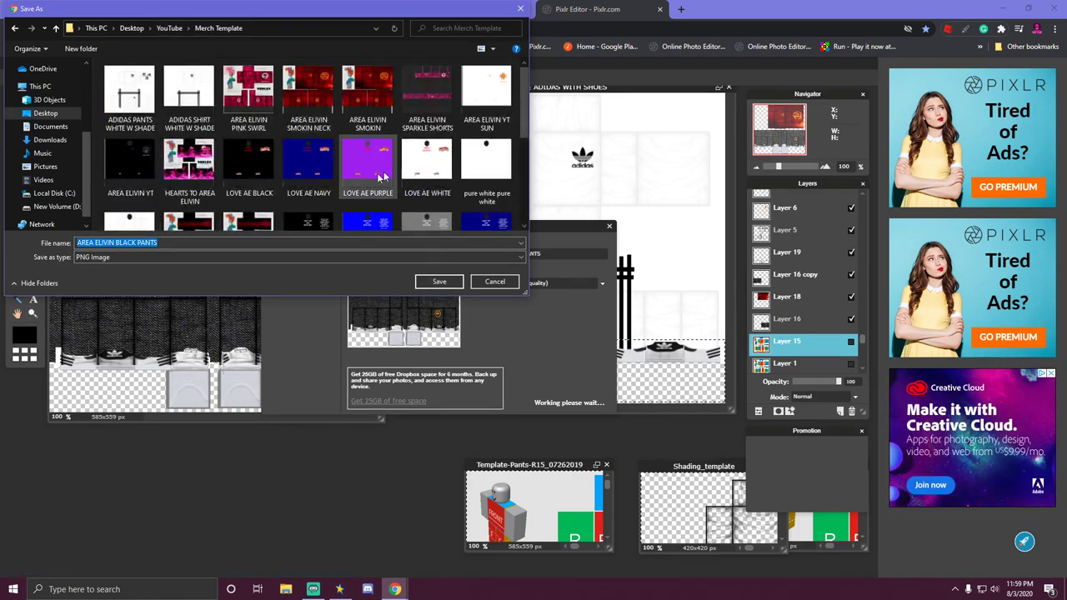
pyautogui.click(451, 282)
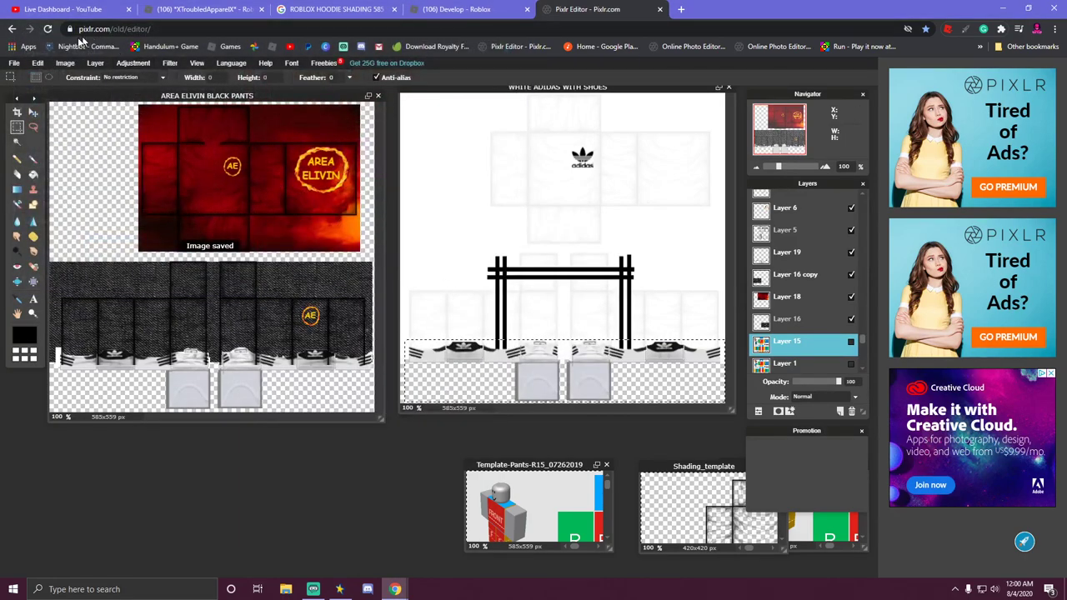
# Switch to the Roblox Develop page and upload the AREA ELIVIN BLACK PANTS image as new pants for the Area Elivin group.
pyautogui.click(456, 11)
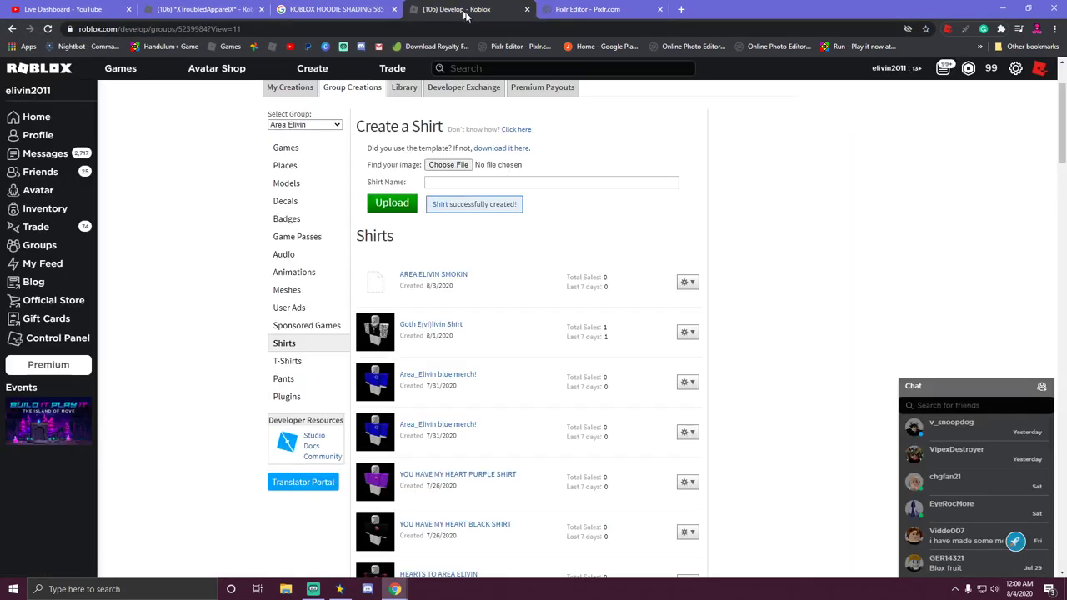
pyautogui.click(289, 380)
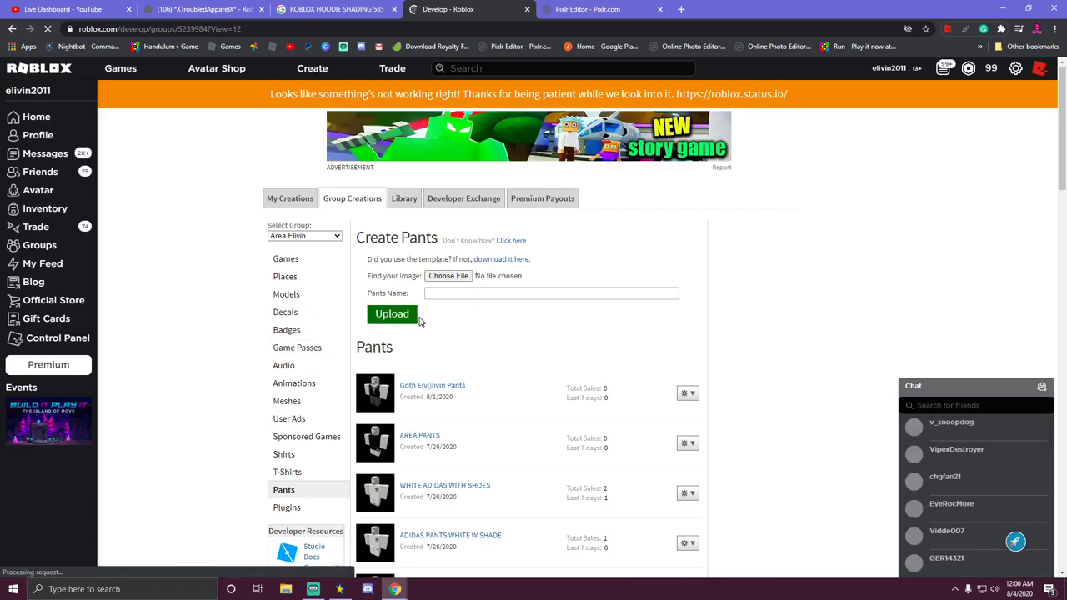
pyautogui.click(449, 276)
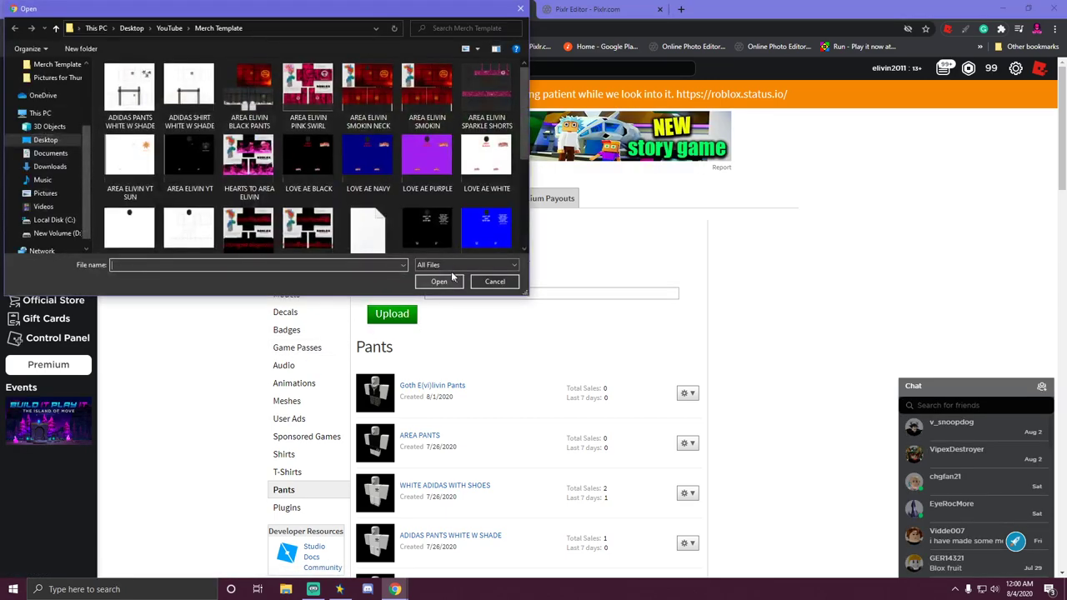
pyautogui.doubleClick(253, 88)
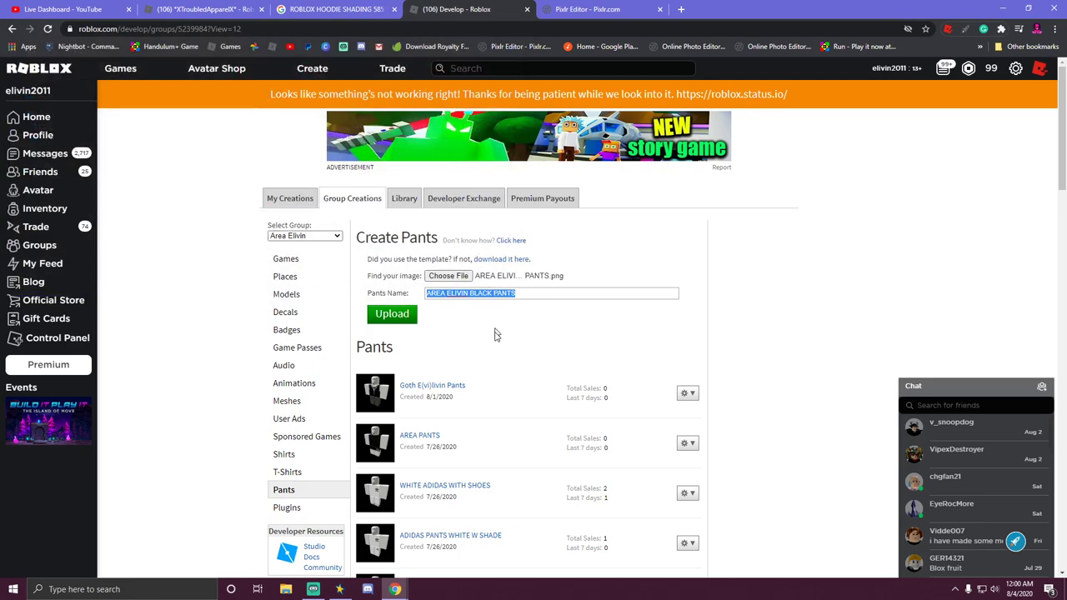
pyautogui.click(392, 314)
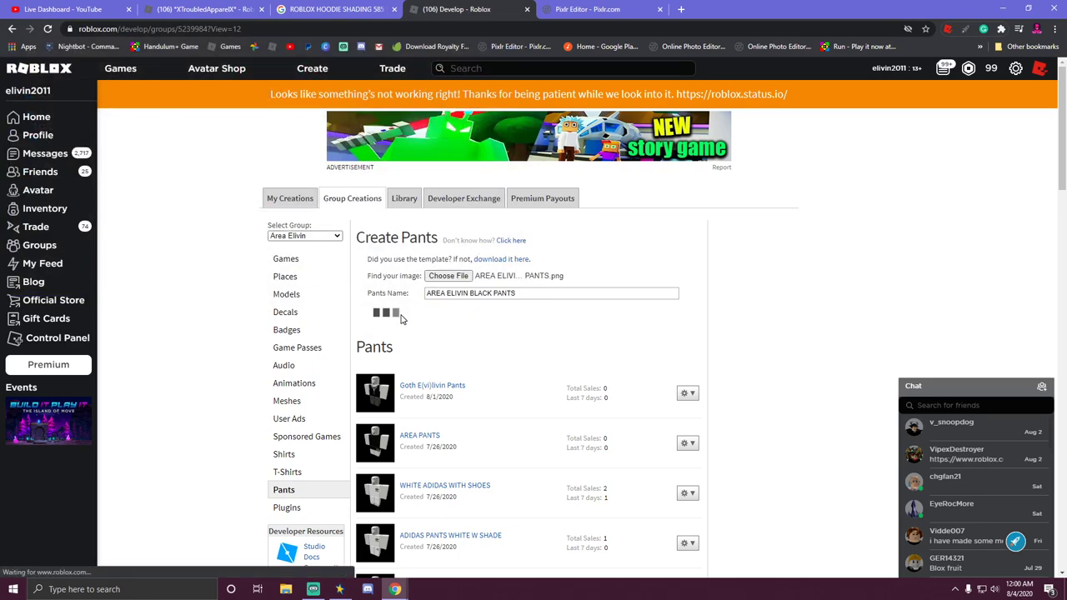
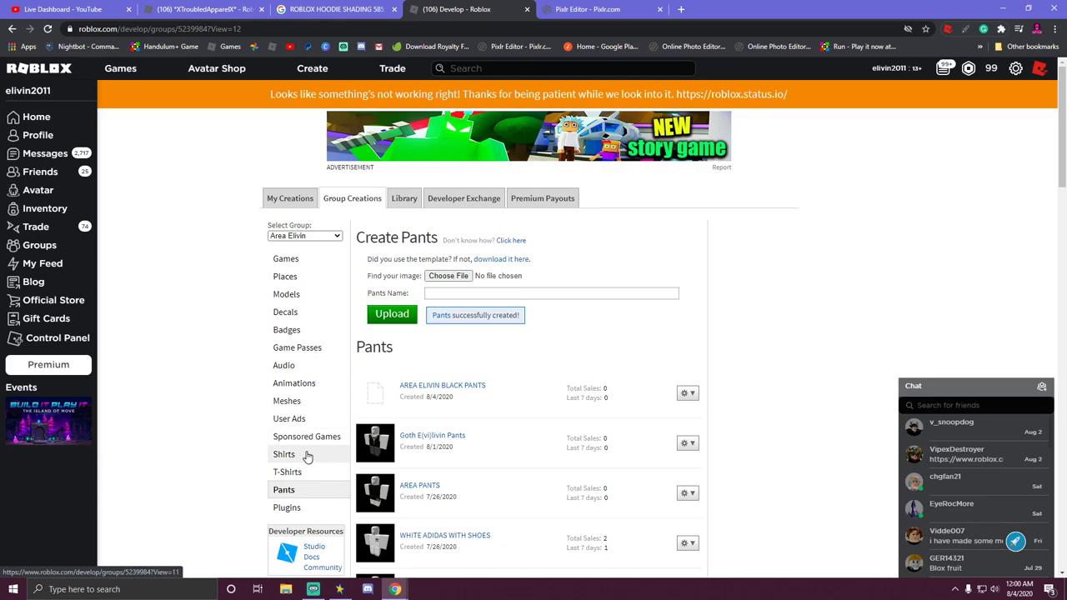
# Put the group's AREA ELIVIN SMOKIN shirt on sale at a price of 5 Robux and save the sales settings.
pyautogui.click(284, 454)
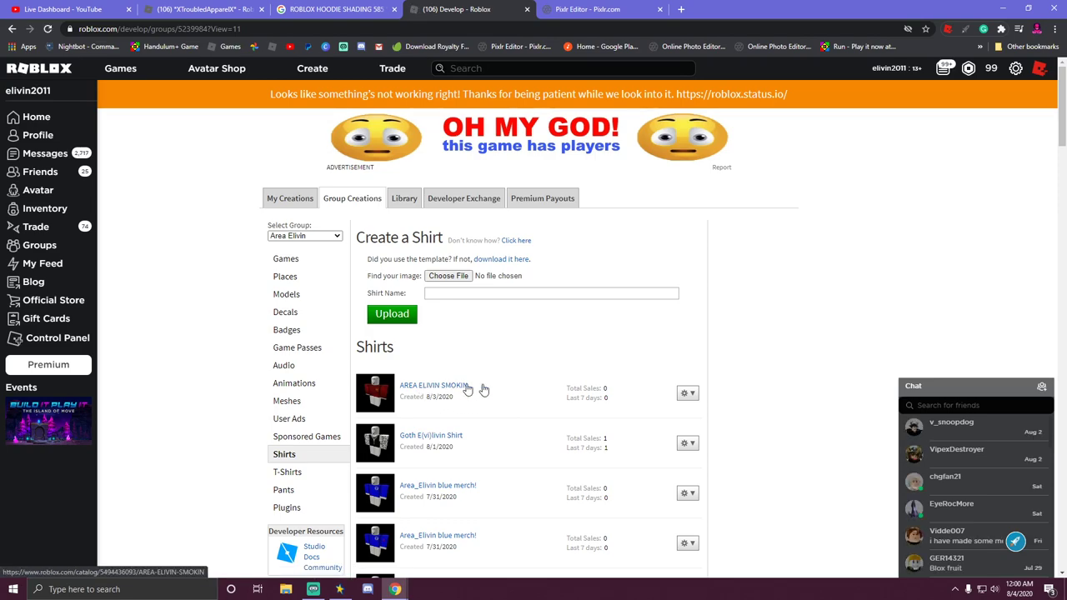
pyautogui.click(686, 395)
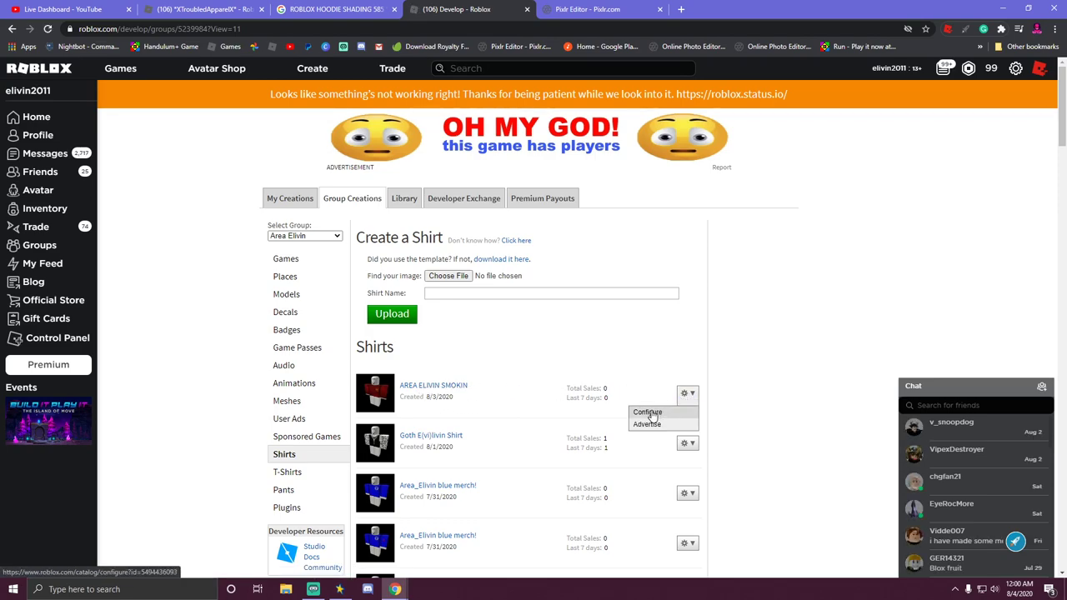
pyautogui.click(650, 412)
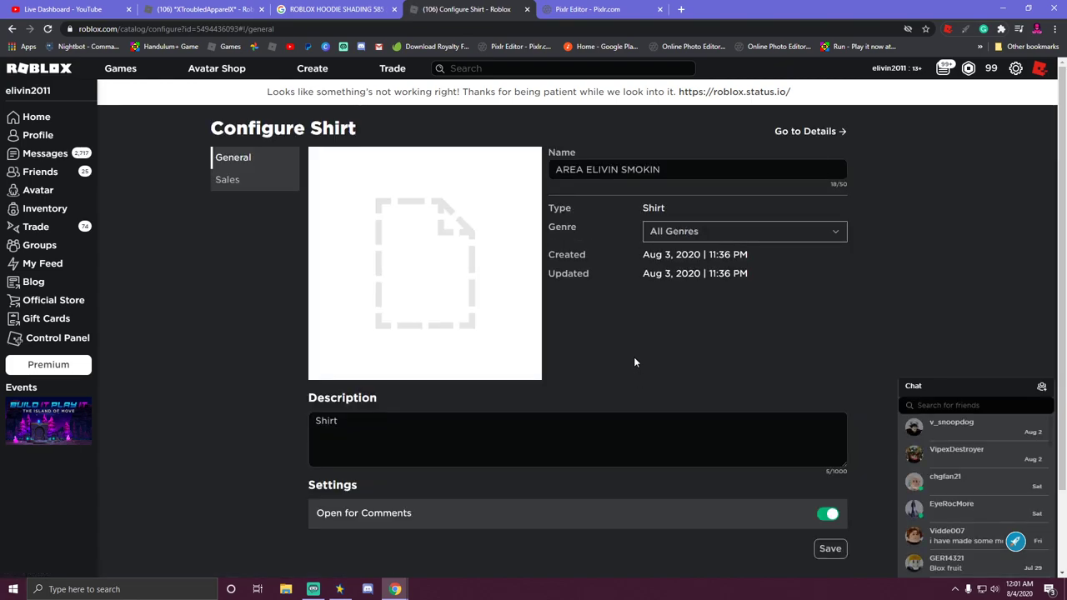
pyautogui.click(227, 182)
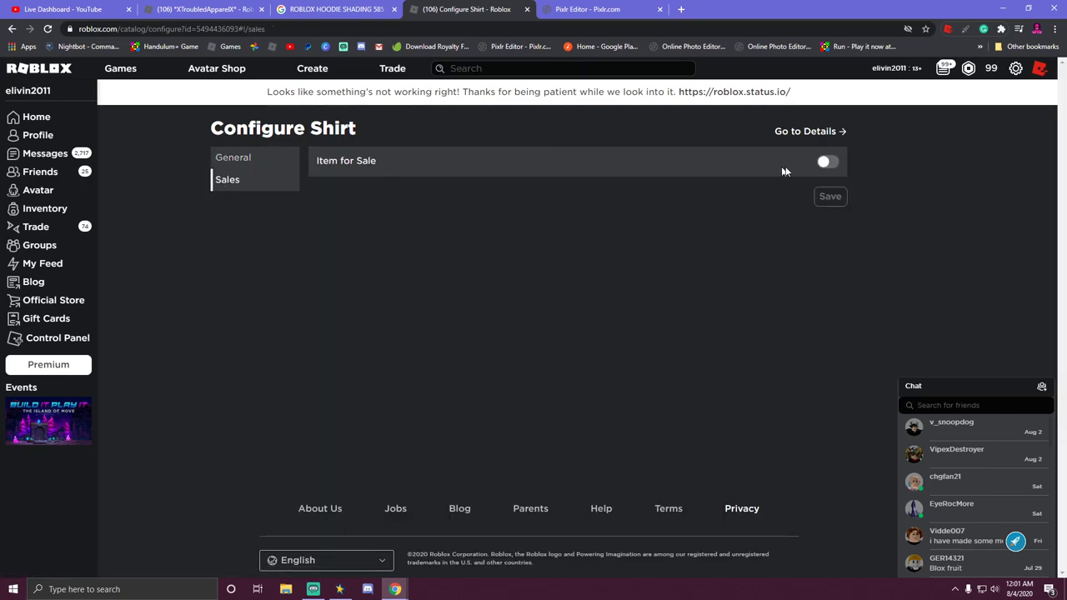
pyautogui.click(825, 162)
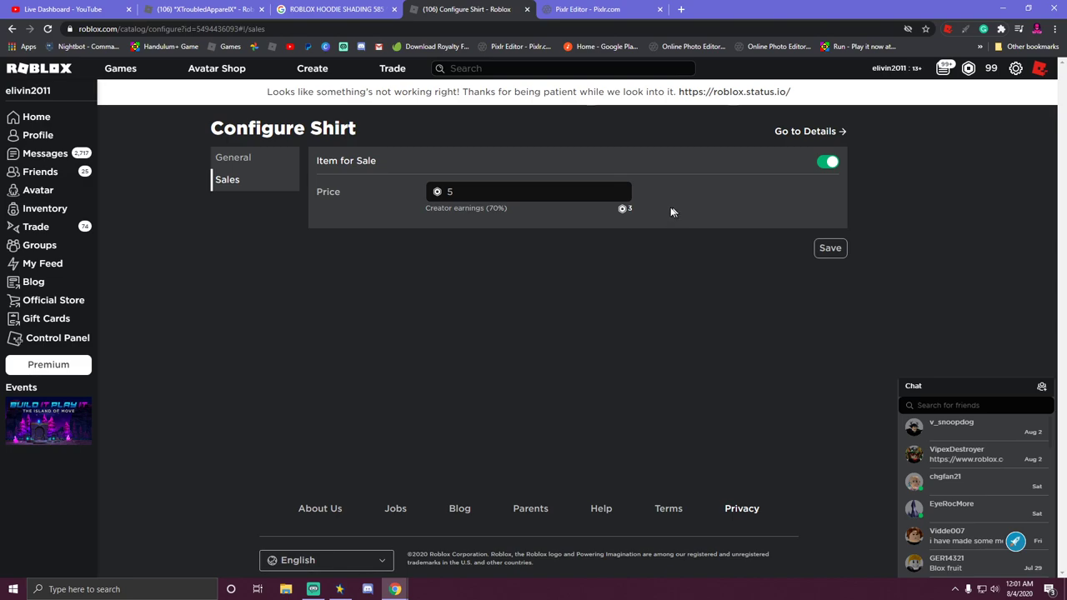
pyautogui.click(830, 248)
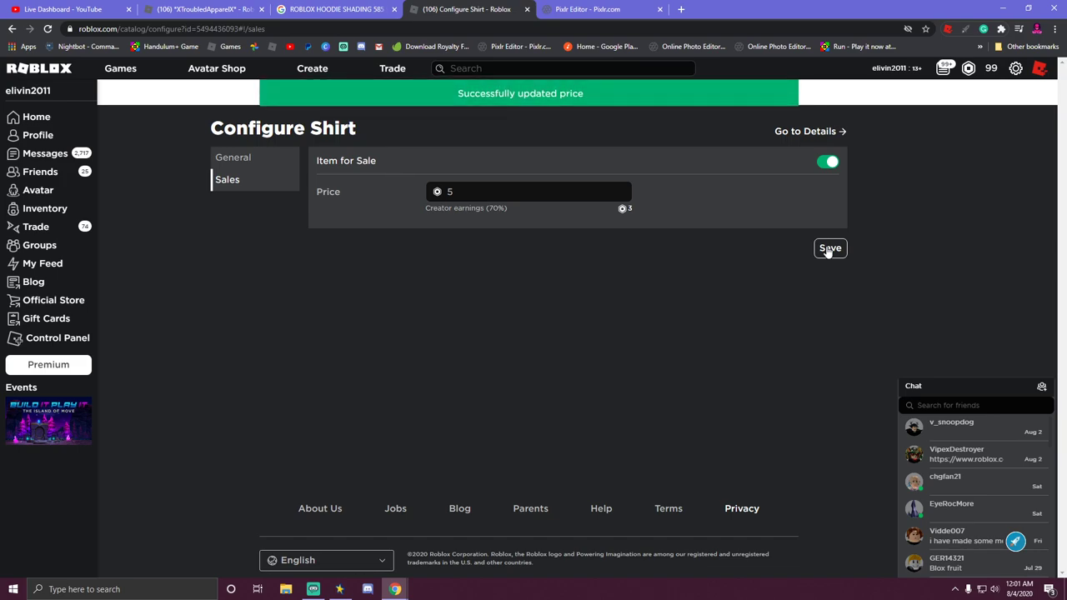
# Rename the shirt AREA ELIVIN SMOKIN RED and copy that name into its description to read "AREA ELIVIN SMOKIN RED Shirt".
pyautogui.click(256, 159)
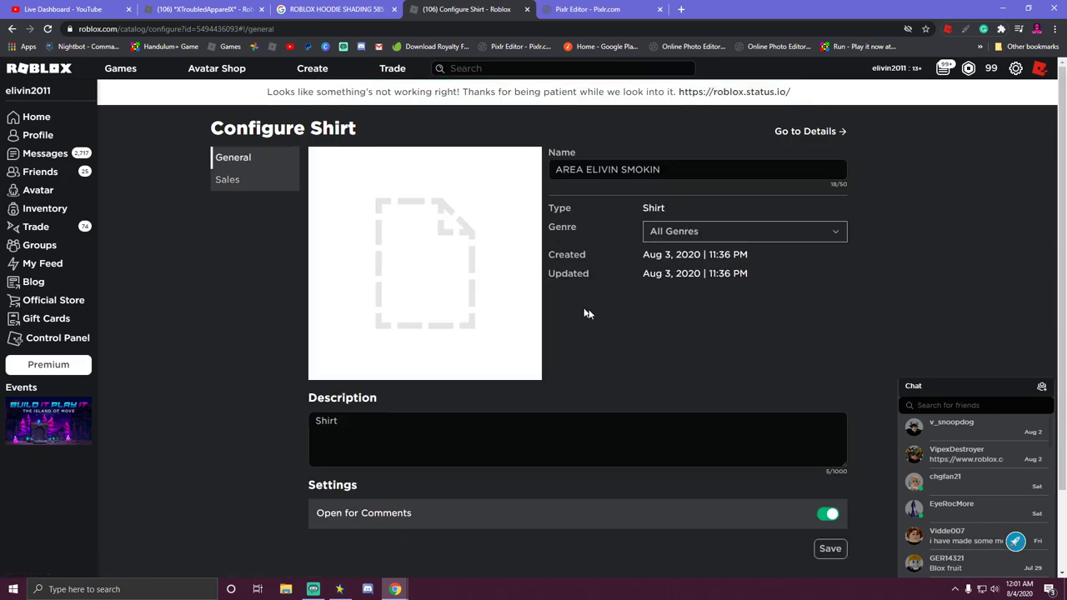
pyautogui.click(664, 170)
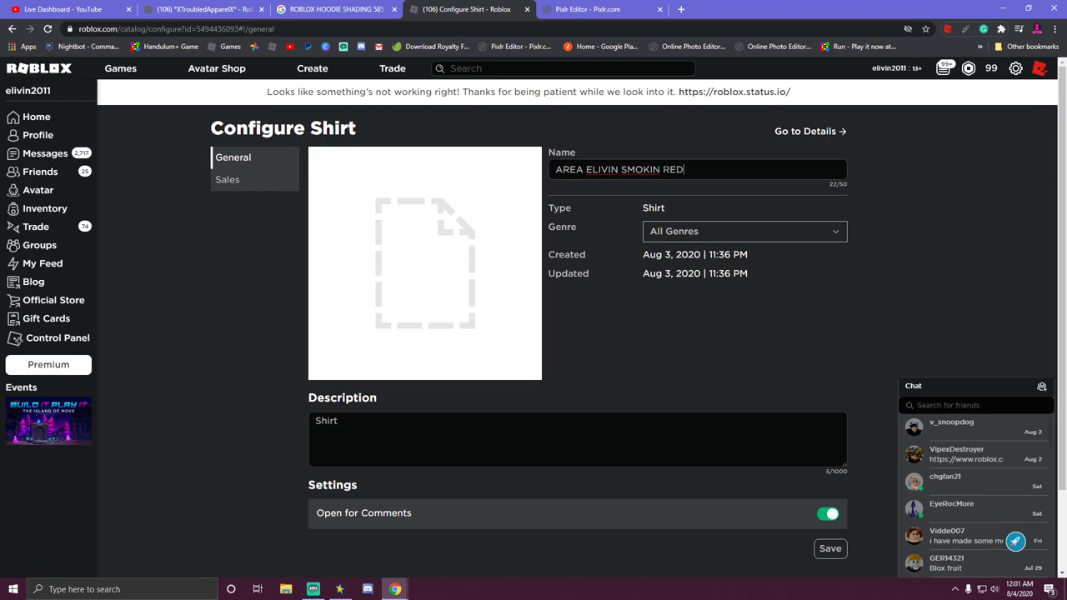
pyautogui.moveTo(692, 169); pyautogui.dragTo(554, 169)
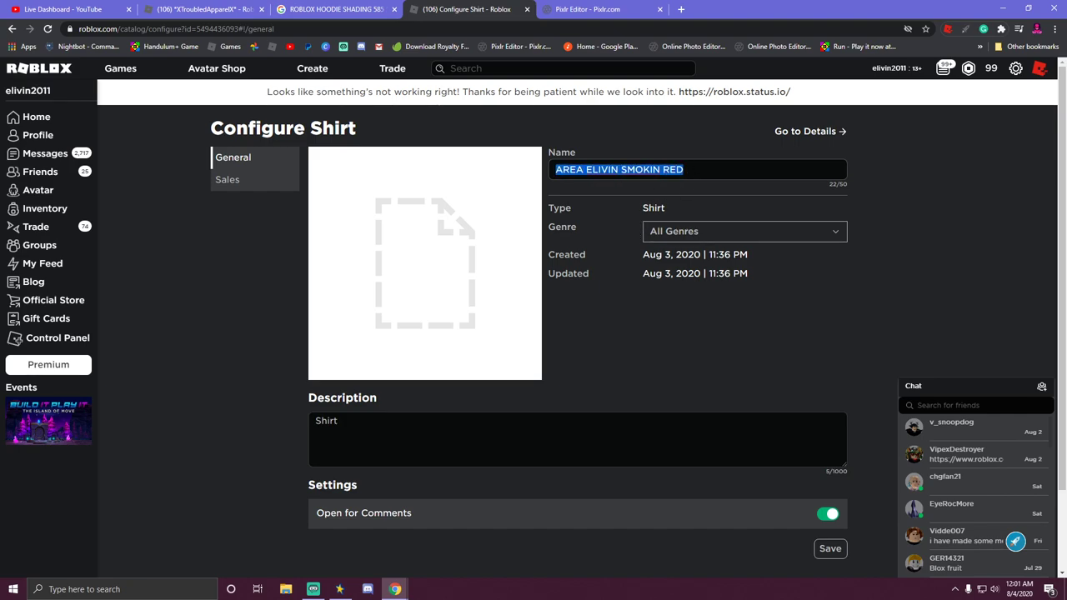
pyautogui.rightClick(582, 173)
pyautogui.click(609, 214)
pyautogui.click(316, 421)
pyautogui.rightClick(337, 421)
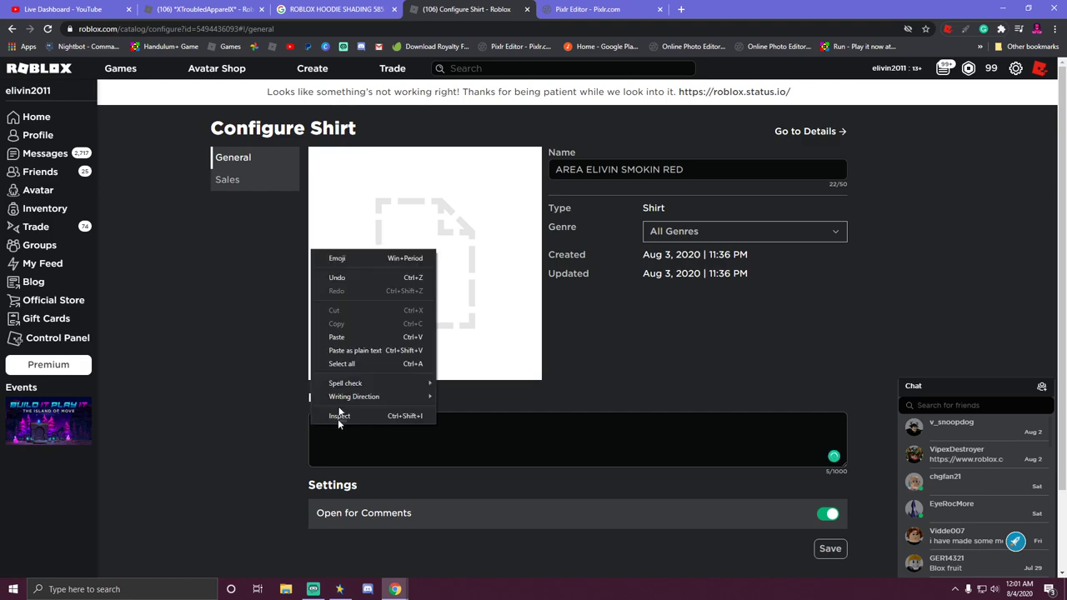
pyautogui.click(335, 338)
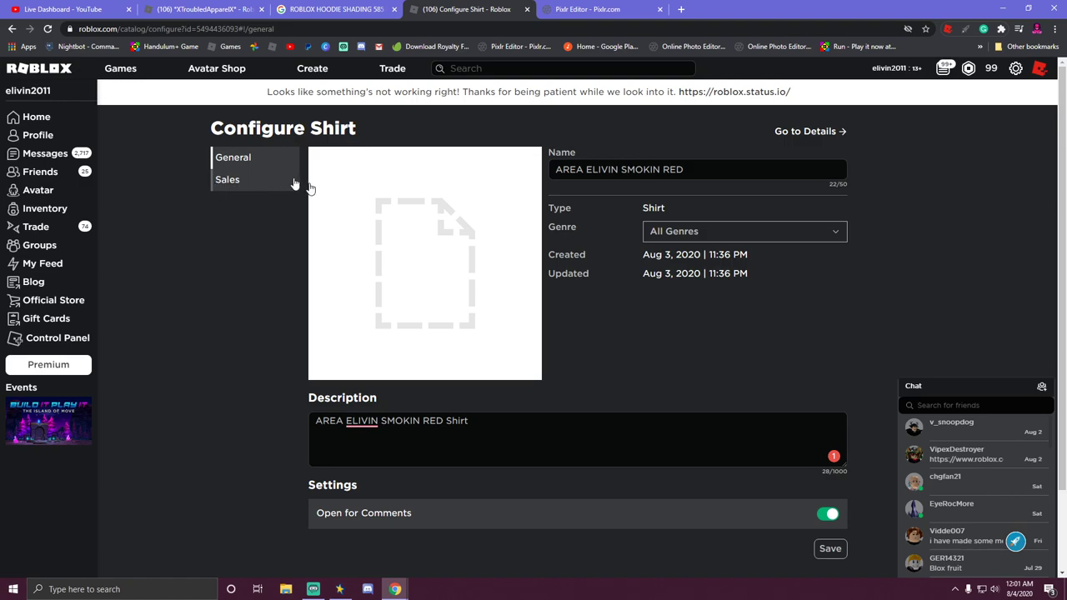
# Return to the group's shirts list, open the AREA ELIVIN SMOKIN item page and examine the shirt from several angles in 3D.
pyautogui.click(11, 29)
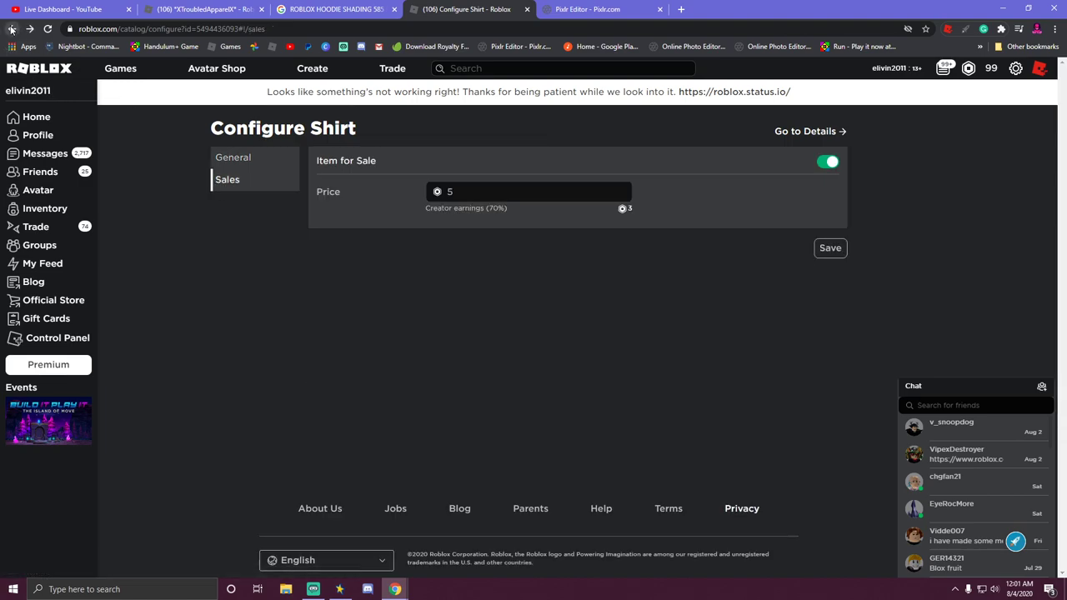
pyautogui.click(12, 29)
pyautogui.click(12, 29)
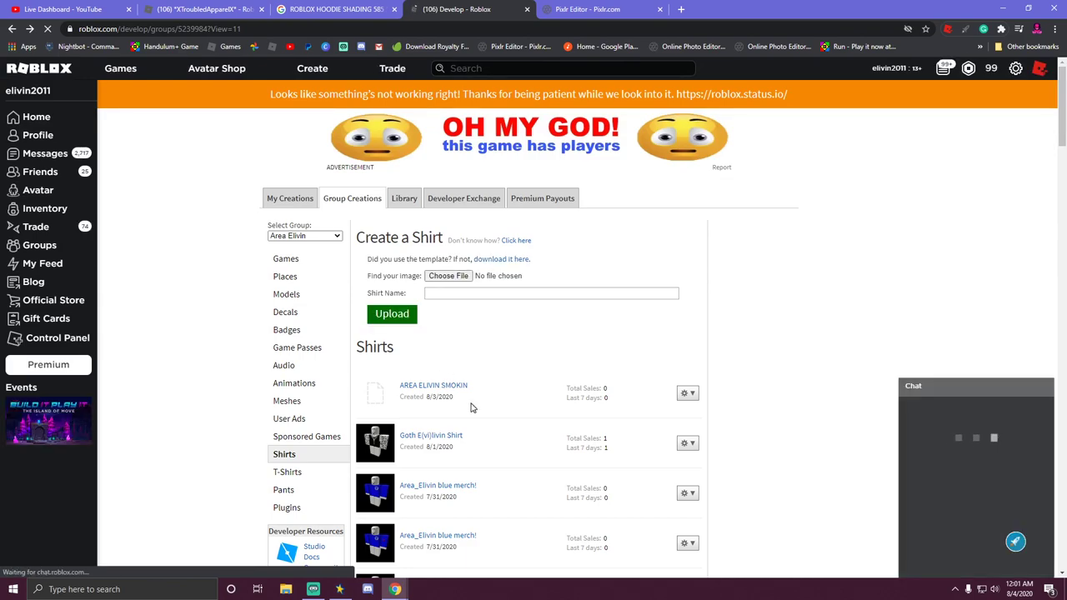
pyautogui.scroll(-4, 482, 440)
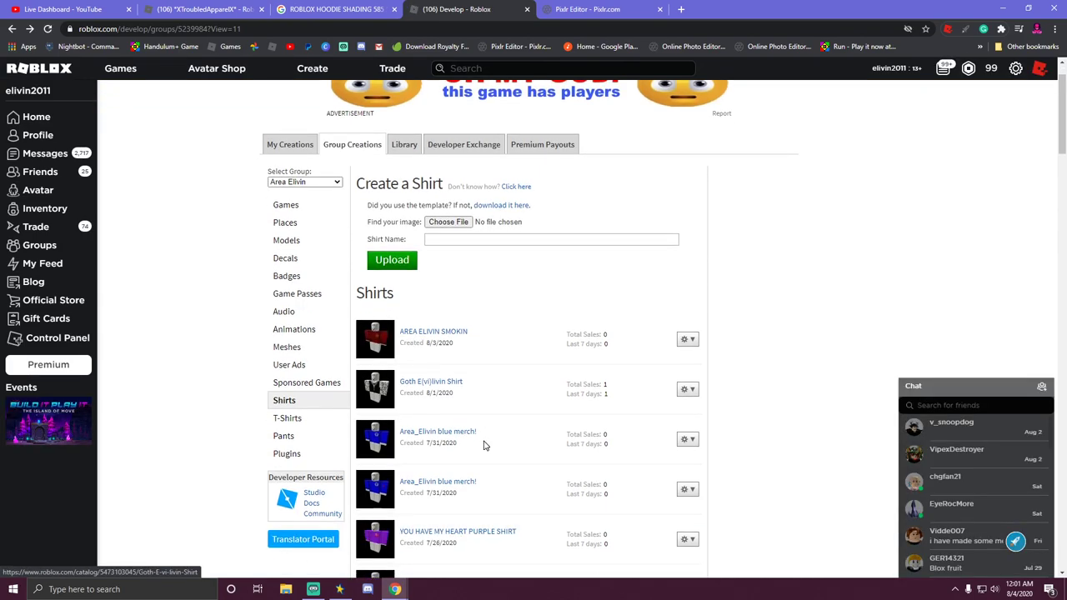
pyautogui.scroll(3, 481, 431)
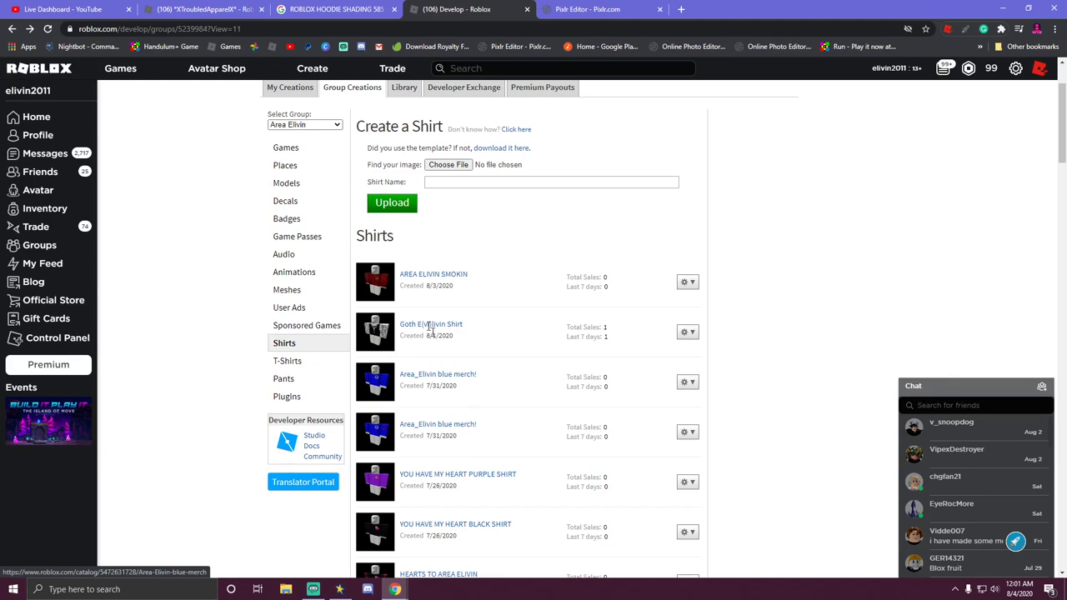
pyautogui.click(417, 279)
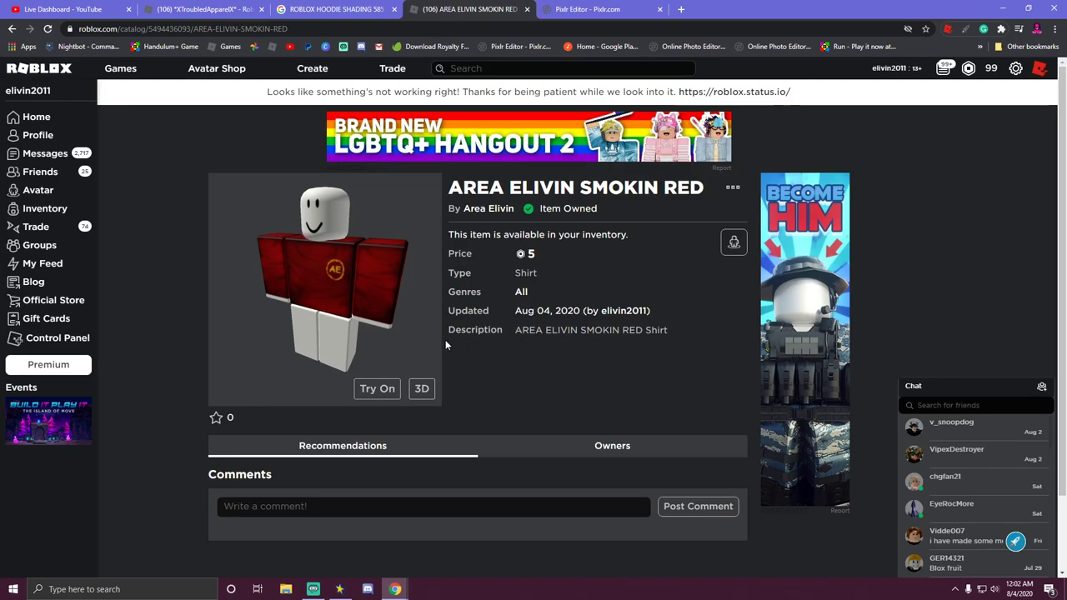
pyautogui.click(422, 390)
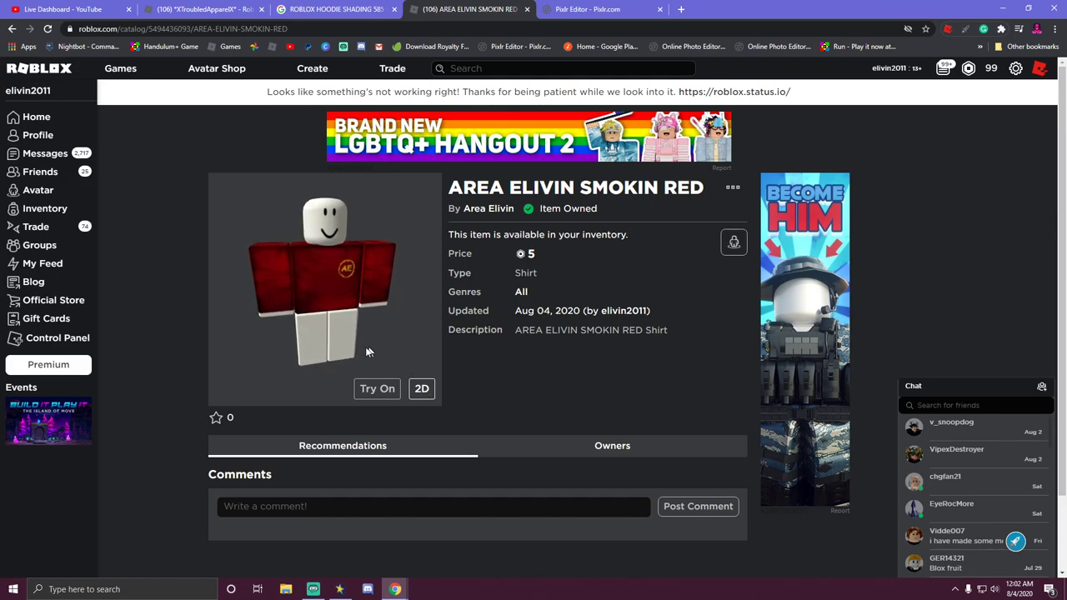
pyautogui.moveTo(298, 359); pyautogui.dragTo(430, 352)
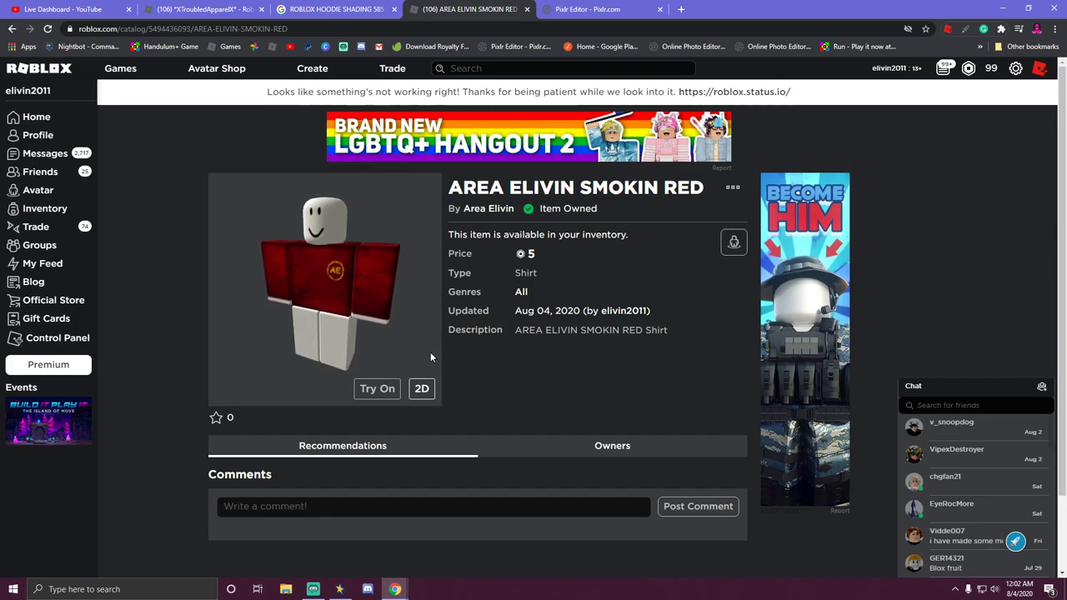
pyautogui.moveTo(394, 354); pyautogui.dragTo(345, 332)
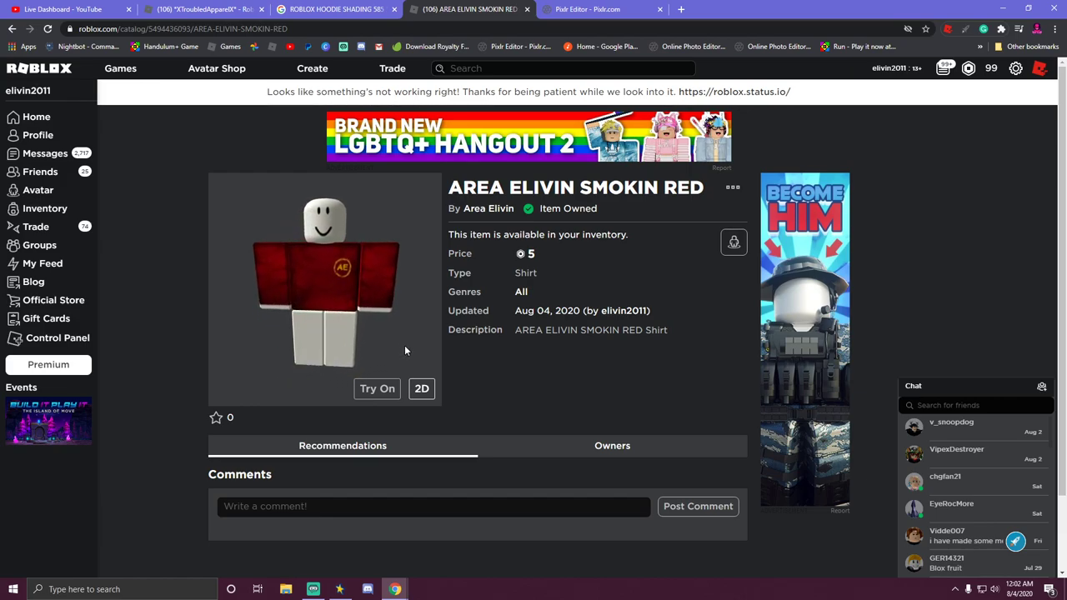
pyautogui.moveTo(405, 344)
pyautogui.mouseDown()
pyautogui.moveTo(406, 327)
pyautogui.moveTo(408, 343)
pyautogui.mouseUp()
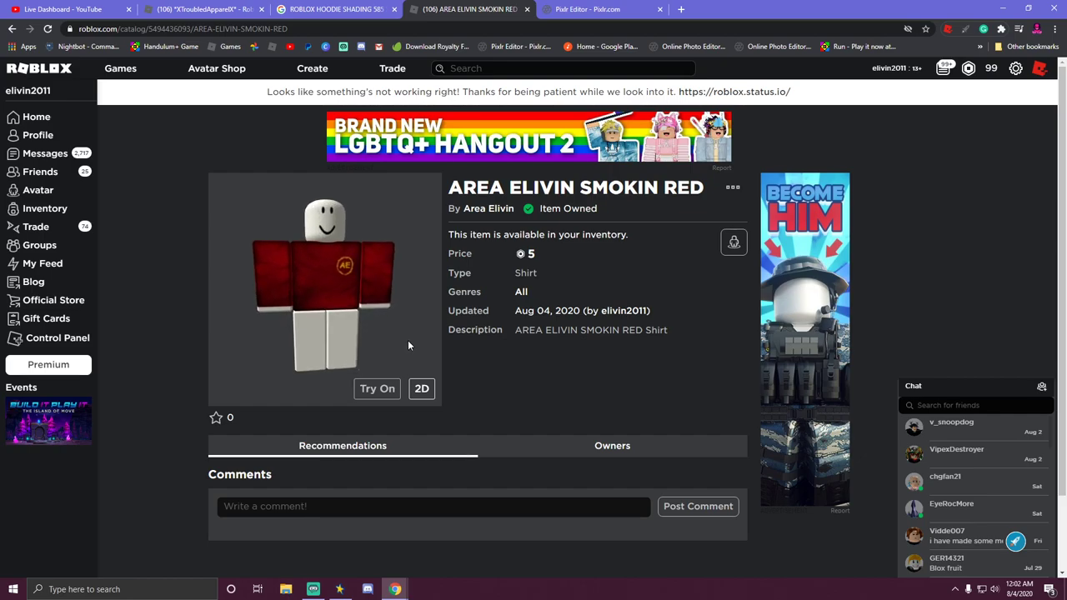
# Open the AREA ELIVIN BLACK PANTS item page from the group's pants list and examine the 3D preview from several angles.
pyautogui.click(12, 28)
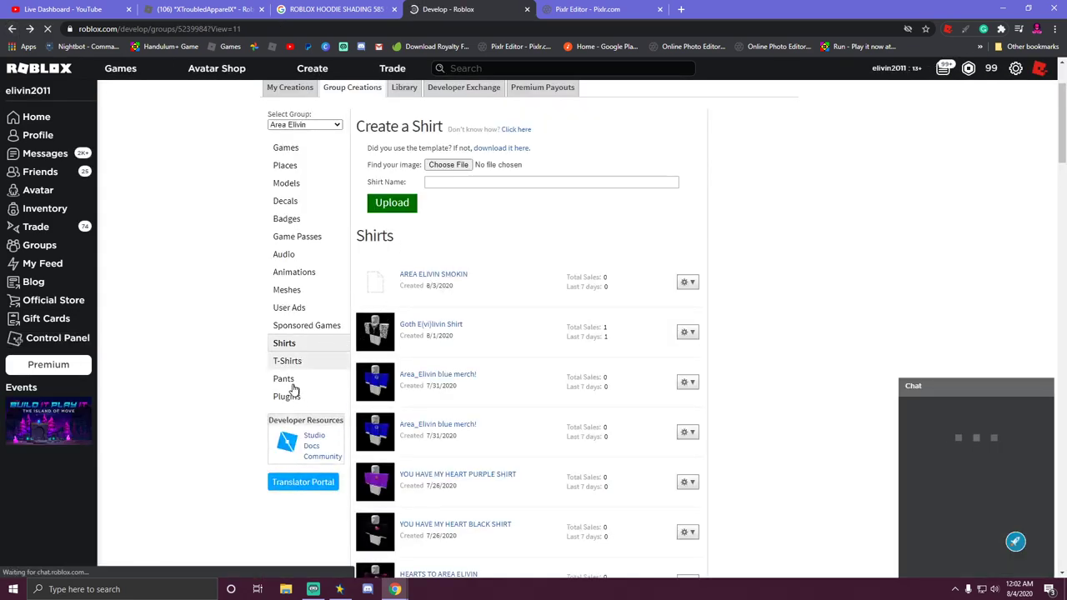
pyautogui.click(288, 379)
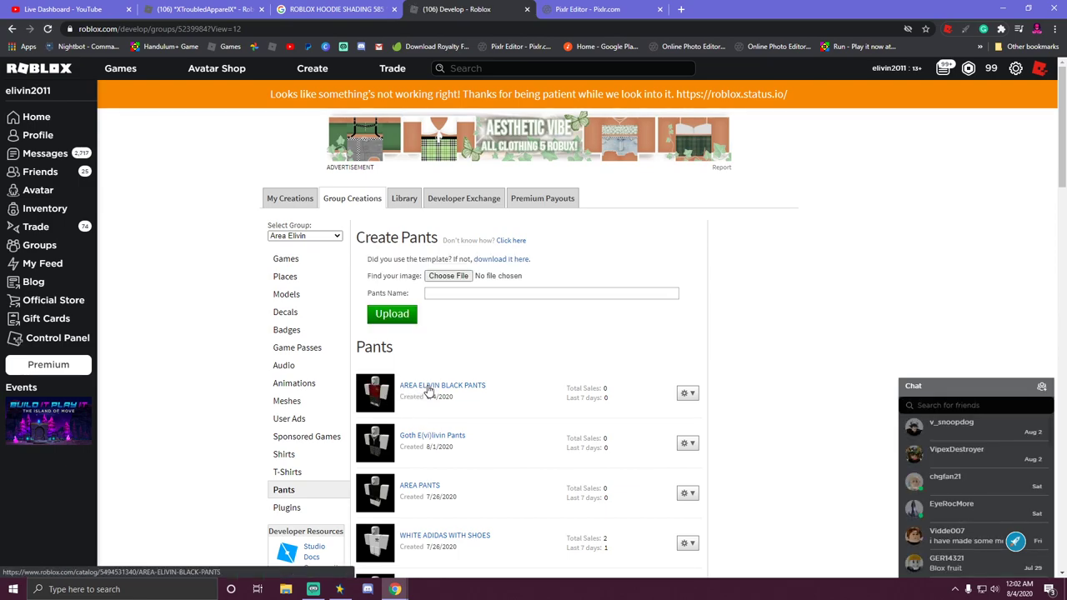
pyautogui.click(428, 388)
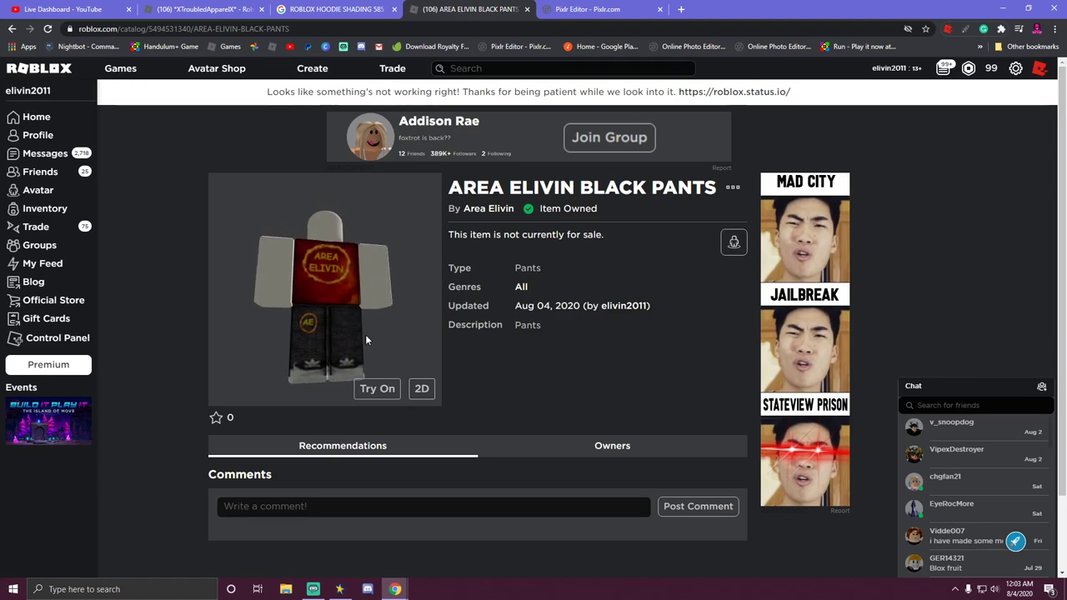
pyautogui.moveTo(386, 340)
pyautogui.mouseDown()
pyautogui.moveTo(385, 305)
pyautogui.moveTo(385, 338)
pyautogui.moveTo(301, 345)
pyautogui.moveTo(392, 349)
pyautogui.mouseUp()
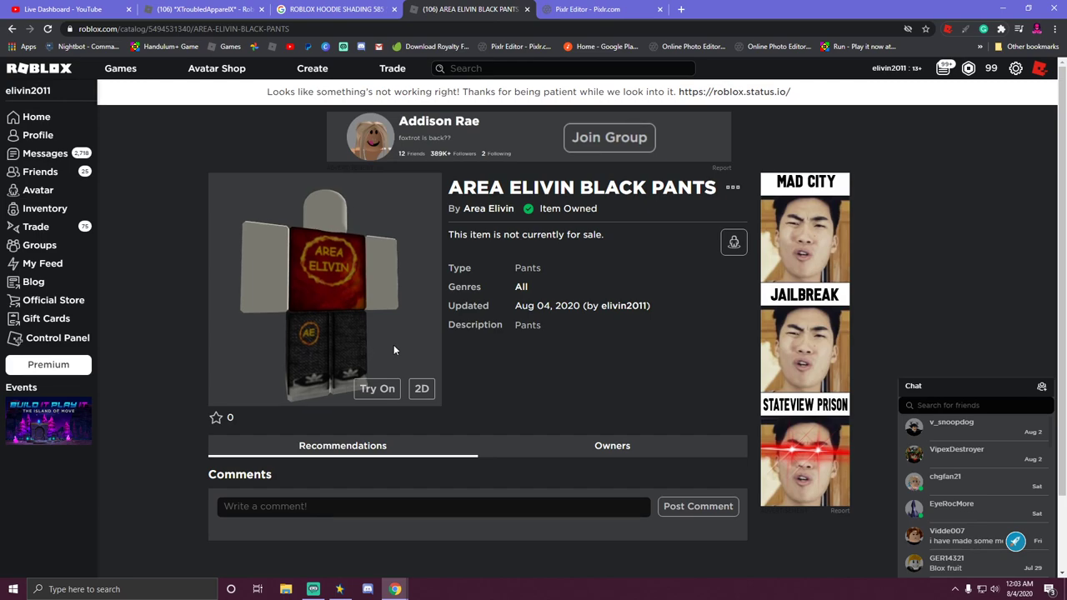
pyautogui.scroll(4, 394, 344)
pyautogui.scroll(-4, 393, 345)
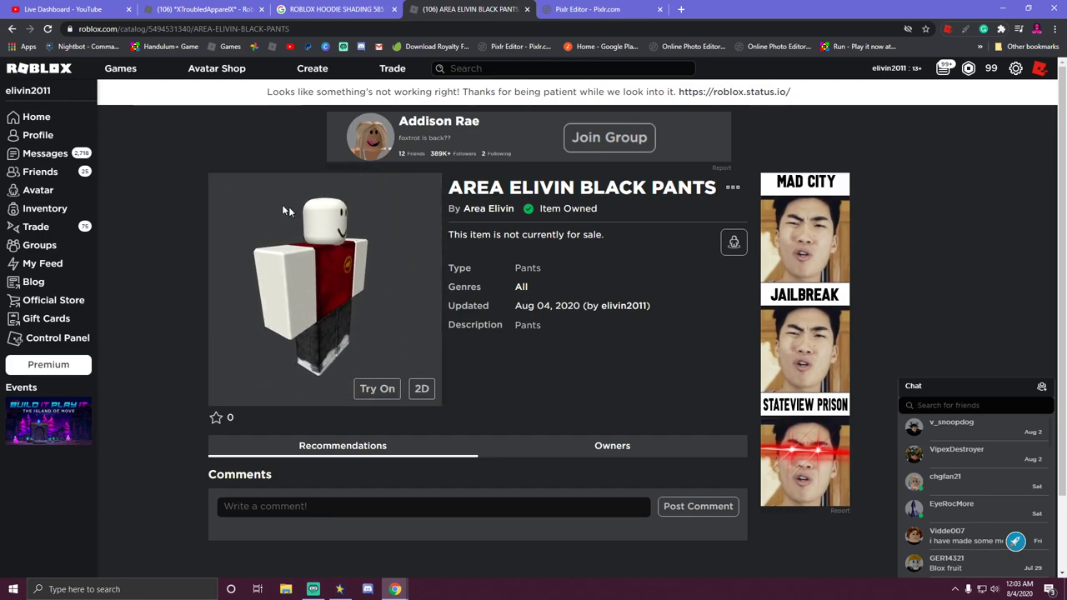
# Configure the AREA ELIVIN BLACK PANTS item with the description "AREA ELIVIN BLACK PANTS Pants", copying its name, and save the changes.
pyautogui.click(13, 29)
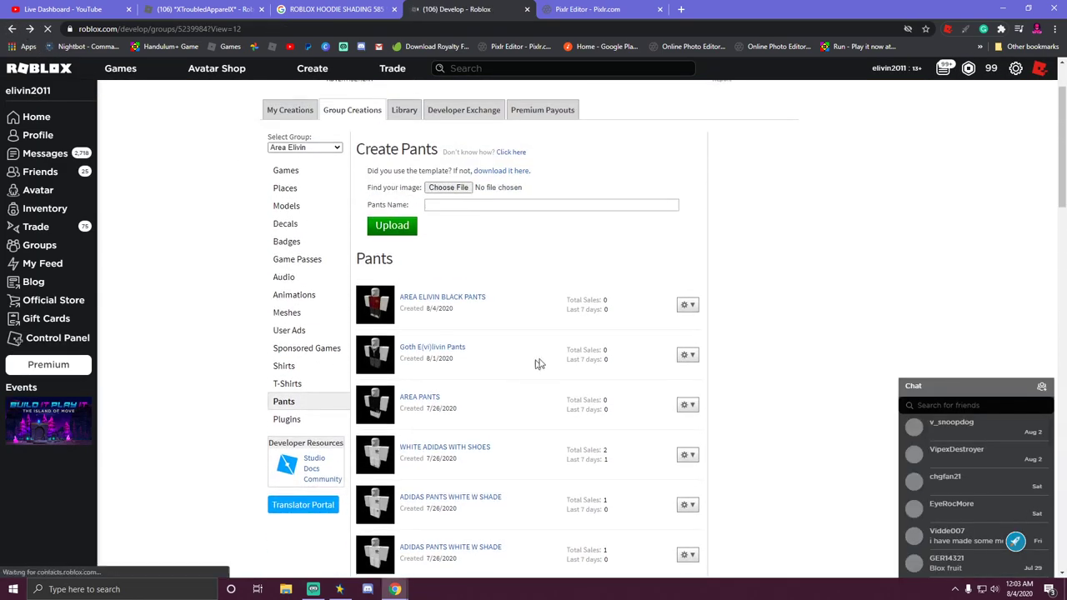
pyautogui.click(687, 339)
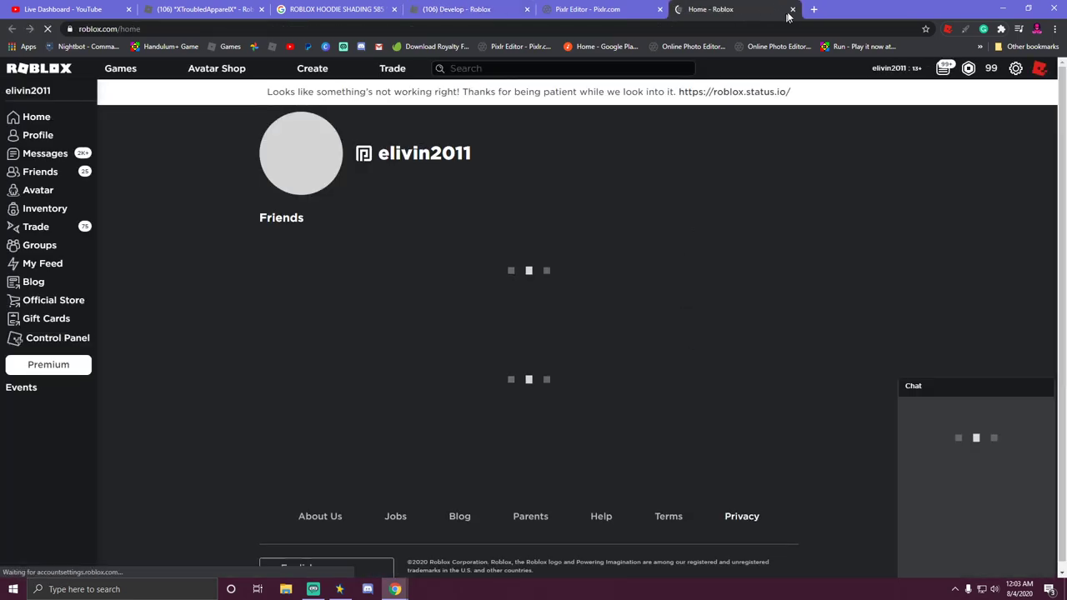
pyautogui.click(793, 10)
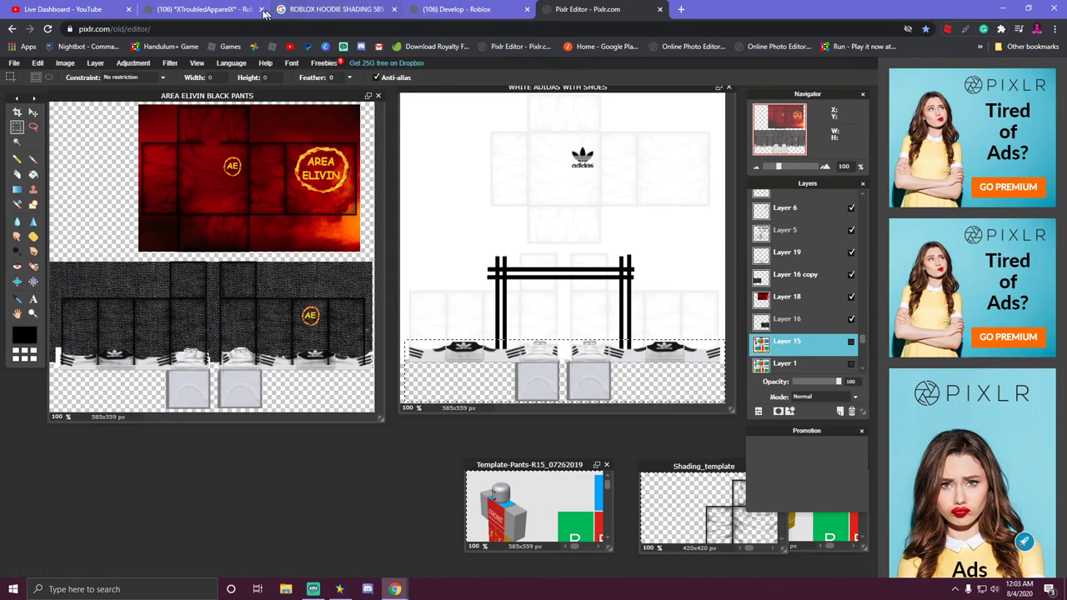
pyautogui.click(431, 9)
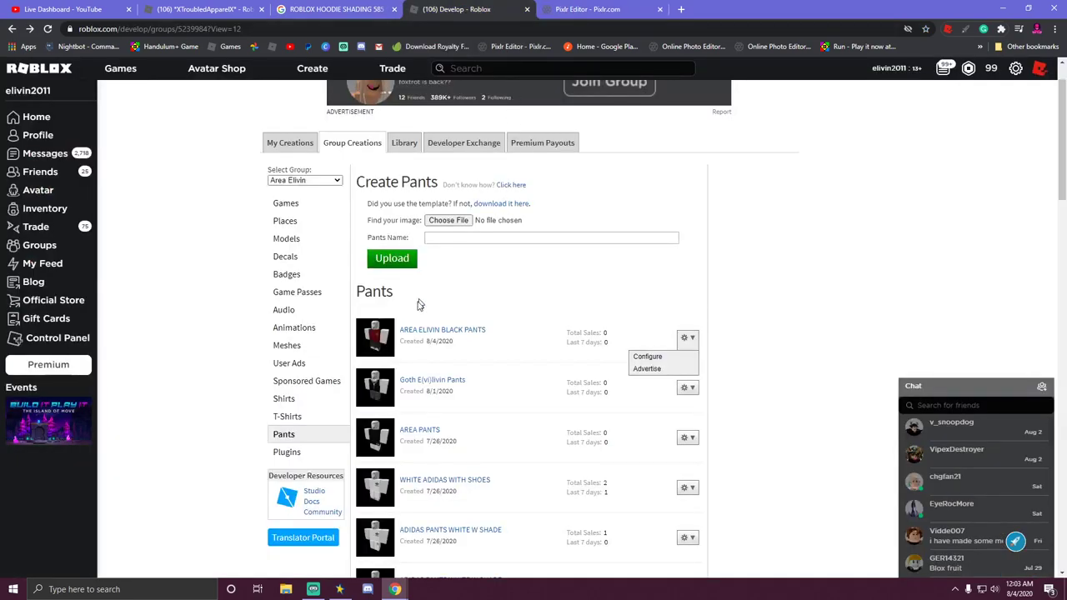
pyautogui.click(649, 357)
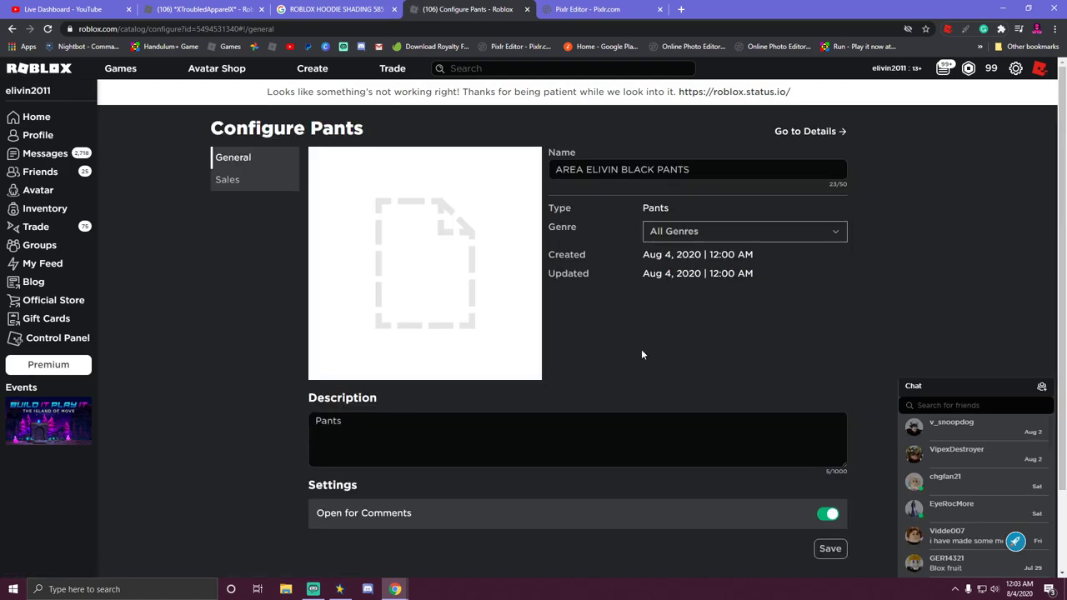
pyautogui.moveTo(690, 169); pyautogui.dragTo(553, 169)
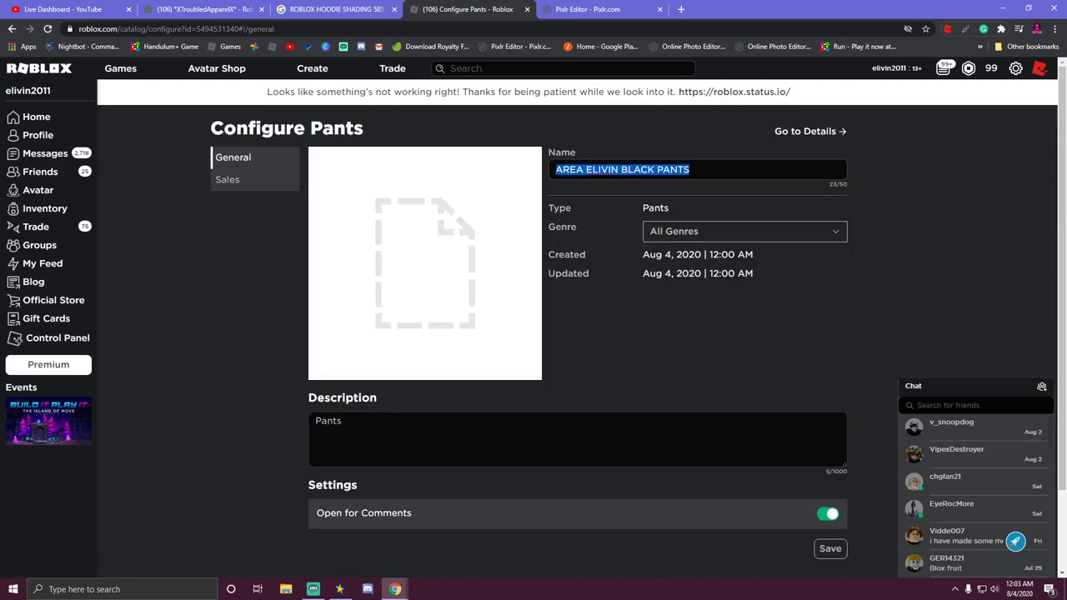
pyautogui.rightClick(583, 171)
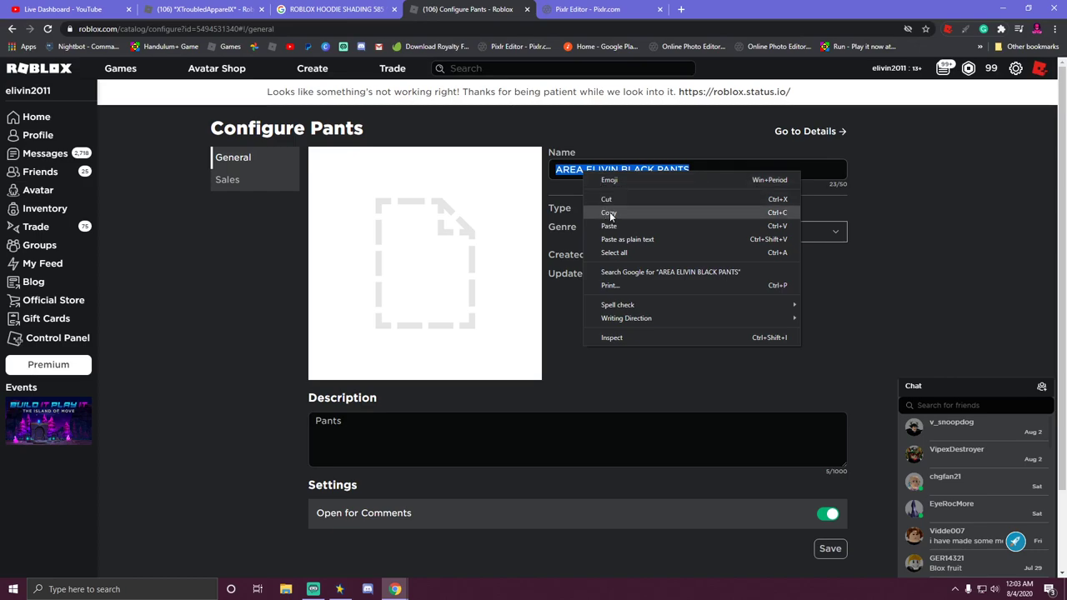
pyautogui.click(609, 212)
pyautogui.click(325, 425)
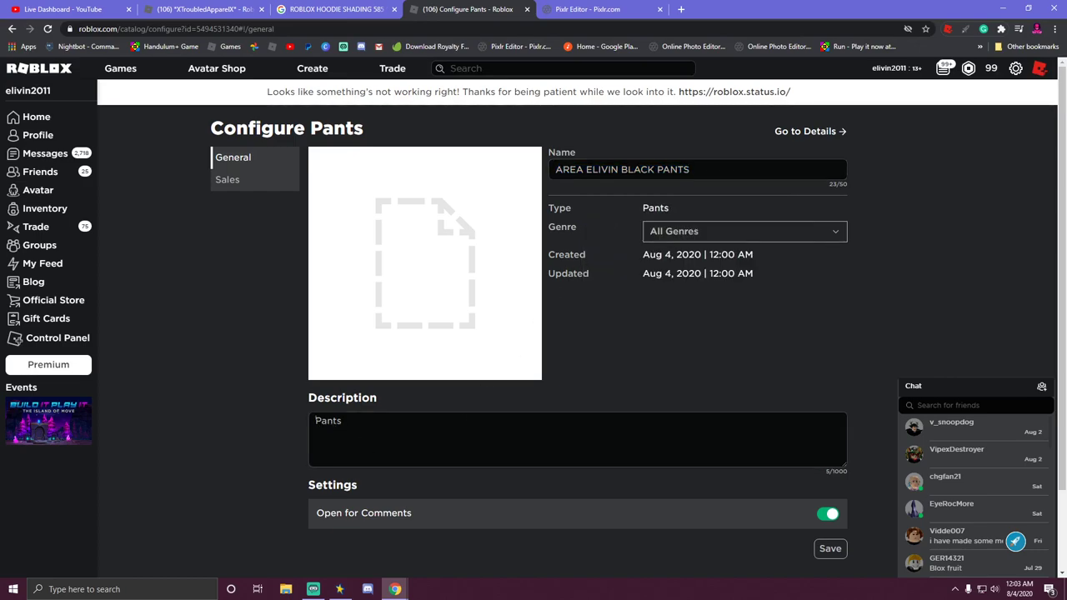
pyautogui.rightClick(314, 425)
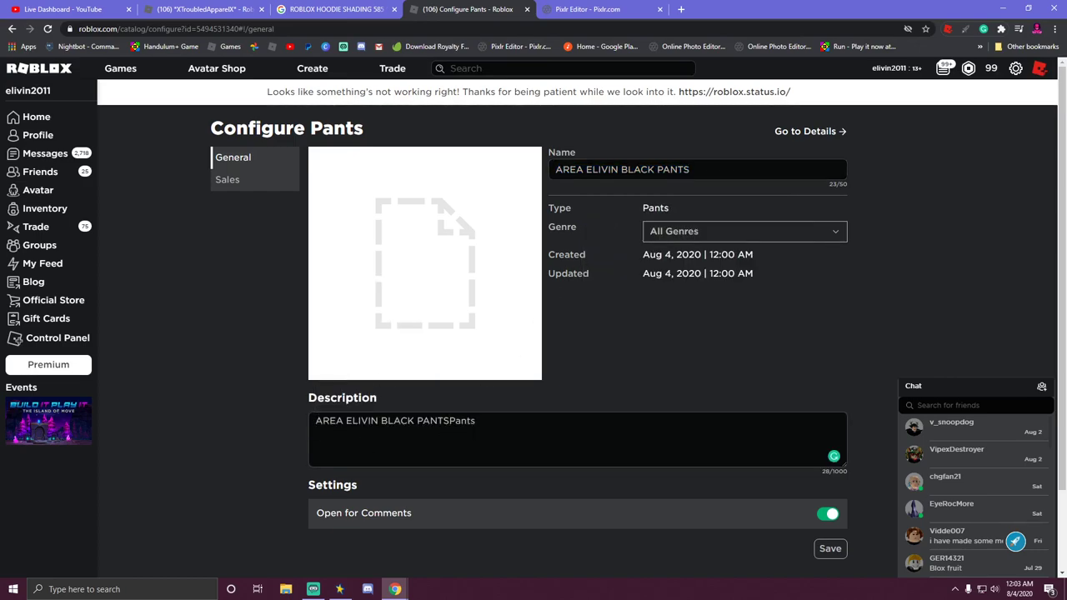
pyautogui.click(829, 550)
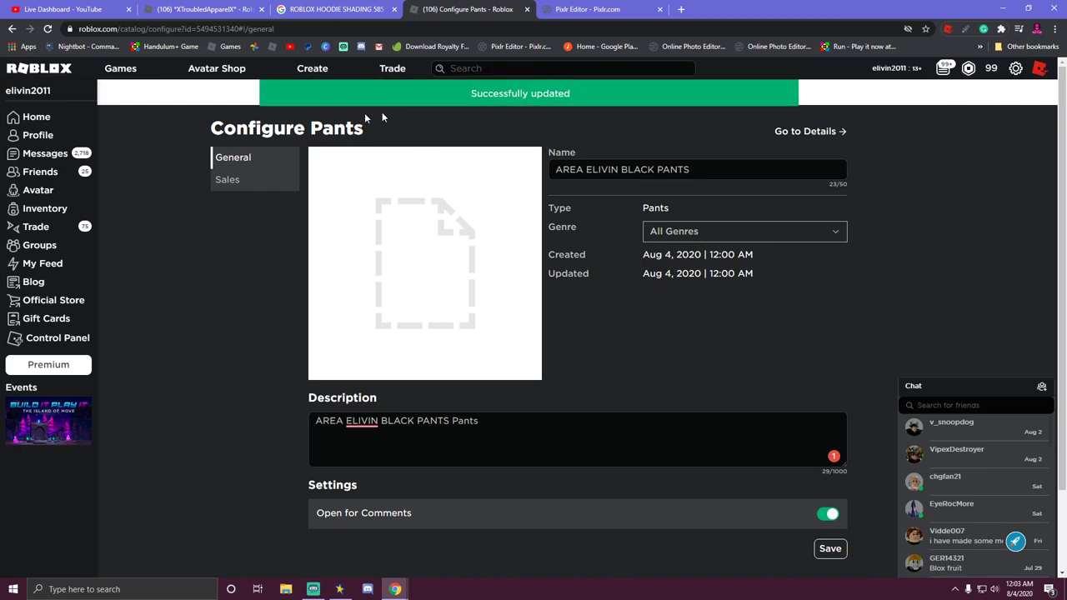
# Put the AREA ELIVIN BLACK PANTS on sale for 5 Robux, save the setting and return to the group's pants list.
pyautogui.click(237, 181)
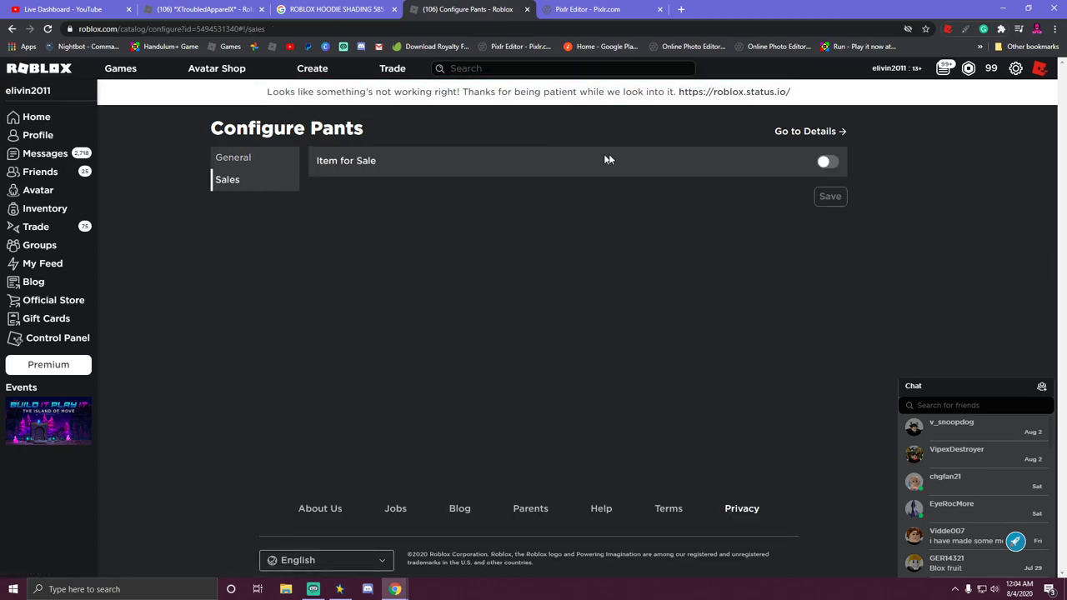
pyautogui.click(825, 162)
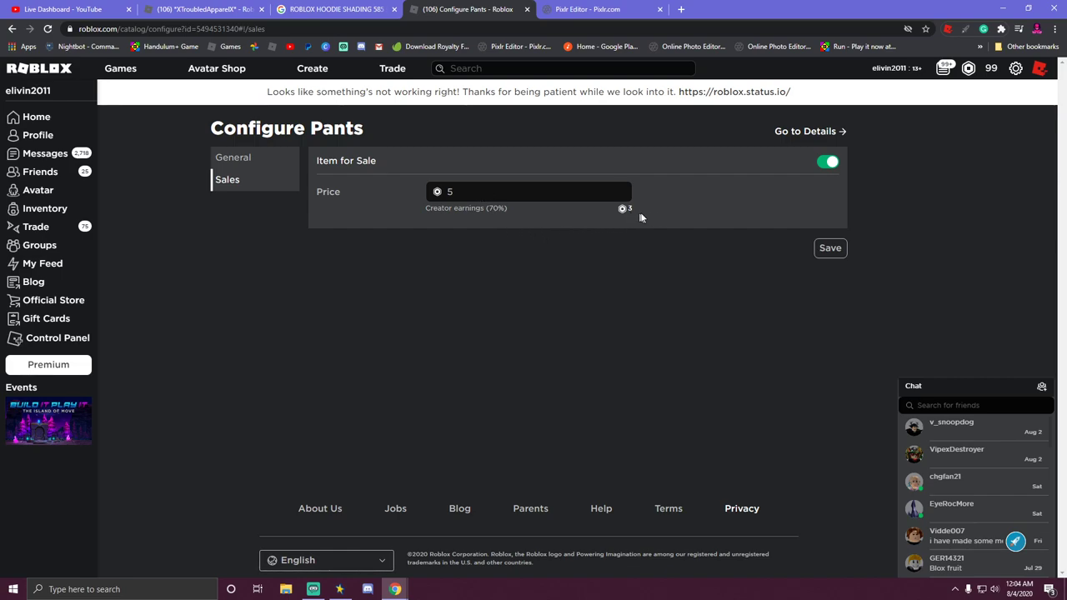
pyautogui.click(834, 251)
pyautogui.click(14, 29)
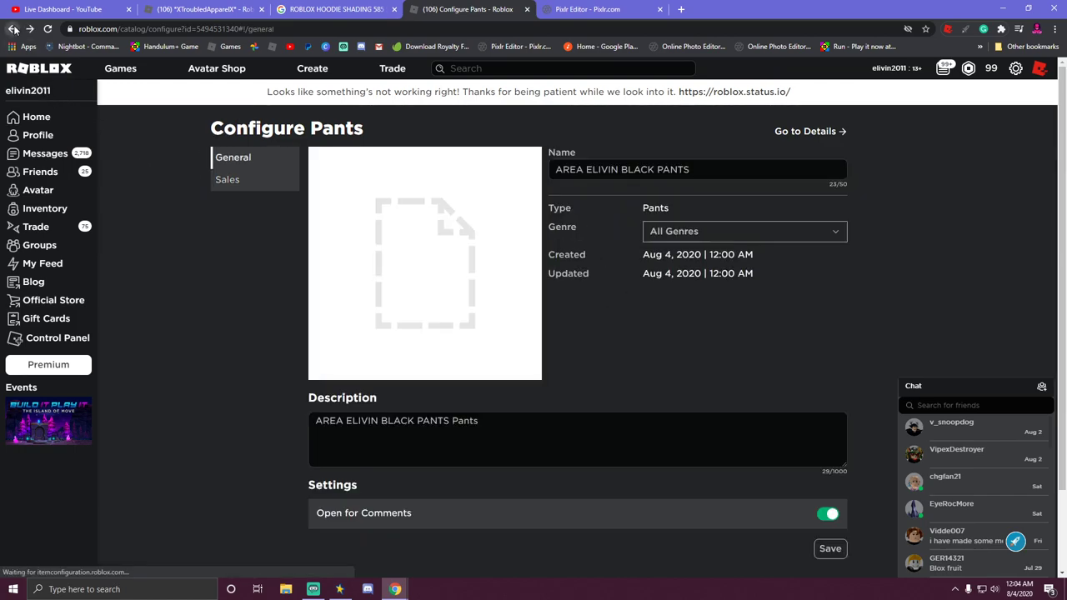
pyautogui.click(14, 29)
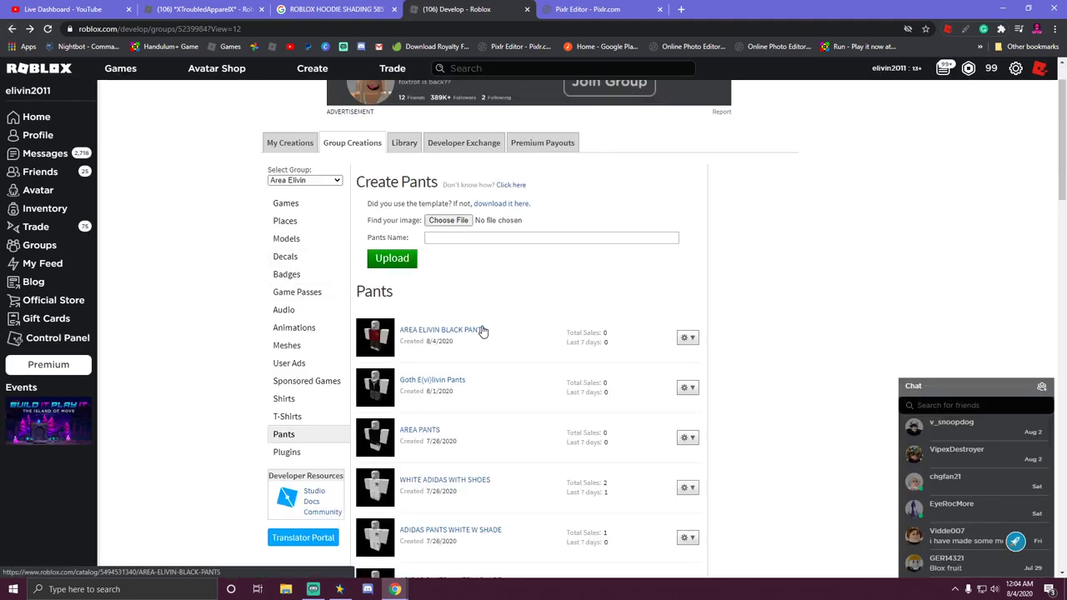
# Open the avatar editor and look through the preset costumes, saved costumes and all recent items.
pyautogui.click(37, 193)
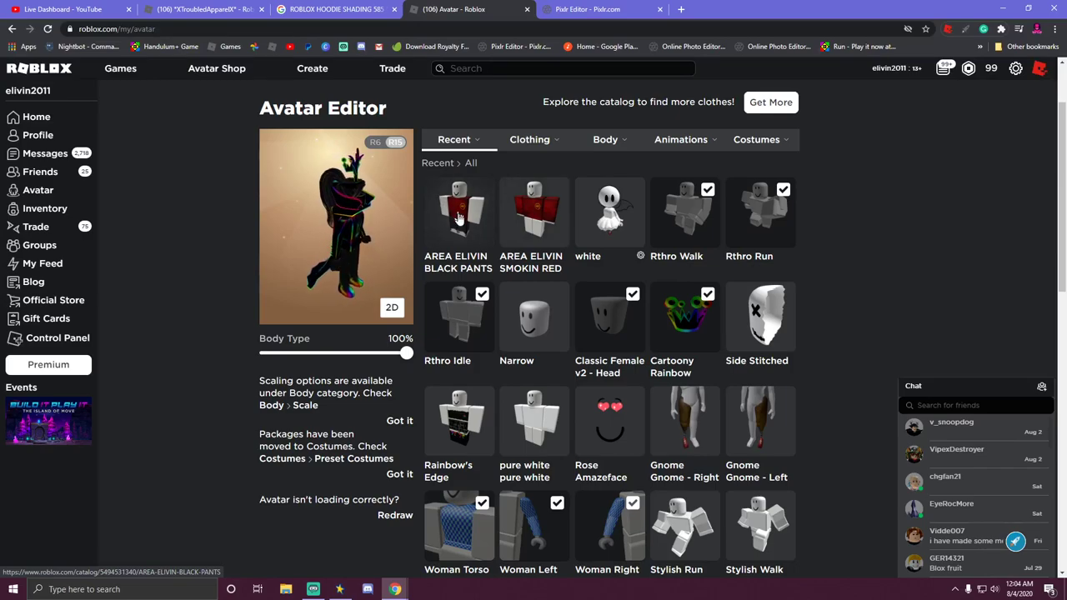
pyautogui.moveTo(744, 142)
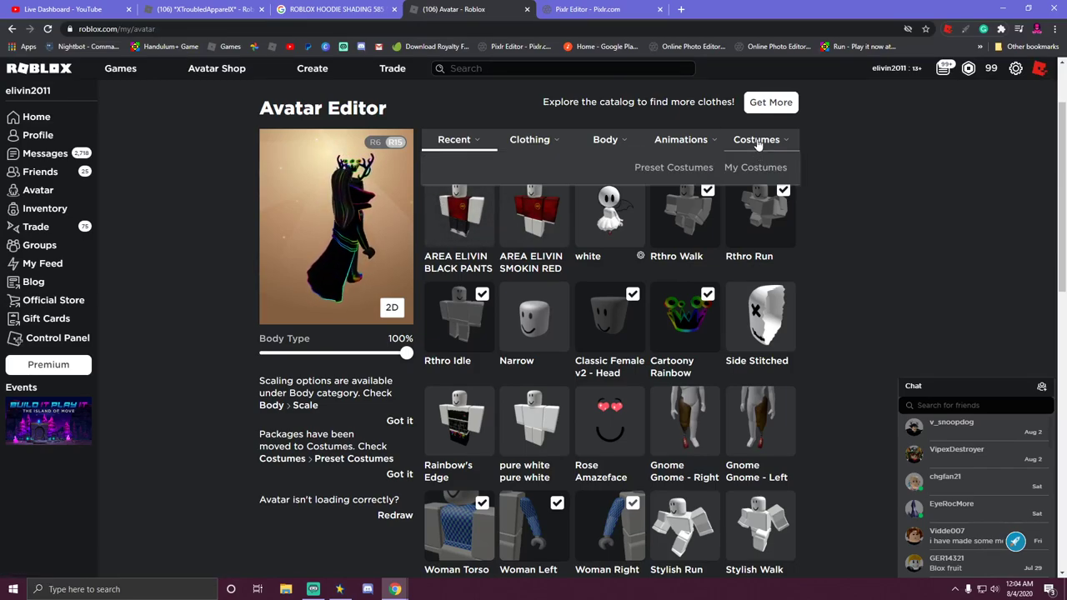
pyautogui.click(680, 168)
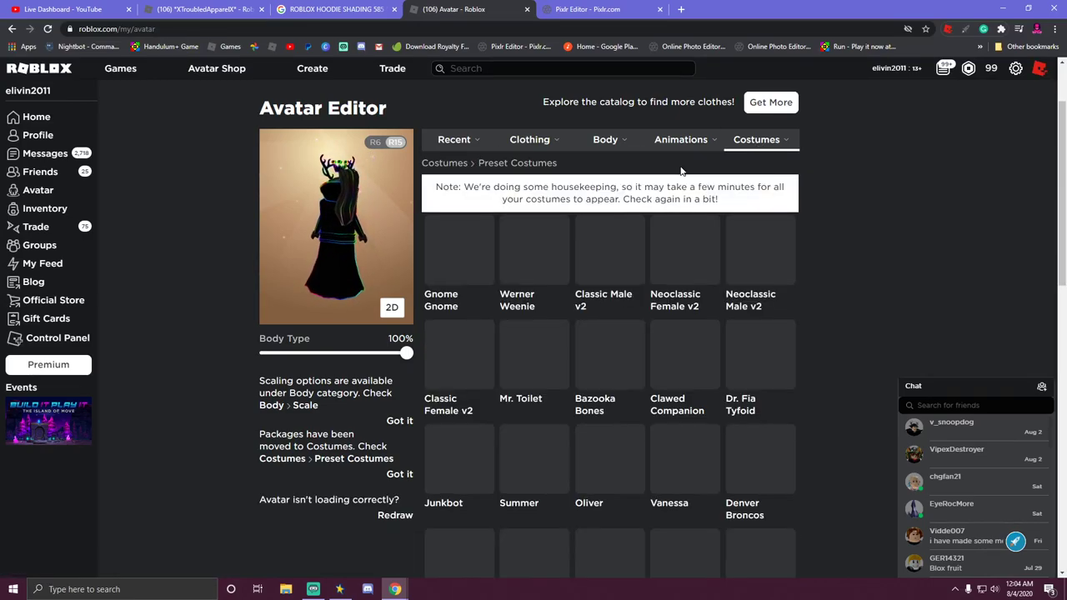
pyautogui.scroll(-5, 695, 330)
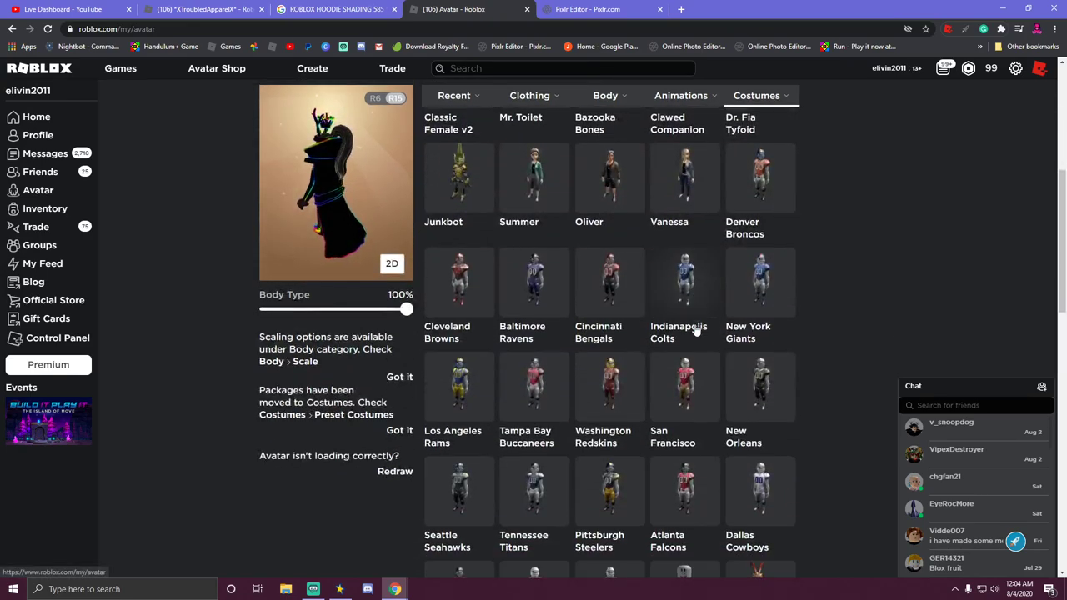
pyautogui.scroll(5, 695, 329)
pyautogui.moveTo(756, 239)
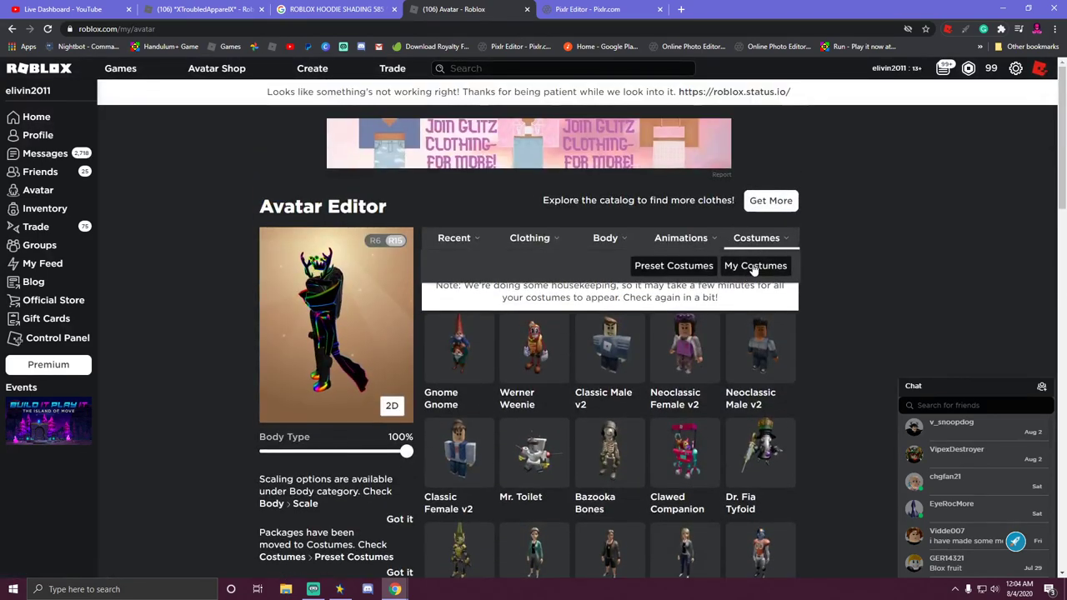
pyautogui.click(759, 265)
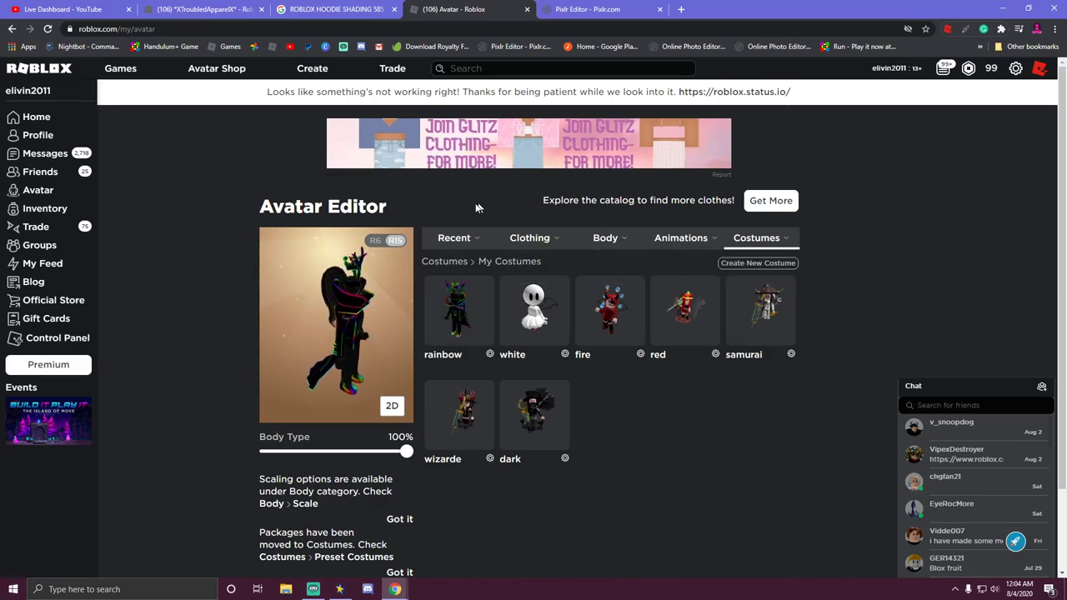
pyautogui.moveTo(456, 239)
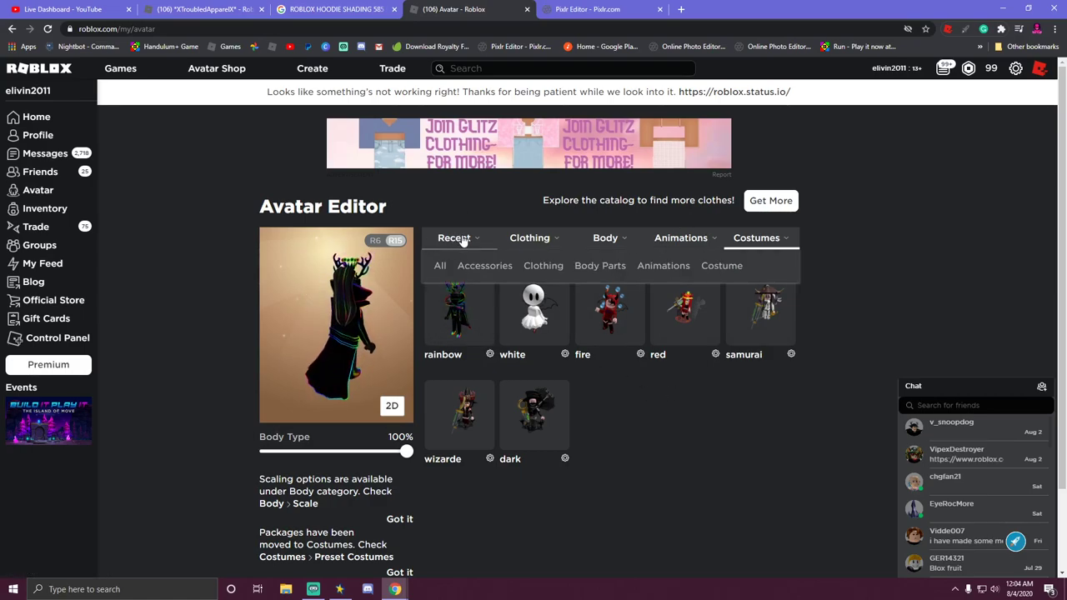
pyautogui.click(463, 240)
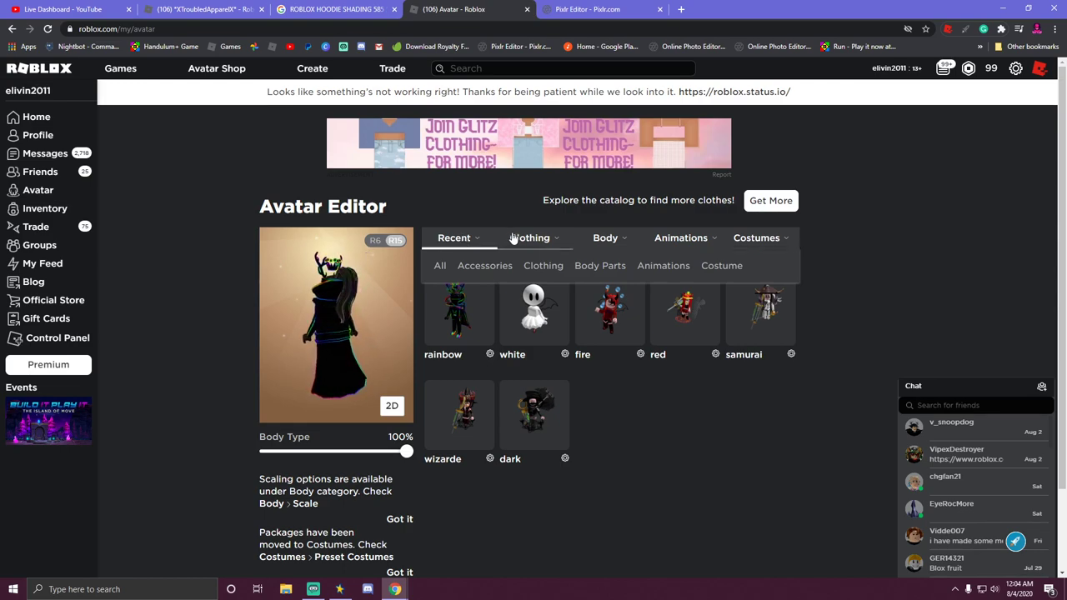
pyautogui.click(439, 265)
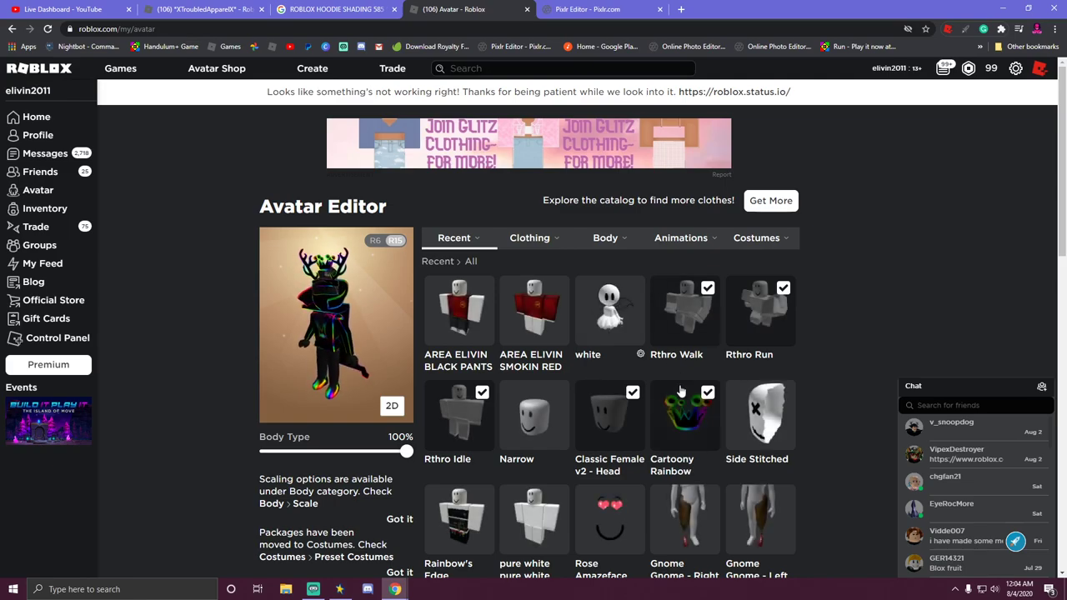
# Take the Cartoony Rainbow crown off the avatar using the recent items.
pyautogui.scroll(-2, 679, 403)
pyautogui.scroll(-1, 680, 402)
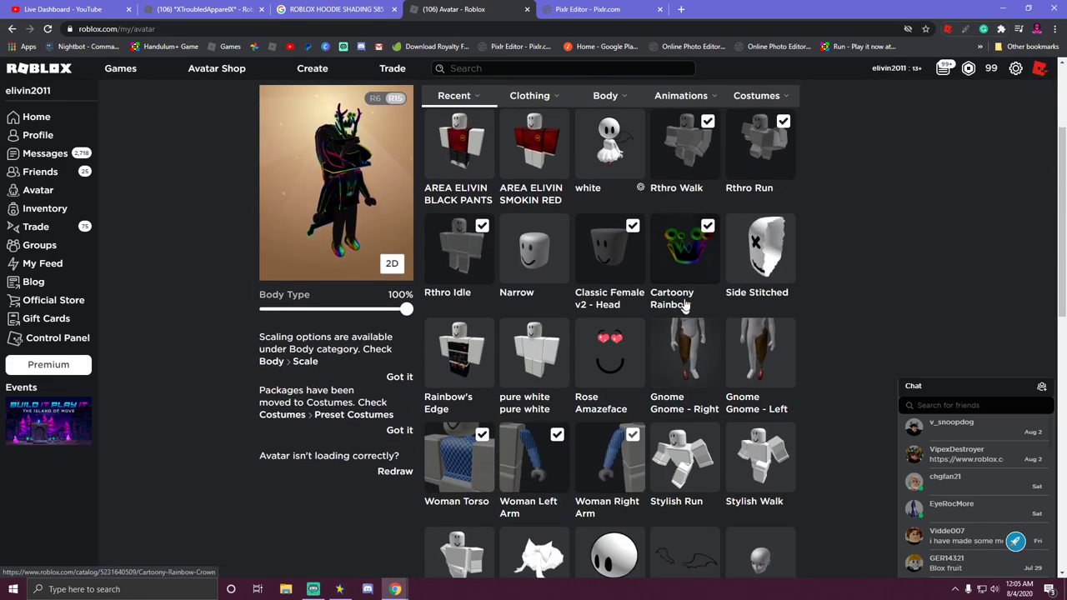
pyautogui.click(684, 268)
# Dress the avatar in the AREA ELIVIN BLACK PANTS and the AREA ELIVIN SMOKIN RED shirt from the recent items.
pyautogui.scroll(-1, 679, 408)
pyautogui.scroll(-9, 679, 409)
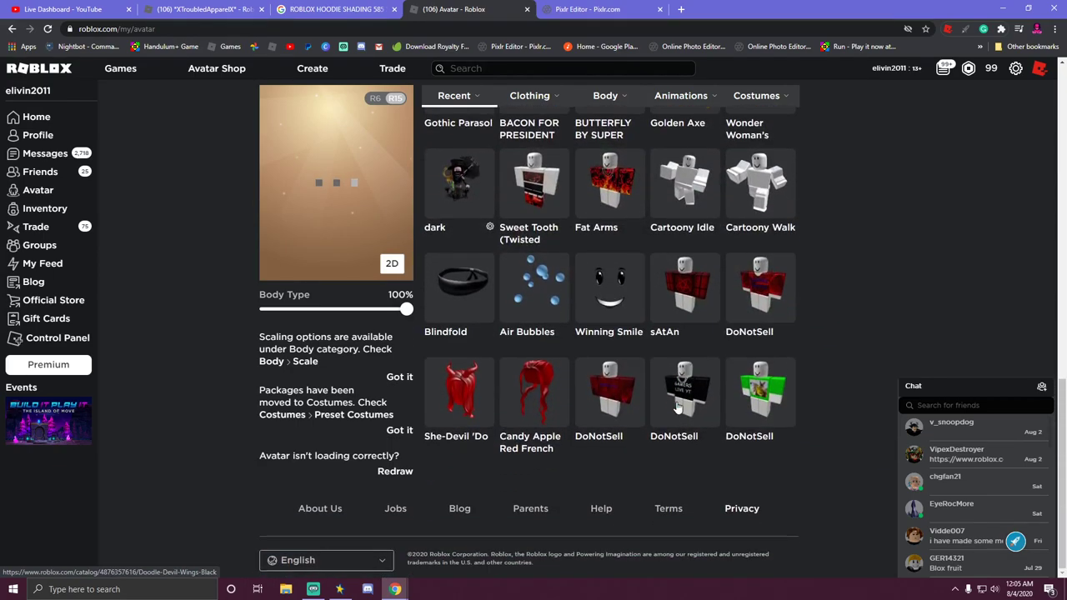
pyautogui.scroll(10, 679, 409)
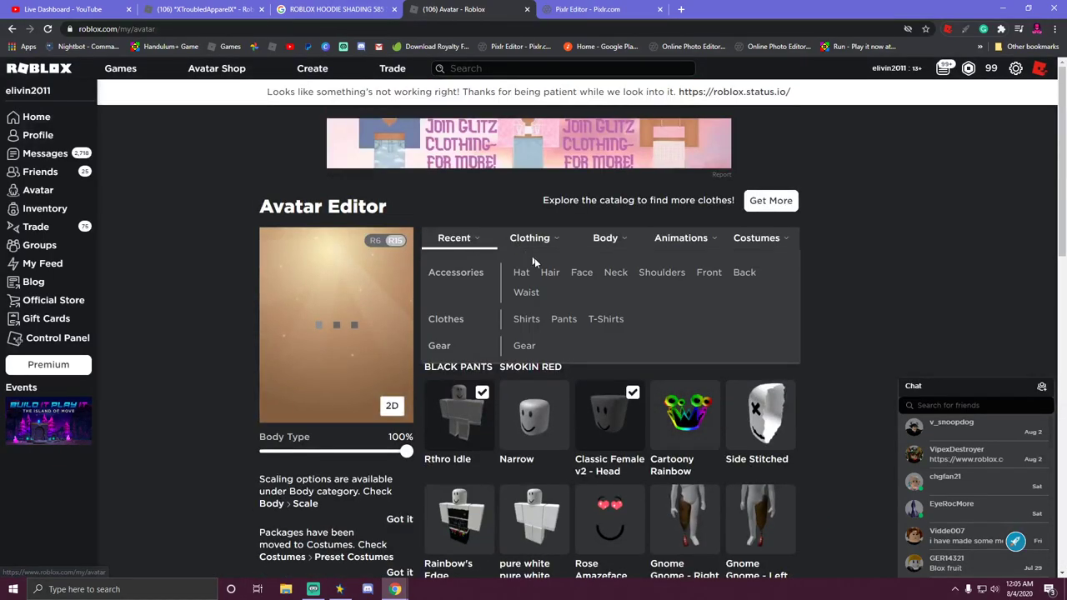
pyautogui.click(456, 318)
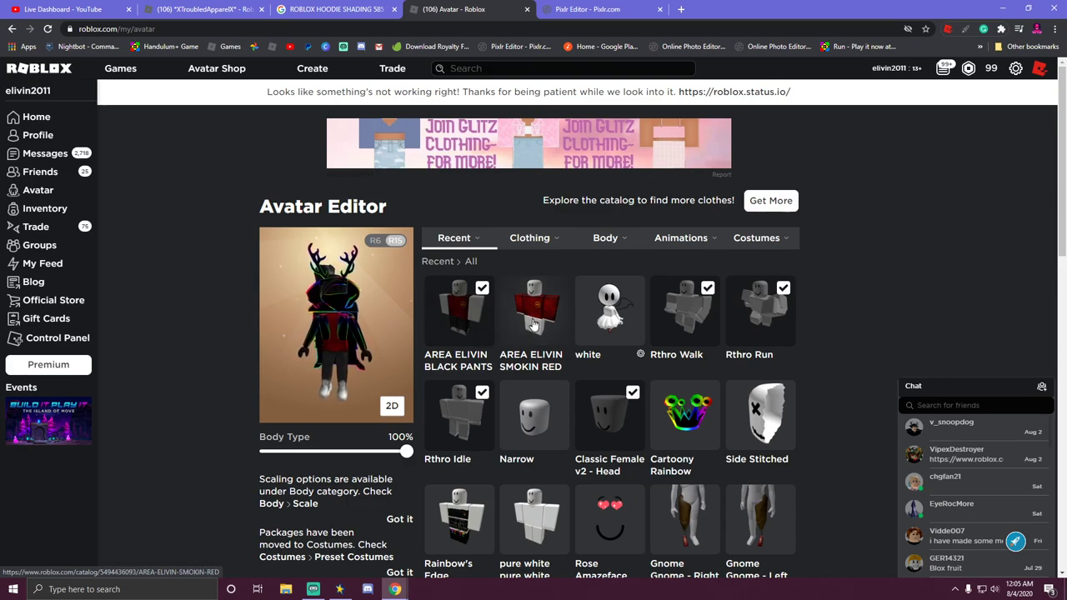
pyautogui.click(534, 324)
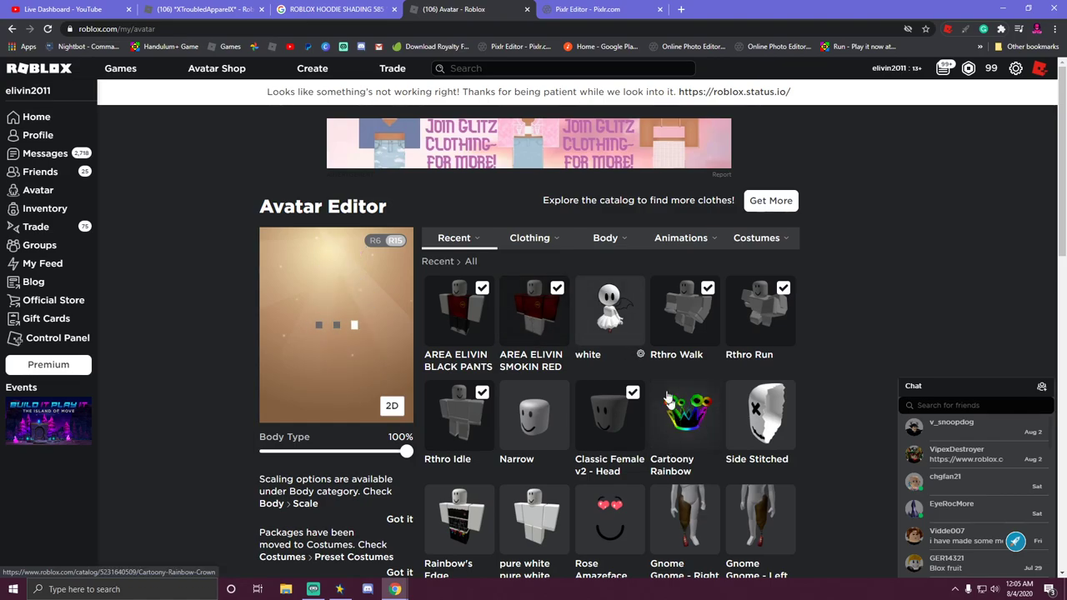
# Look through the back, front, shoulder, neck and waist accessories and turn the avatar preview to examine the shirt and pants.
pyautogui.moveTo(529, 238)
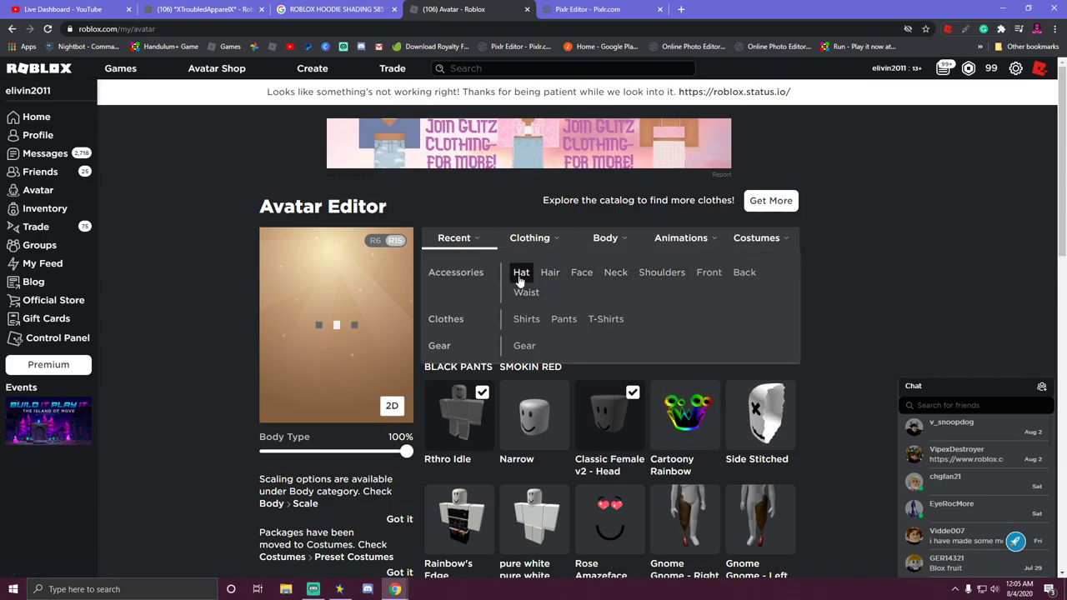
pyautogui.click(738, 275)
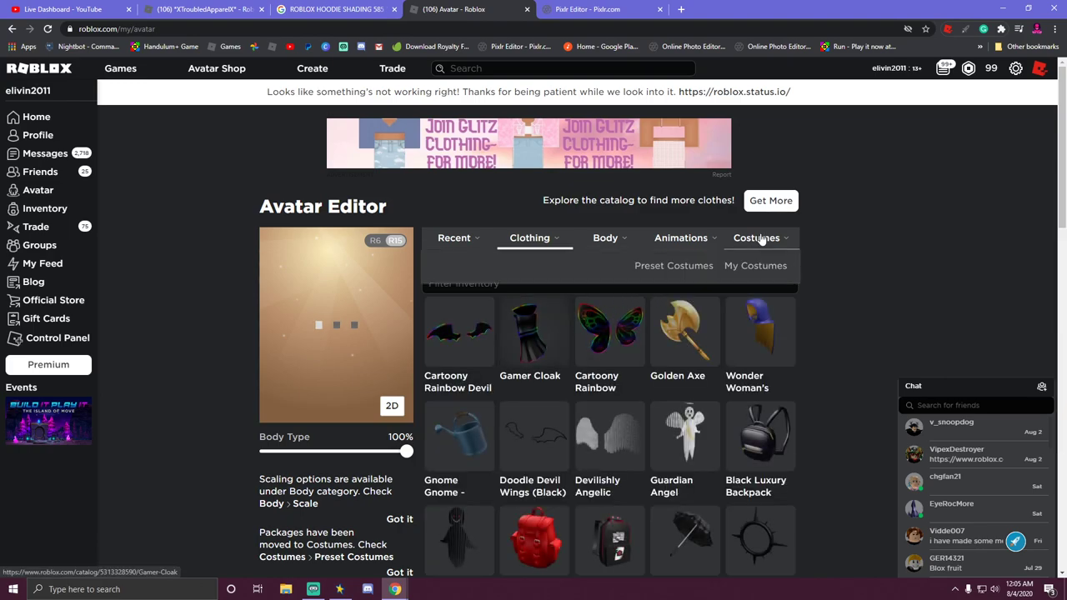
pyautogui.moveTo(682, 240)
pyautogui.moveTo(532, 242)
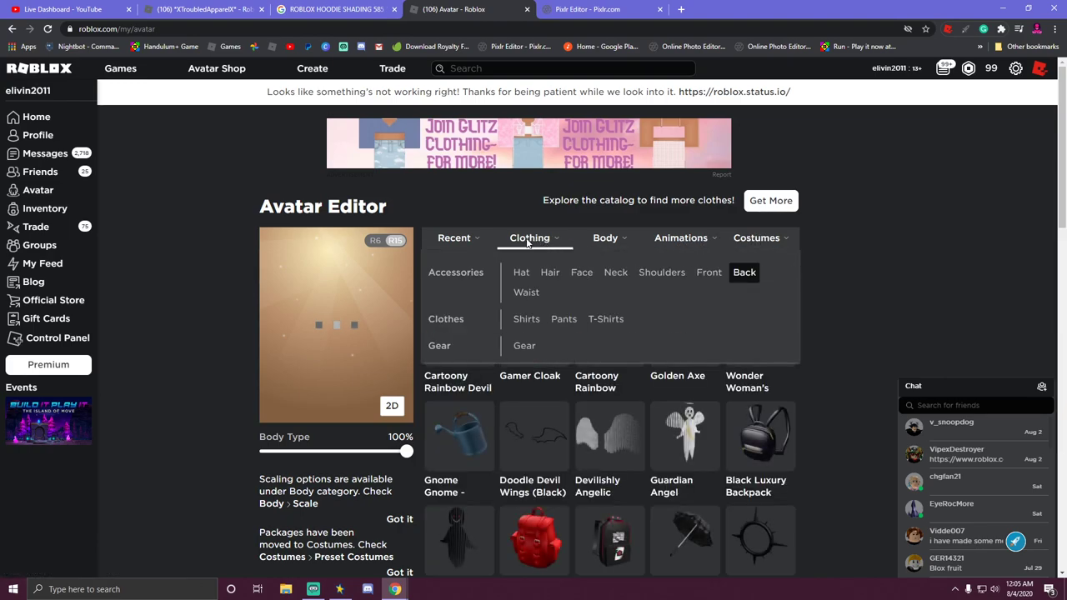
pyautogui.click(706, 273)
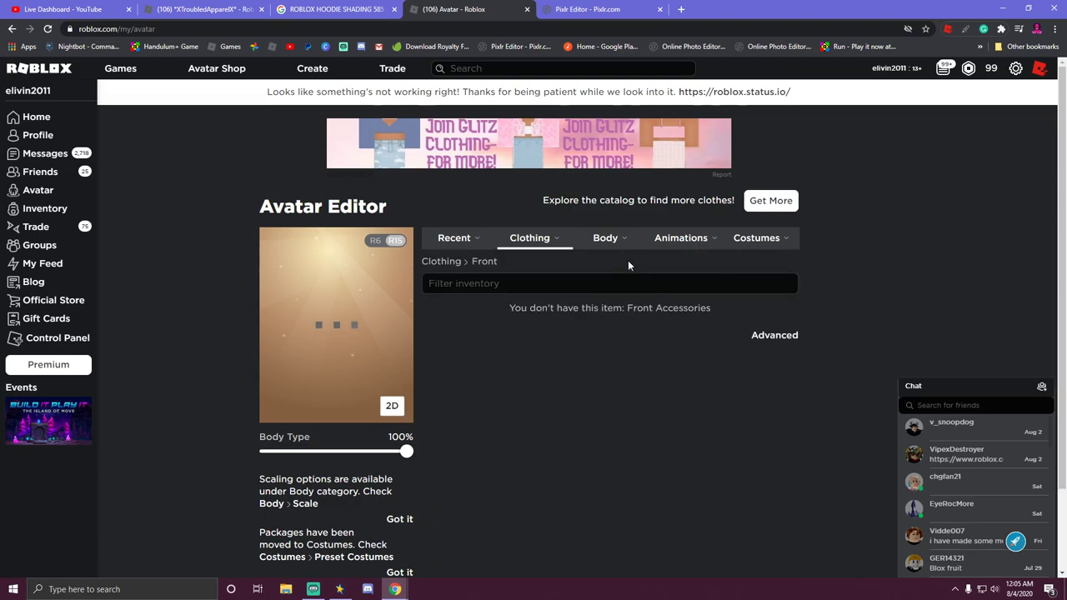
pyautogui.click(662, 272)
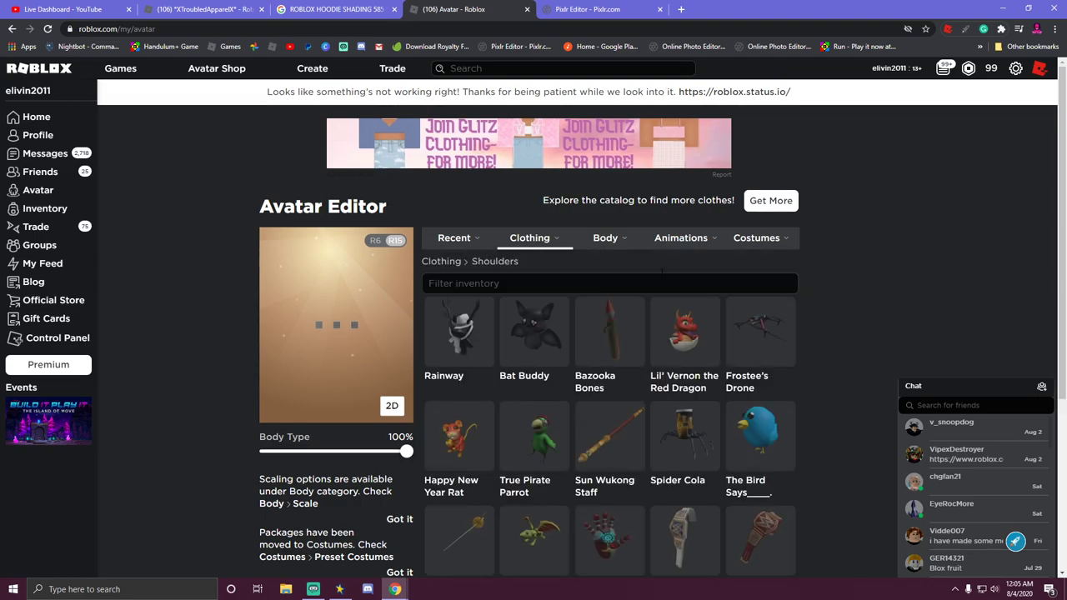
pyautogui.moveTo(595, 252)
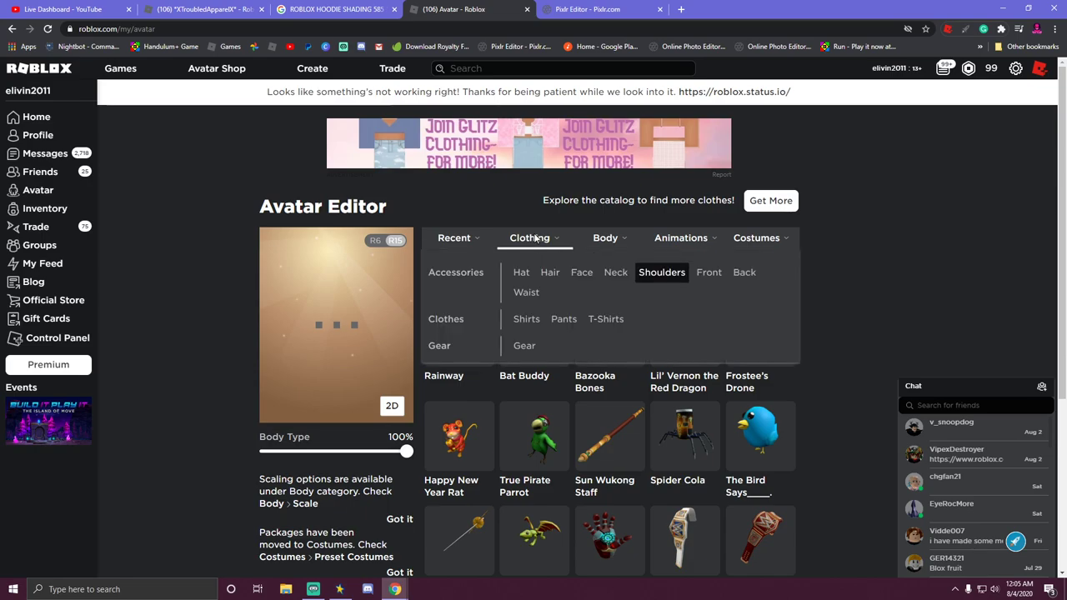
pyautogui.click(617, 272)
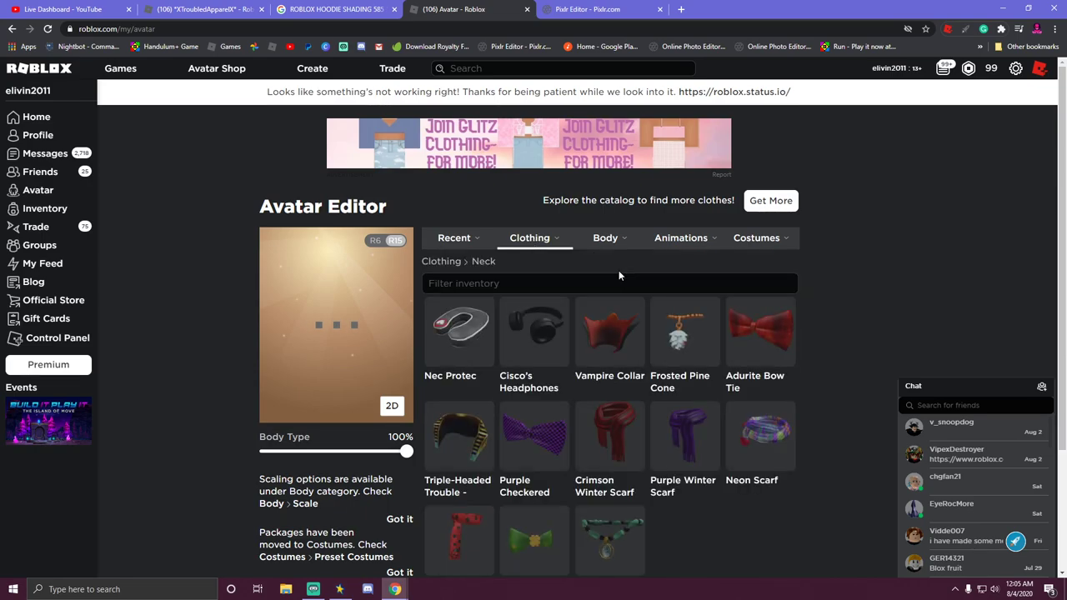
pyautogui.moveTo(528, 254)
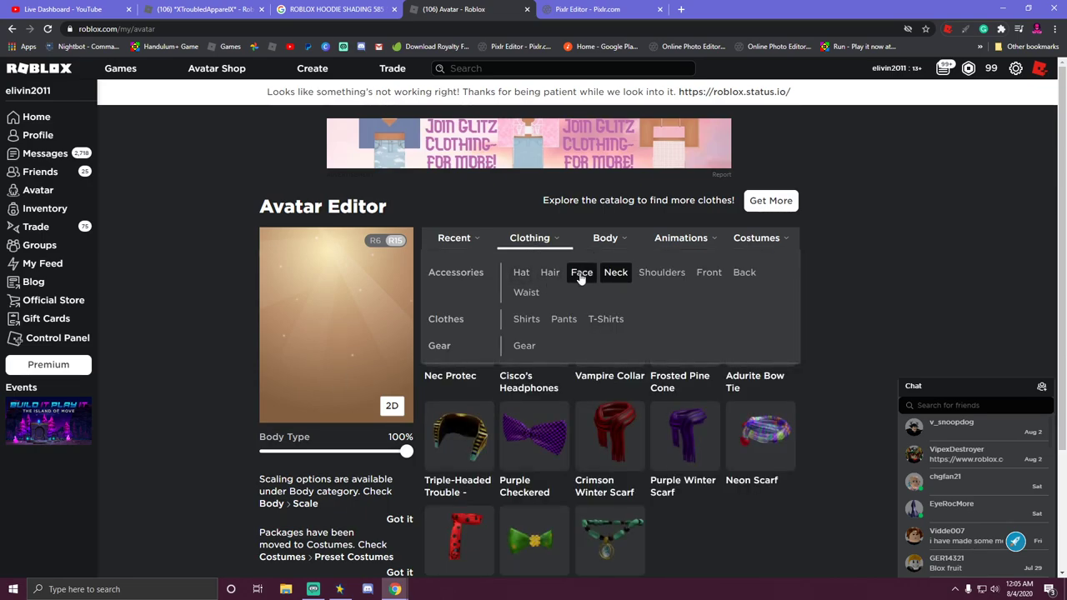
pyautogui.click(527, 293)
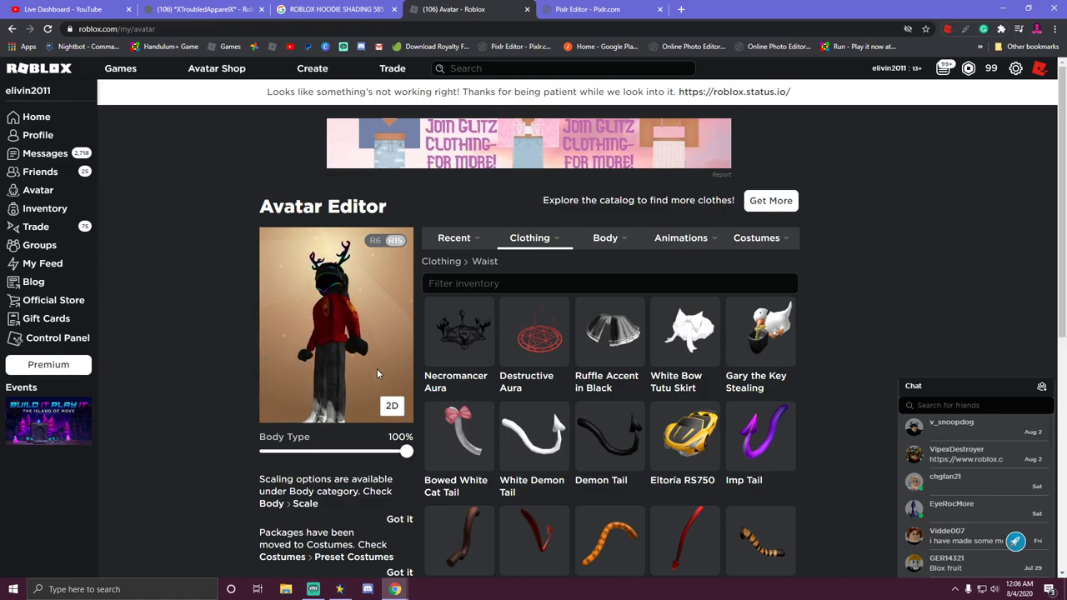
pyautogui.moveTo(386, 370); pyautogui.dragTo(331, 381)
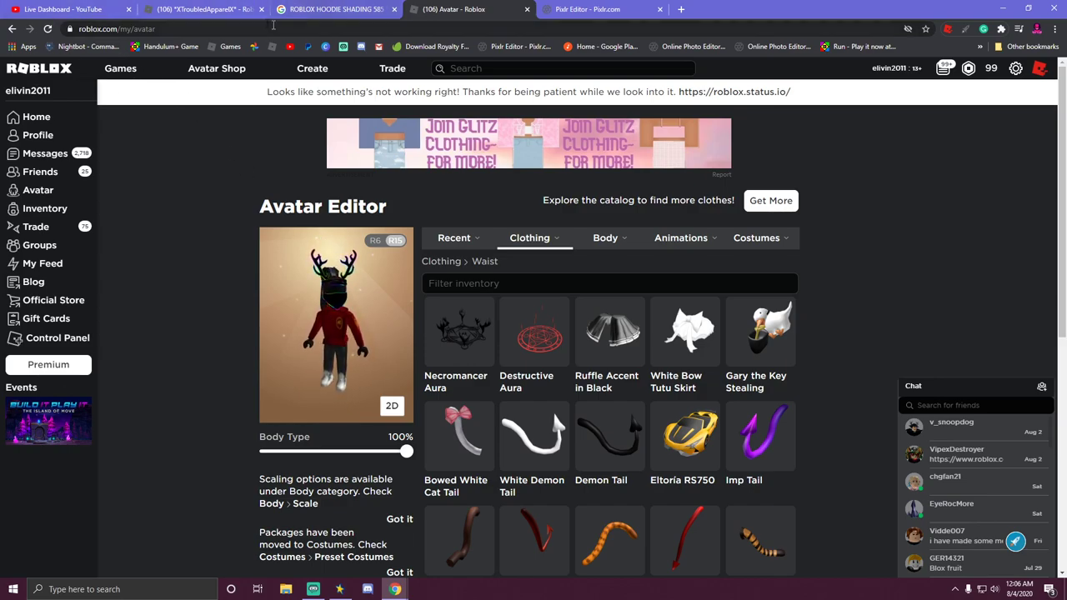
# Switch to Pixlr and use Free transform to make the shoe layer, Layer 19, slightly narrower in AREA ELIVIN BLACK PANTS, applying the change.
pyautogui.click(219, 10)
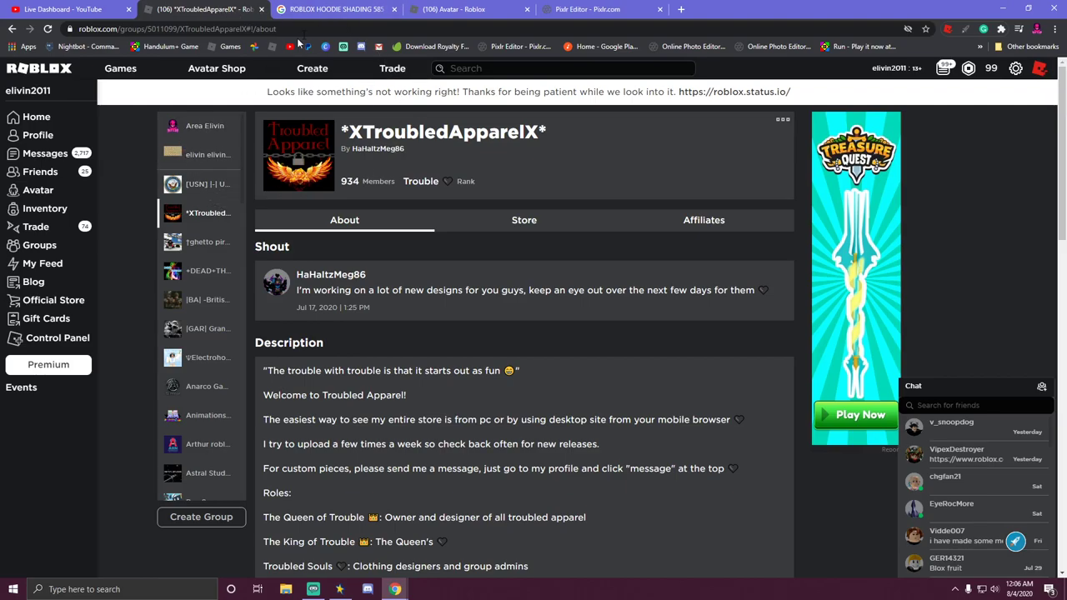
pyautogui.click(583, 11)
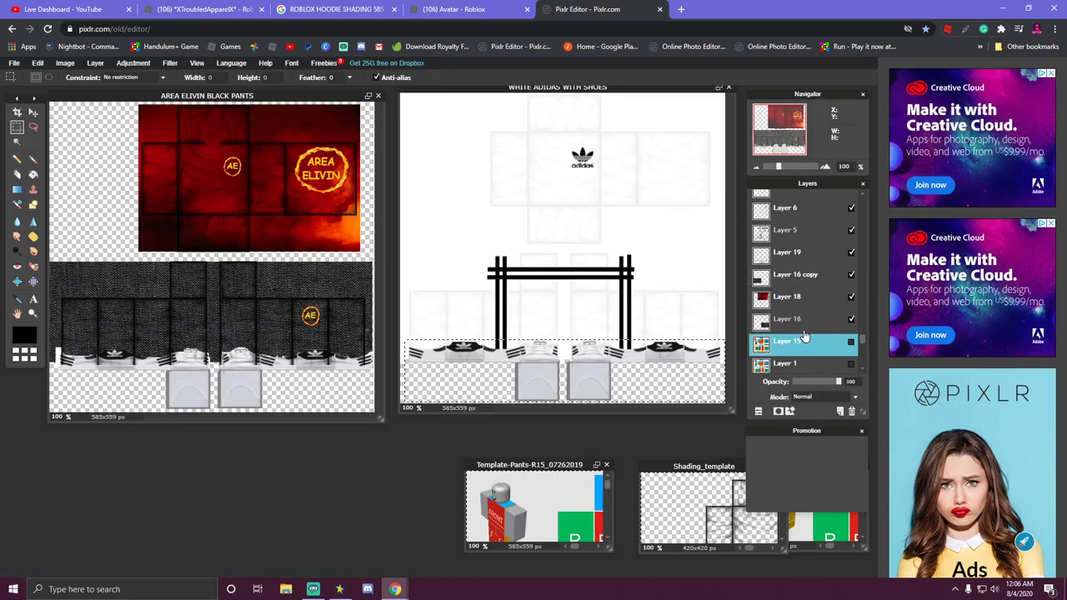
pyautogui.scroll(4, 804, 335)
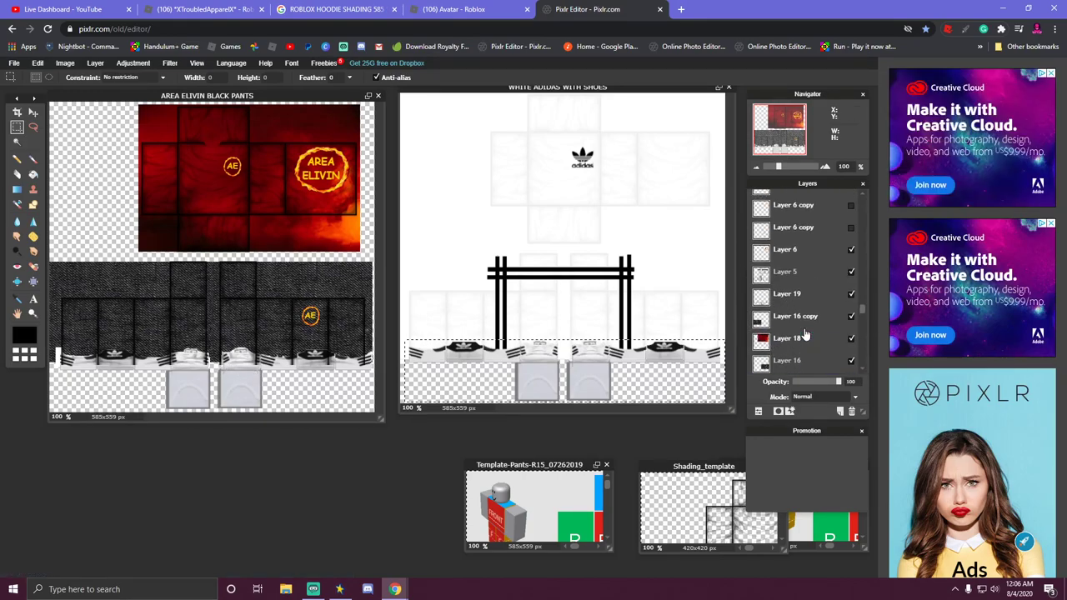
pyautogui.scroll(-5, 805, 335)
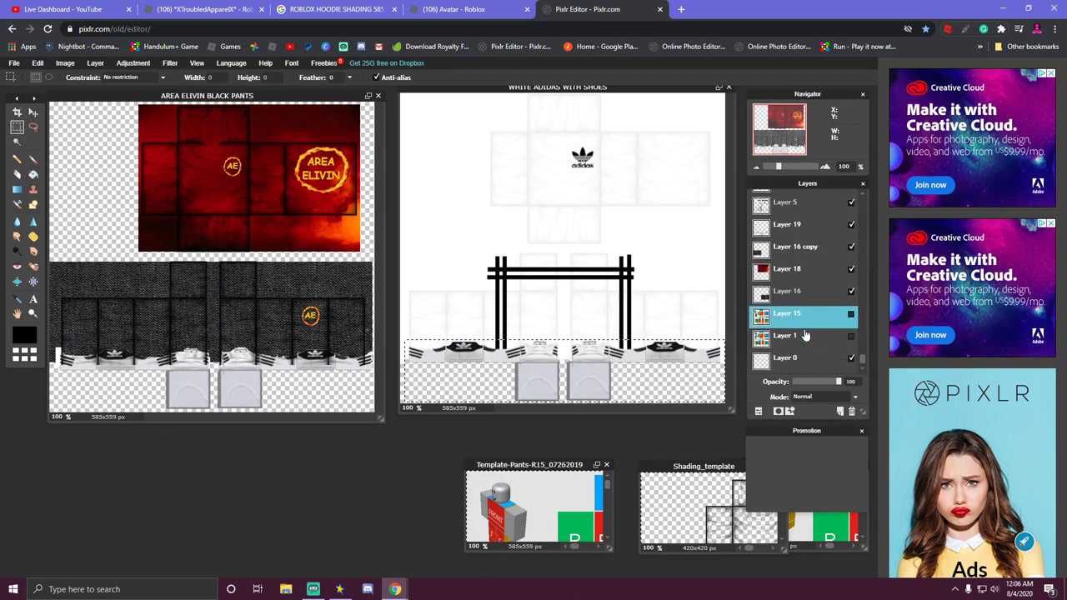
pyautogui.scroll(3, 805, 334)
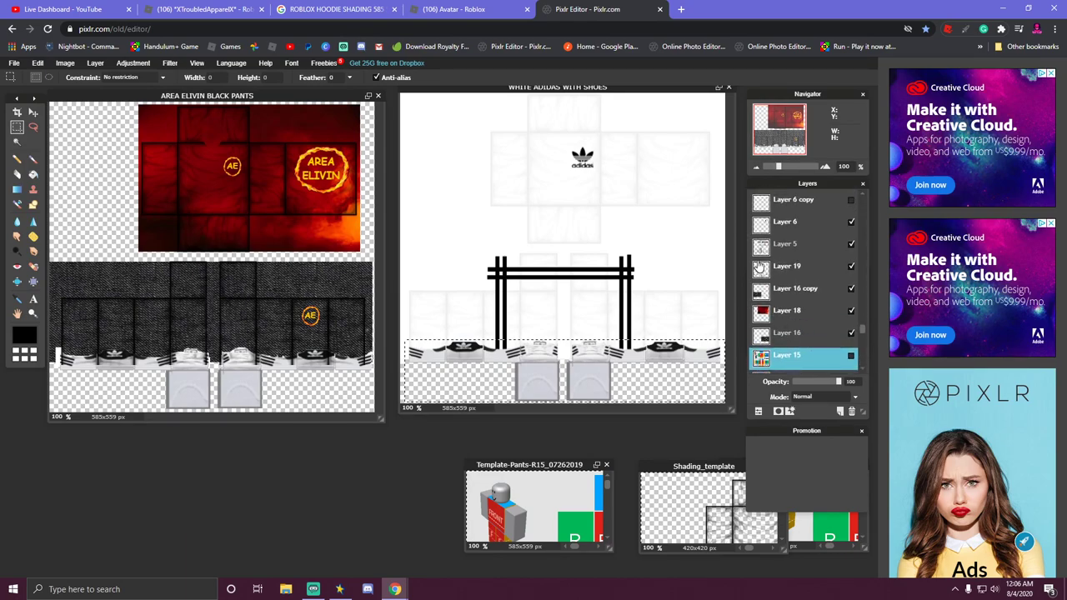
pyautogui.click(761, 268)
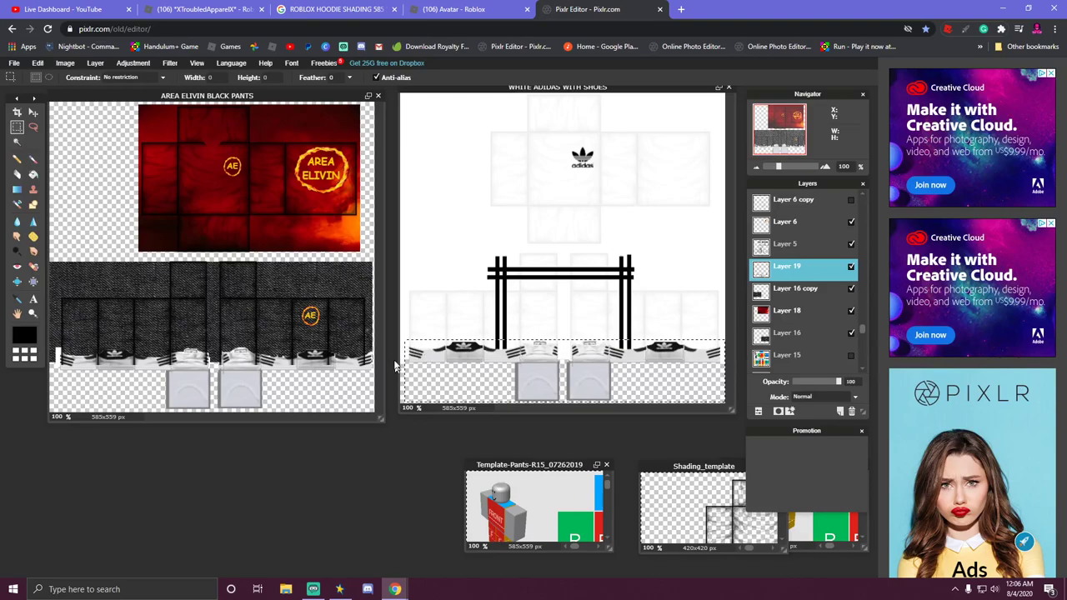
pyautogui.rightClick(319, 350)
pyautogui.click(342, 397)
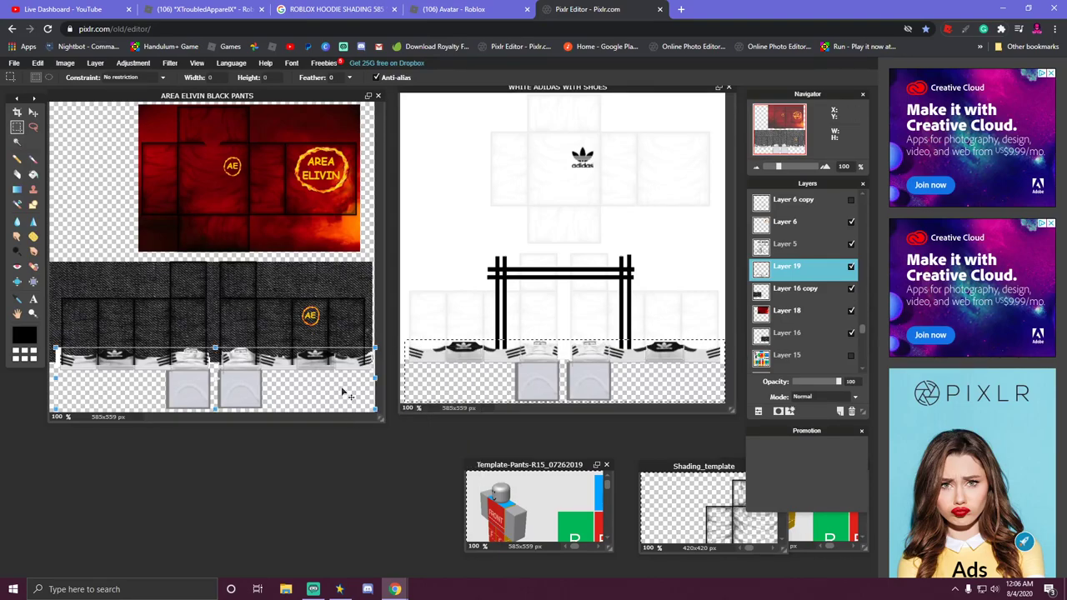
pyautogui.moveTo(343, 387); pyautogui.dragTo(369, 407)
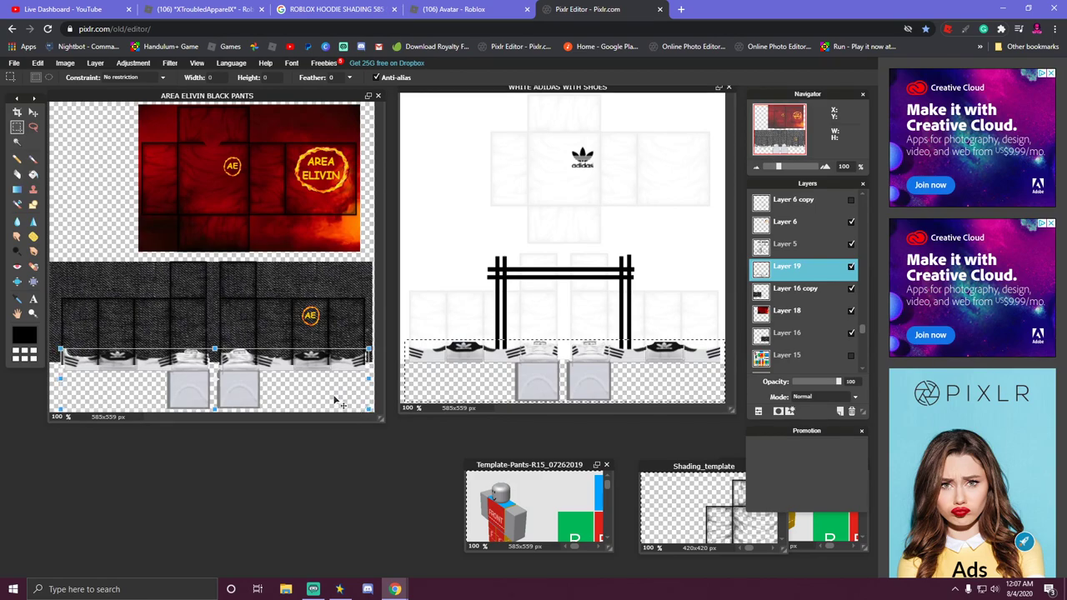
pyautogui.click(761, 357)
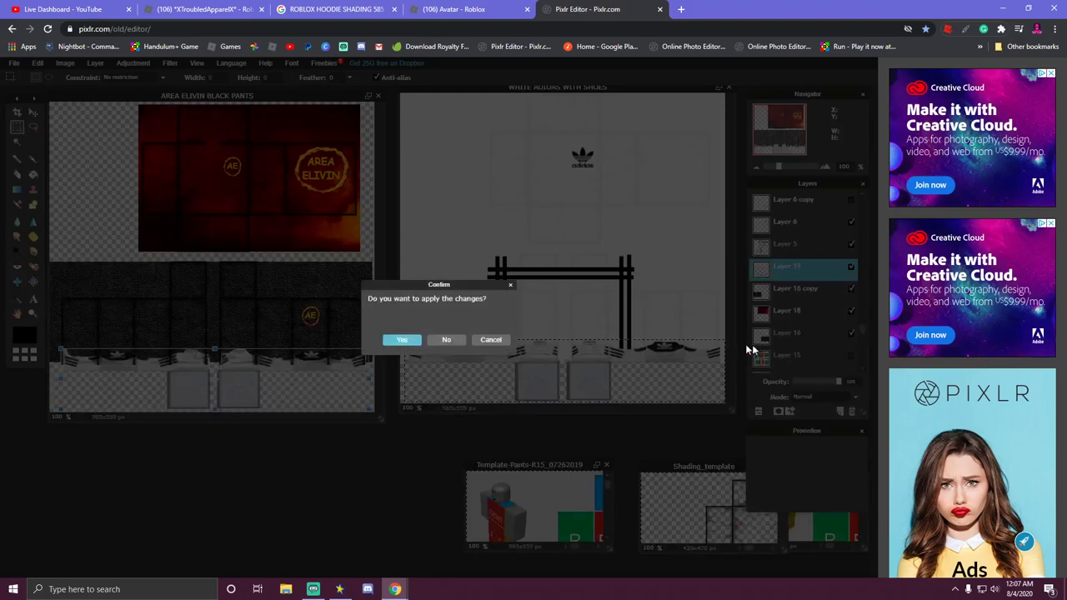
pyautogui.click(404, 340)
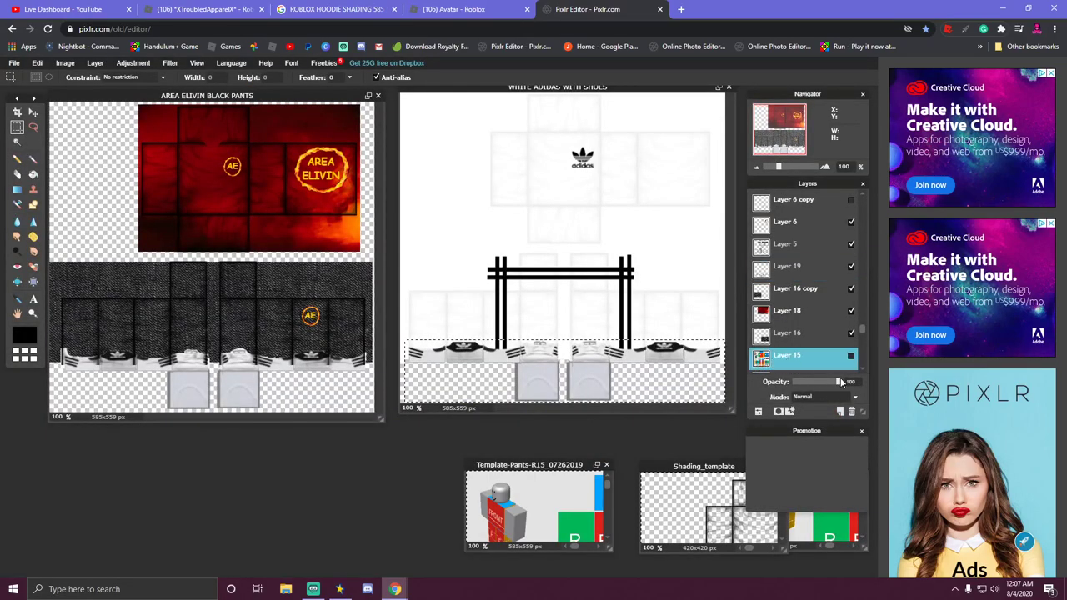
# Lower the opacity of the shoe layer, Layer 19, to 47.
pyautogui.moveTo(838, 382); pyautogui.dragTo(776, 382)
pyautogui.click(760, 273)
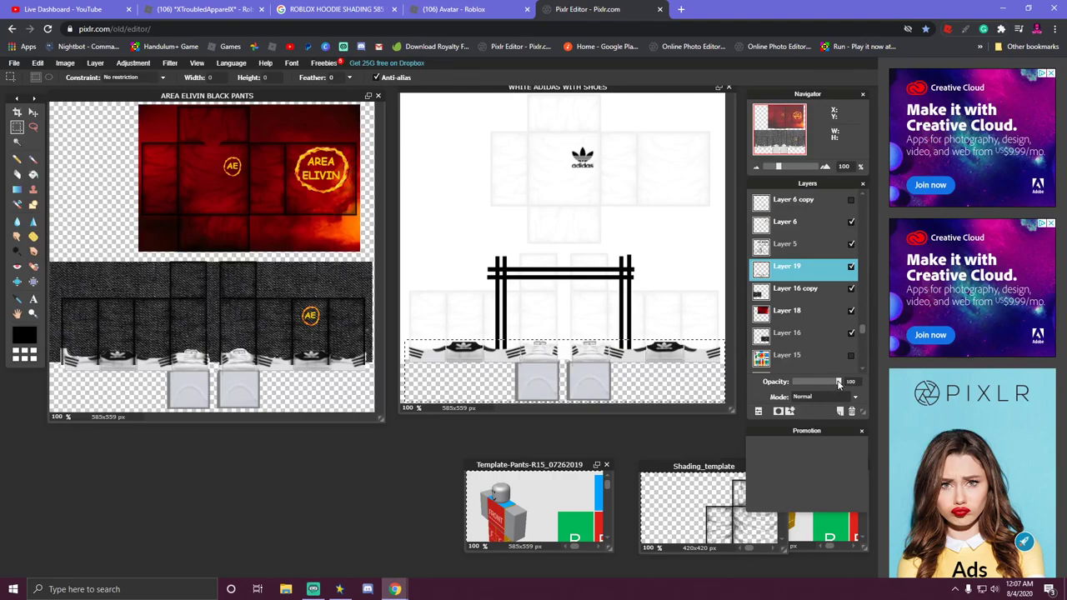
pyautogui.moveTo(838, 383); pyautogui.dragTo(815, 383)
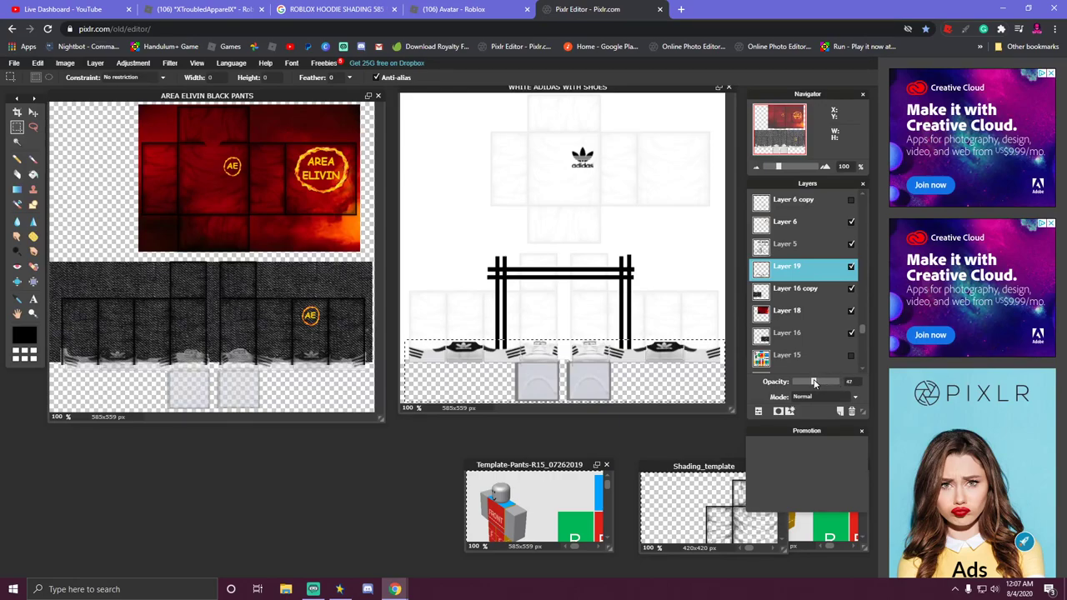
# Show the pants template on Layer 15 and set its opacity to 100 as a guide beneath the clothing.
pyautogui.click(850, 358)
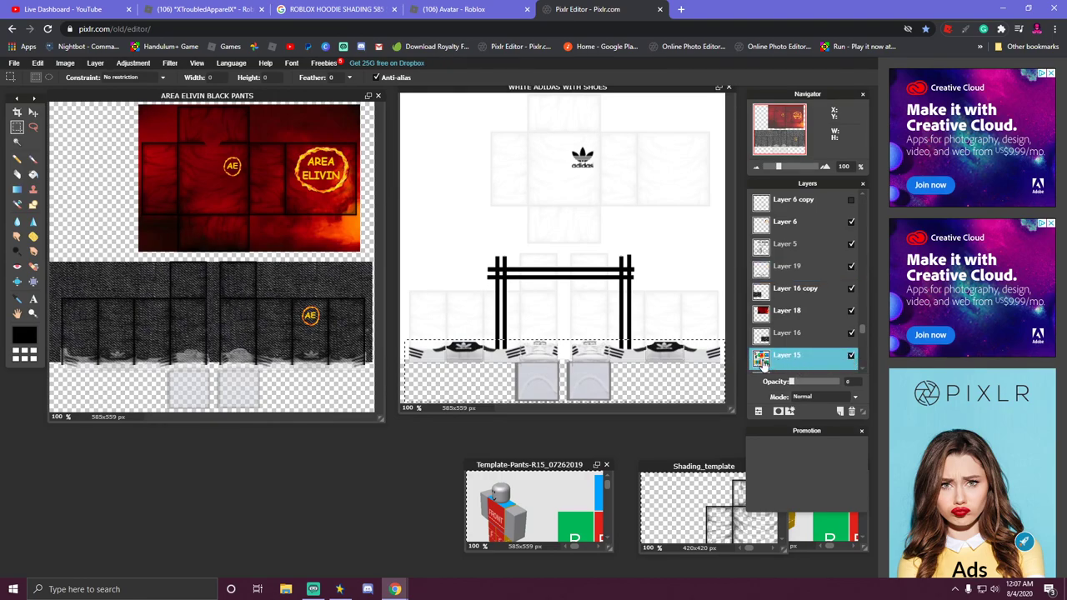
pyautogui.scroll(-2, 776, 359)
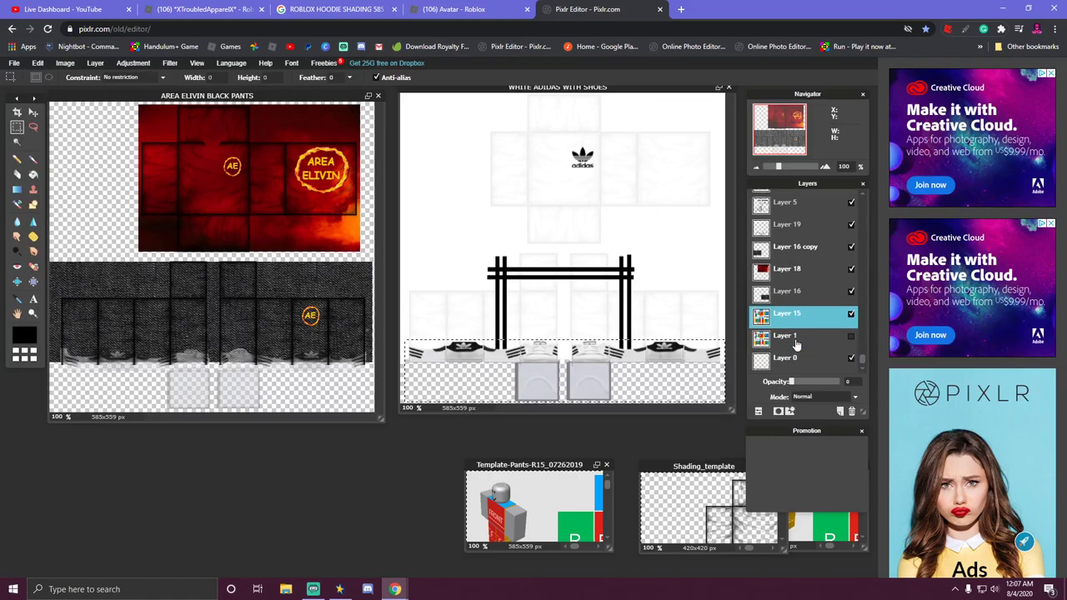
pyautogui.click(774, 342)
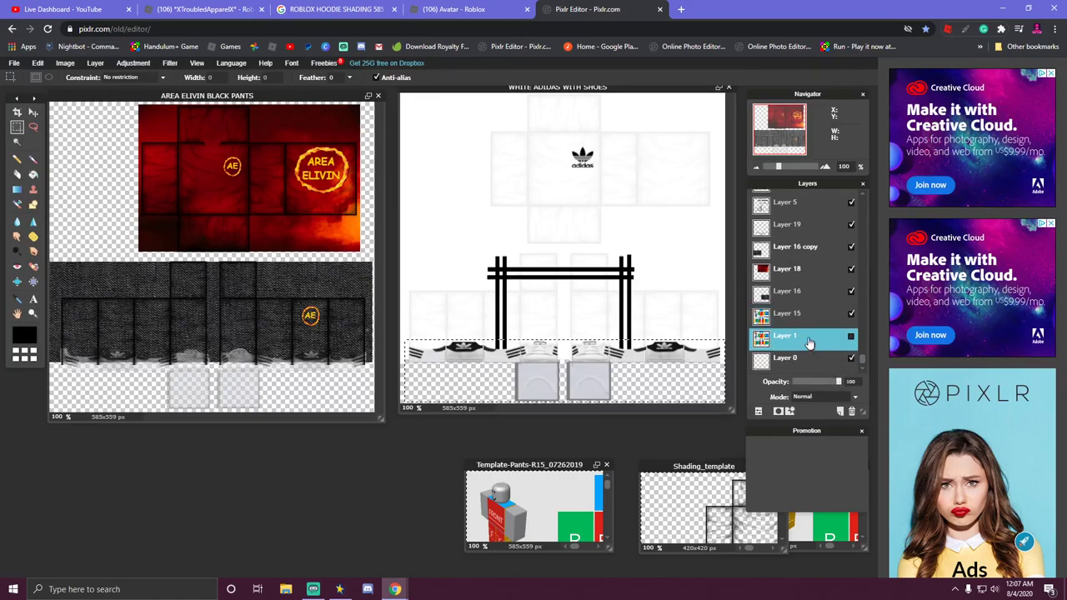
pyautogui.click(782, 317)
pyautogui.moveTo(793, 382); pyautogui.dragTo(844, 385)
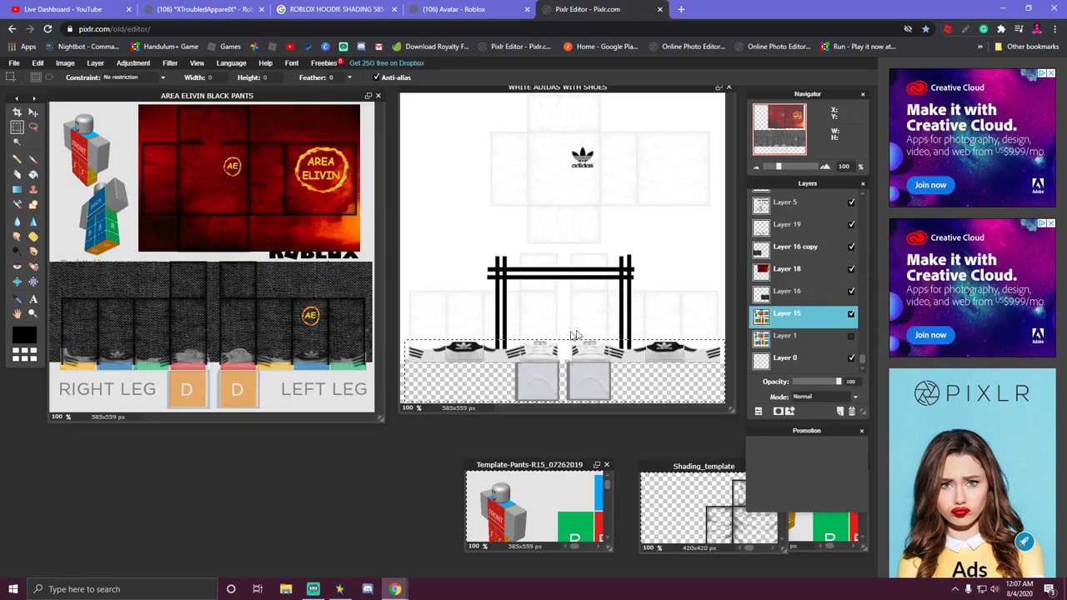
# Raise the opacity of the shoe layer, Layer 19, to 80.
pyautogui.click(760, 232)
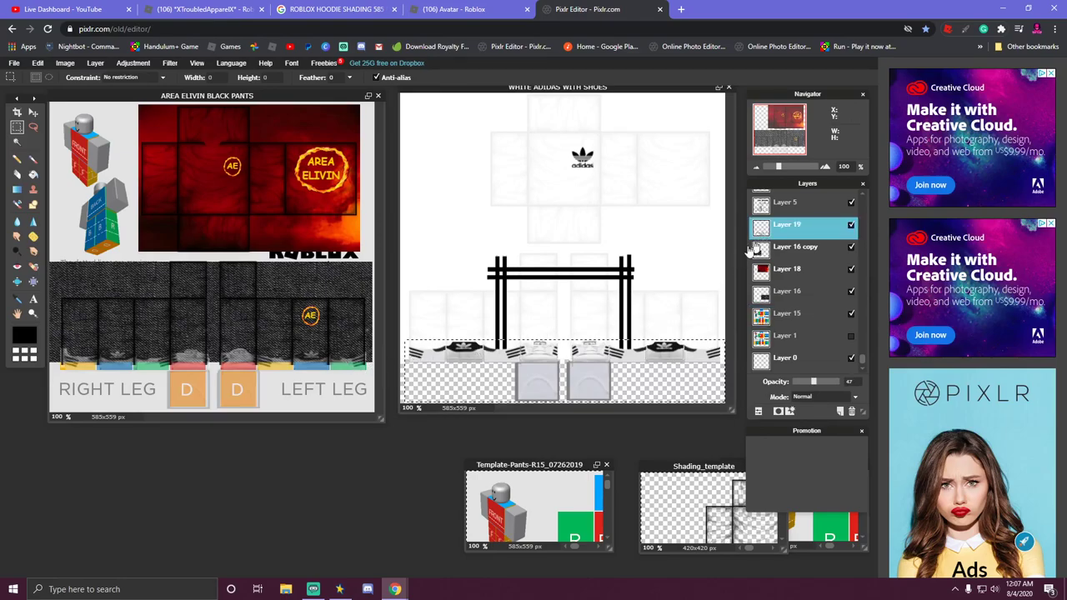
pyautogui.rightClick(337, 369)
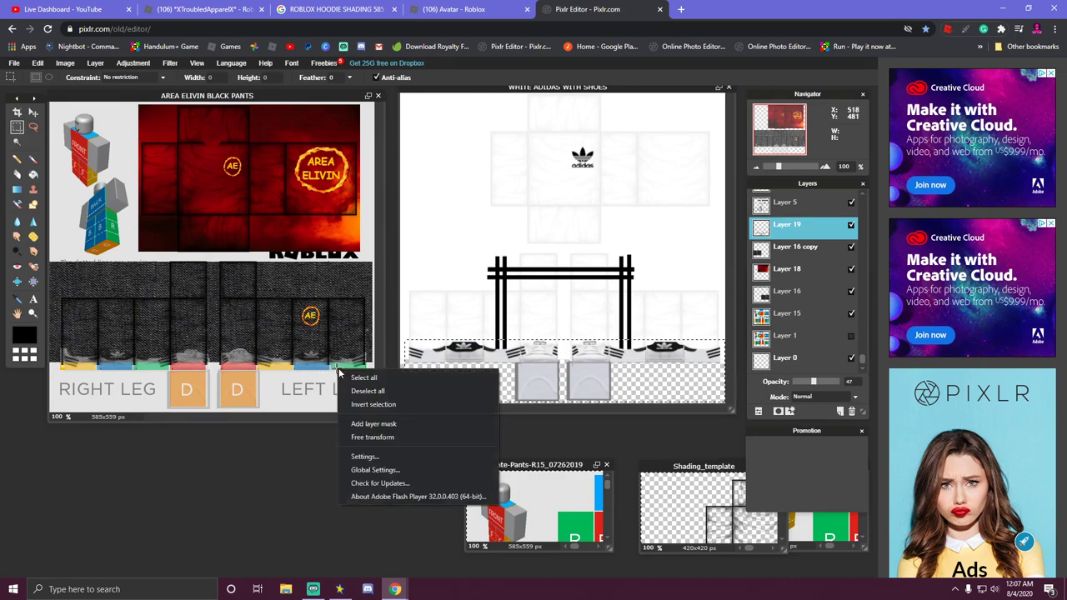
pyautogui.click(368, 443)
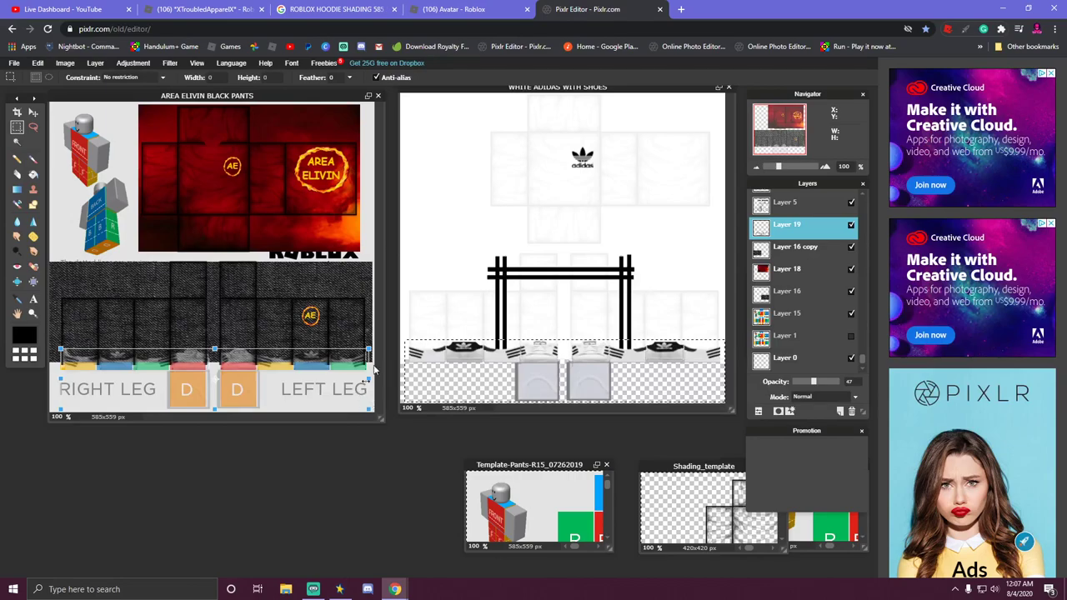
pyautogui.click(812, 382)
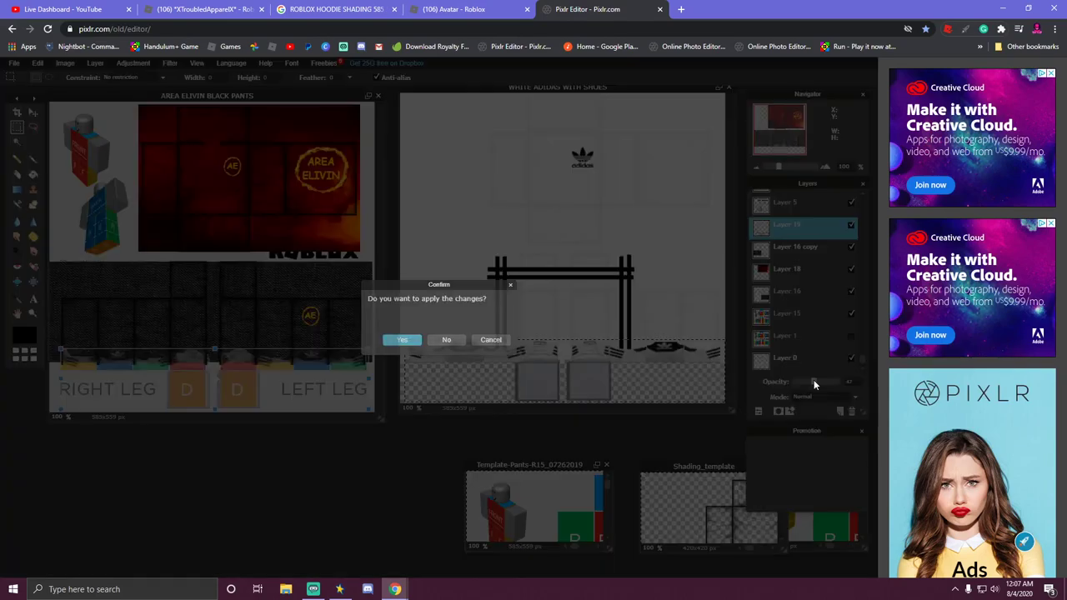
pyautogui.click(420, 341)
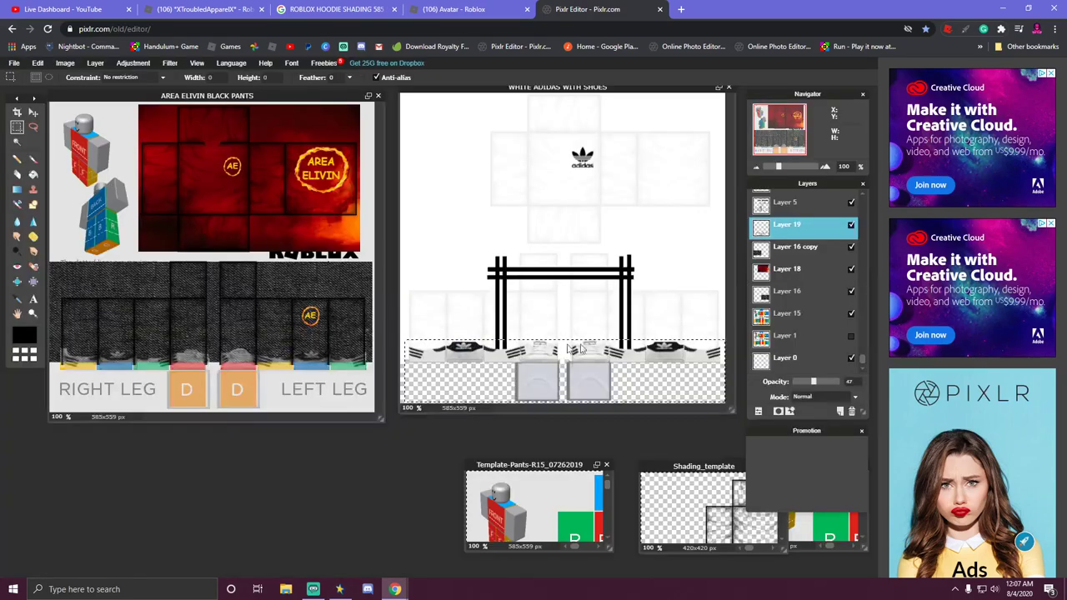
pyautogui.moveTo(814, 384); pyautogui.dragTo(827, 385)
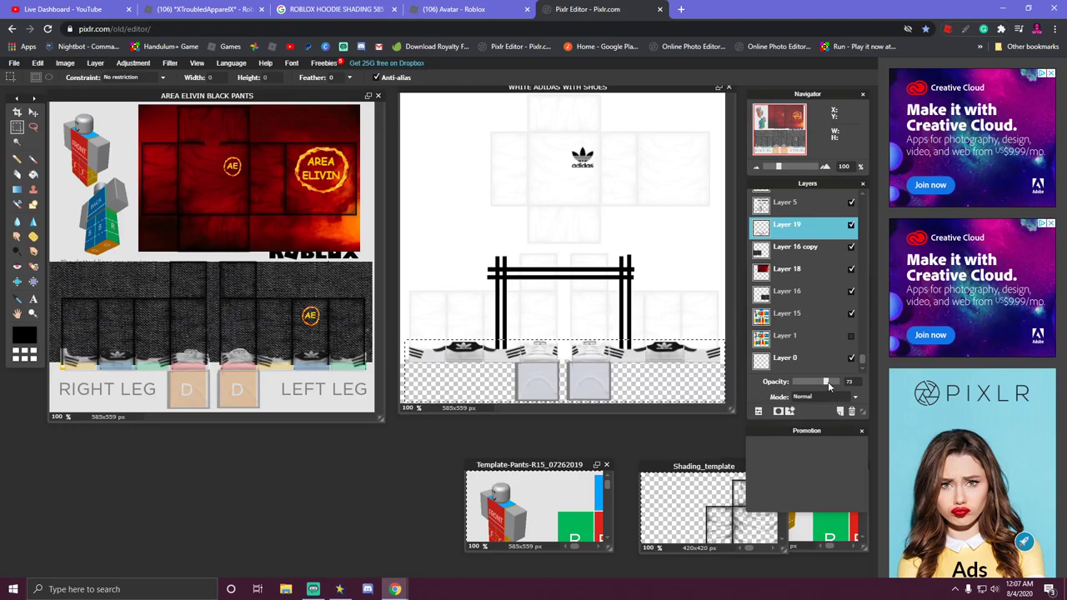
pyautogui.moveTo(829, 386); pyautogui.dragTo(828, 386)
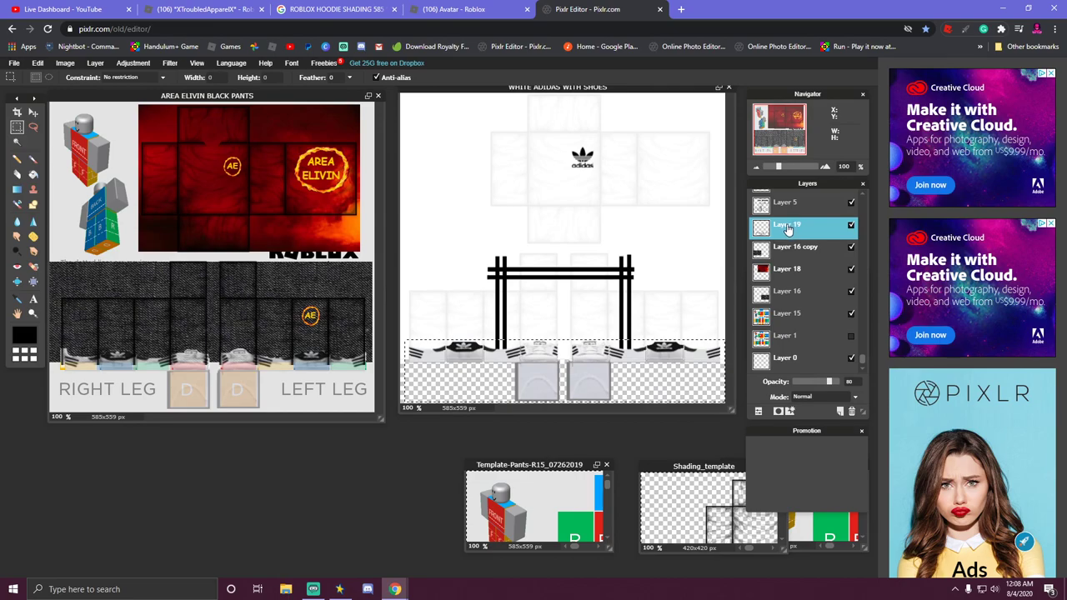
# Free transform the shoe layer, reducing its height, widening it slightly and nudging it down over the template's leg bottoms, and apply the change.
pyautogui.rightClick(258, 380)
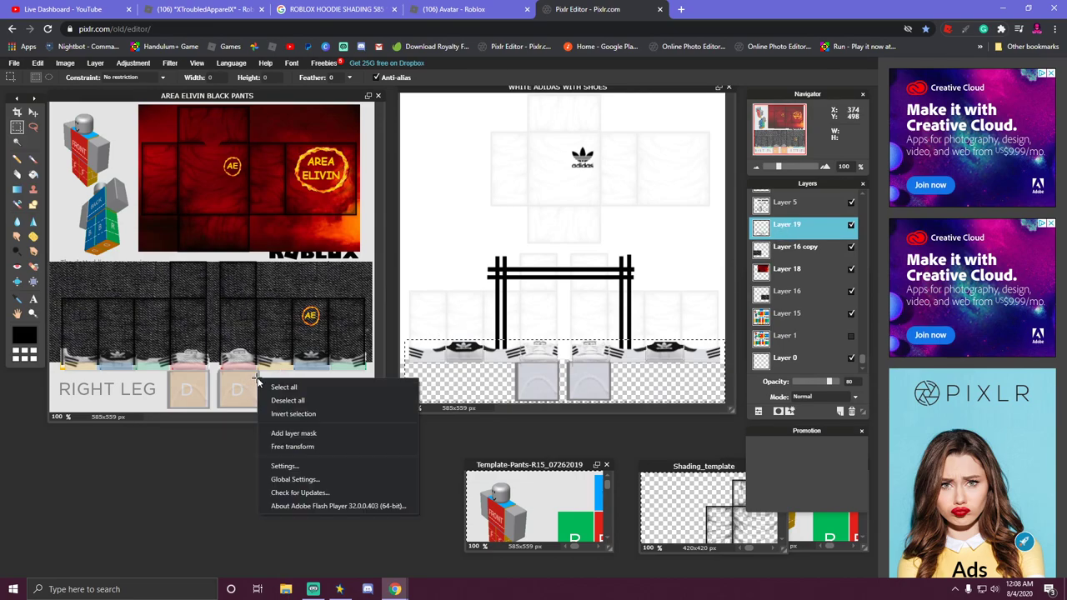
pyautogui.click(292, 447)
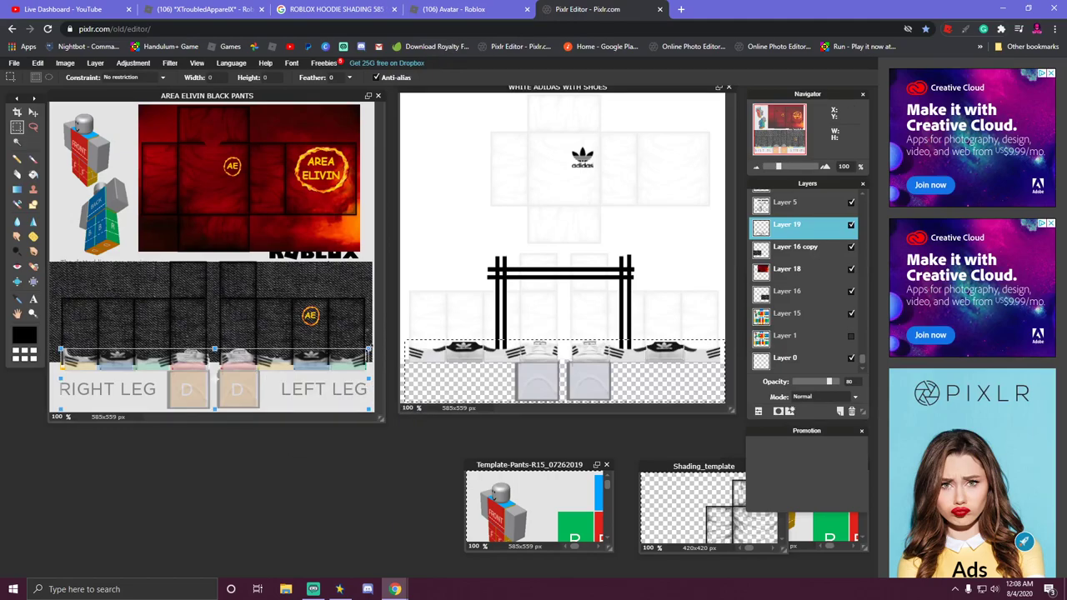
pyautogui.moveTo(215, 348); pyautogui.dragTo(214, 353)
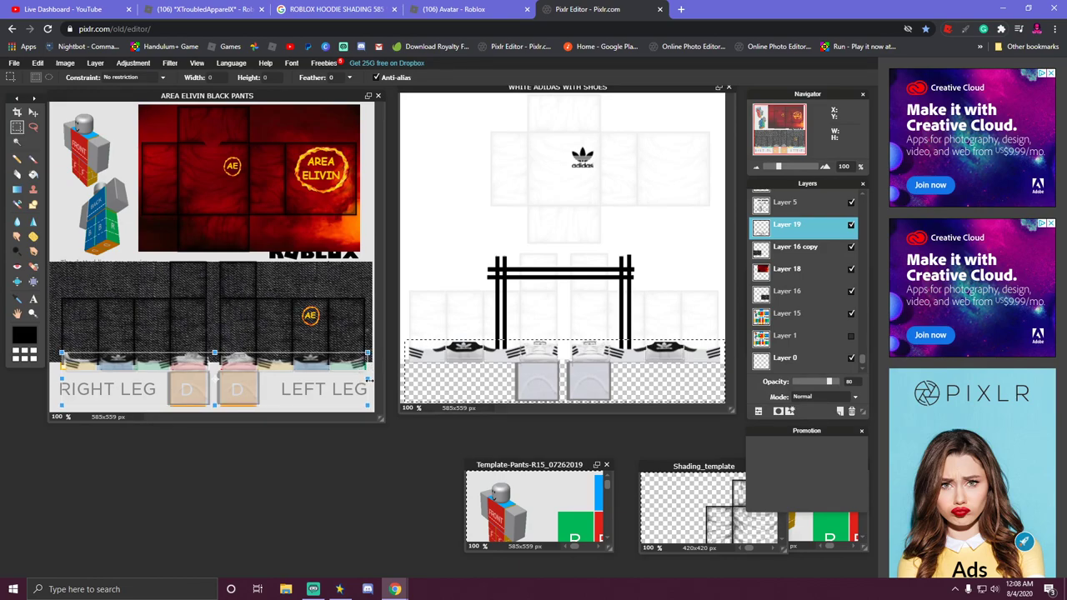
pyautogui.moveTo(368, 377)
pyautogui.mouseDown()
pyautogui.moveTo(344, 396)
pyautogui.moveTo(369, 377)
pyautogui.mouseUp()
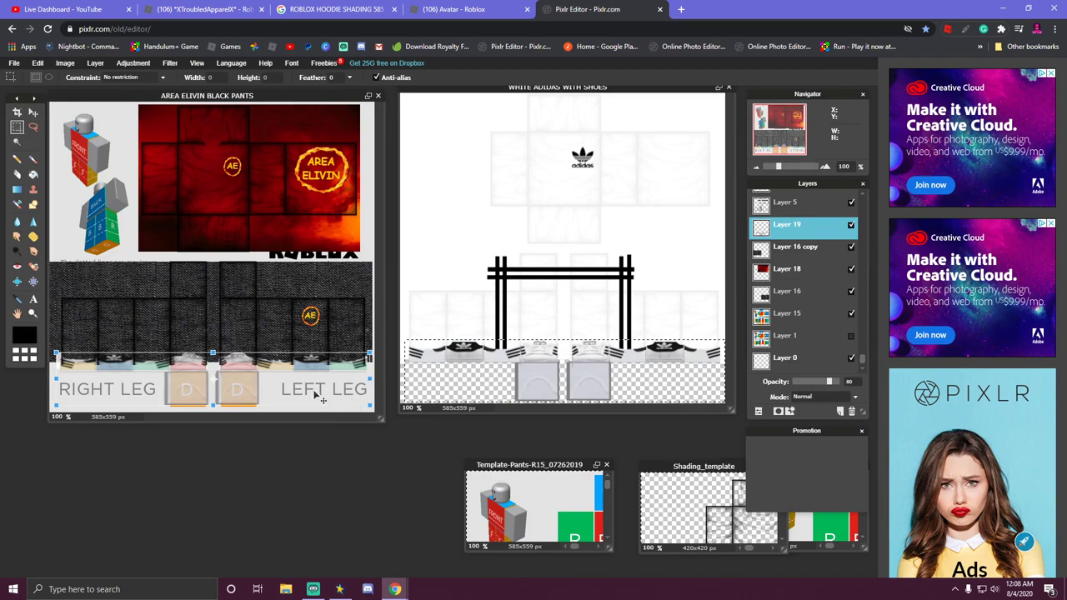
pyautogui.moveTo(317, 396); pyautogui.dragTo(315, 399)
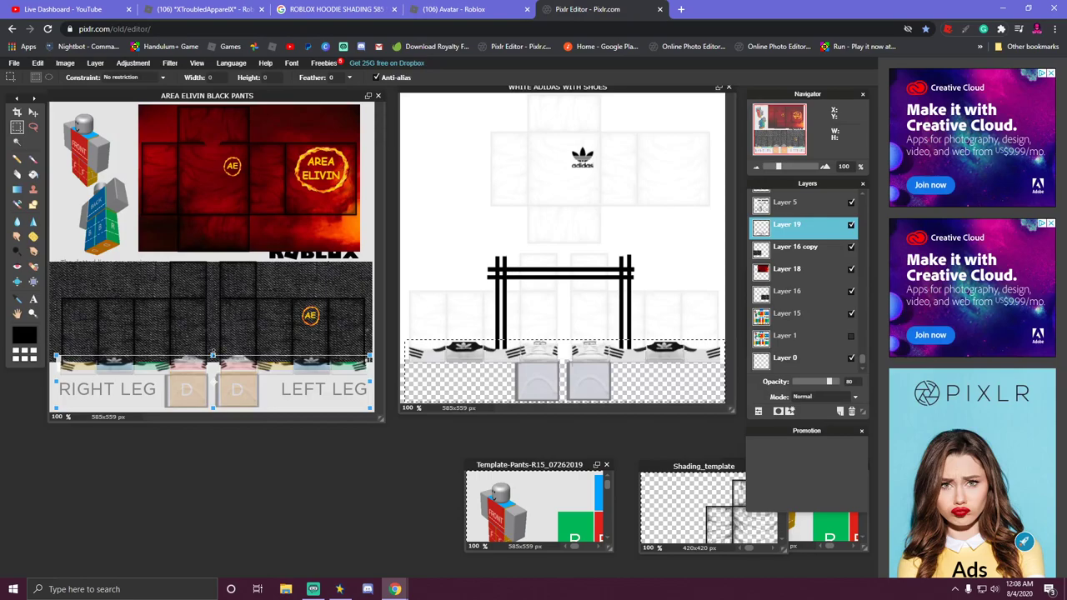
pyautogui.moveTo(212, 352); pyautogui.dragTo(212, 350)
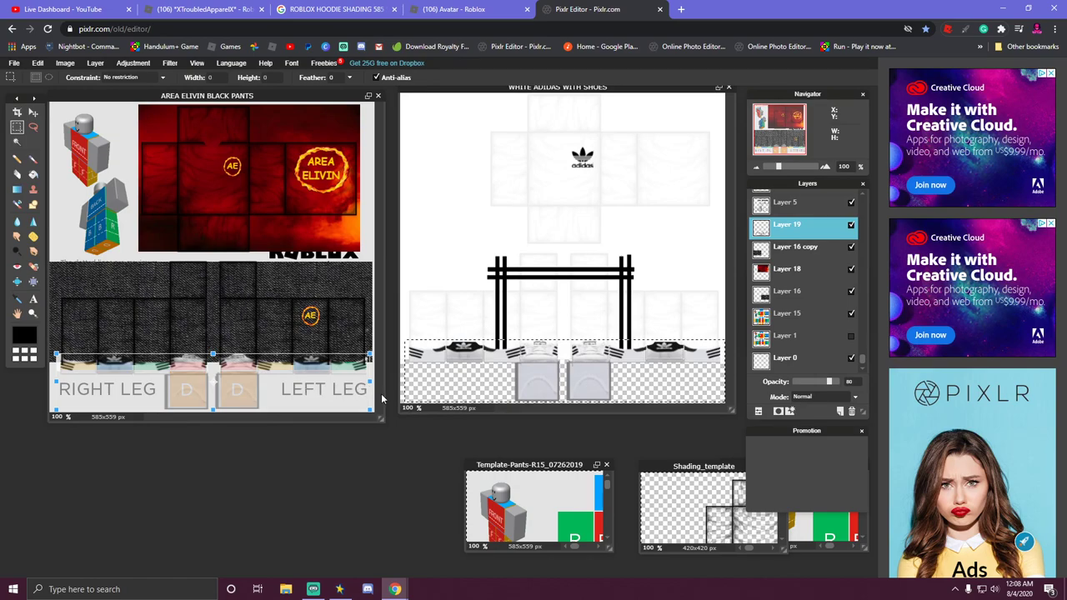
pyautogui.click(378, 299)
pyautogui.click(407, 341)
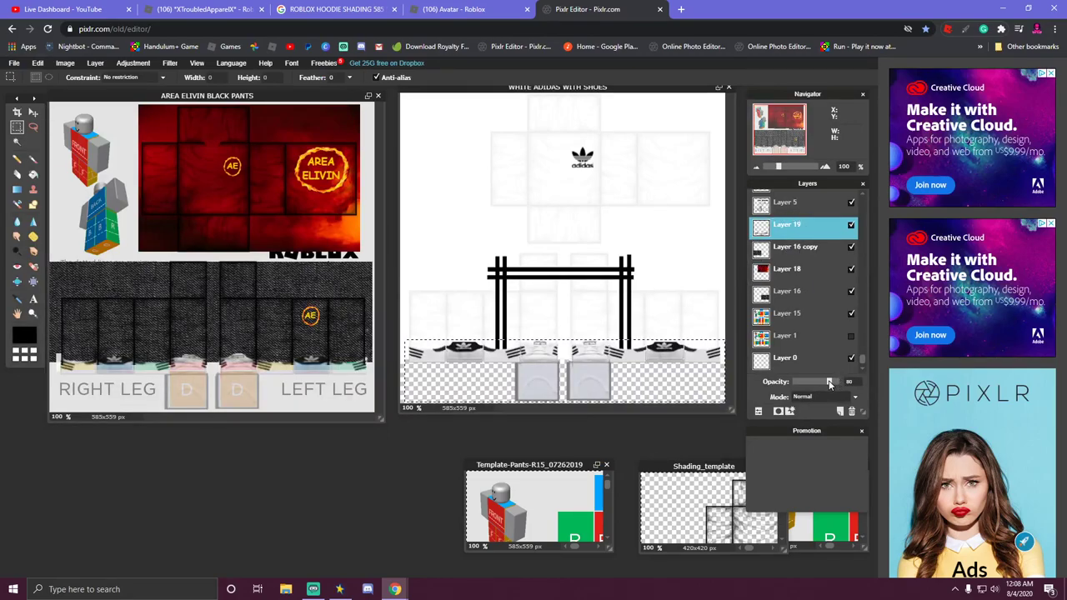
# Set the shoe layer's opacity to 100 and hide the pants template on Layer 15.
pyautogui.moveTo(829, 384); pyautogui.dragTo(839, 382)
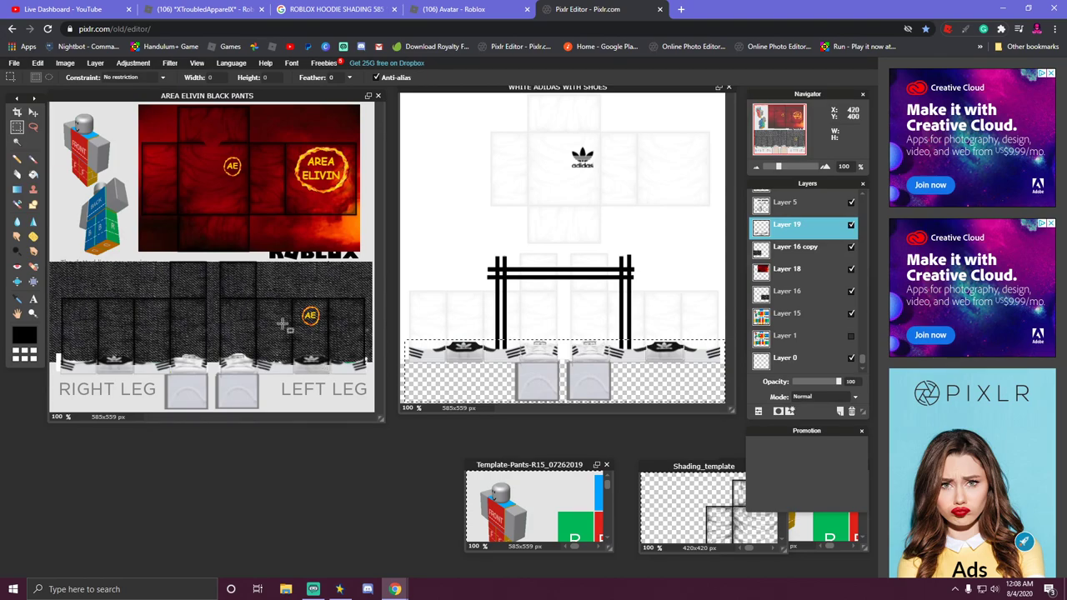
pyautogui.click(851, 314)
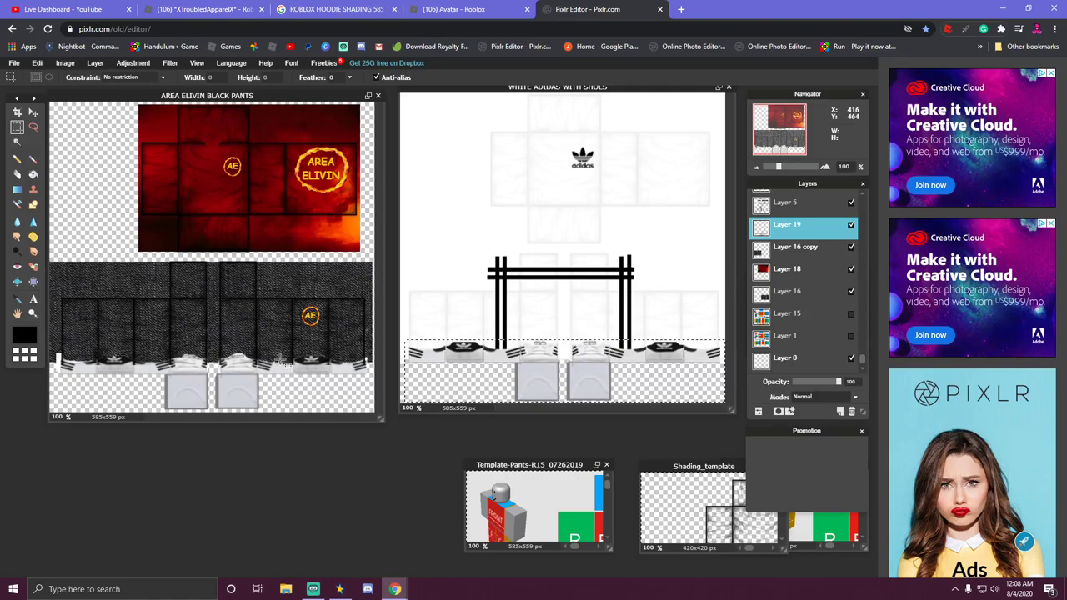
# Free transform Layer 16, the denim half carrying the AE logo, stretching it slightly taller over the shoe tops, and apply the change.
pyautogui.click(765, 296)
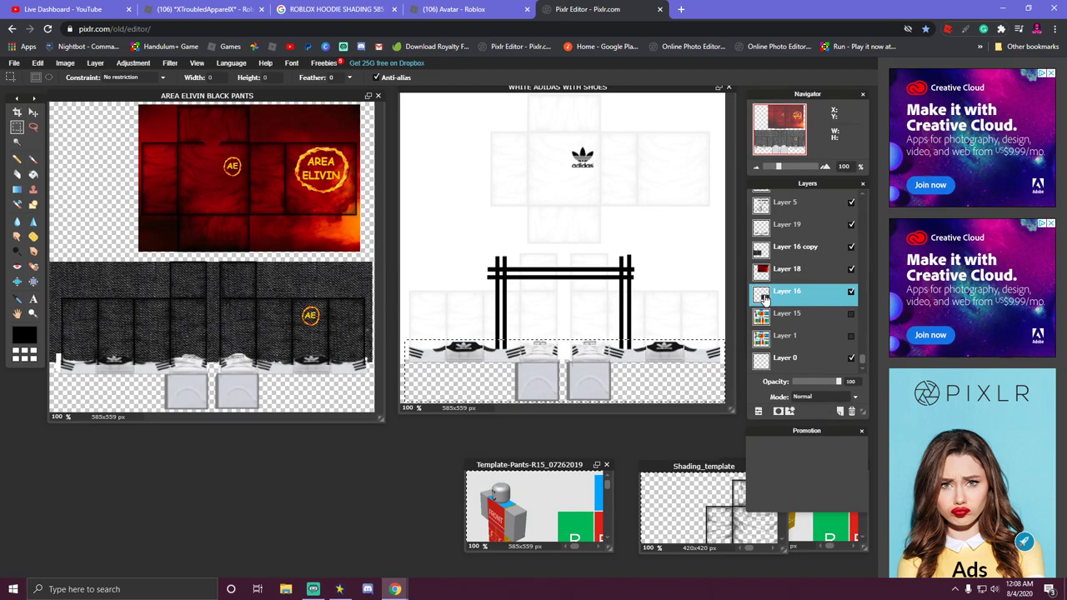
pyautogui.rightClick(332, 336)
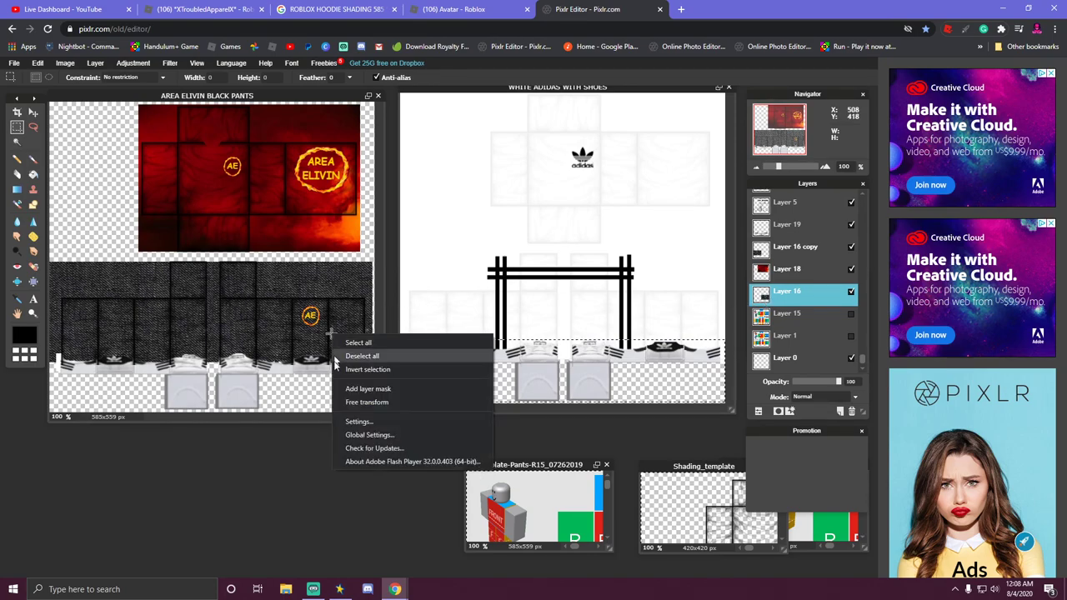
pyautogui.click(360, 403)
pyautogui.moveTo(370, 361); pyautogui.dragTo(368, 364)
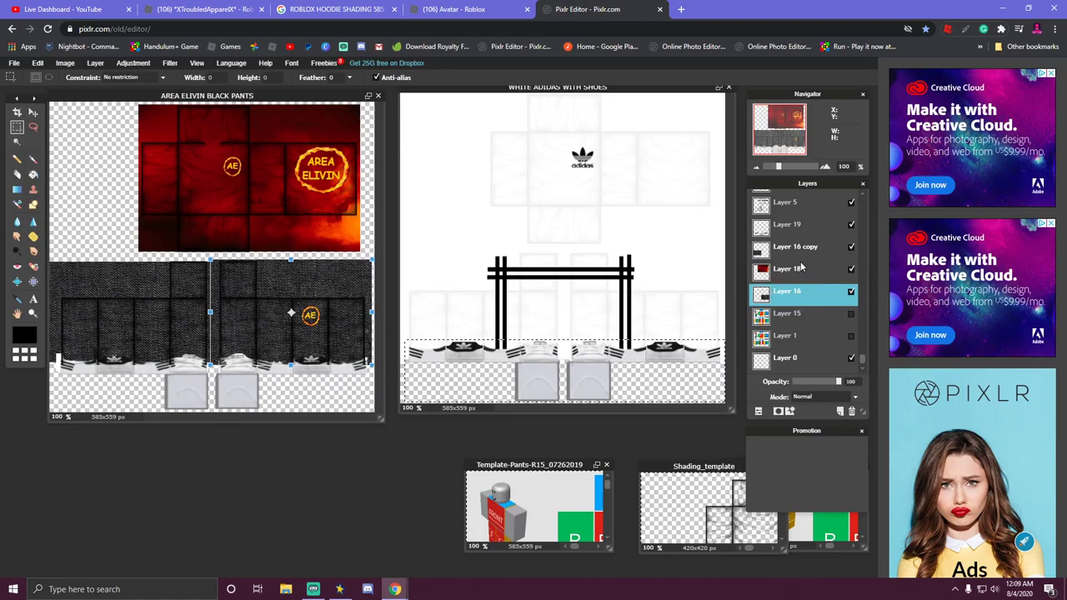
pyautogui.click(764, 248)
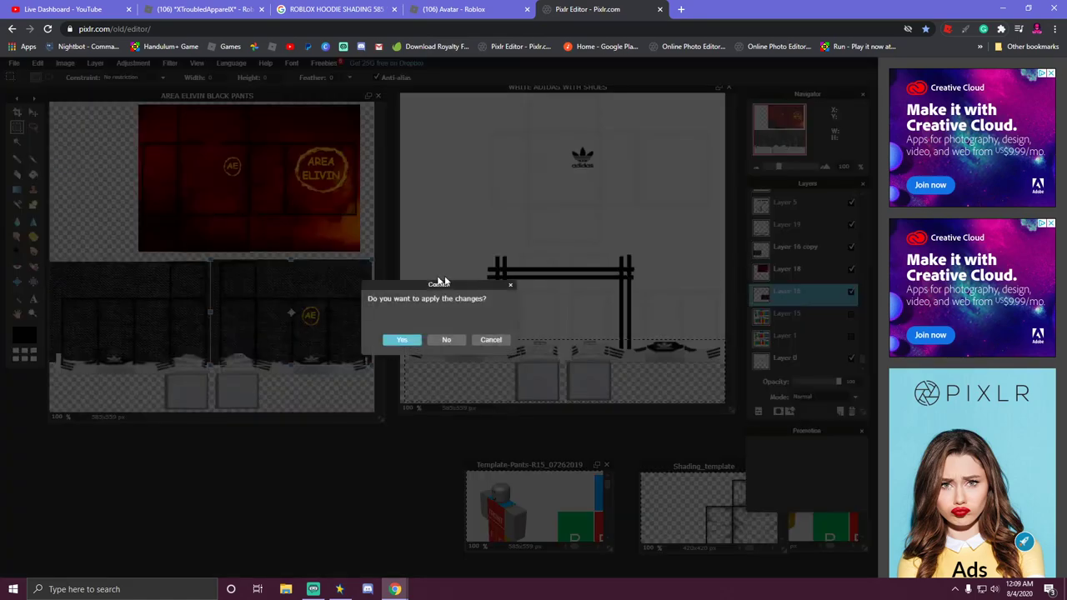
pyautogui.click(404, 343)
# Free transform Layer 16 copy, the other denim half, increasing its height slightly to match its neighbour, and apply the change.
pyautogui.click(768, 255)
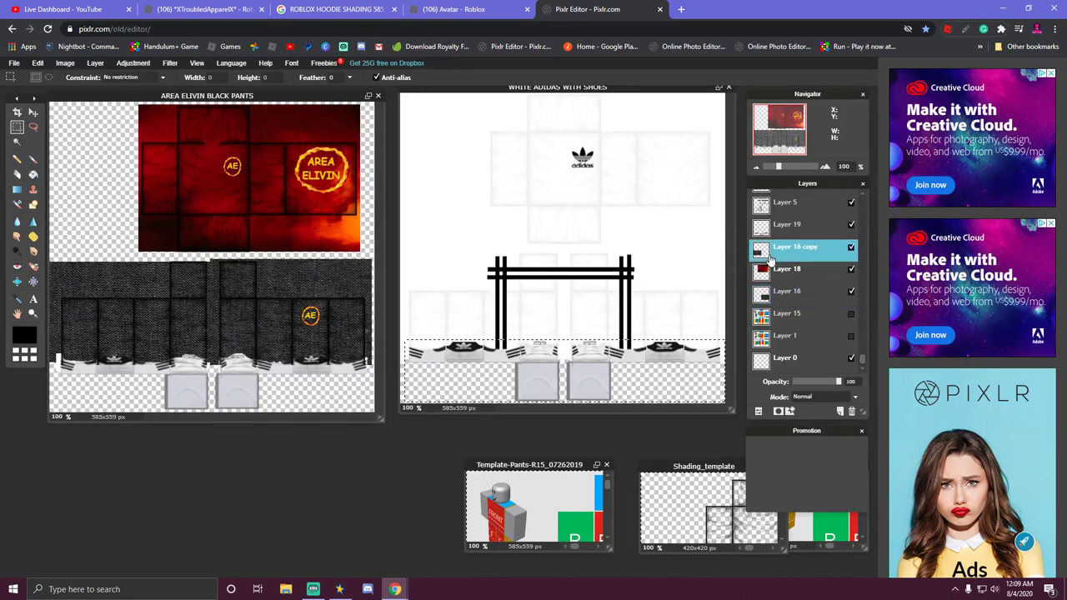
pyautogui.rightClick(169, 318)
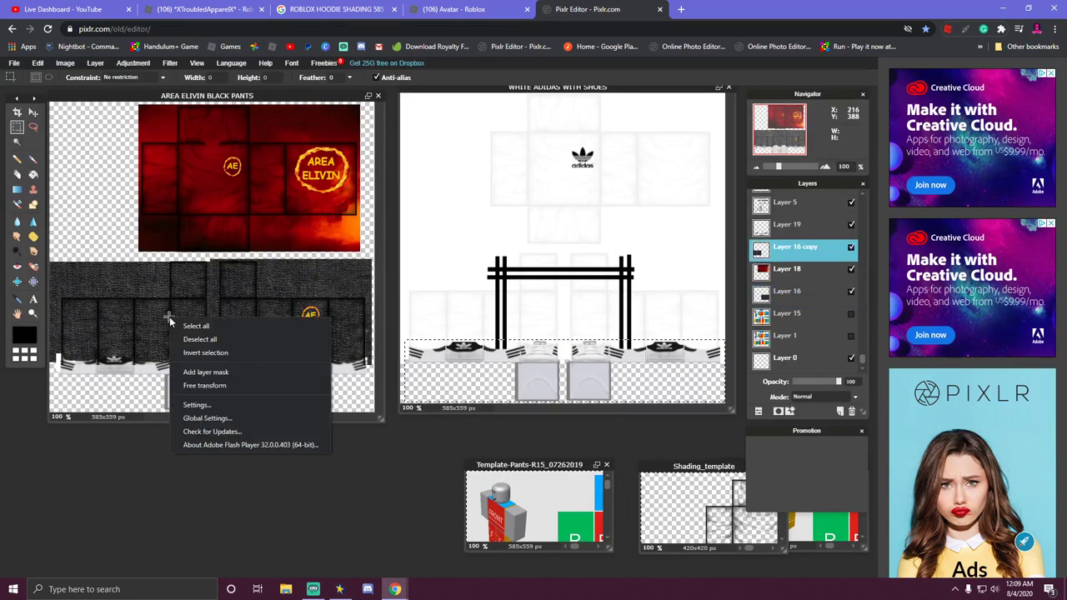
pyautogui.click(200, 385)
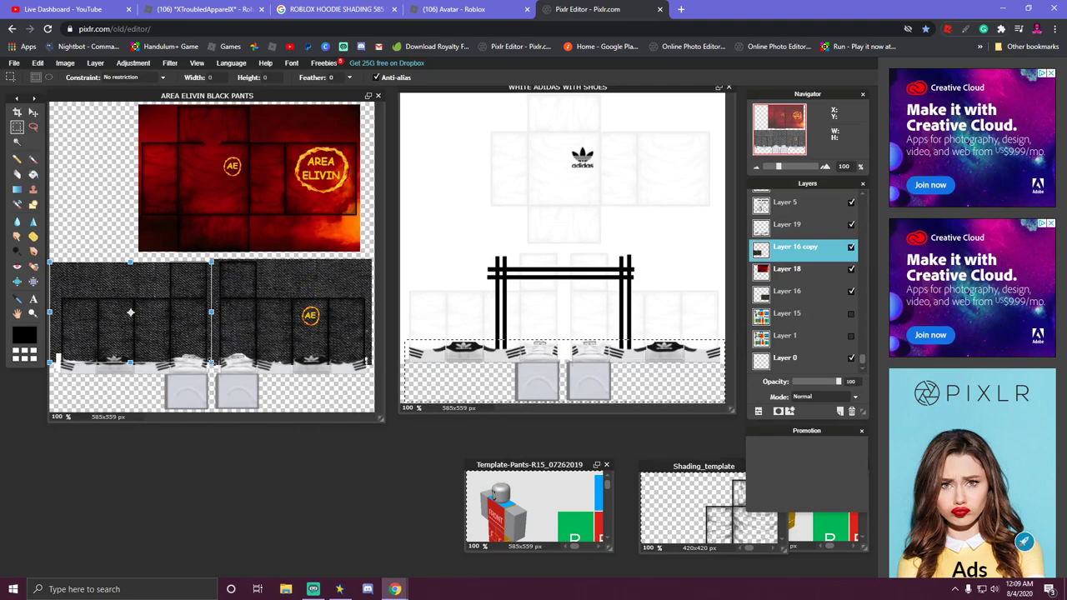
pyautogui.moveTo(210, 363); pyautogui.dragTo(210, 367)
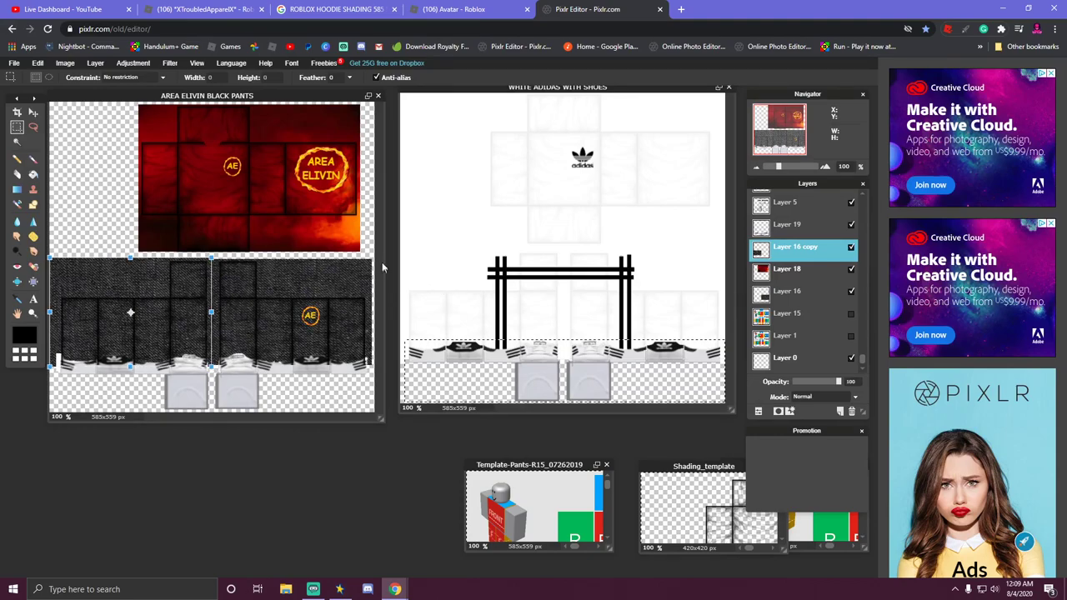
pyautogui.click(377, 234)
pyautogui.click(409, 339)
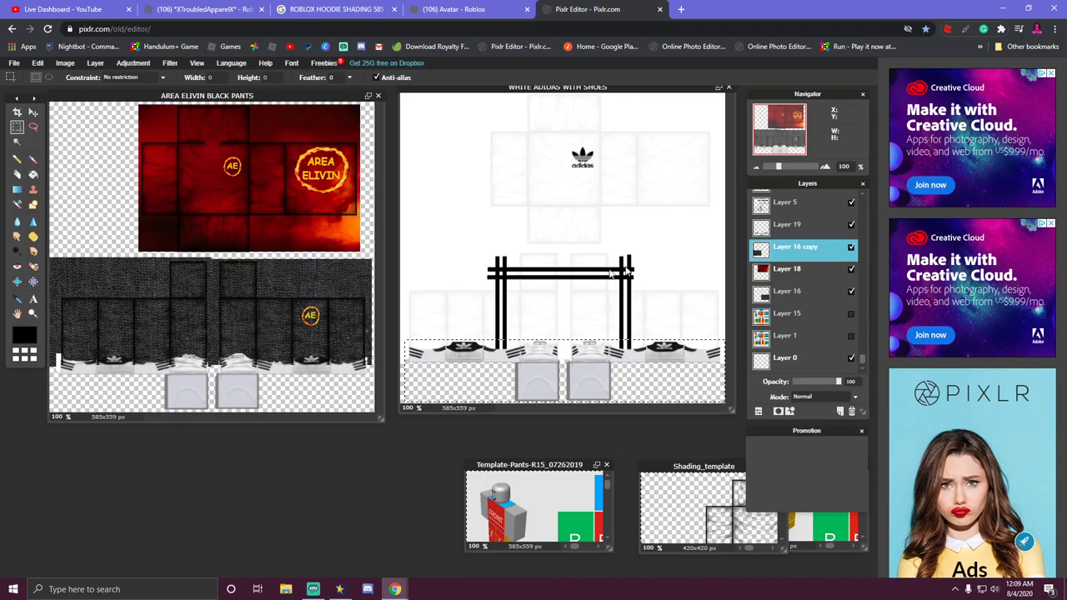
pyautogui.scroll(2, 796, 256)
pyautogui.scroll(5, 796, 257)
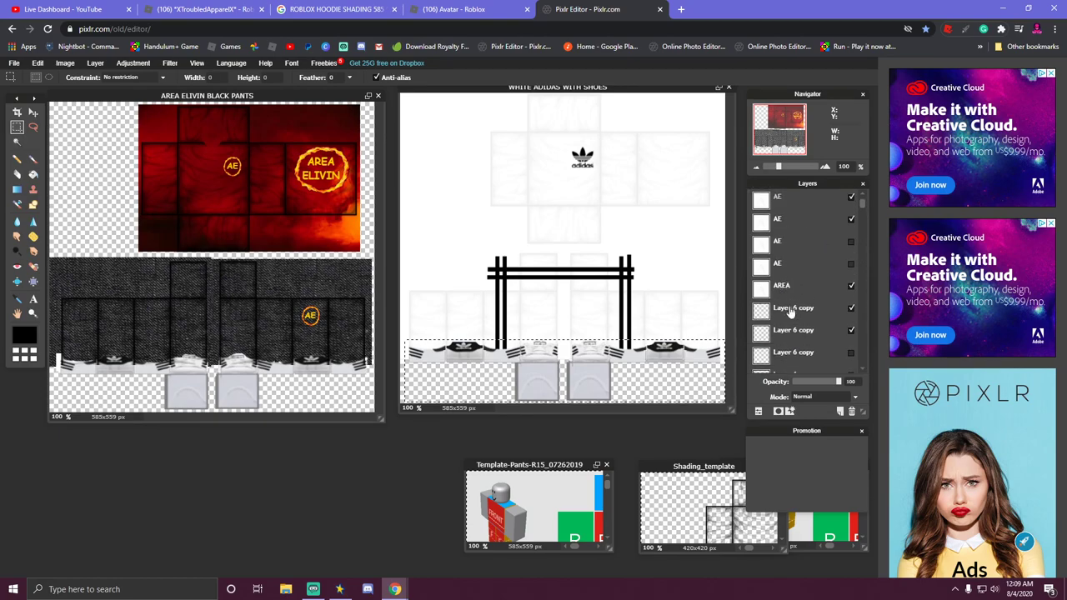
pyautogui.click(763, 340)
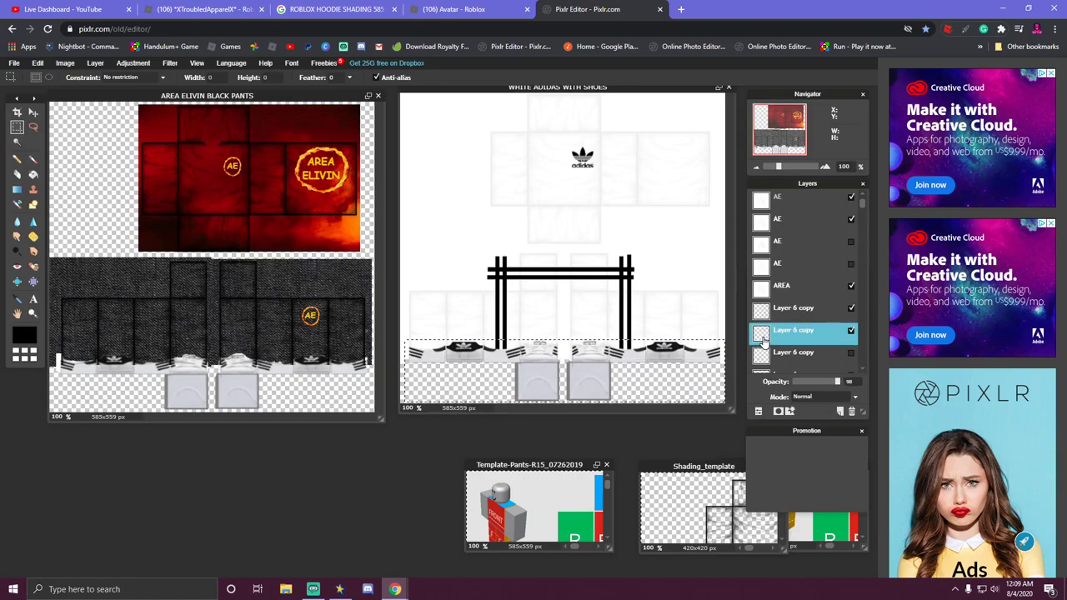
pyautogui.click(763, 314)
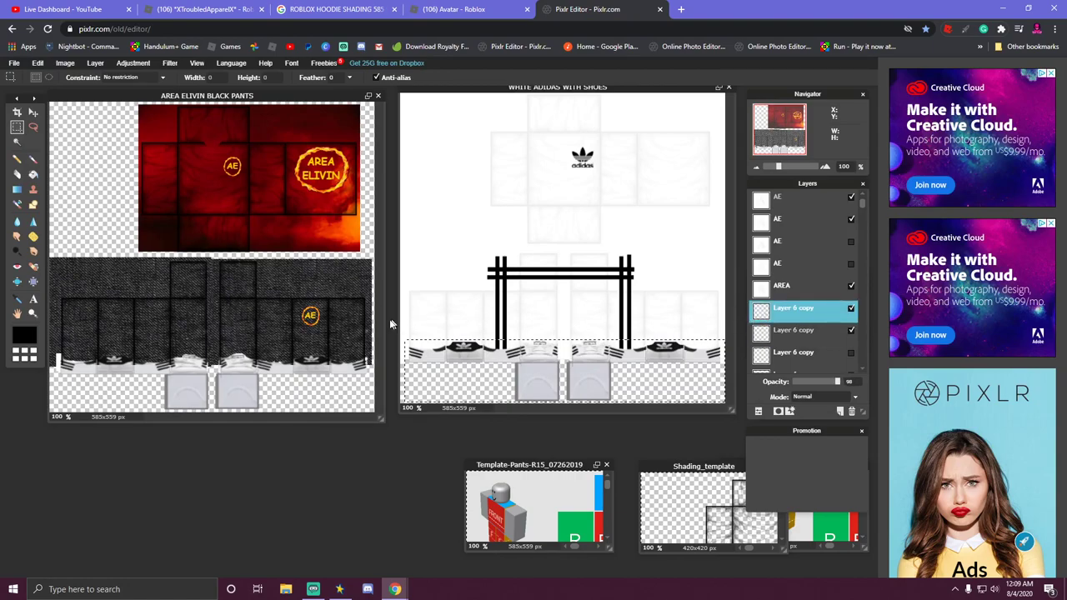
pyautogui.rightClick(341, 325)
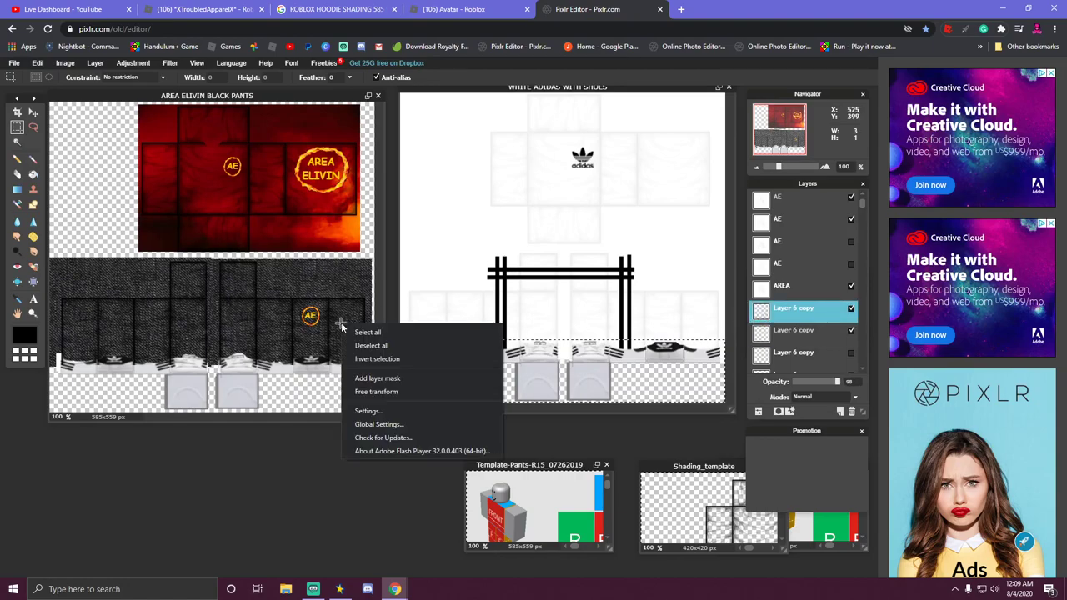
pyautogui.click(362, 397)
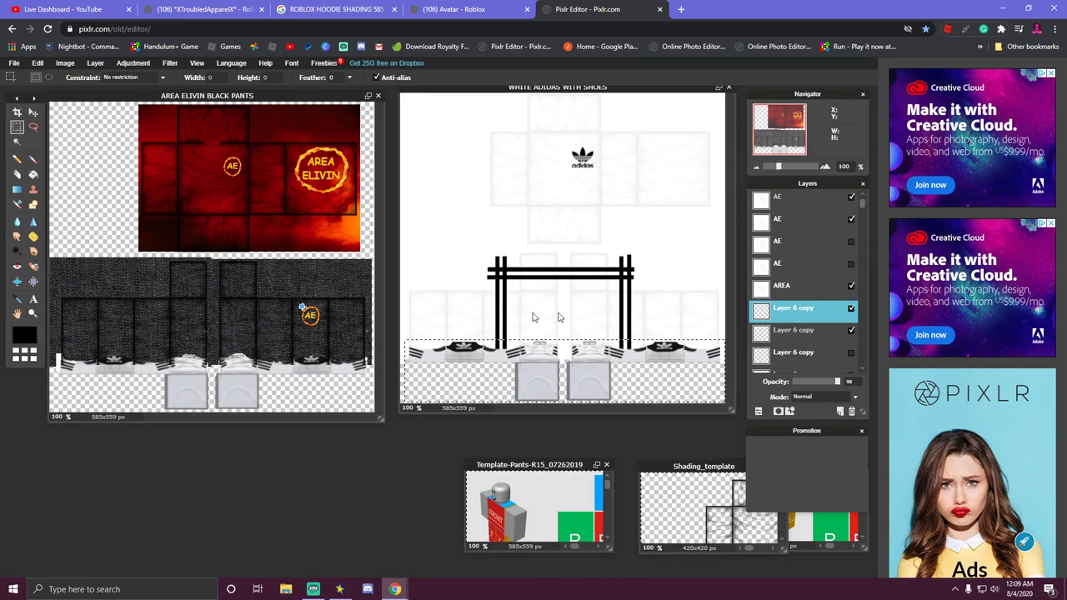
pyautogui.click(823, 318)
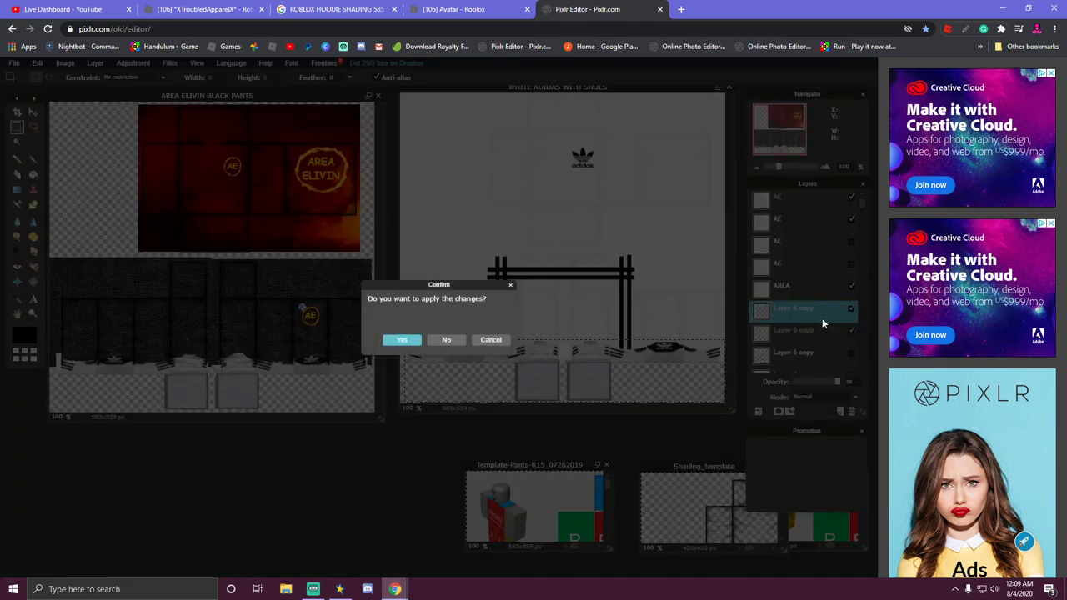
pyautogui.click(437, 343)
pyautogui.click(767, 336)
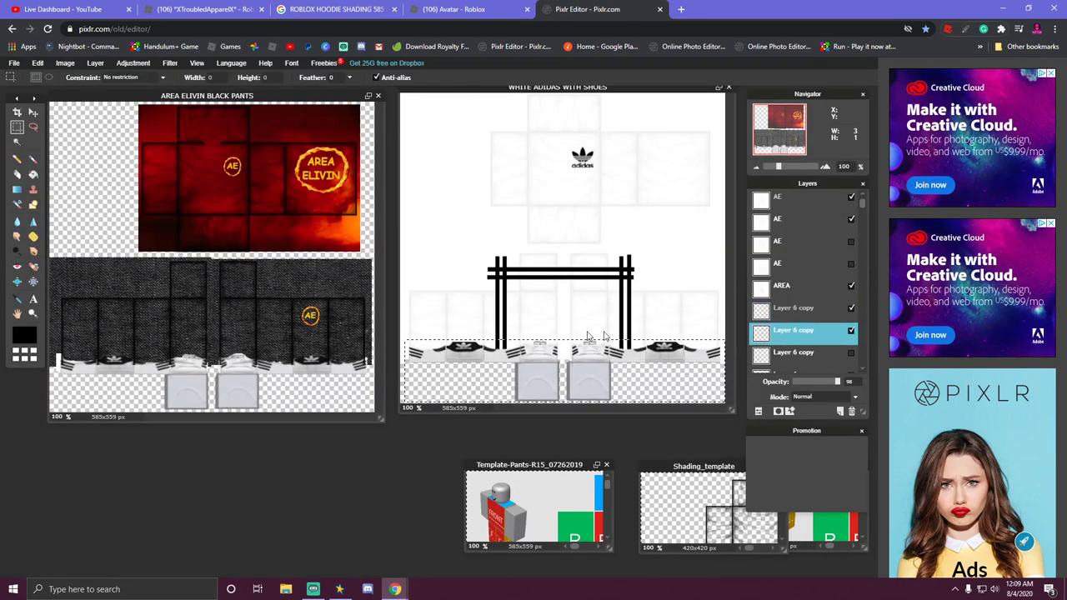
pyautogui.rightClick(317, 320)
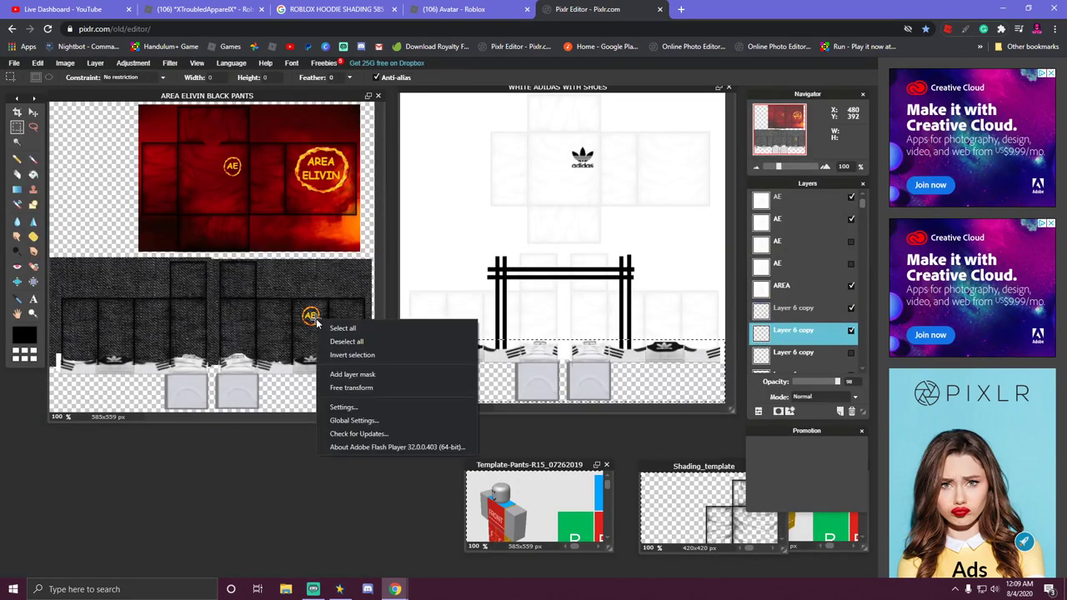
pyautogui.click(349, 387)
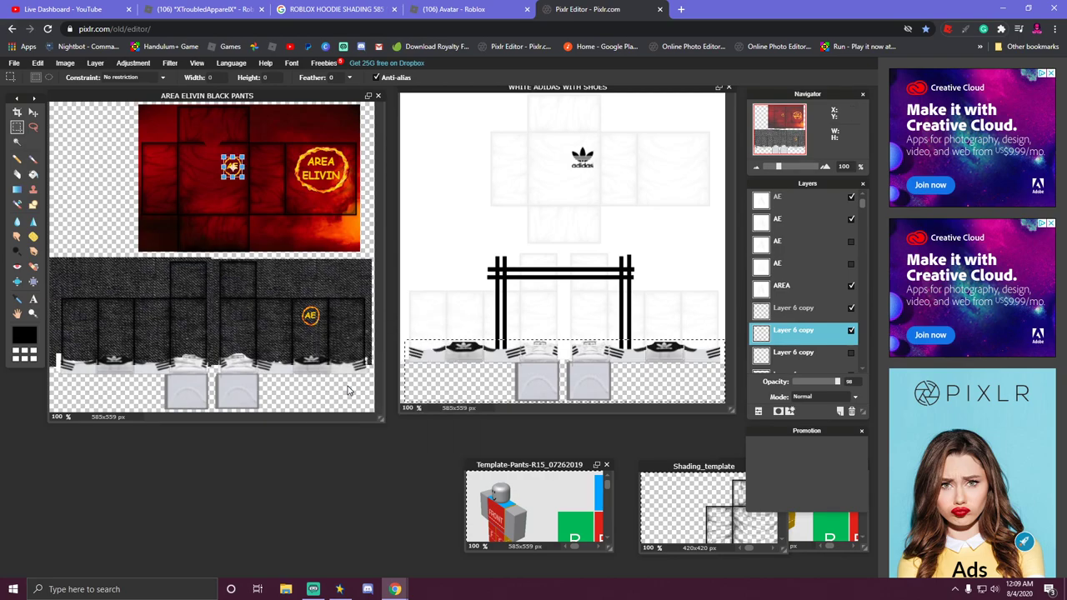
pyautogui.click(789, 353)
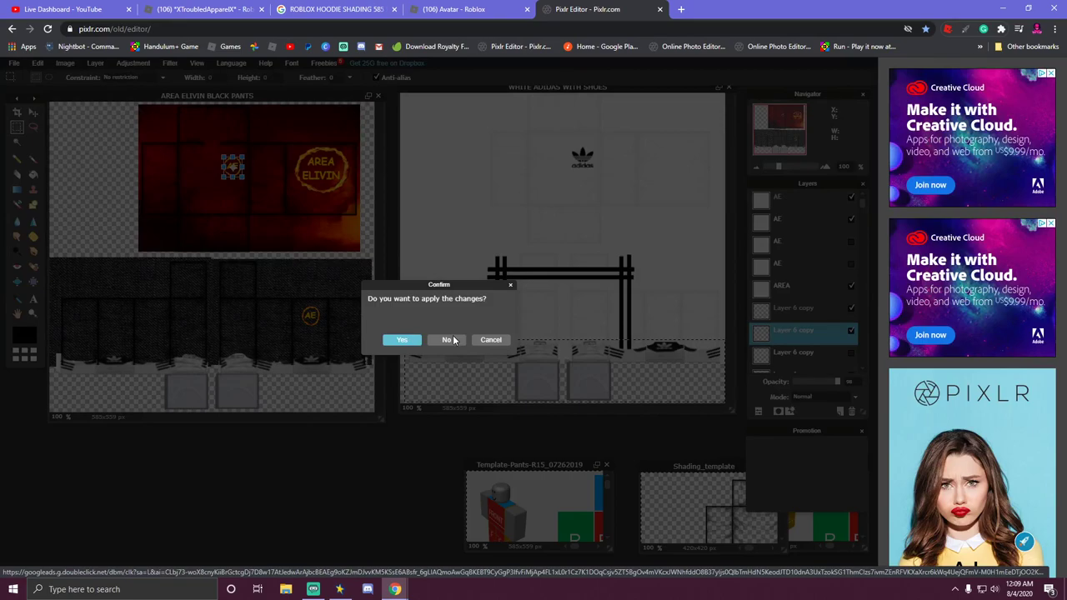
pyautogui.click(454, 340)
pyautogui.click(787, 353)
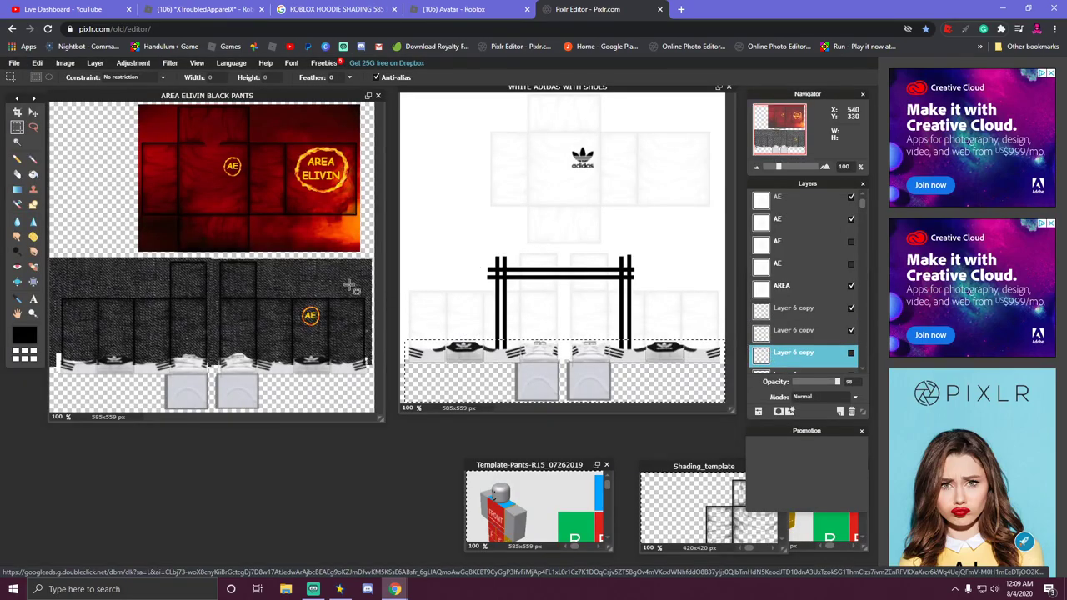
pyautogui.rightClick(300, 335)
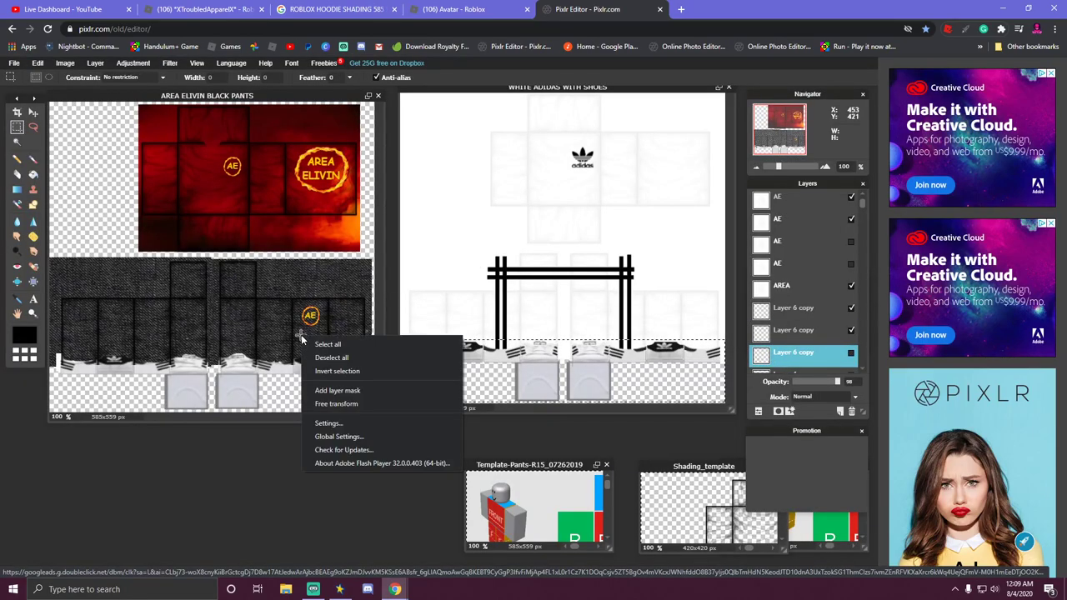
pyautogui.click(341, 403)
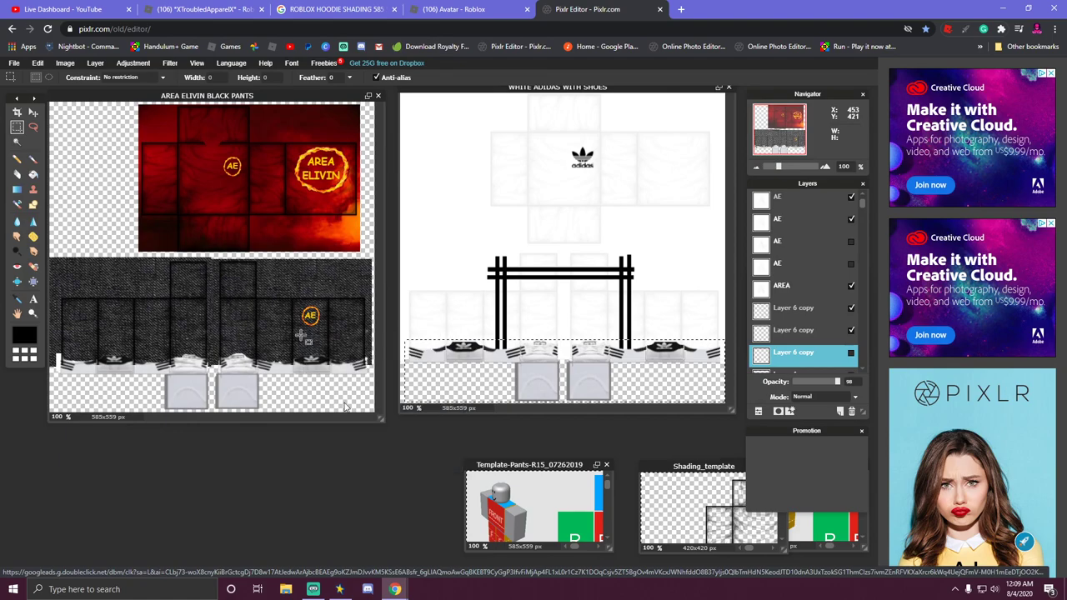
pyautogui.rightClick(176, 324)
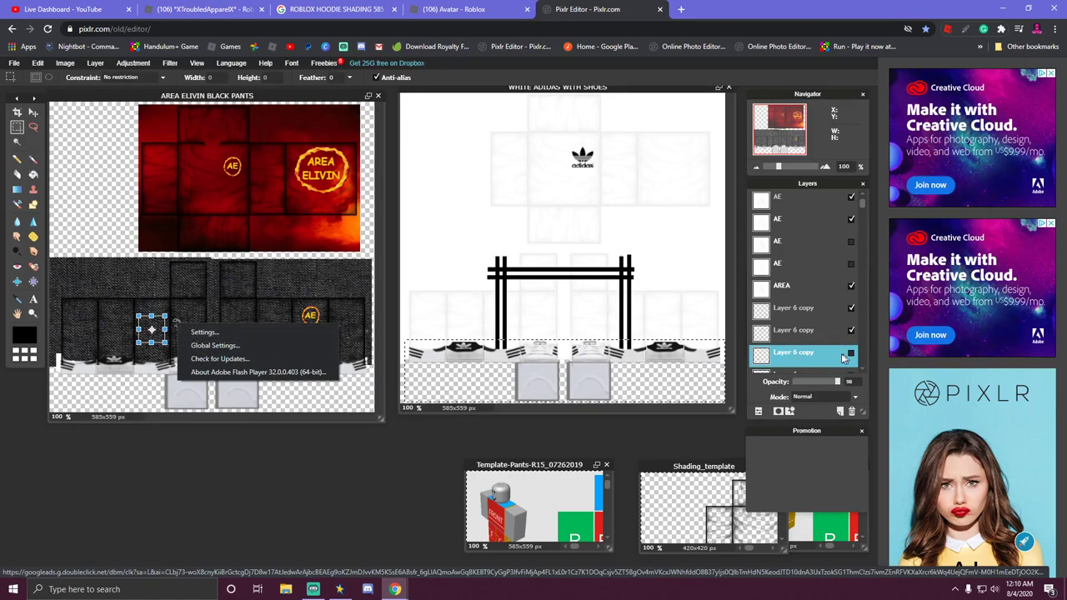
pyautogui.click(807, 331)
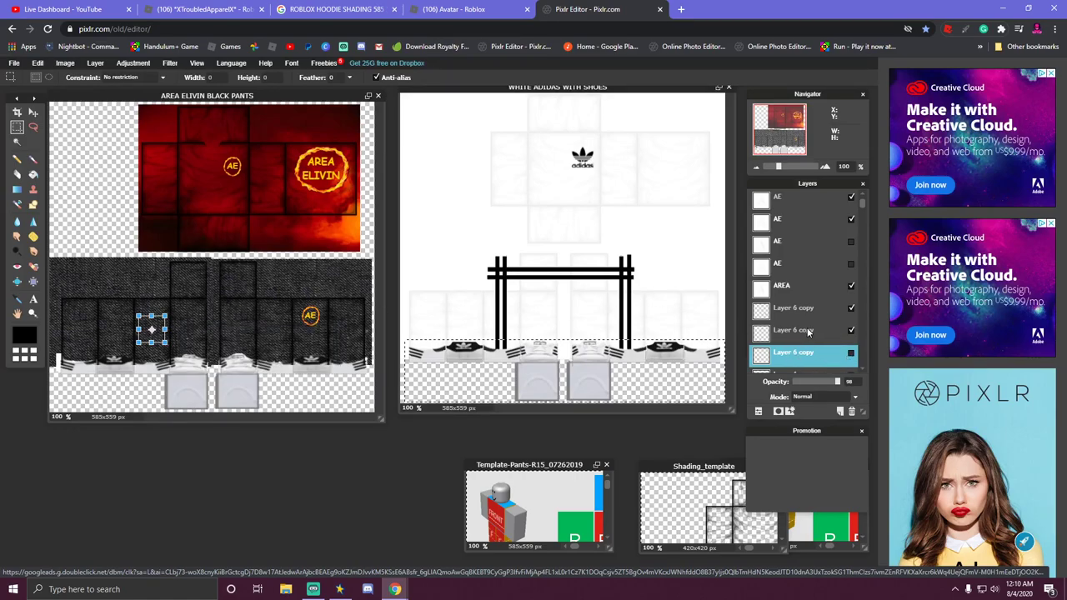
pyautogui.click(783, 330)
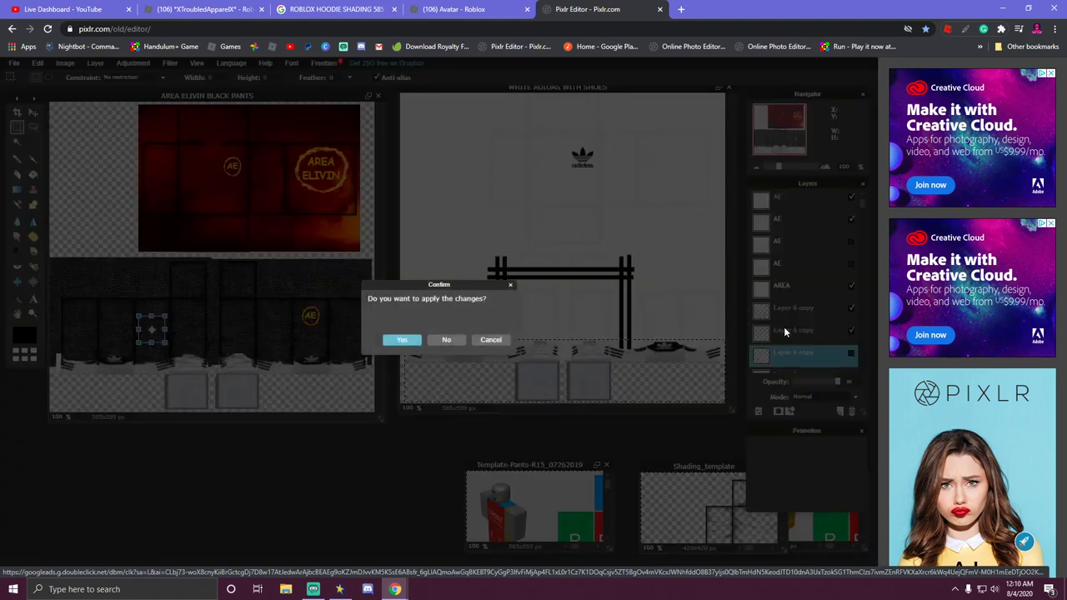
pyautogui.click(453, 338)
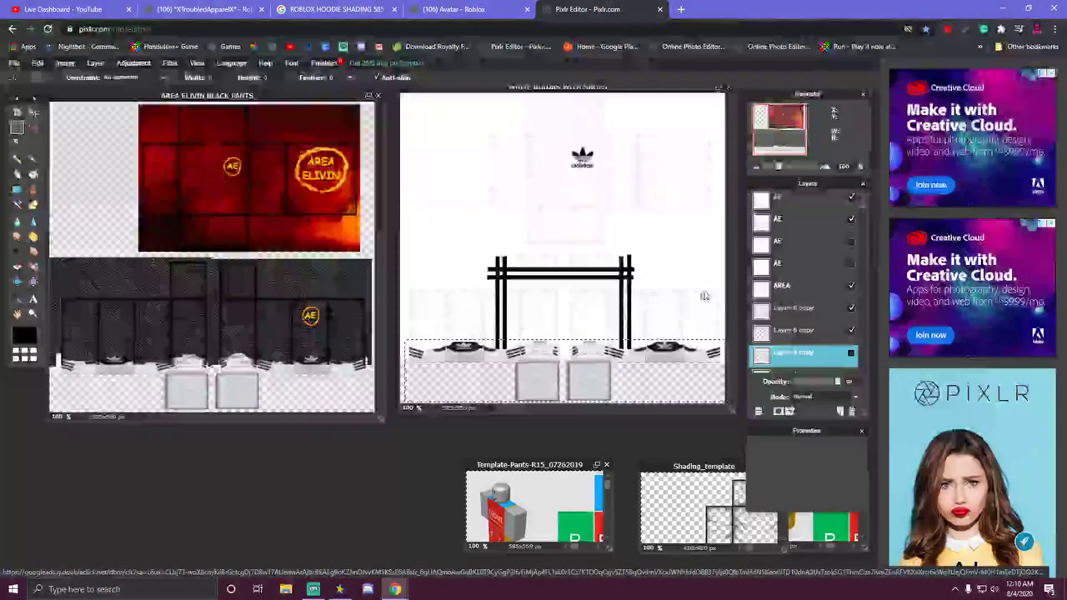
# Free transform the uppermost Layer 6 copy, moving the orange ring on the pants slightly up, and apply the change.
pyautogui.click(760, 310)
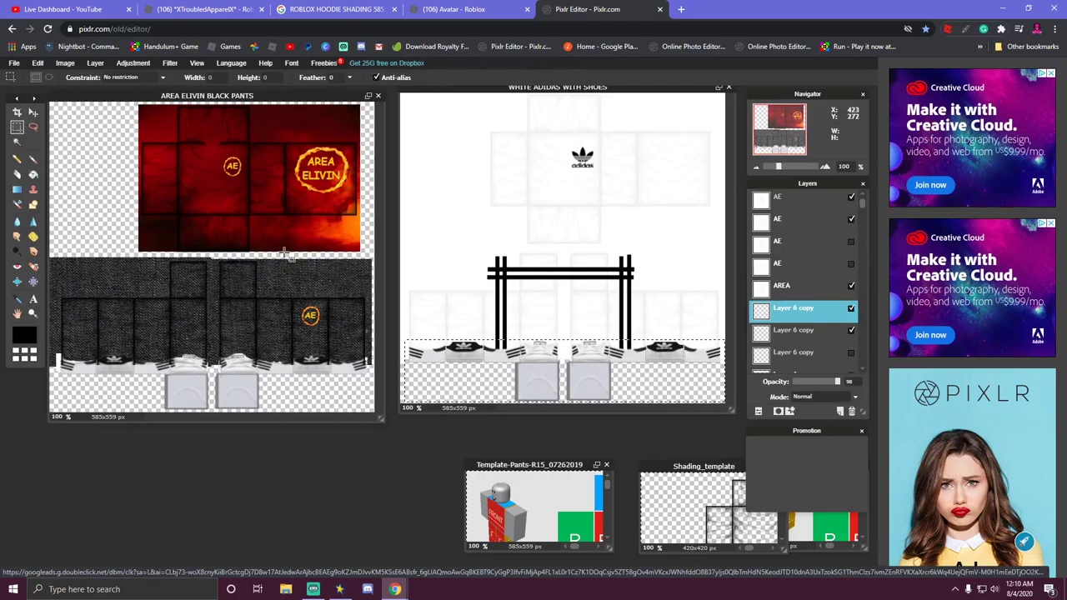
pyautogui.rightClick(233, 173)
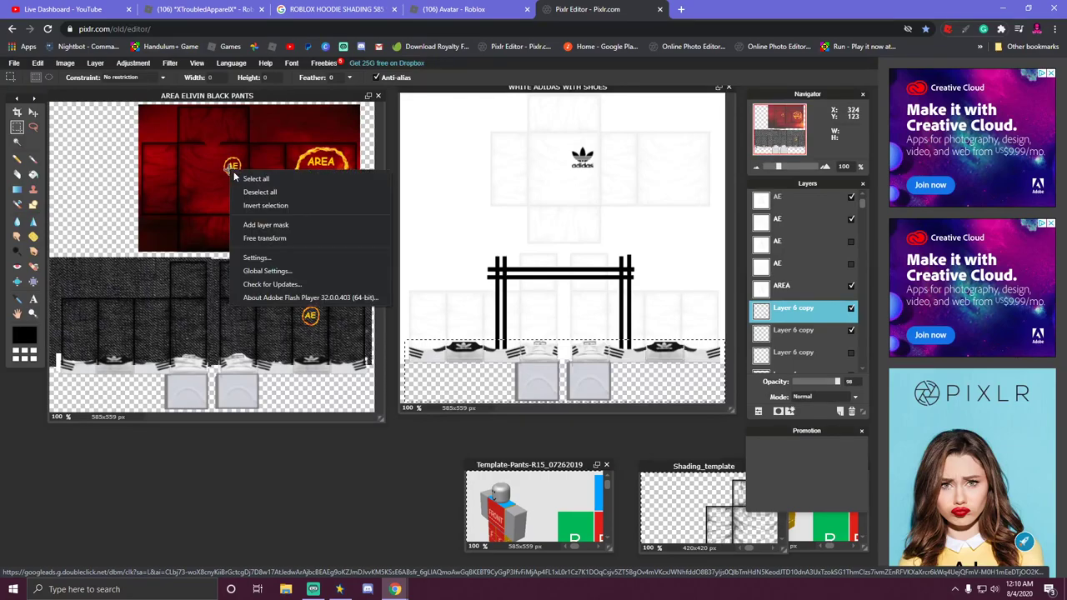
pyautogui.click(274, 239)
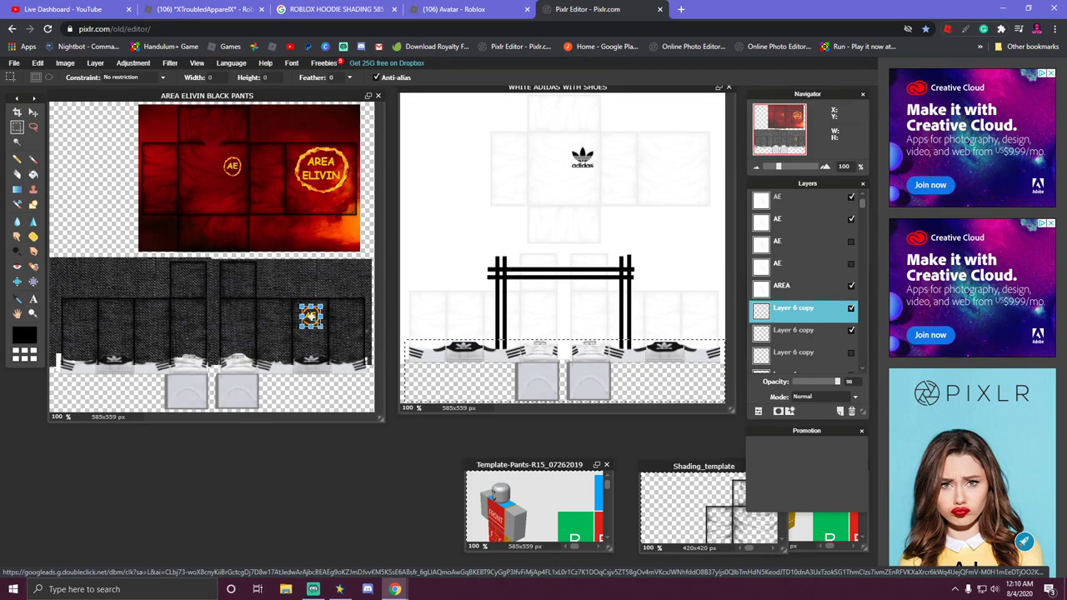
pyautogui.moveTo(326, 331); pyautogui.dragTo(324, 325)
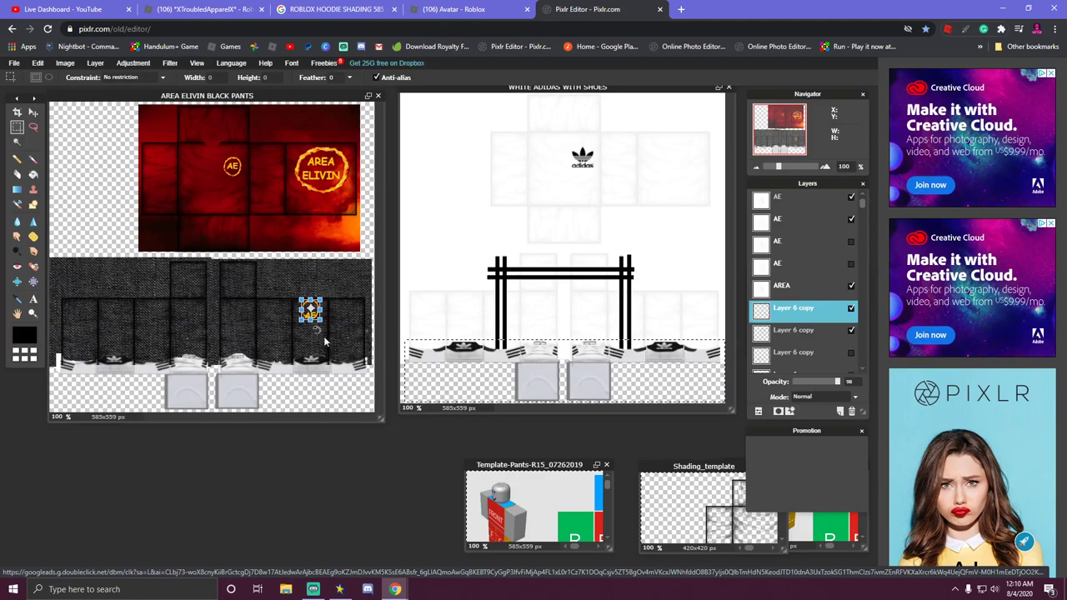
pyautogui.press('Return')
pyautogui.click(411, 340)
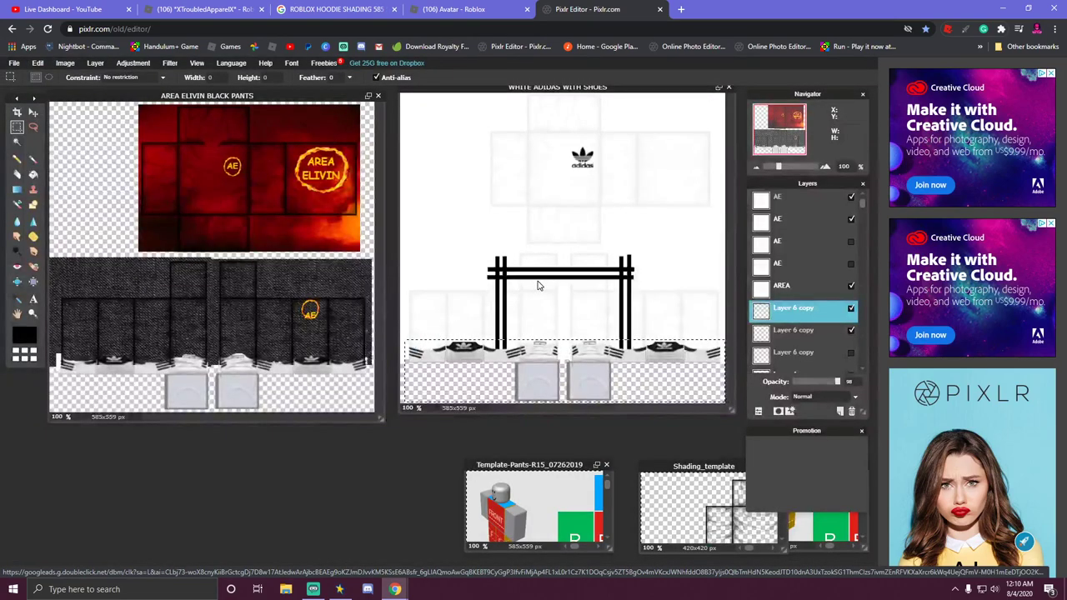
# Select the pants' AE text with the Type tool, nudge it up into the centre of the orange ring and confirm the text.
pyautogui.click(767, 222)
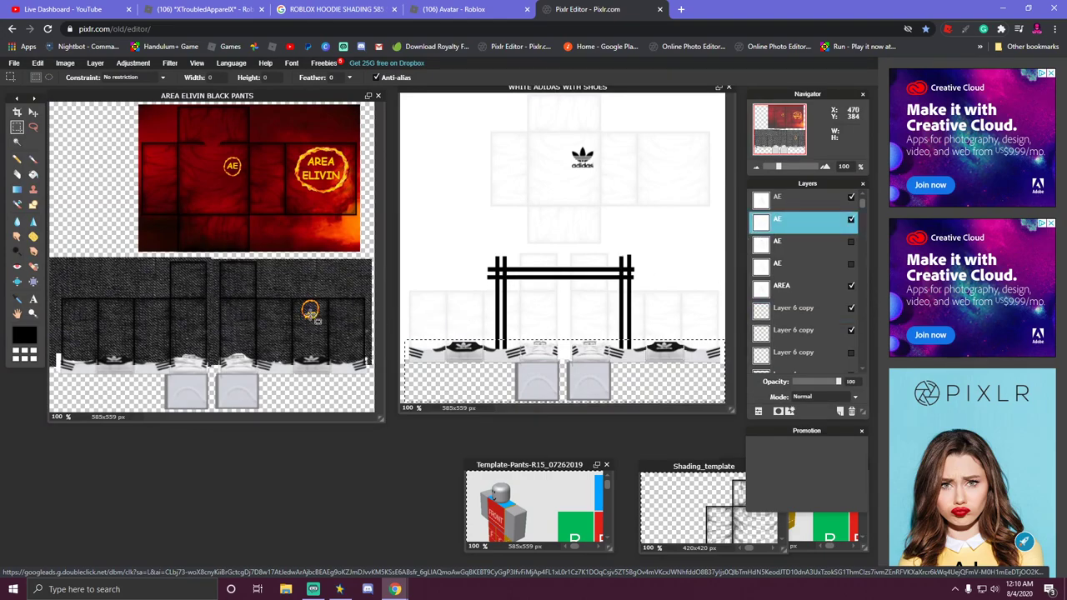
pyautogui.click(766, 200)
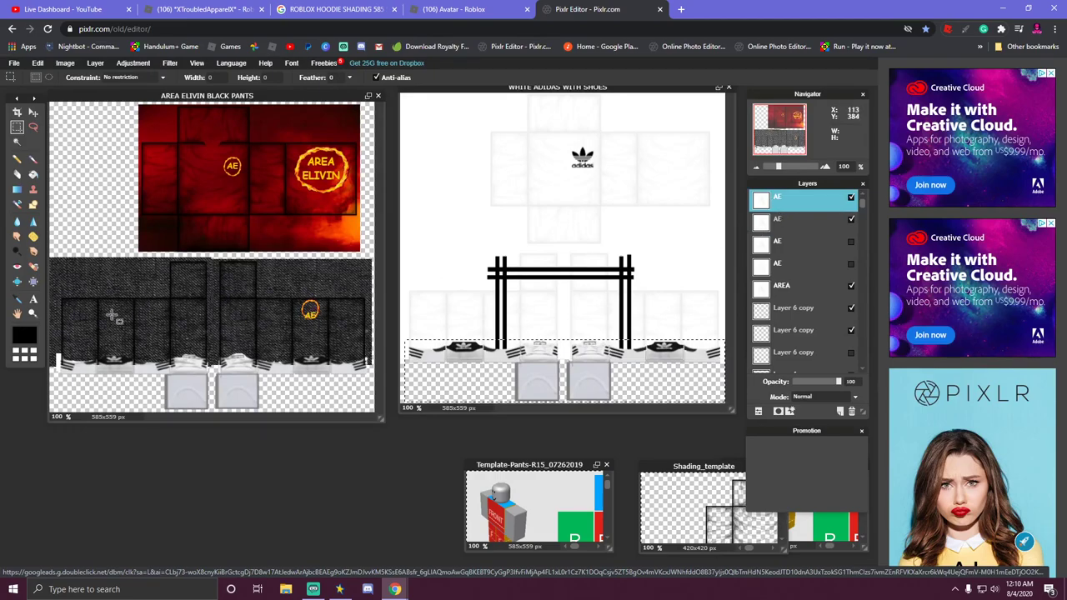
pyautogui.click(34, 300)
pyautogui.click(310, 315)
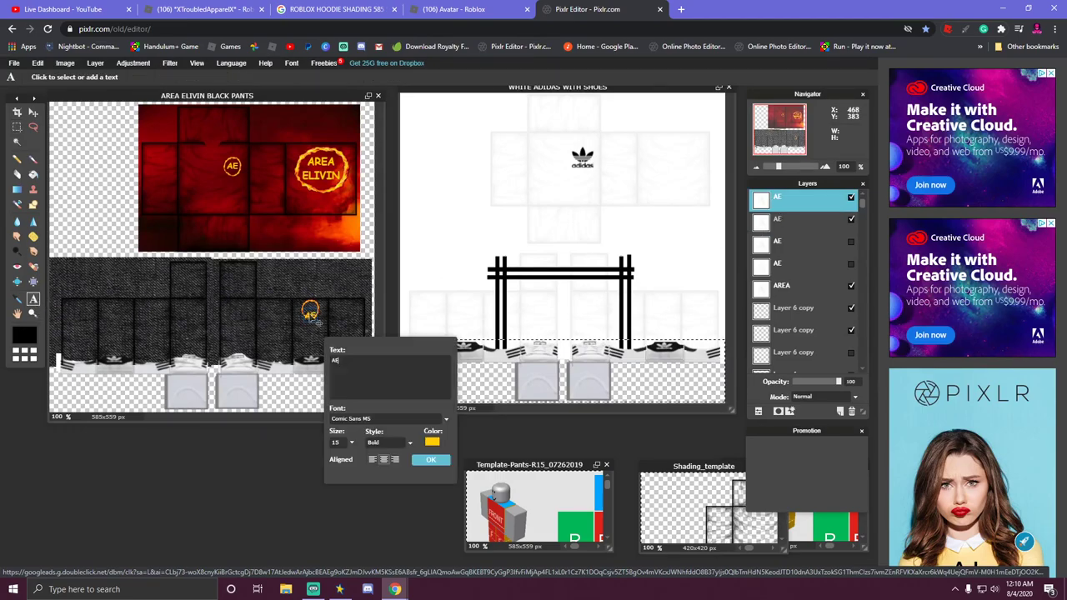
pyautogui.moveTo(320, 327); pyautogui.dragTo(320, 322)
pyautogui.click(430, 460)
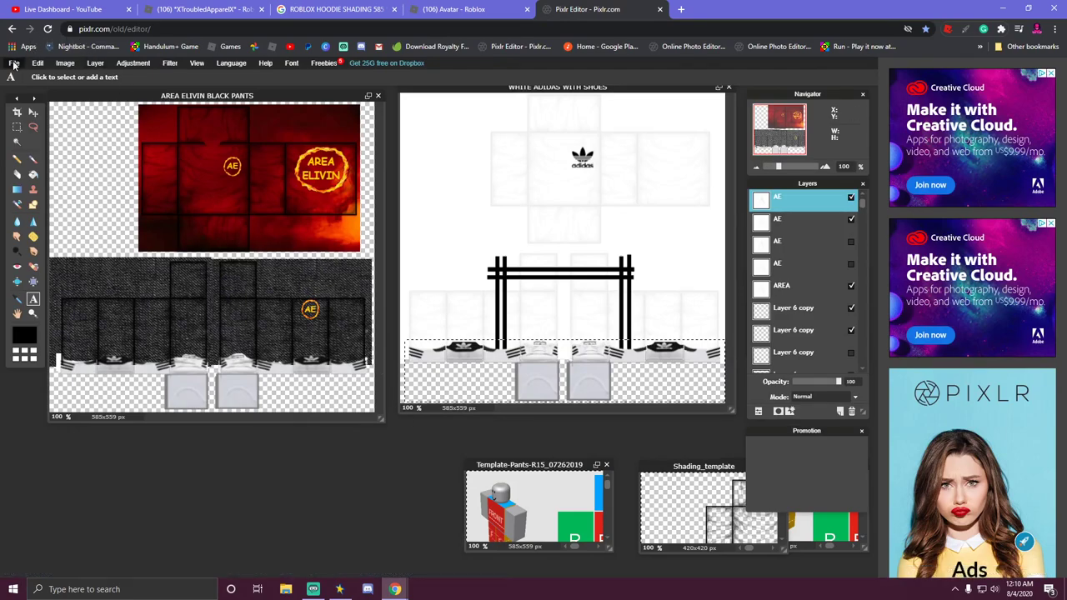
# Save the black pants image as a full-quality transparent PNG named AREA ELIVIN BLACK PANTS 2 in the Merch Template folder.
pyautogui.click(17, 127)
pyautogui.click(14, 64)
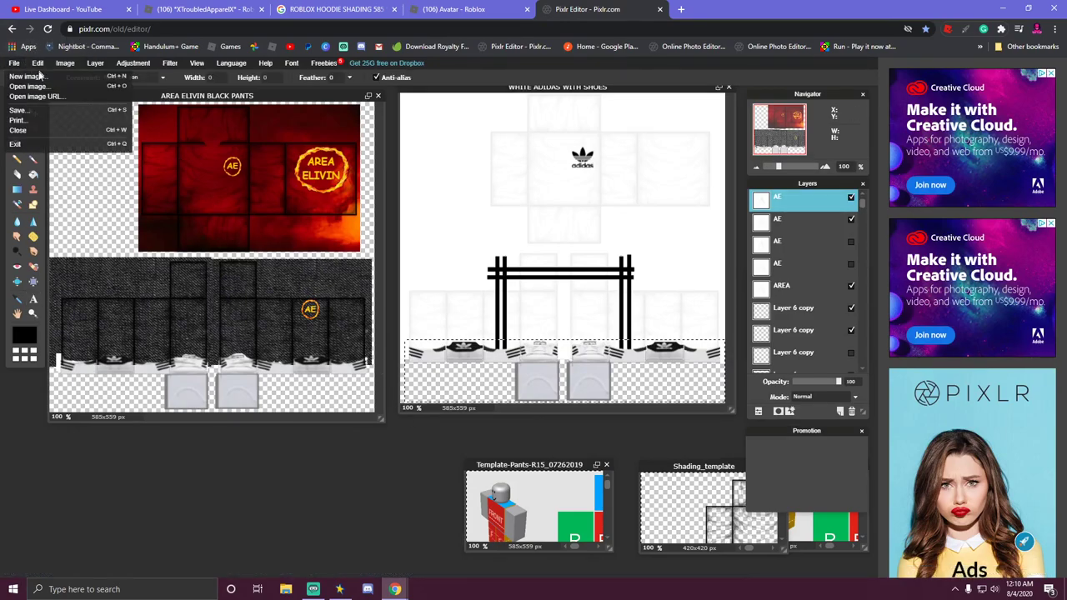
pyautogui.click(16, 110)
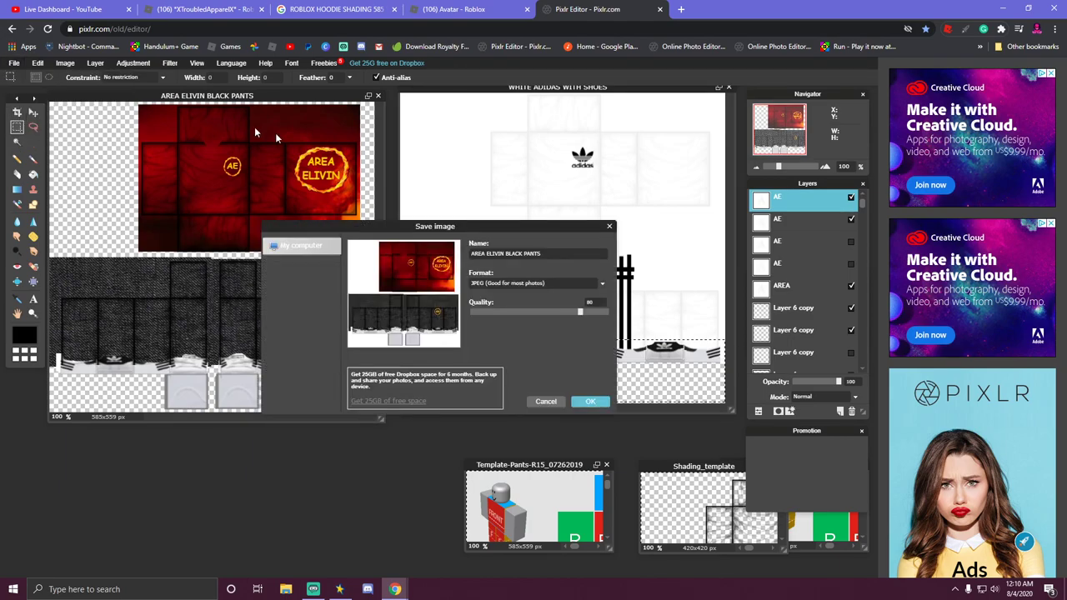
pyautogui.click(515, 285)
pyautogui.click(523, 305)
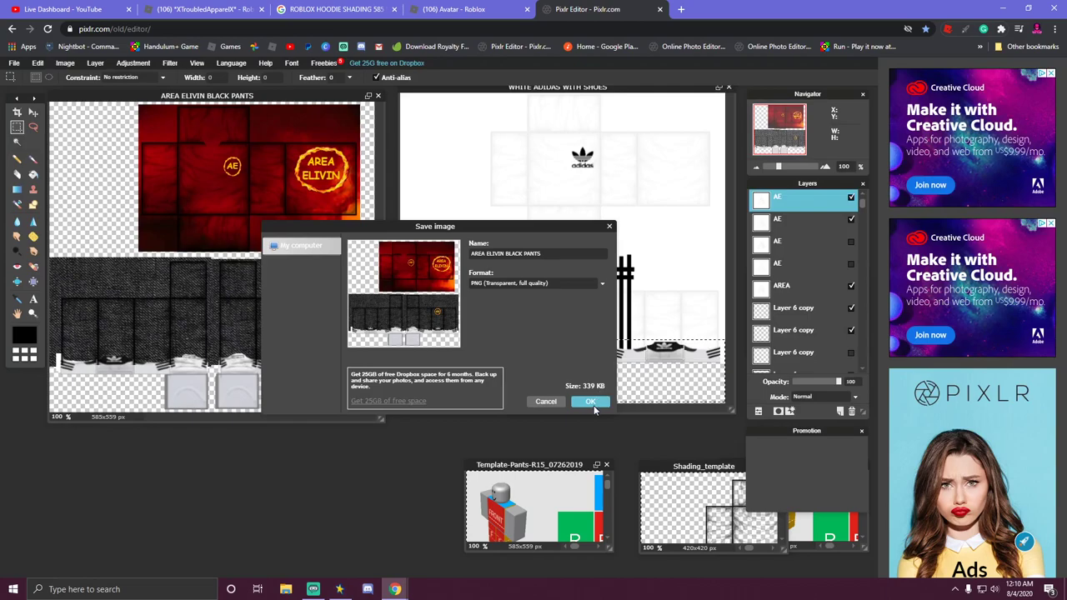
pyautogui.click(591, 403)
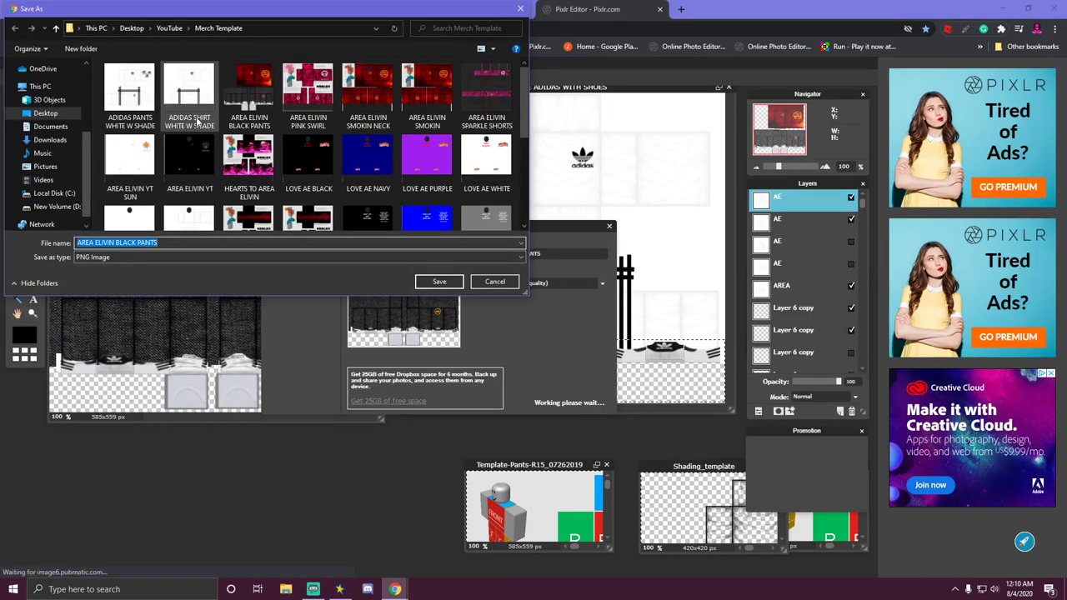
pyautogui.click(157, 243)
pyautogui.doubleClick(150, 243)
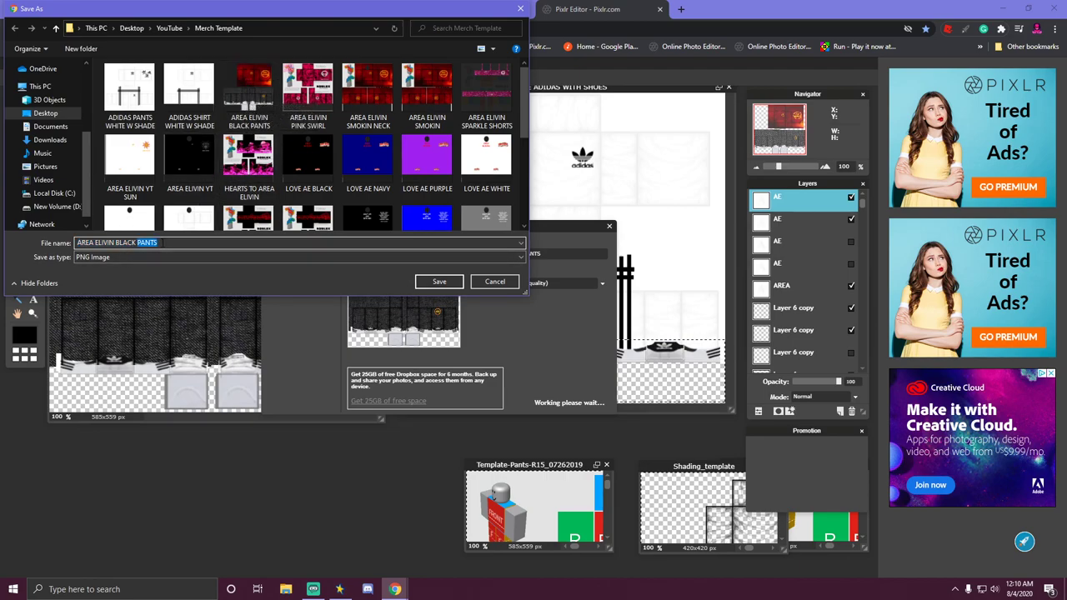
pyautogui.click(158, 242)
pyautogui.click(439, 282)
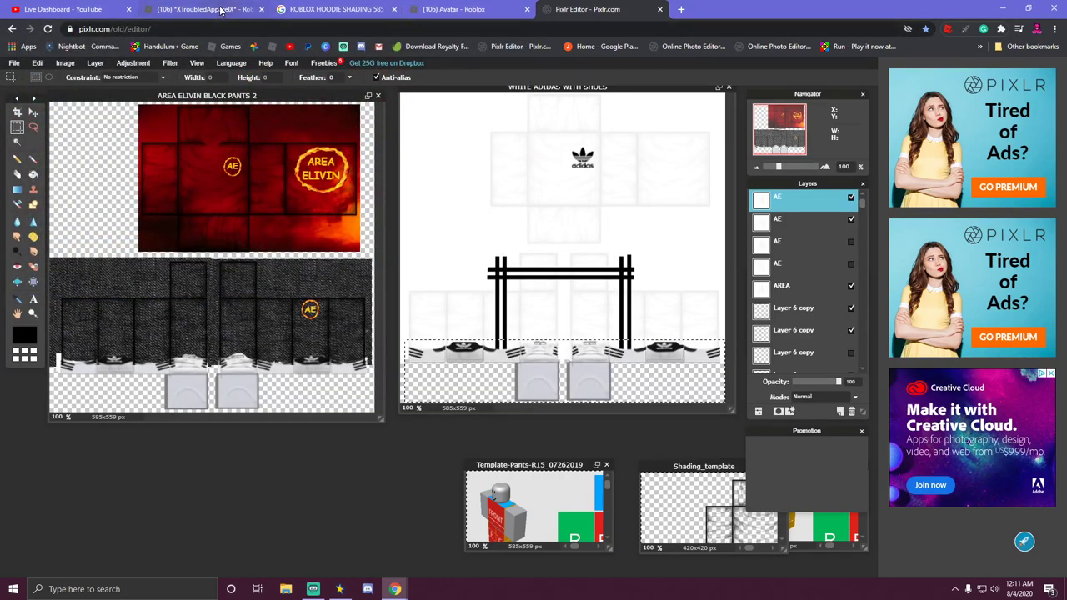
# Switch to Roblox and open the Area Elivin group's pants creations from its store management page.
pyautogui.click(419, 11)
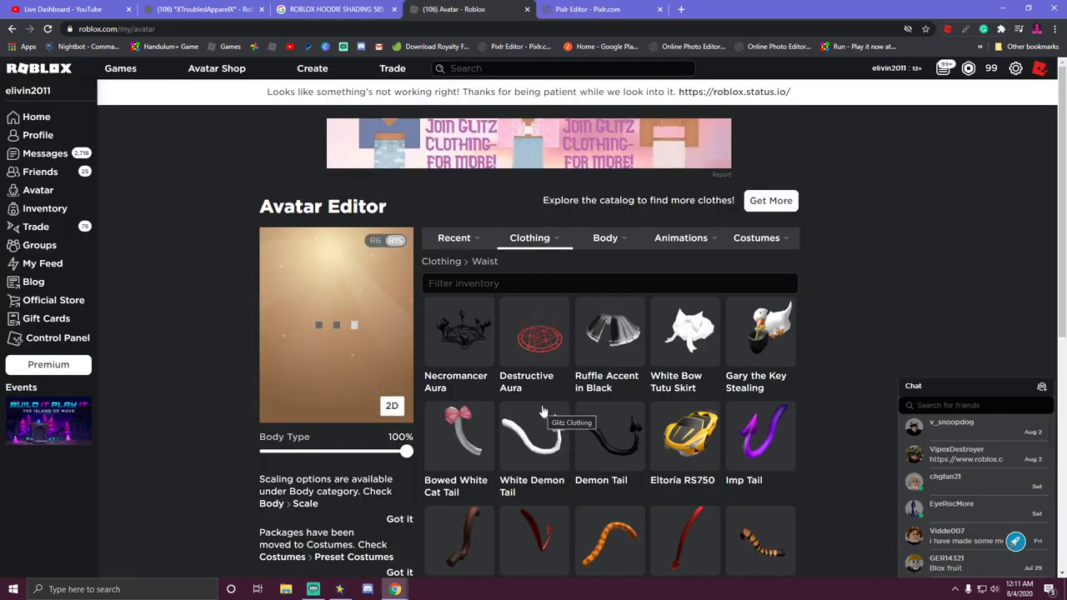
pyautogui.click(30, 245)
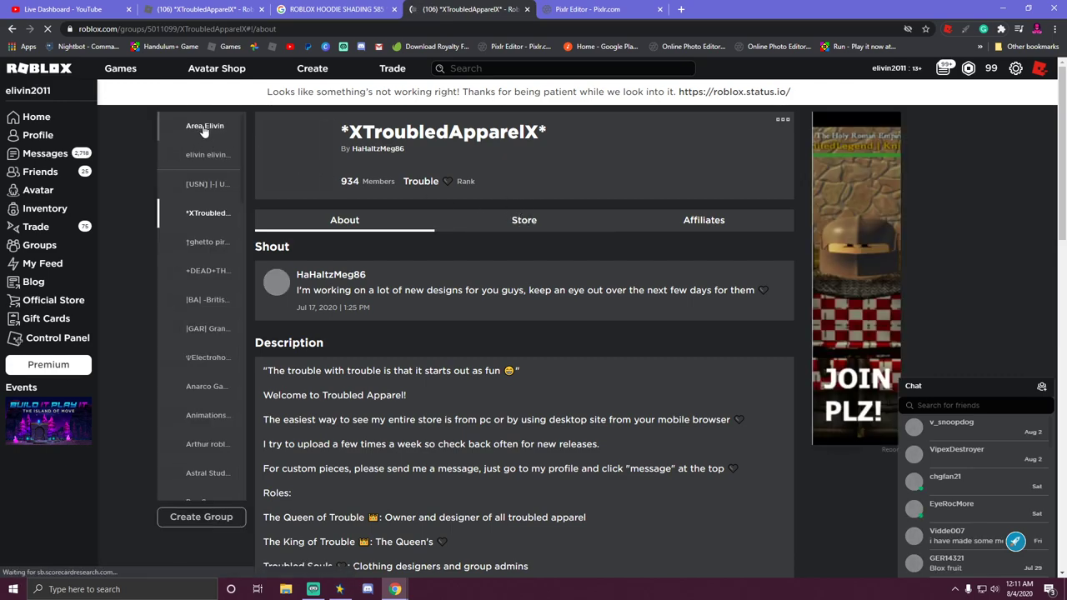
pyautogui.click(205, 126)
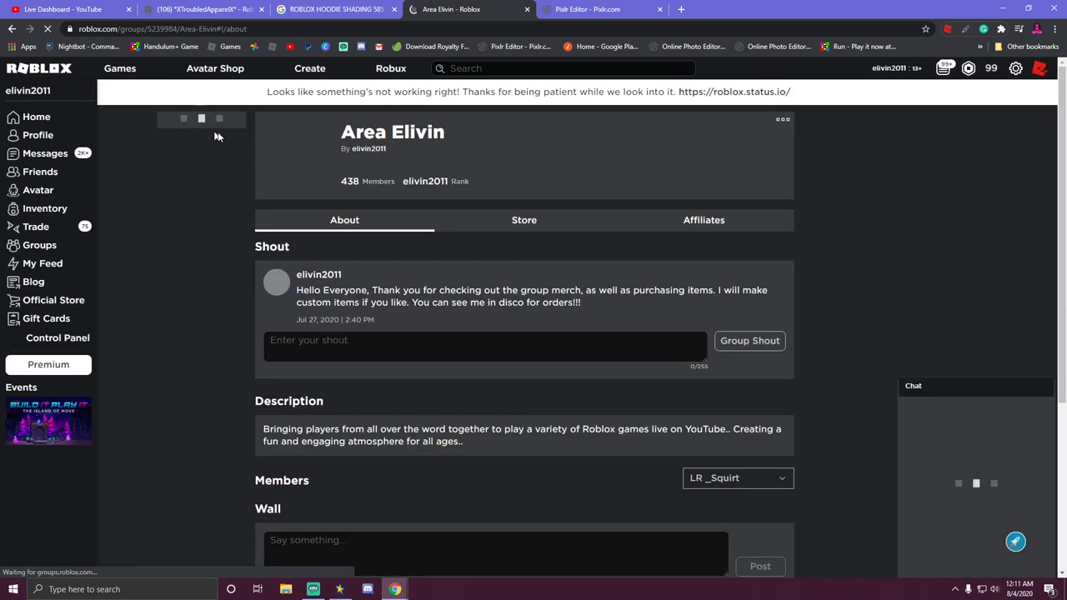
pyautogui.click(523, 221)
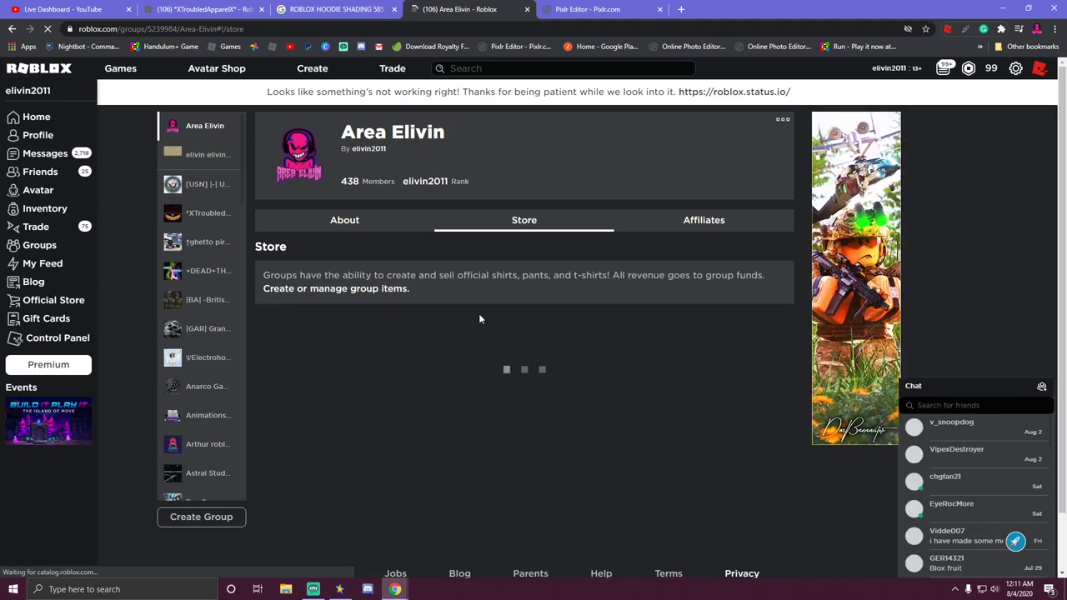
pyautogui.click(369, 290)
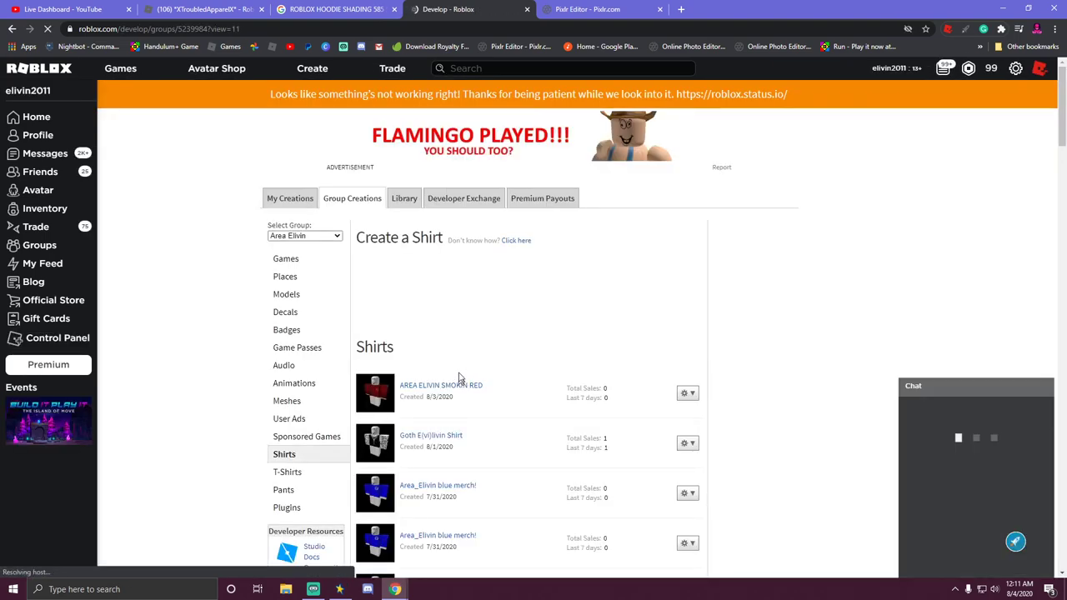
pyautogui.scroll(-1, 507, 399)
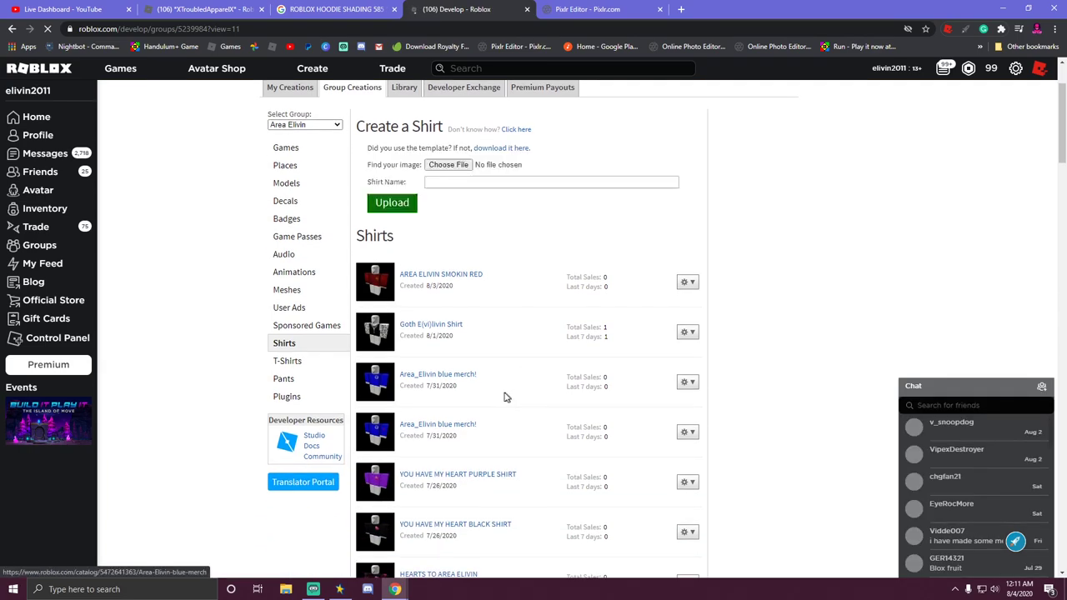
pyautogui.click(292, 380)
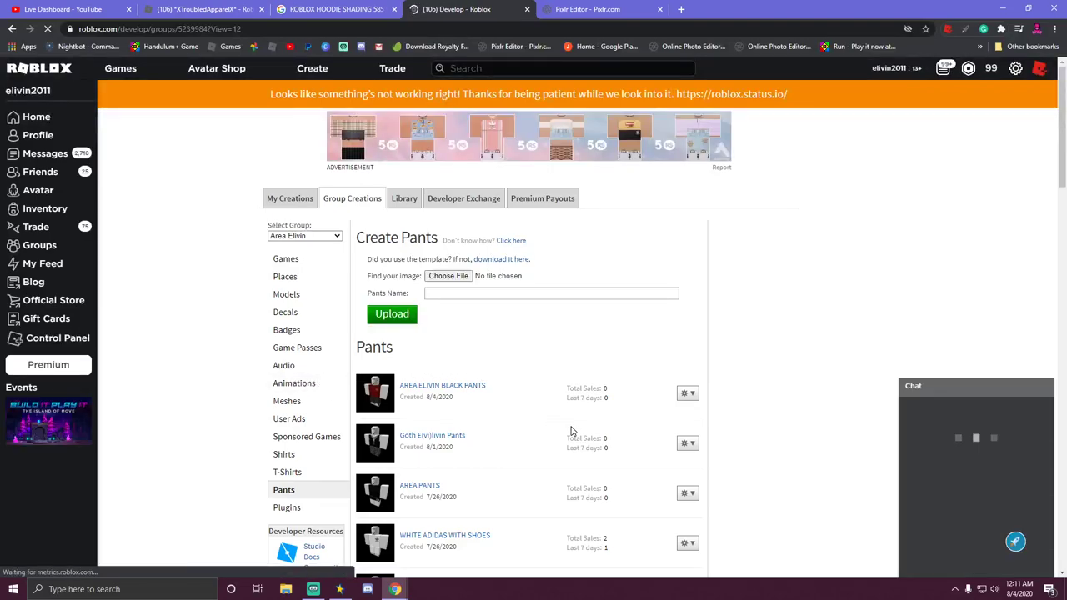
pyautogui.scroll(-2, 571, 431)
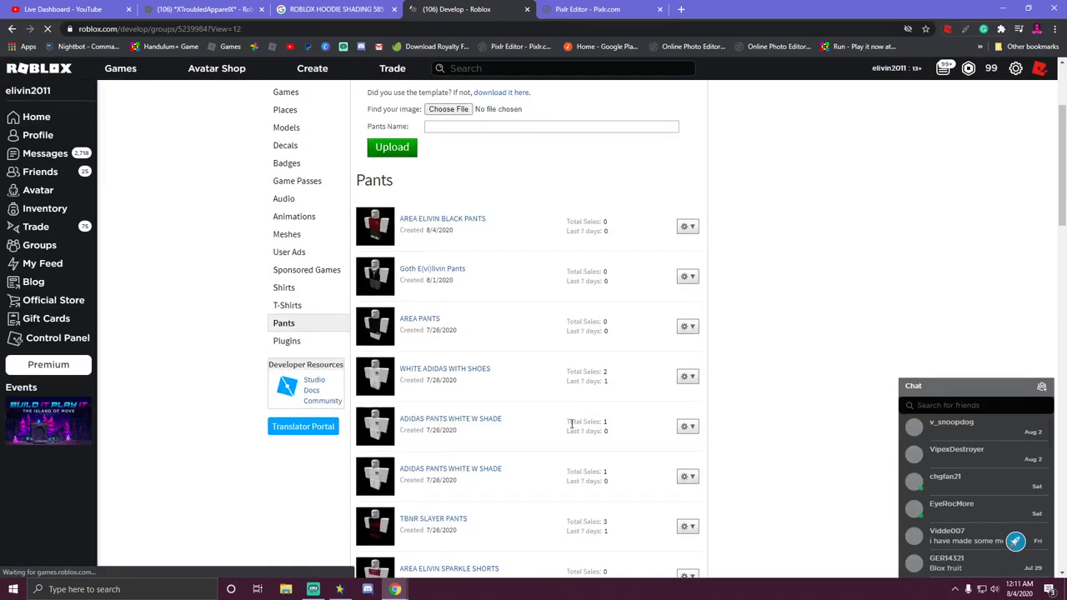
# Configure the existing AREA ELIVIN BLACK PANTS item with DO NOT SELL as both its name and description, and save.
pyautogui.click(688, 228)
pyautogui.click(652, 243)
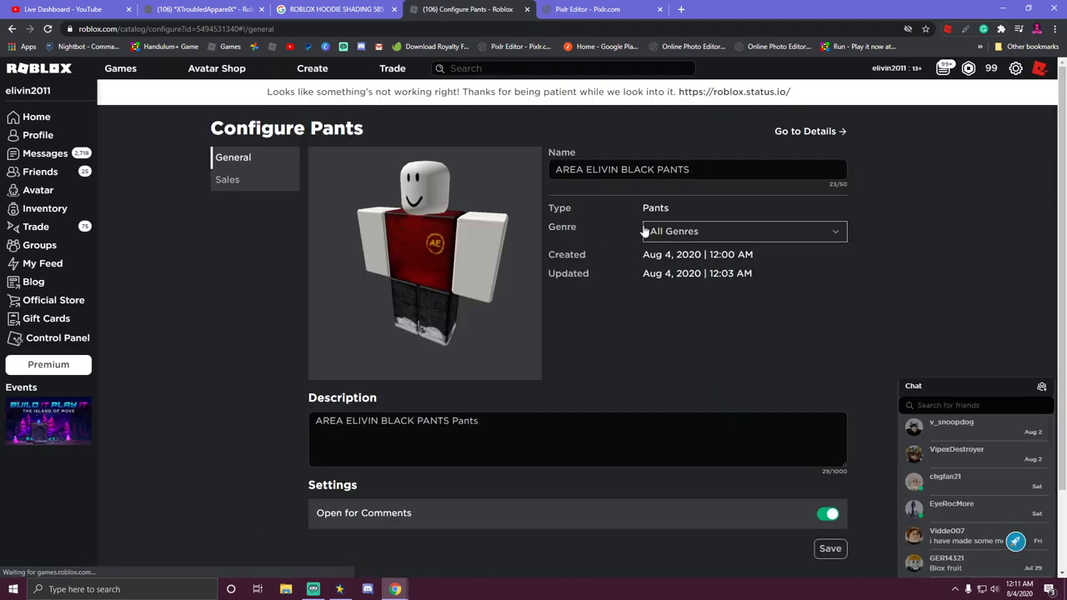
pyautogui.moveTo(692, 169); pyautogui.dragTo(535, 170)
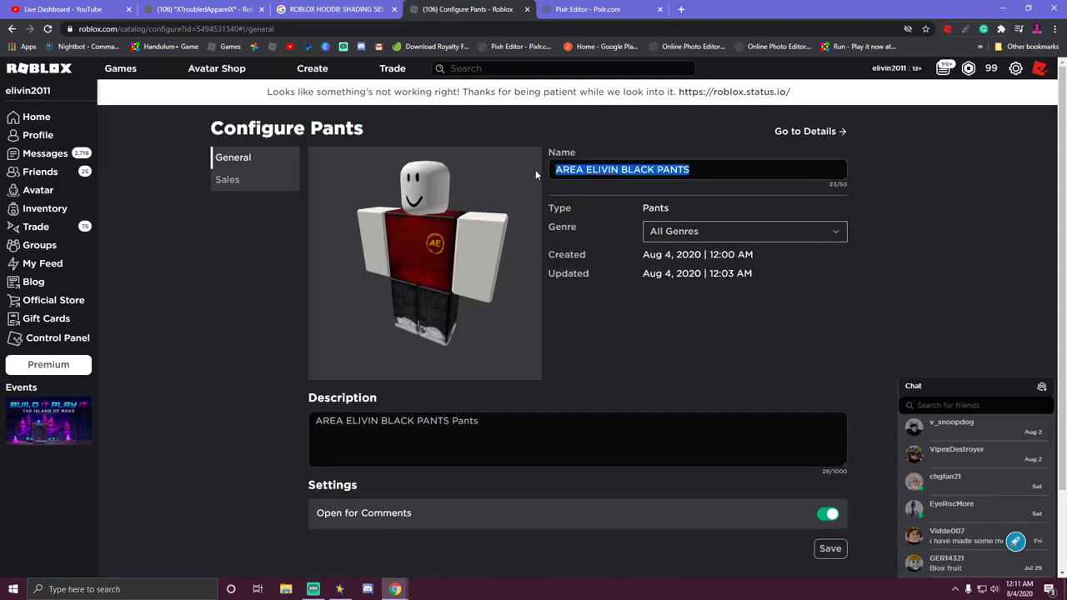
pyautogui.write('D')
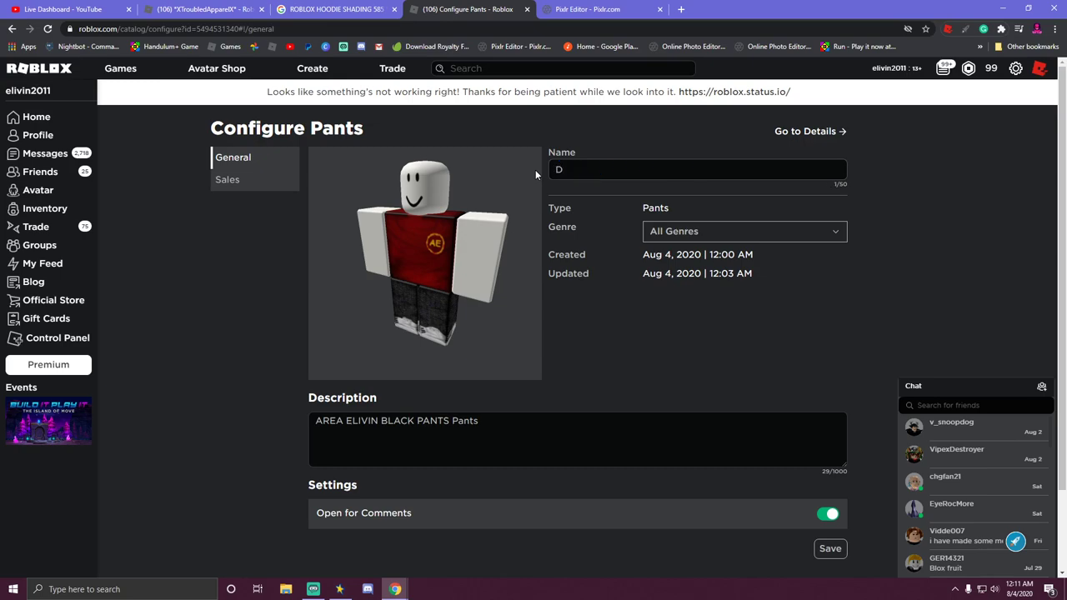
pyautogui.write('O NOT SELL')
pyautogui.tripleClick(423, 423)
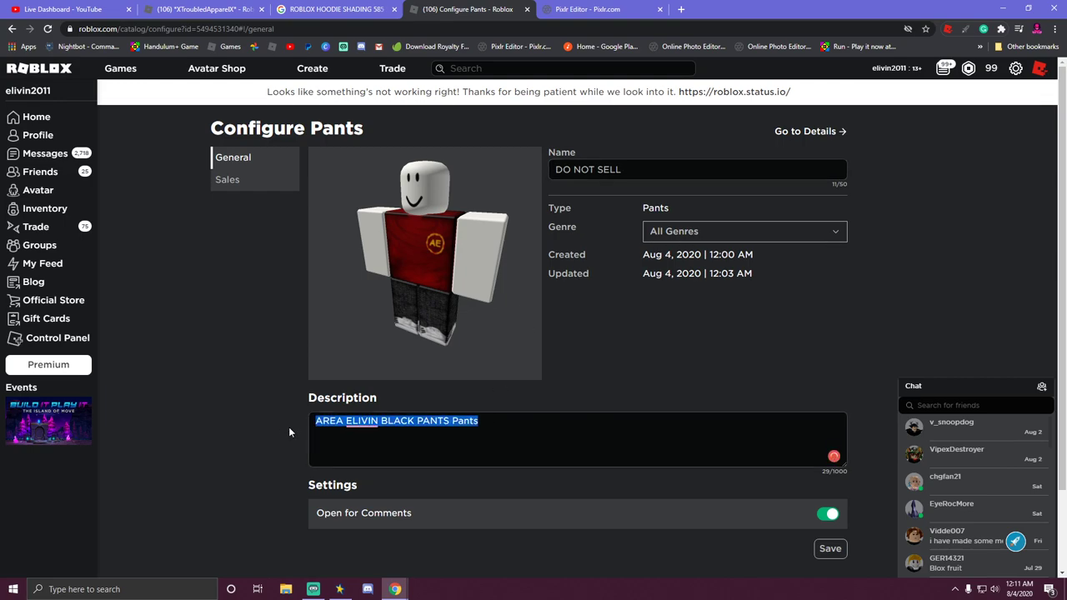
pyautogui.write('DO NOT ')
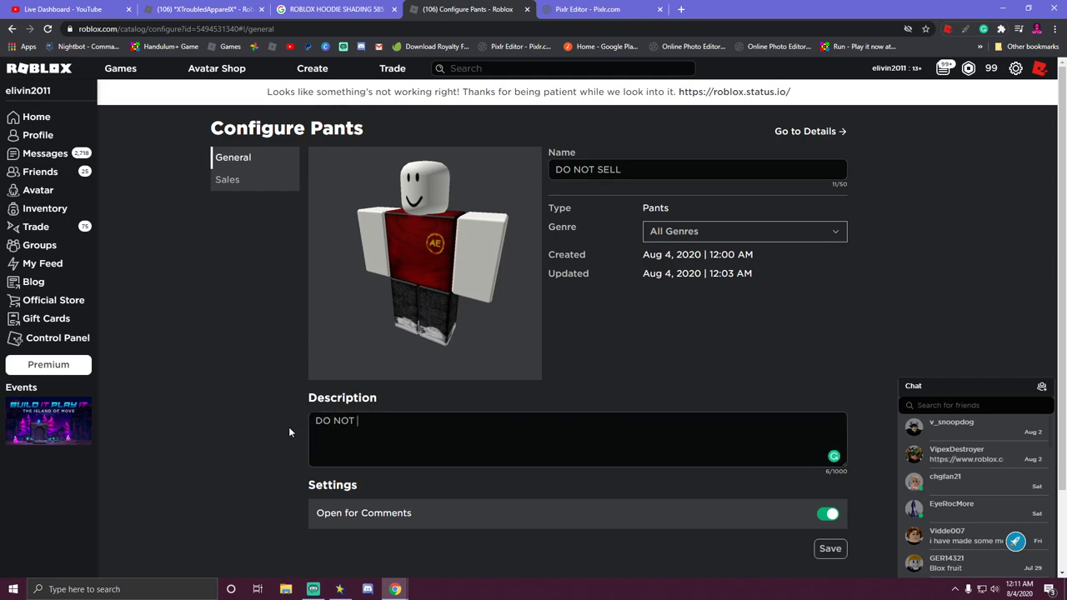
pyautogui.write('SELL')
pyautogui.click(828, 550)
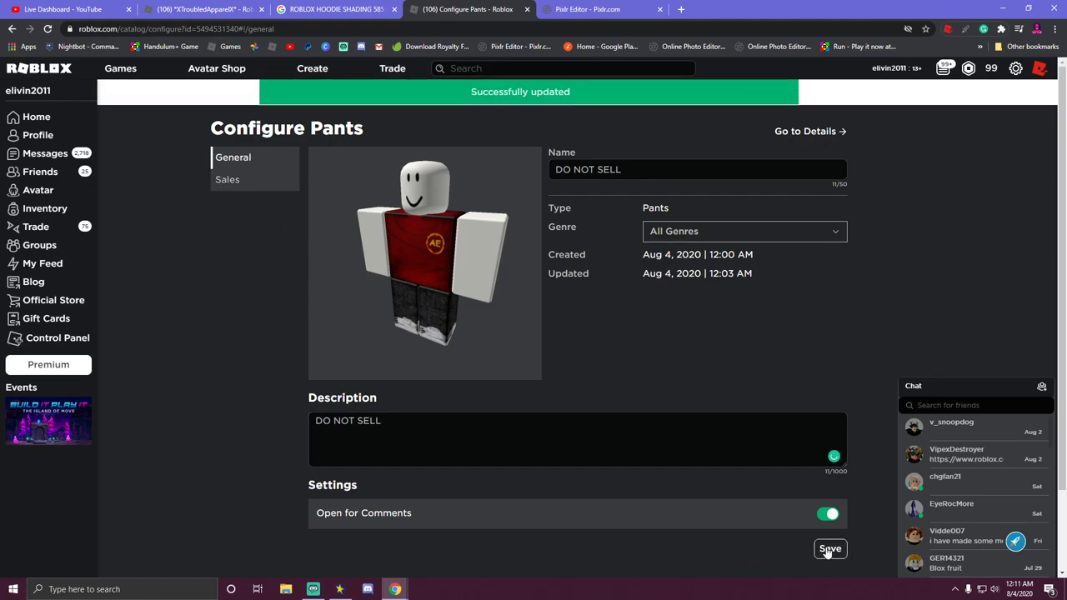
# Take the DO NOT SELL pants off sale, save the change and return to the group's pants list.
pyautogui.click(230, 180)
pyautogui.click(828, 163)
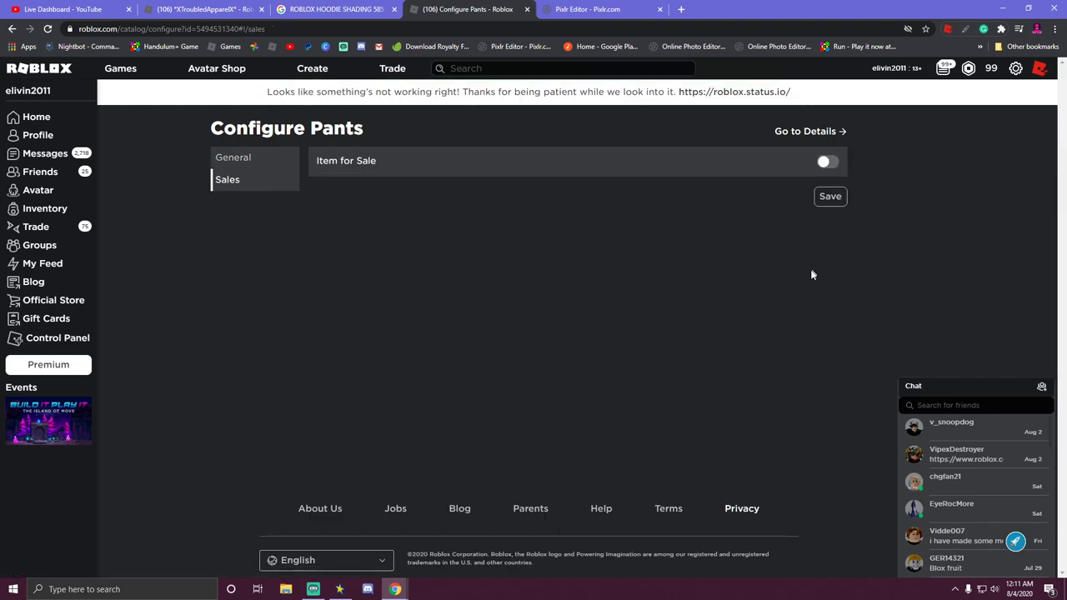
pyautogui.click(831, 196)
pyautogui.click(10, 30)
pyautogui.click(8, 31)
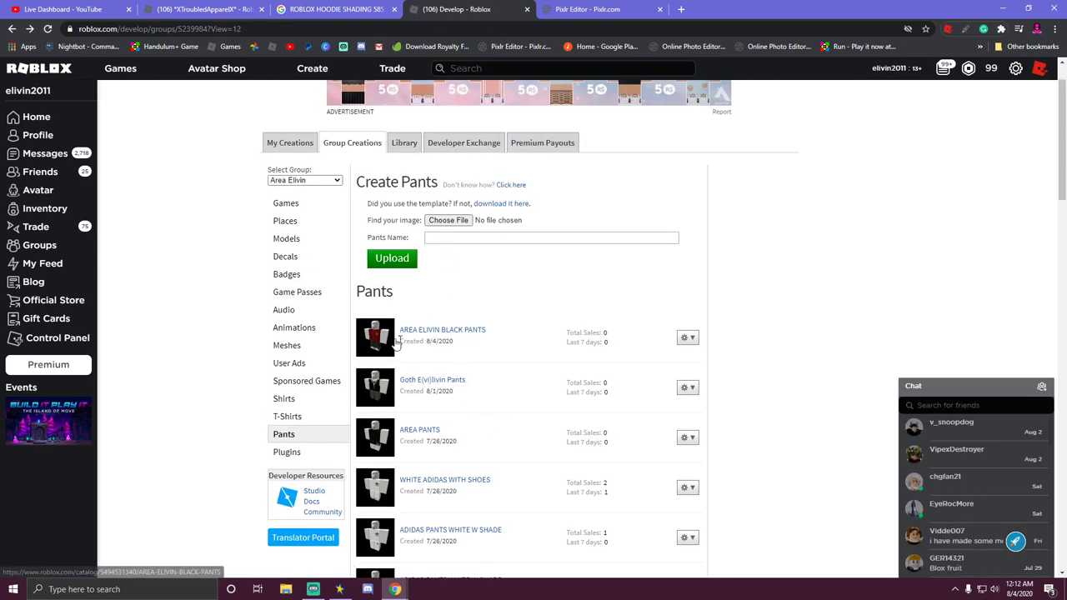
# Upload AREA ELIVIN BLACK PANTS 2.png as new group pants, keeping the file name as the pants name.
pyautogui.click(452, 221)
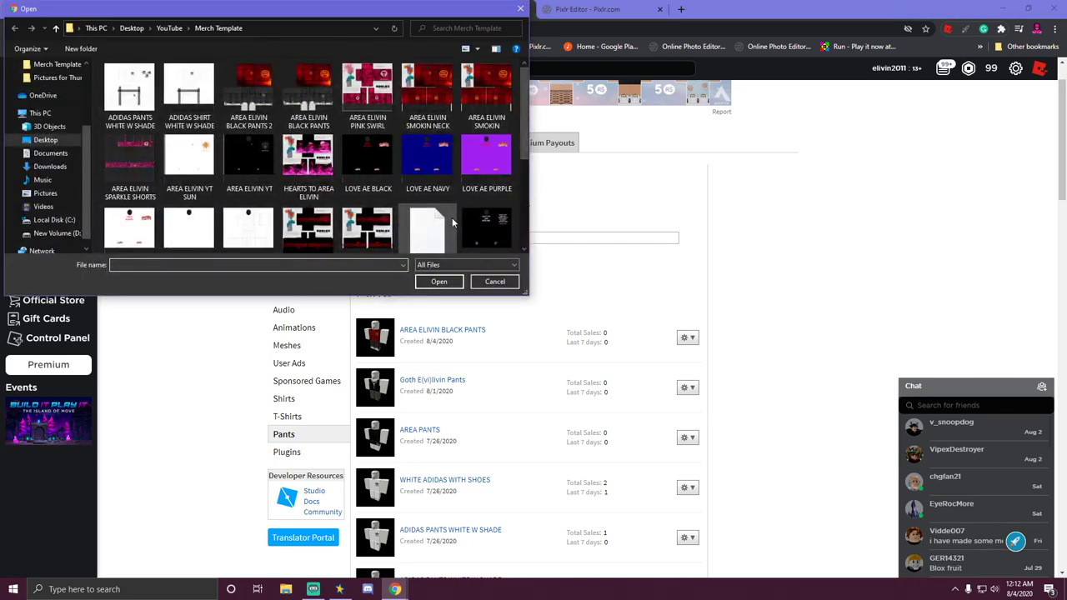
pyautogui.doubleClick(258, 95)
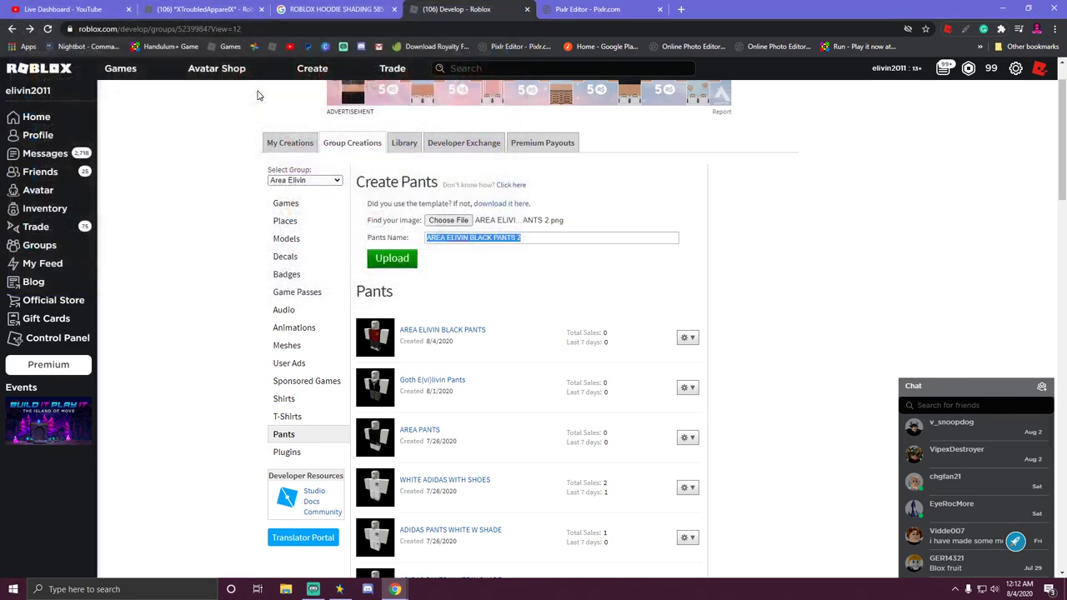
pyautogui.click(407, 259)
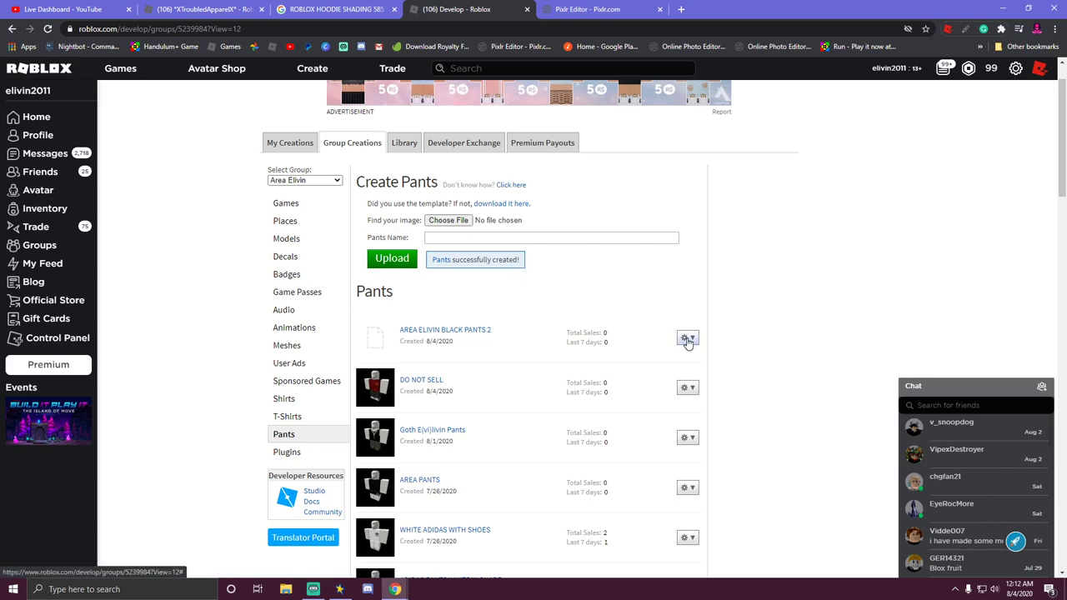
# Configure the newly uploaded pants and shorten their name to AREA ELIVIN BLACK PANTS.
pyautogui.click(687, 340)
pyautogui.click(652, 354)
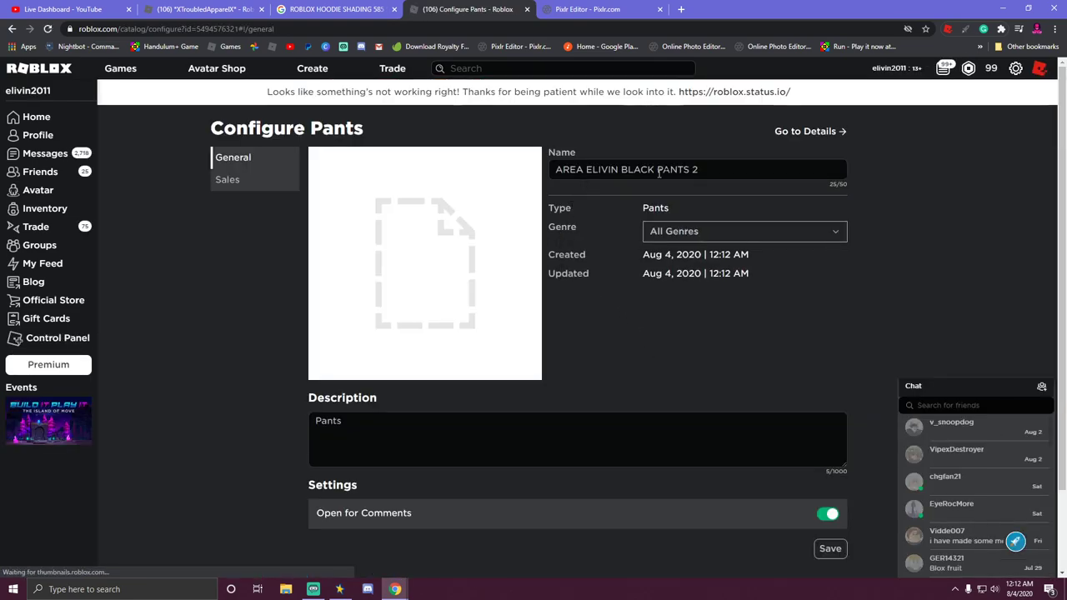
pyautogui.click(707, 171)
pyautogui.press('BackSpace')
pyautogui.press('BackSpace')
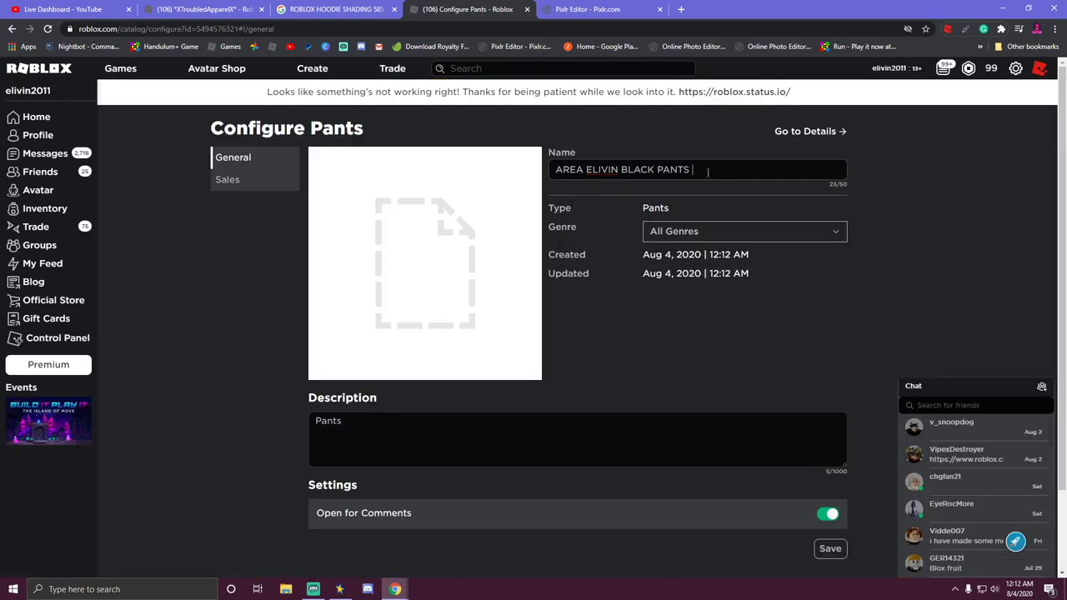
# Copy the pants' name in front of the word Pants in the description and save the general settings.
pyautogui.moveTo(690, 170); pyautogui.dragTo(554, 170)
pyautogui.rightClick(574, 171)
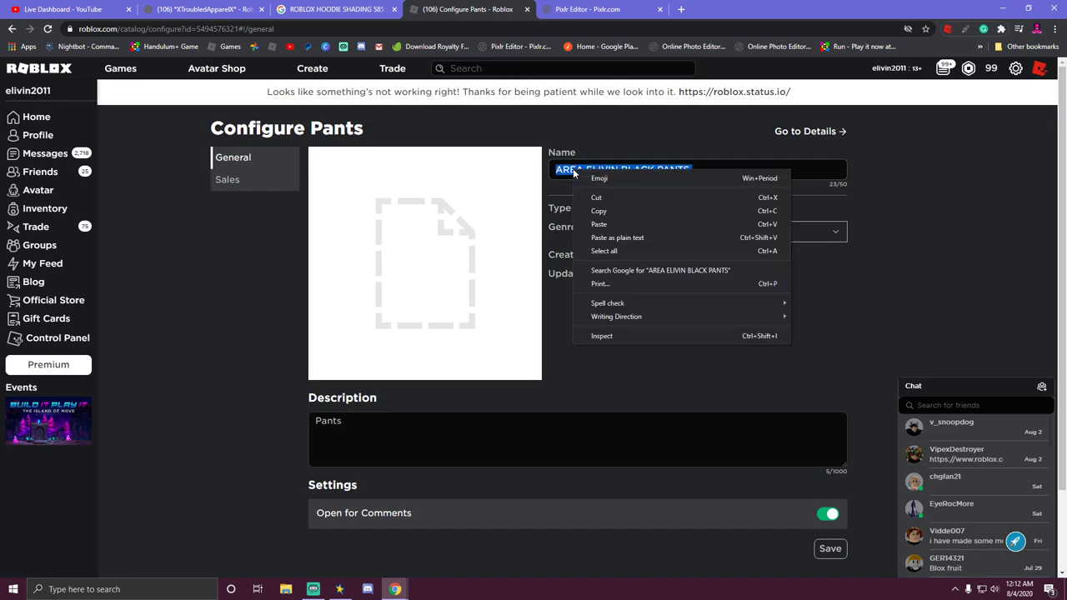
pyautogui.click(601, 211)
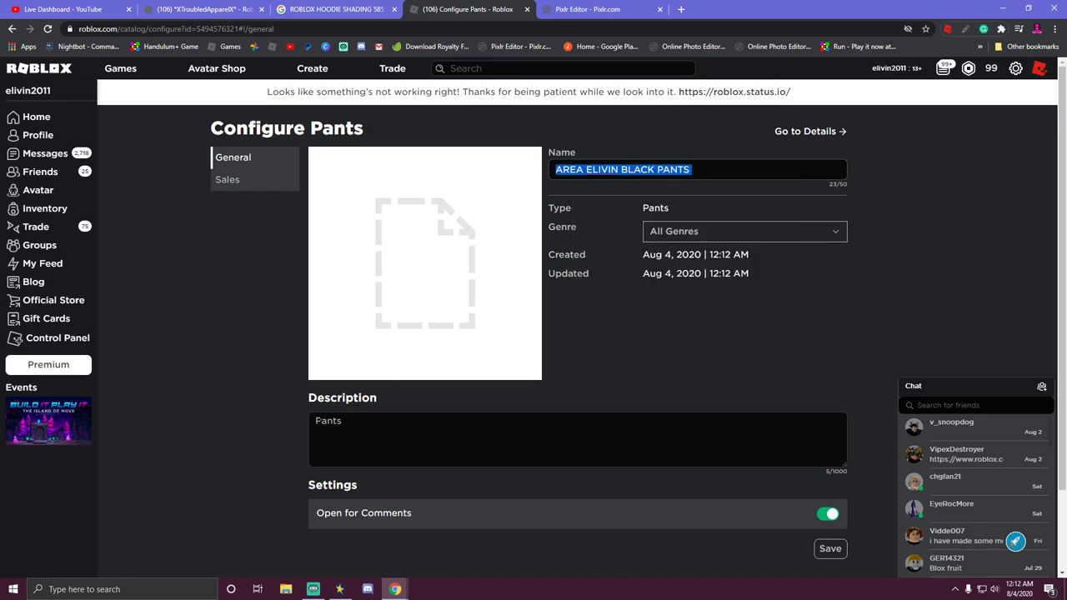
pyautogui.click(333, 425)
pyautogui.rightClick(315, 424)
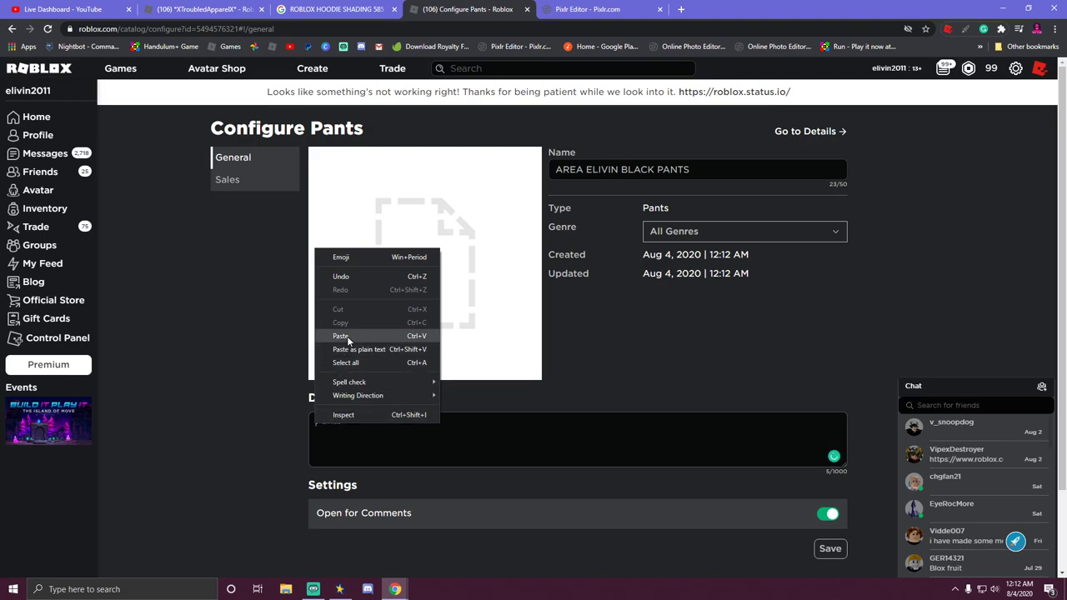
pyautogui.click(340, 336)
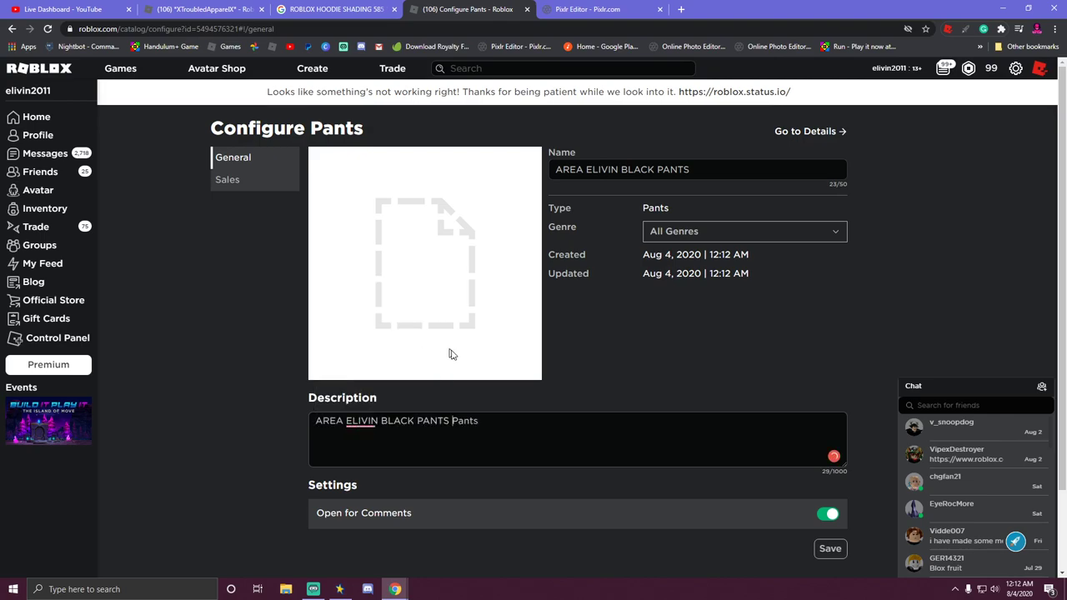
pyautogui.click(818, 551)
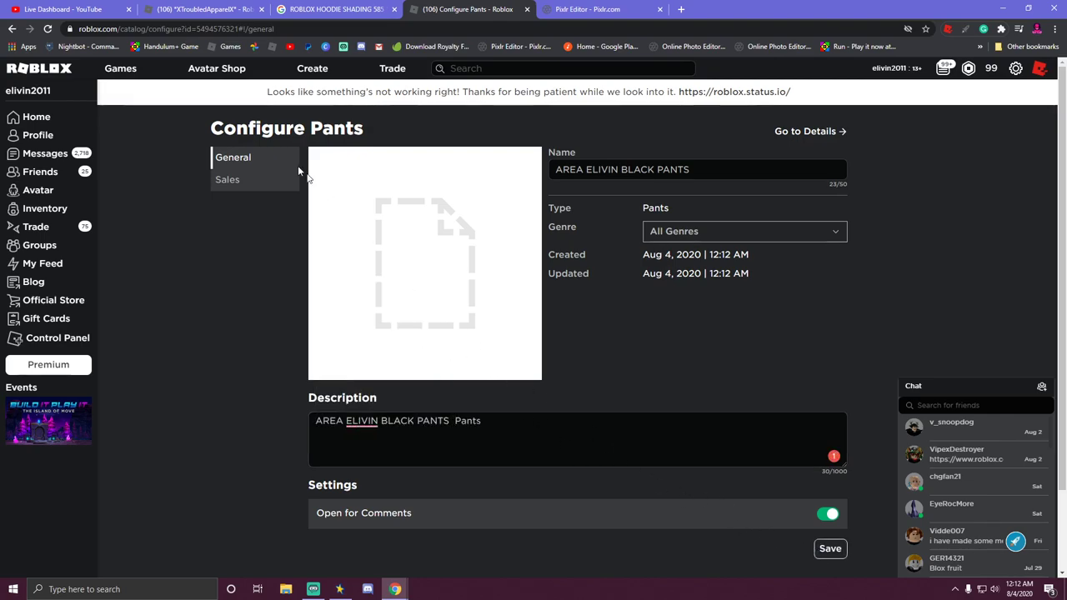
# Put the new pants on sale for 5 Robux, save the price and return to the group's pants list.
pyautogui.click(226, 180)
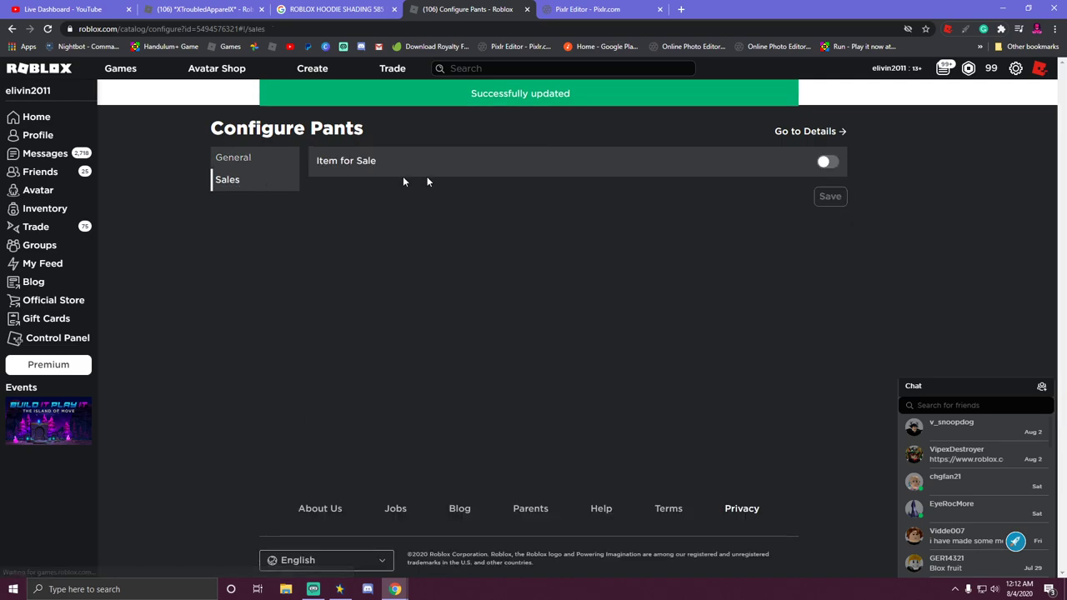
pyautogui.click(826, 161)
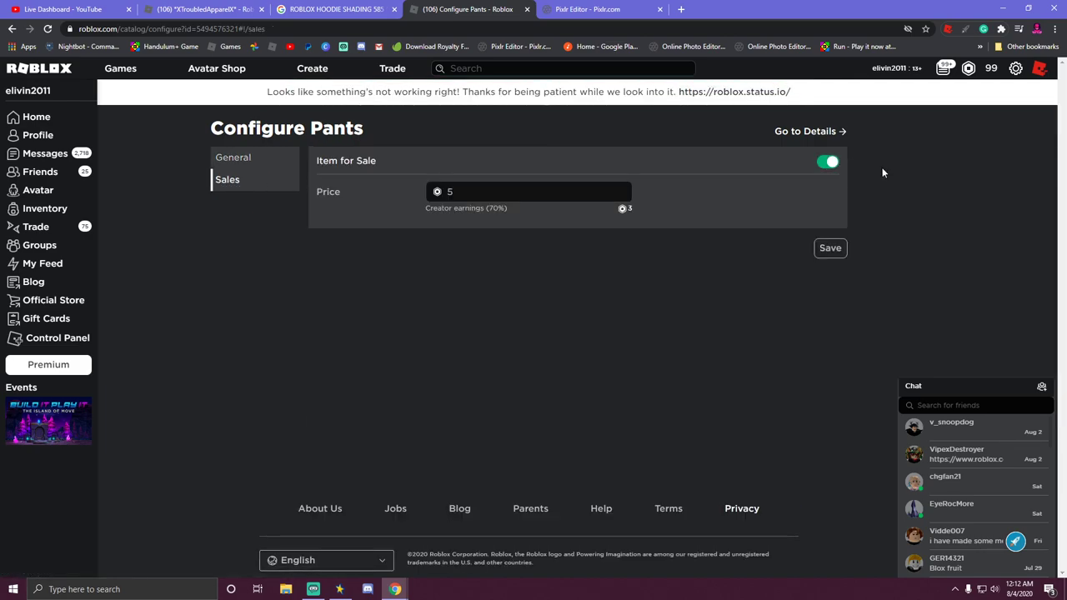
pyautogui.click(831, 249)
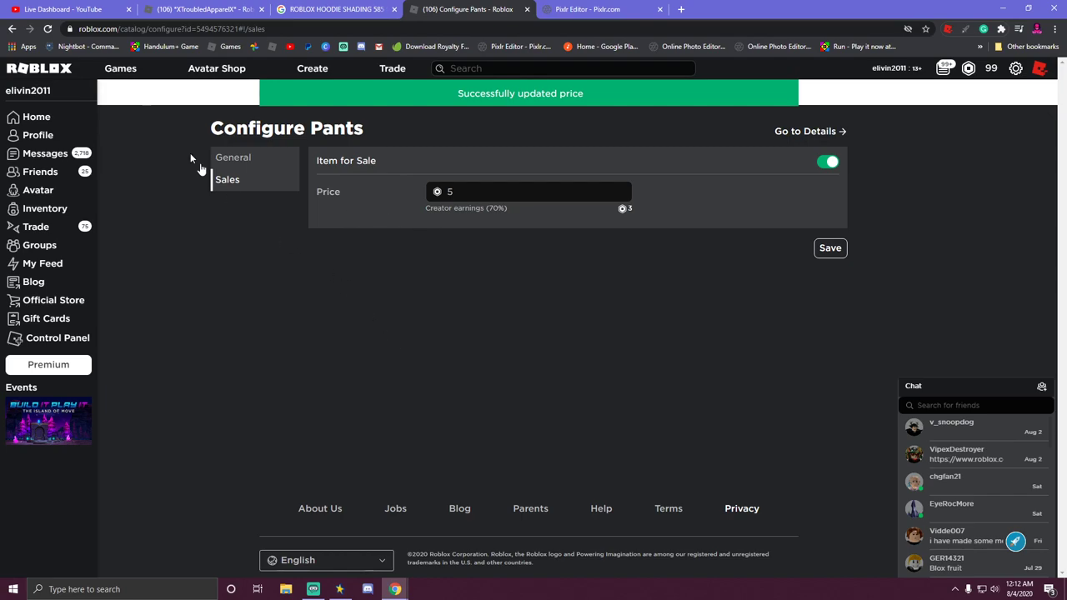
pyautogui.click(12, 29)
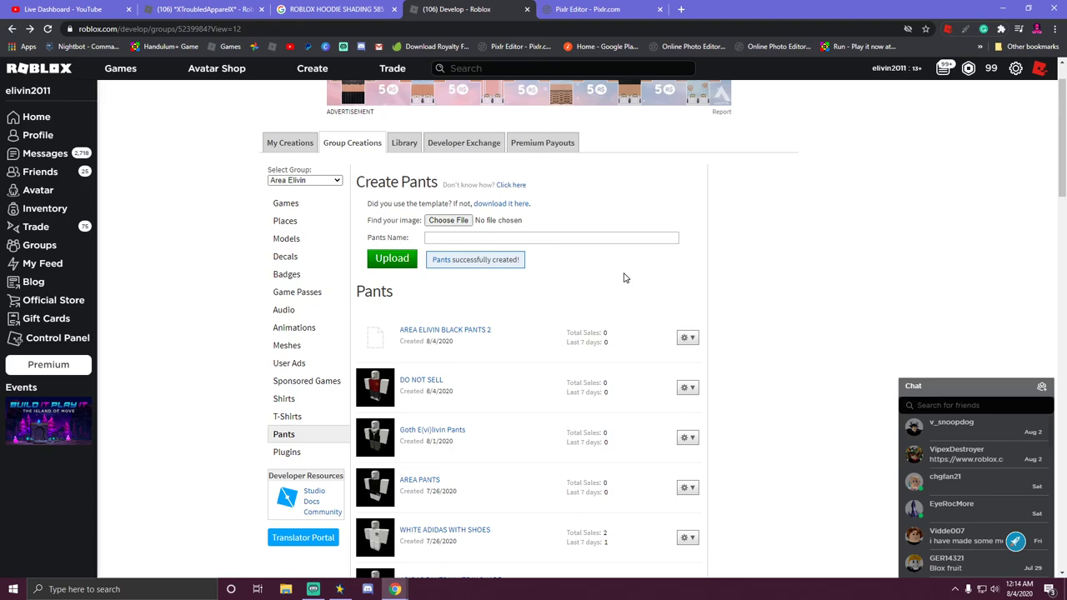
# Switch to Discord.
pyautogui.click(368, 590)
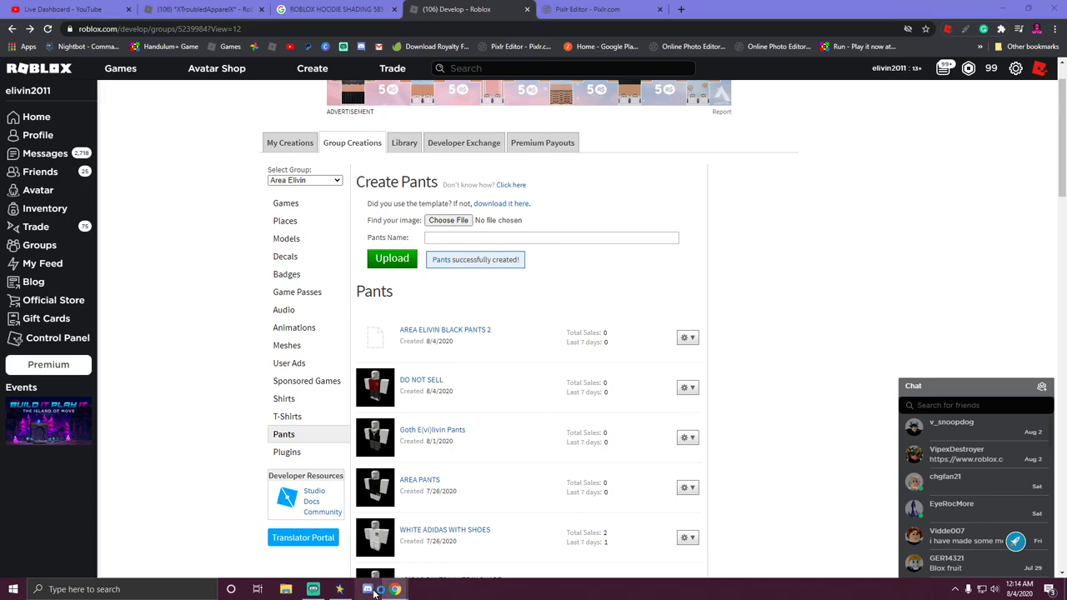